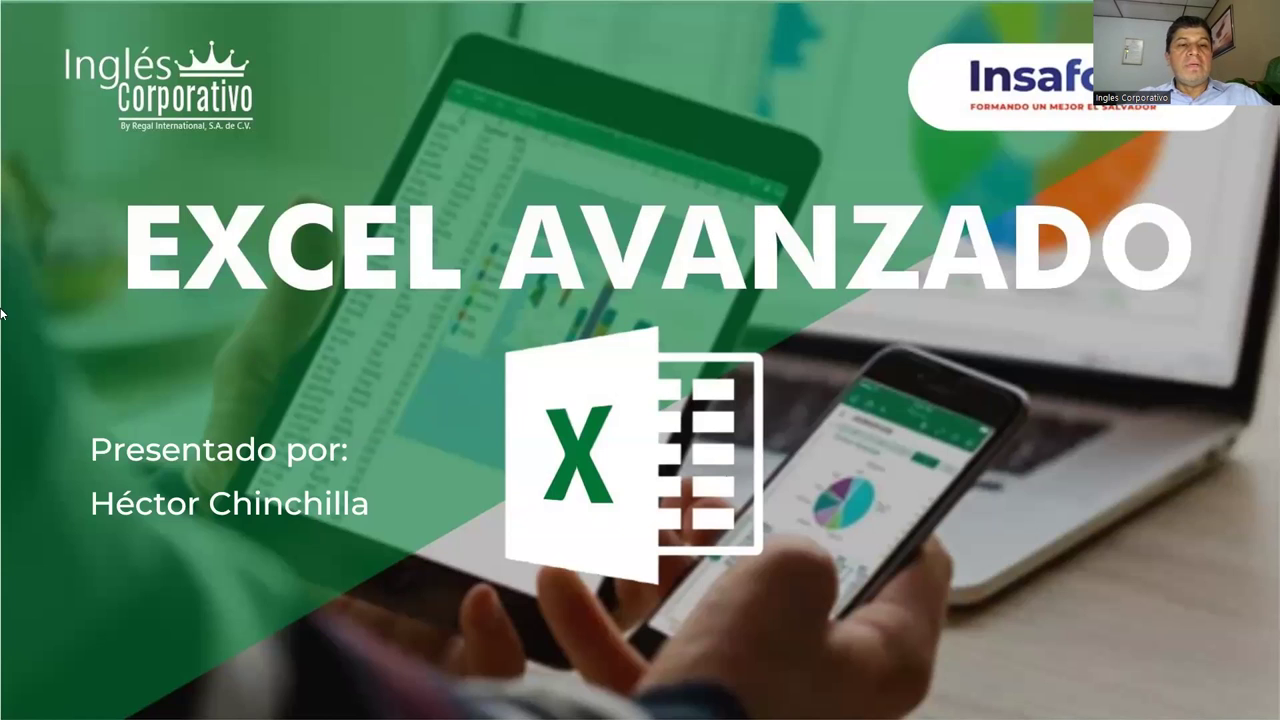
Advance the slideshow to the 'CV del Facilitador' slide
left_click(418, 386)
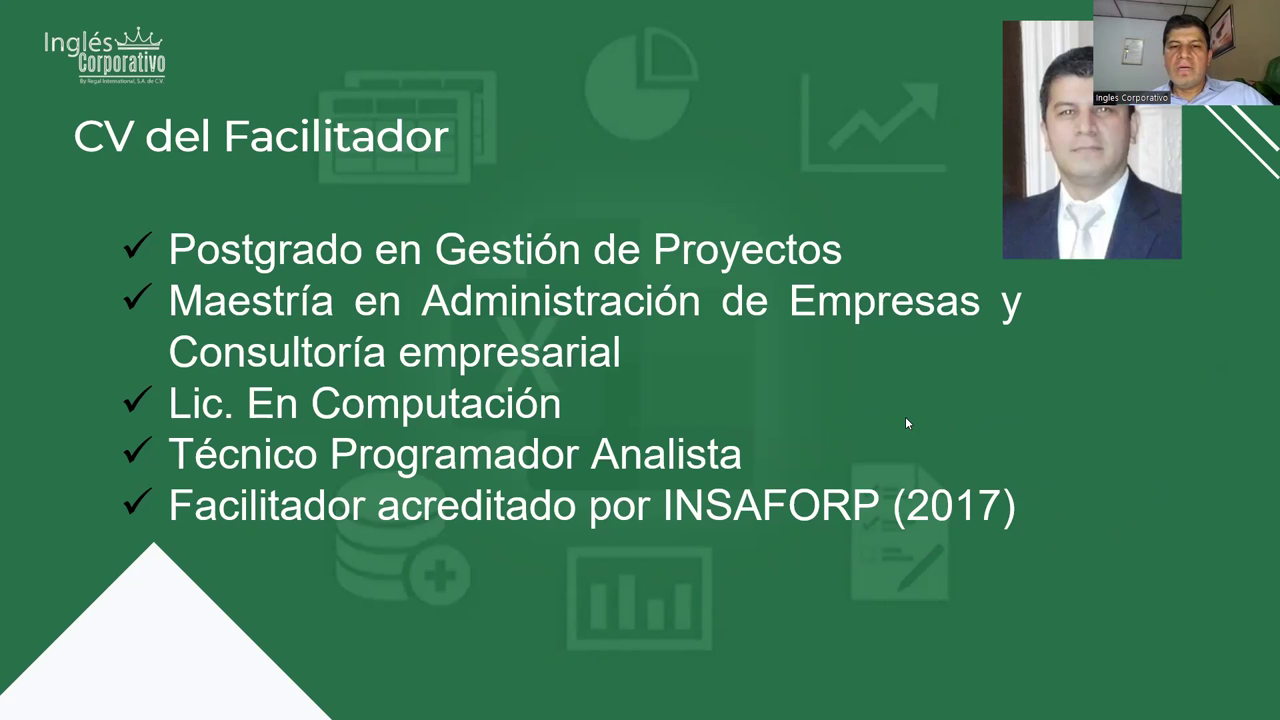
Advance the slideshow to the 'Semana 1' INDIRECTO slide
left_click(760, 417)
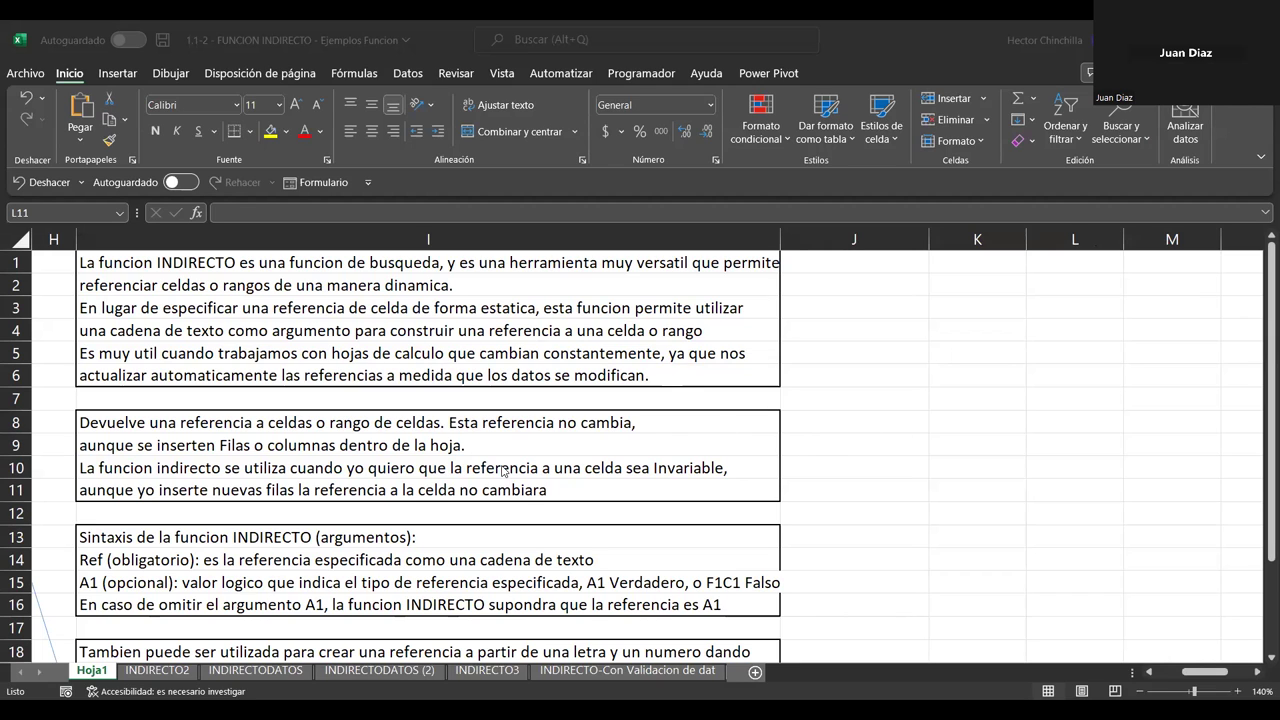
left_click(362, 477)
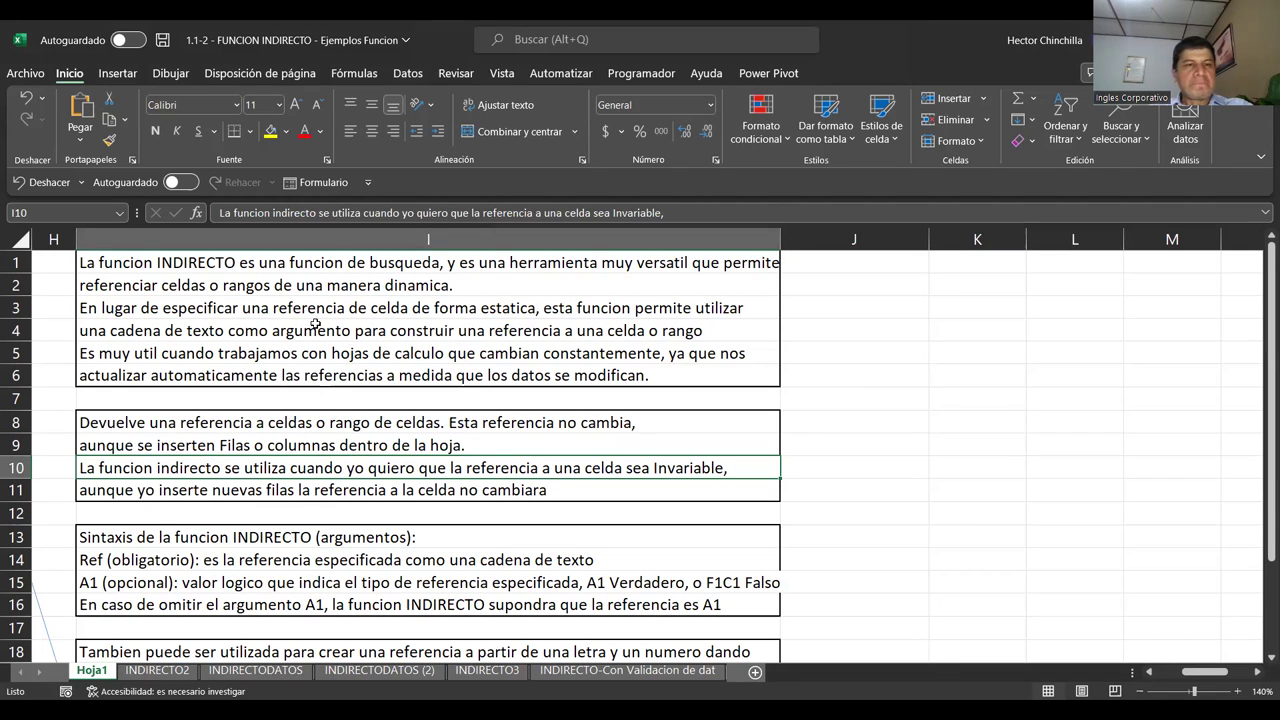
left_click(316, 266)
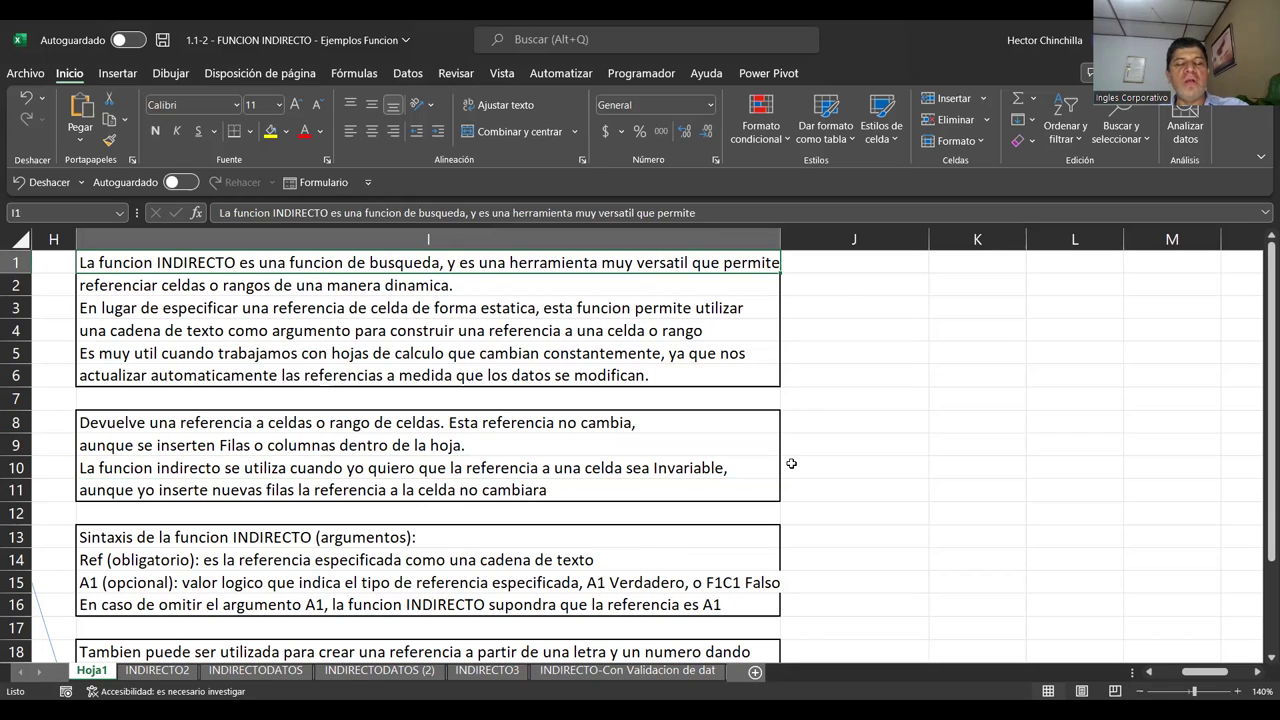
left_click(852, 428)
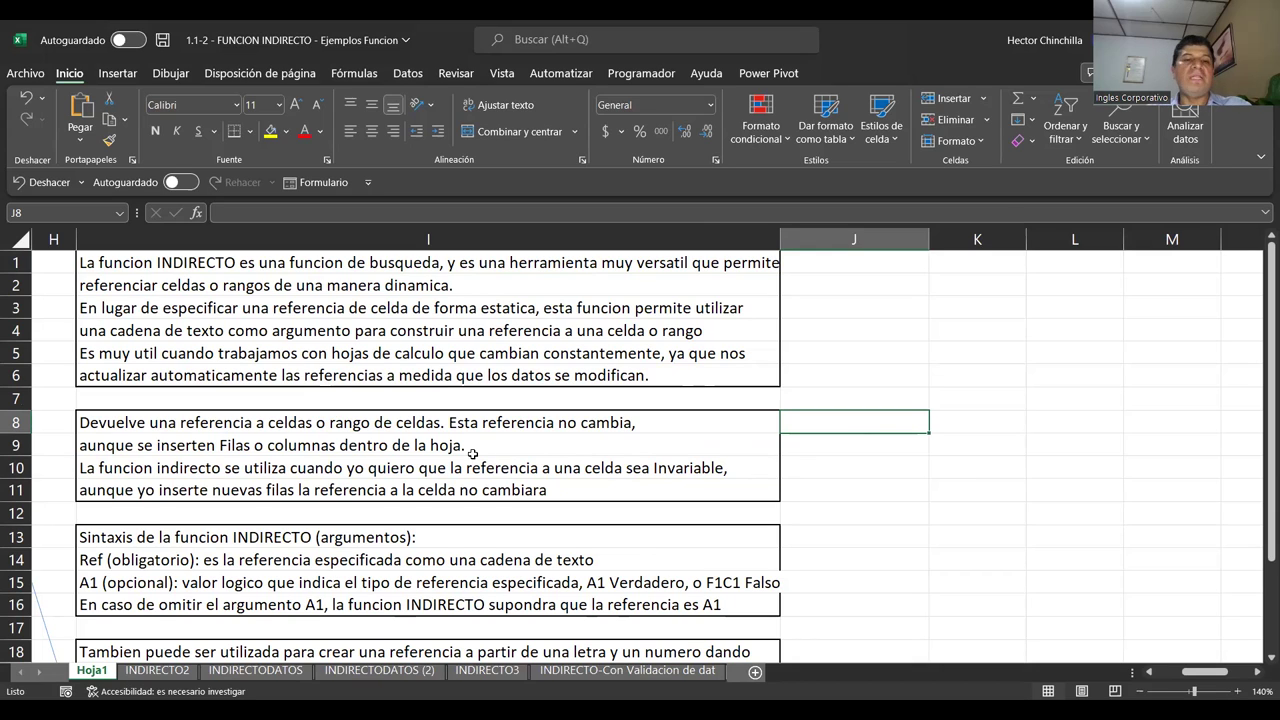
left_click(360, 335)
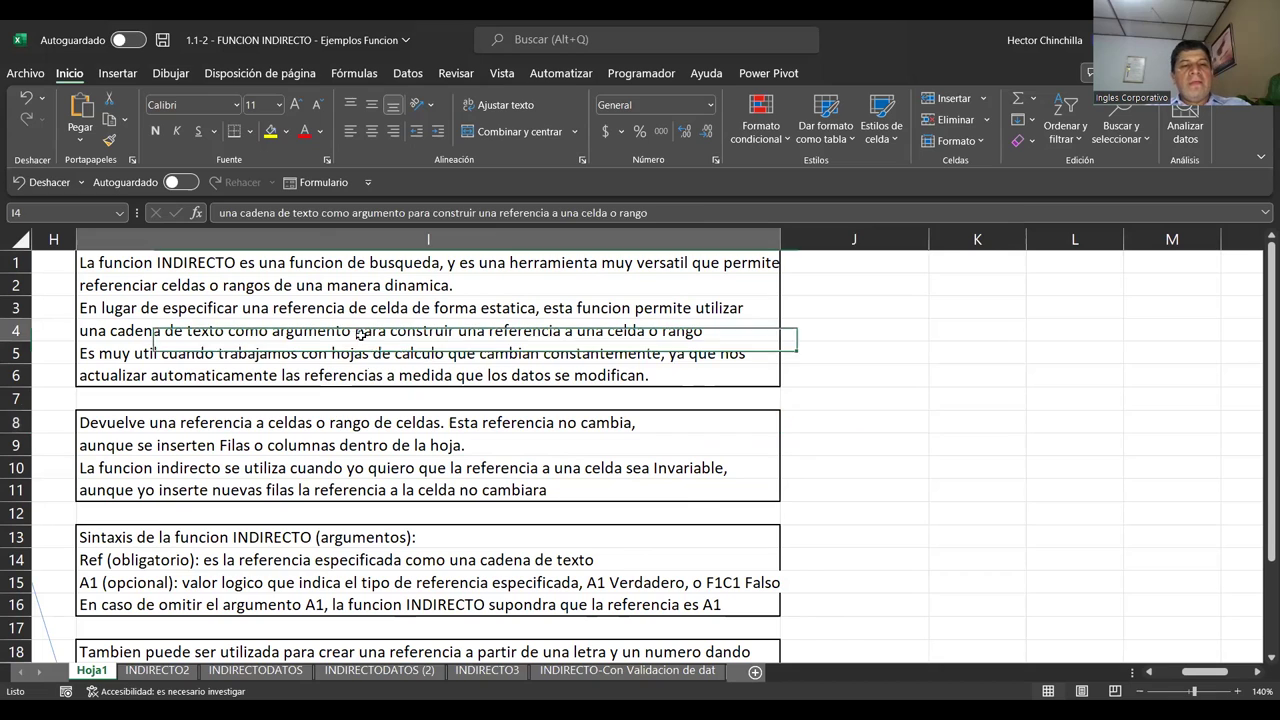
left_click(266, 270)
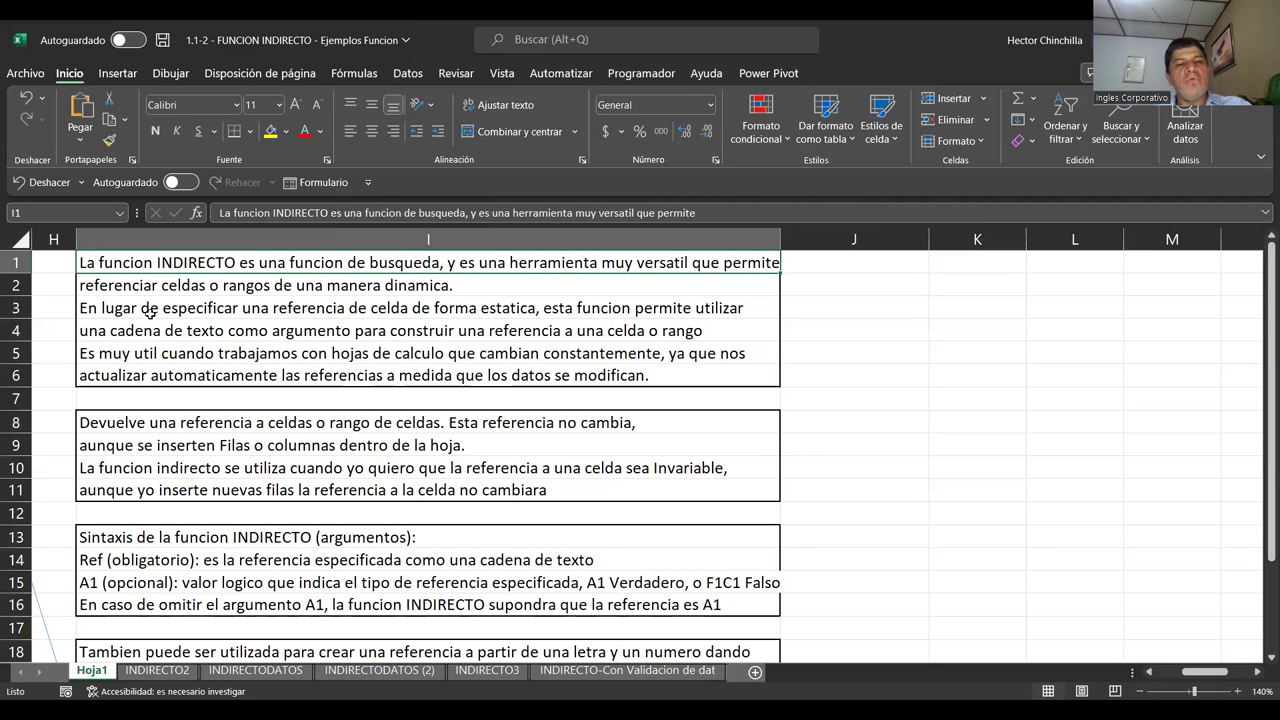
left_click(148, 312)
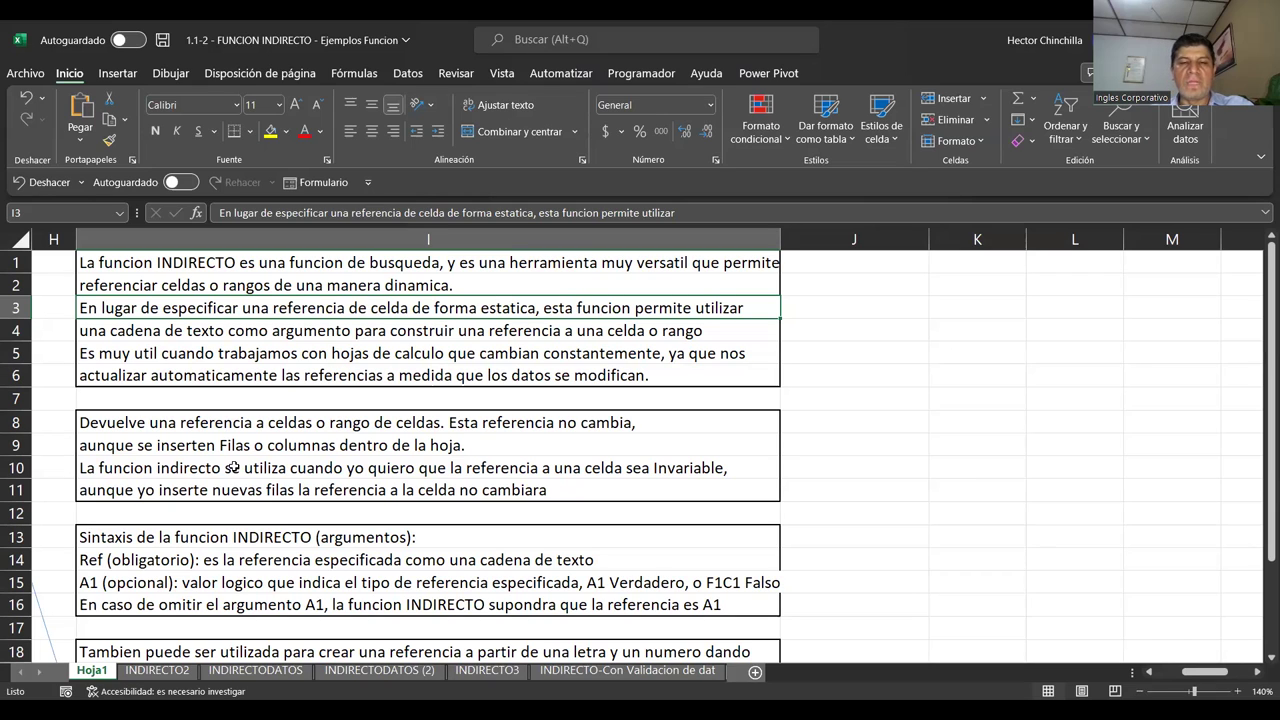
key("Down")
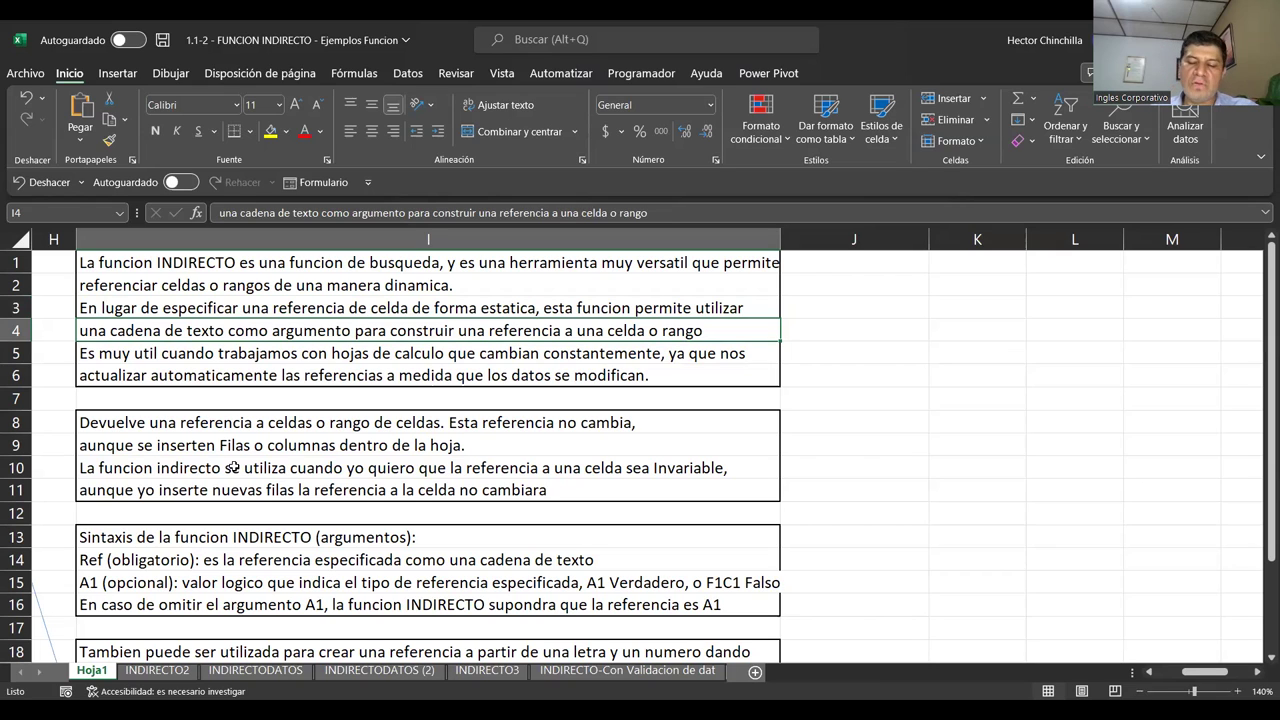
key("Down")
key("Up")
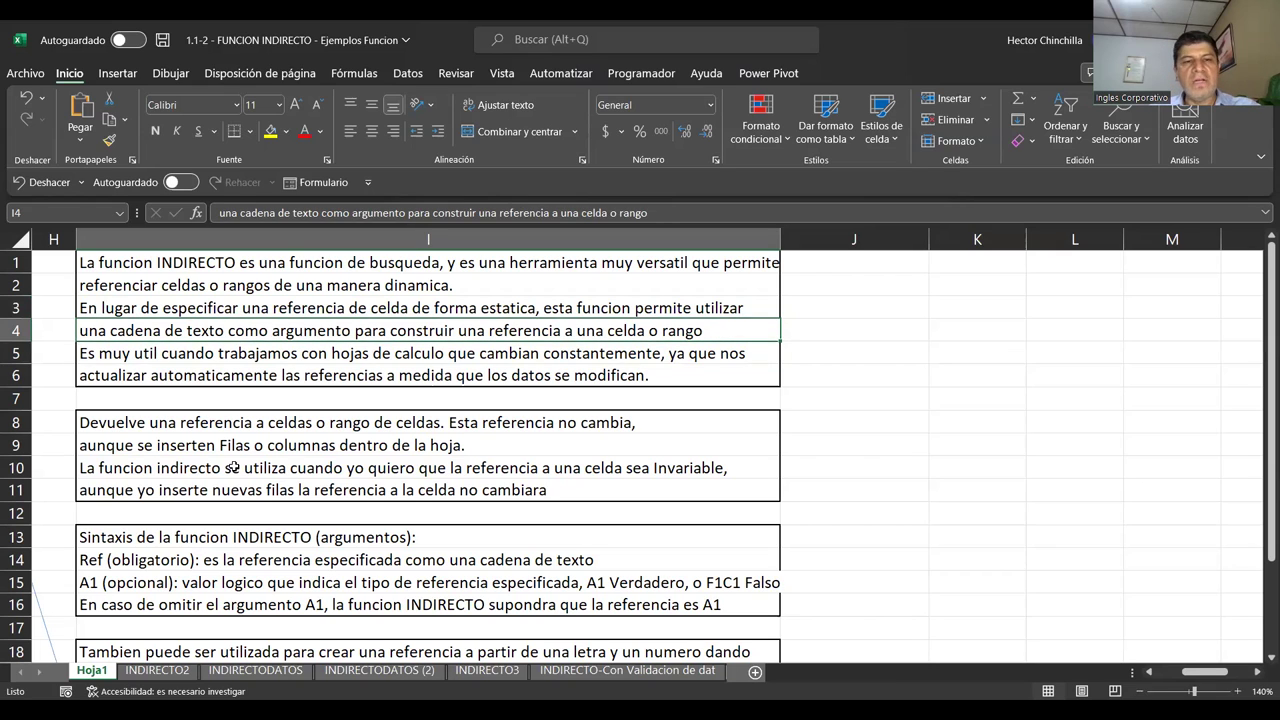
key("Down")
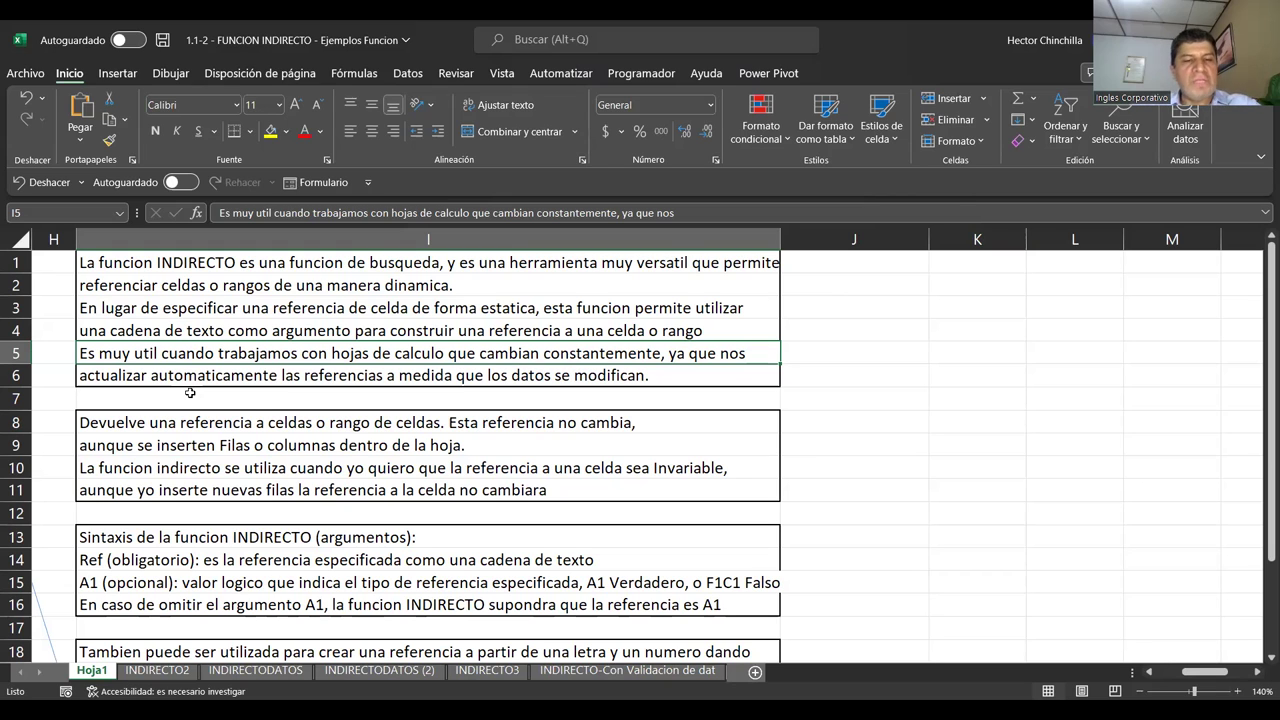
key("Up")
key("Up")
key("Up")
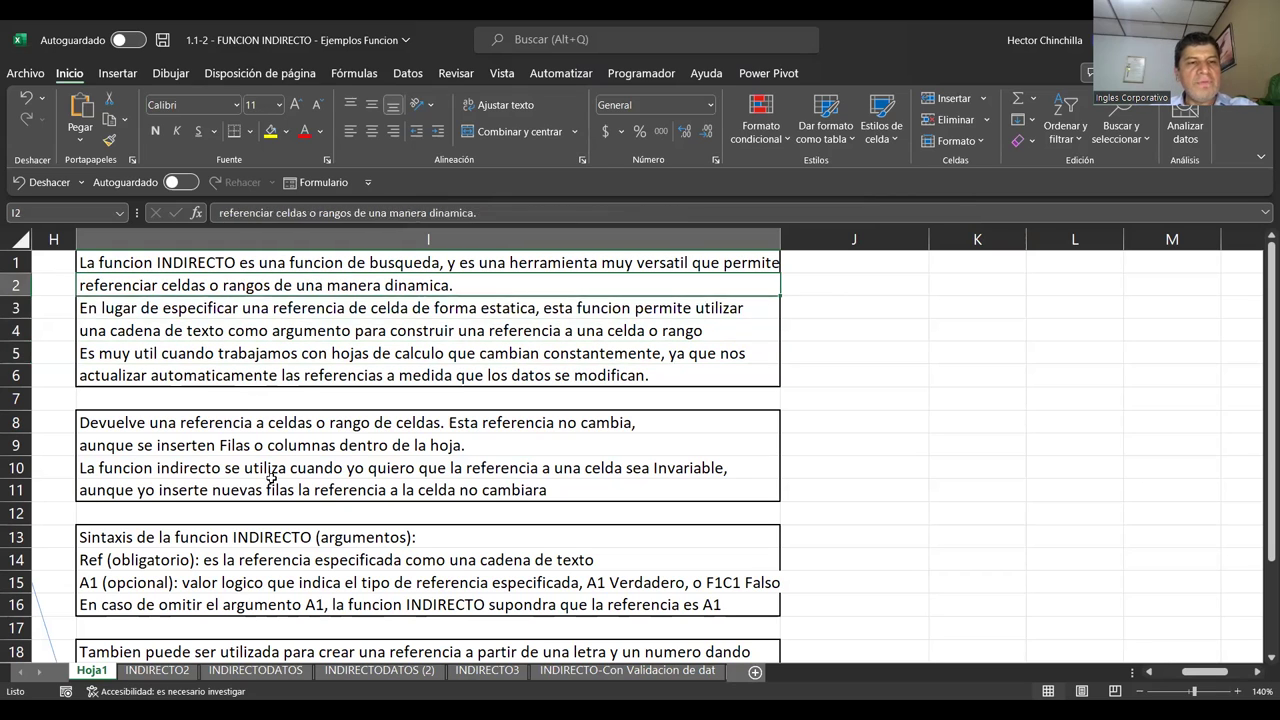
key("Down")
key("Down")
key("Down")
key("Down")
key("Up")
key("Down")
key("Up")
key("Down")
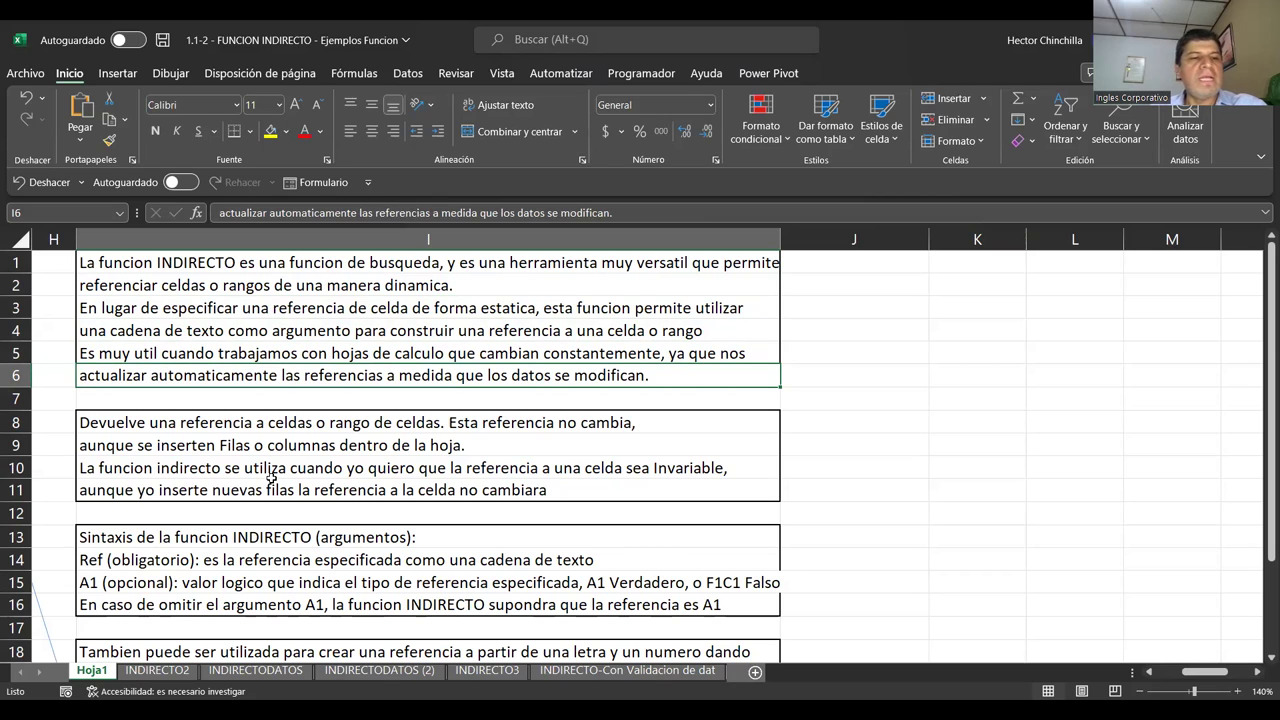
key("Up")
key("Down")
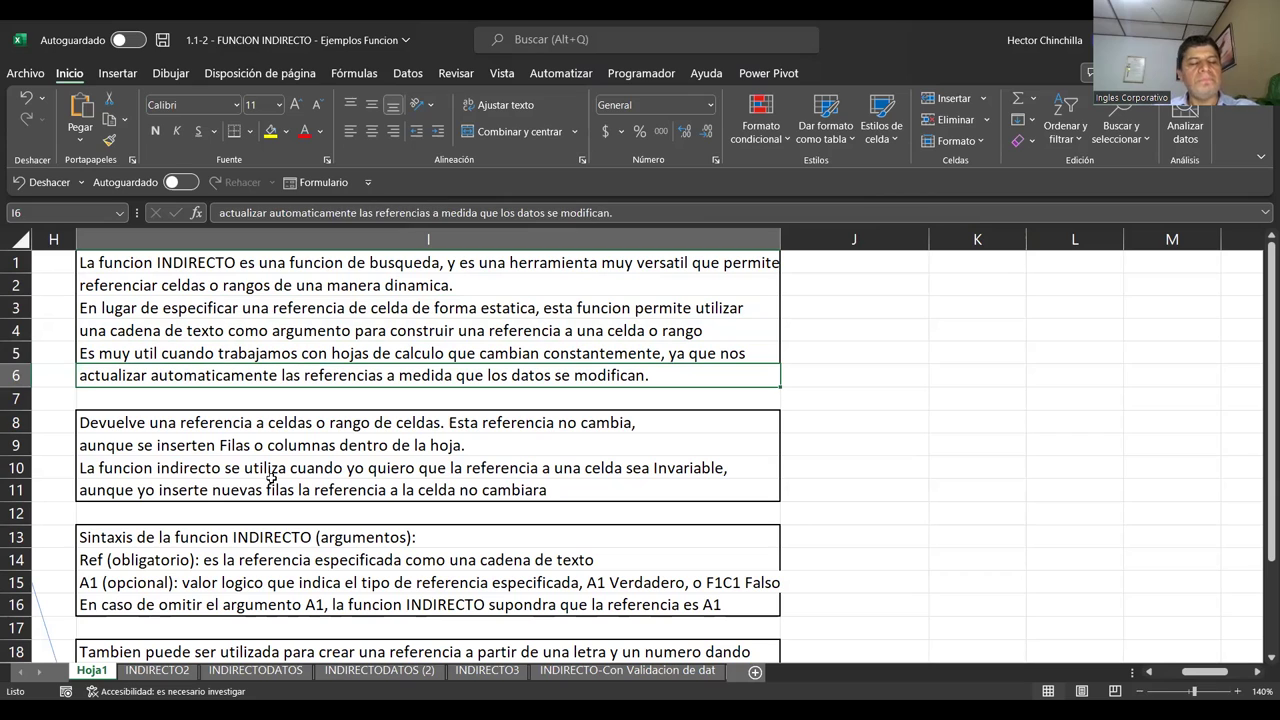
key("Down")
key("Down")
key("Down")
key("Up")
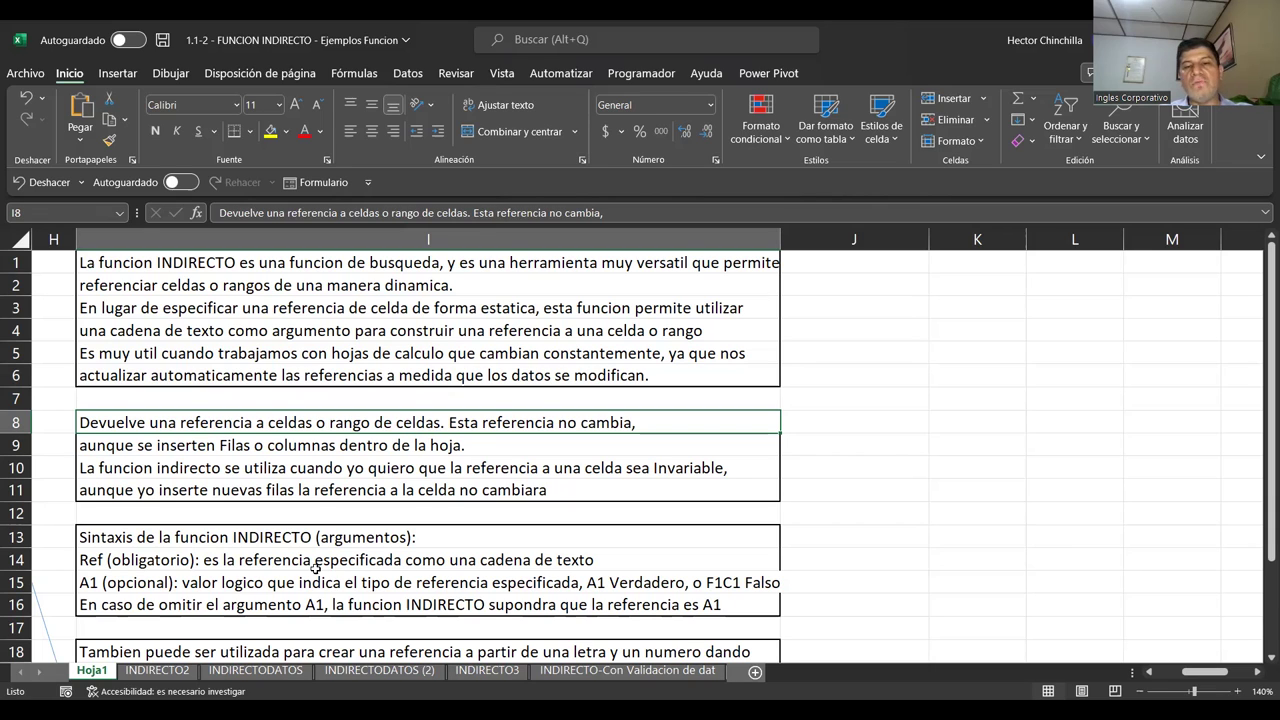
Step through the notes on inserted rows and columns and on invariable references
key("Down")
key("Up")
key("Down")
key("Up")
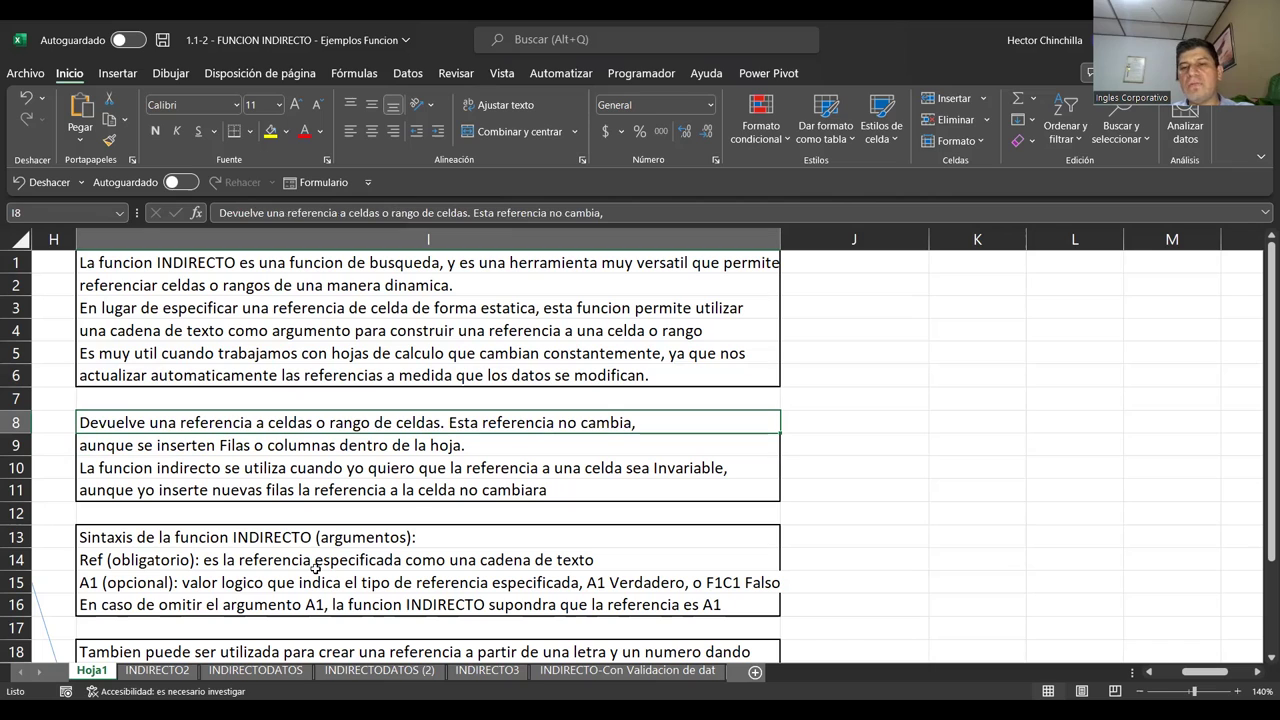
key("Down")
key("Up")
key("Down")
key("Up")
key("Down")
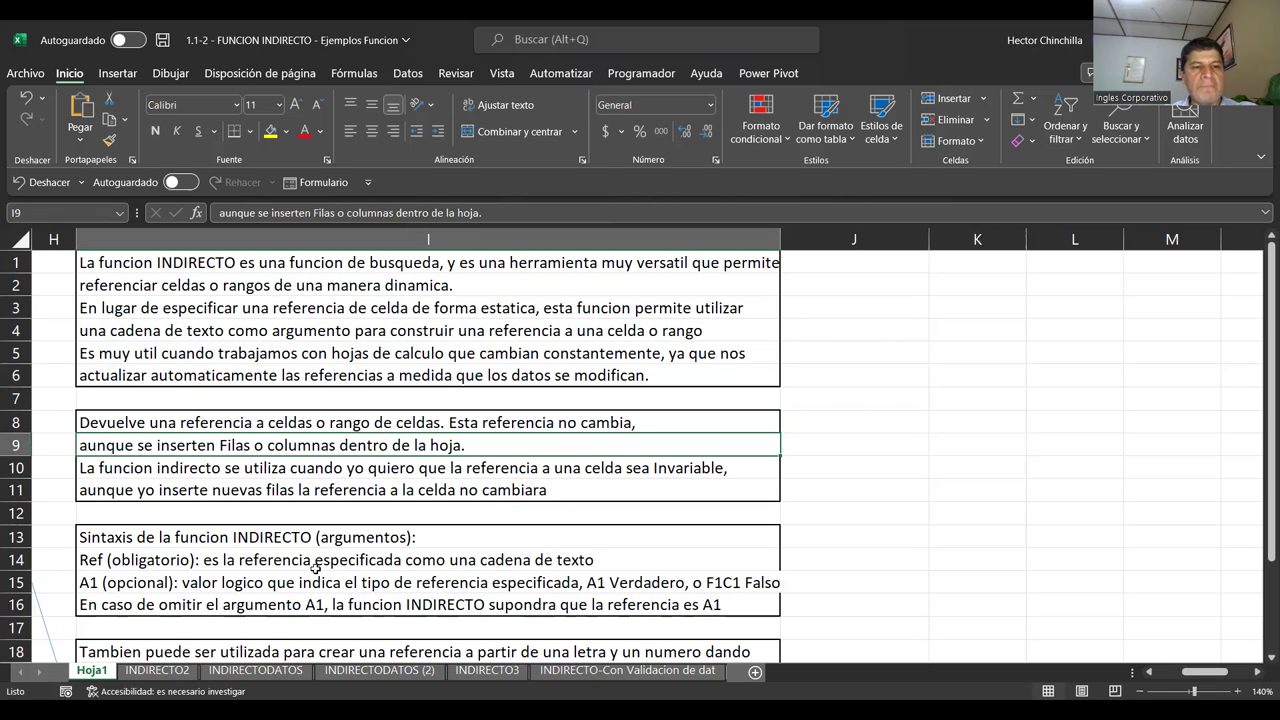
key("Down")
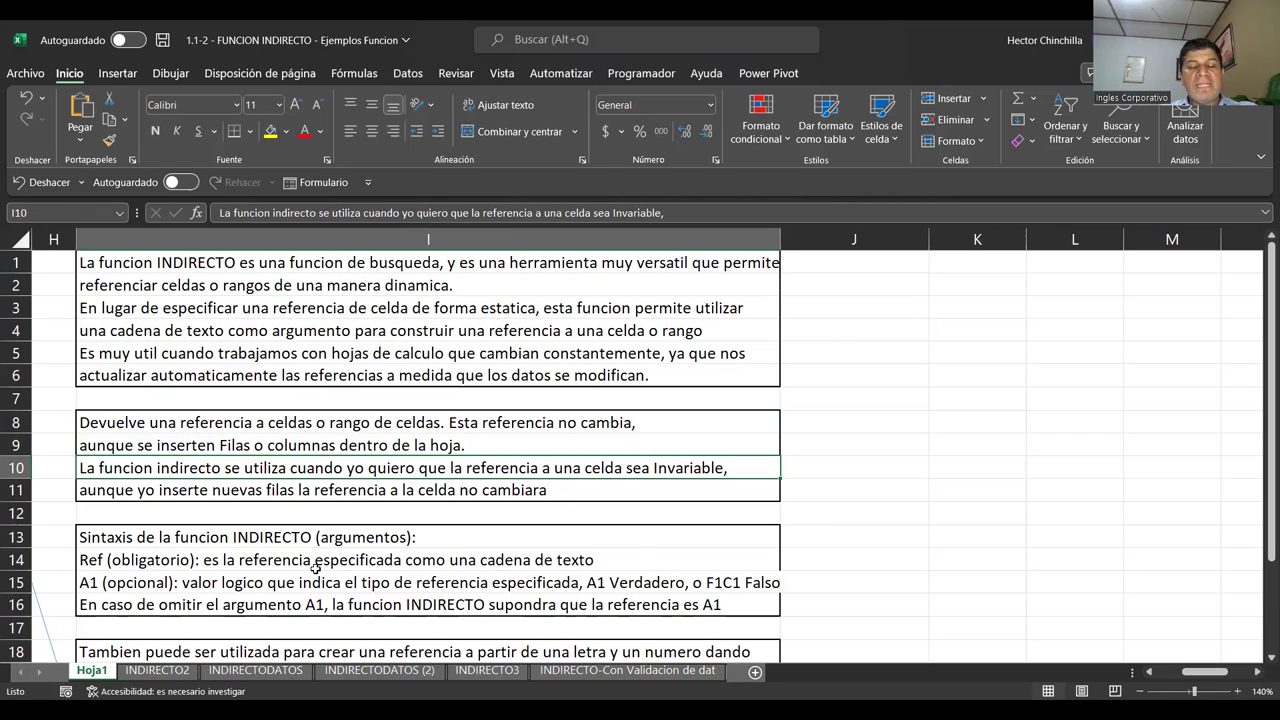
key("Down")
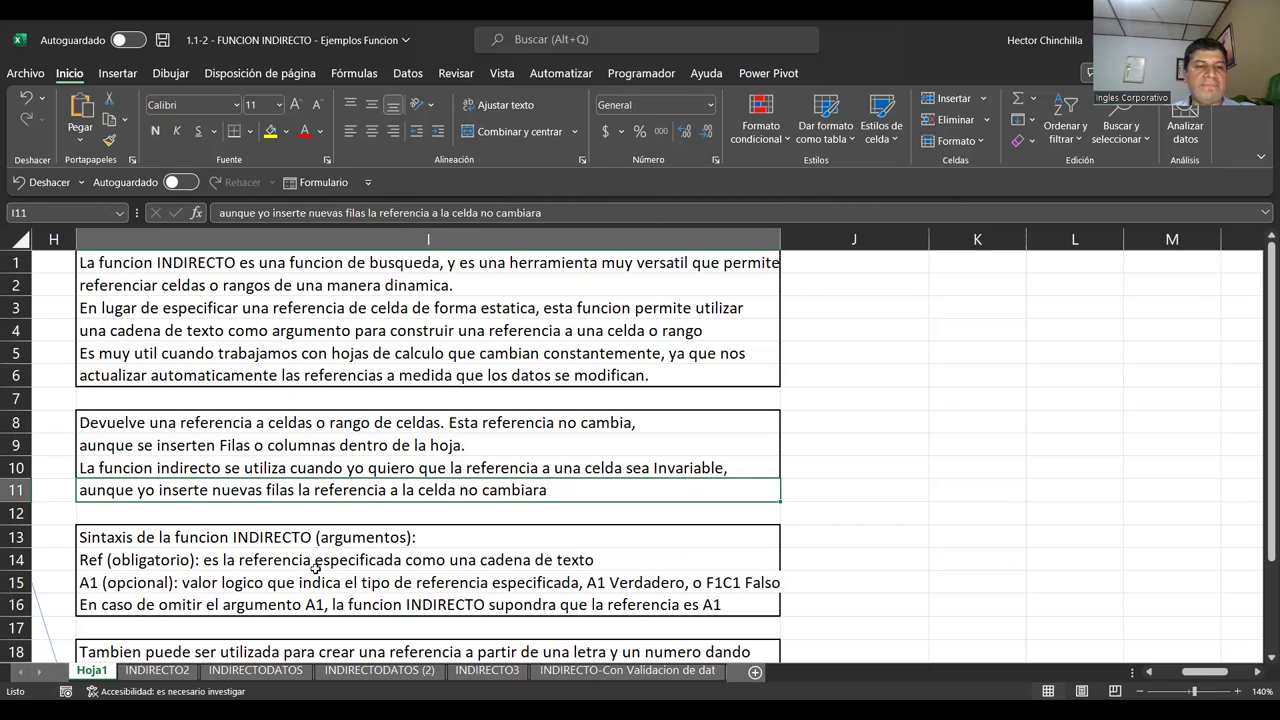
key("Down")
Review the syntax notes, including the Ref and A1 argument lines
key("Down")
key("Down")
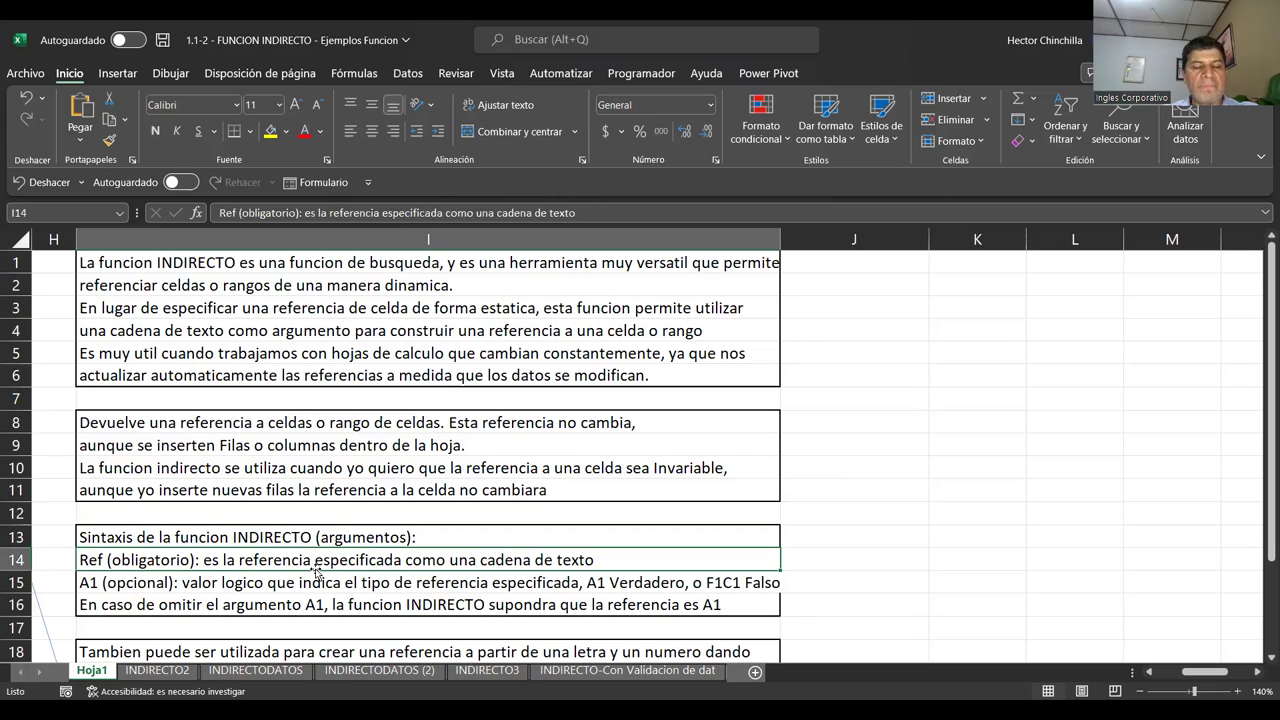
key("Down")
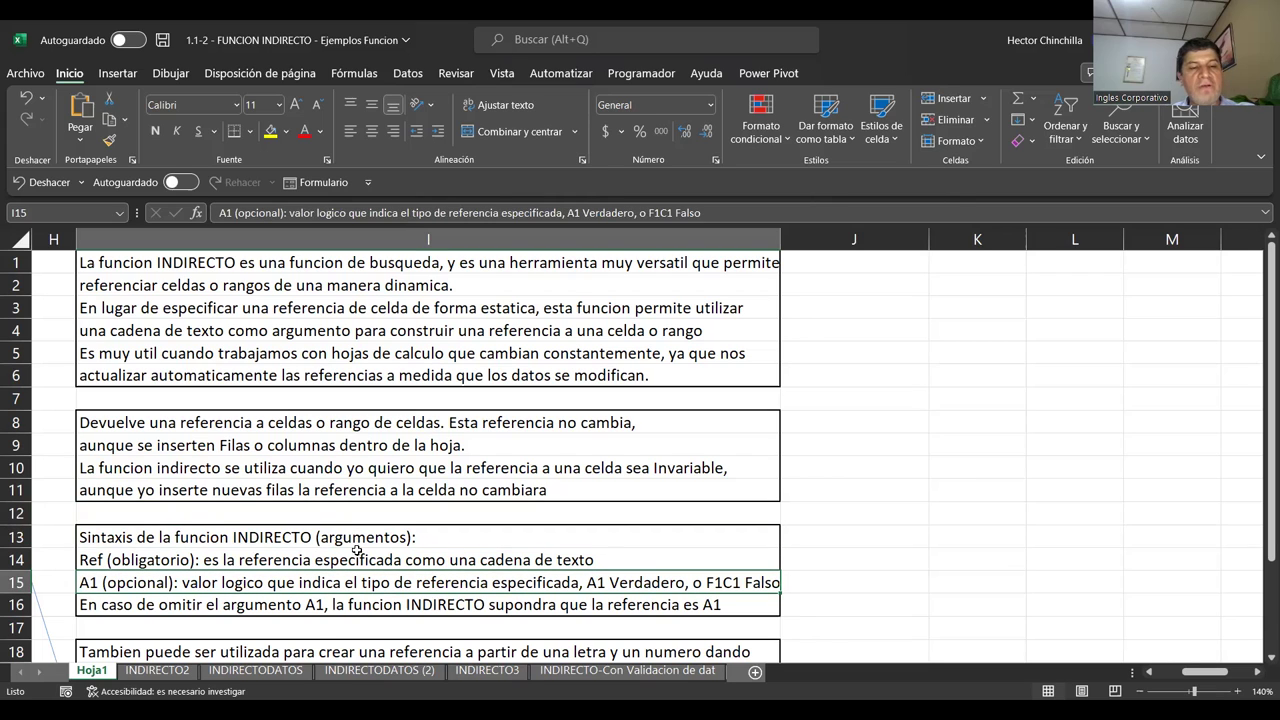
key("Down")
key("Up")
key("Up")
key("Up")
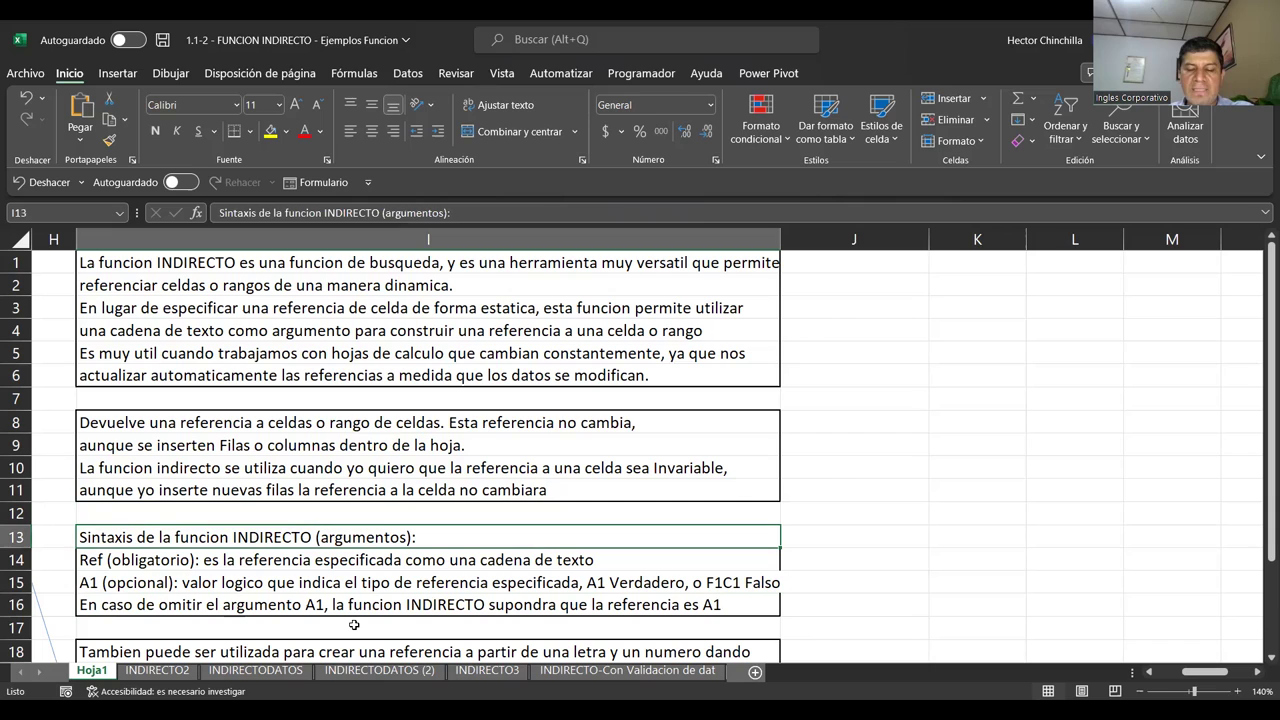
key("Down")
key("Up")
key("Down")
key("Up")
key("Down")
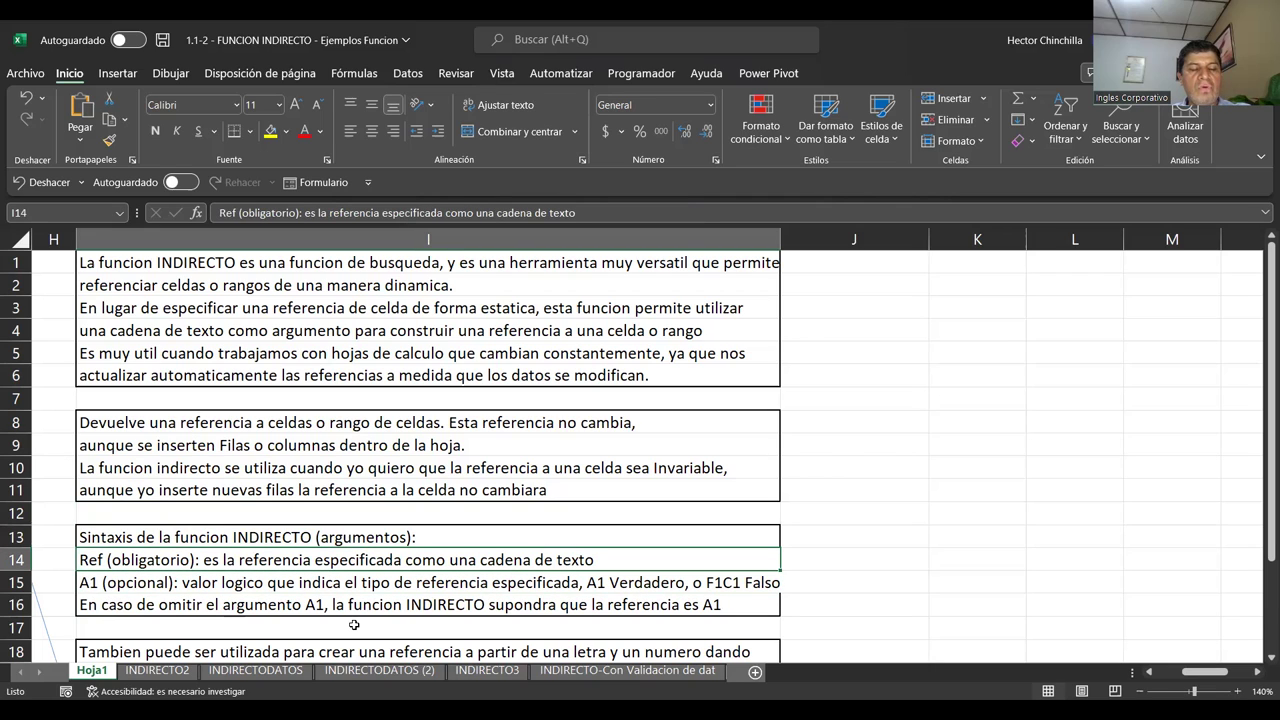
key("Down")
key("Up")
key("Down")
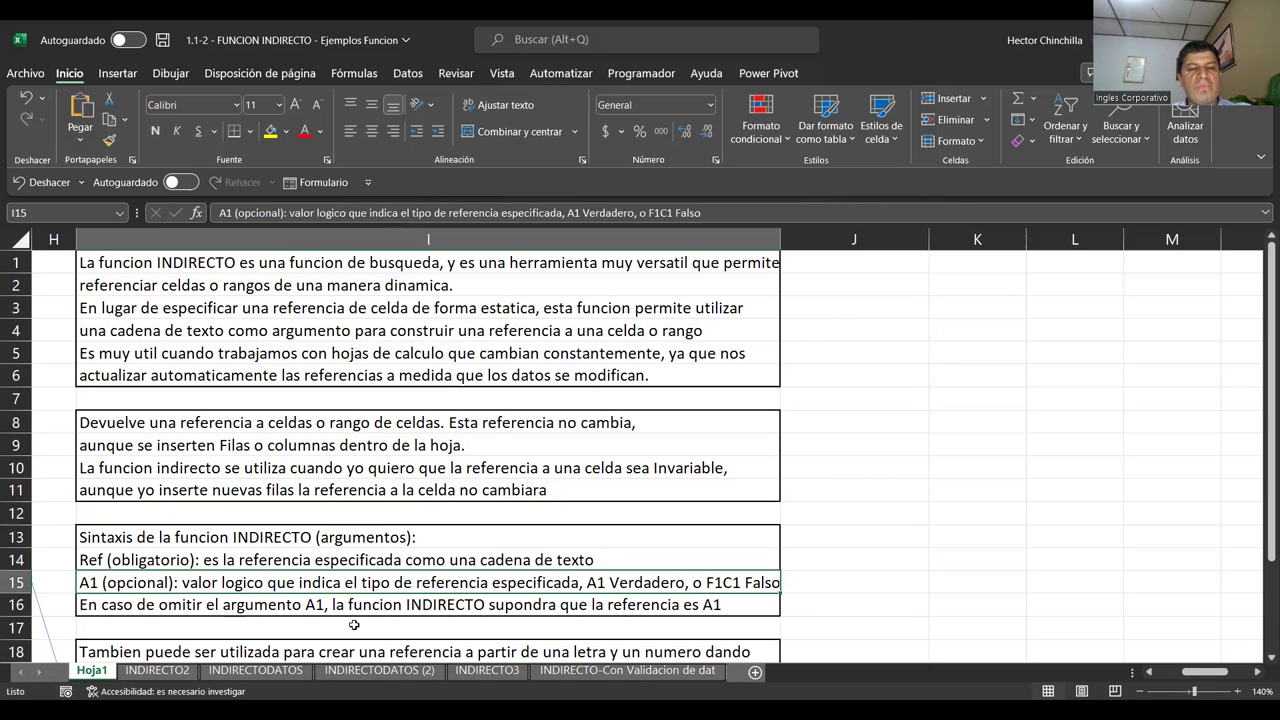
key("Up")
key("Down")
key("Up")
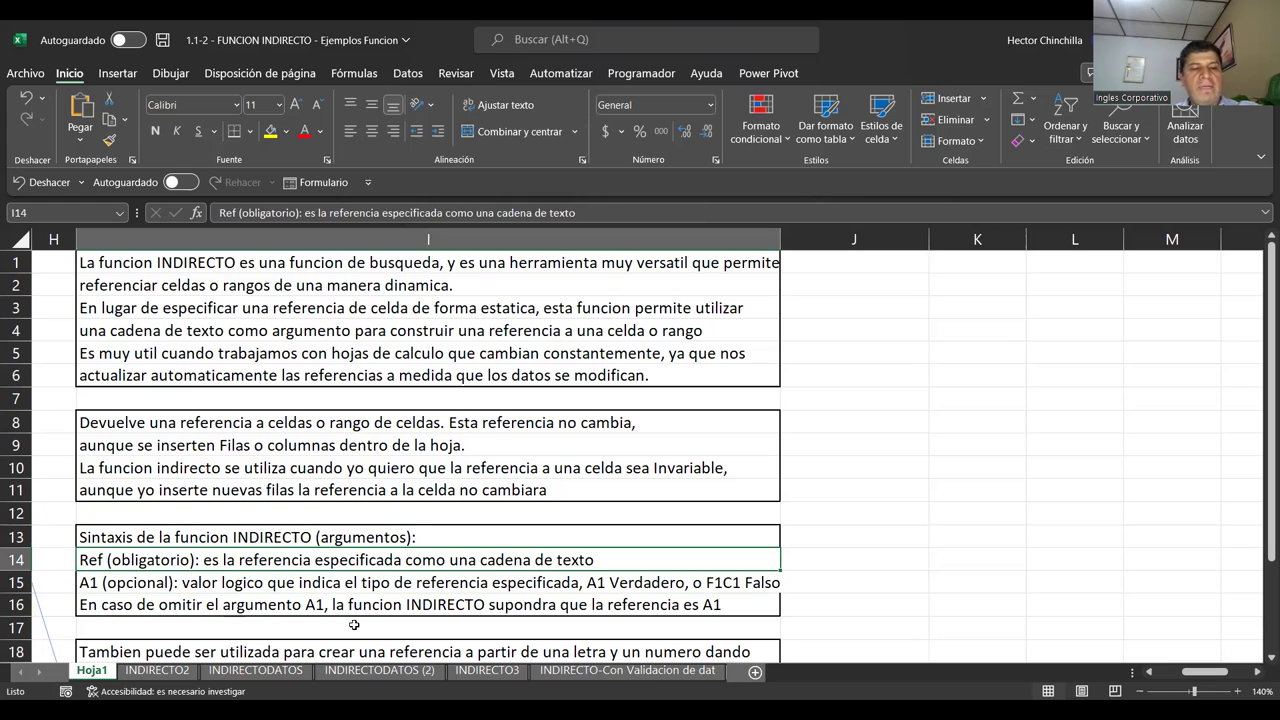
Move past the syntax notes to show the letter-and-number and VALORMAX explanation
key("Down")
key("Down")
key("Down")
key("Down")
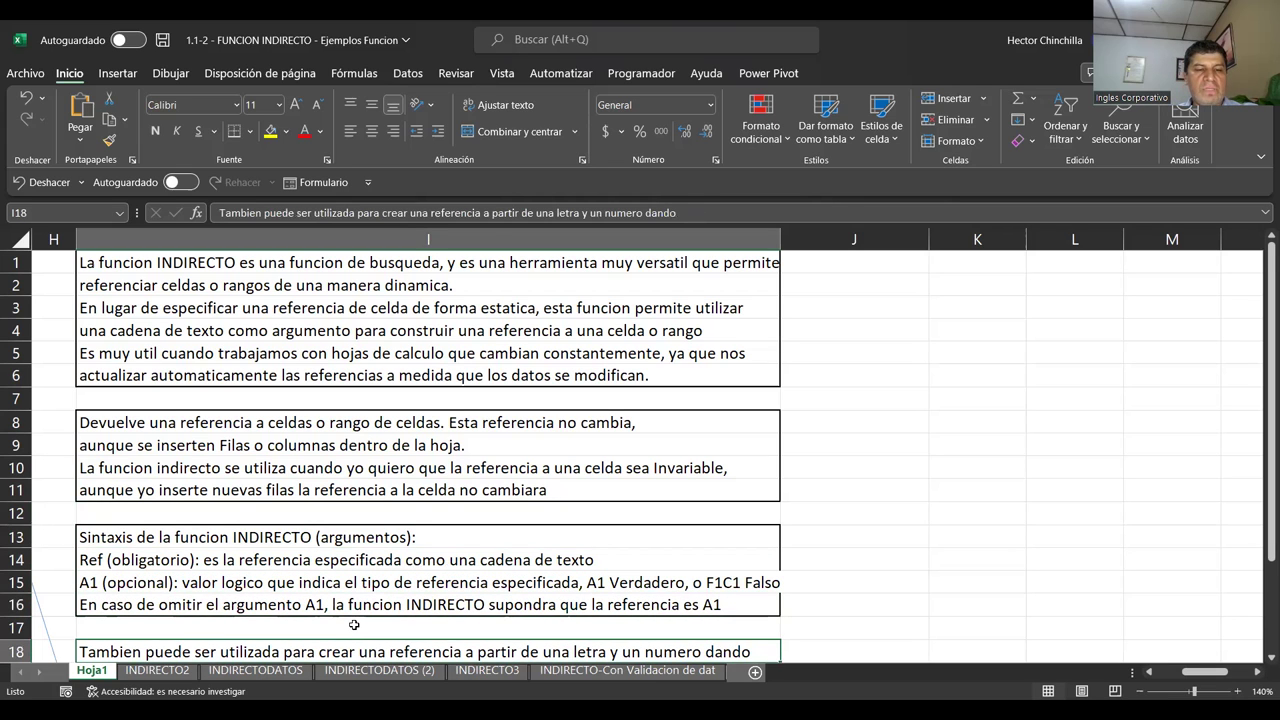
key("Down")
key("Down")
key("Down")
key("Up")
key("Up")
key("Up")
key("Up")
key("Down")
key("Down")
key("Up")
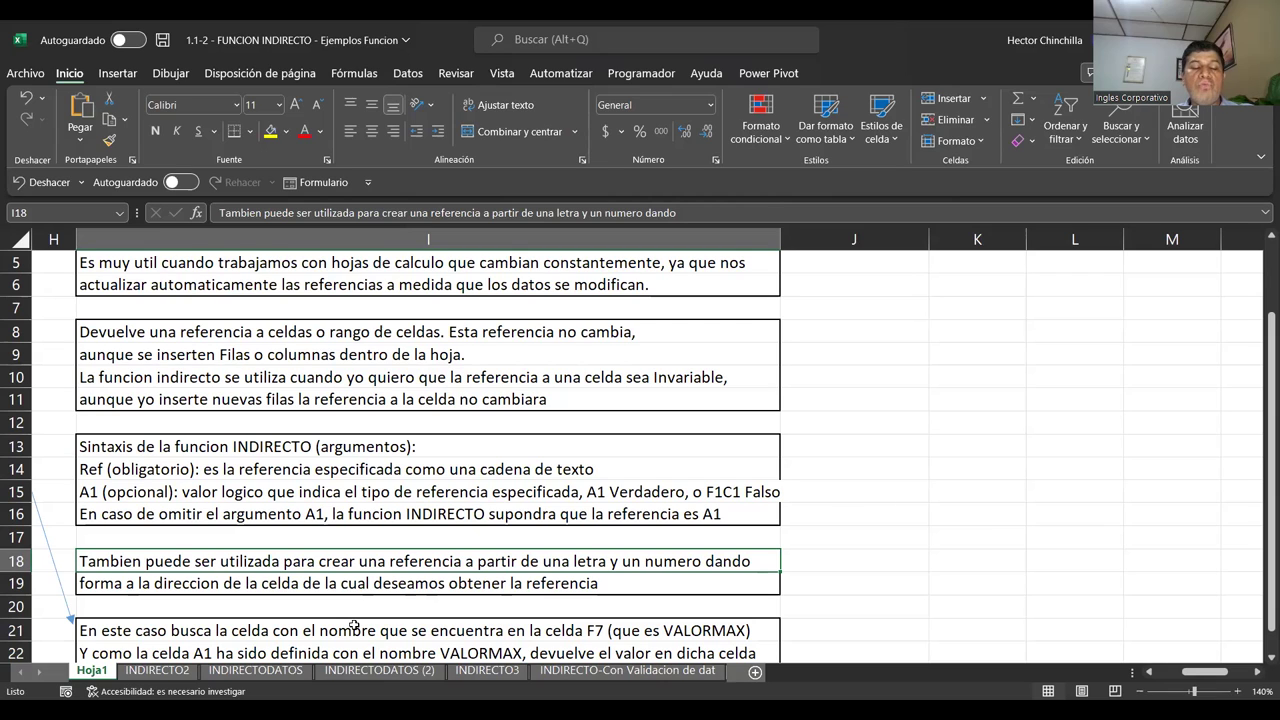
key("Down")
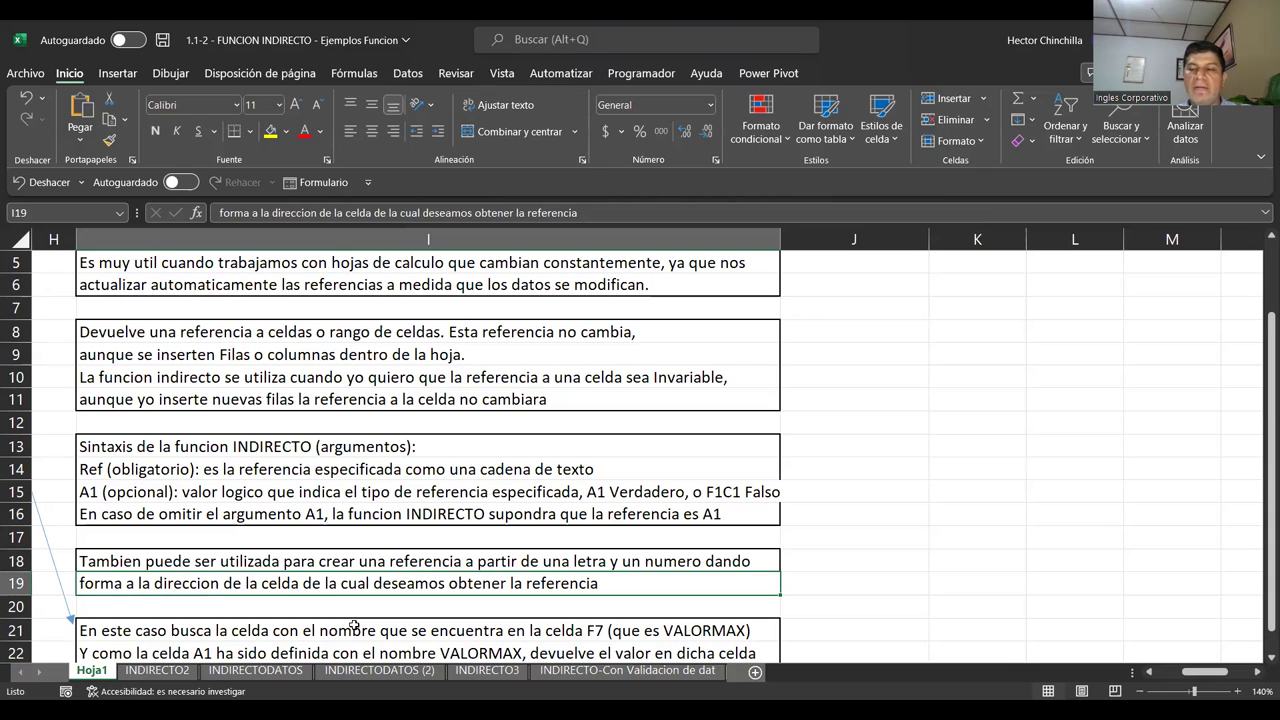
key("Home")
key("Up")
key("Up")
key("Up")
key("Up")
key("Up")
key("Up")
key("Up")
key("Up")
key("Up")
key("Up")
key("Up")
key("Up")
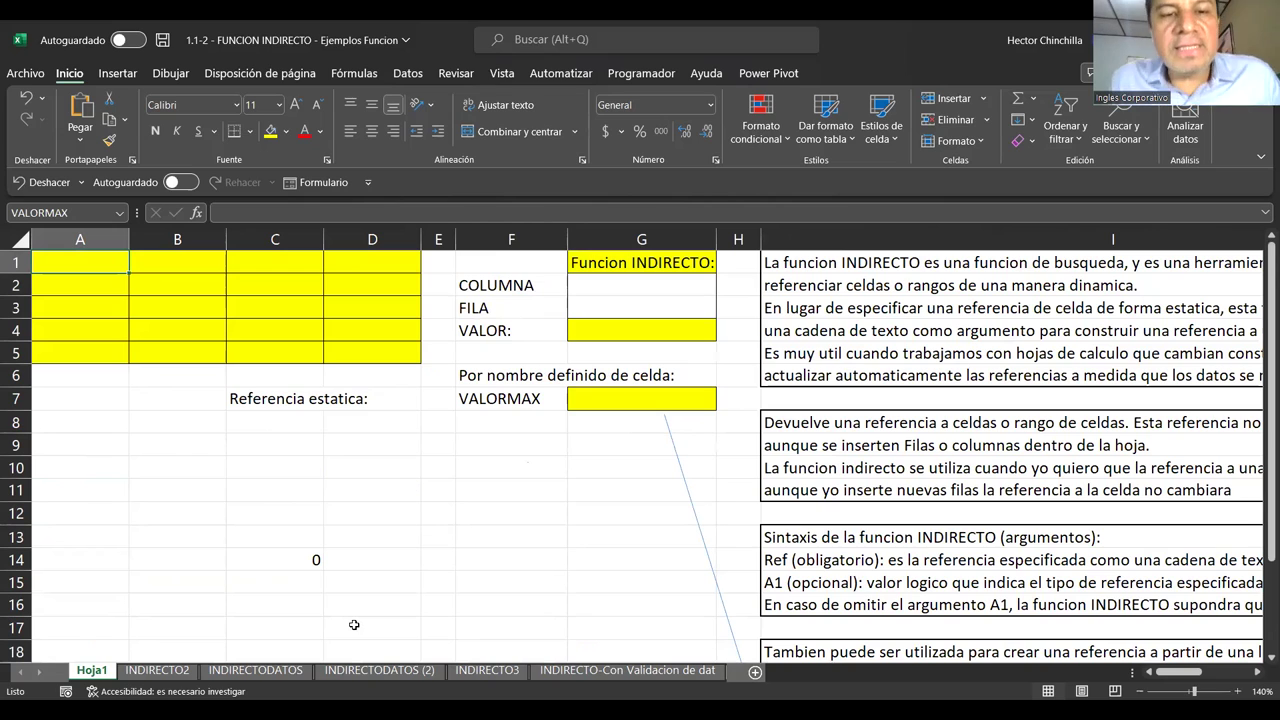
key("Down")
key("Up")
key("Down")
key("Up")
key("Down")
key("Up")
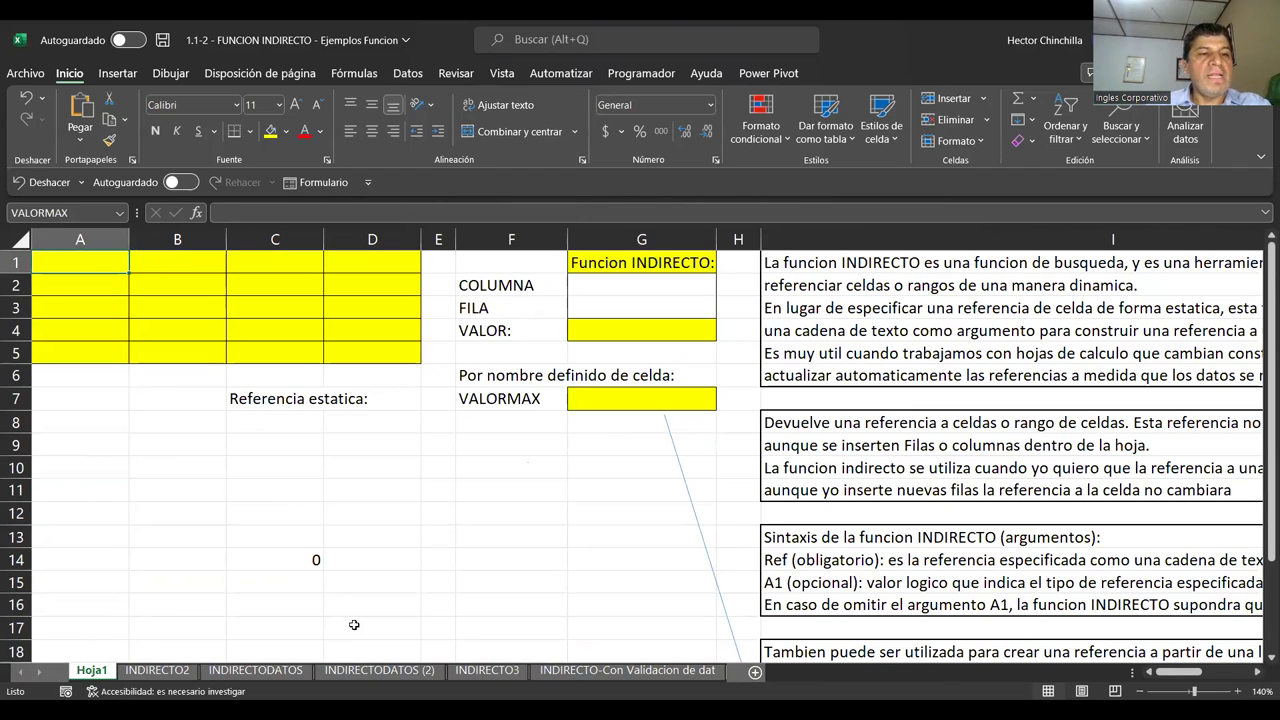
key("Down")
key("Up")
key("Down")
key("Up")
key("Right")
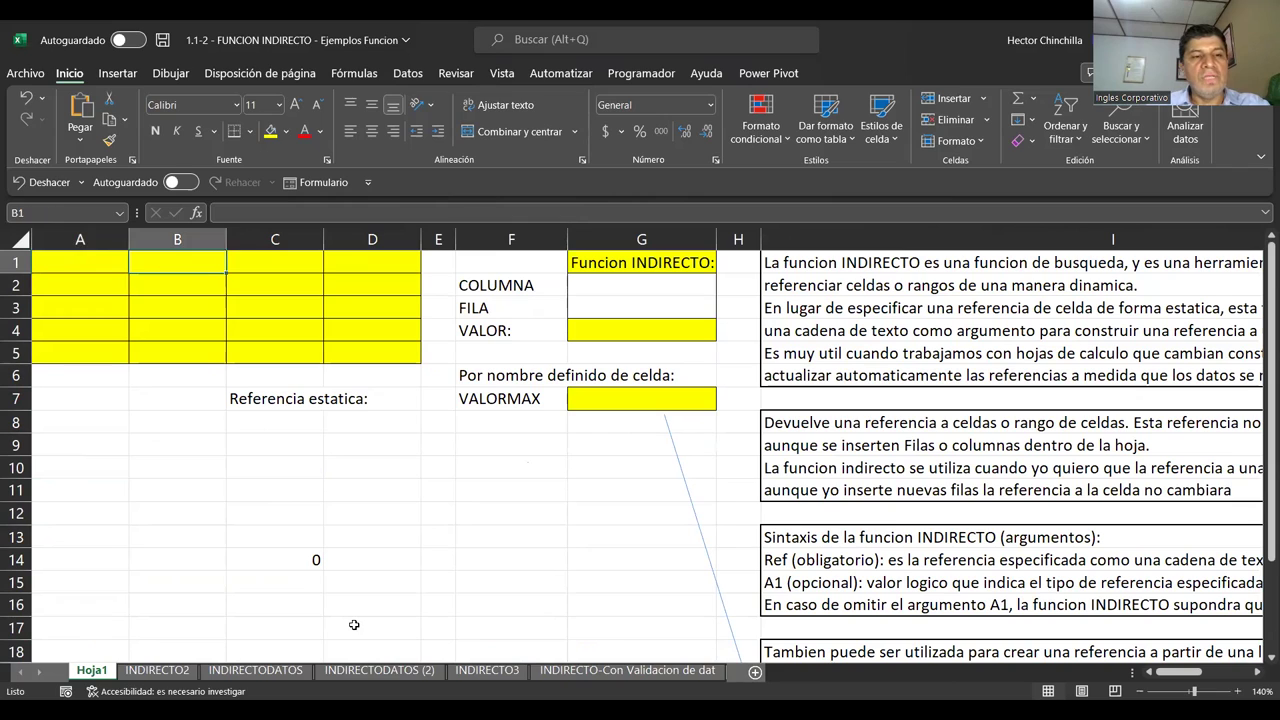
key("Down")
key("Up")
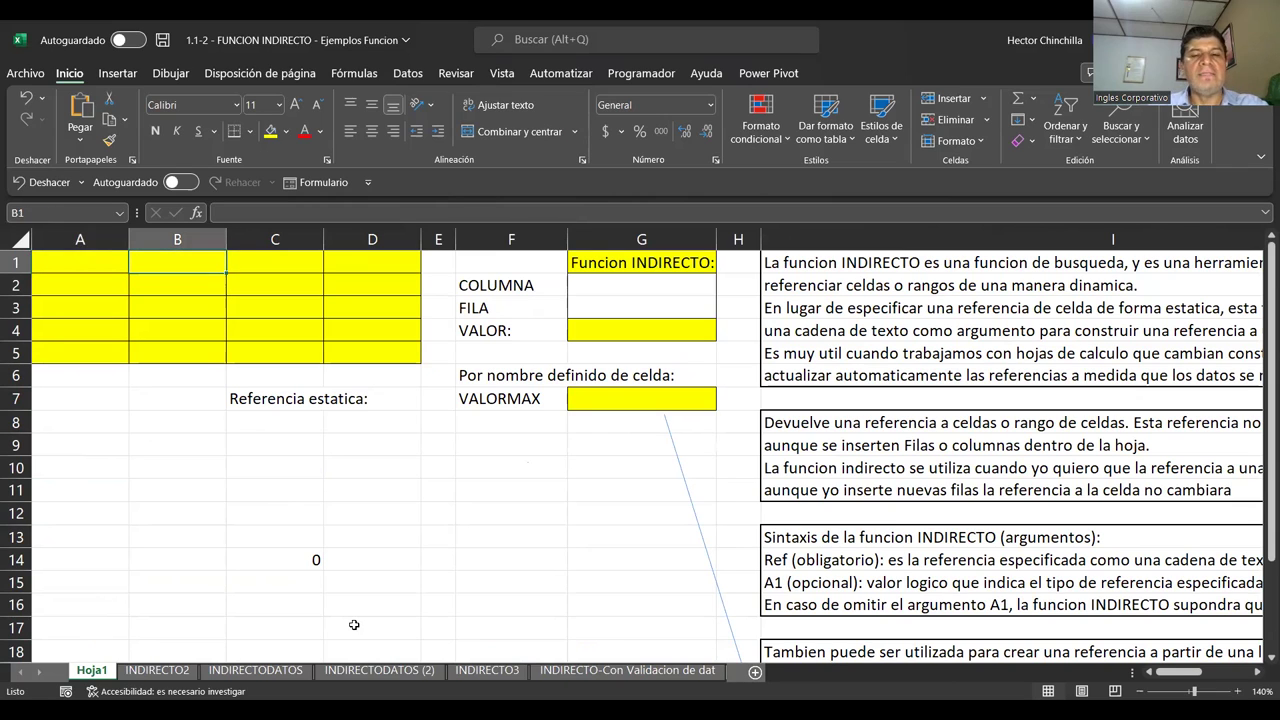
key("Right")
key("Right")
key("Right")
key("Right")
key("Right")
key("Down")
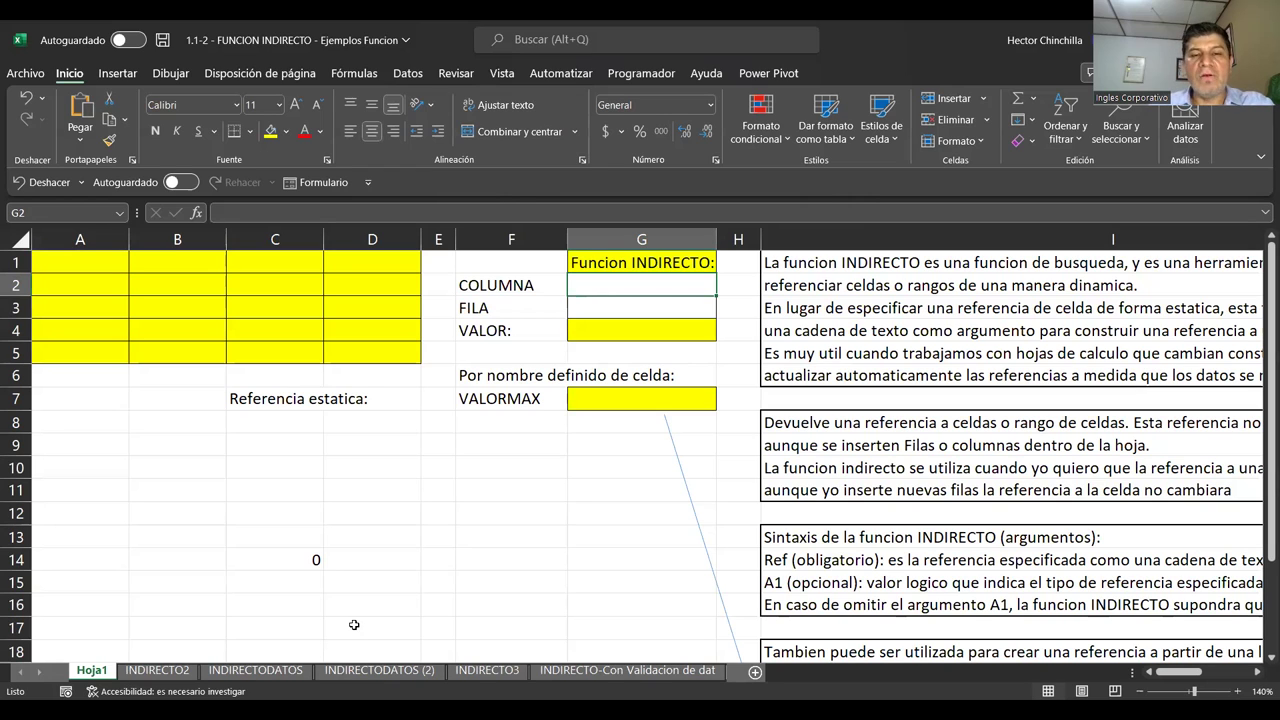
key("Left")
key("Left")
key("Left")
key("Left")
key("Left")
key("Left")
key("Up")
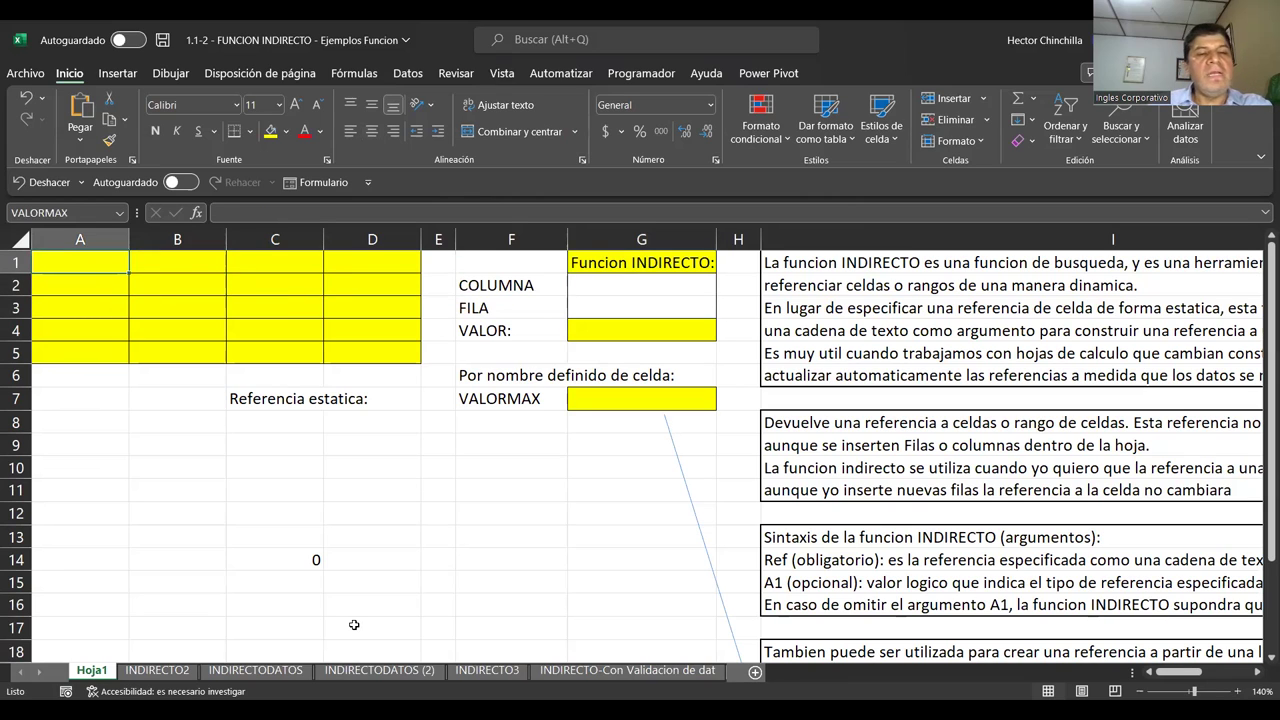
key("Right")
key("Right")
key("Right")
key("Left")
key("Left")
key("Left")
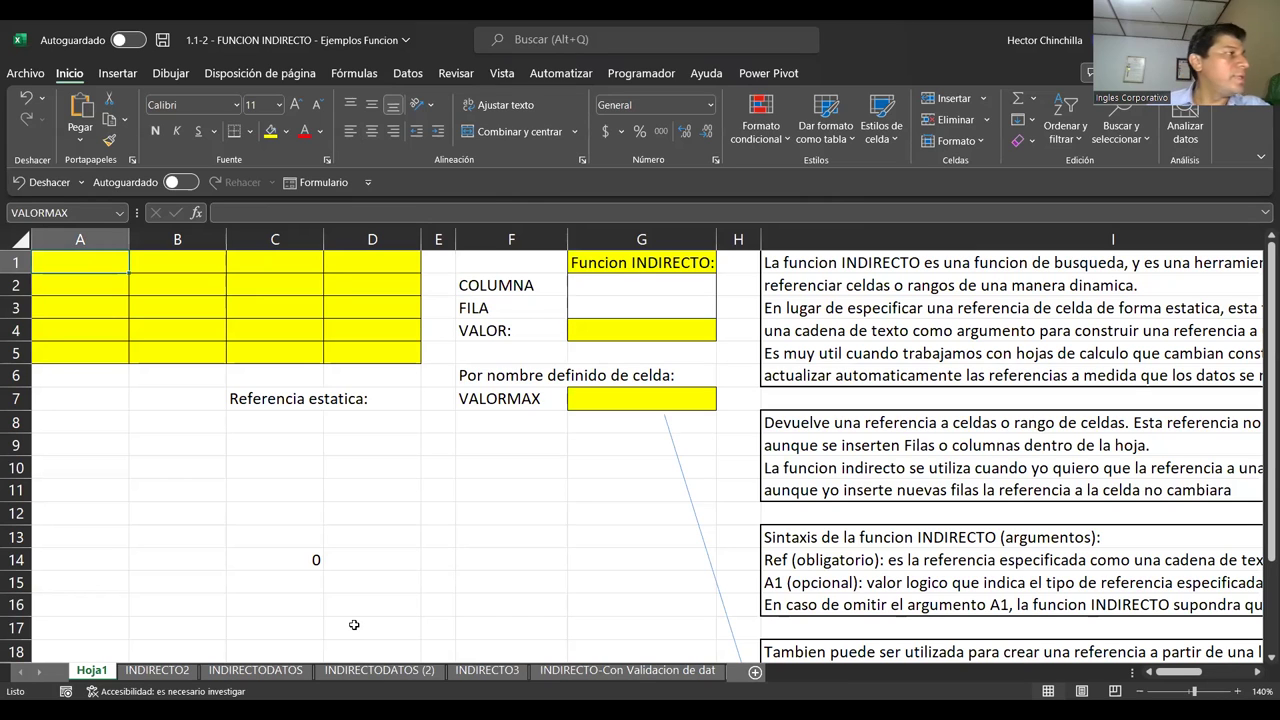
Enter 2, 4, 6, 8, 10 in A1:A5
type("2")
key("Return")
type("4")
key("Return")
type("6")
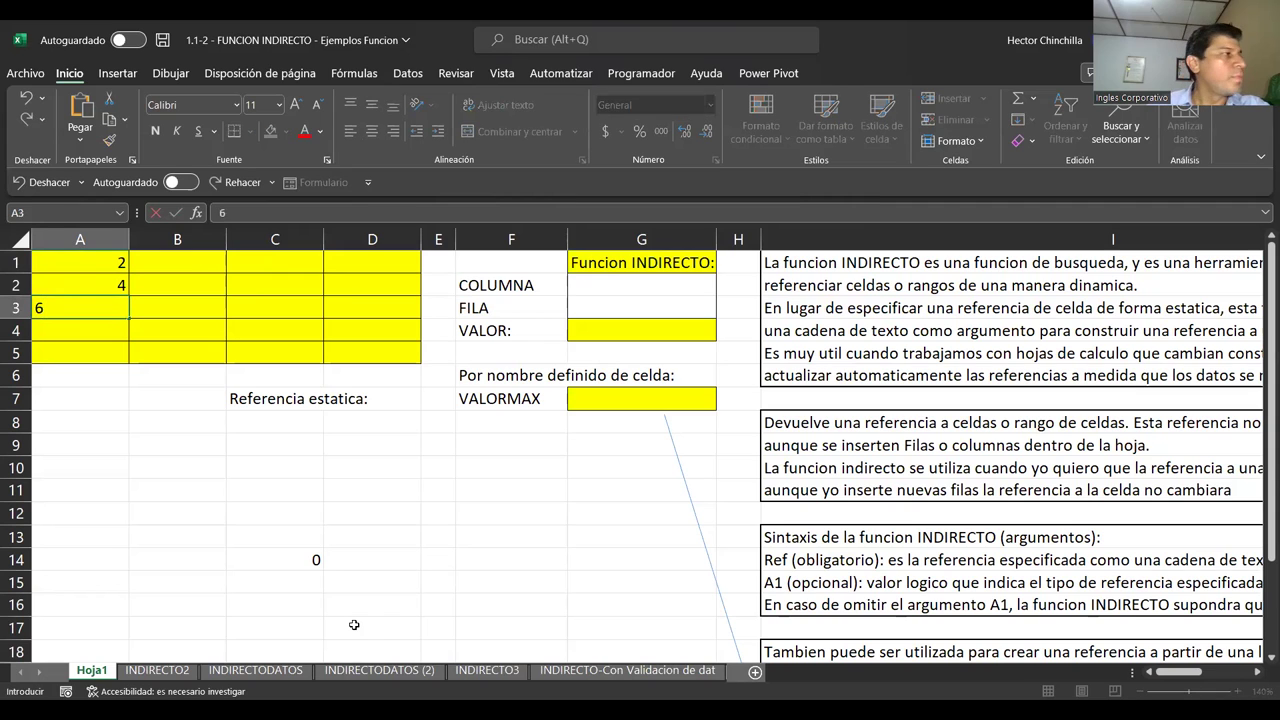
key("Return")
type("8")
key("Return")
type("10")
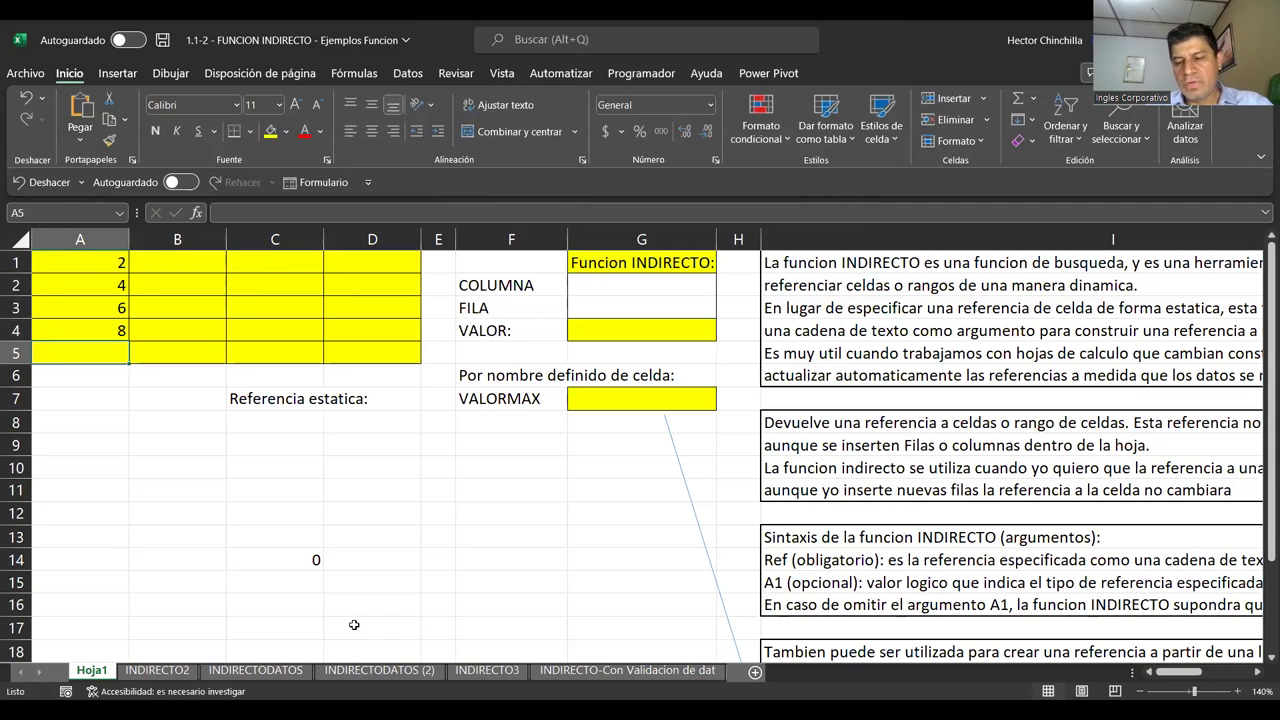
key("Up")
key("Up")
key("Up")
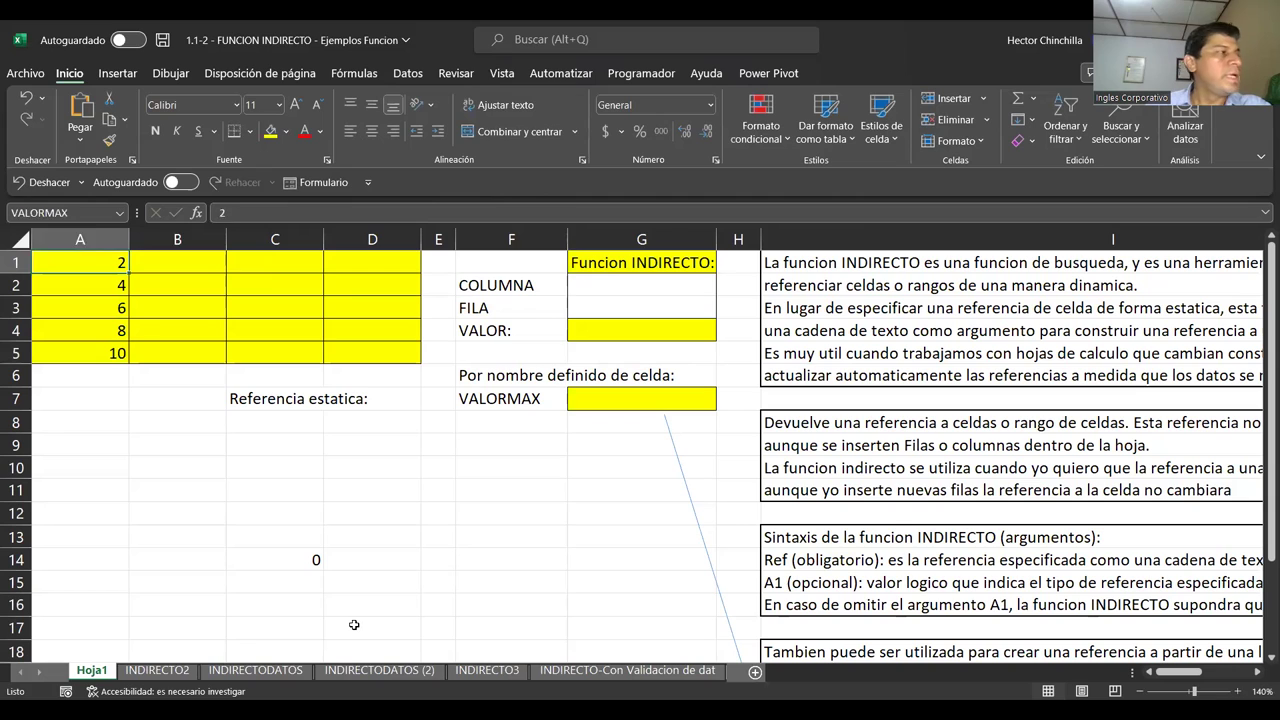
Enter 7, 6, 5, 2, 1 in B1:B5
key("Right")
type("7")
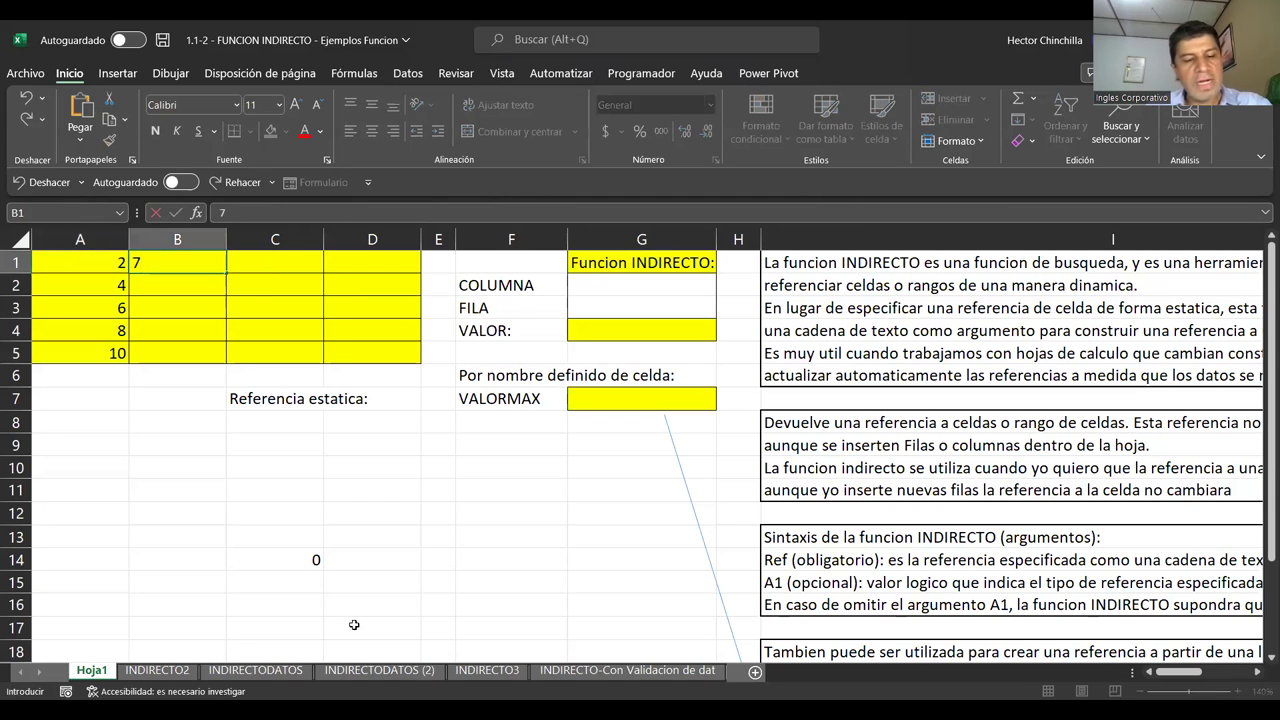
key("Return")
type("6")
key("Return")
type("5")
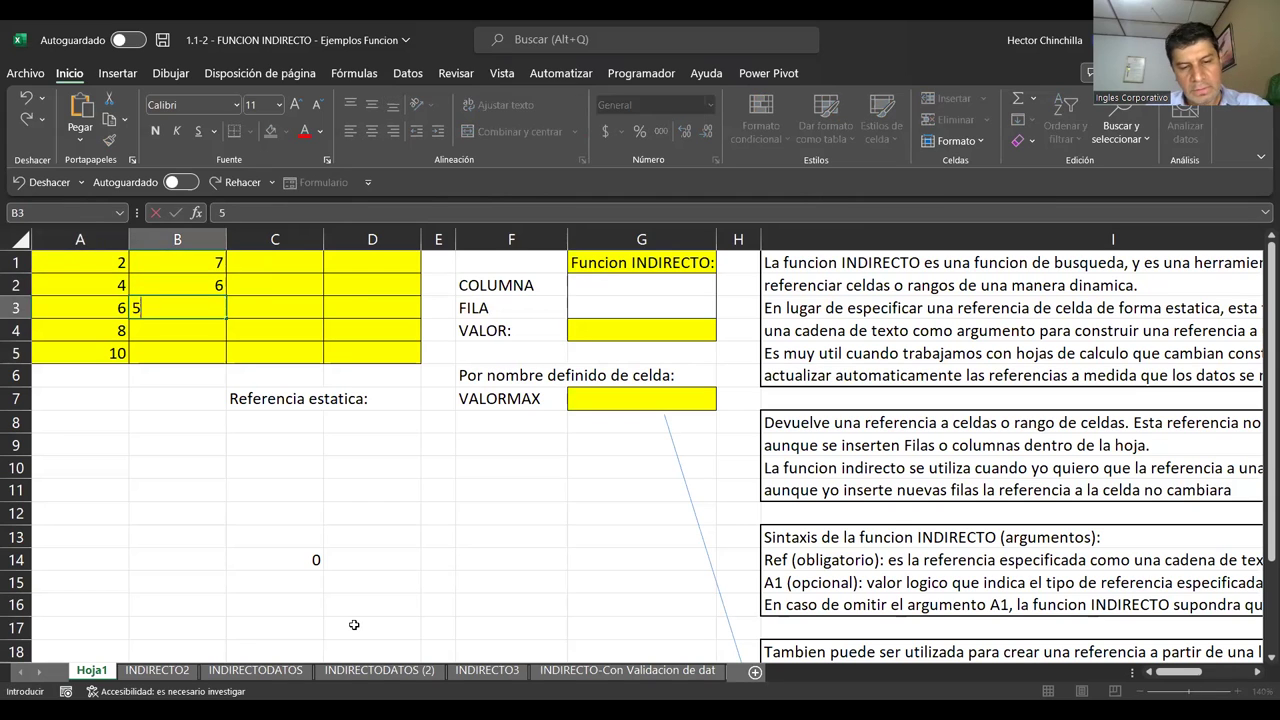
key("Return")
type("2")
key("Return")
type("1")
key("Return")
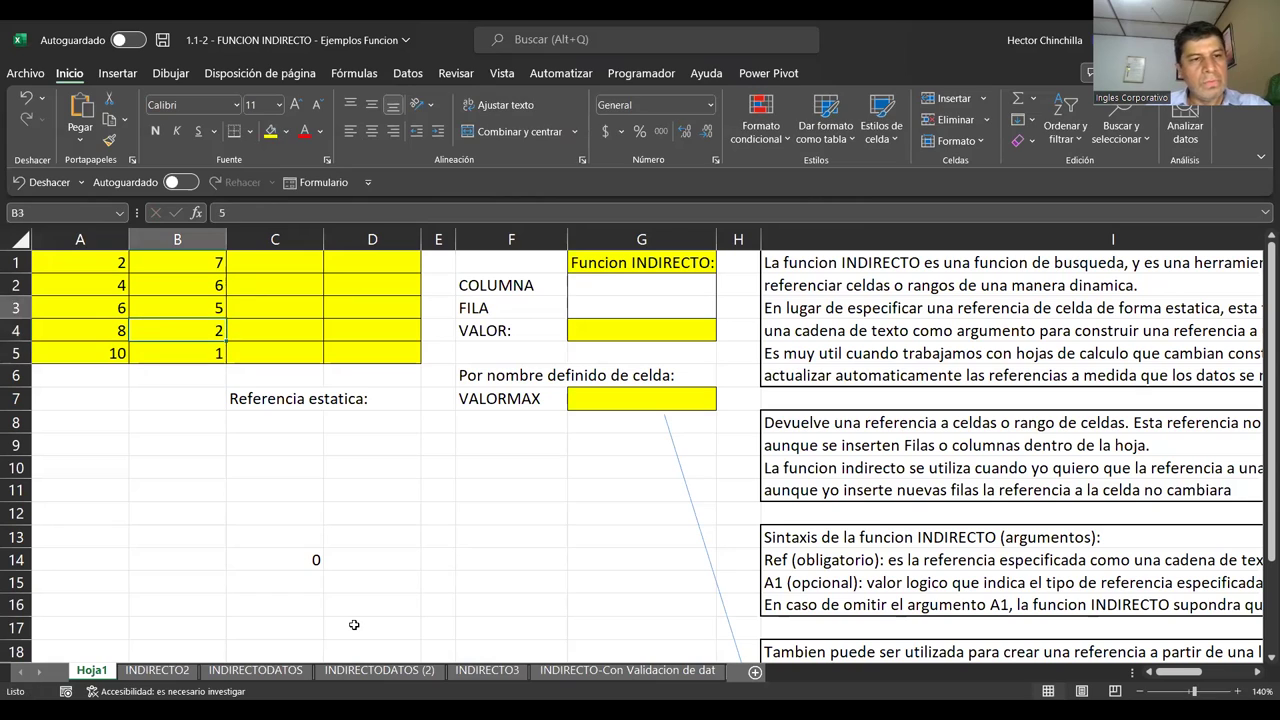
key("Up")
key("Up")
key("Up")
Enter 9, 4, 3, 1, 5 in C1:C5, then select column A's values
key("Right")
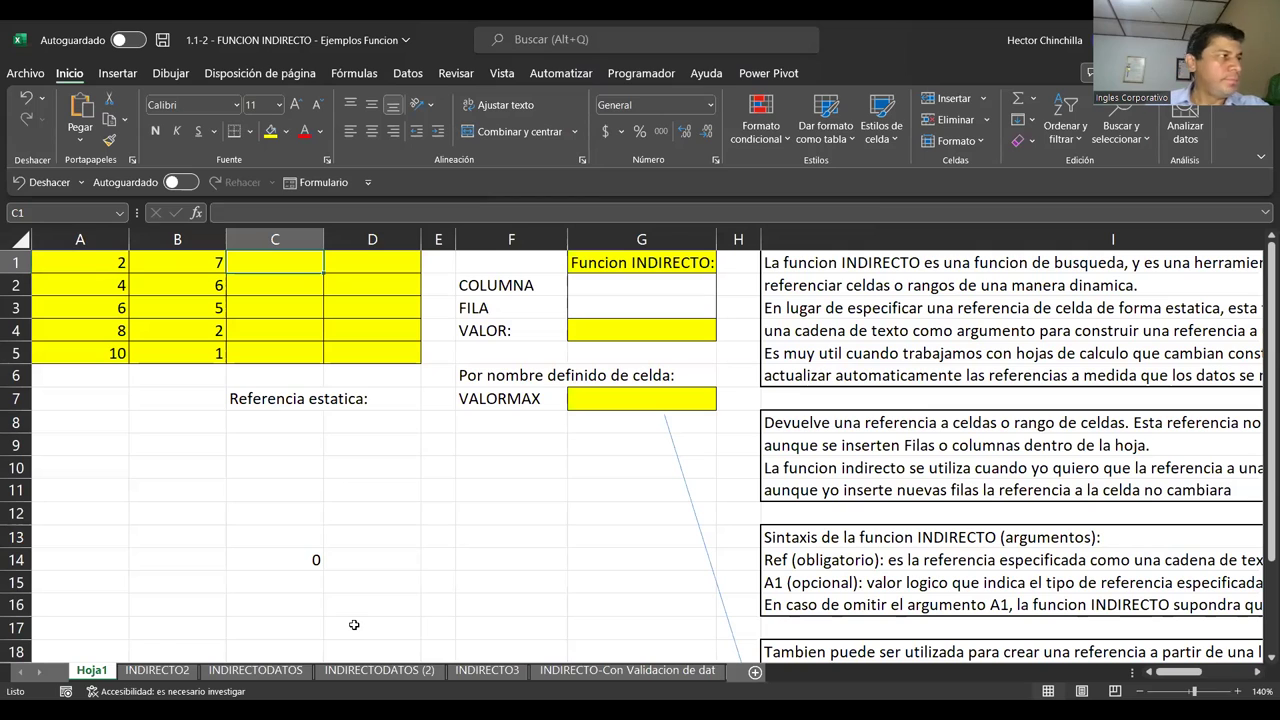
type("9")
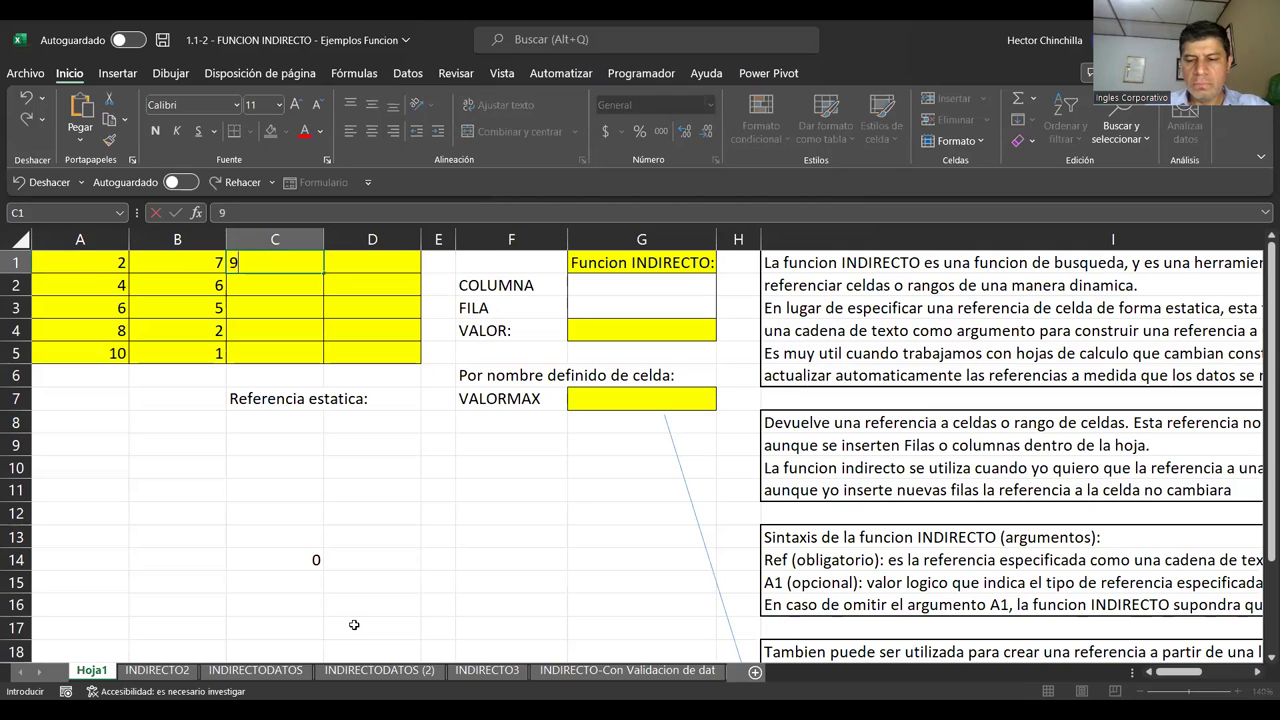
key("Return")
type("4")
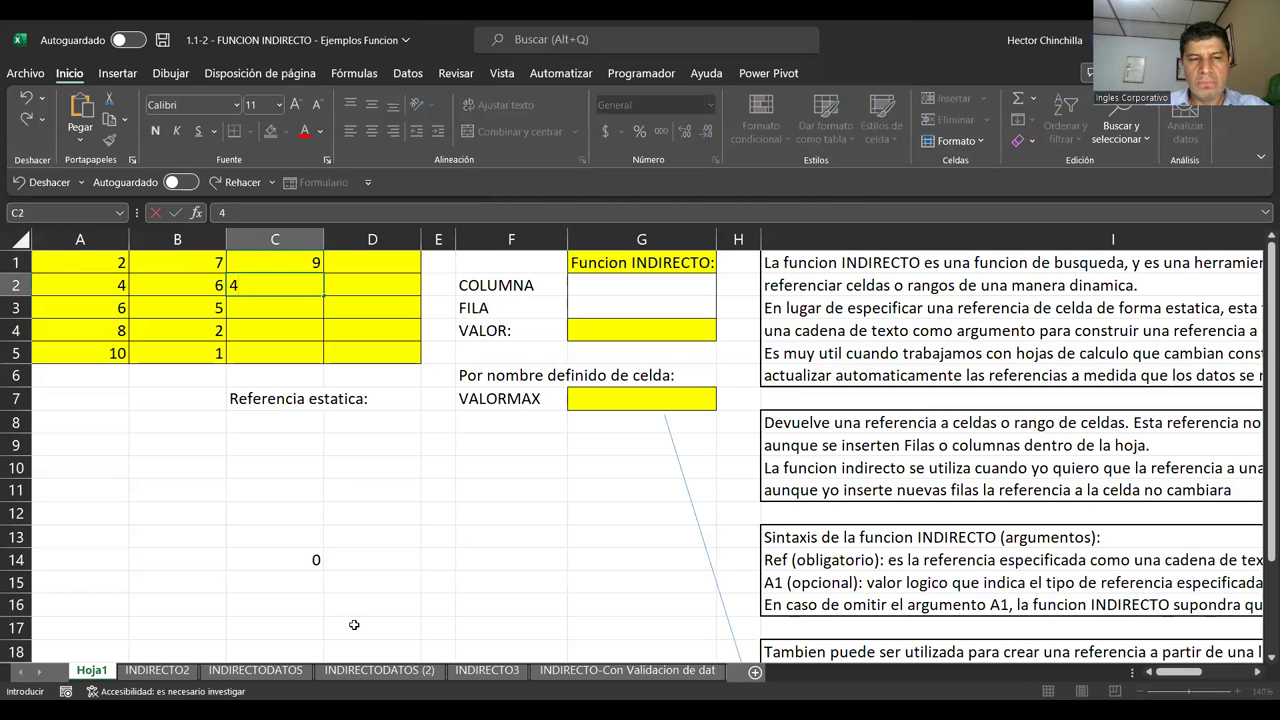
key("Return")
type("3")
key("Return")
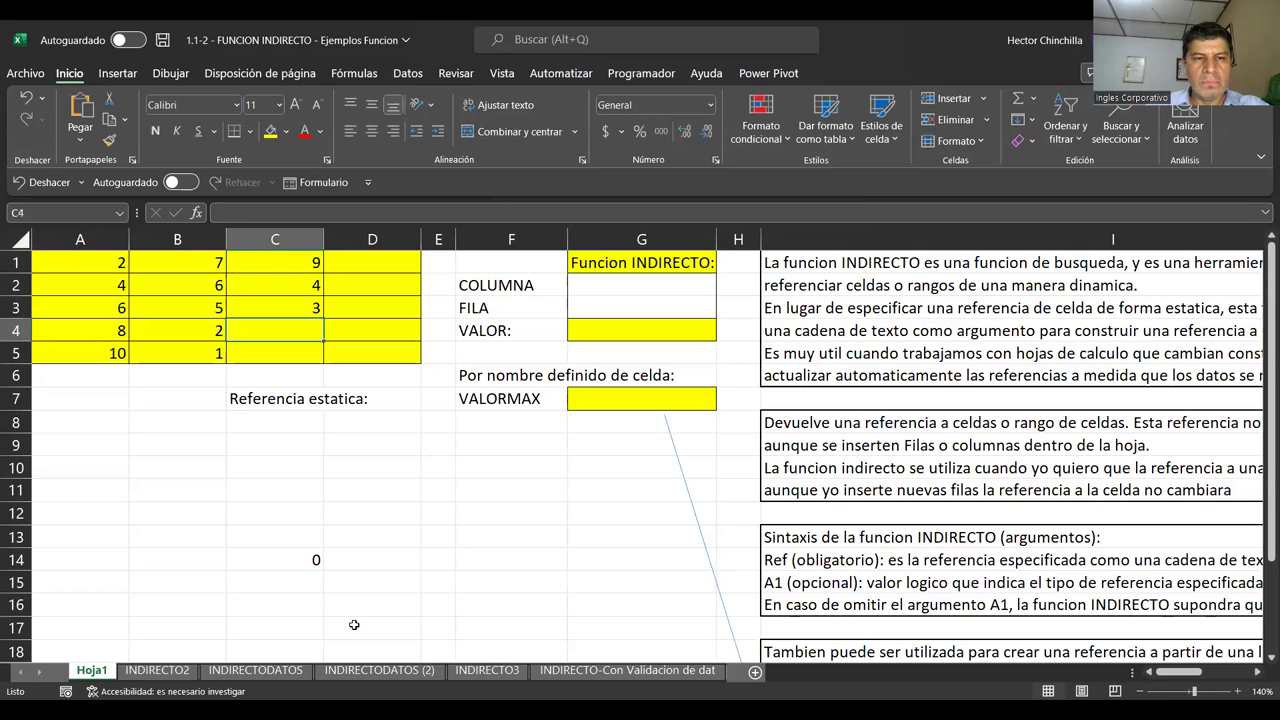
type("1")
key("Return")
type("5")
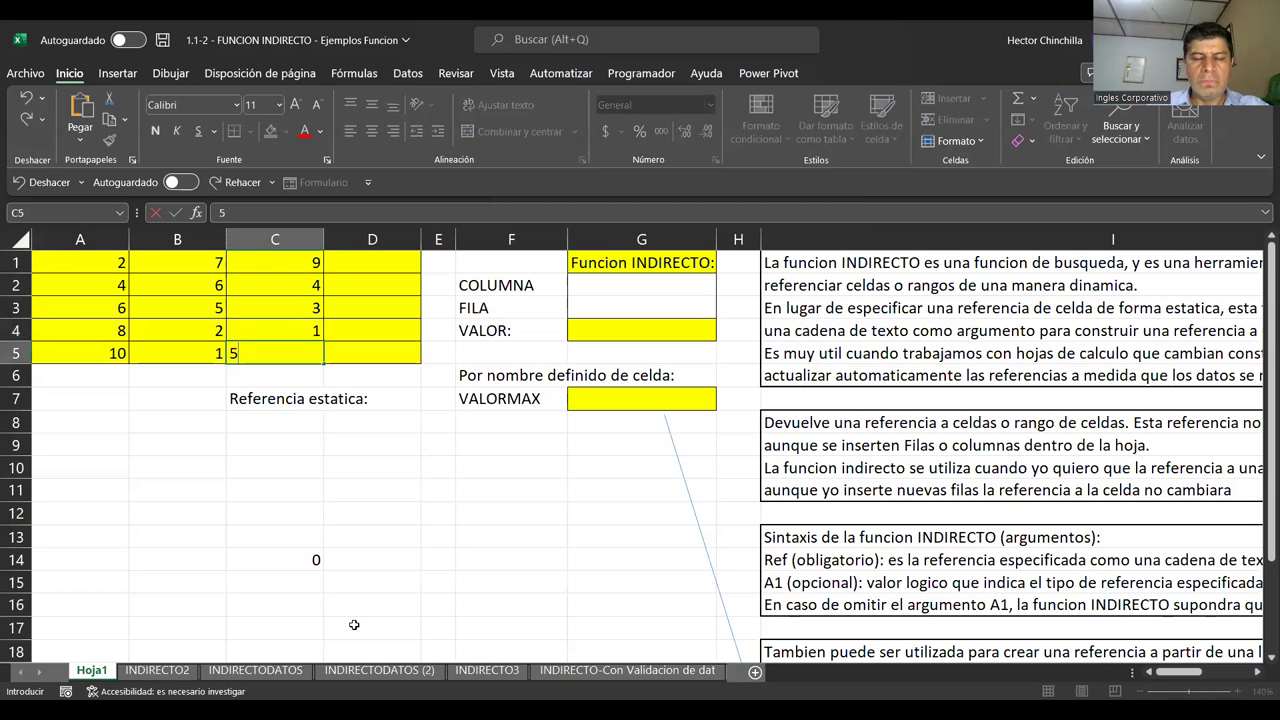
key("Up")
key("Up")
key("Up")
key("Up")
key("Left")
key("Left")
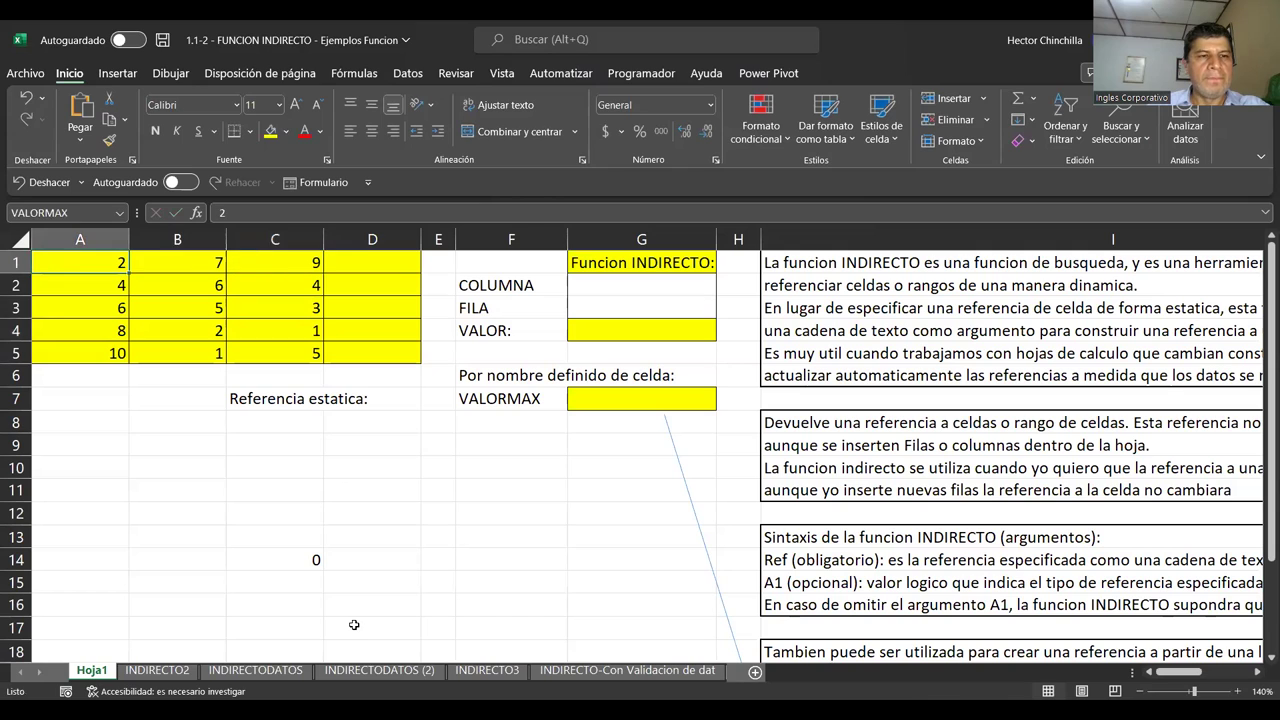
key("shift+Down")
key("shift+Down")
key("shift+Down")
key("shift+Down")
Copy the values 2, 4, 6, 8, 10 from A1:A5 into D1:D5
key("ctrl+c")
key("Right")
key("Right")
key("Right")
key("Right")
key("Left")
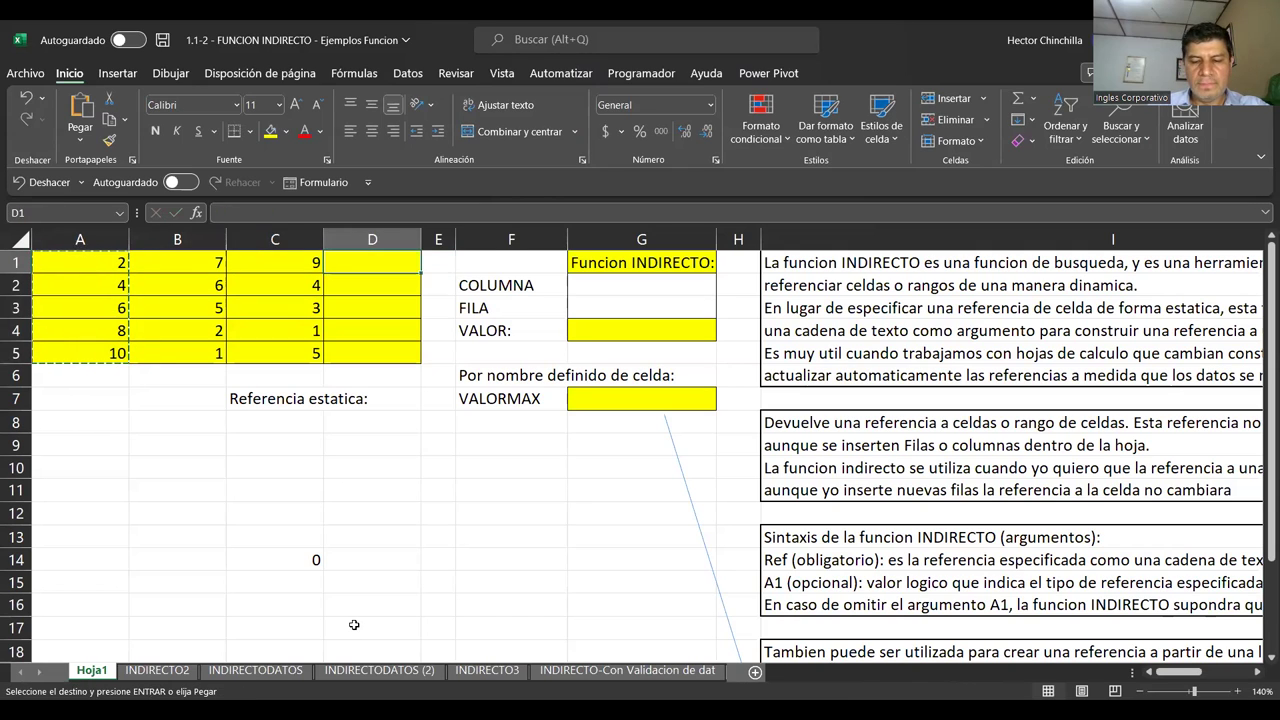
key("ctrl+v")
key("Left")
key("Left")
key("Left")
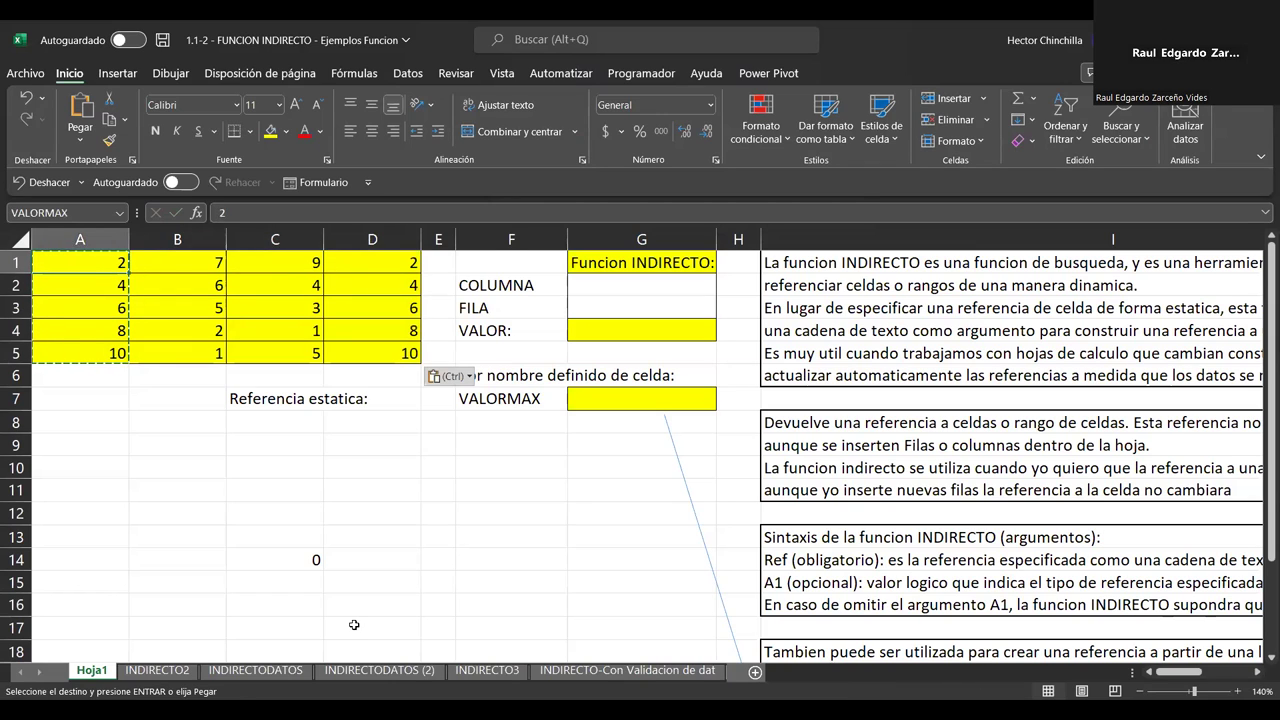
key("Escape")
Replace column A with 50, 10, 15, 20, 25
type("50")
key("Return")
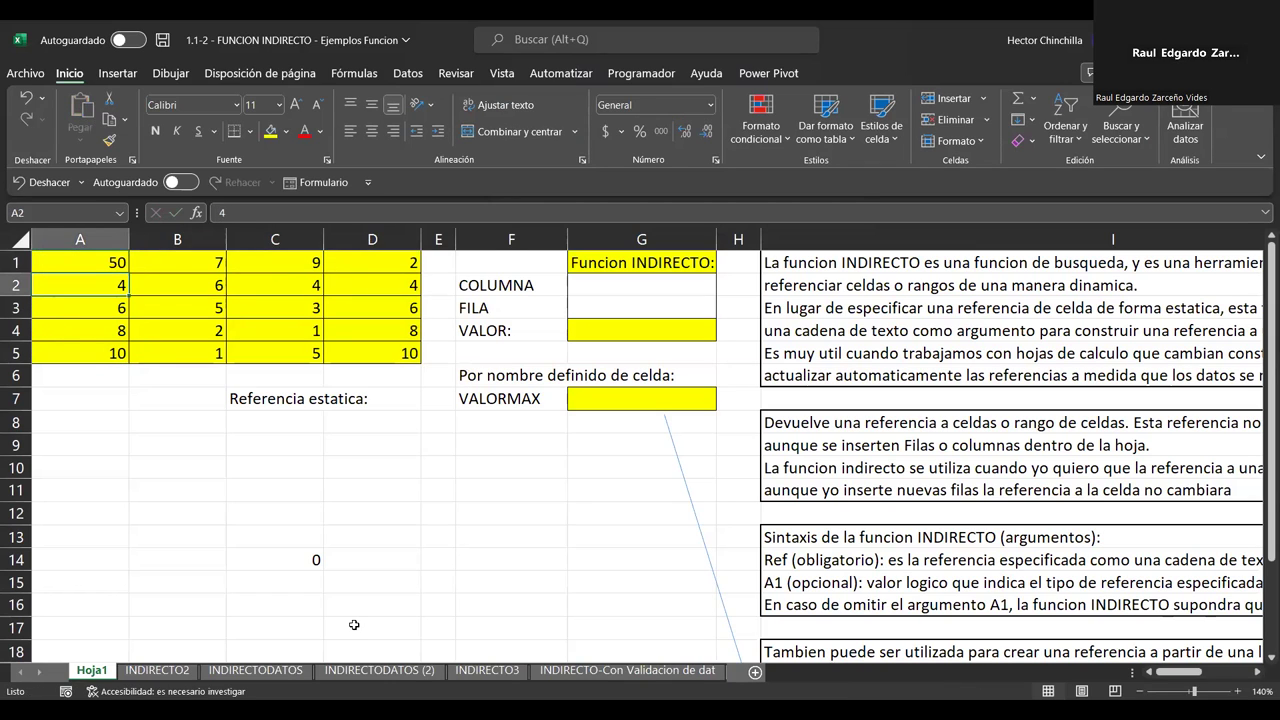
type("10")
key("Return")
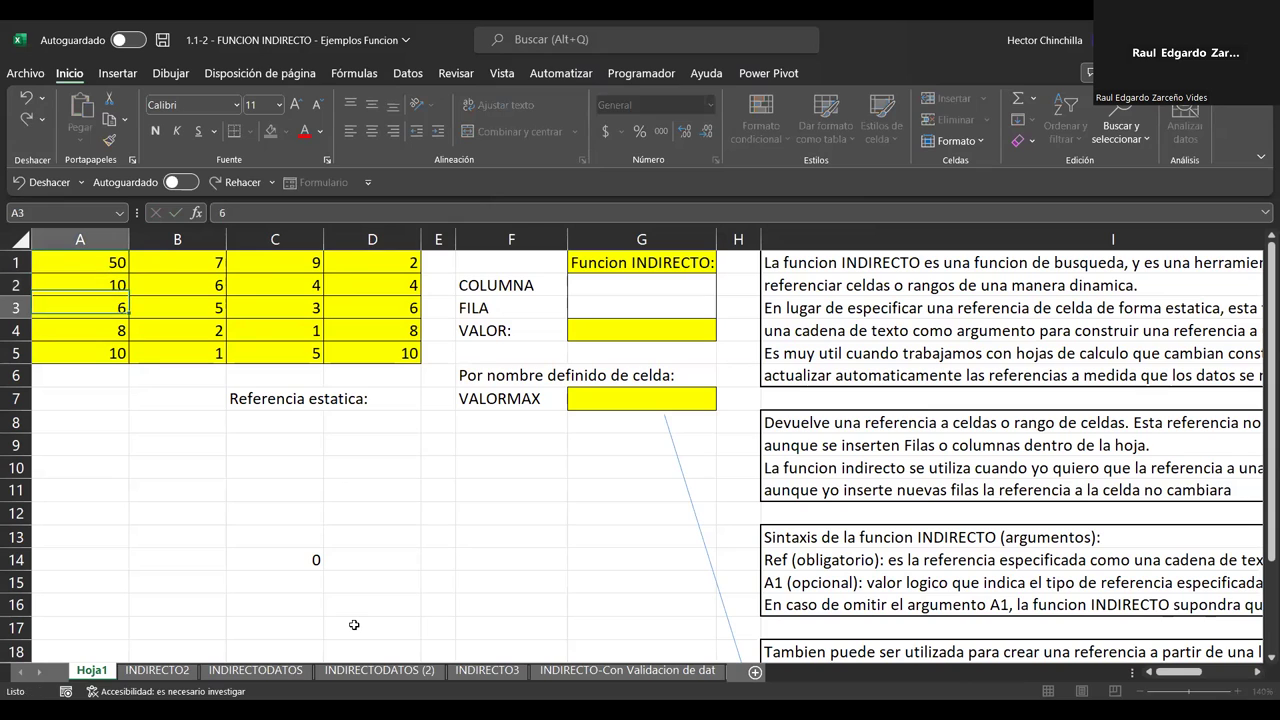
type("15")
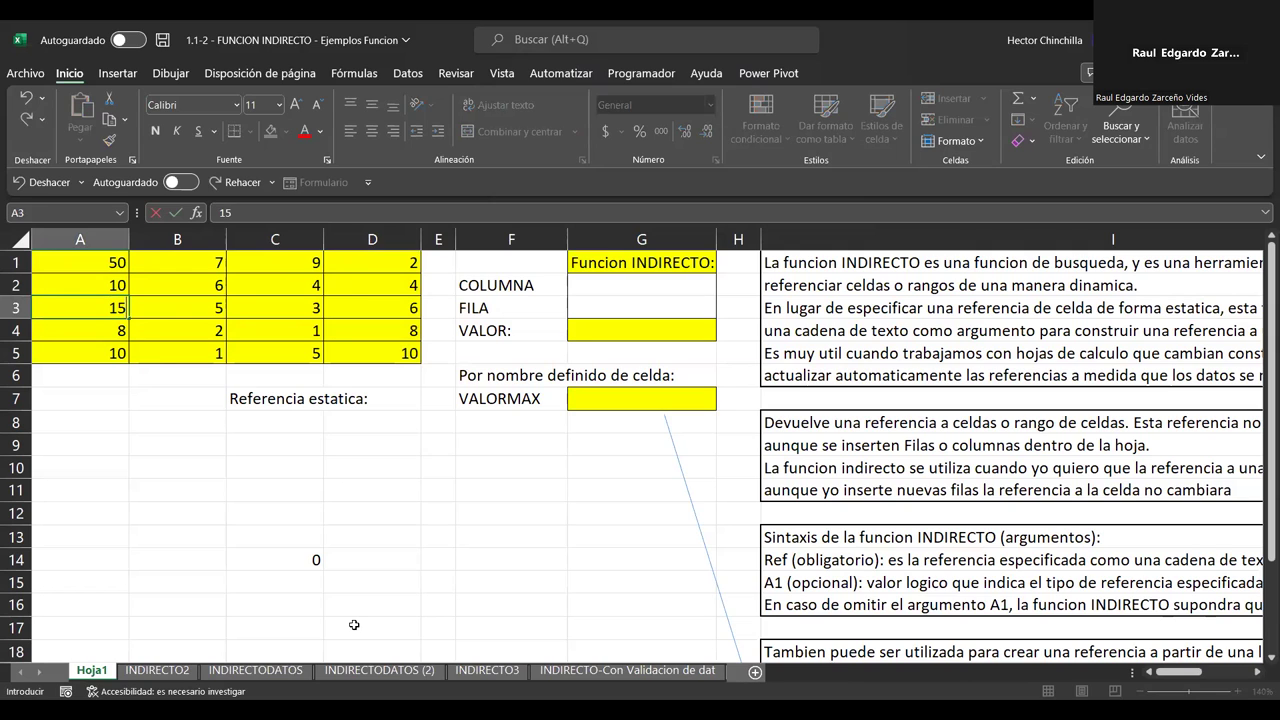
key("Return")
type("20")
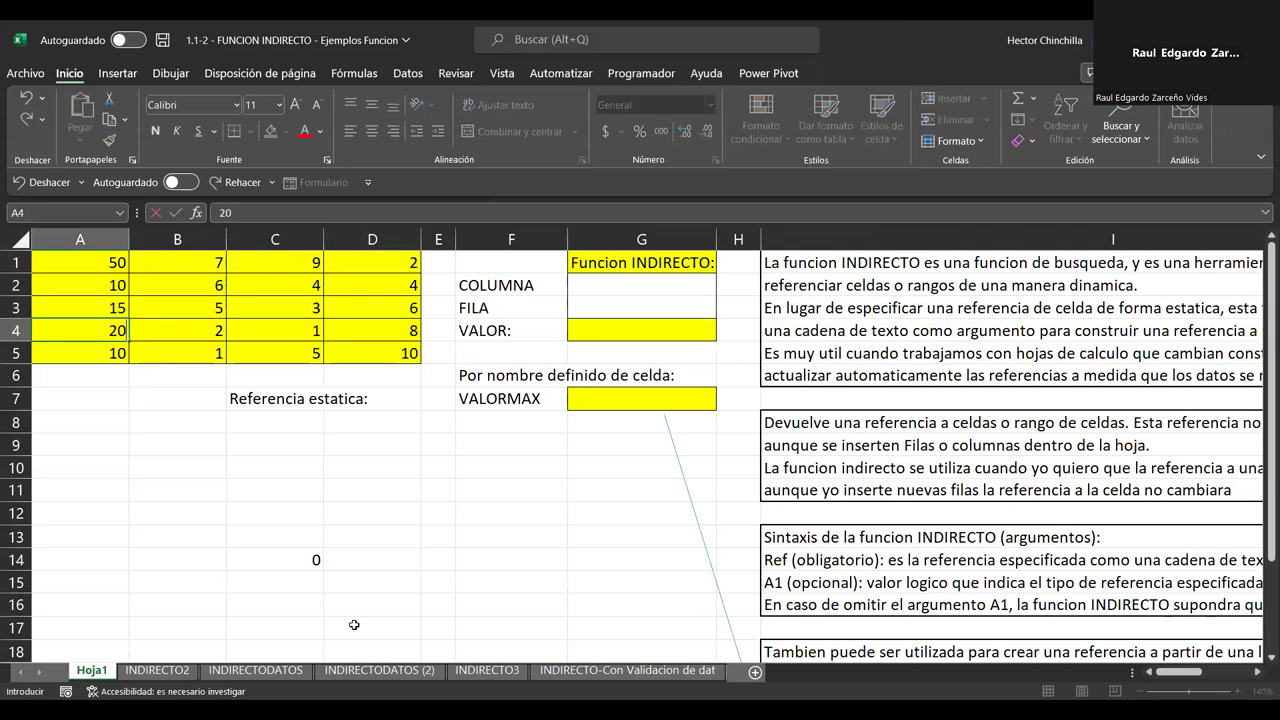
key("Return")
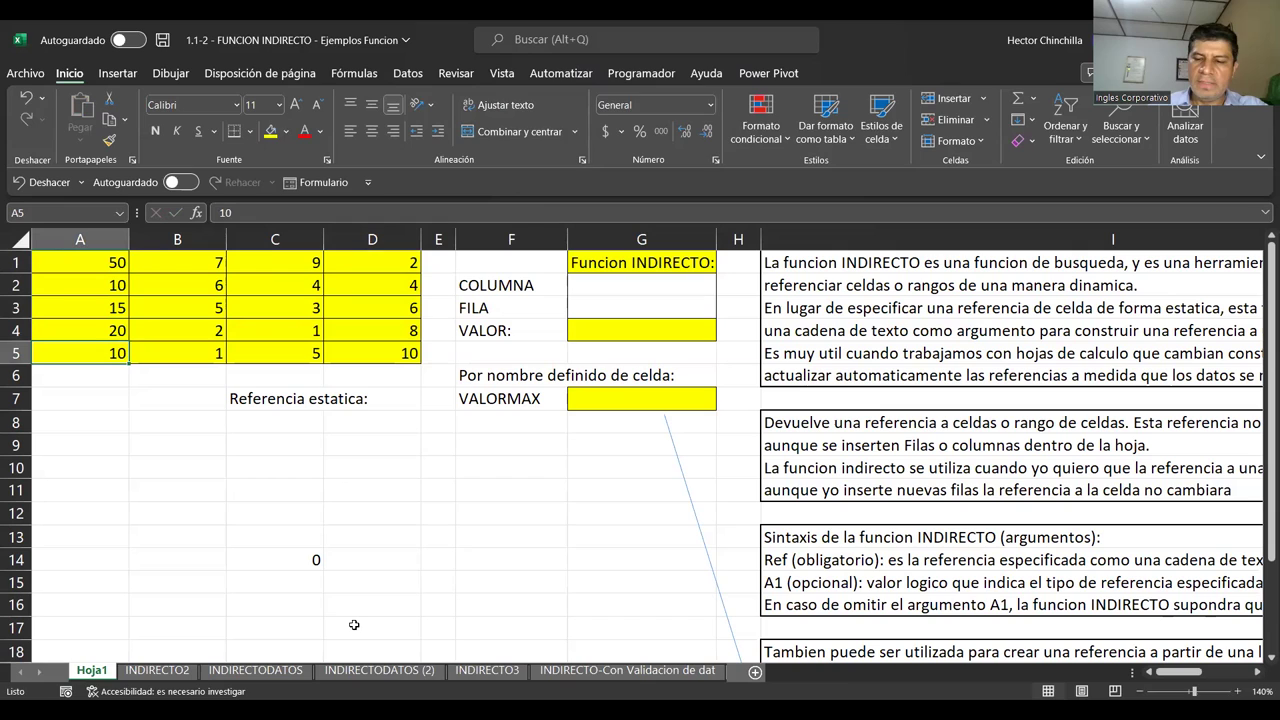
type("25")
key("Return")
key("Up")
key("Up")
key("Up")
key("Up")
key("Up")
key("Down")
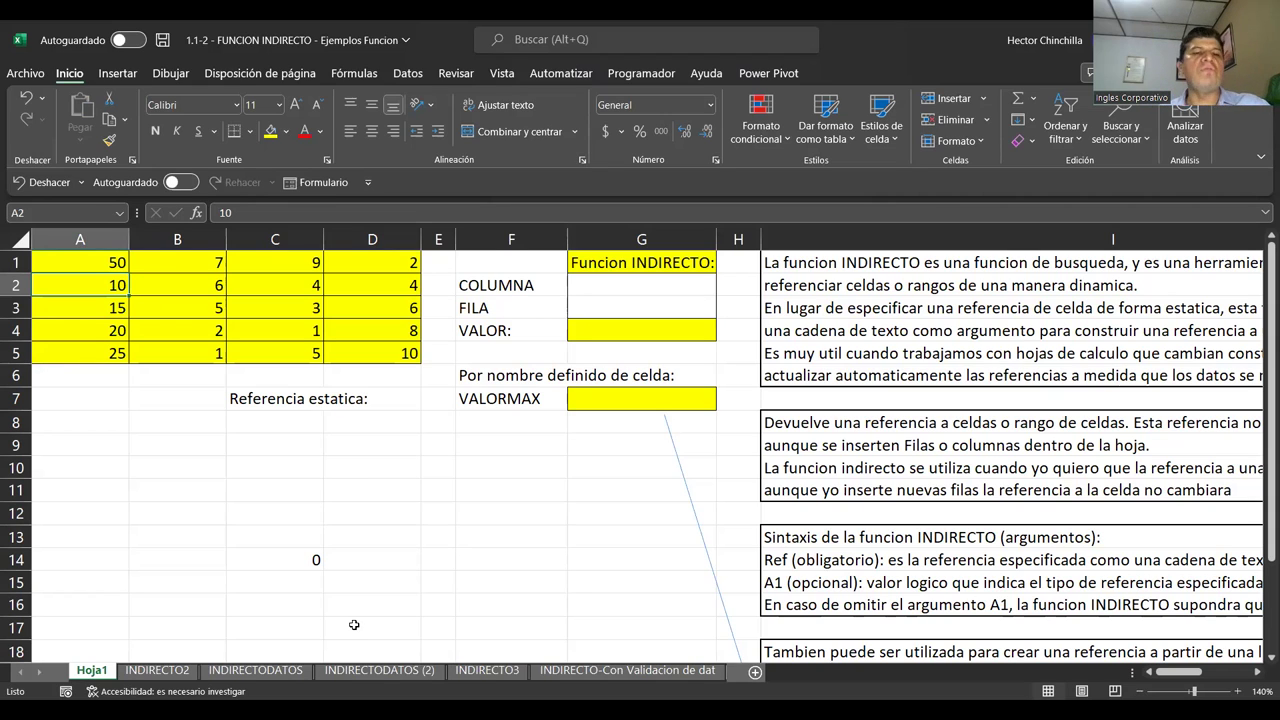
left_click(424, 379)
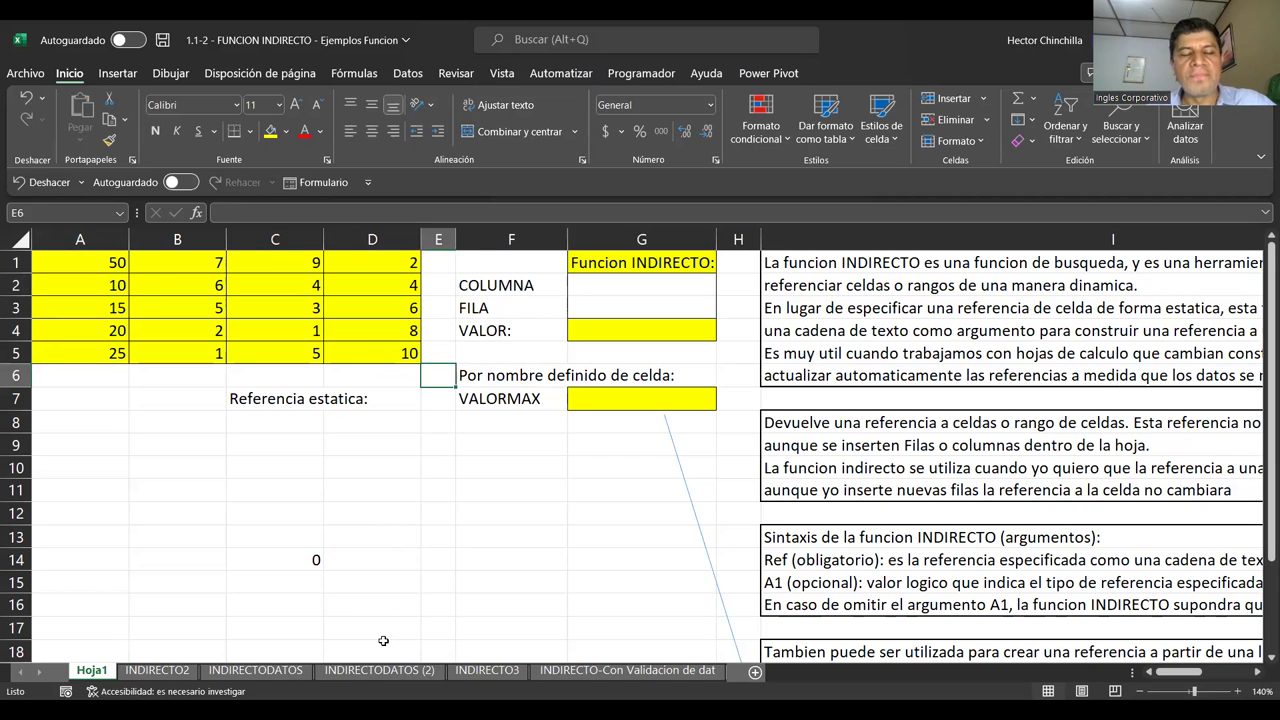
key("Up")
key("Up")
key("Up")
key("Up")
key("Up")
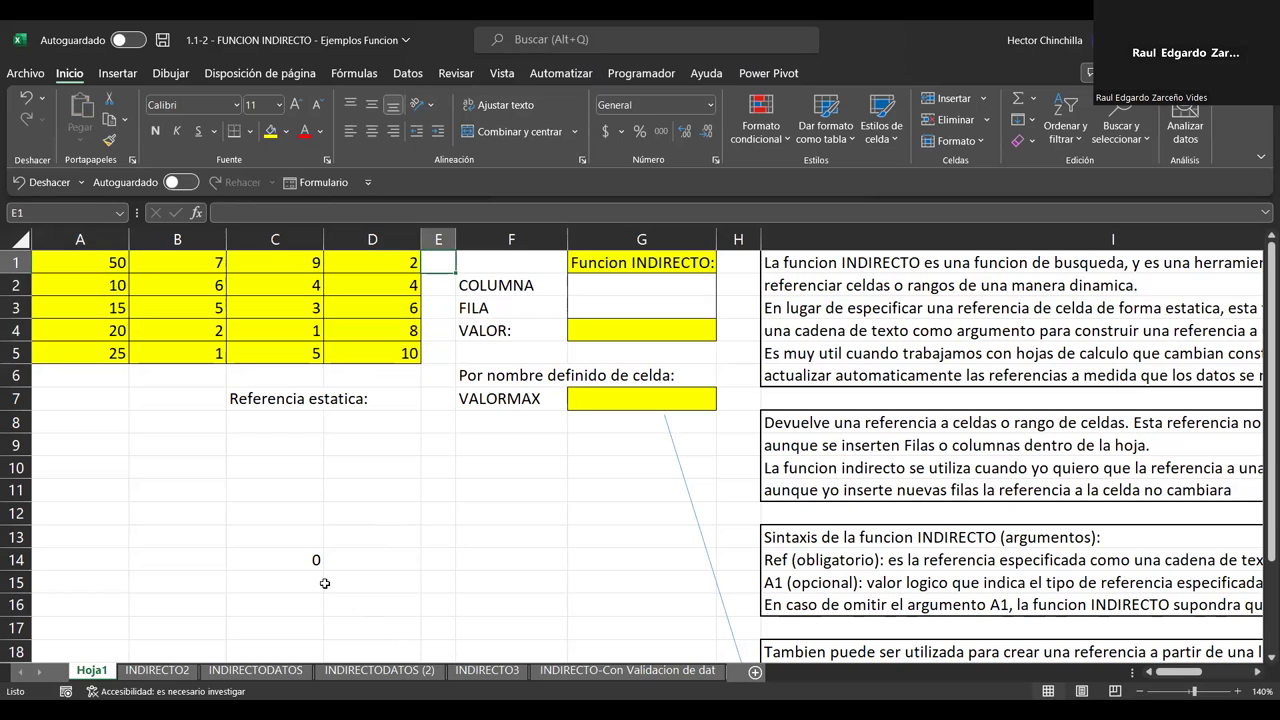
key("Right")
key("Right")
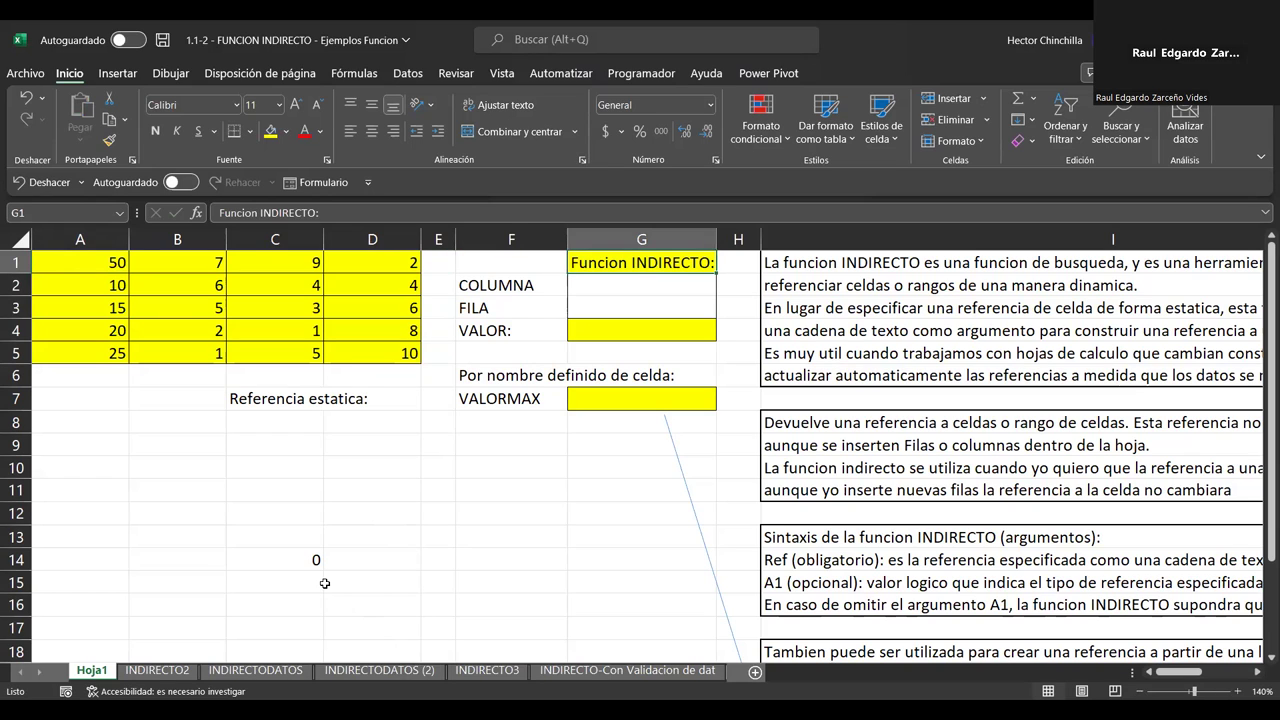
key("Down")
key("Down")
key("Down")
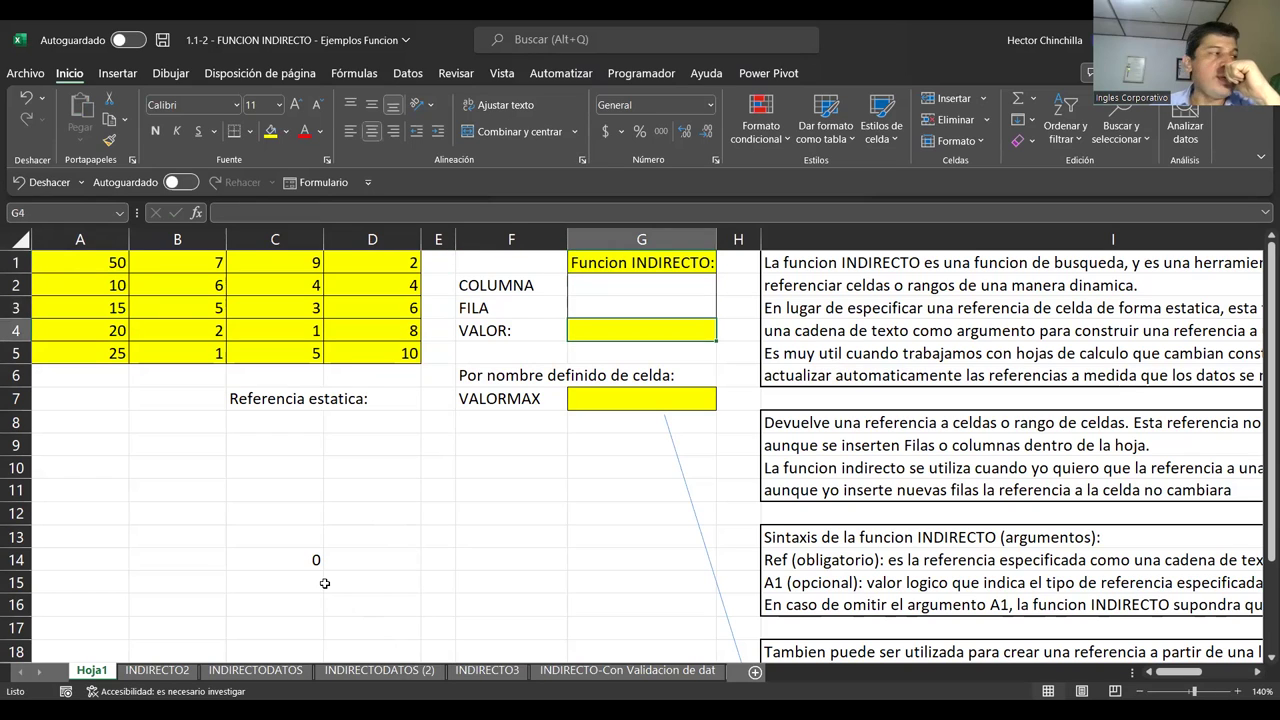
key("Up")
key("Up")
key("Down")
key("Down")
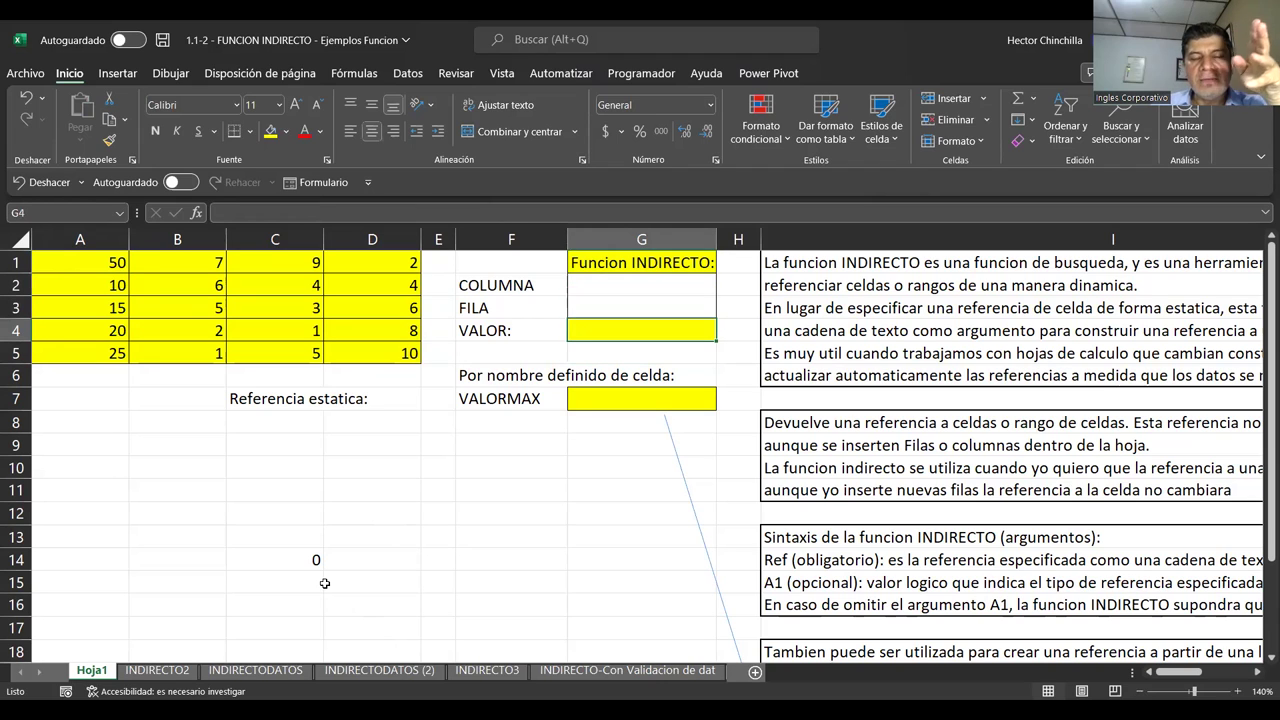
key("Left")
key("Left")
key("Left")
key("Down")
key("Down")
key("Down")
key("Down")
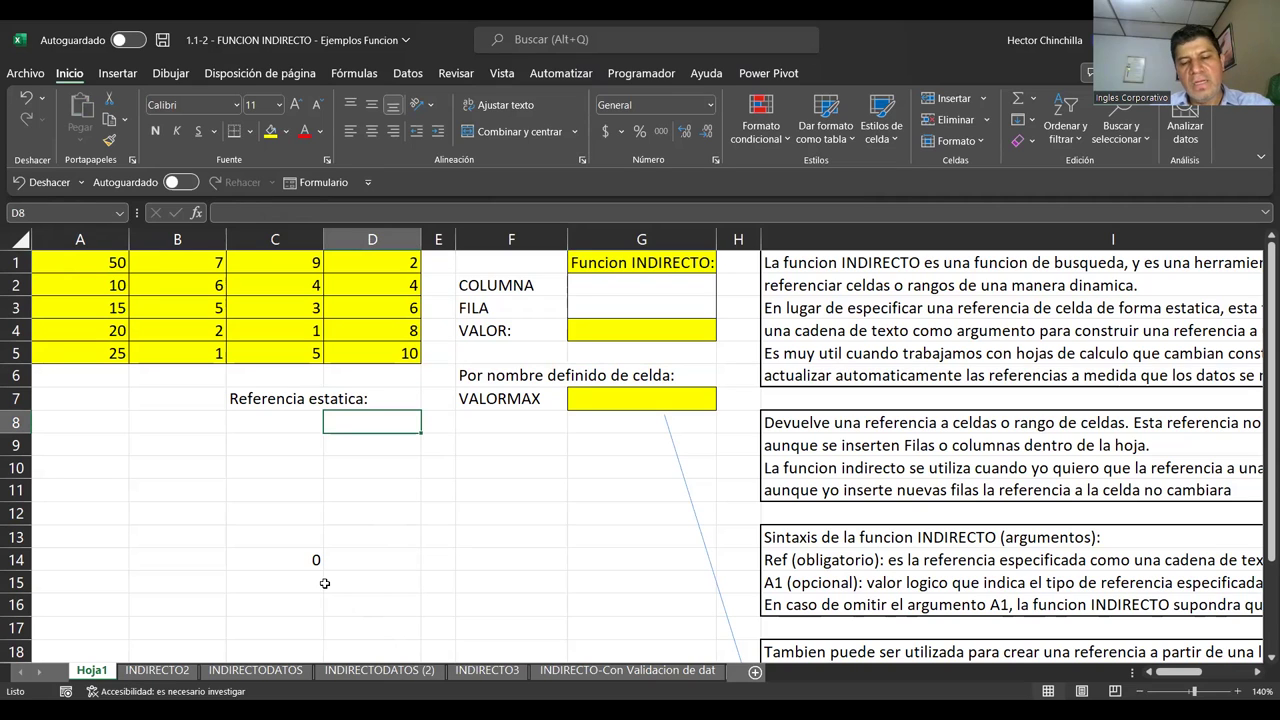
Enter =D1 in D8 as the first static reference
type("=")
key("Up")
key("Up")
key("Up")
key("Up")
key("Up")
key("Up")
key("Up")
key("Return")
key("Up")
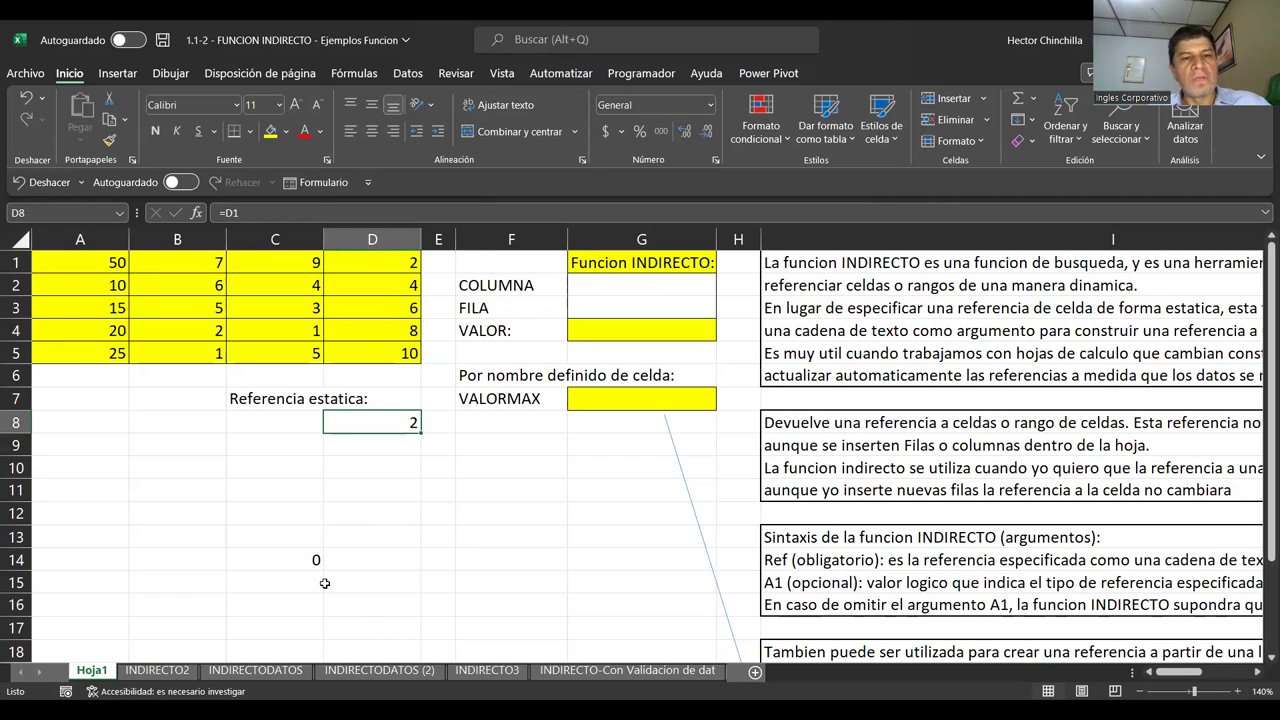
key("Up")
key("Down")
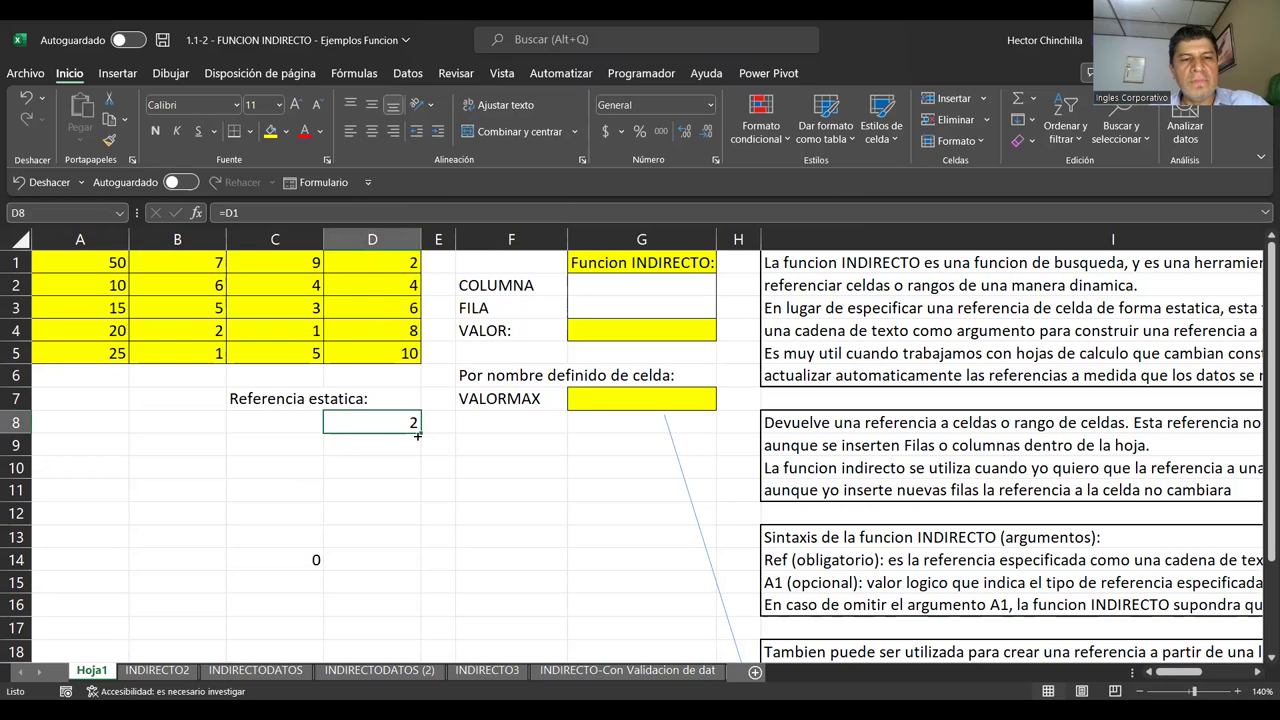
Enter =D2 in D9 and =D3 in D10, correcting D9's first entry
left_click(379, 440)
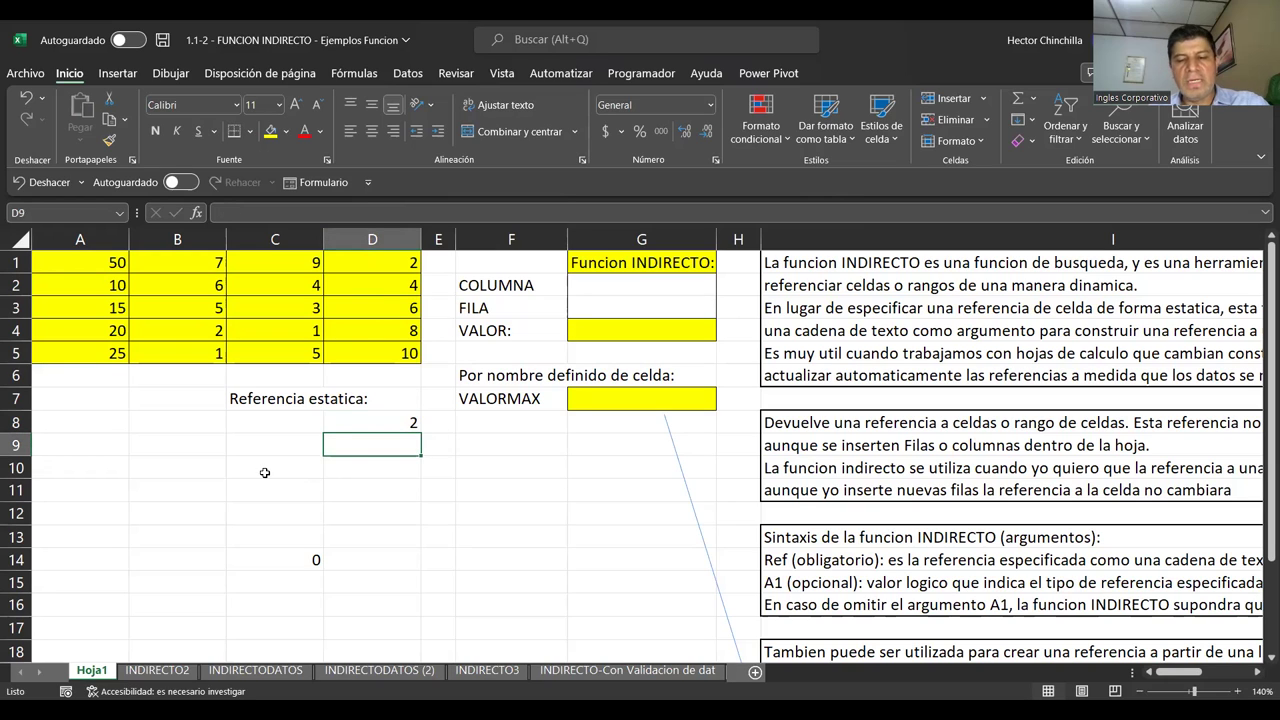
type("=")
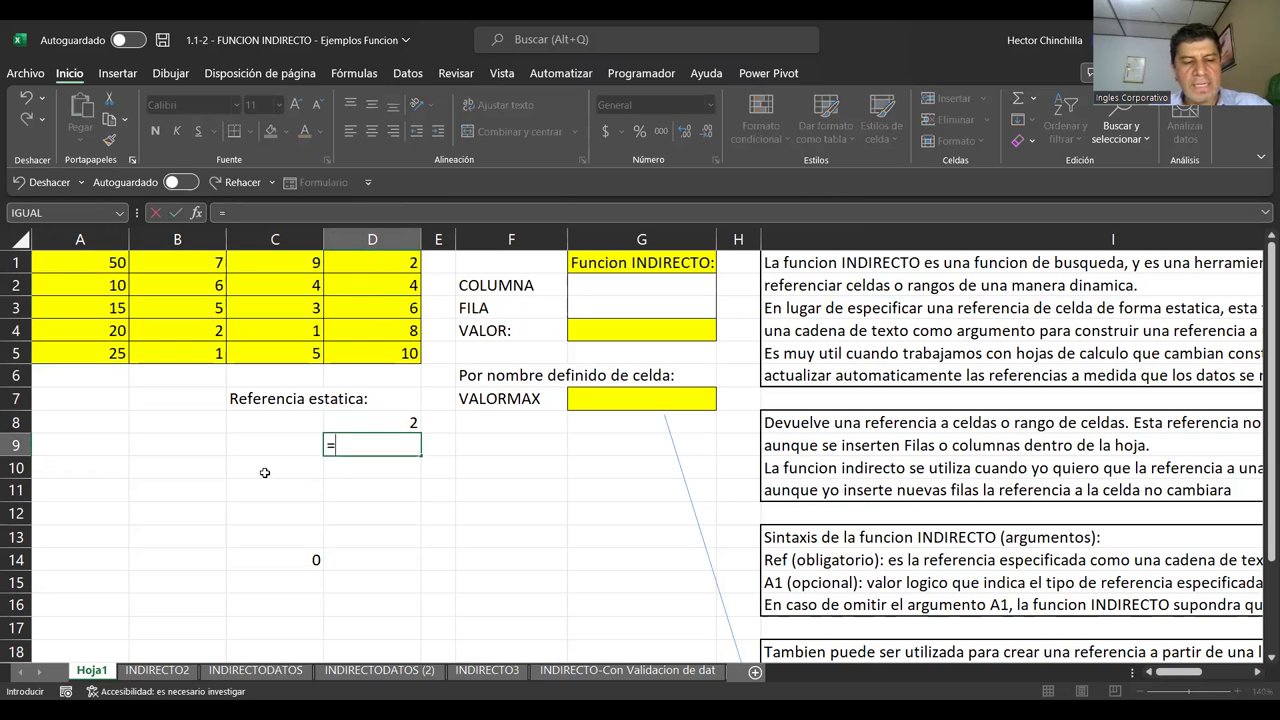
type("D3")
key("Return")
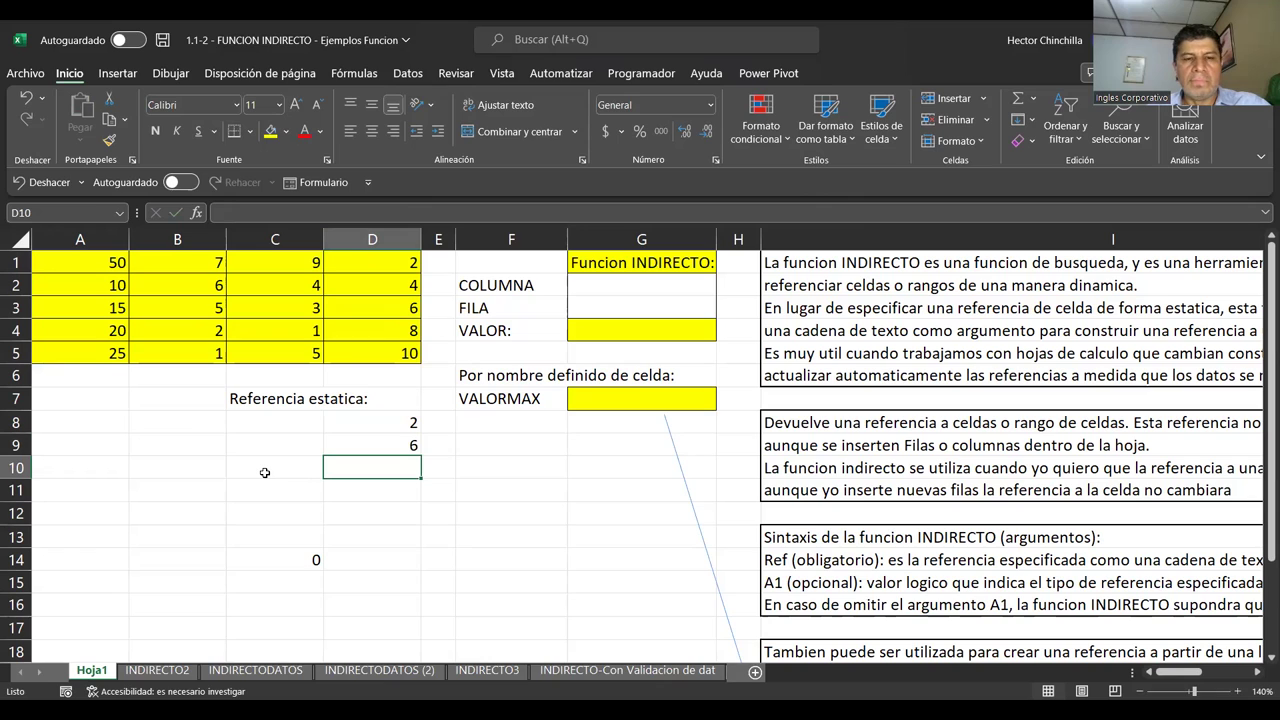
key("Up")
key("Up")
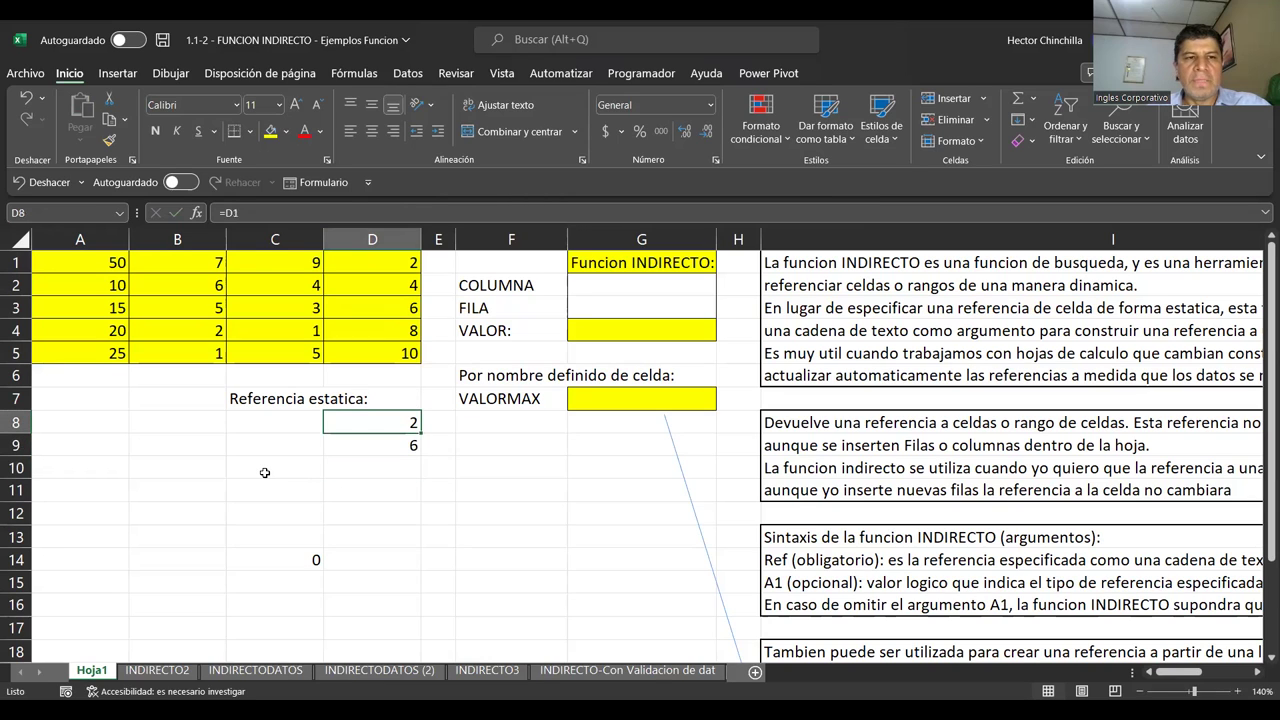
key("Down")
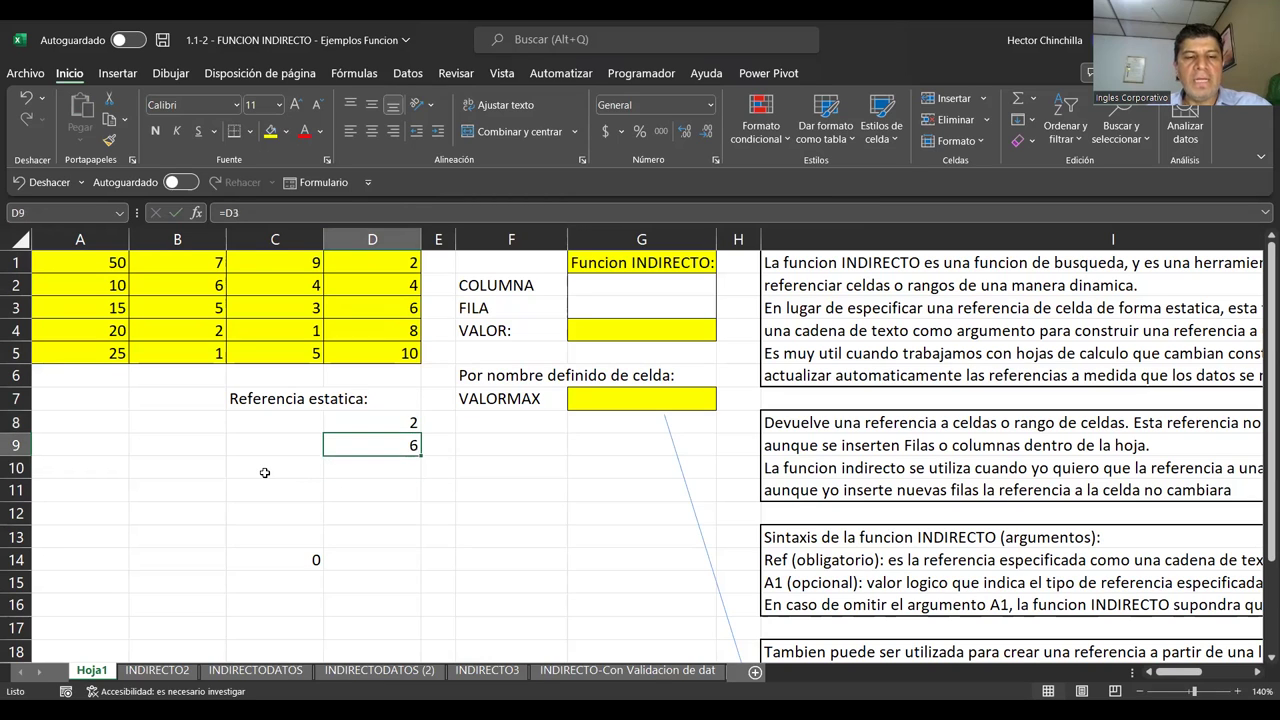
key("Down")
key("Up")
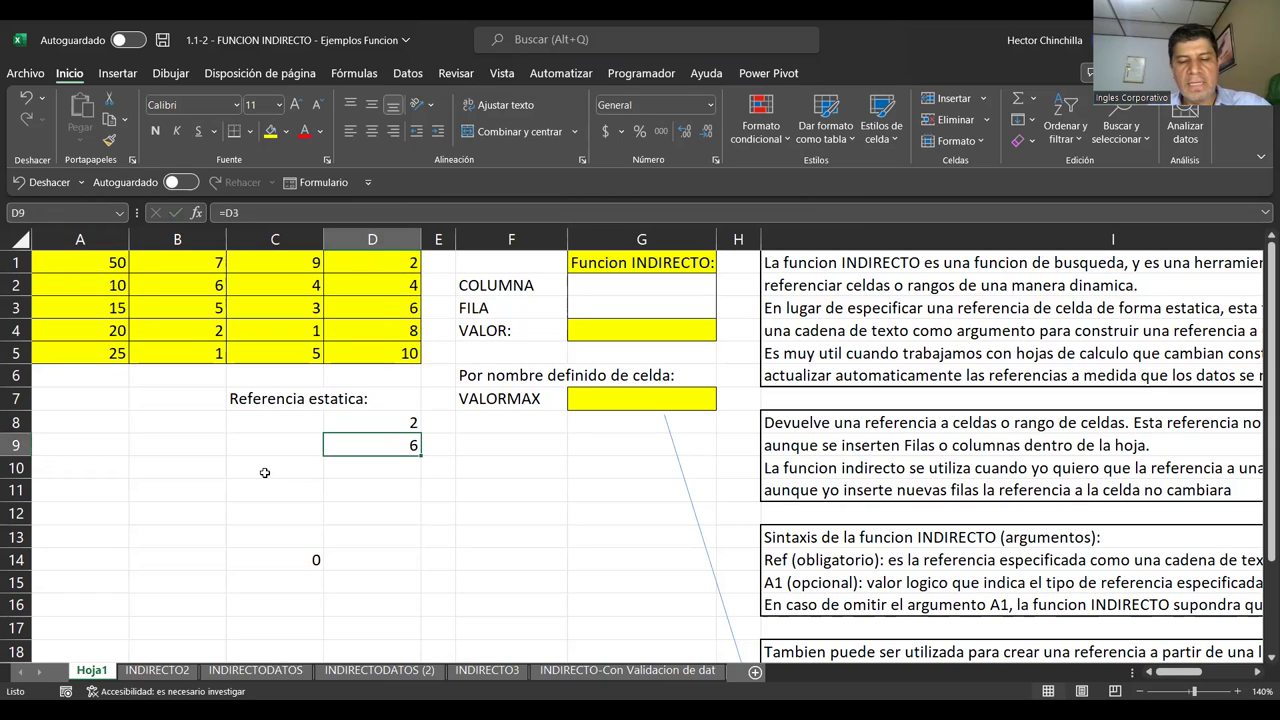
type("=")
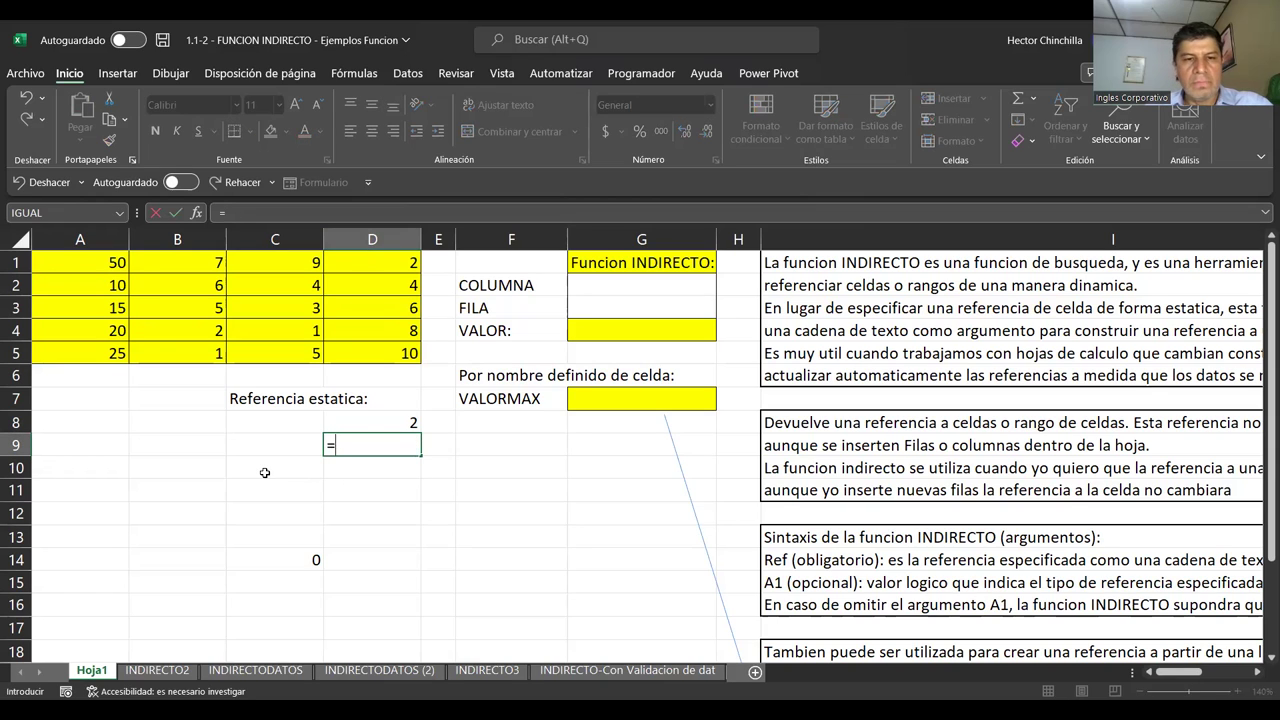
type("d2")
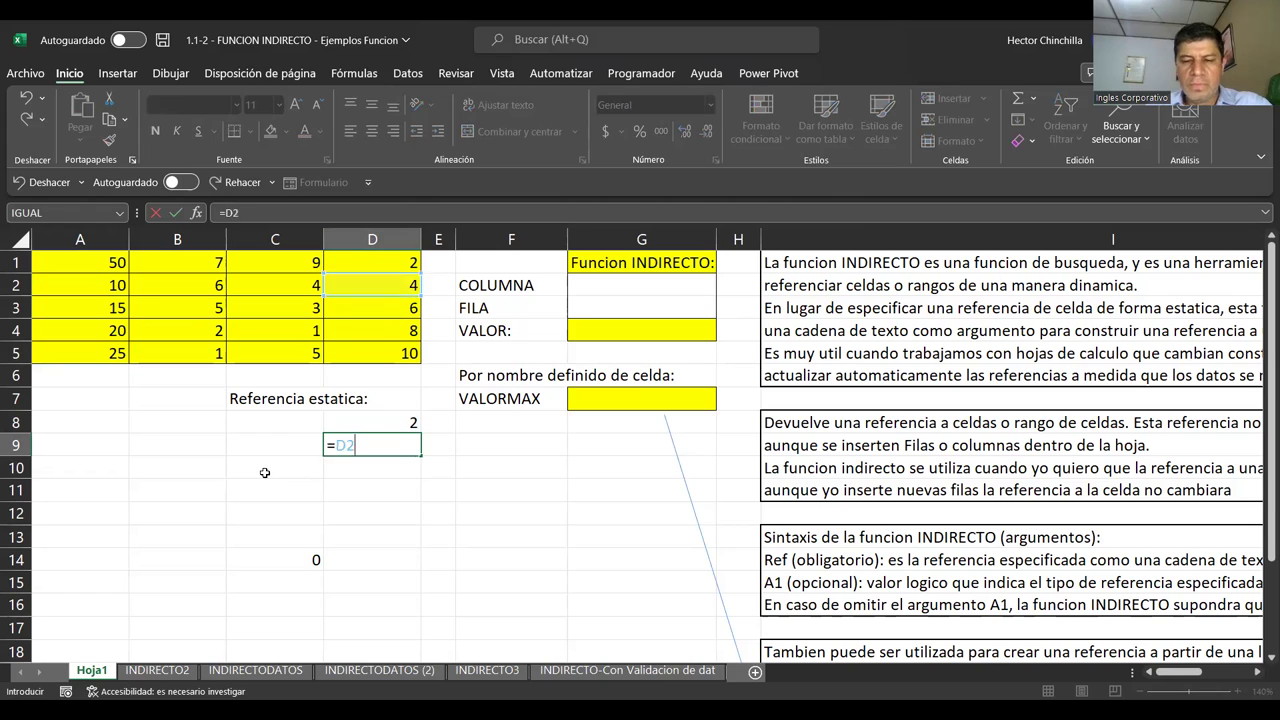
key("Return")
type("=")
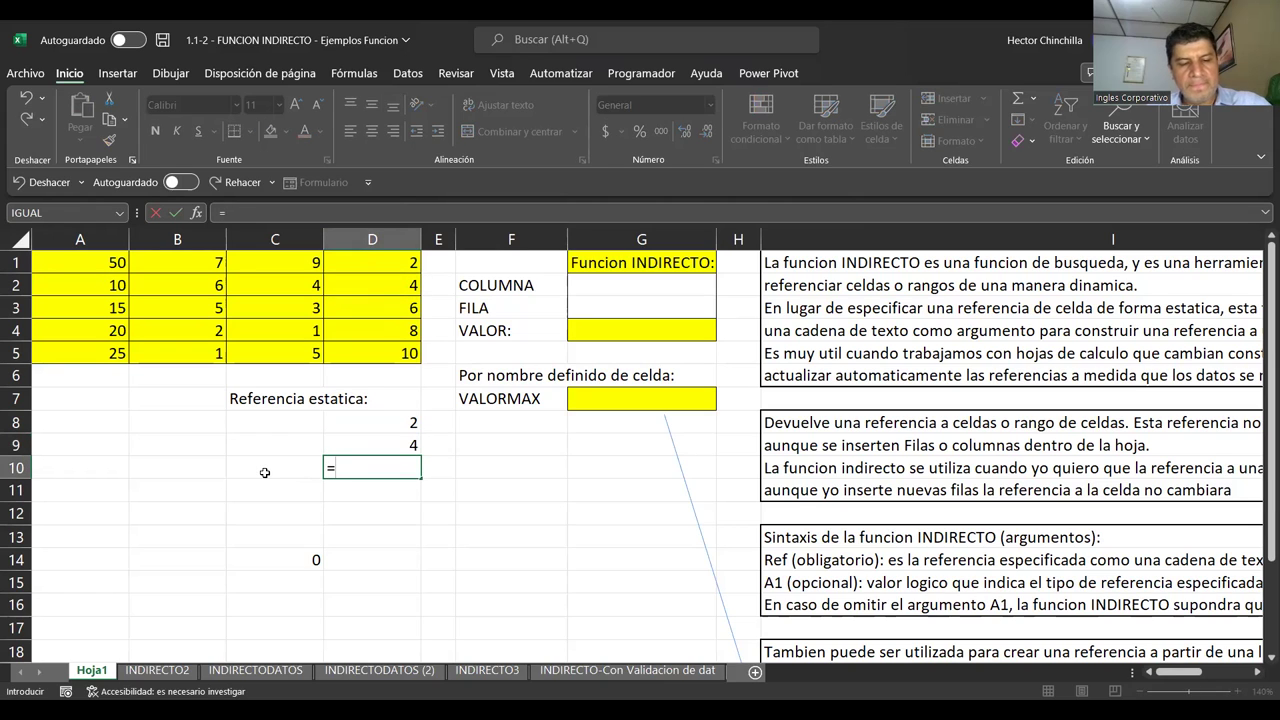
type("d3")
key("Return")
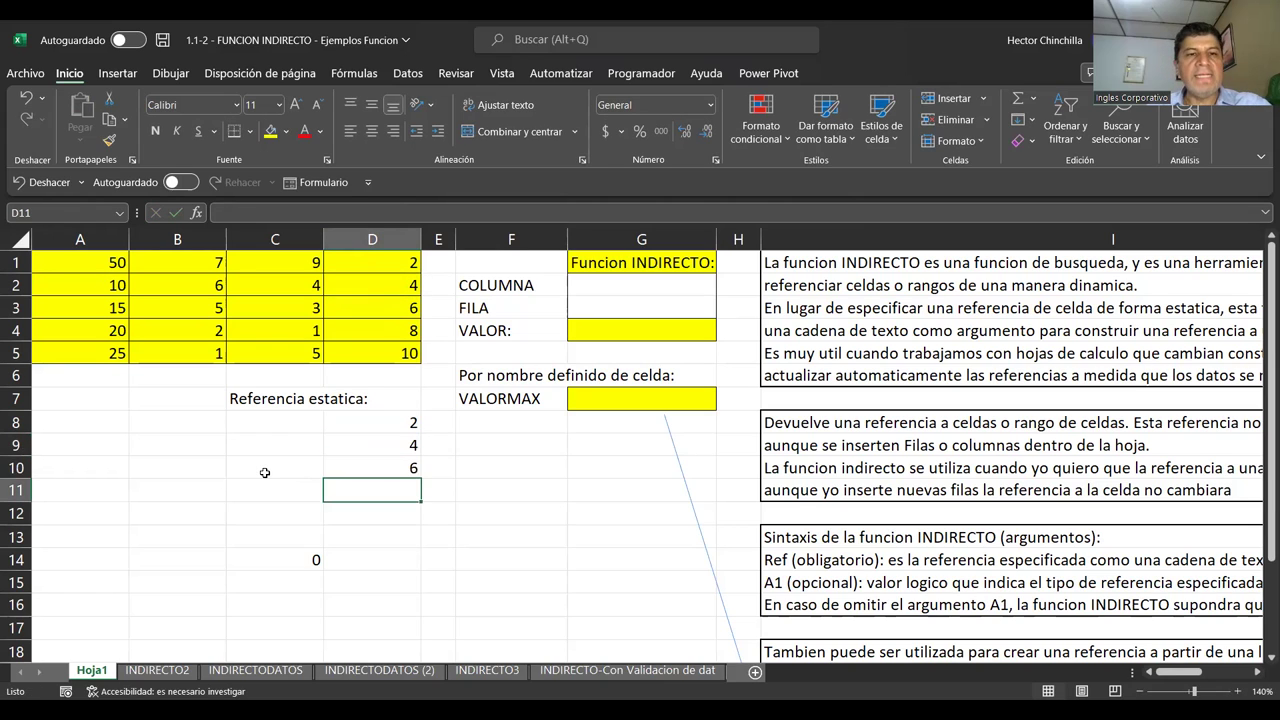
Fill D8's reference down to D12 so the column shows 2, 4, 6, 8, 10
key("ctrl+z")
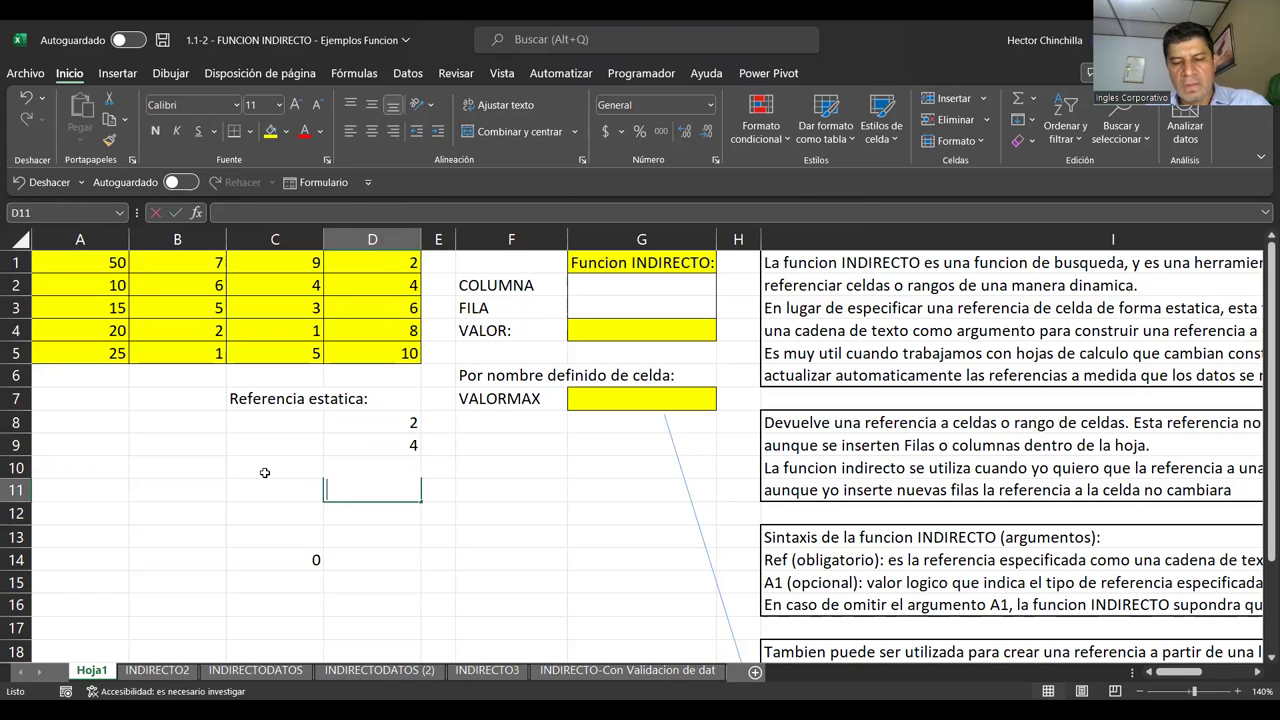
type("=d4")
key("Return")
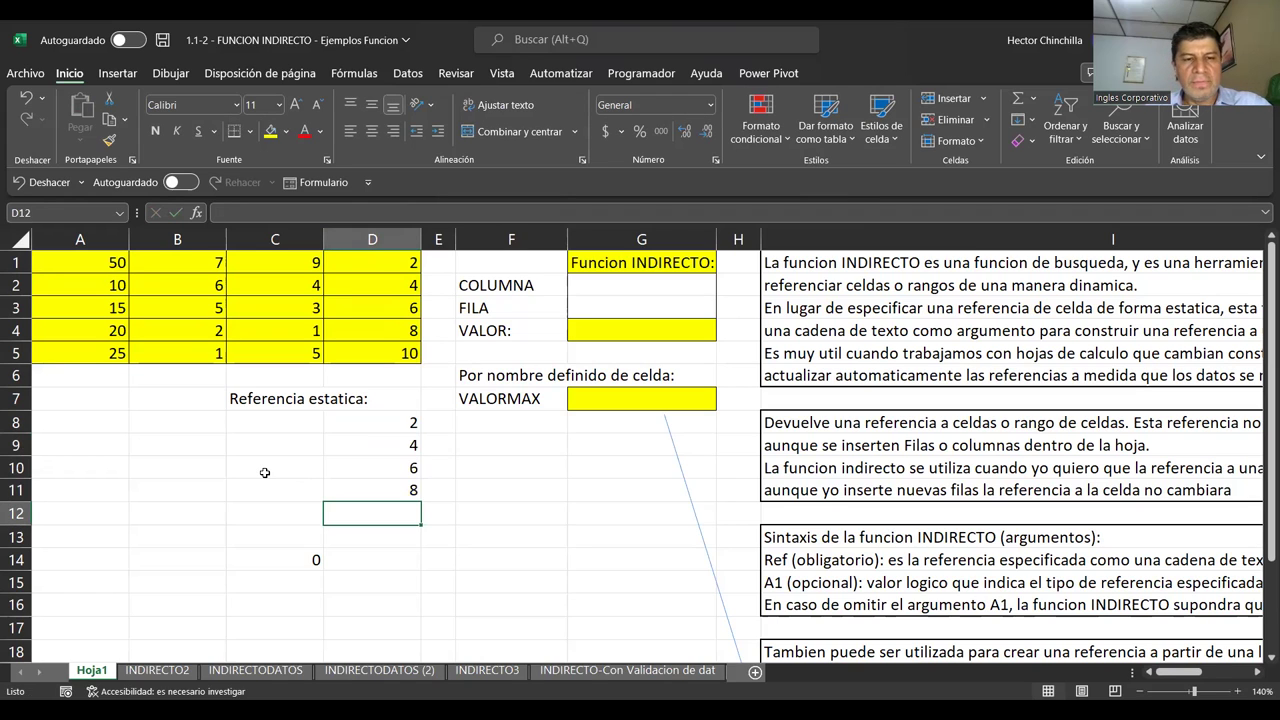
key("ctrl+z")
type("=")
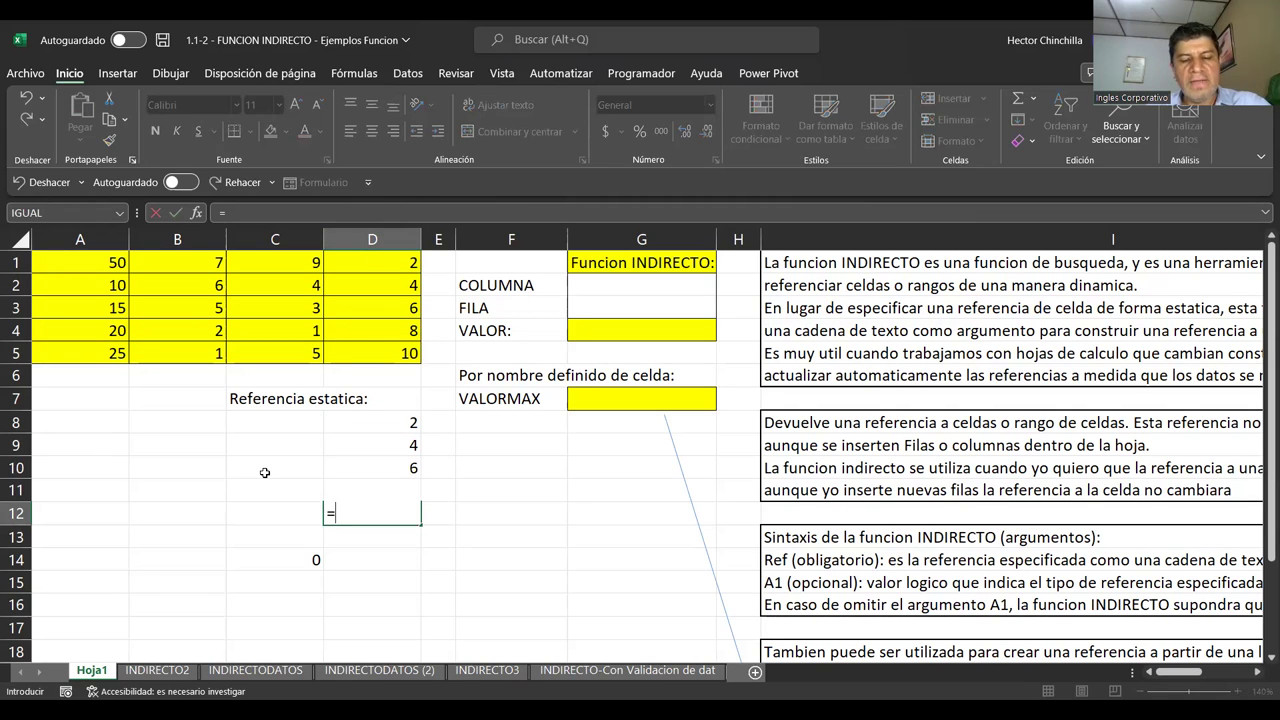
key("Escape")
key("ctrl+y")
key("ctrl+y")
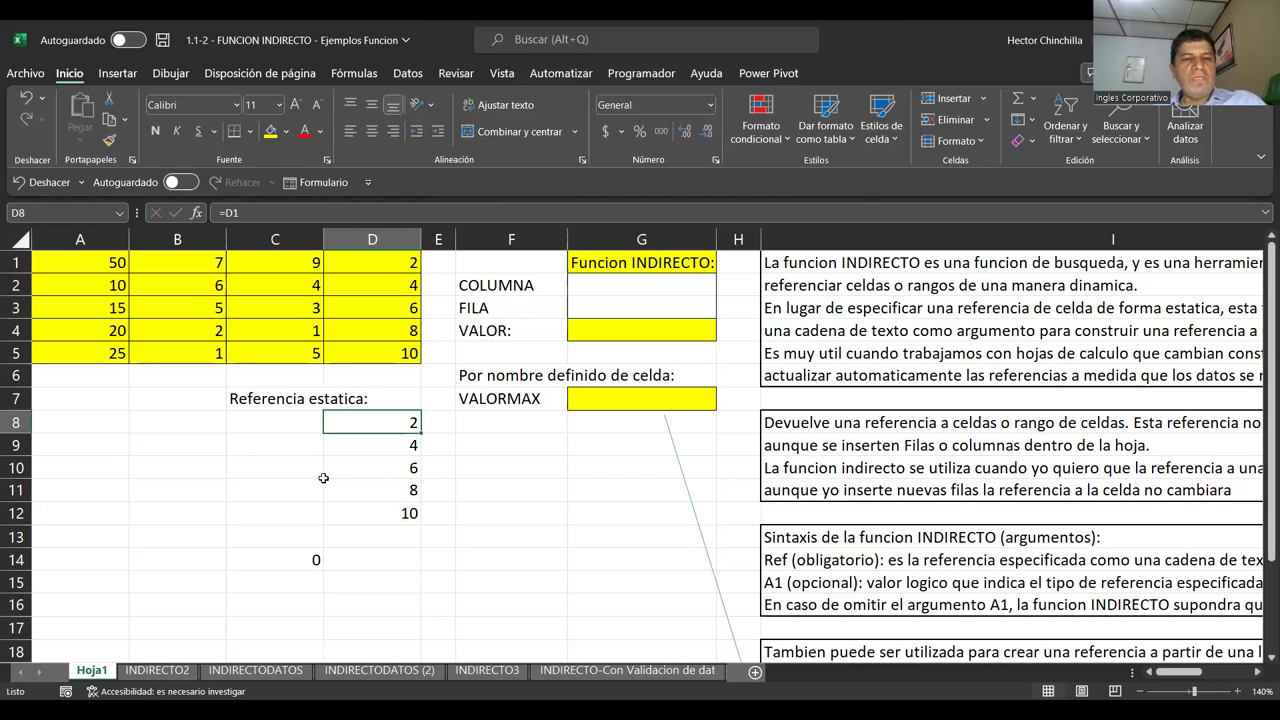
left_click_drag(421, 433, 424, 518)
left_click(378, 468)
key("Up")
key("Up")
key("Up")
key("Down")
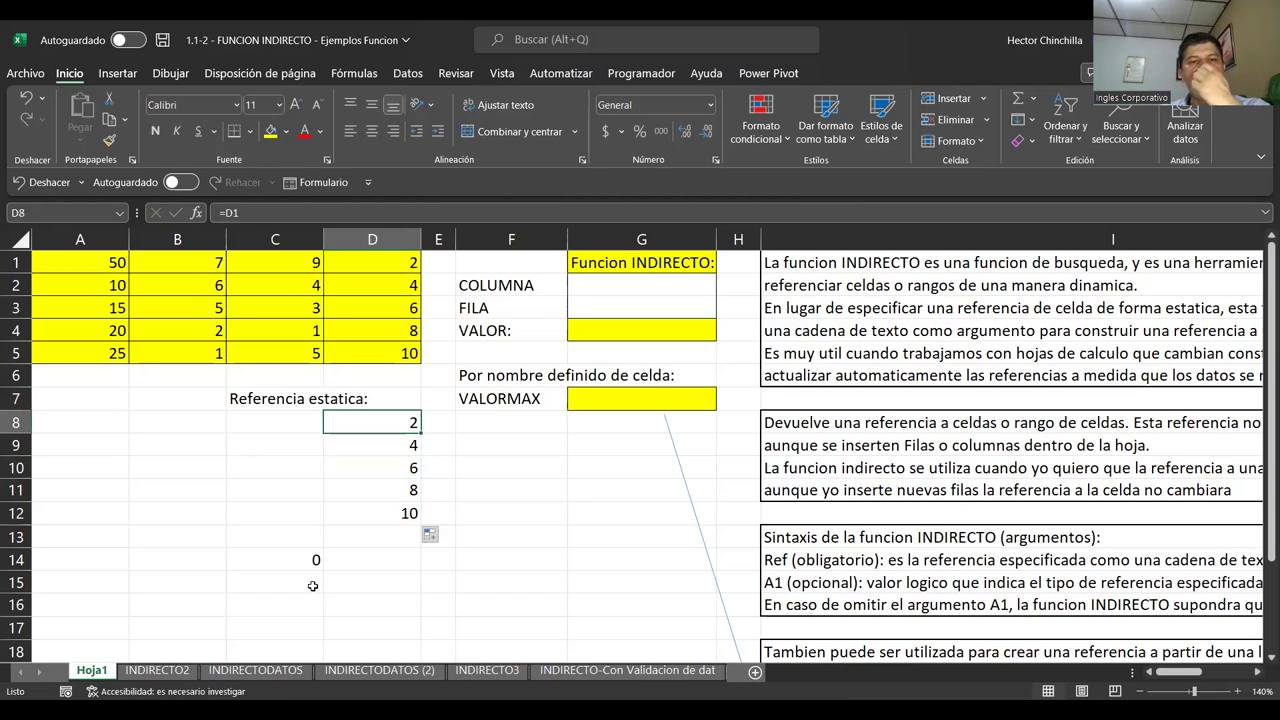
key("Up")
key("Up")
key("Up")
key("Up")
key("Right")
key("Right")
key("Right")
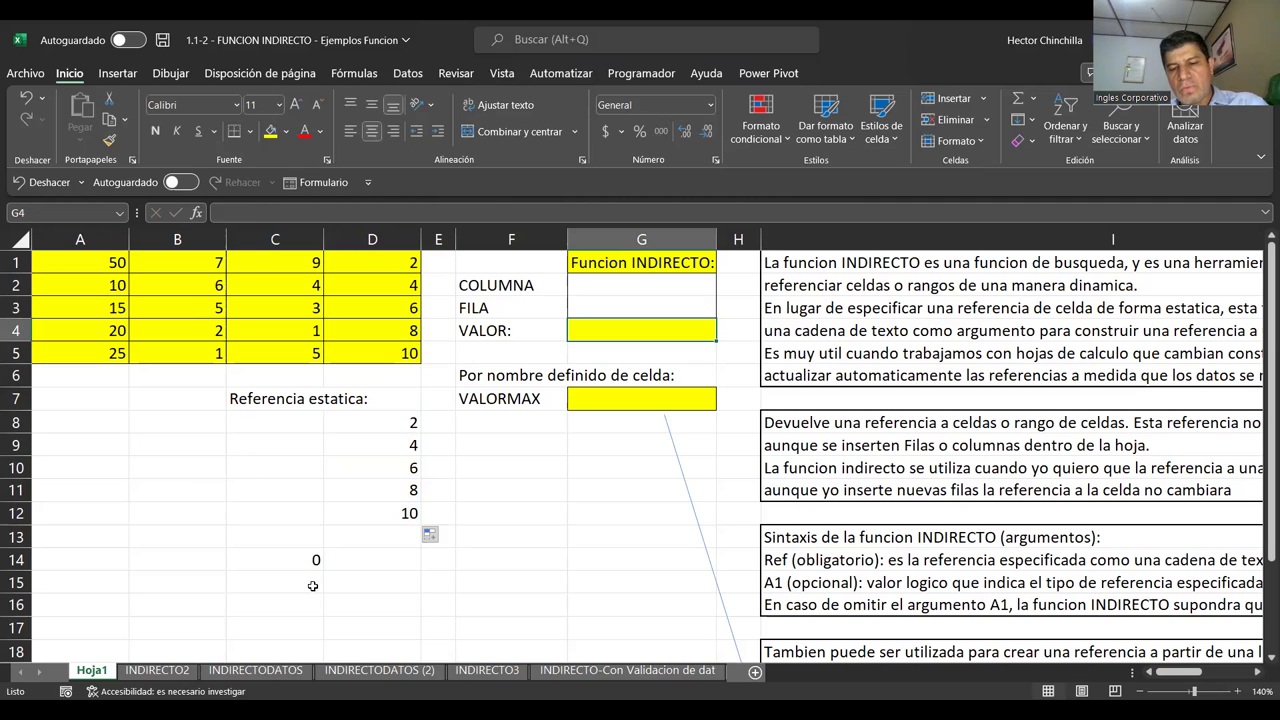
Enter =INDIRECTO(G2&G3) in G4, which returns #¡REF! while G2 and G3 are empty
type("=")
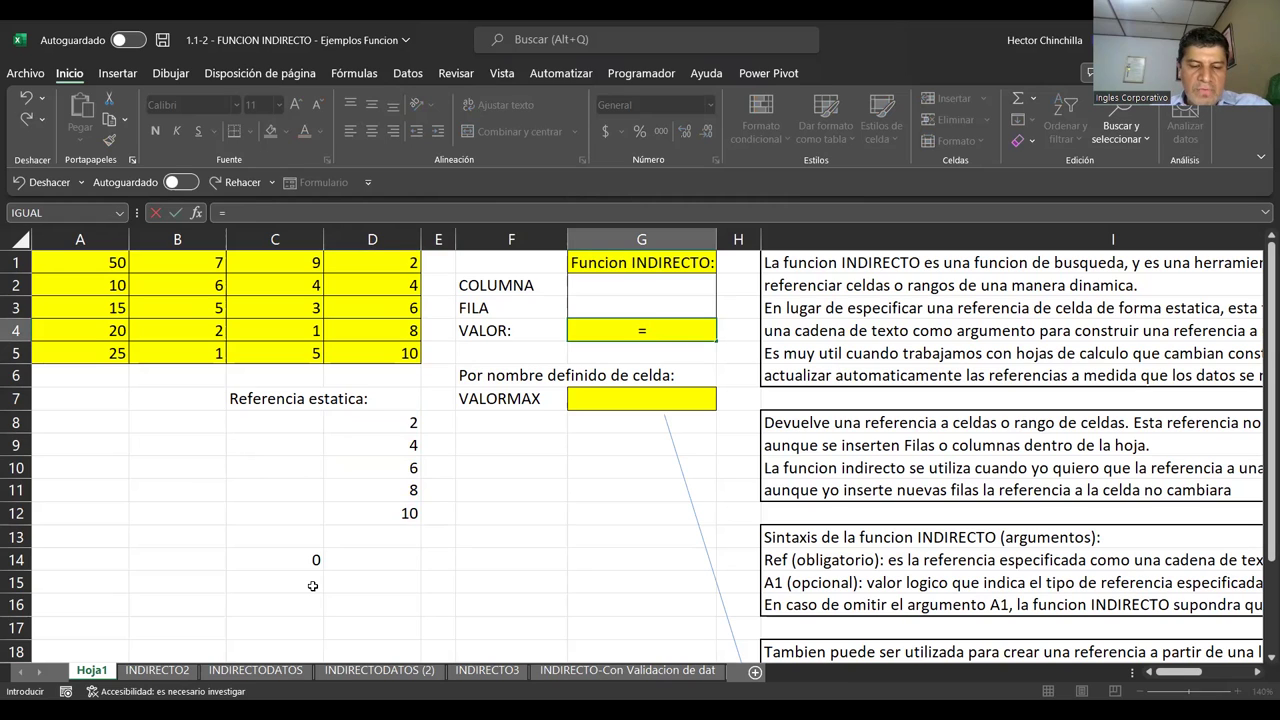
type("INID")
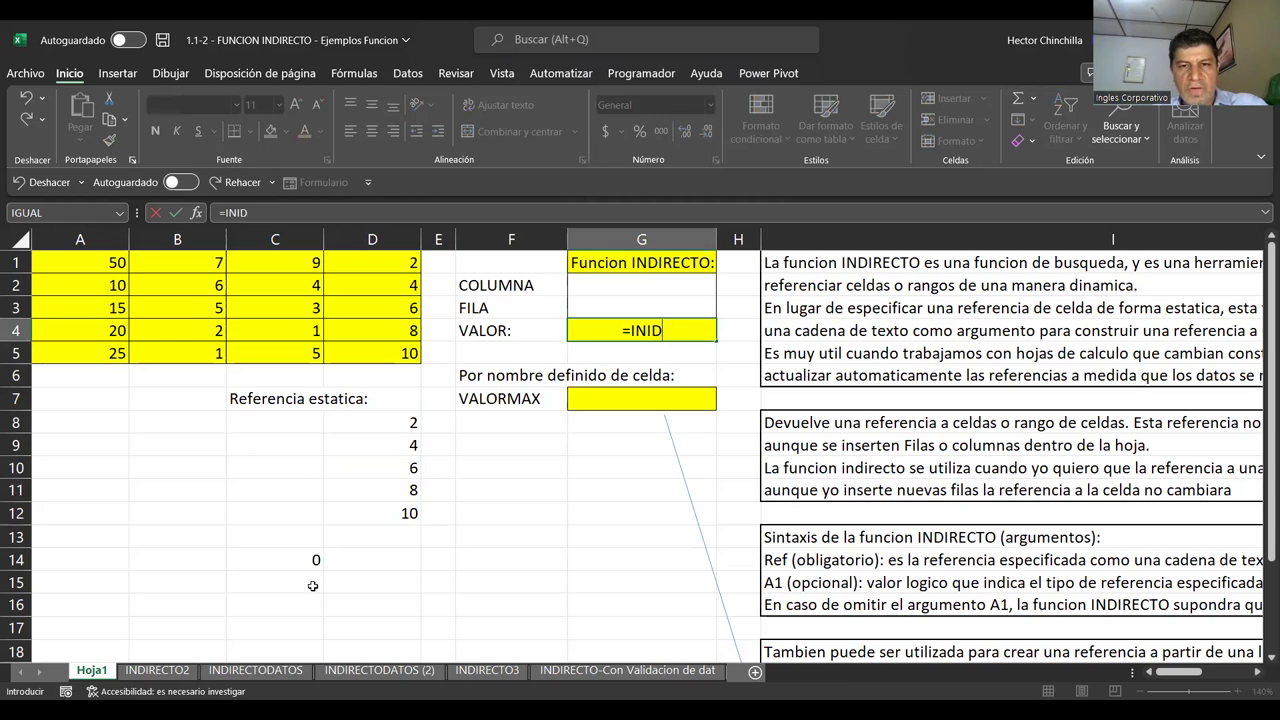
key("BackSpace")
key("BackSpace")
type("DIRECTO")
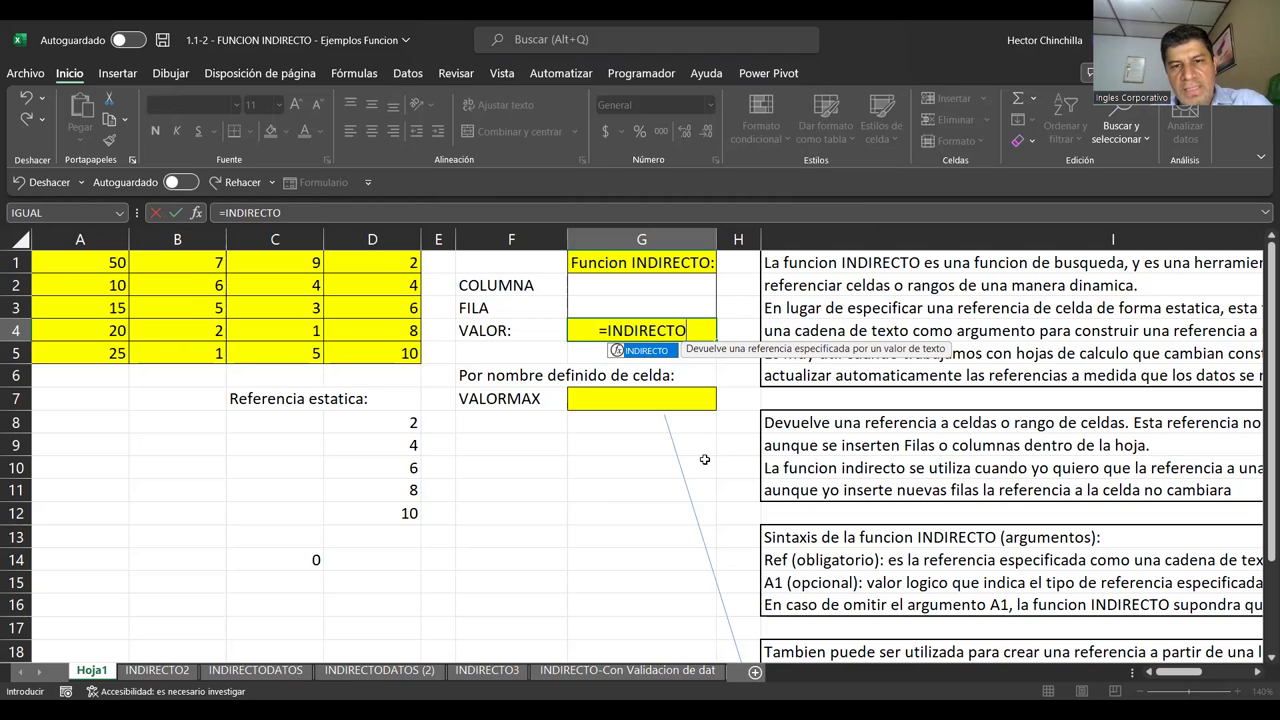
type("(")
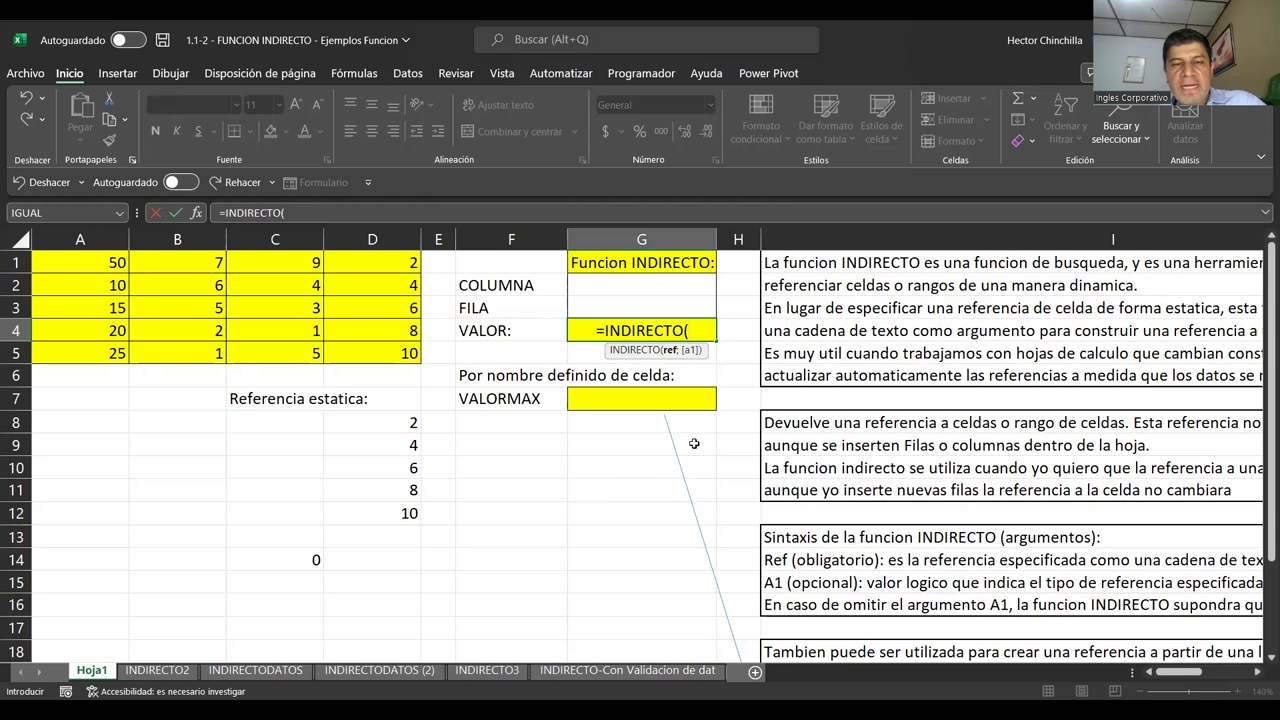
left_click(638, 287)
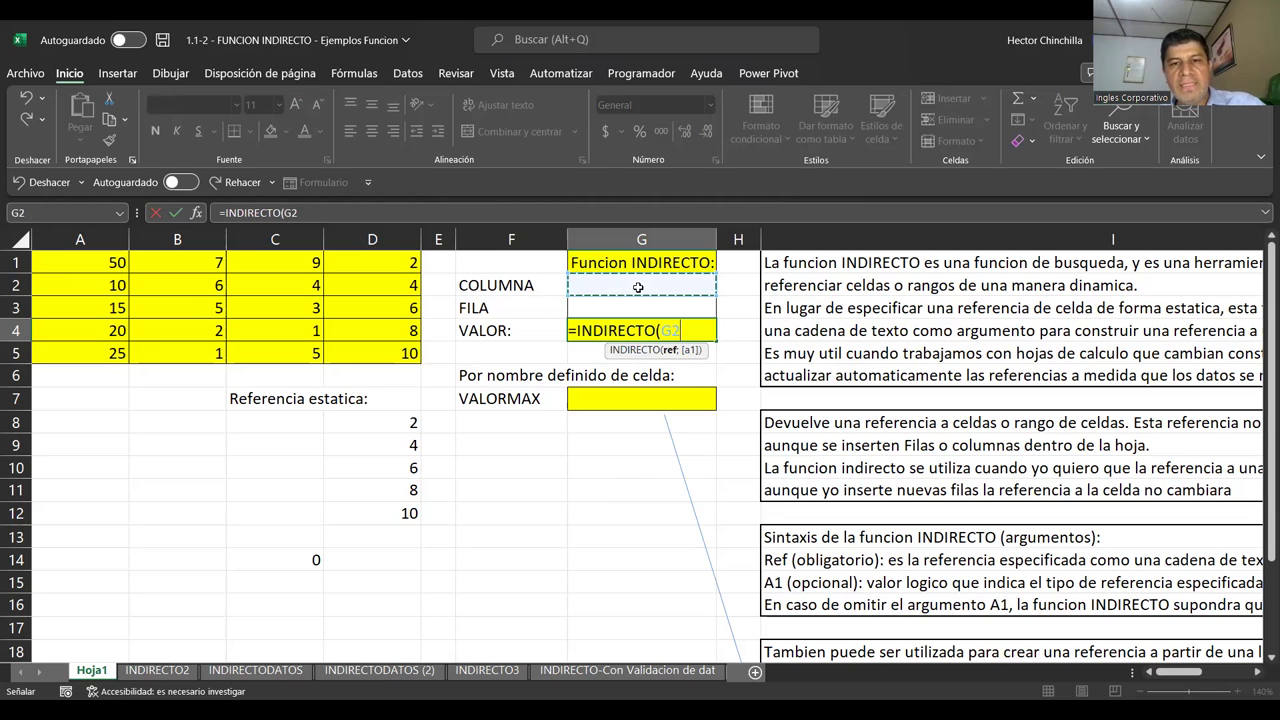
type("&")
left_click(628, 303)
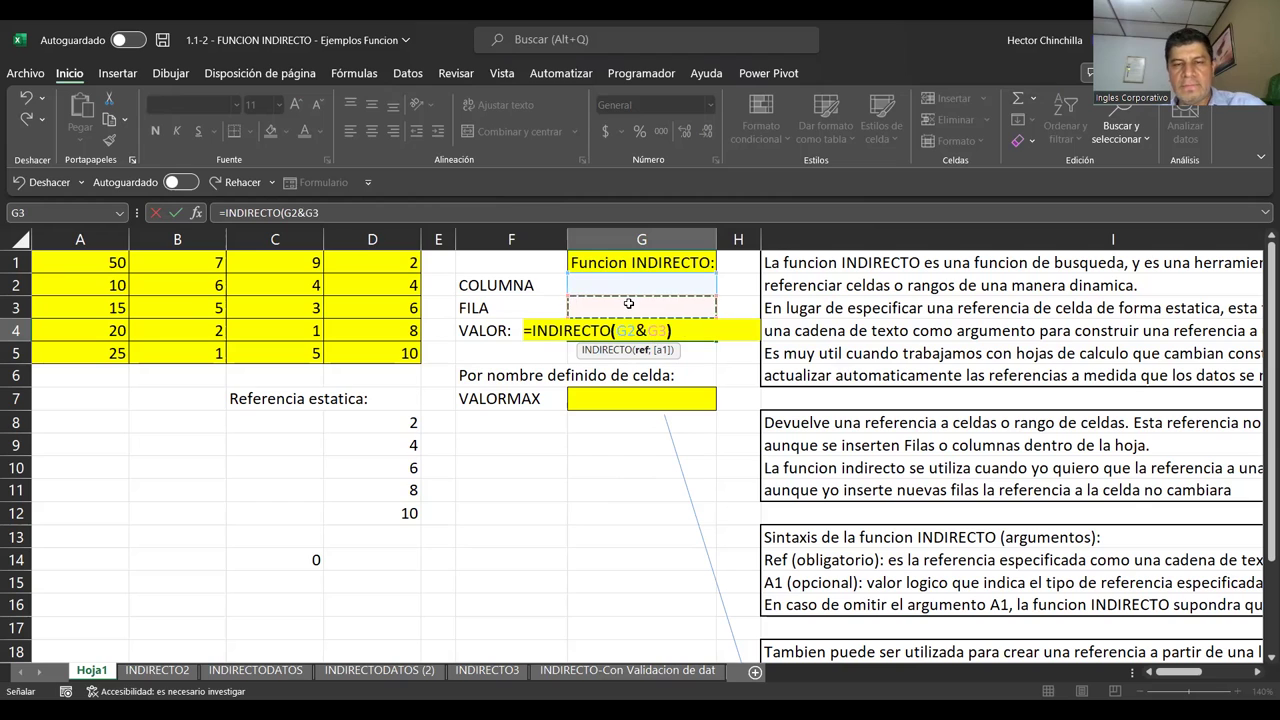
key("Return")
key("Up")
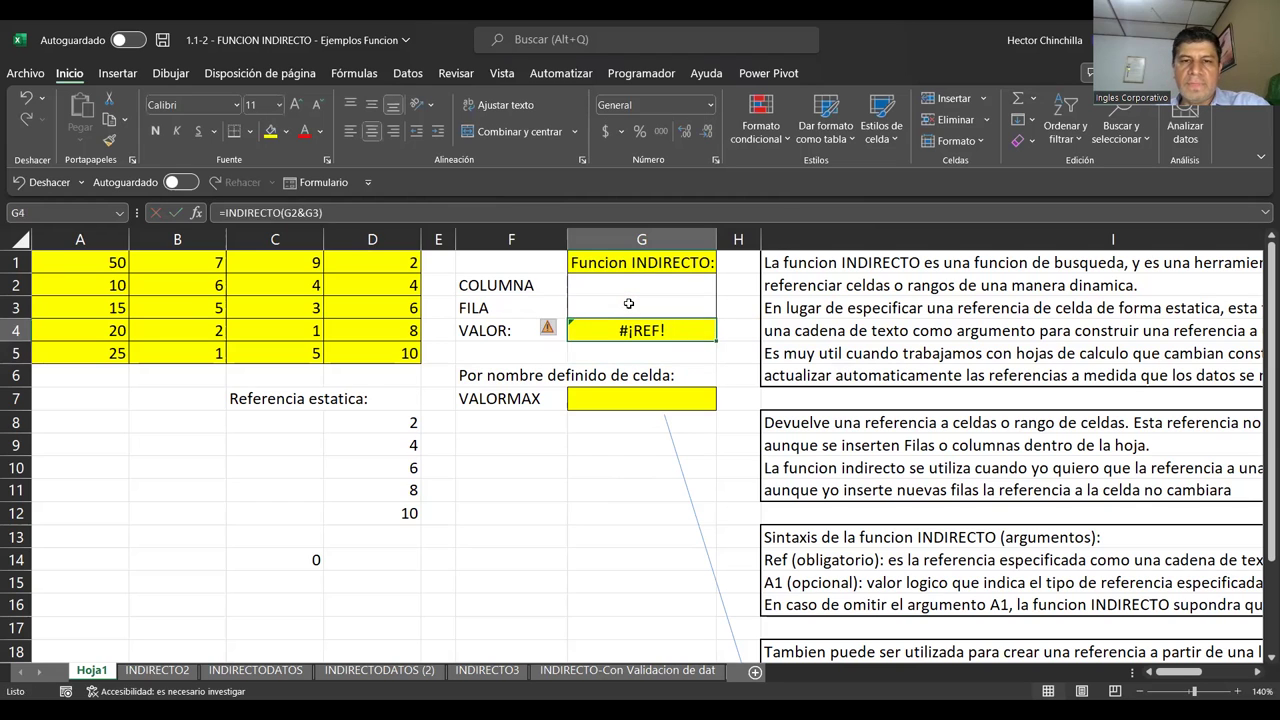
key("Up")
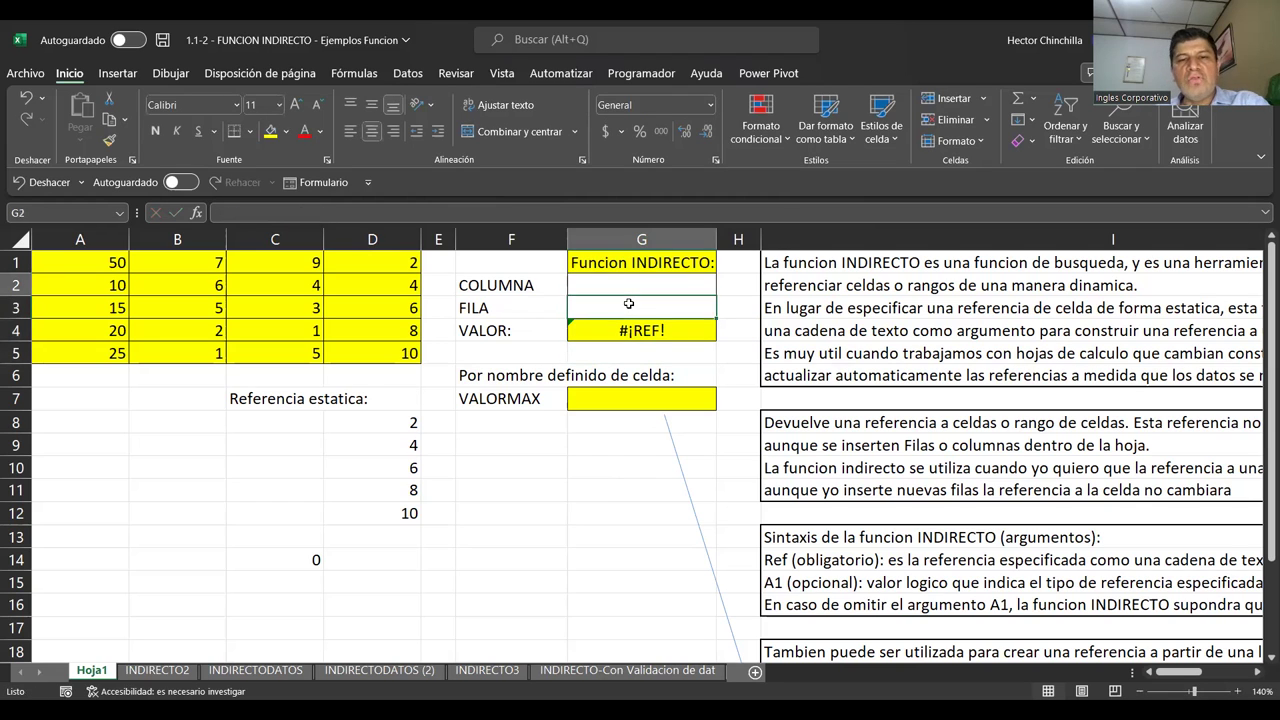
key("Down")
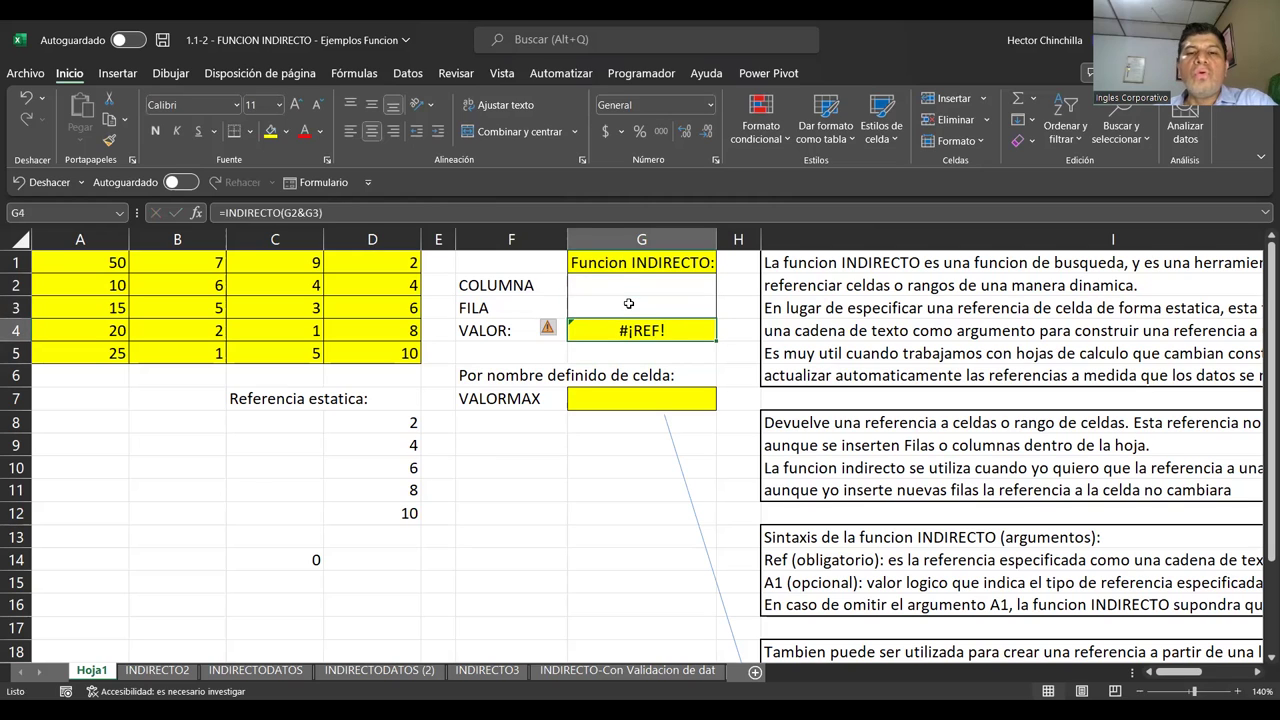
key("Up")
key("Up")
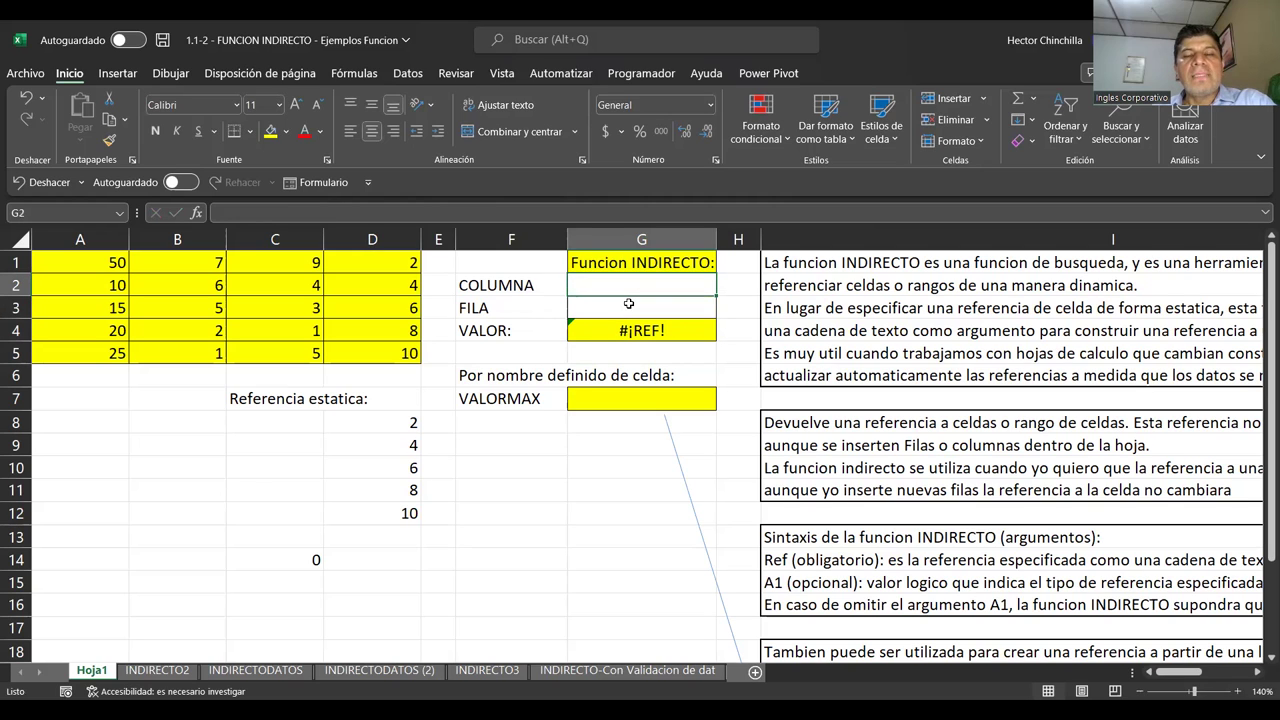
key("Down")
key("Up")
key("Down")
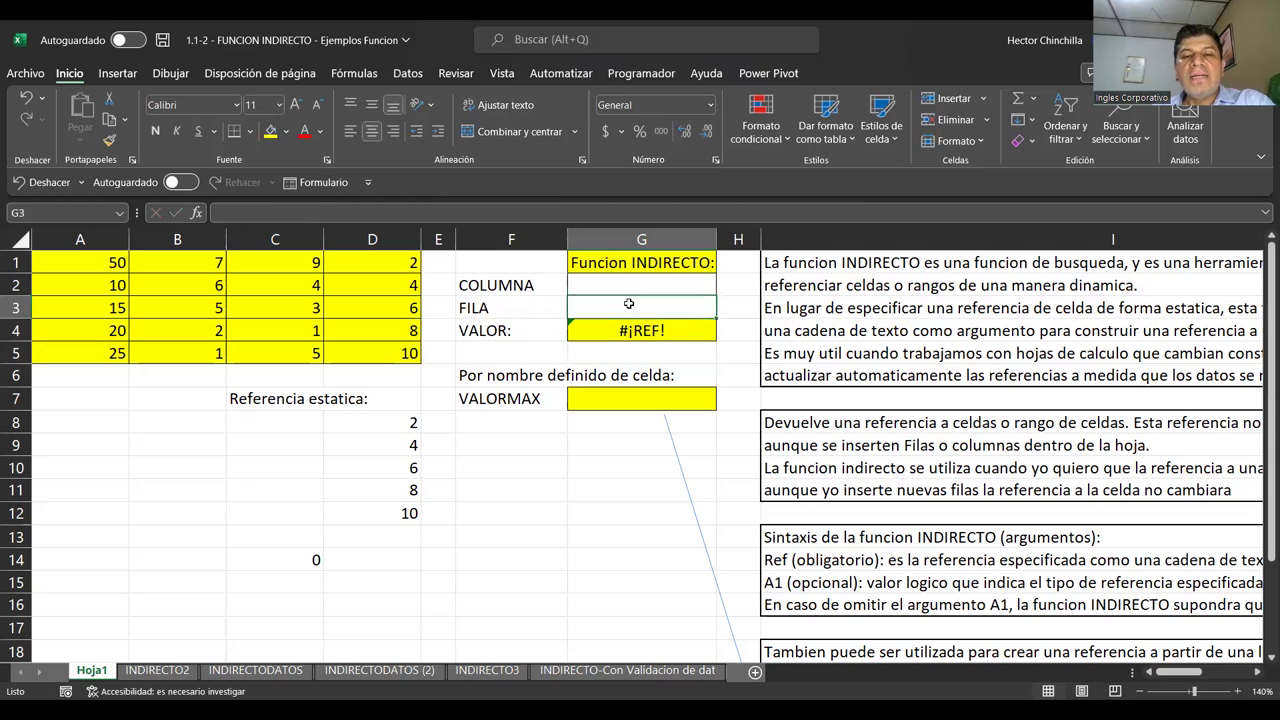
key("Down")
key("Up")
key("Down")
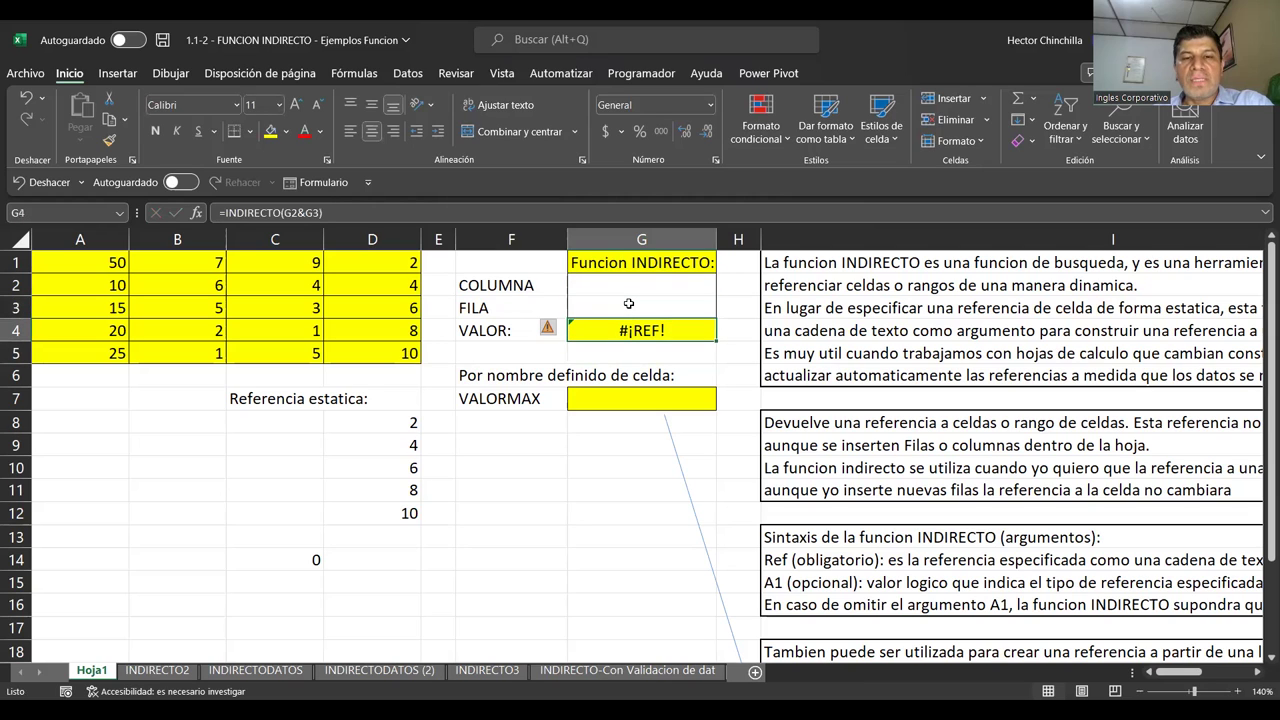
key("Up")
key("Down")
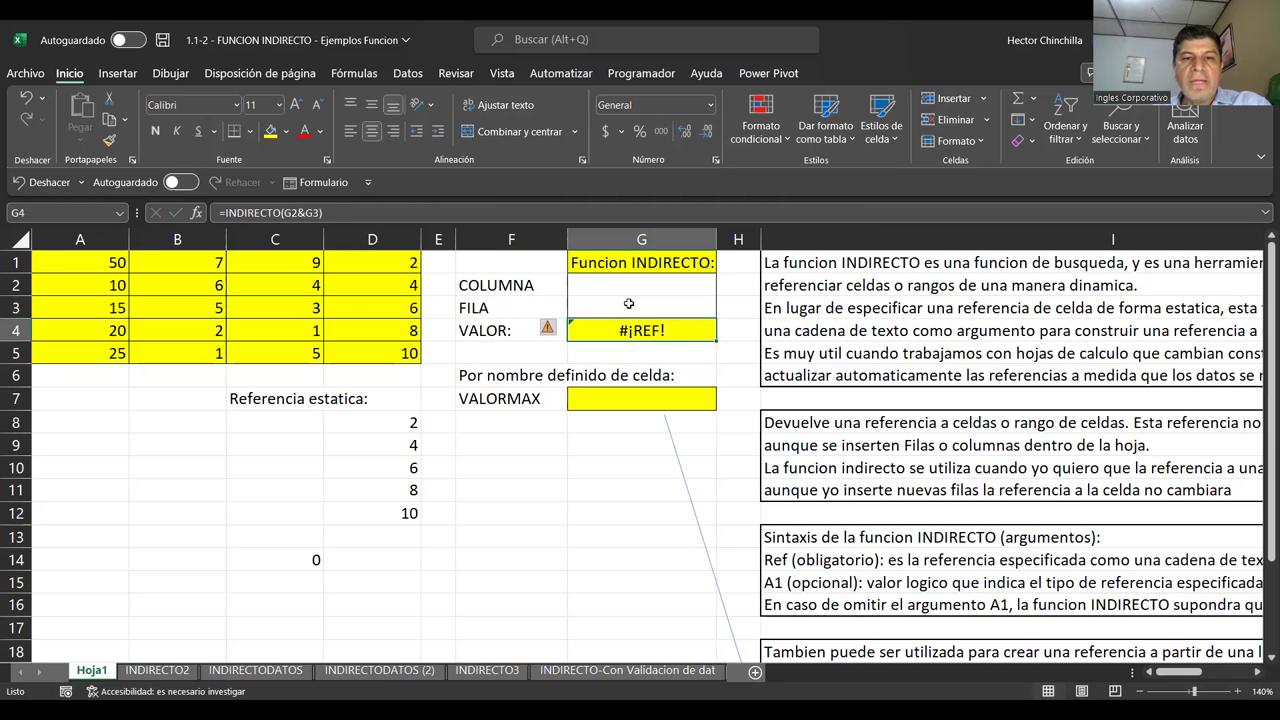
key("Up")
key("Up")
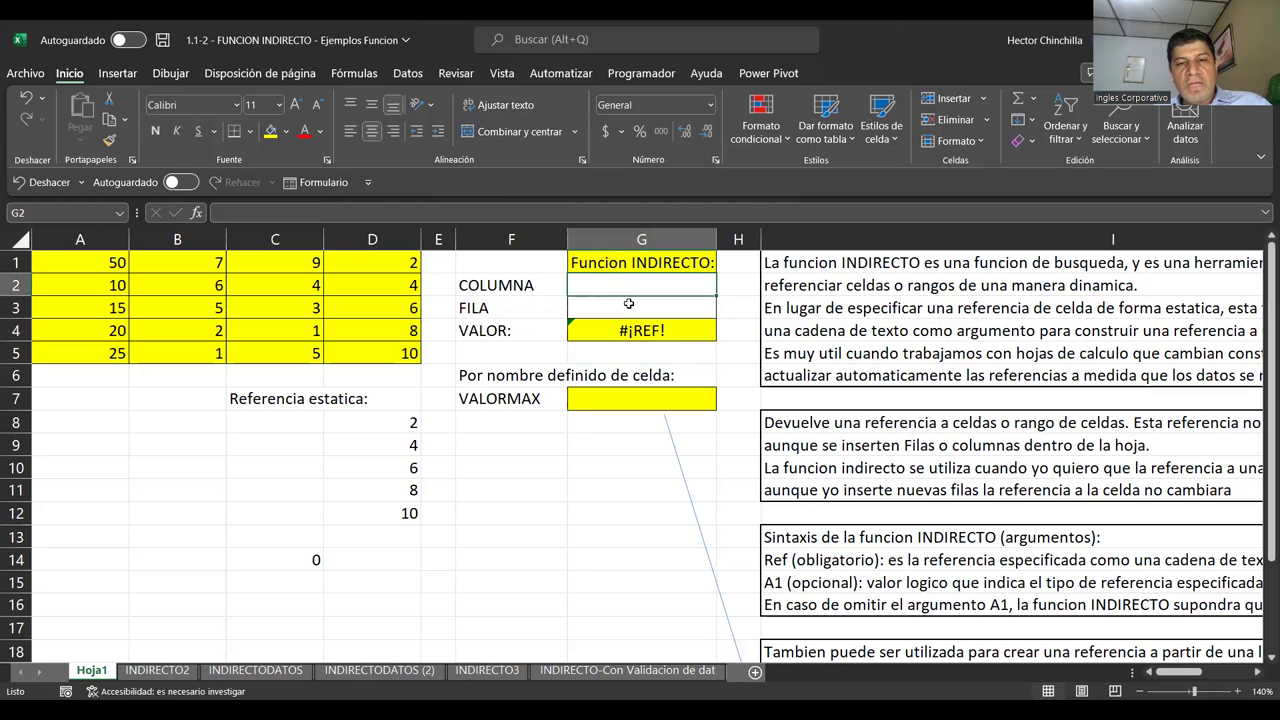
key("Down")
key("Down")
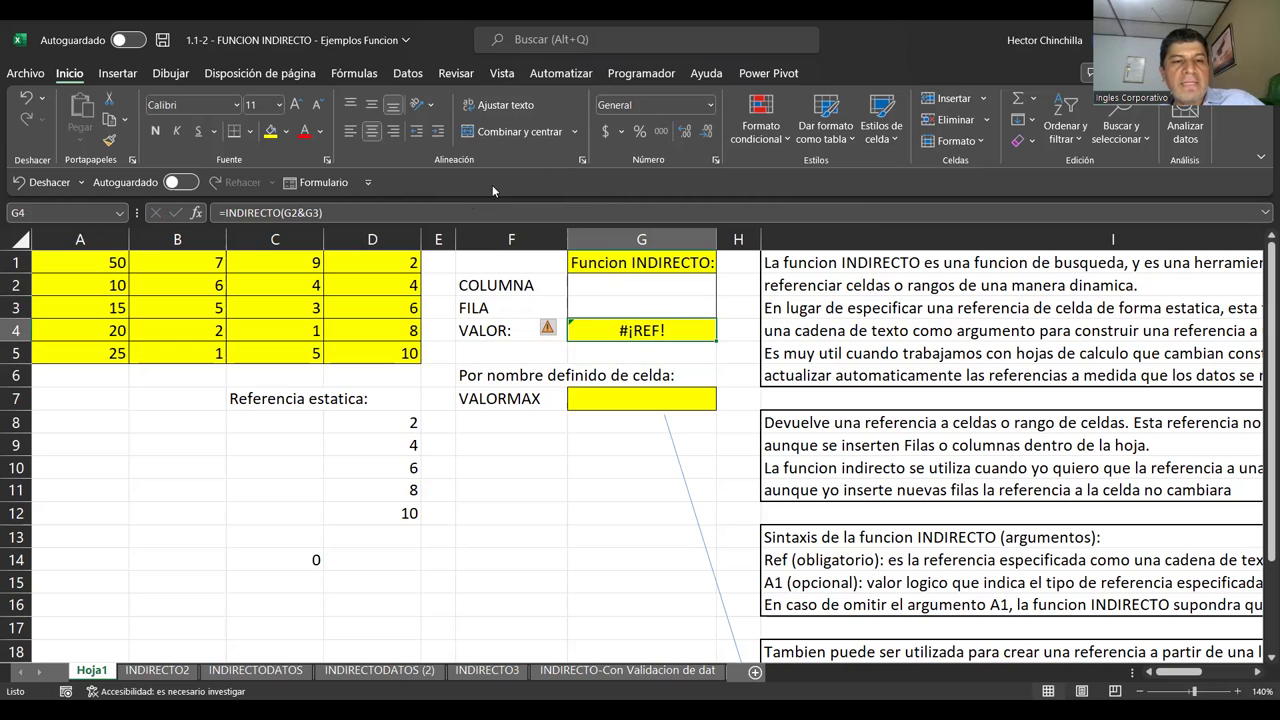
left_click(349, 213)
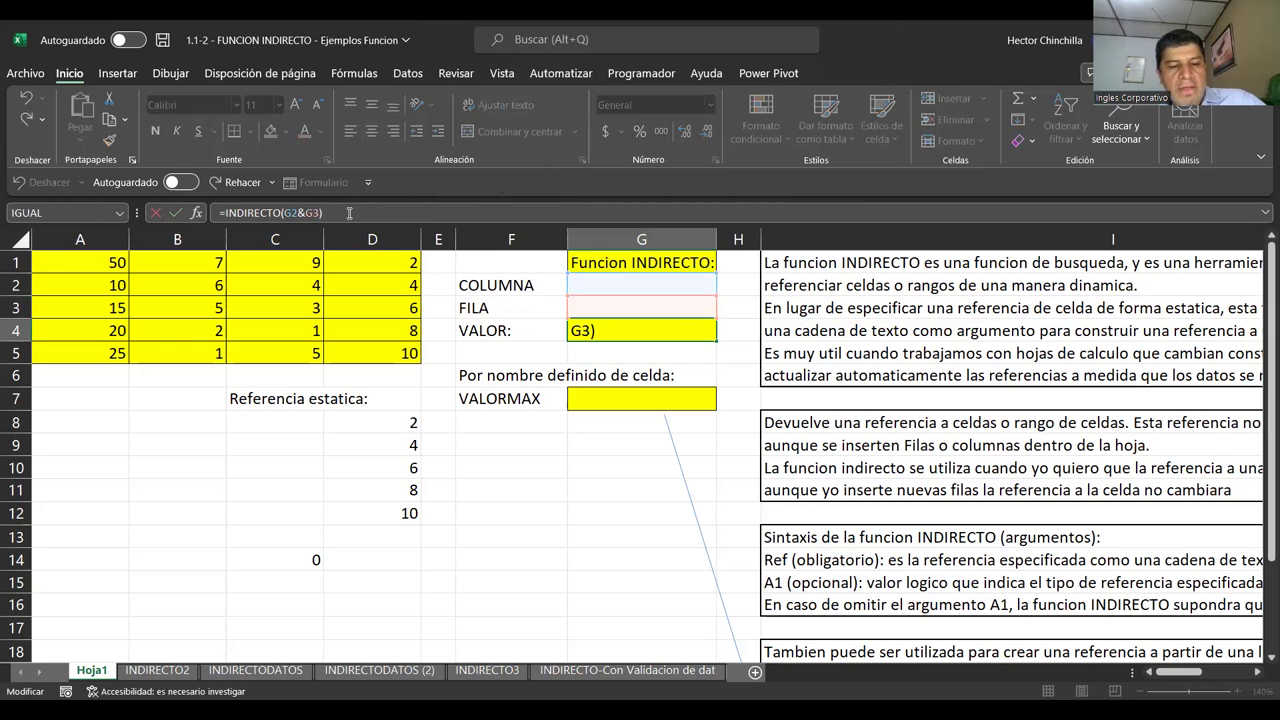
key("F2")
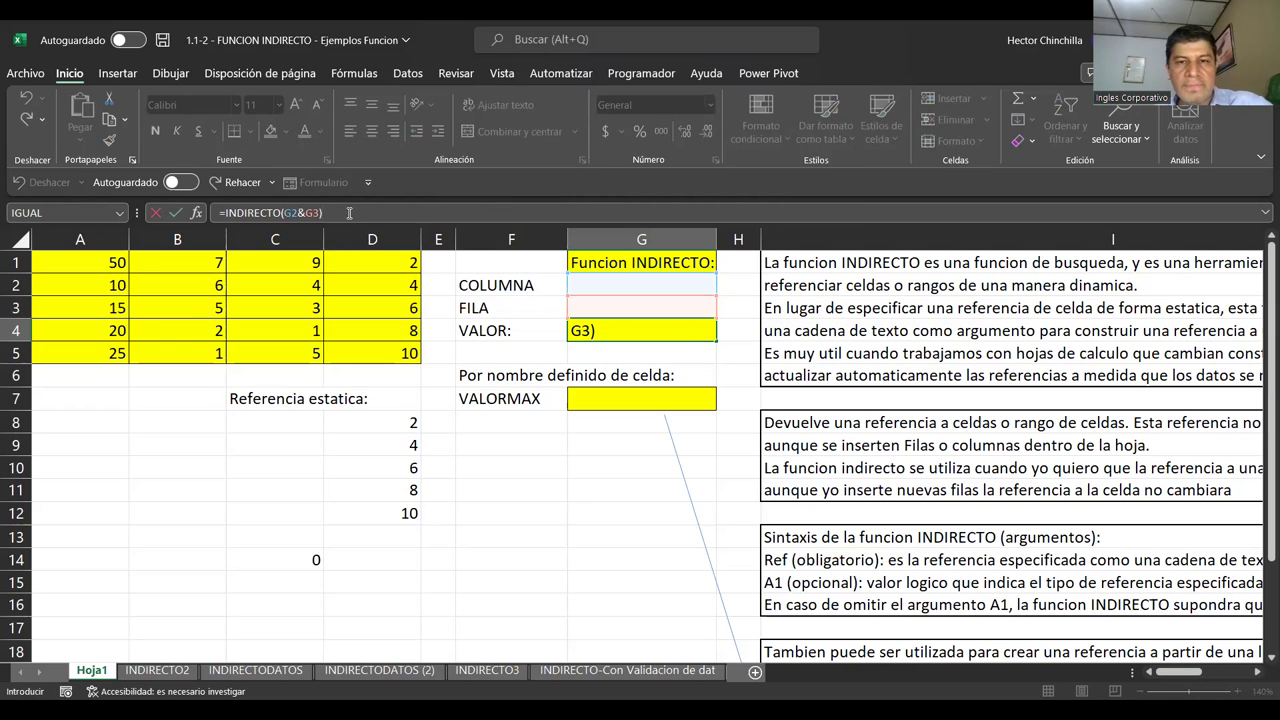
key("Return")
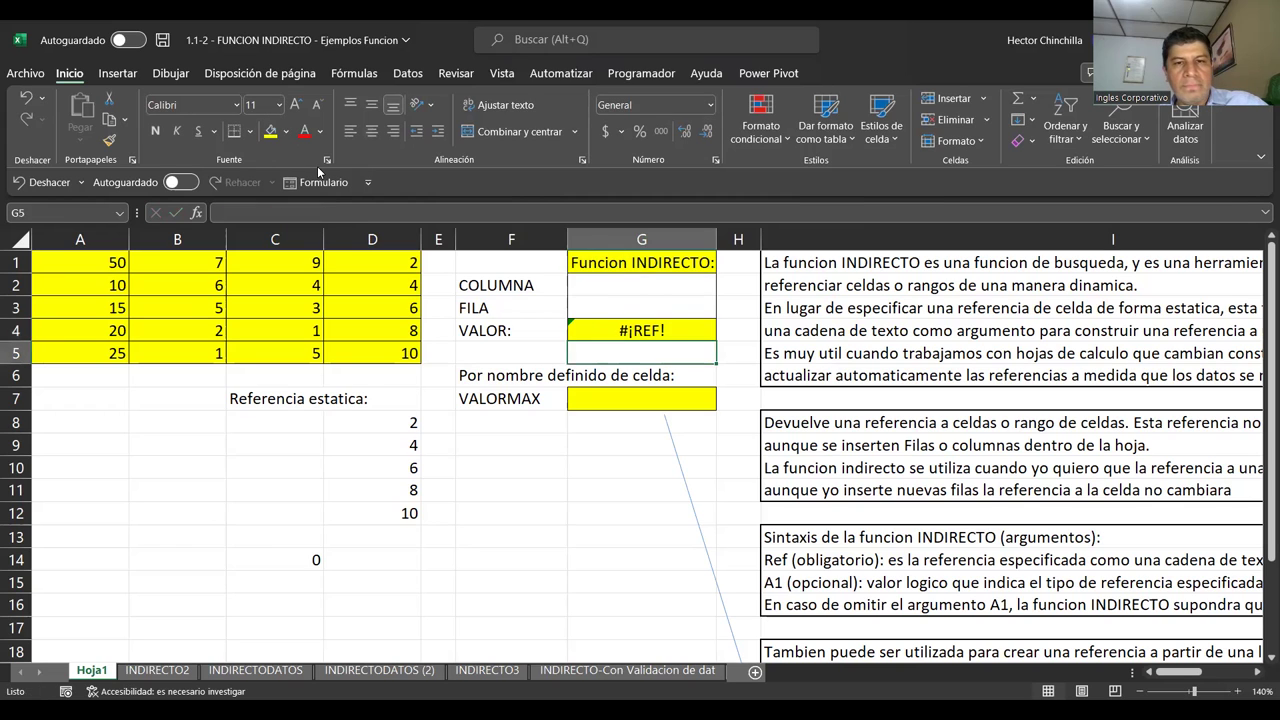
key("Up")
key("F2")
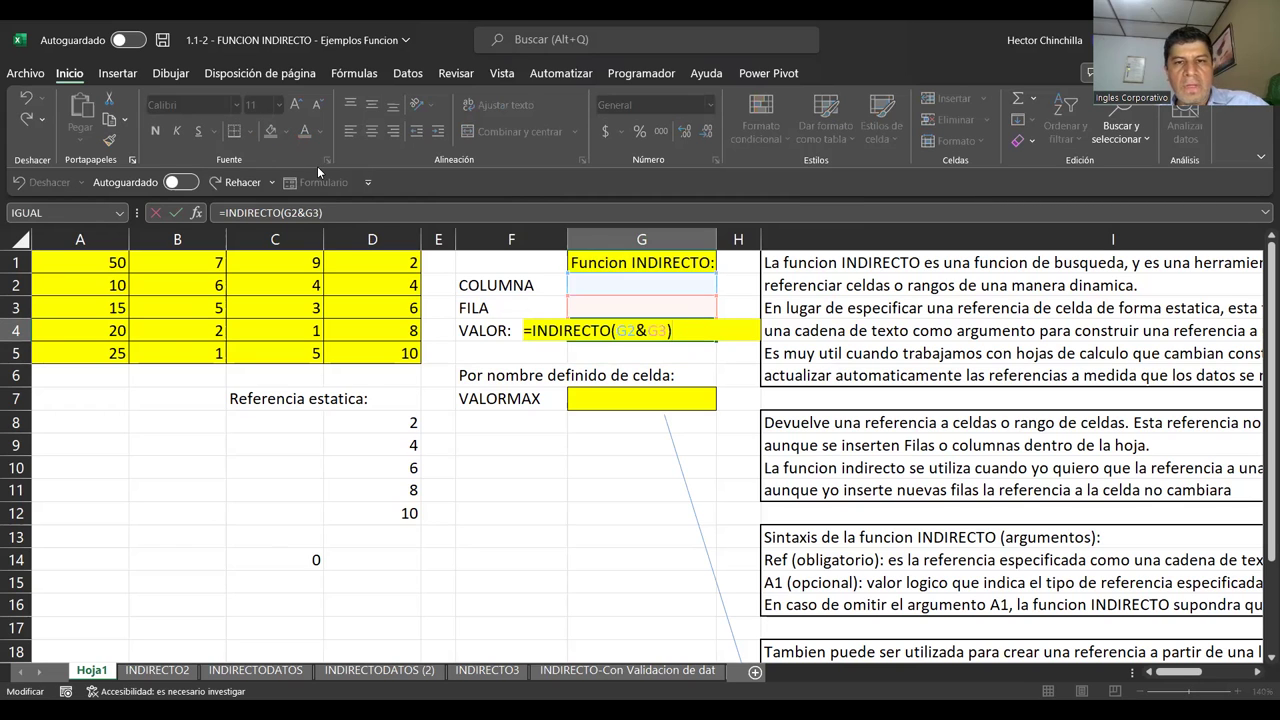
left_click(370, 211)
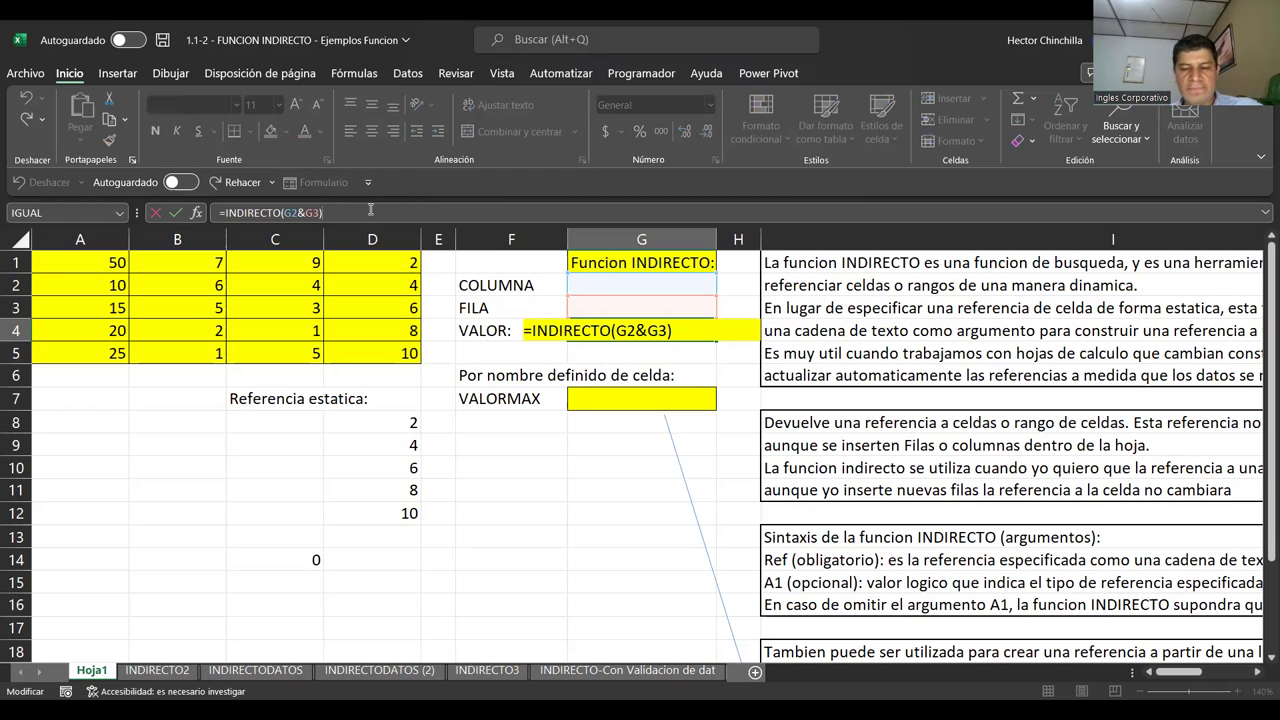
key("Return")
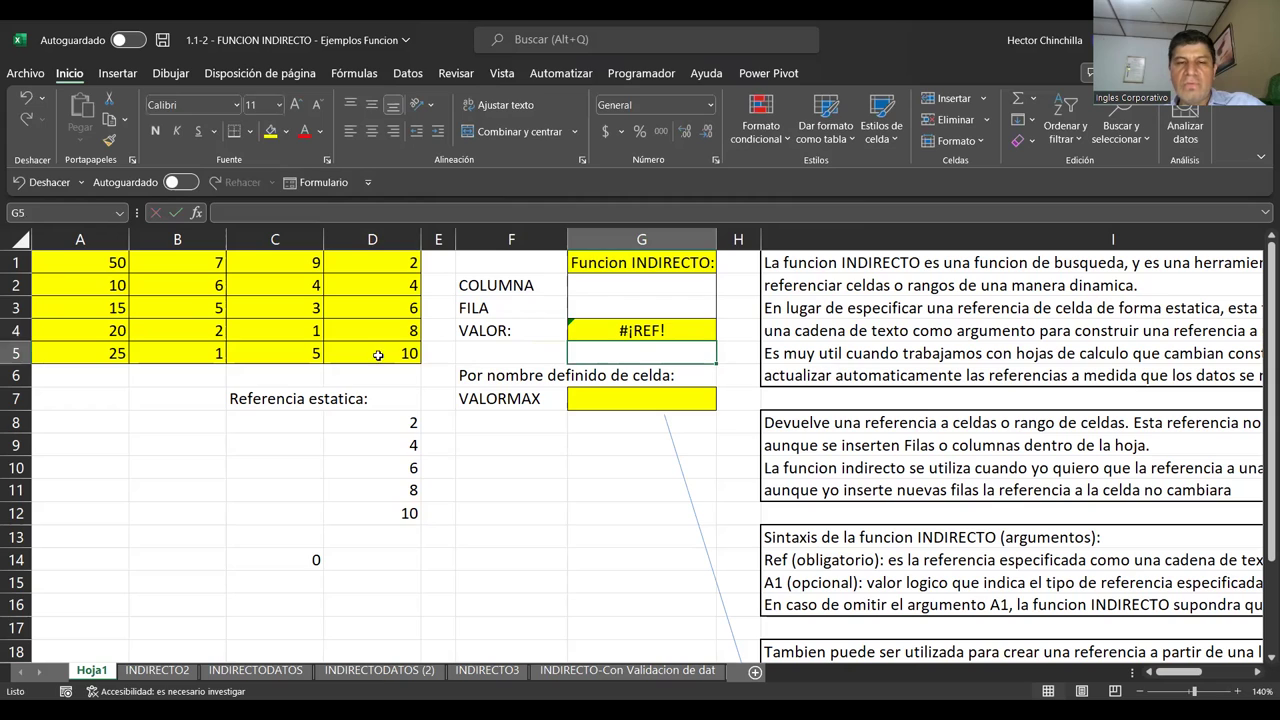
key("Up")
key("Up")
key("Up")
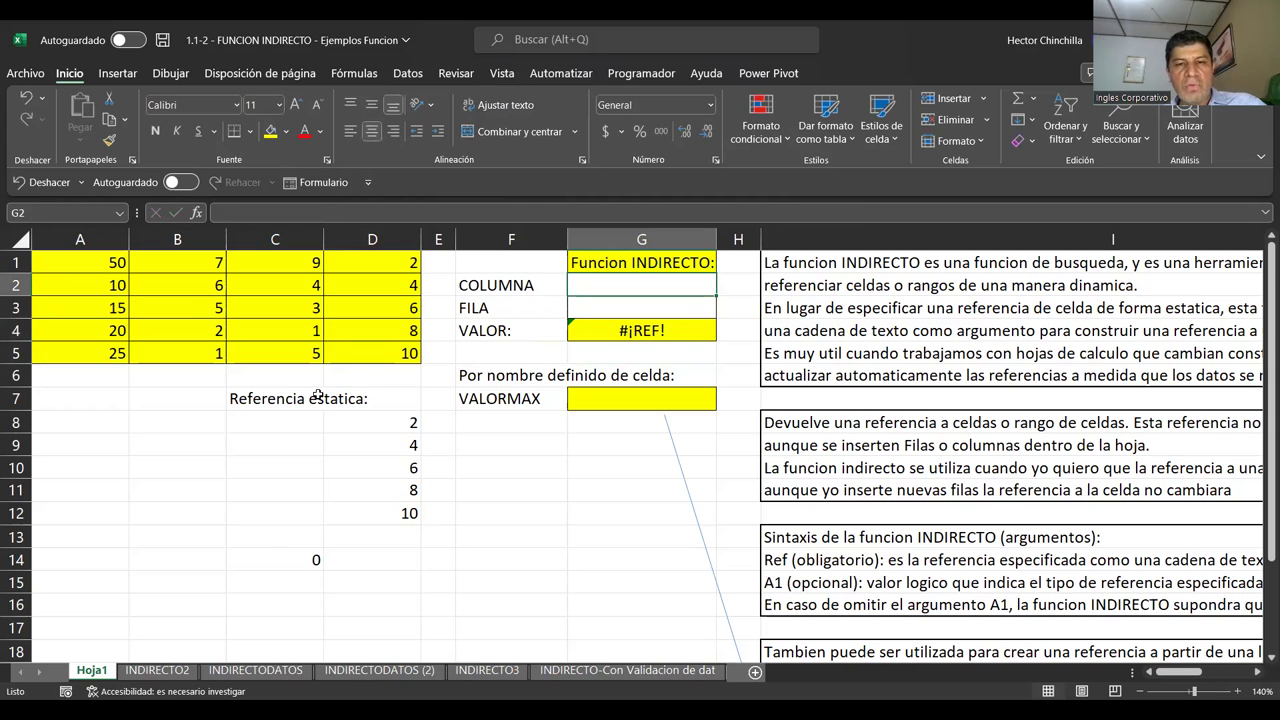
Enter D in COLUMNA (G2) and 2 in FILA (G3)
type("D")
key("Return")
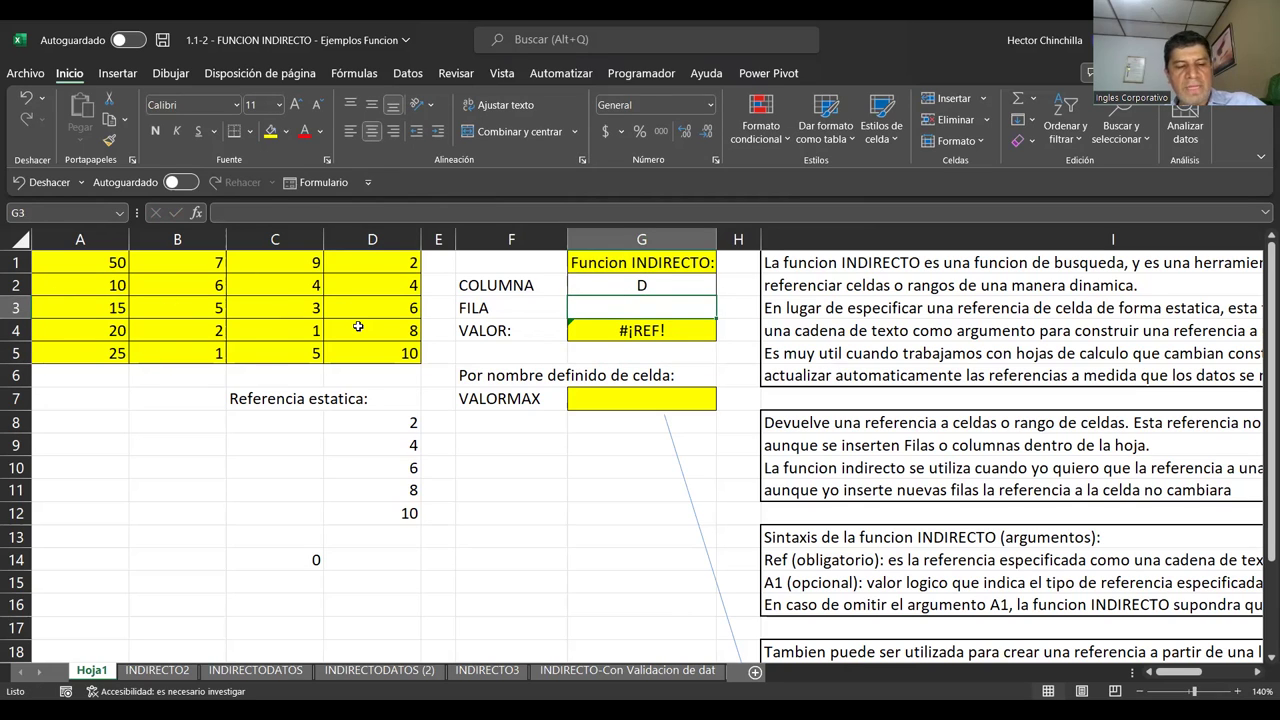
type("2")
key("Return")
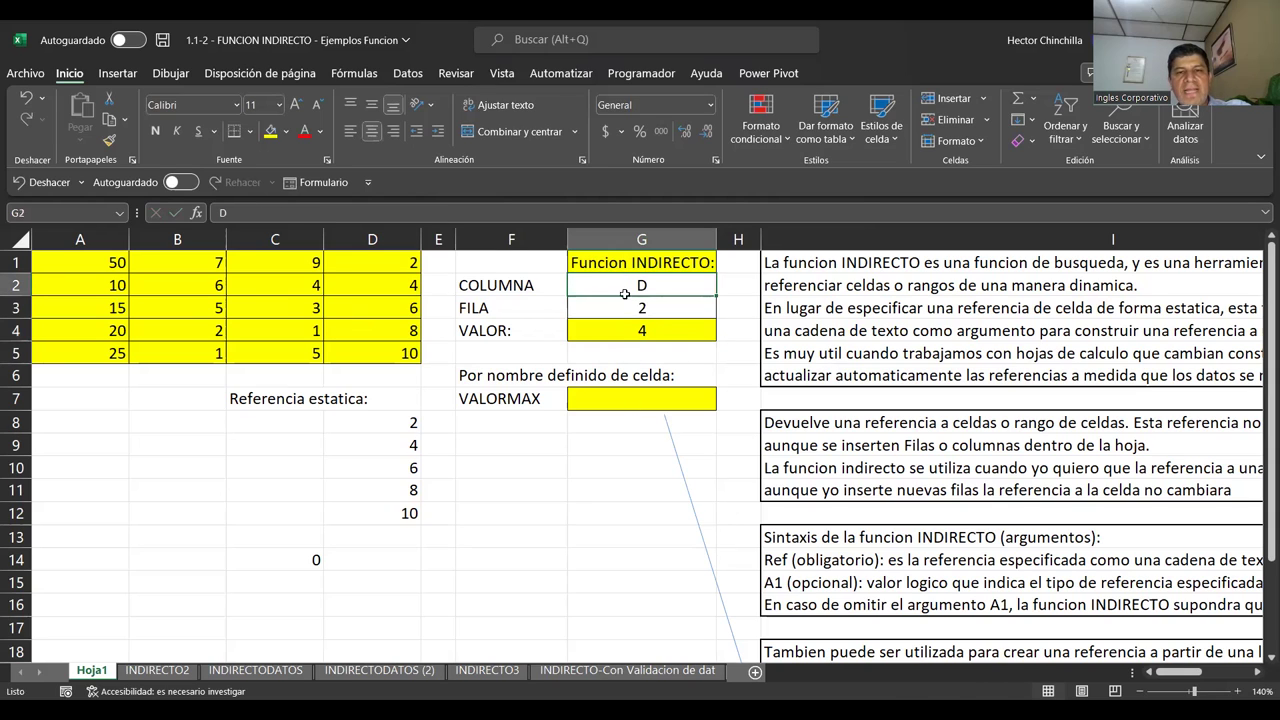
Highlight G2:G3, column D, row 2 and D2 to show G4's result 4 matches D2
left_click_drag(621, 289, 626, 306)
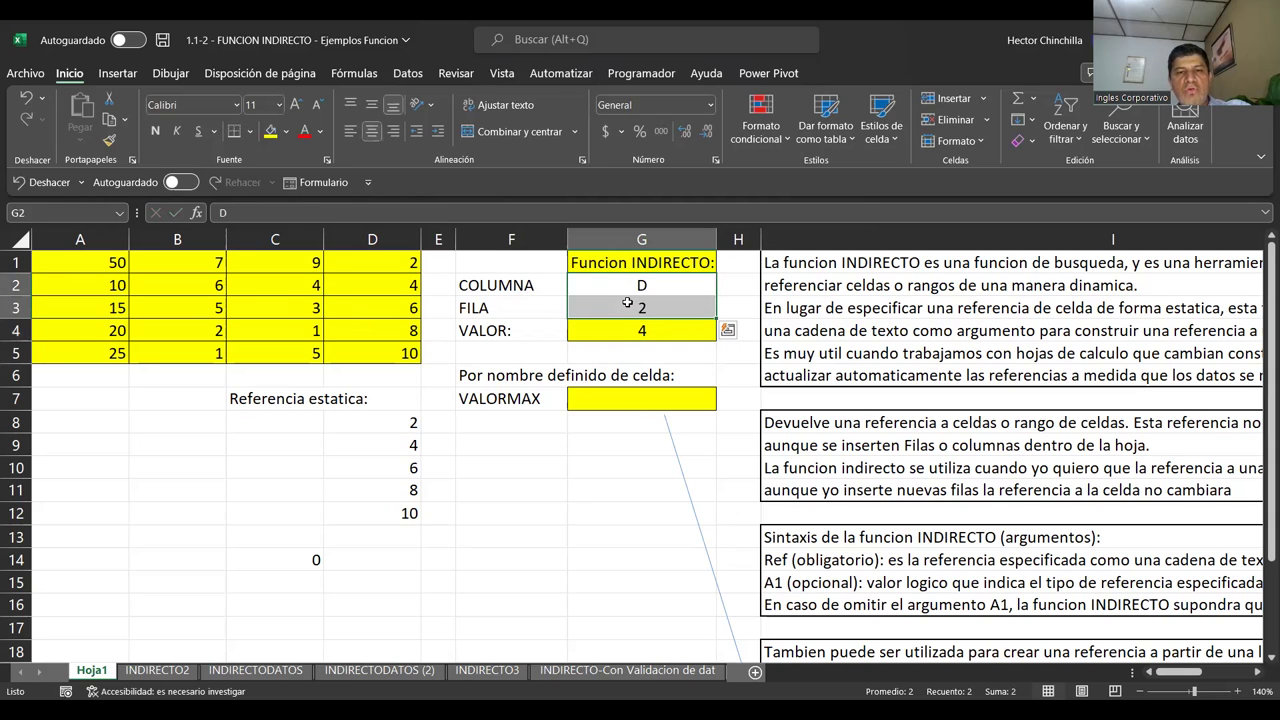
left_click(526, 350)
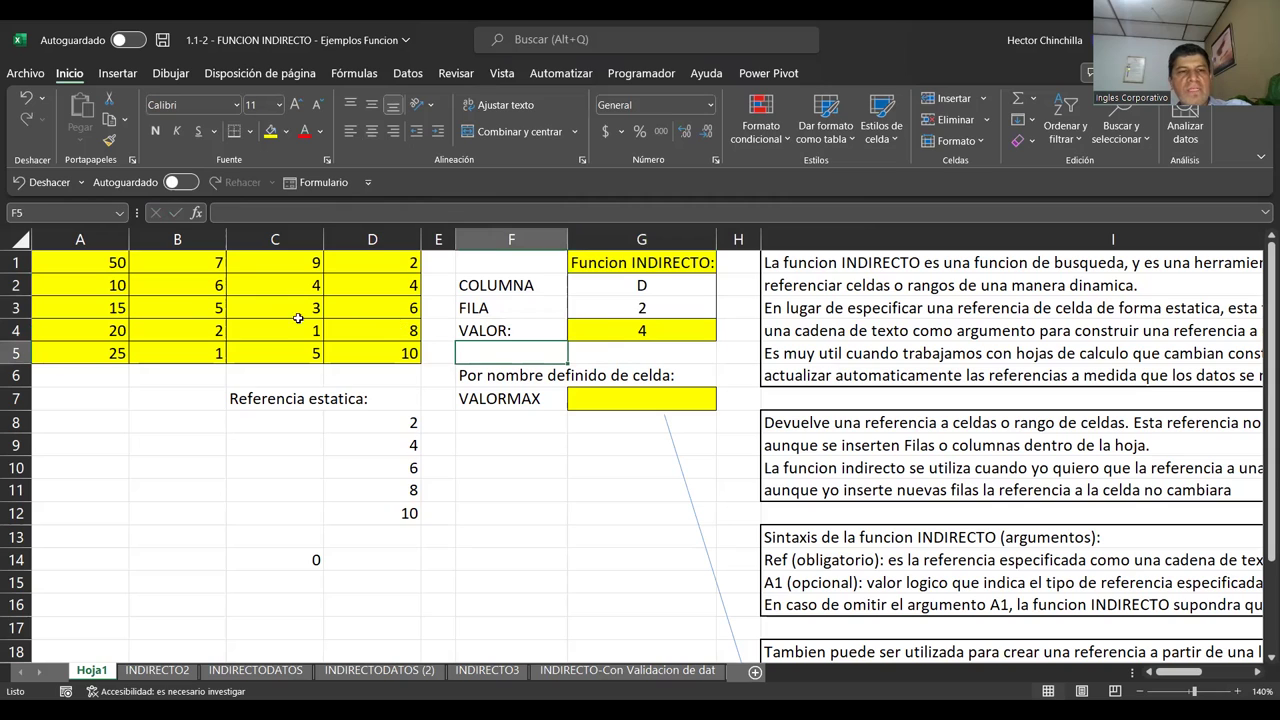
left_click(366, 239)
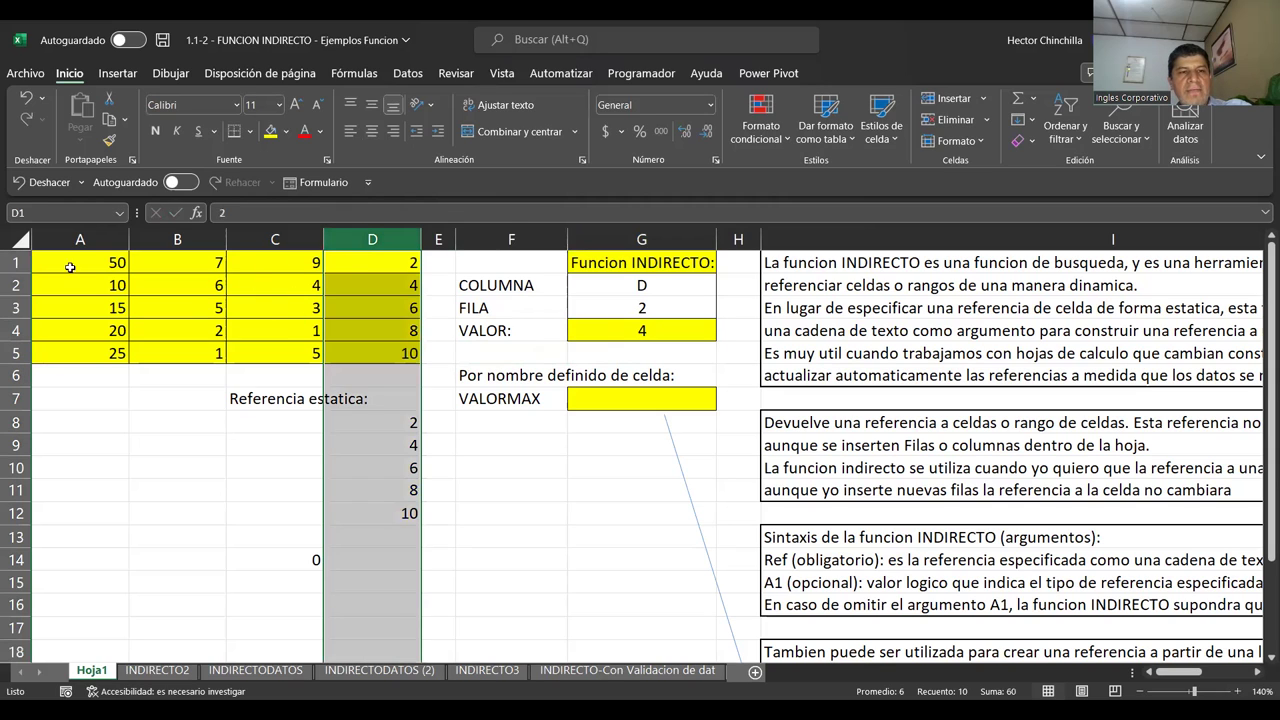
left_click(20, 287)
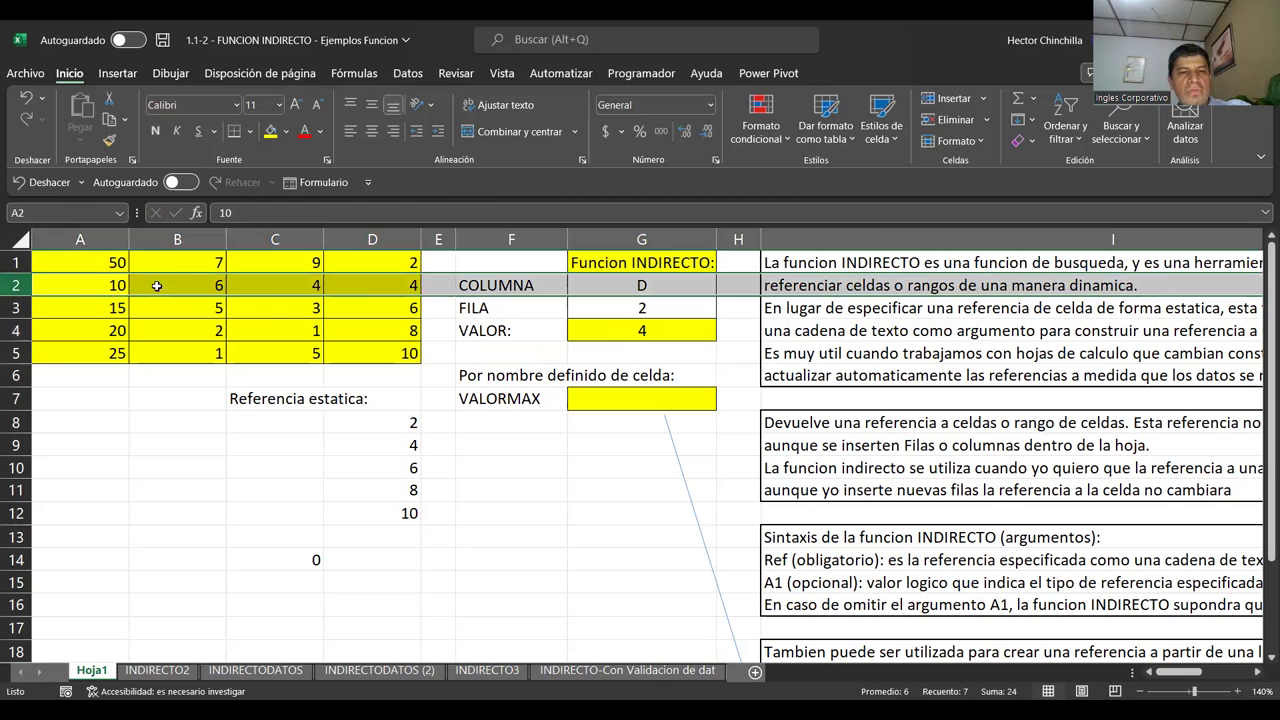
left_click(372, 286)
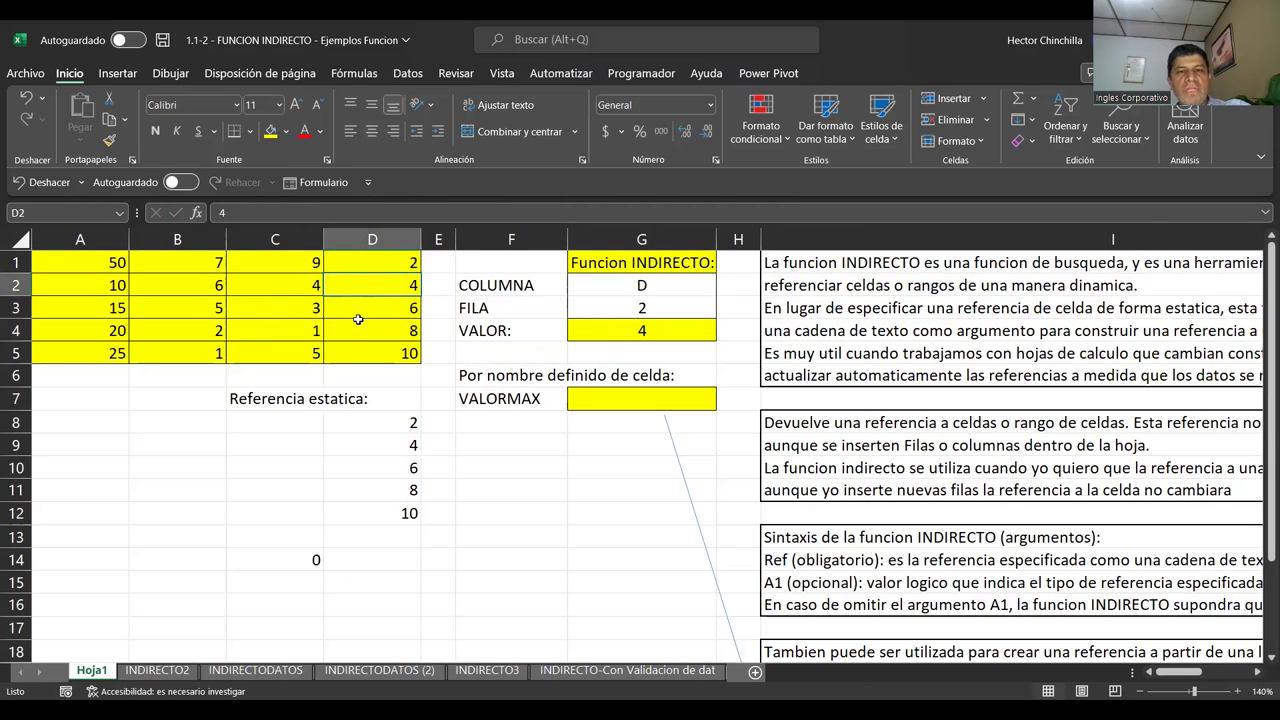
left_click(610, 329)
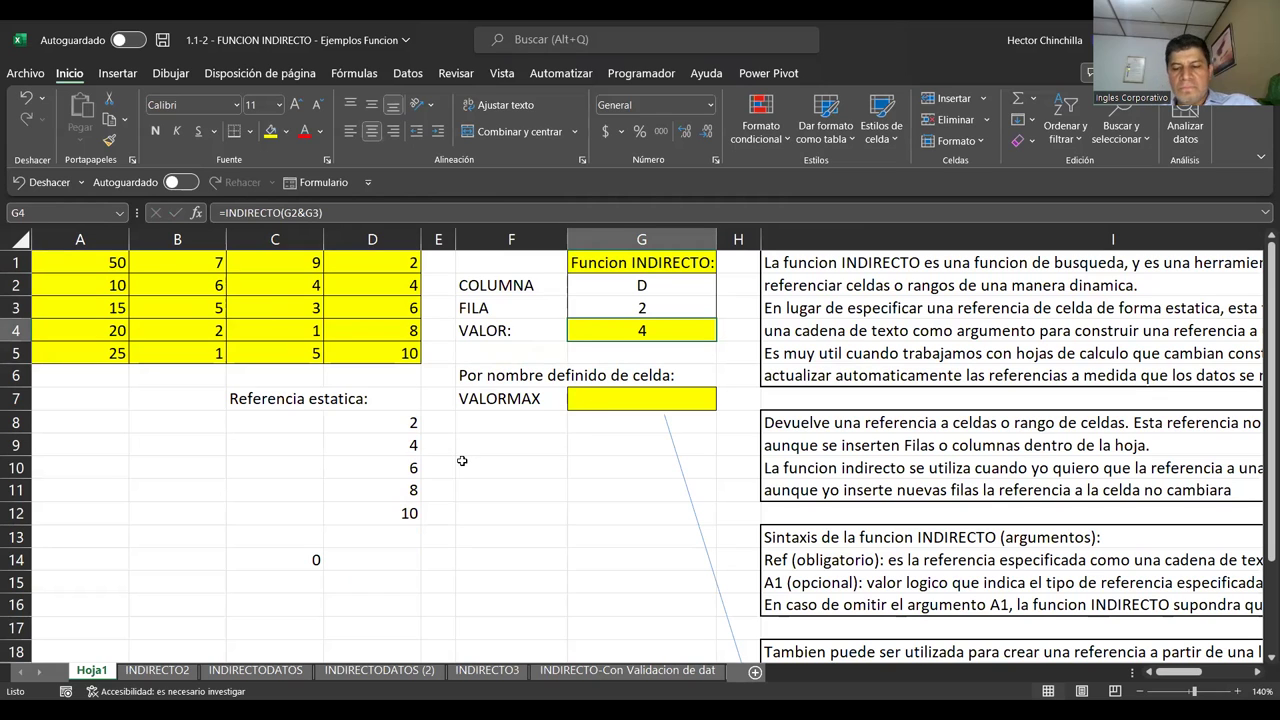
Enter C in G2 and 3 in G3, then check the value held in C3
key("Up")
key("Up")
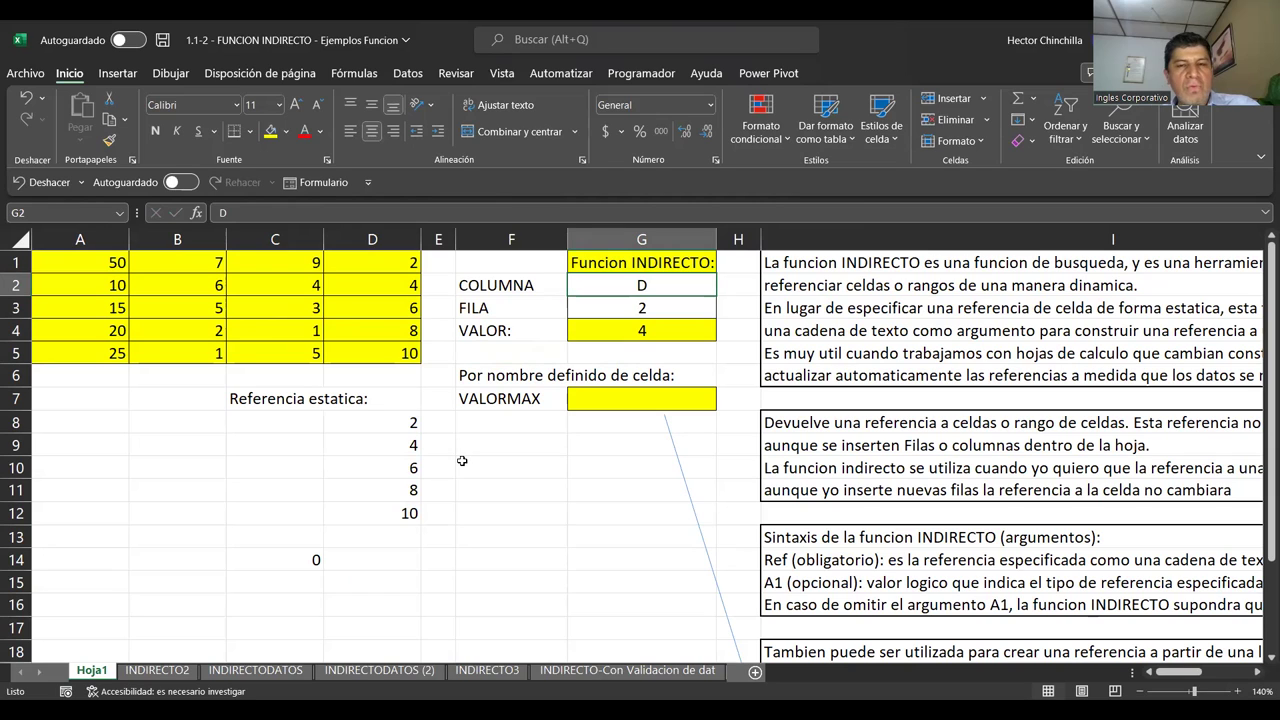
type("C")
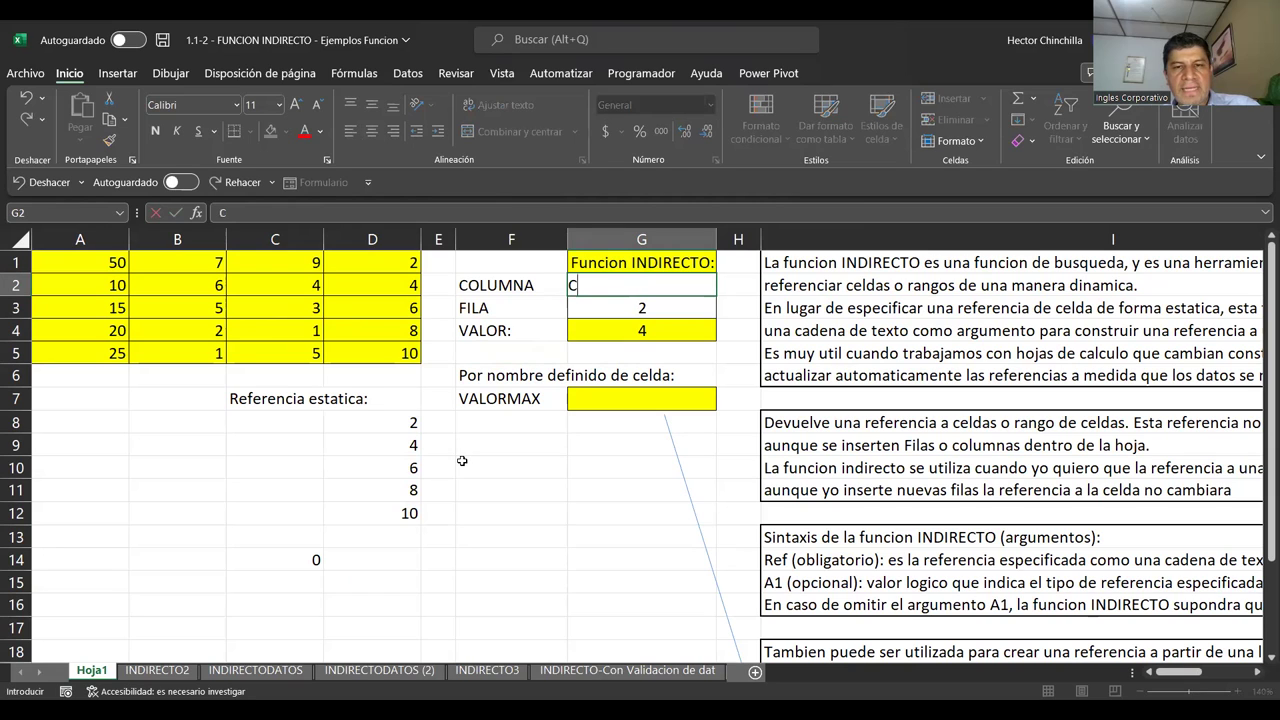
key("Return")
type("3")
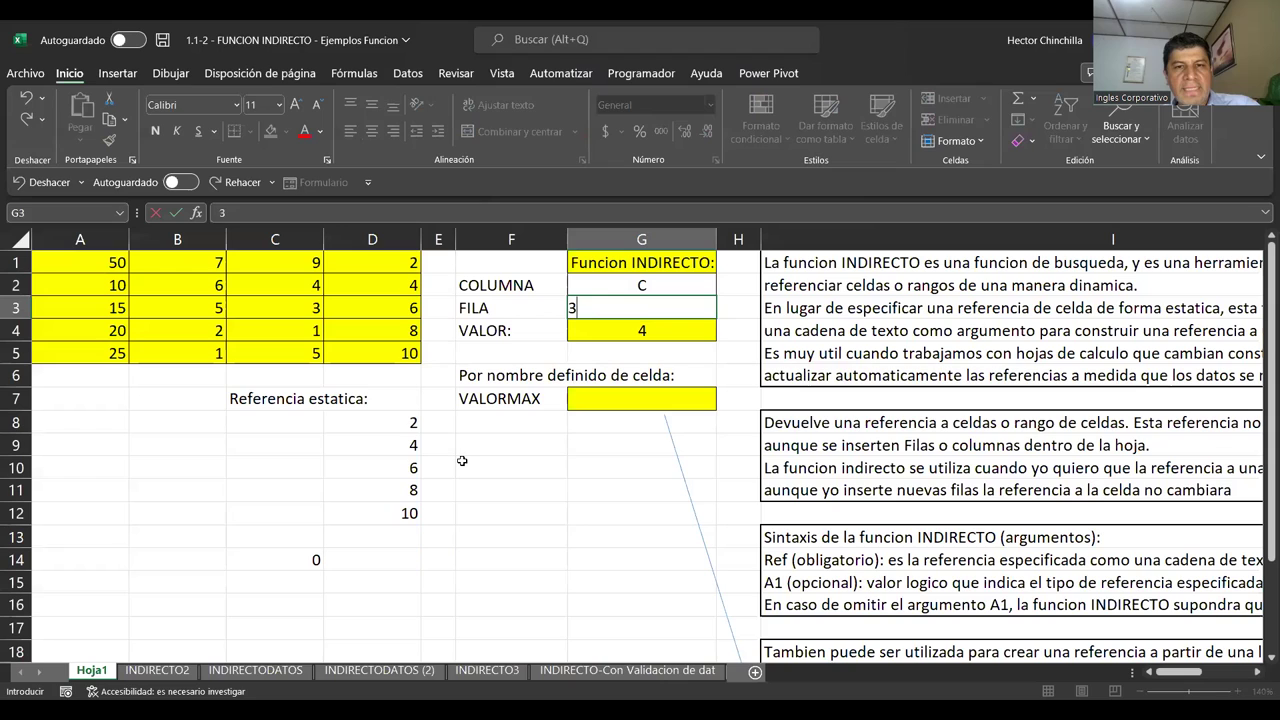
key("Return")
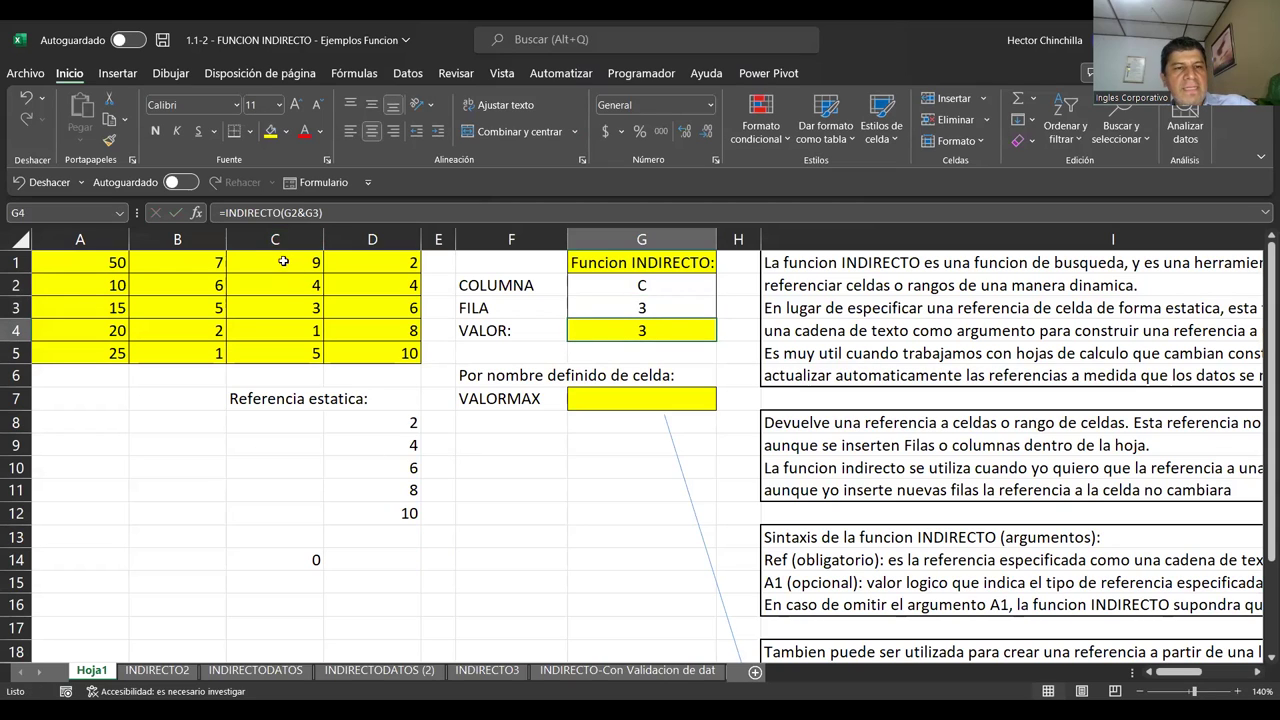
left_click(293, 308)
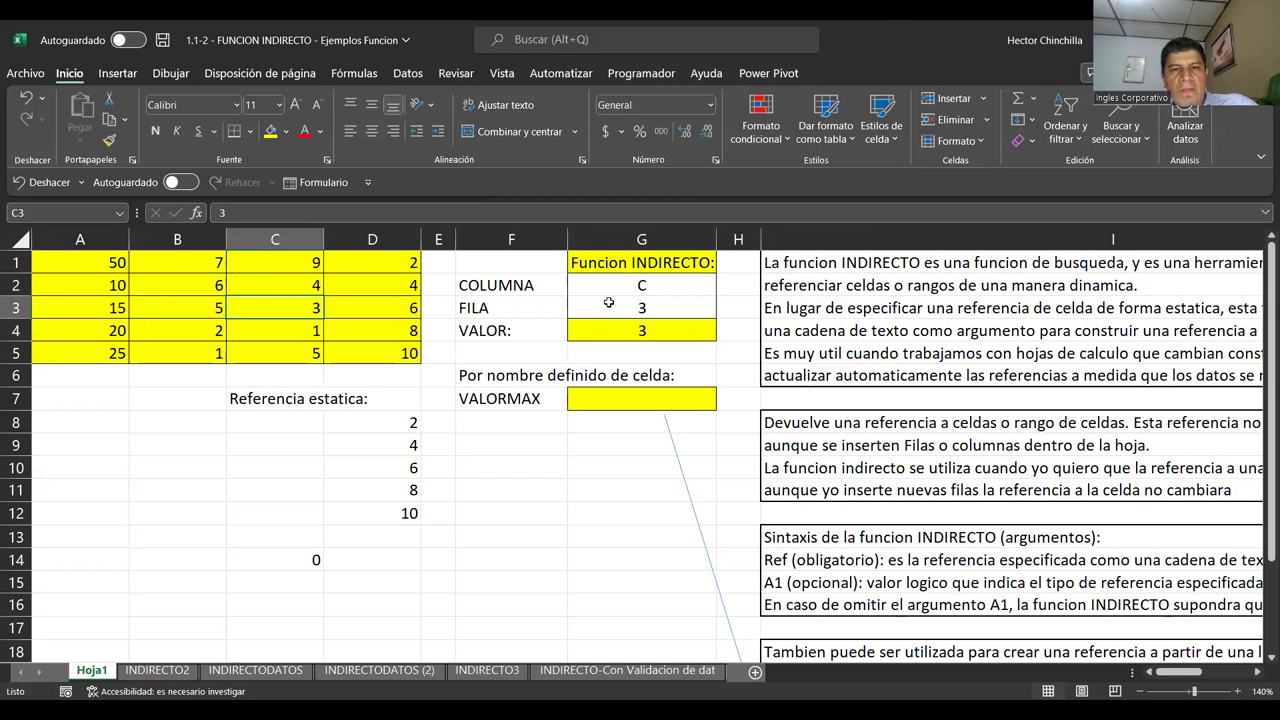
Change G2 to b and G3 to 5 so G4 returns B5's value, 1
left_click(610, 287)
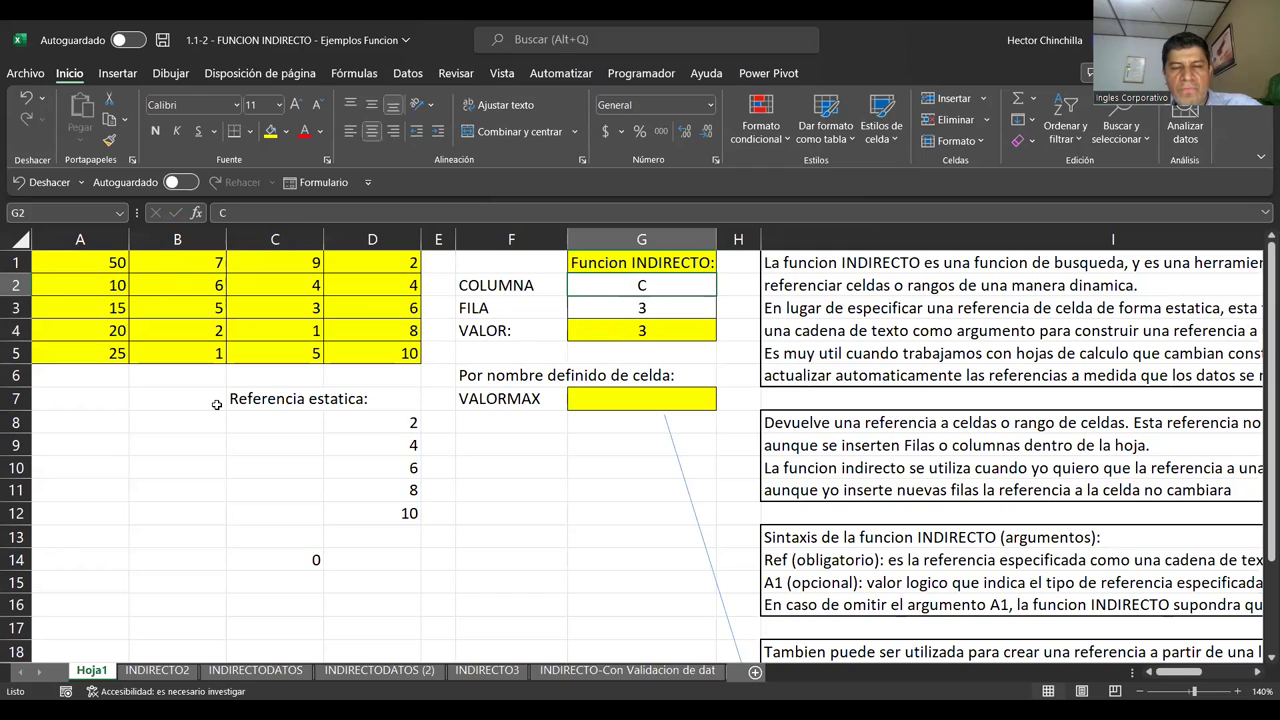
type("b")
key("Return")
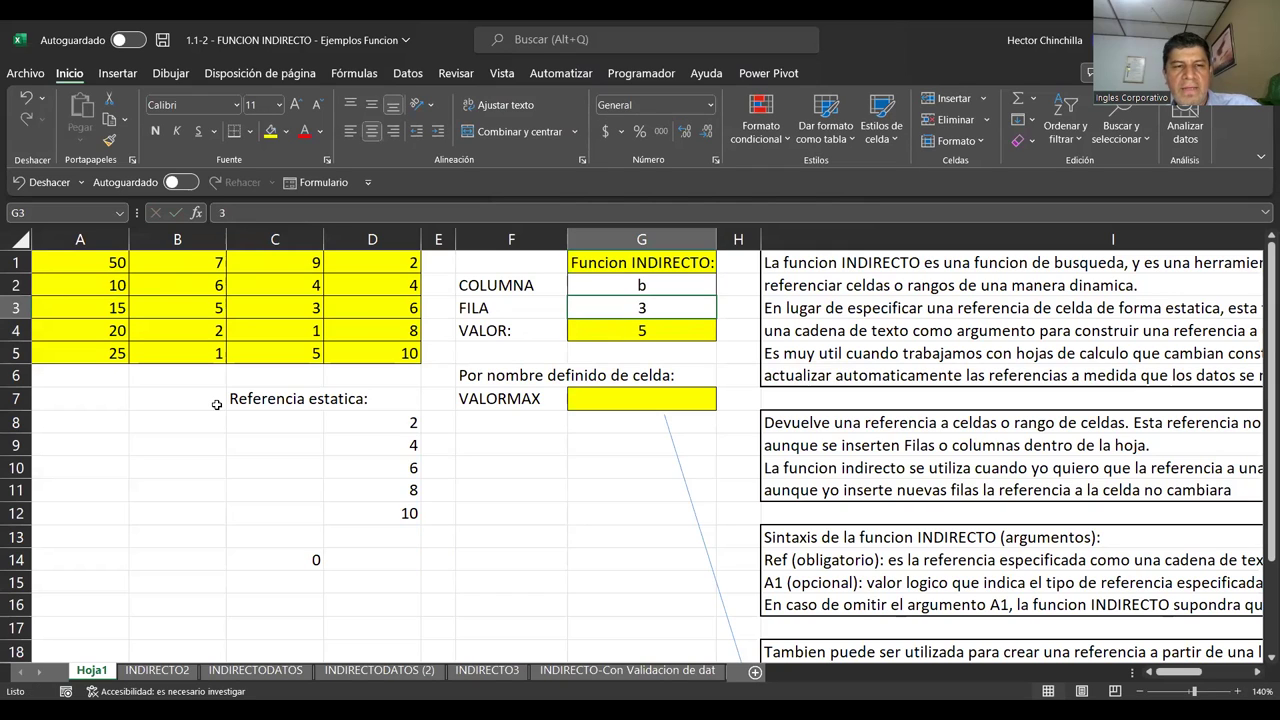
type("5")
key("Return")
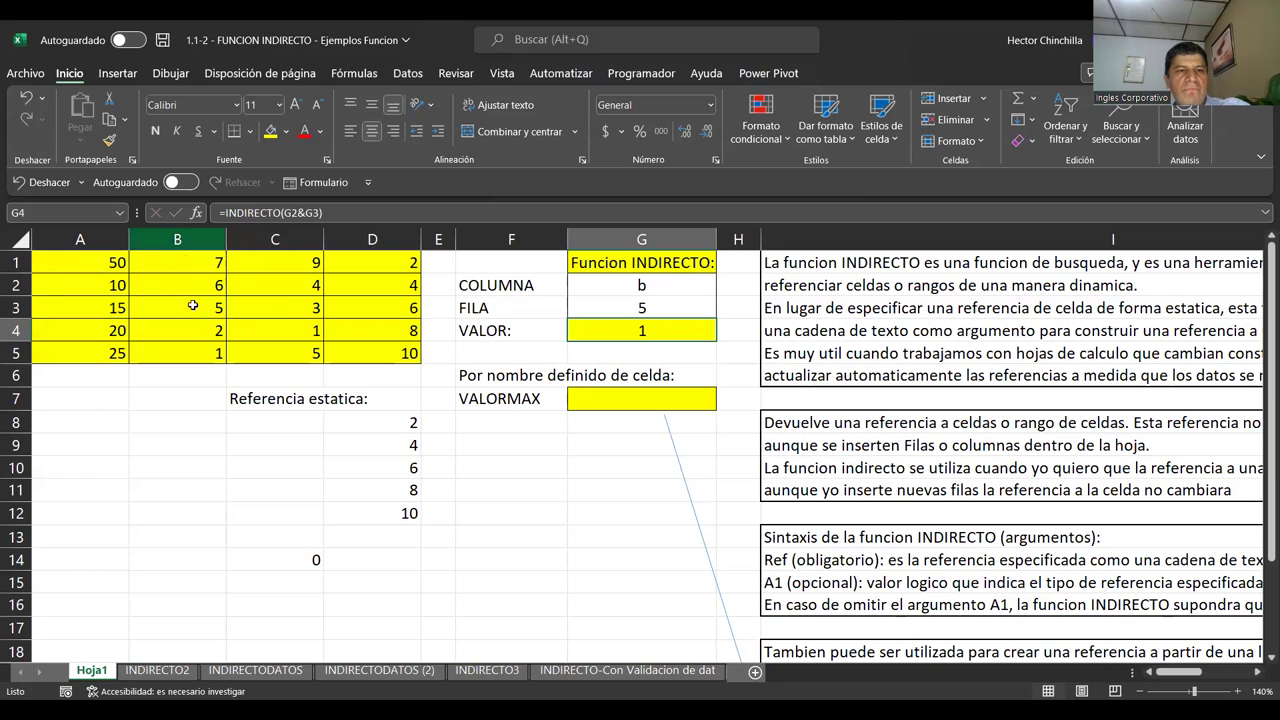
left_click(166, 358)
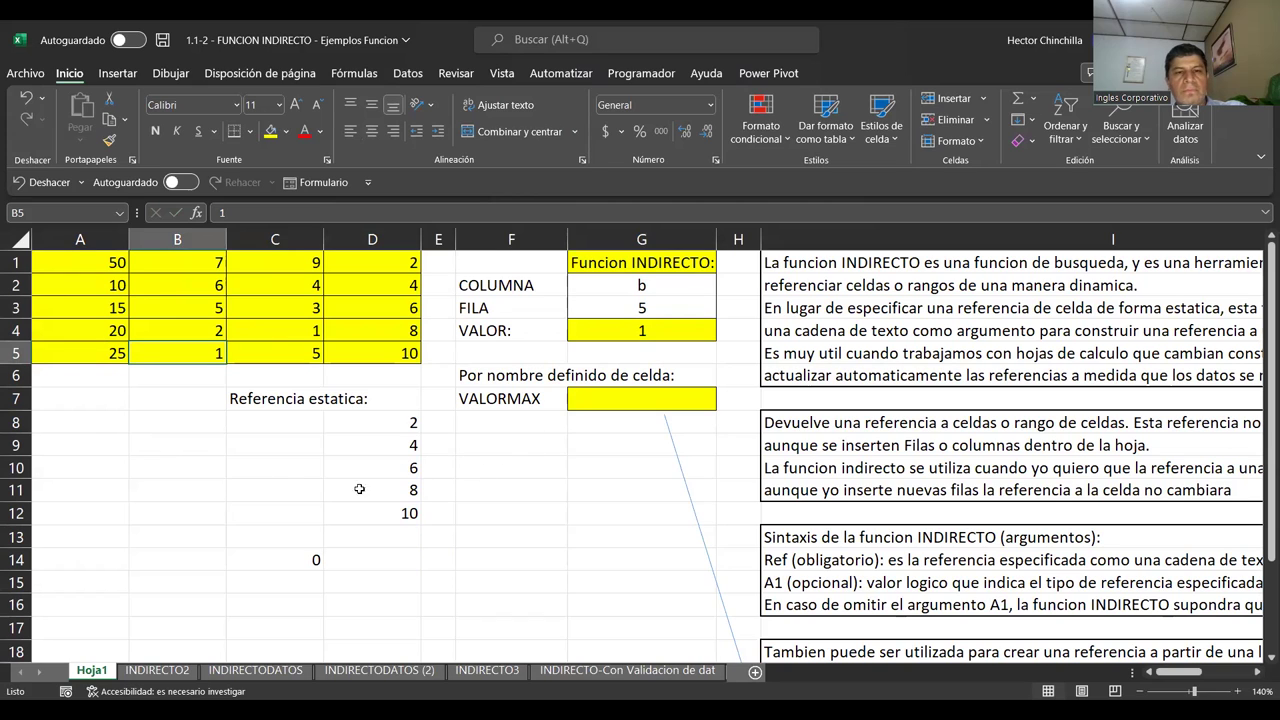
left_click(282, 467)
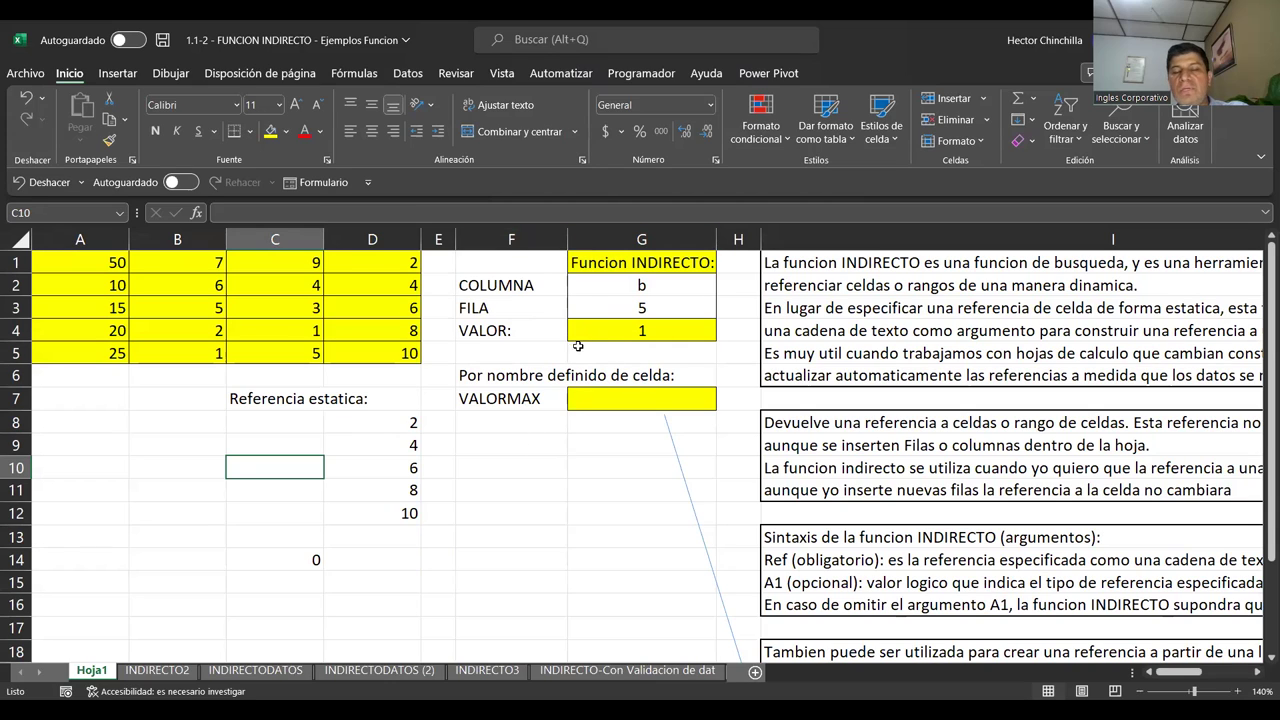
left_click(548, 332)
left_click(588, 330)
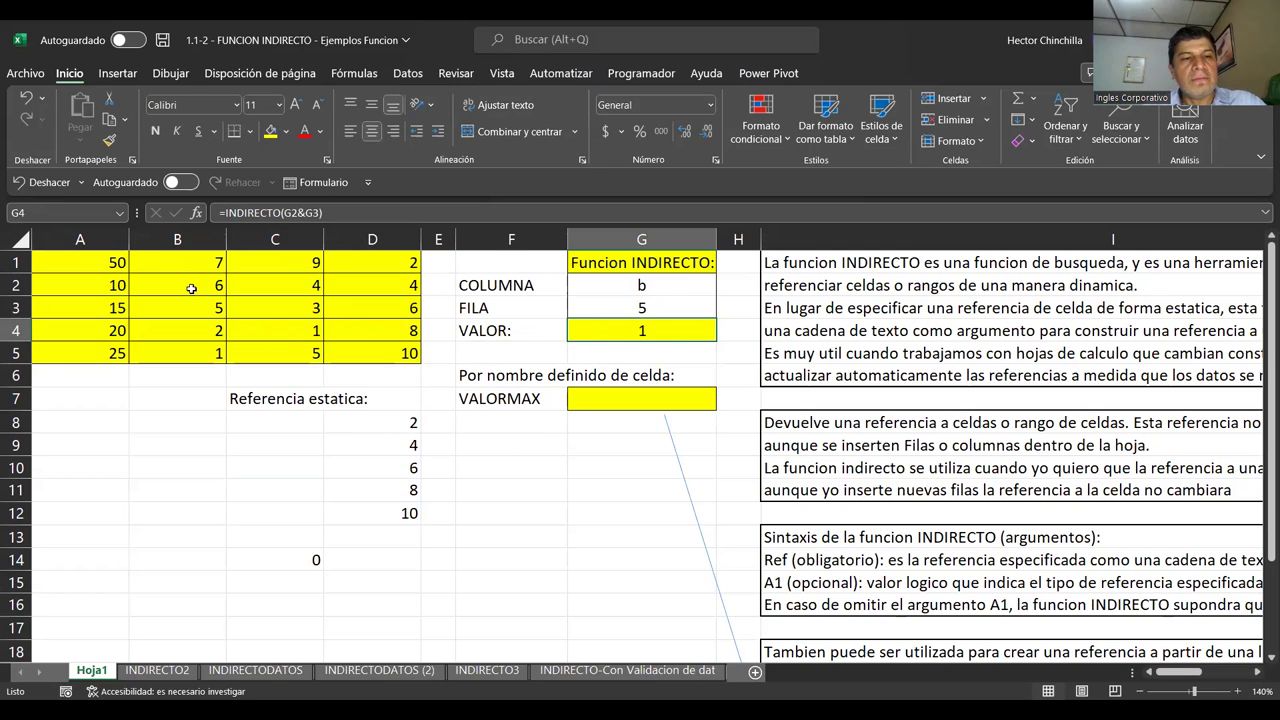
left_click(94, 264)
left_click_drag(122, 263, 124, 348)
left_click(170, 408)
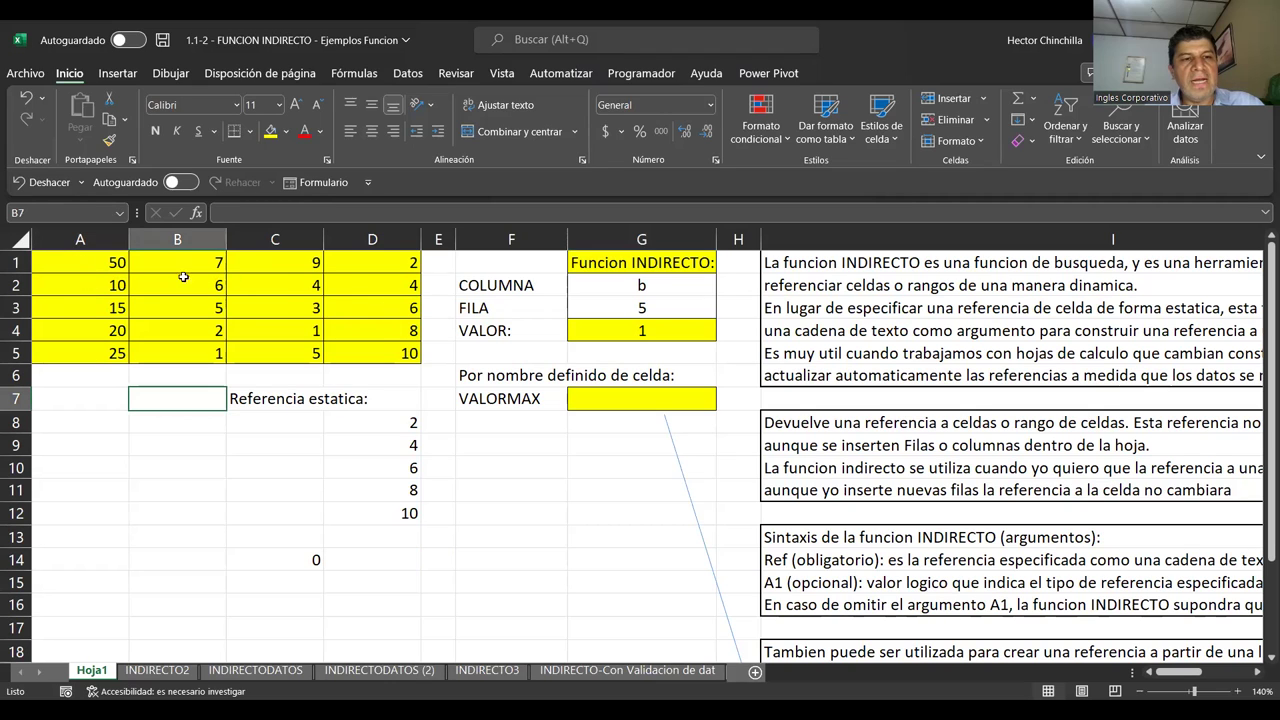
left_click_drag(96, 262, 346, 261)
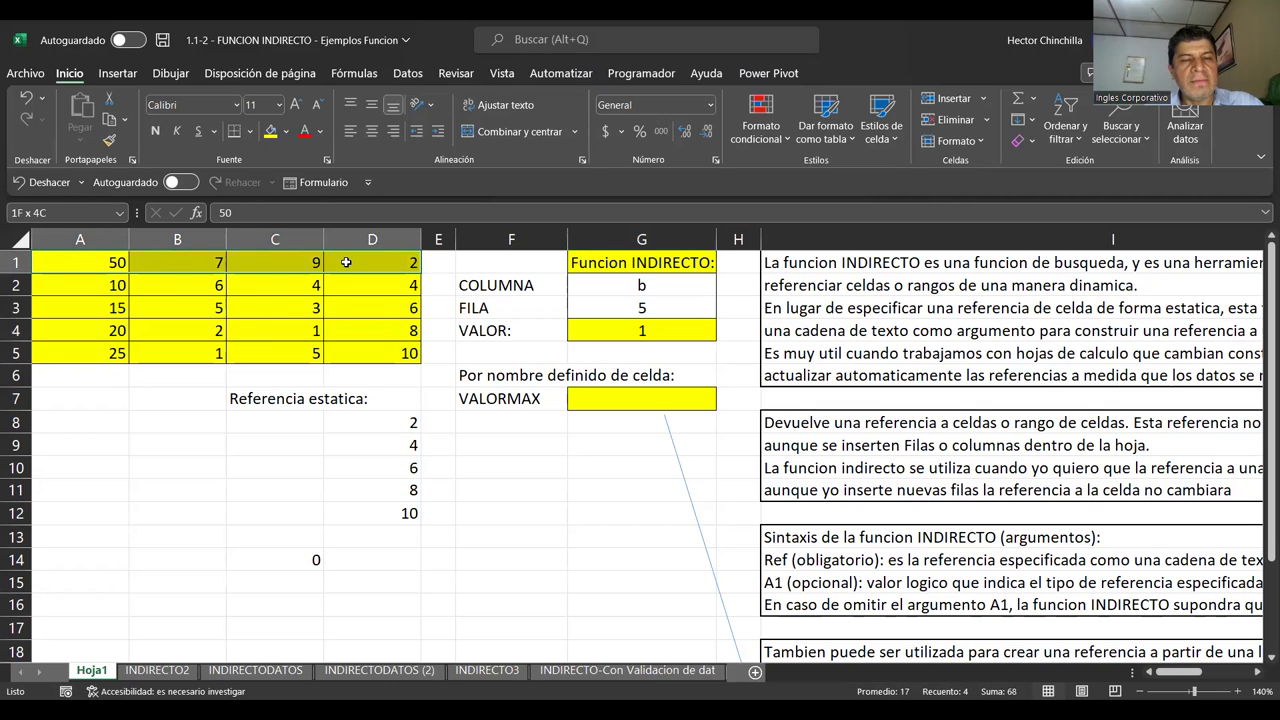
left_click_drag(343, 262, 343, 262)
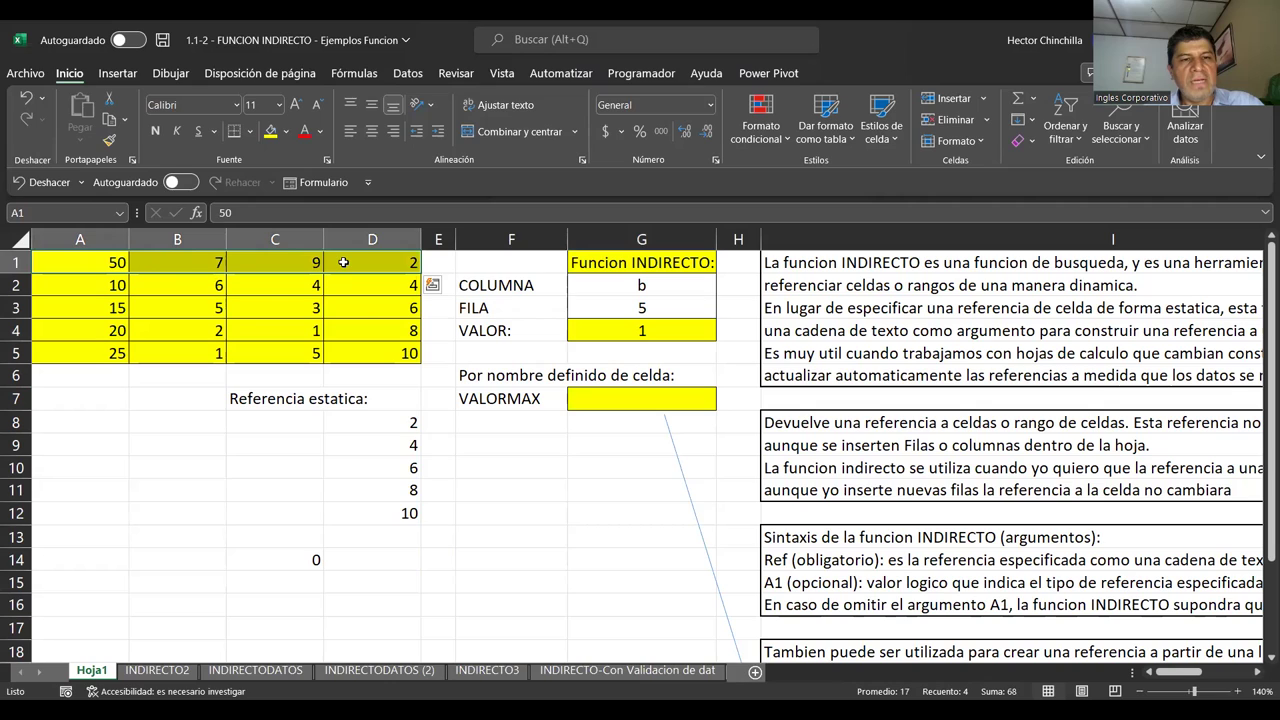
left_click_drag(92, 262, 366, 258)
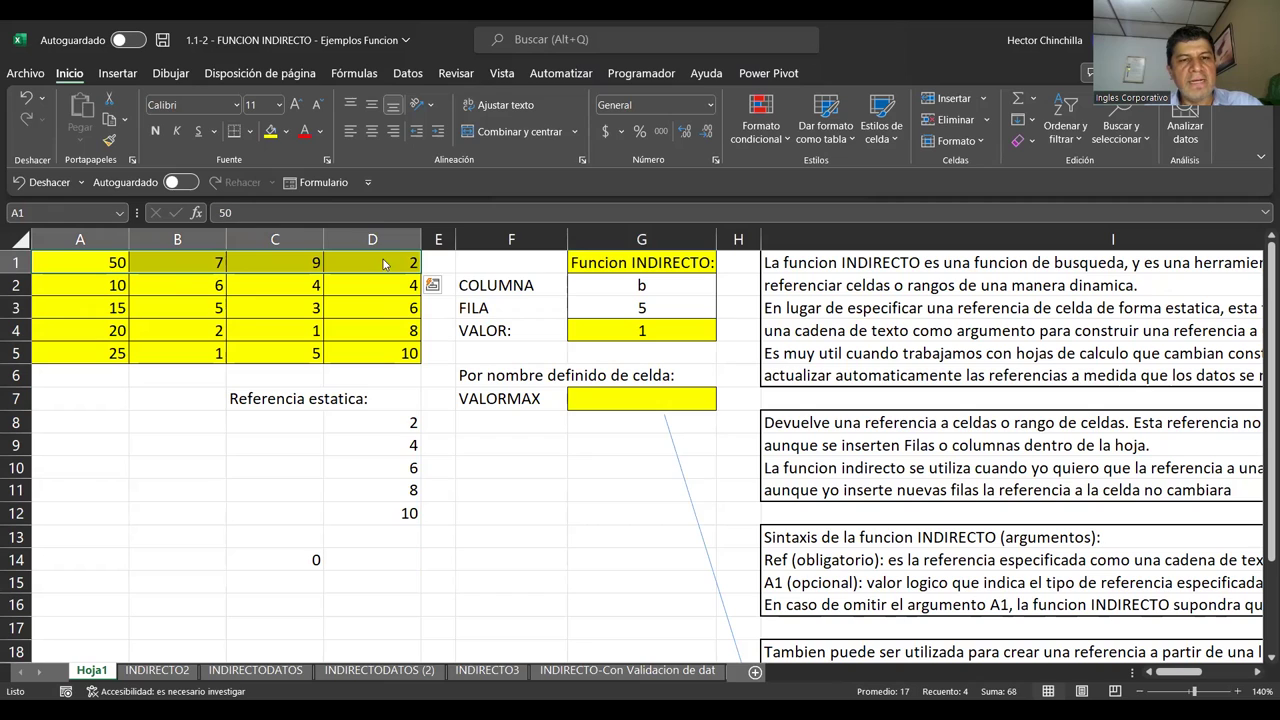
Insert empty cells above the yellow table, shifting existing cells down
right_click(384, 262)
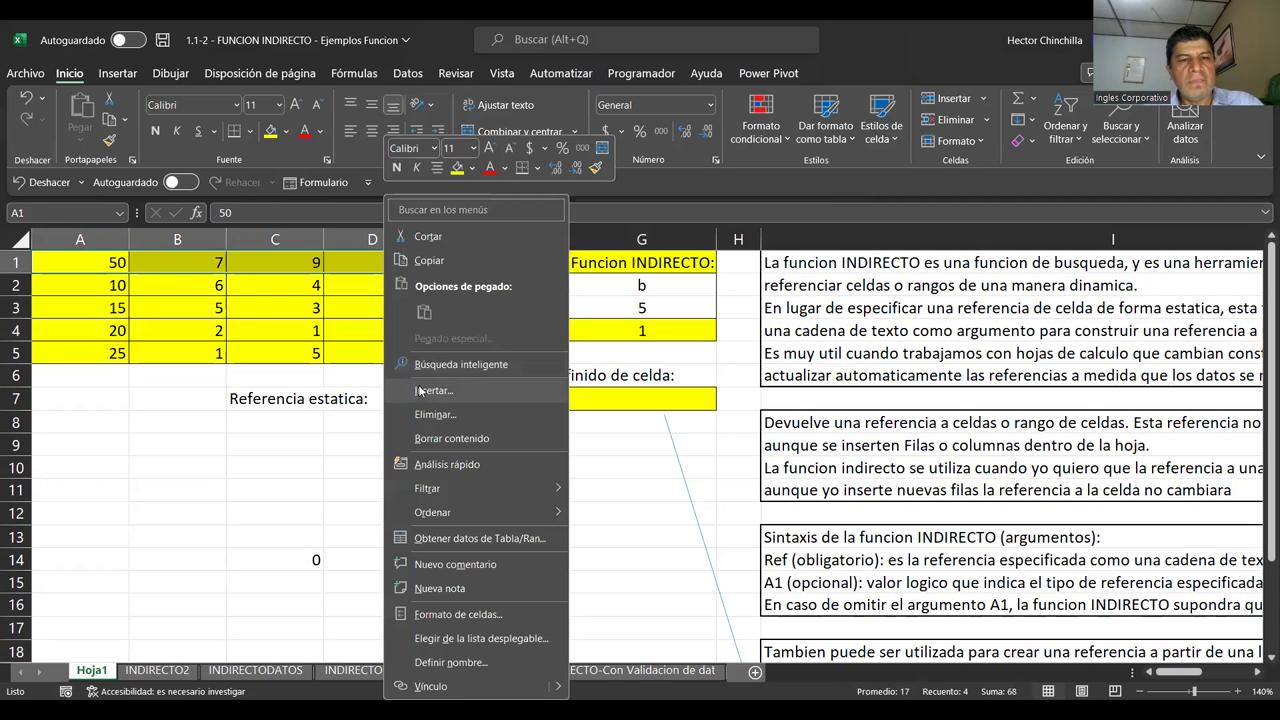
left_click(420, 392)
left_click(420, 406)
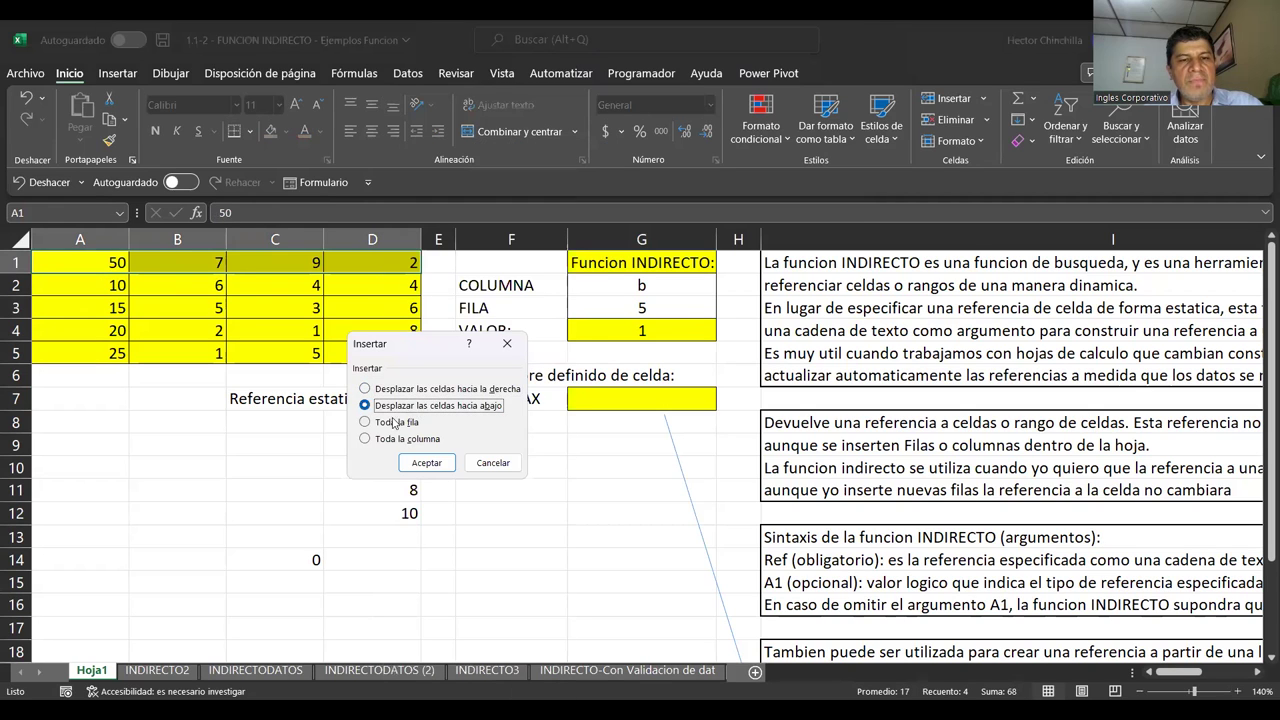
left_click(424, 464)
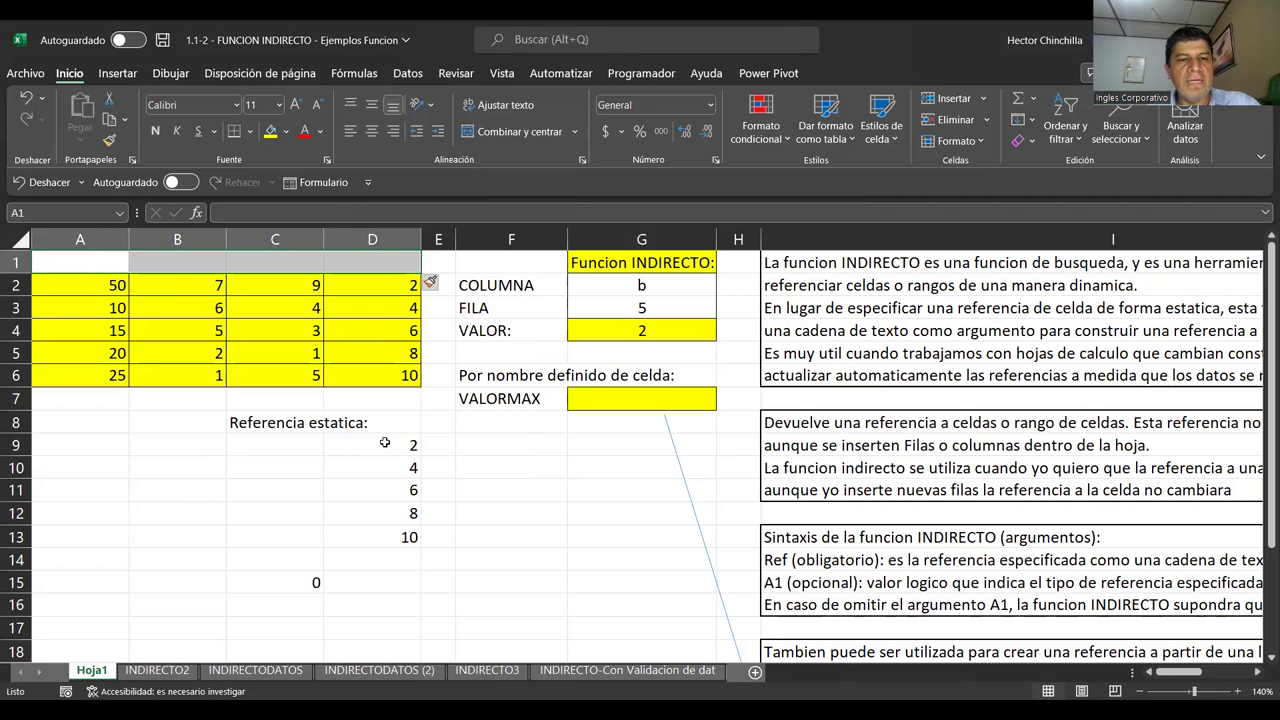
Inspect the shifted static formulas in D9–D11 and G4's INDIRECTO result, now 2
left_click(384, 442)
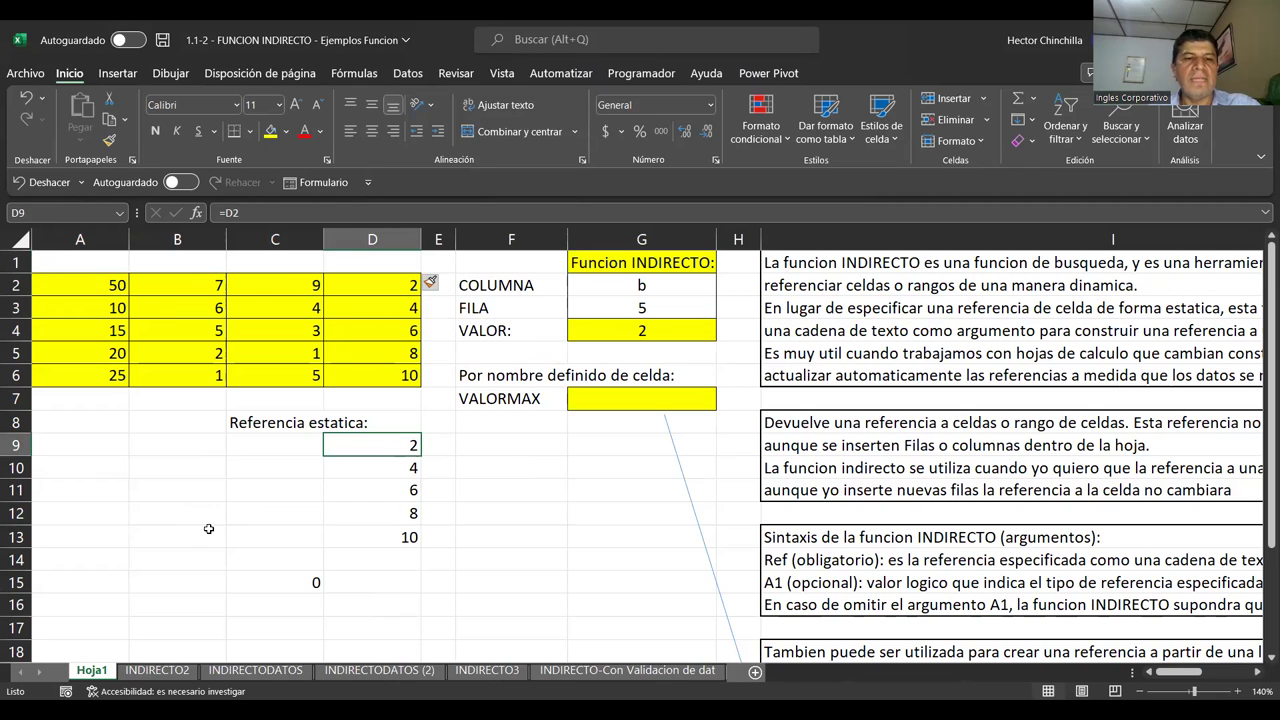
key("Down")
key("Up")
key("Down")
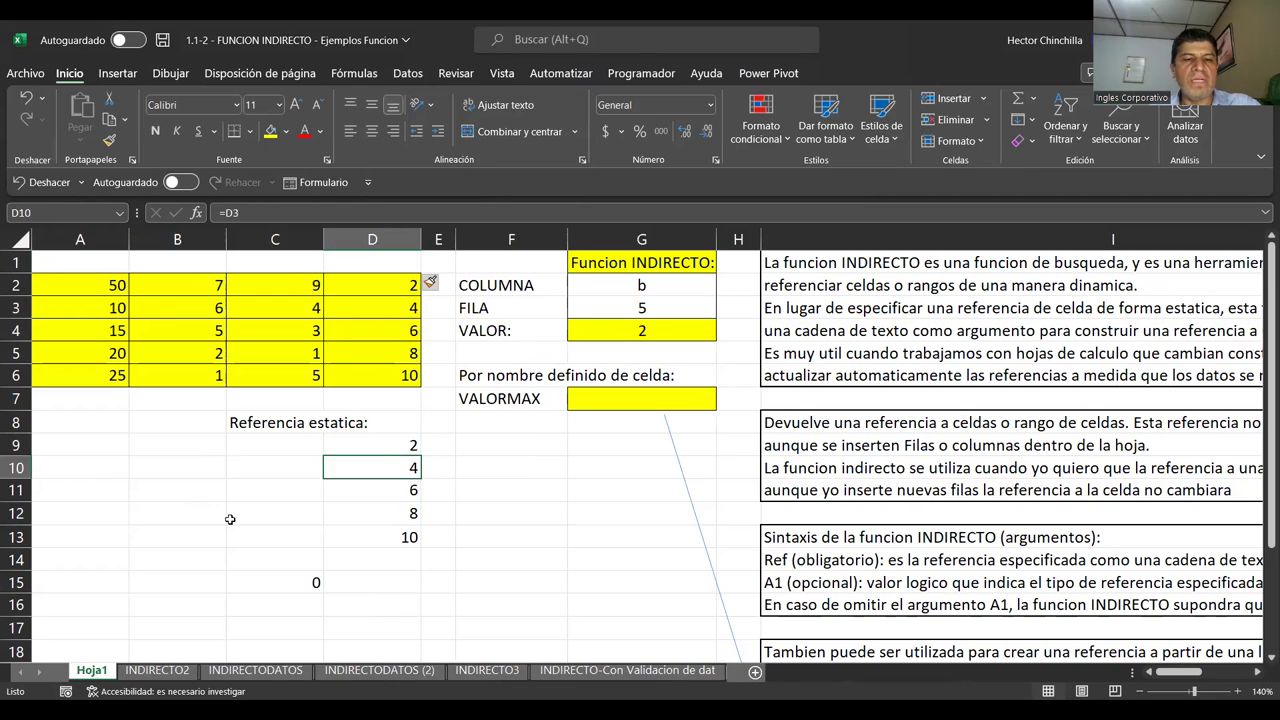
key("Down")
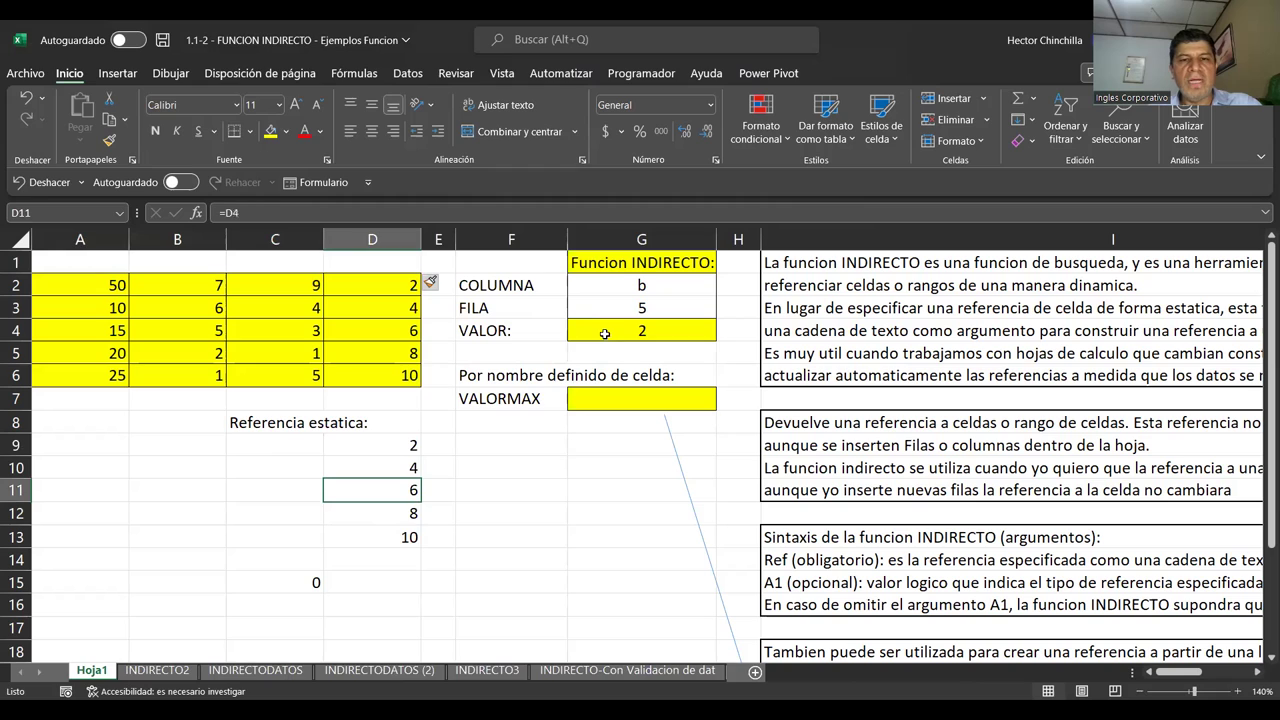
left_click(604, 334)
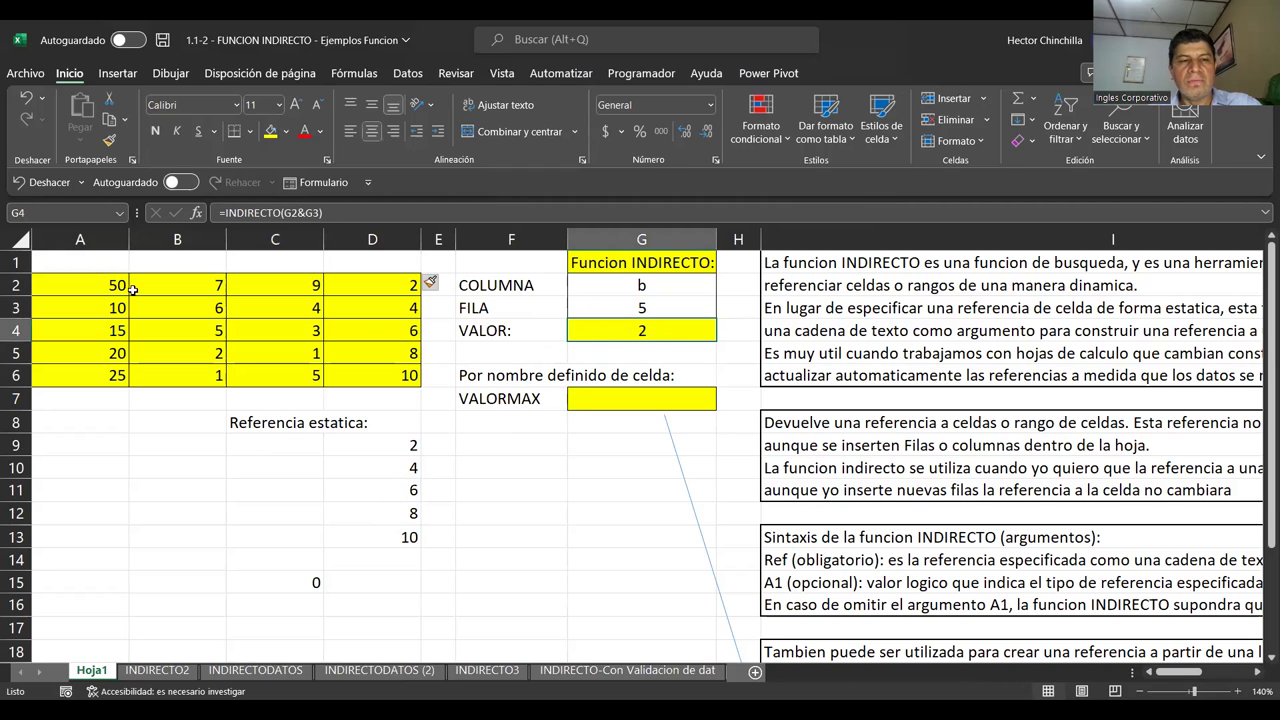
Select A1:D1, the row above the table
left_click(88, 268)
key("shift+Right")
key("shift+Right")
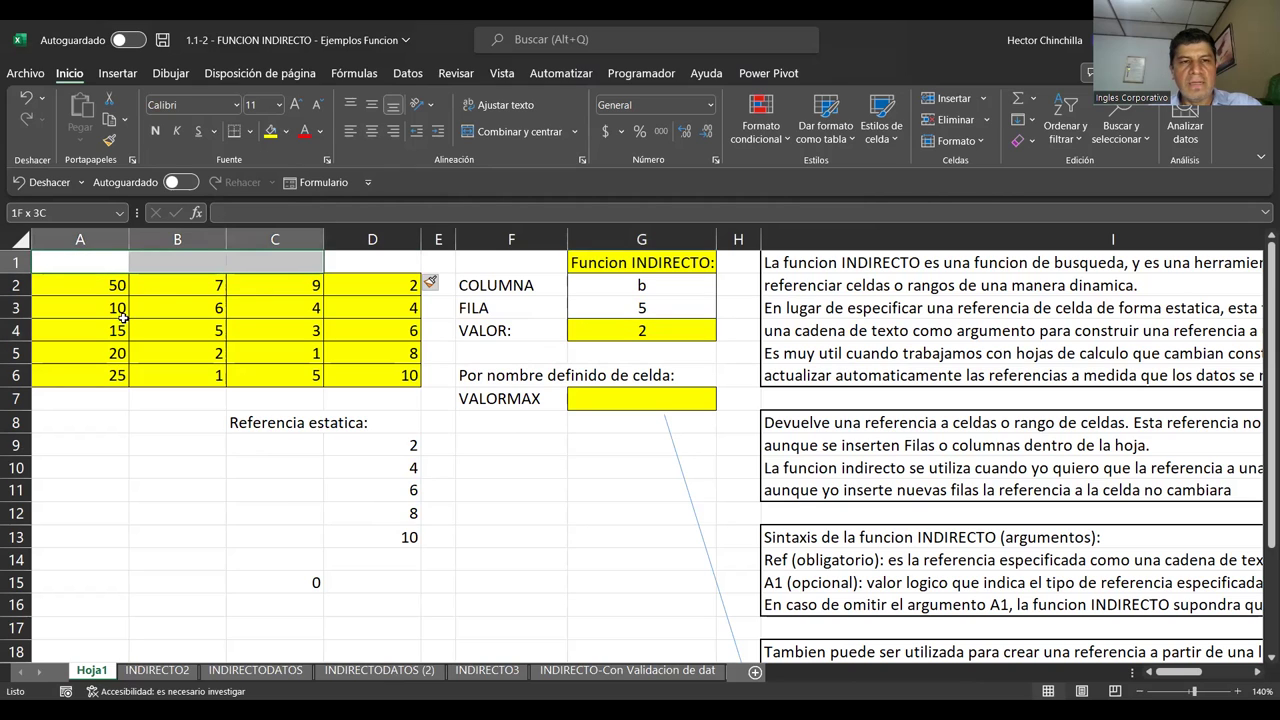
key("shift+Right")
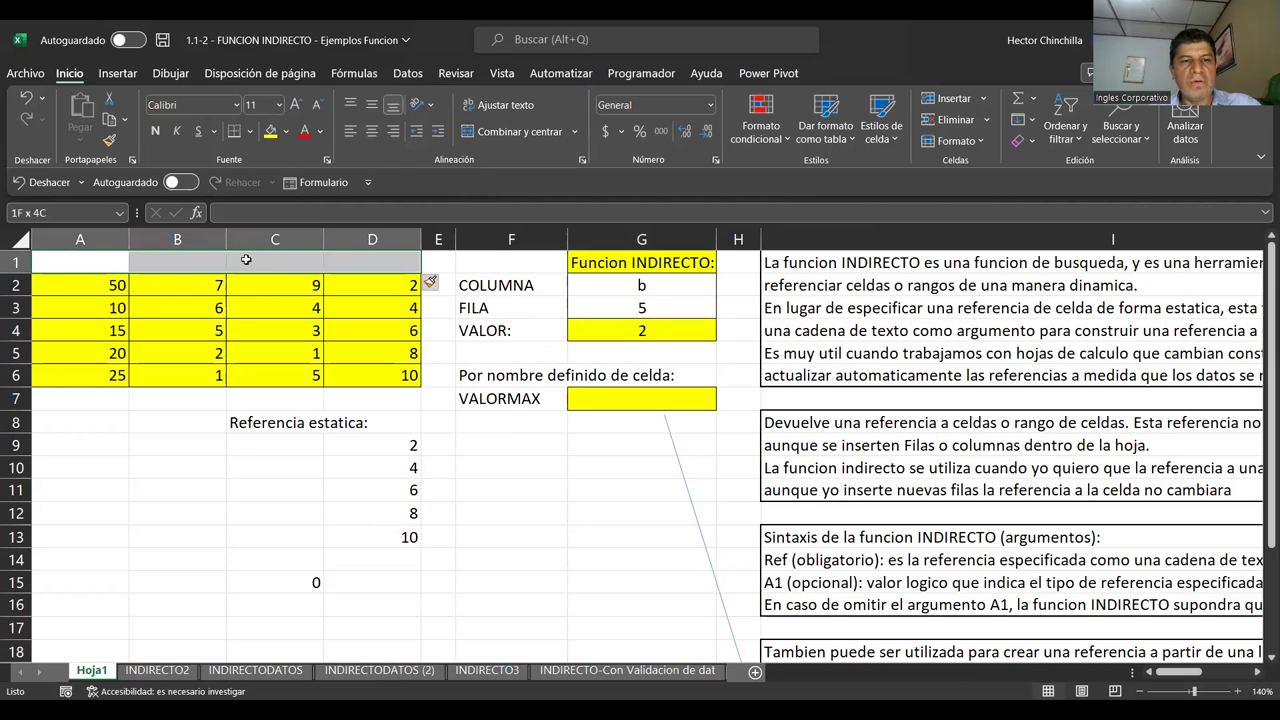
right_click(246, 272)
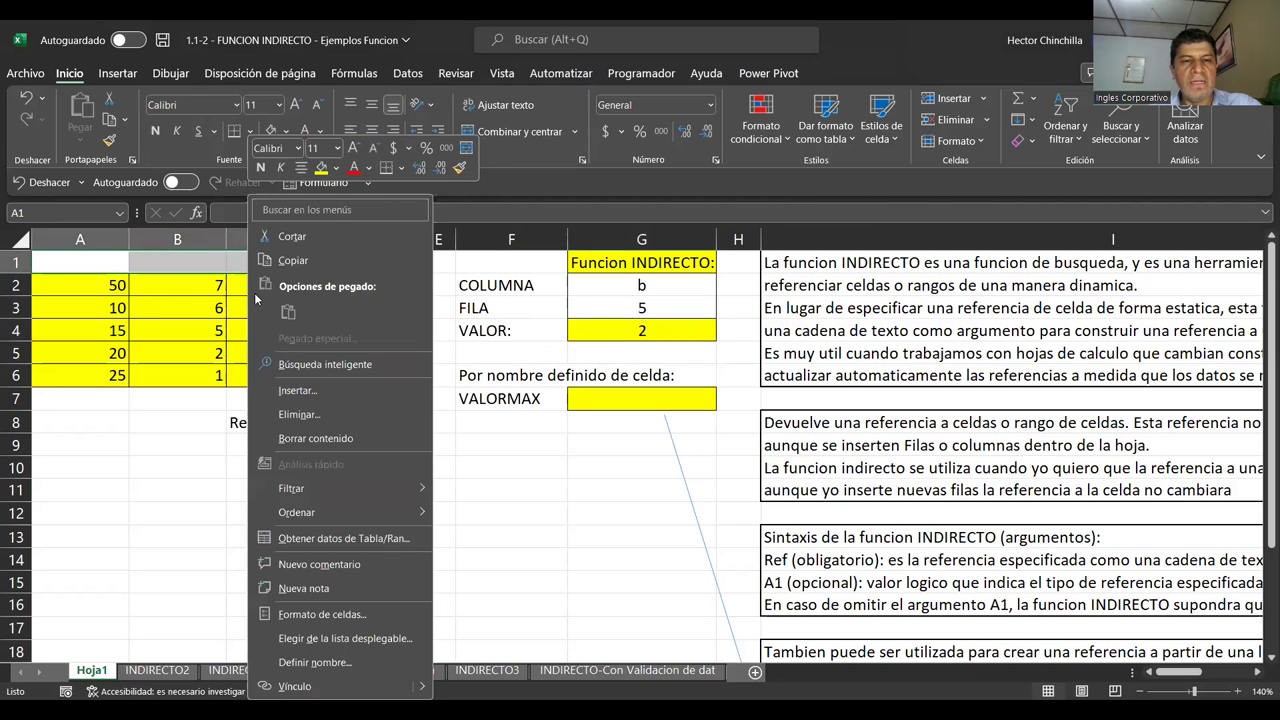
left_click(297, 390)
left_click(266, 406)
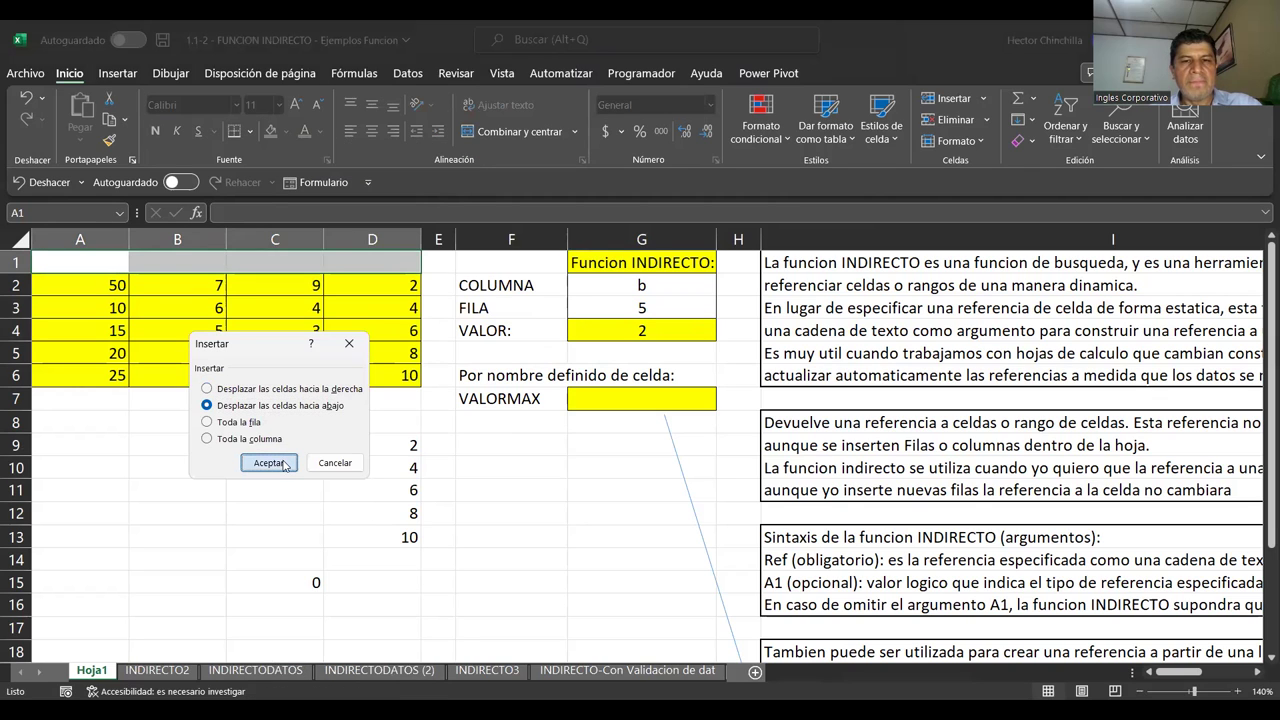
left_click(285, 462)
left_click(363, 290)
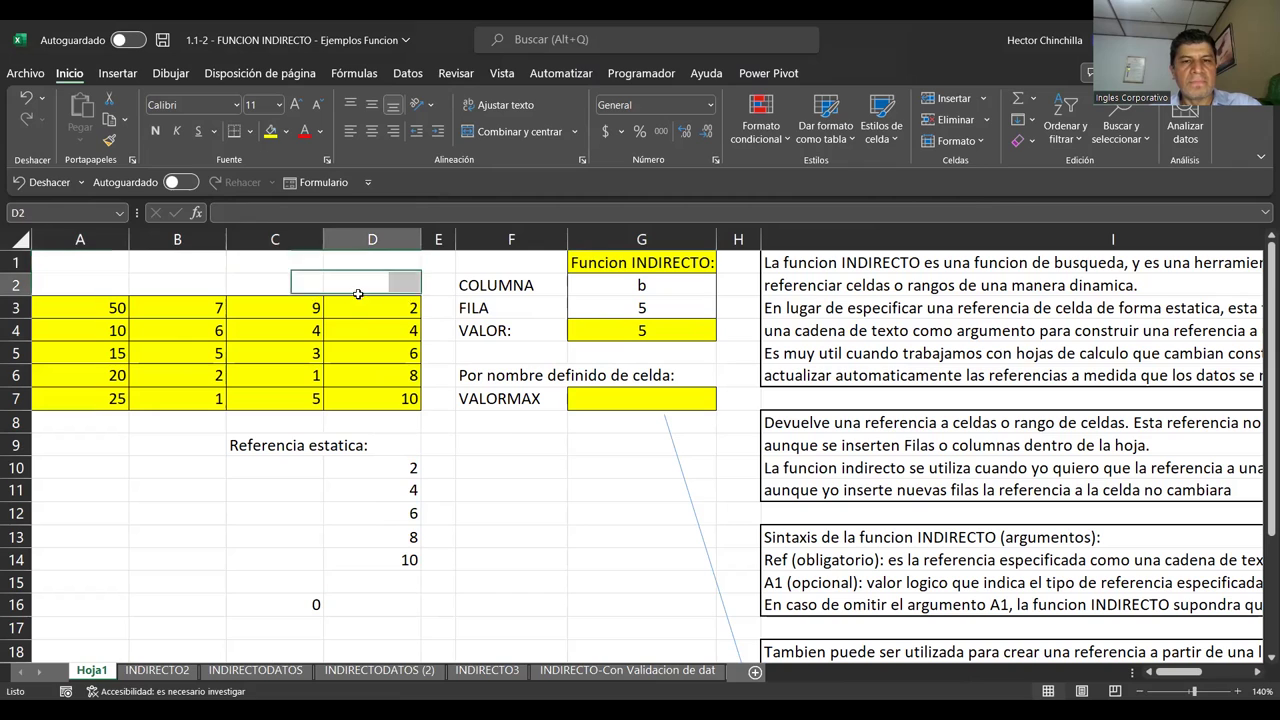
left_click(580, 308)
key("Up")
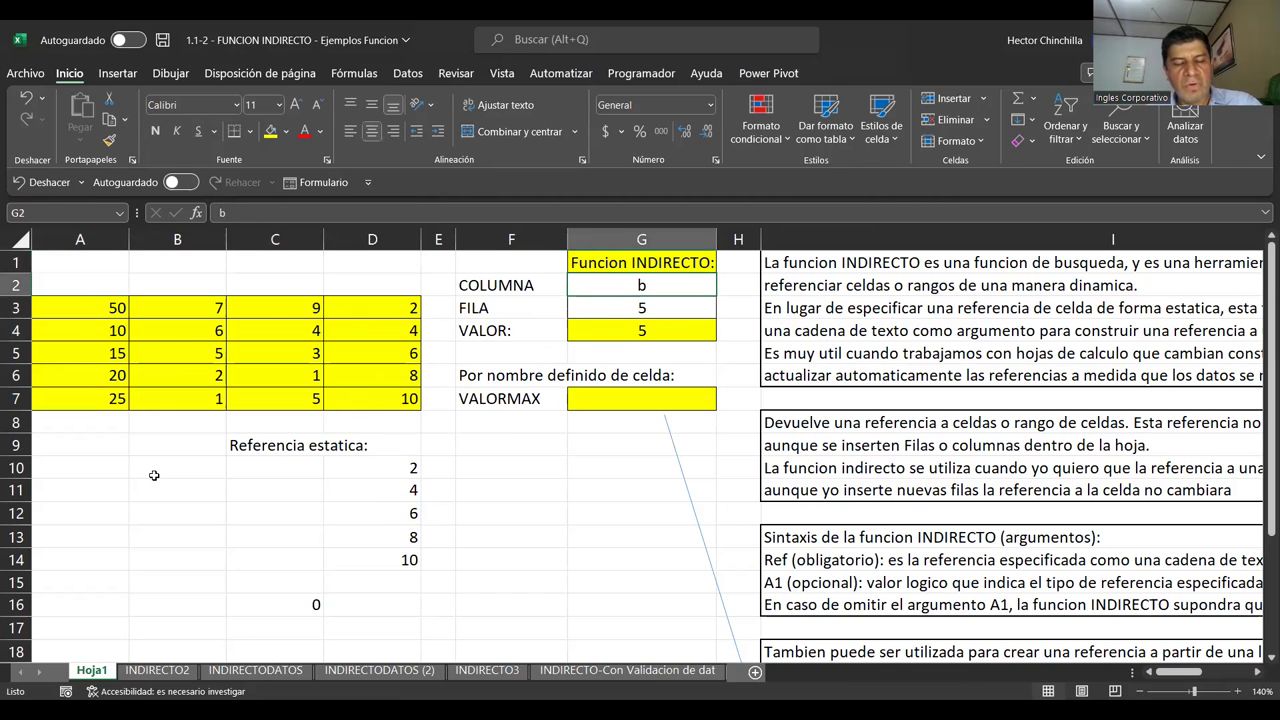
type("d")
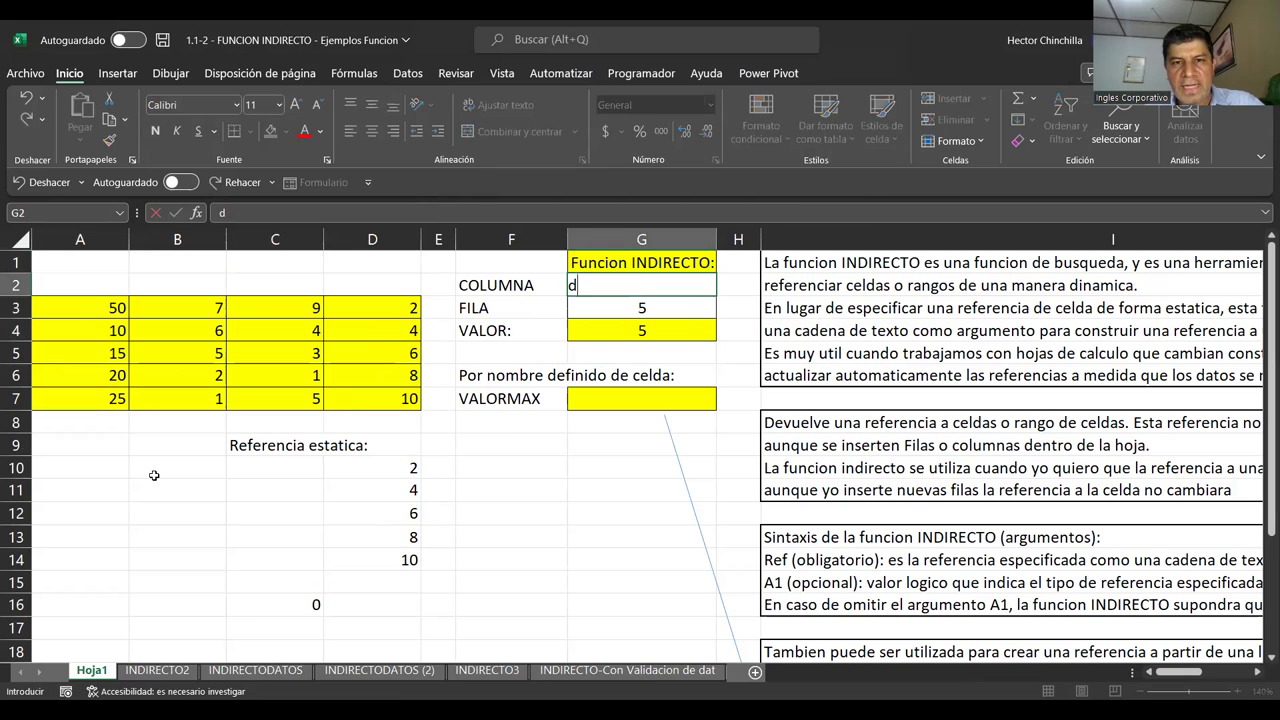
key("Return")
type("2")
key("Return")
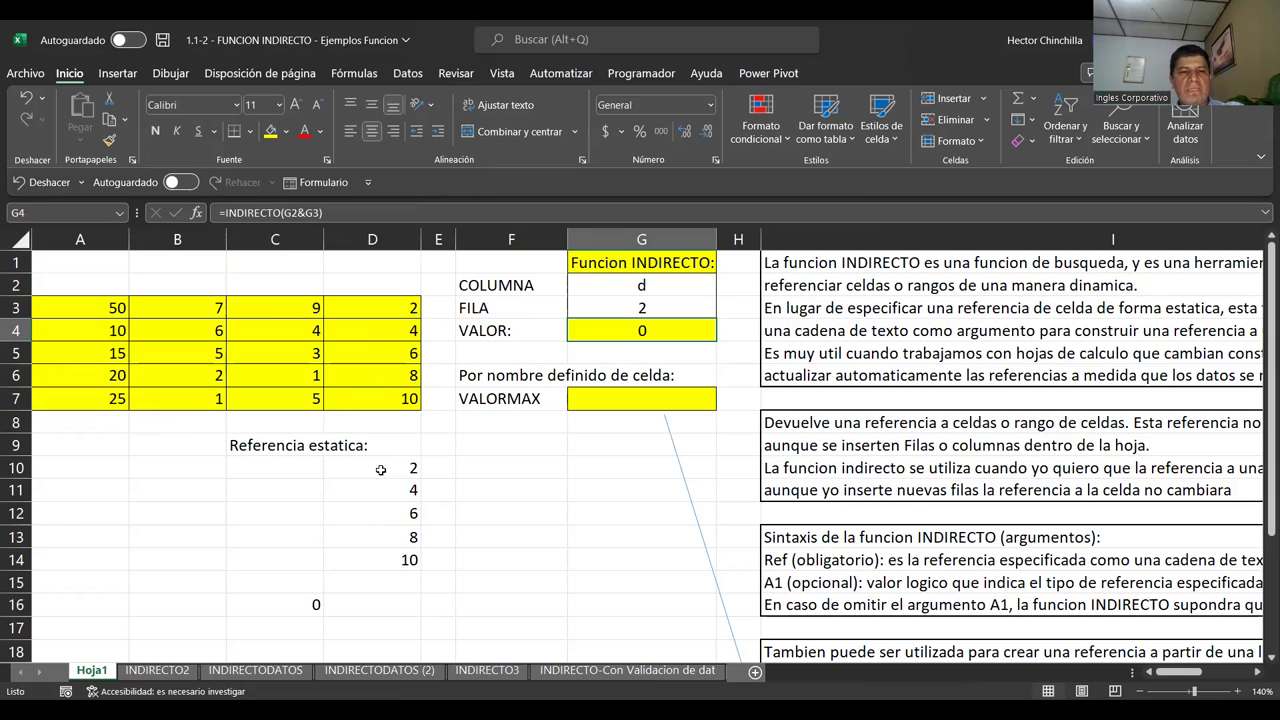
left_click(380, 469)
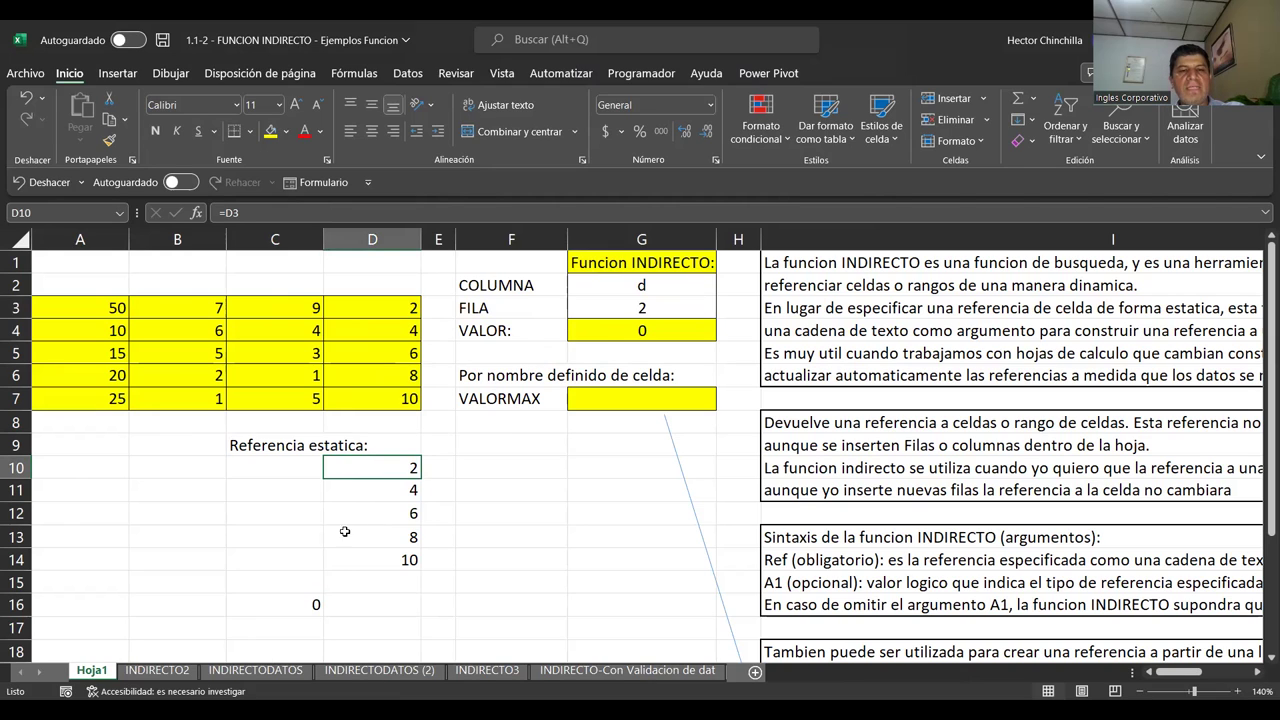
left_click(607, 330)
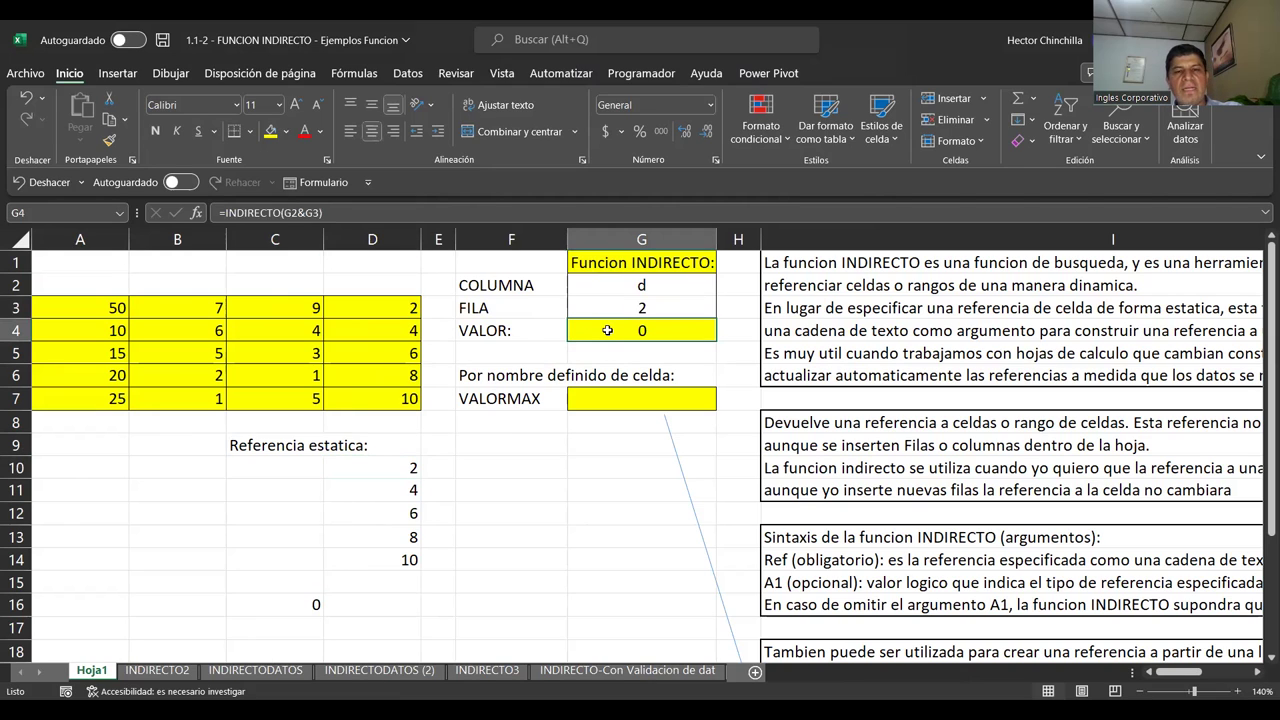
Delete the empty cells A1:D2 above the table, shifting cells up
left_click(377, 285)
left_click(608, 330)
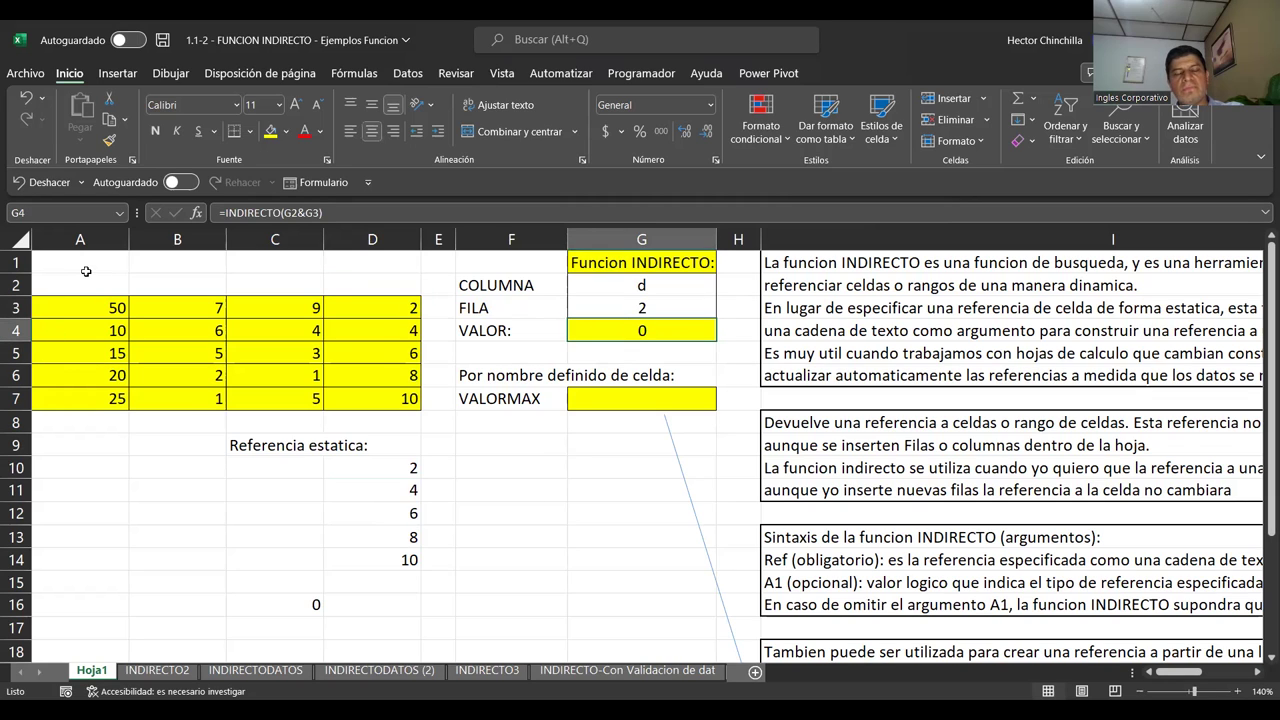
left_click(378, 288)
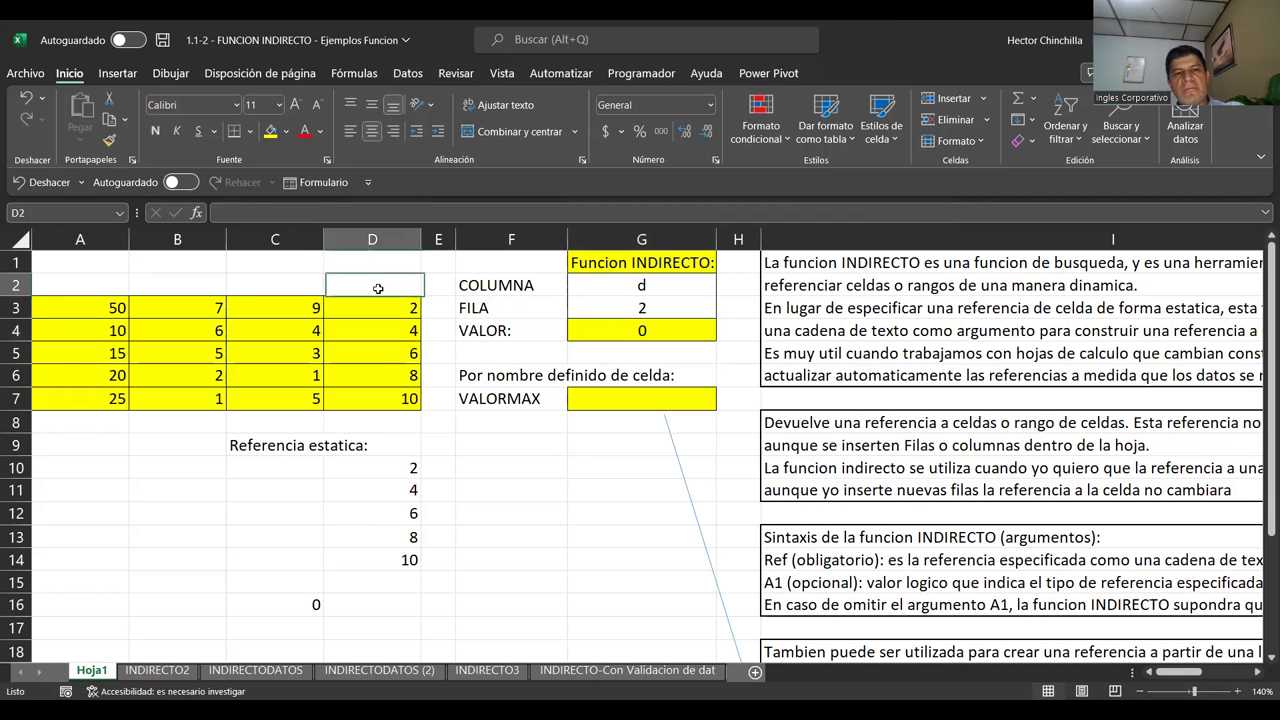
left_click_drag(133, 266, 353, 286)
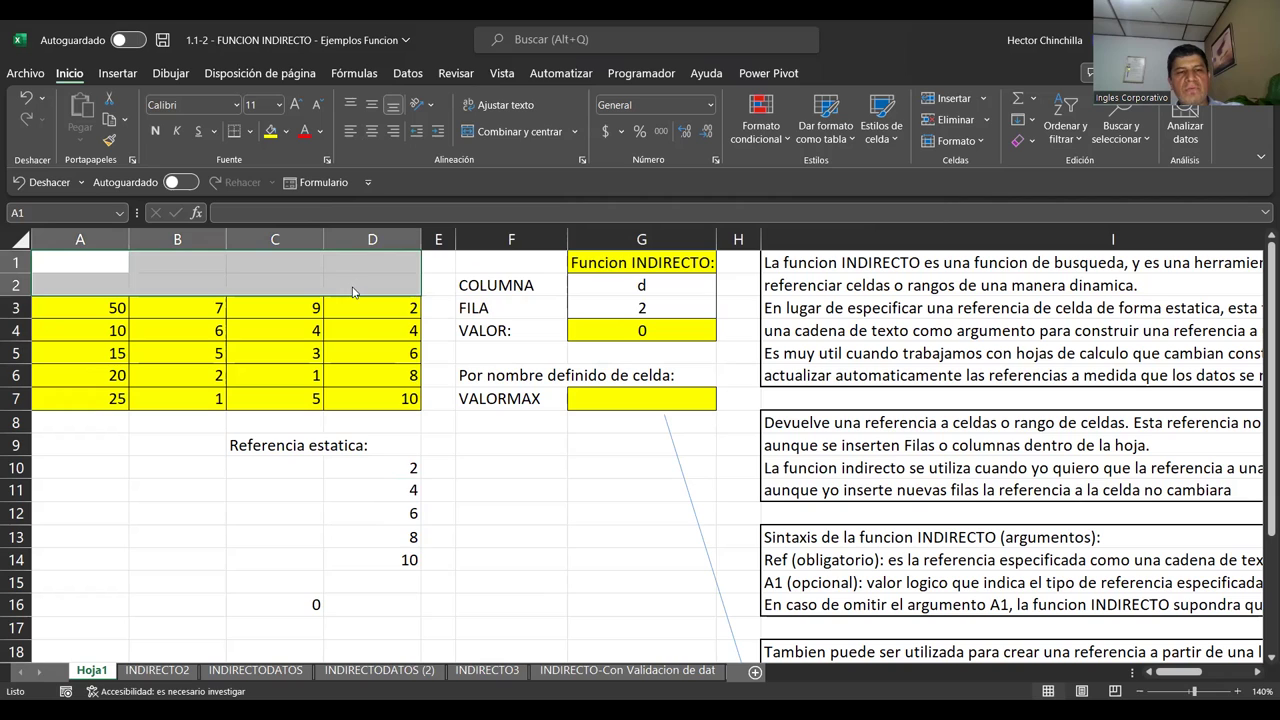
right_click(397, 400)
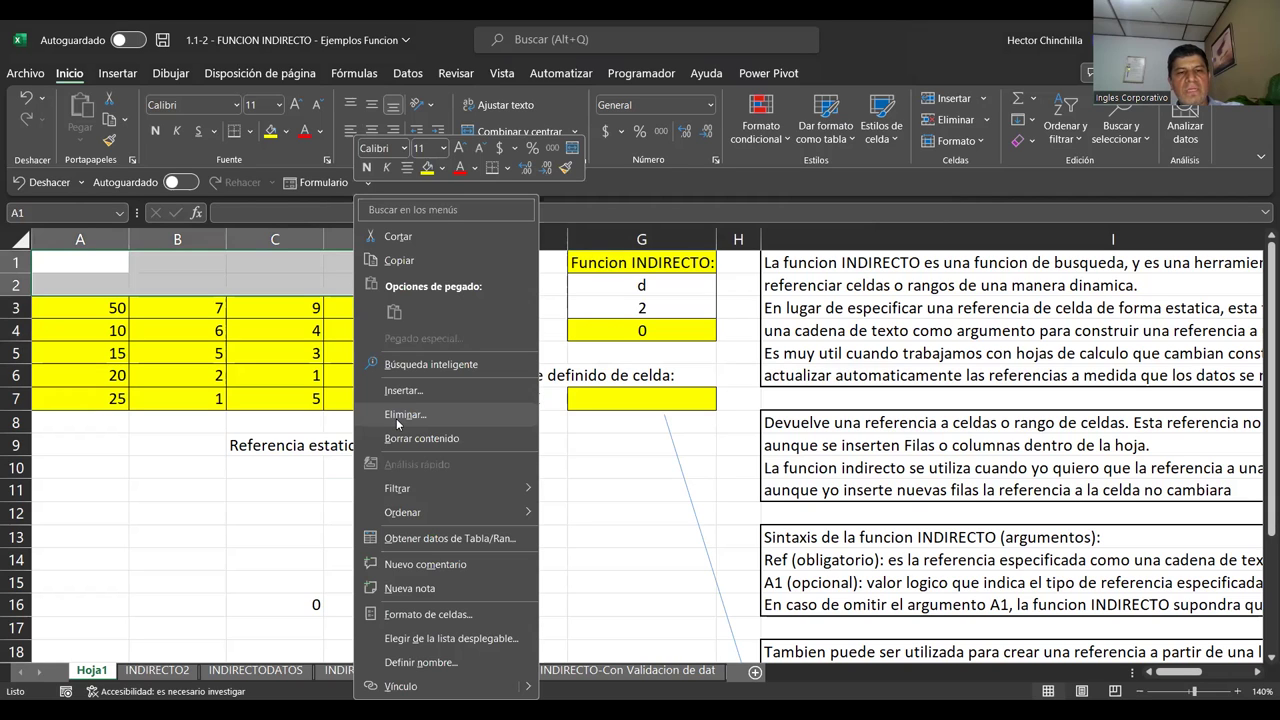
left_click(398, 414)
left_click(386, 434)
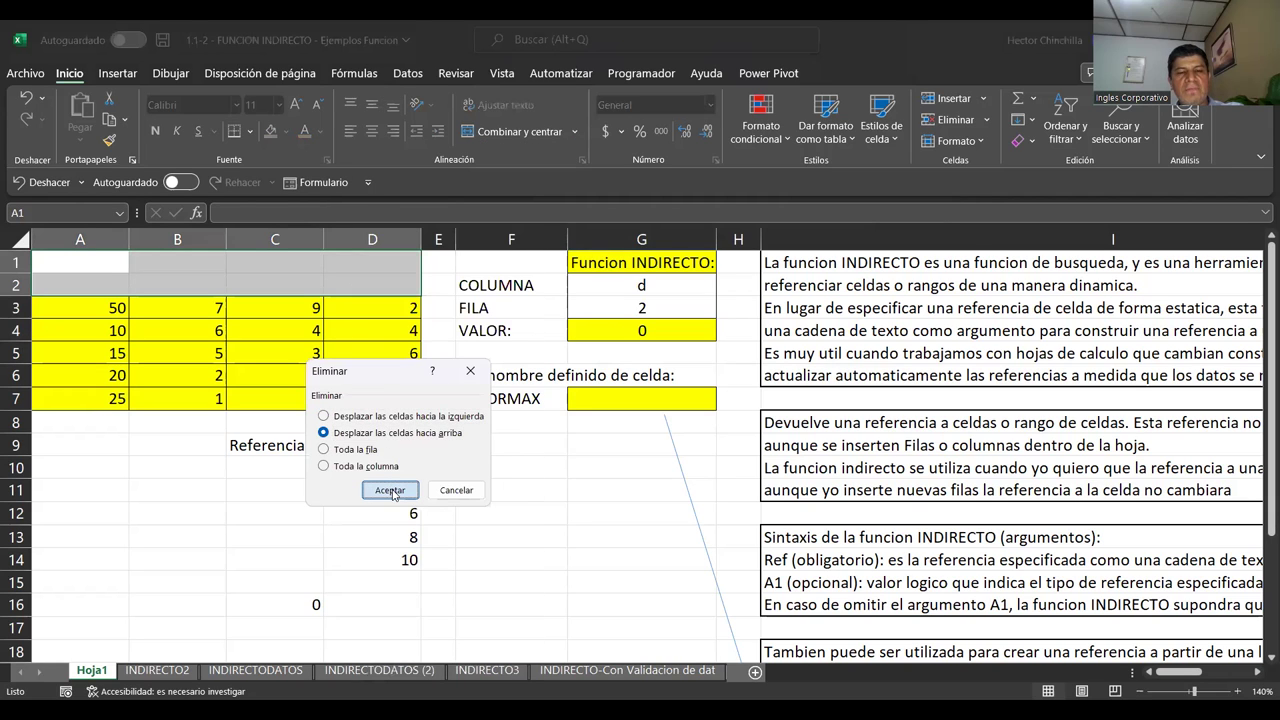
left_click(390, 490)
Confirm D9 reads =D2, D2 holds 4 and G4's INDIRECTO shows 4, then reselect A1:D2
left_click(356, 442)
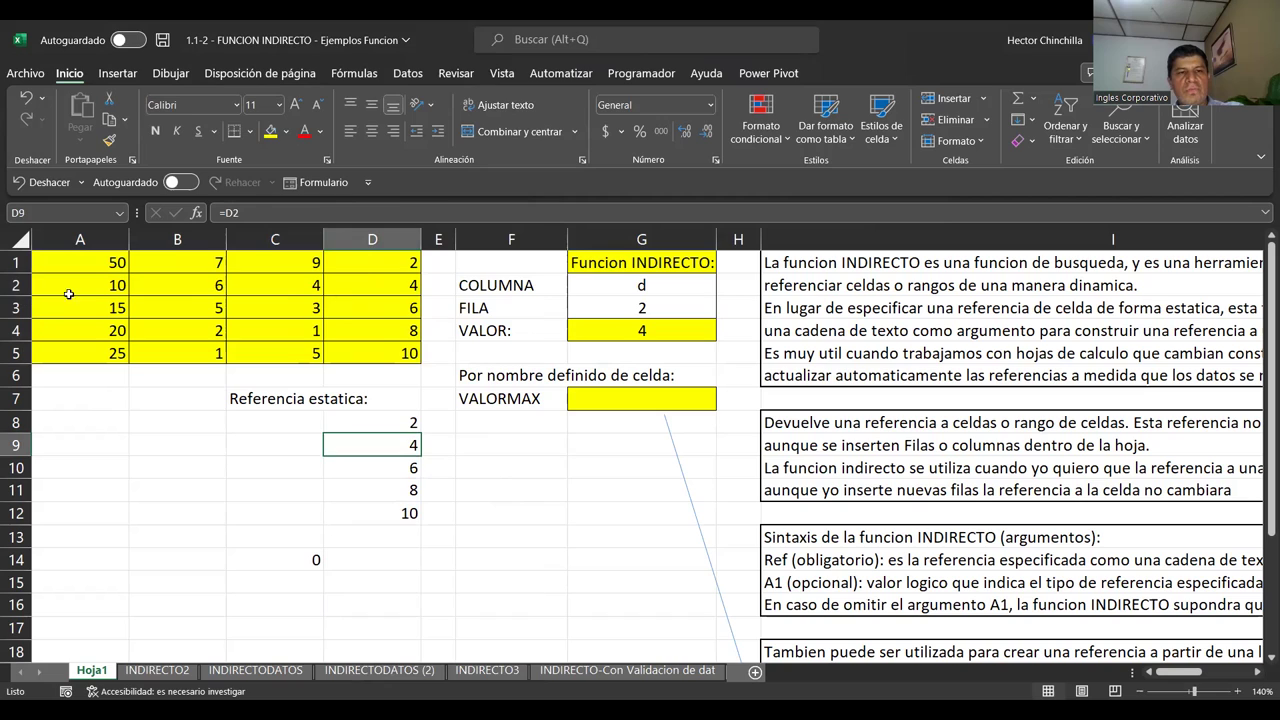
left_click(368, 290)
left_click(601, 331)
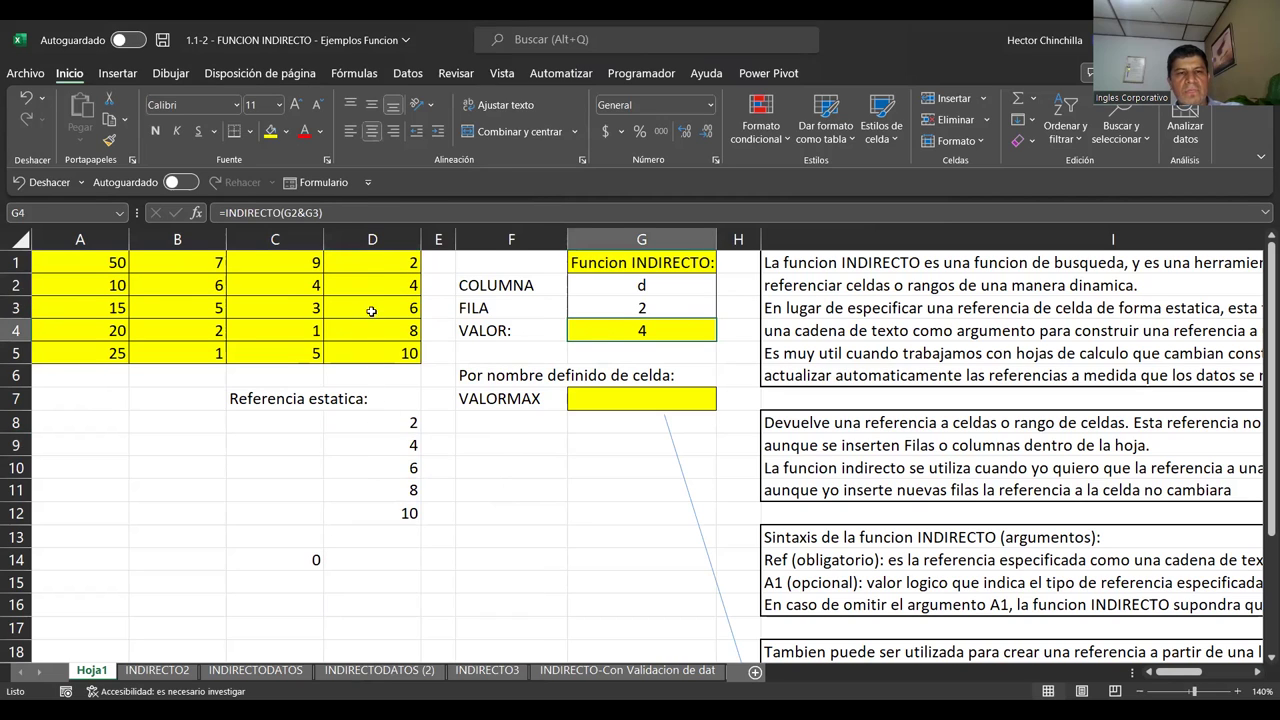
left_click(399, 444)
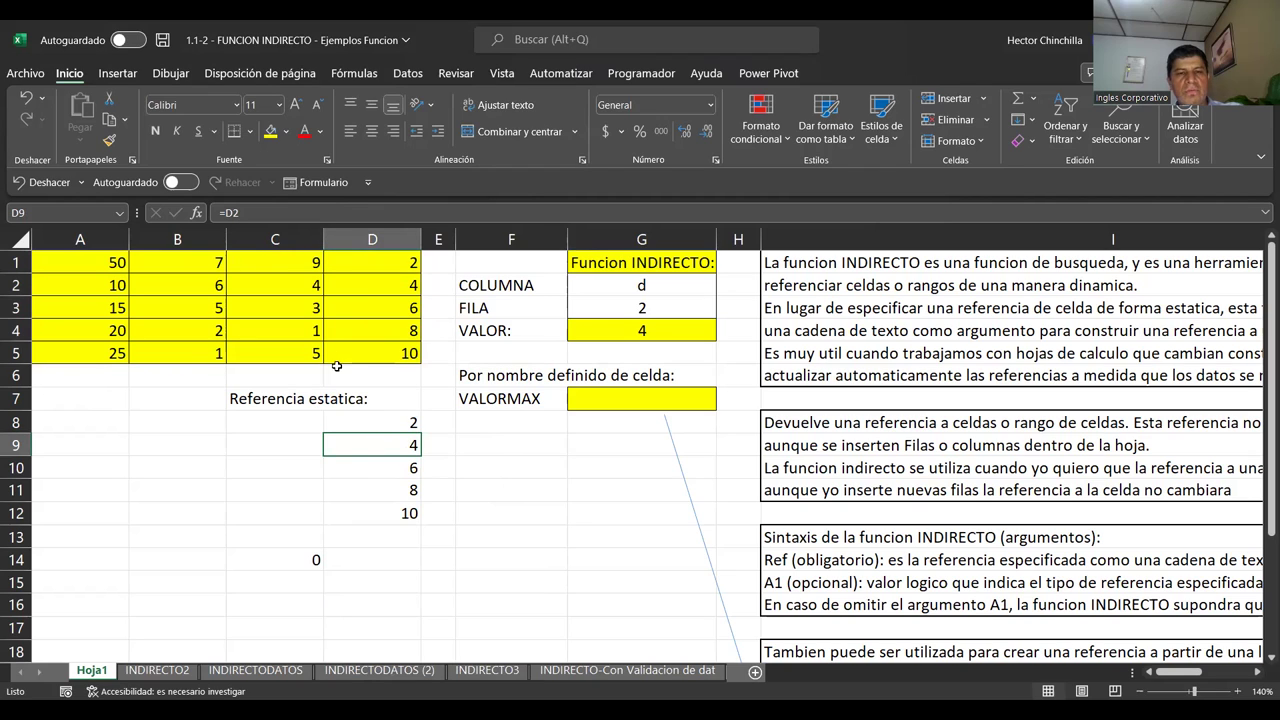
left_click(617, 330)
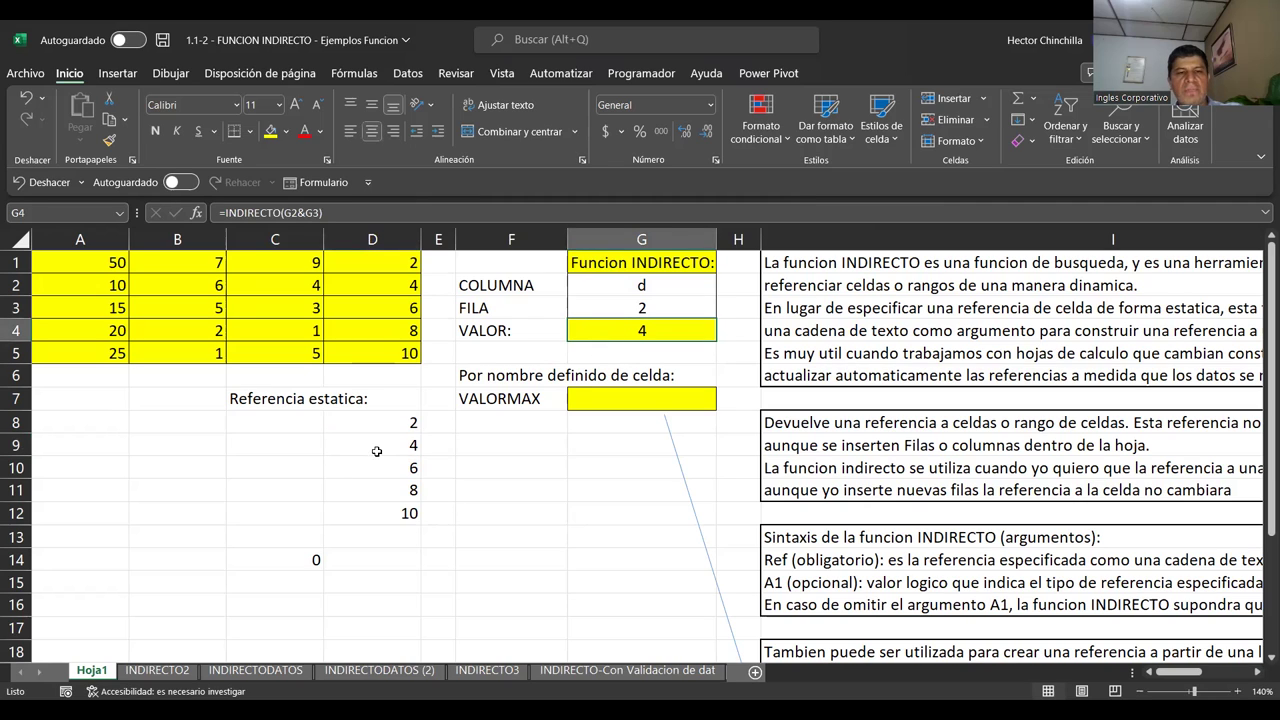
mouse_move(105, 263)
left_mouse_down()
mouse_move(348, 253)
mouse_move(367, 283)
left_mouse_up()
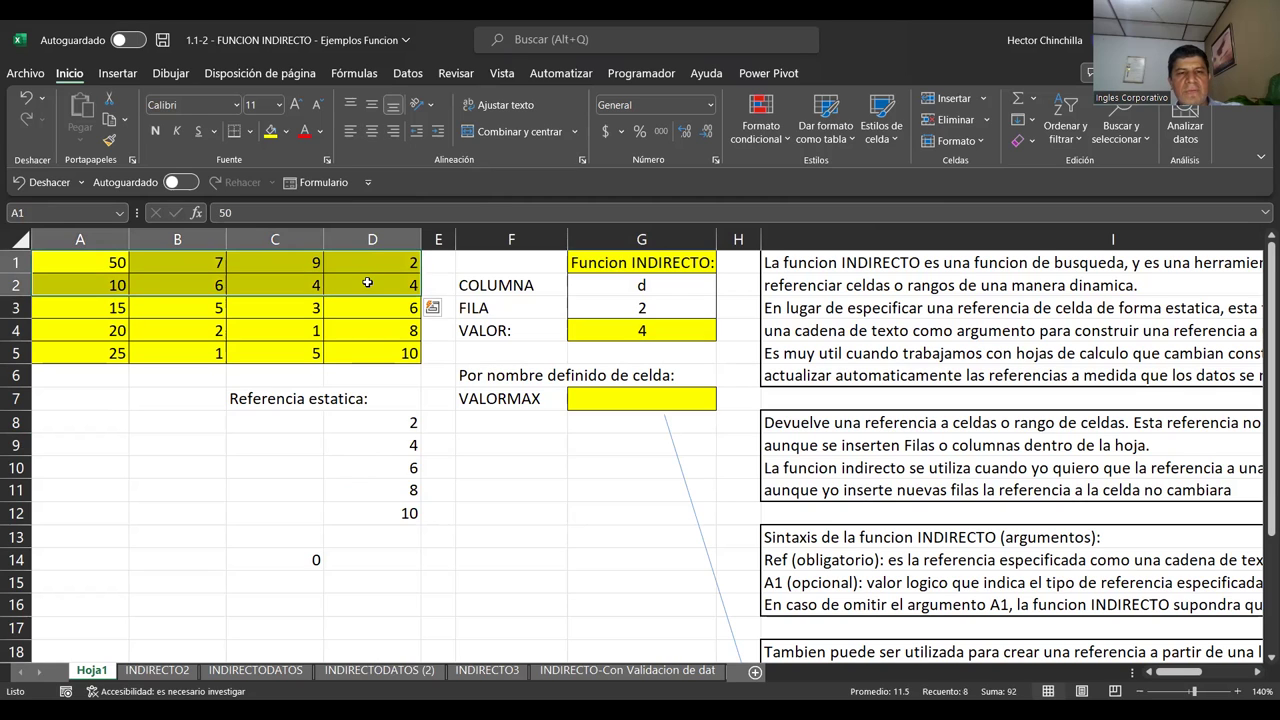
Insert blank cells into A1:D2, shifting the table down two rows
right_click(368, 288)
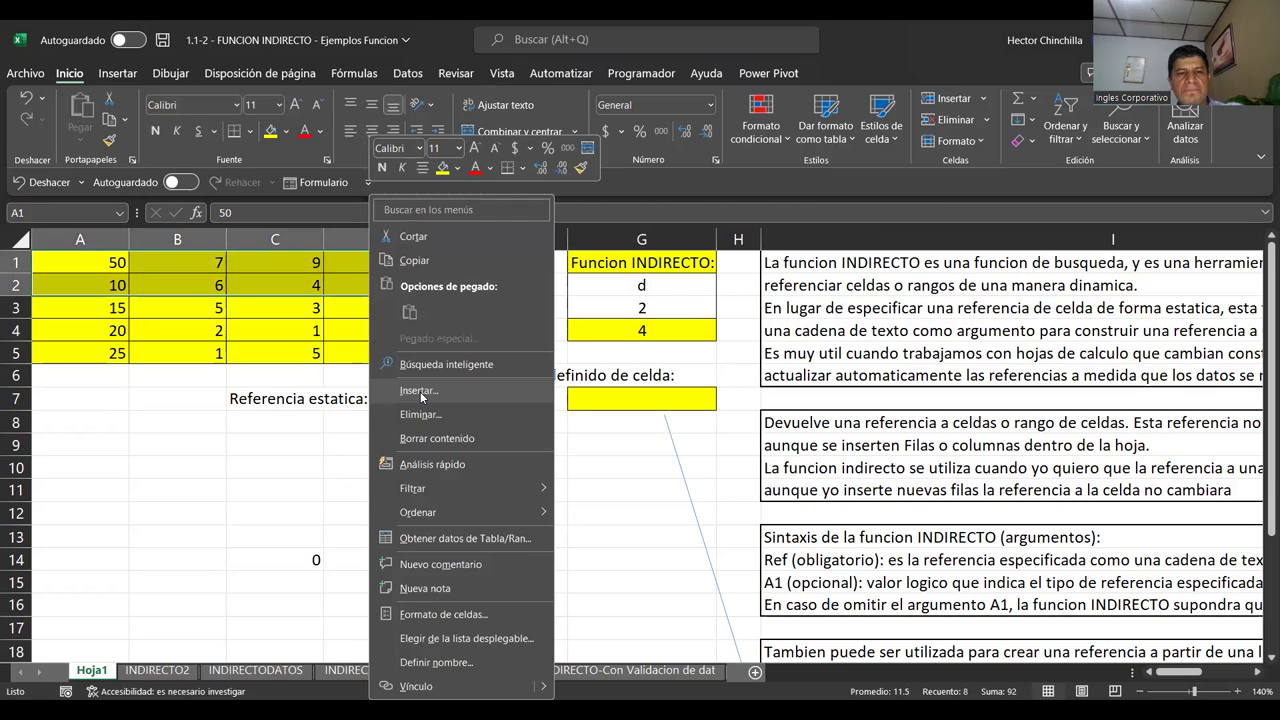
left_click(420, 391)
left_click(347, 409)
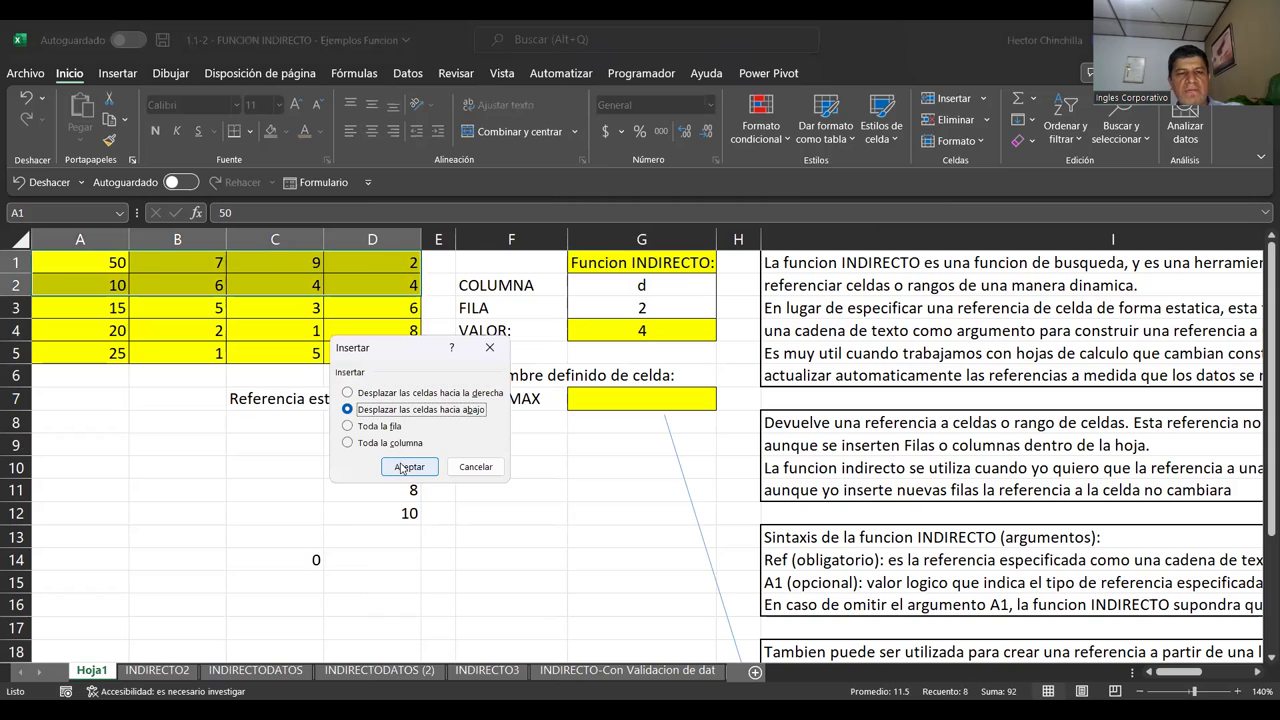
key("Return")
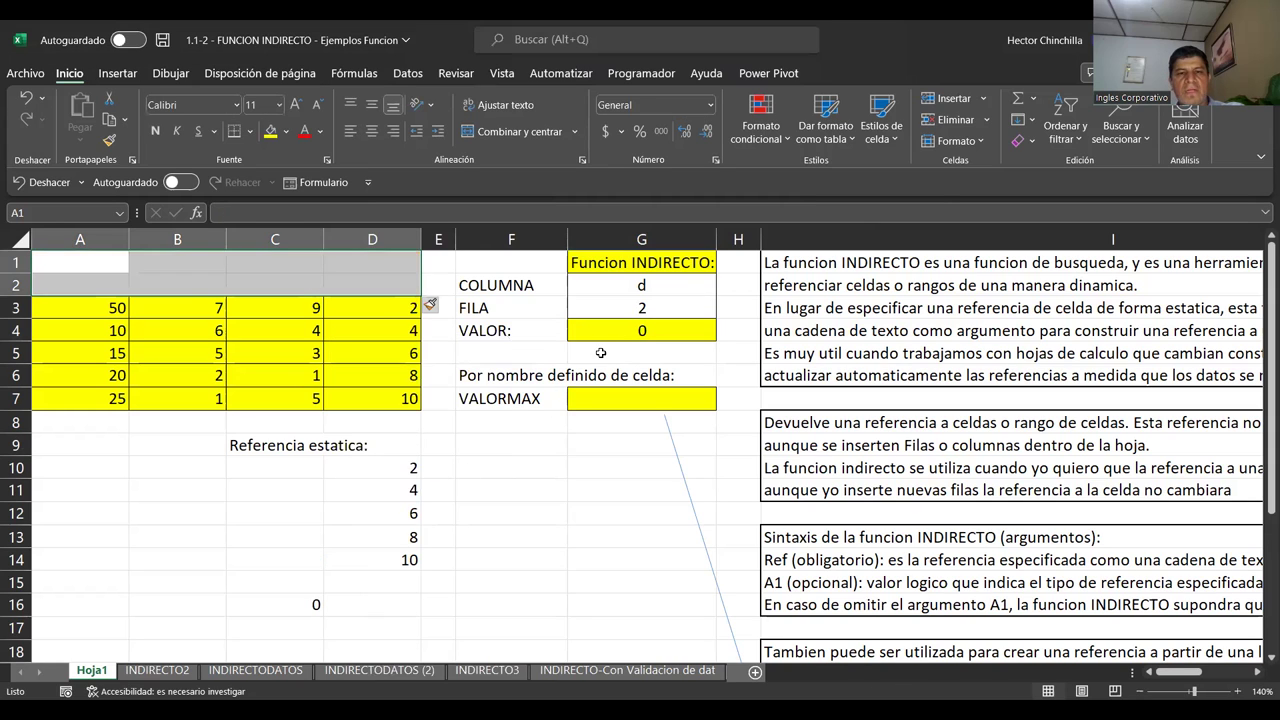
Check G2 is d, G3 is 2, G4 returns 0 and D11 reads =D4
left_click(601, 352)
left_click(604, 285)
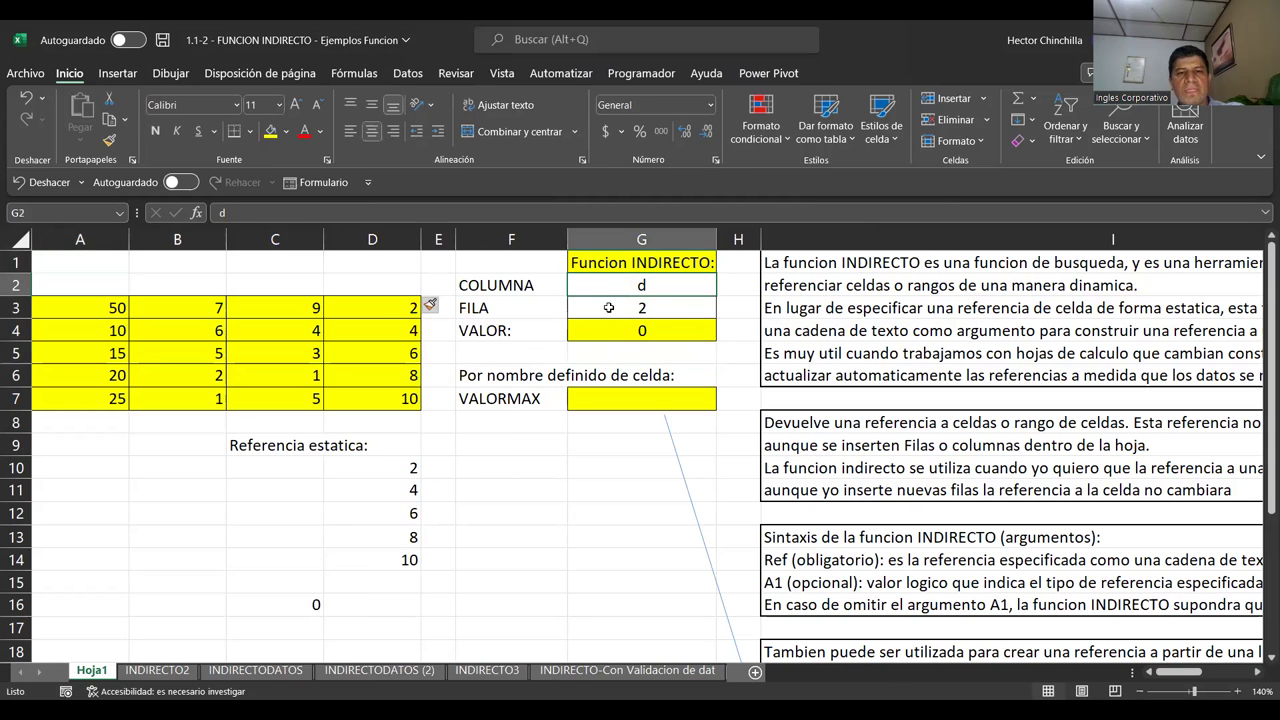
left_click(608, 308)
left_click(604, 333)
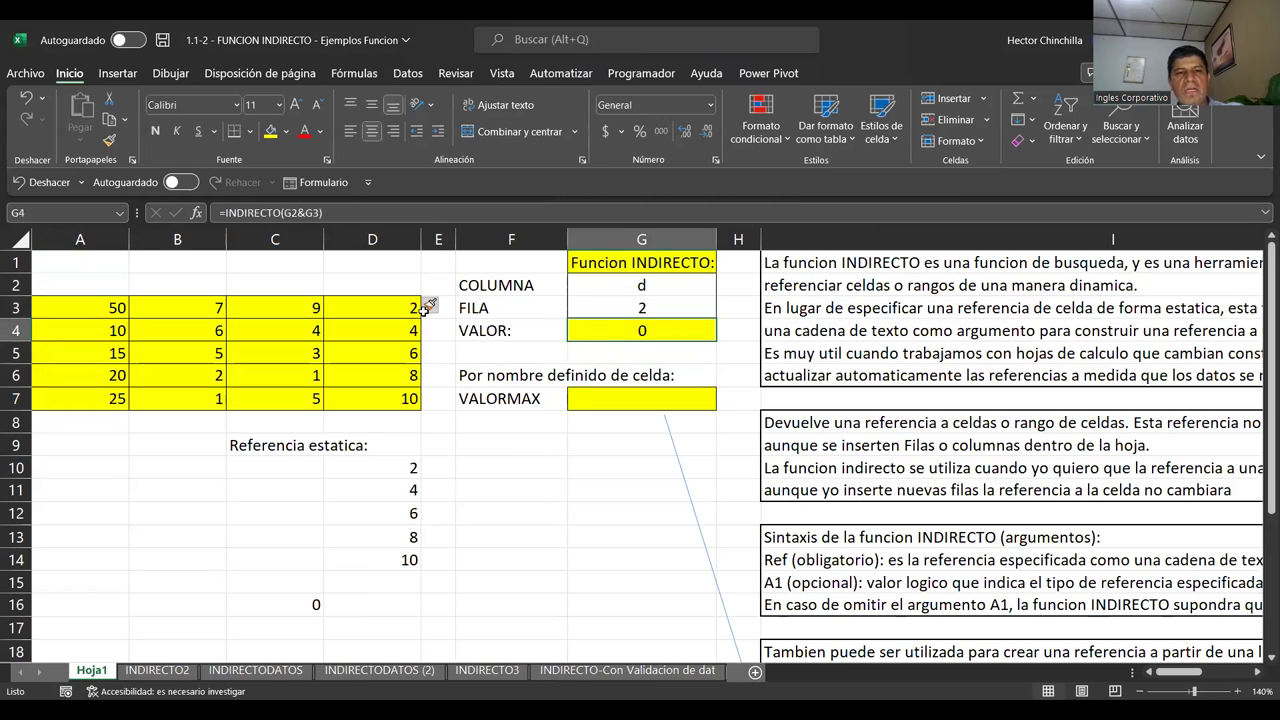
left_click(378, 491)
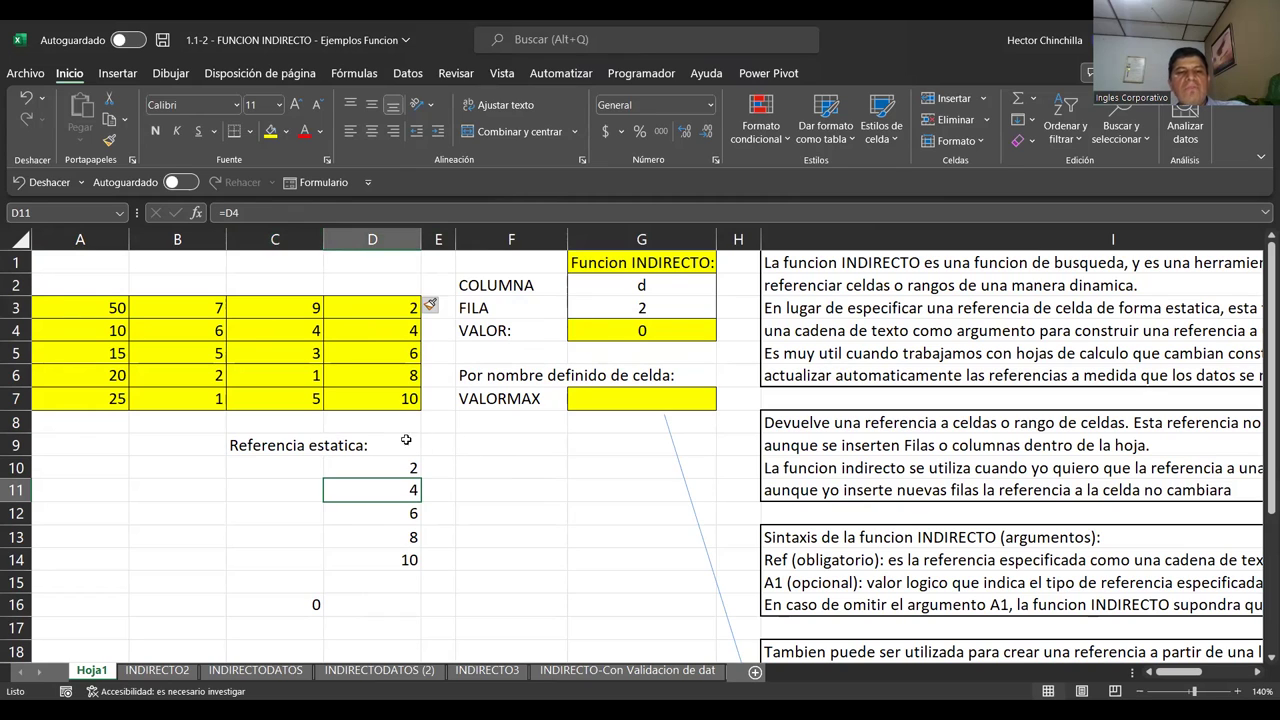
left_click(394, 284)
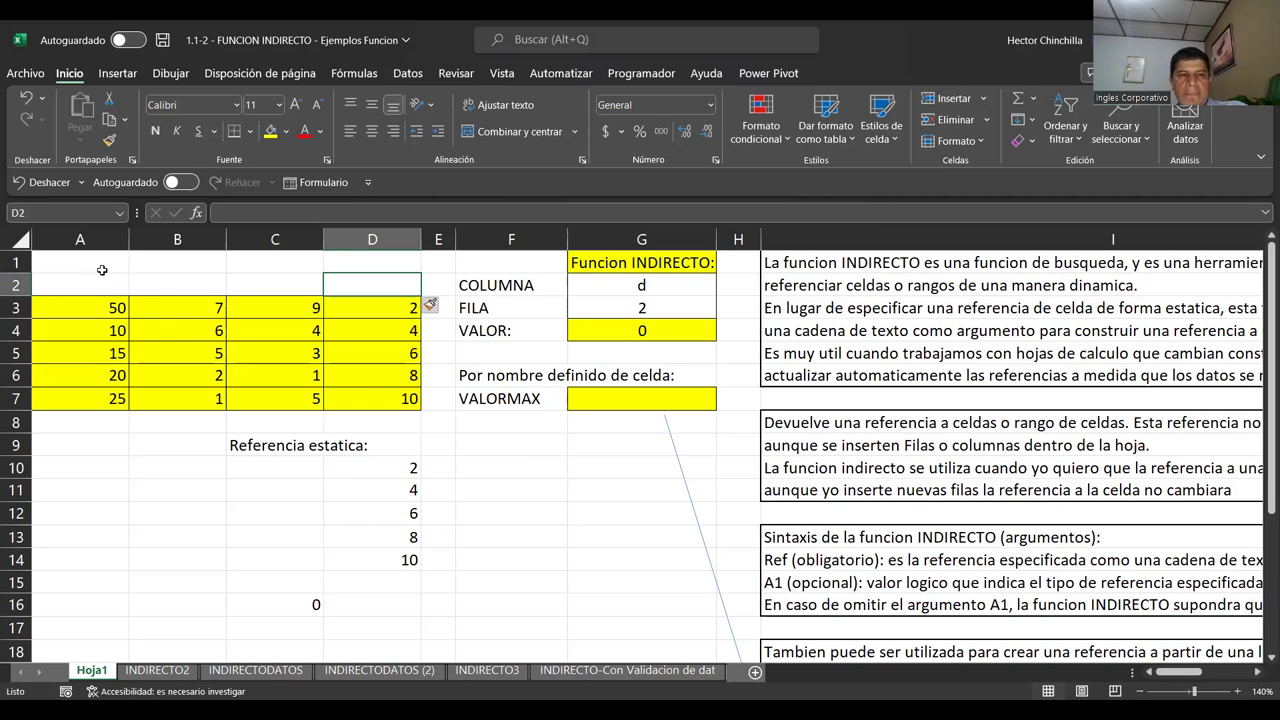
Delete the blank cells A1:D2 with cells shifting up, restoring the table to A1:D5
left_click_drag(95, 268, 358, 288)
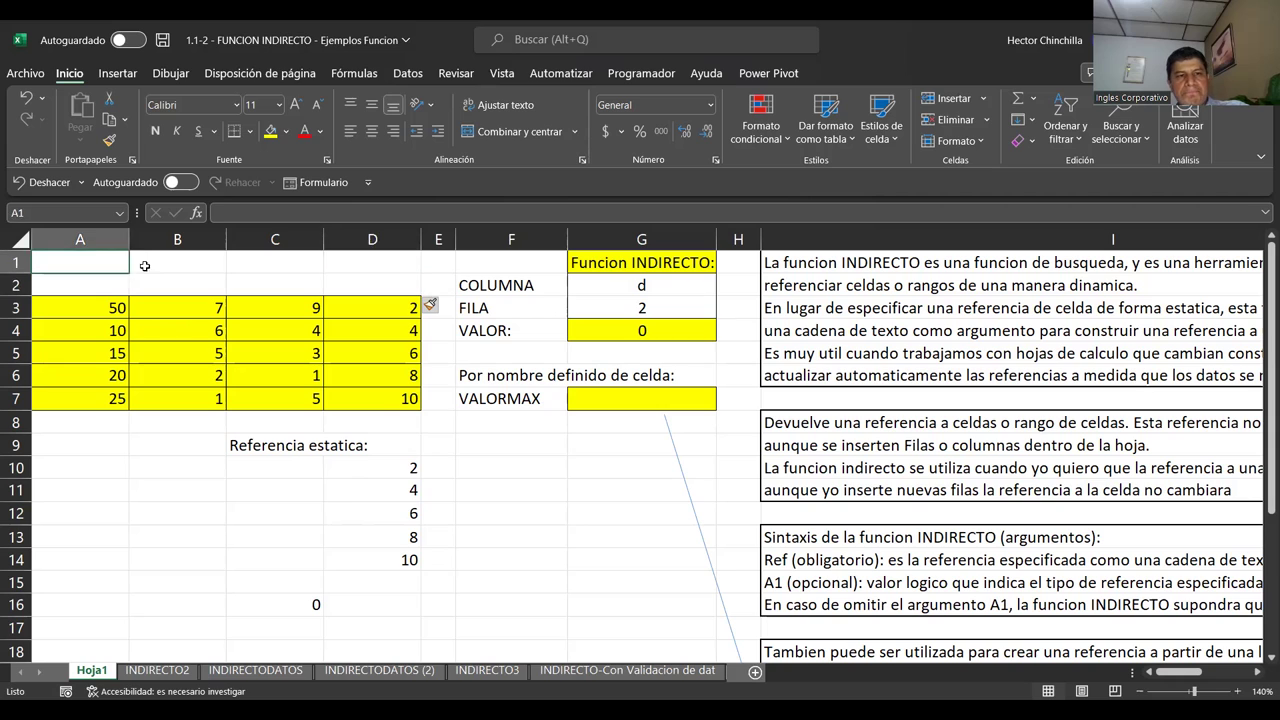
right_click(358, 291)
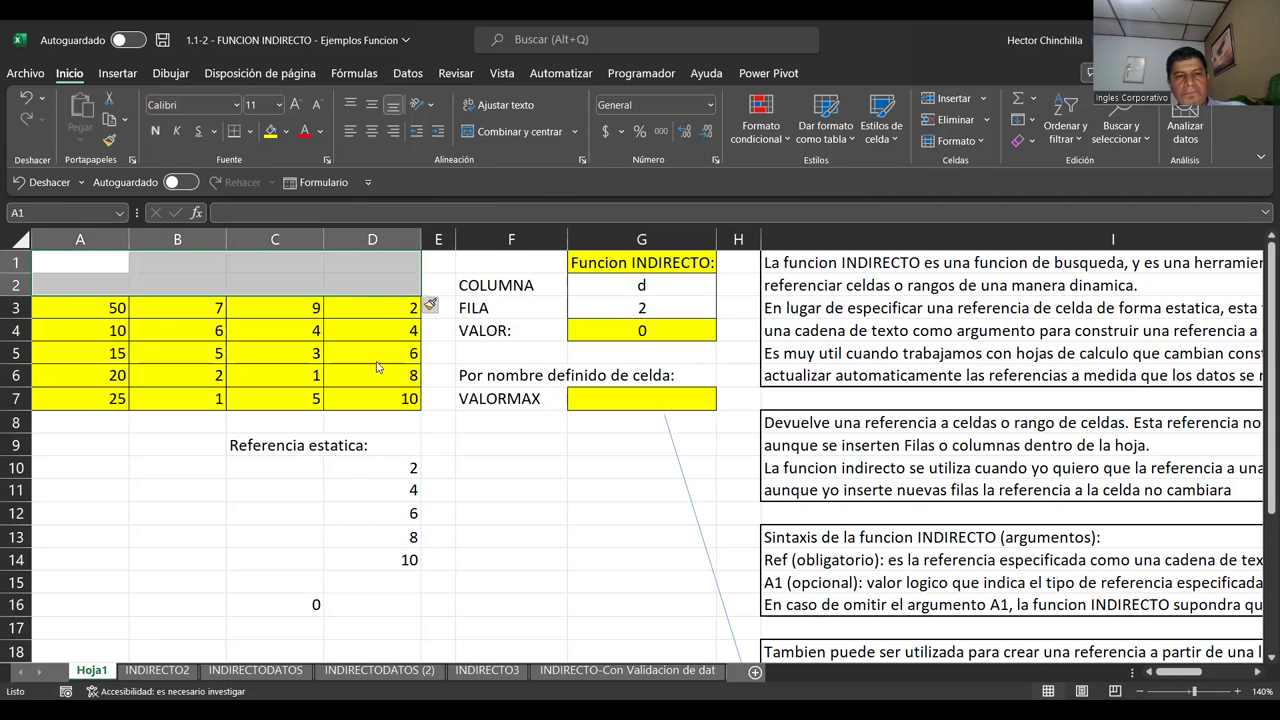
left_click(410, 414)
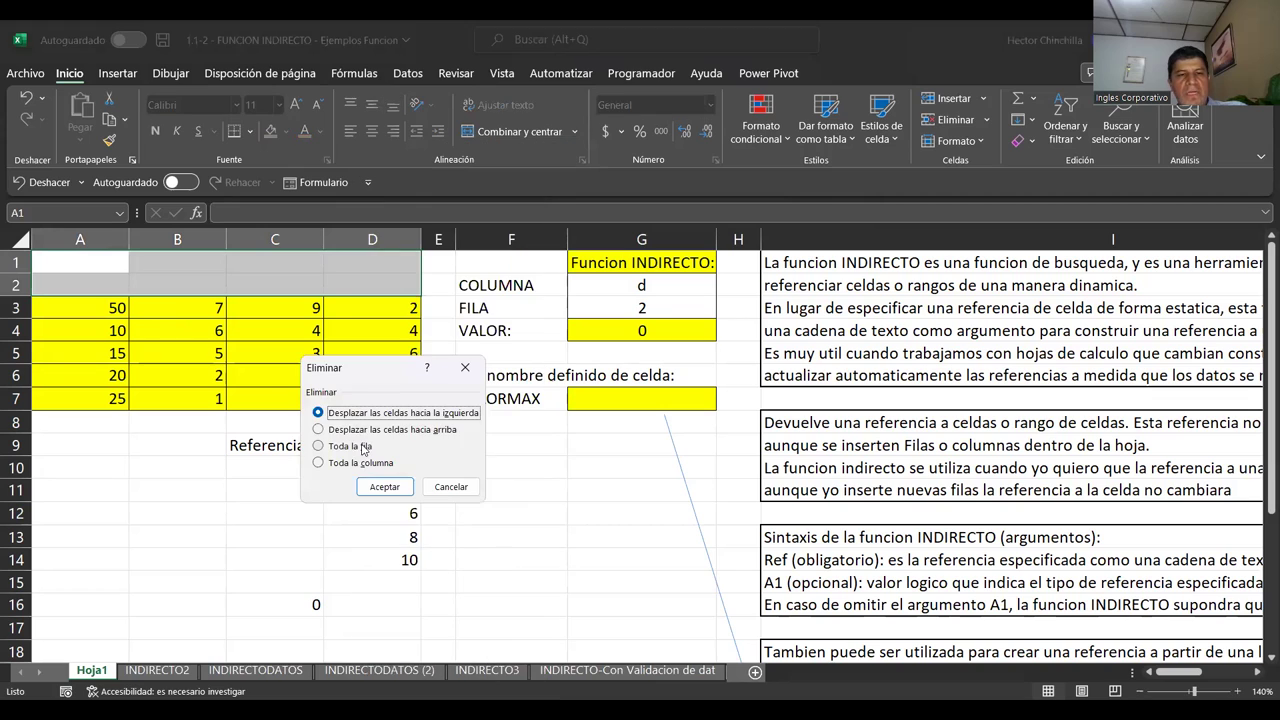
left_click(355, 429)
left_click(379, 488)
left_click(177, 445)
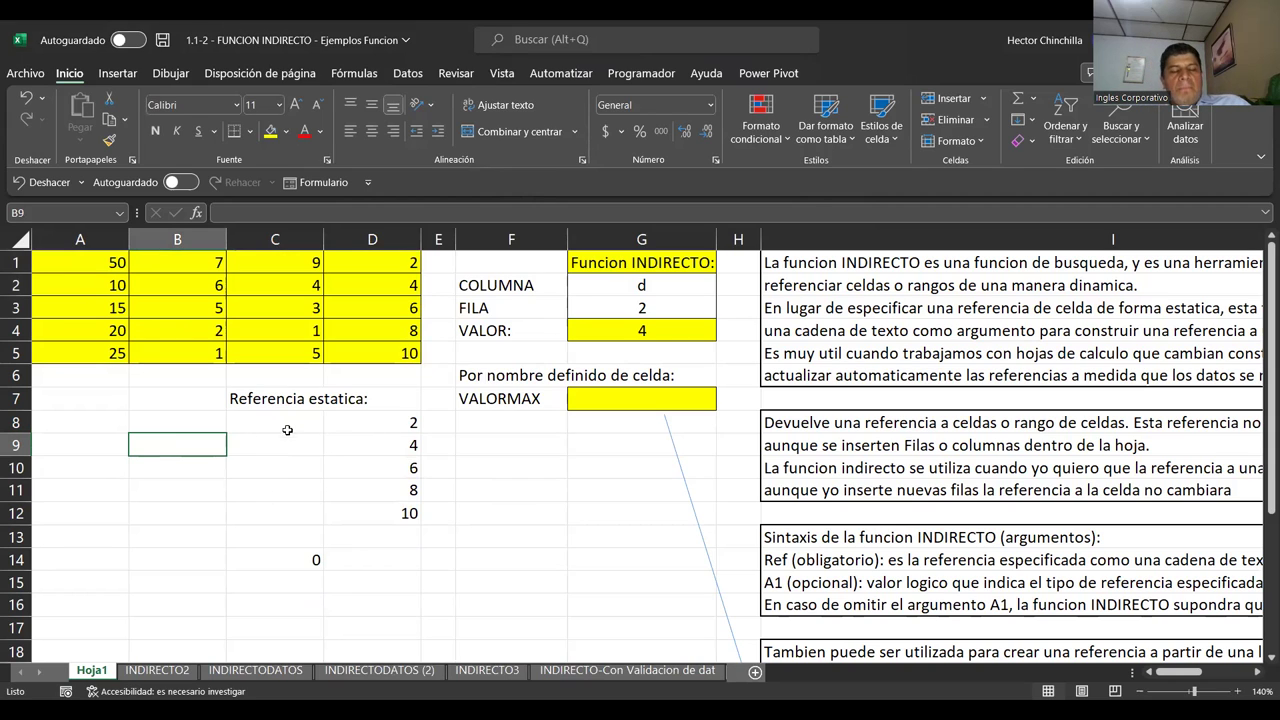
left_click(372, 417)
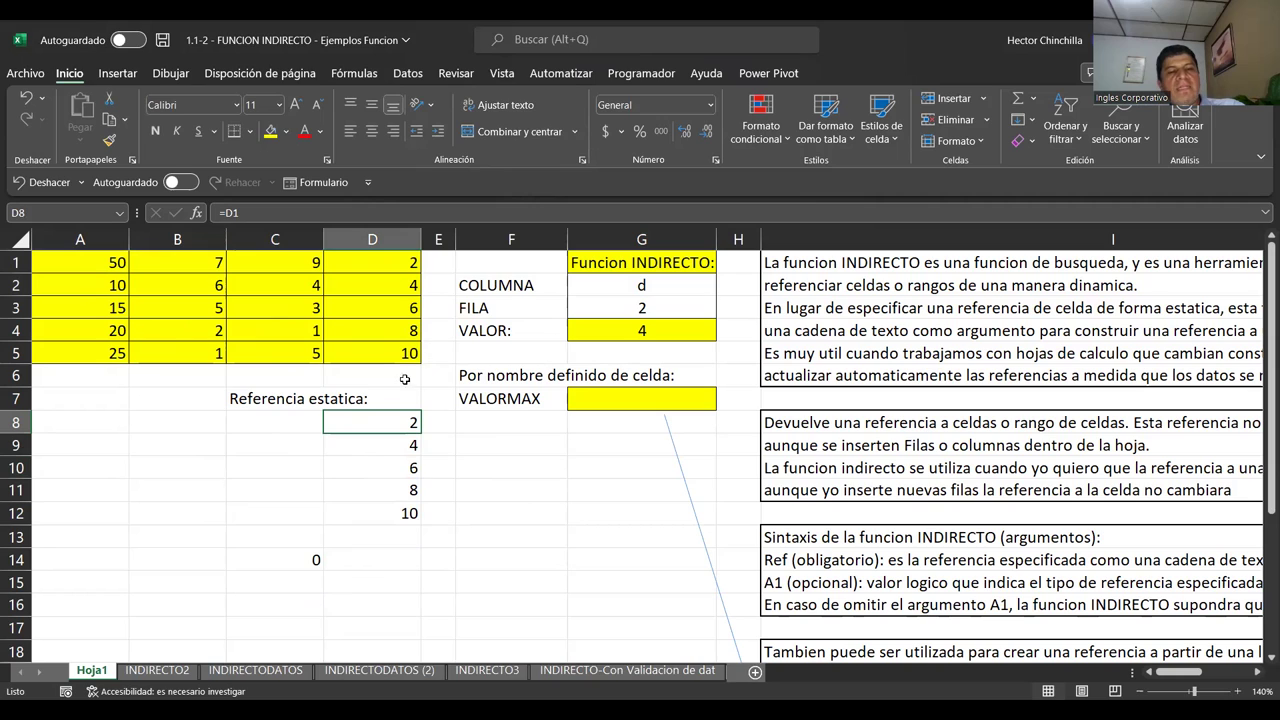
left_click(604, 322)
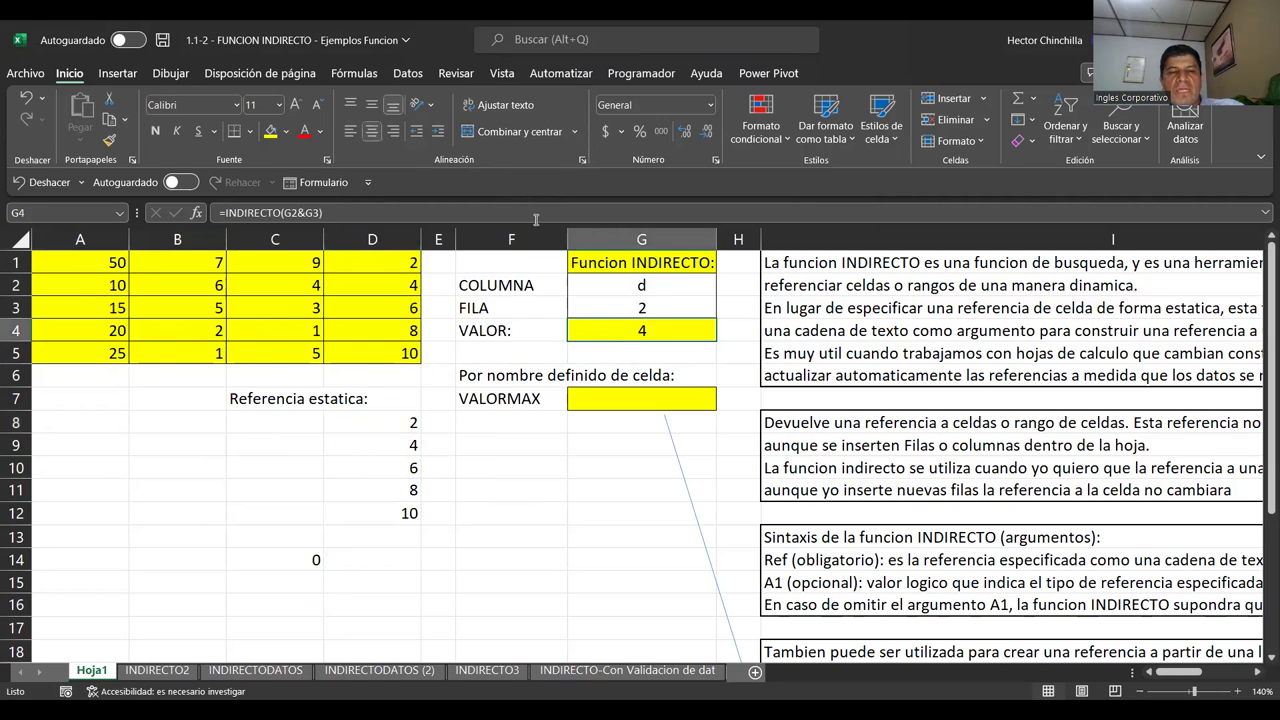
left_click_drag(622, 287, 622, 298)
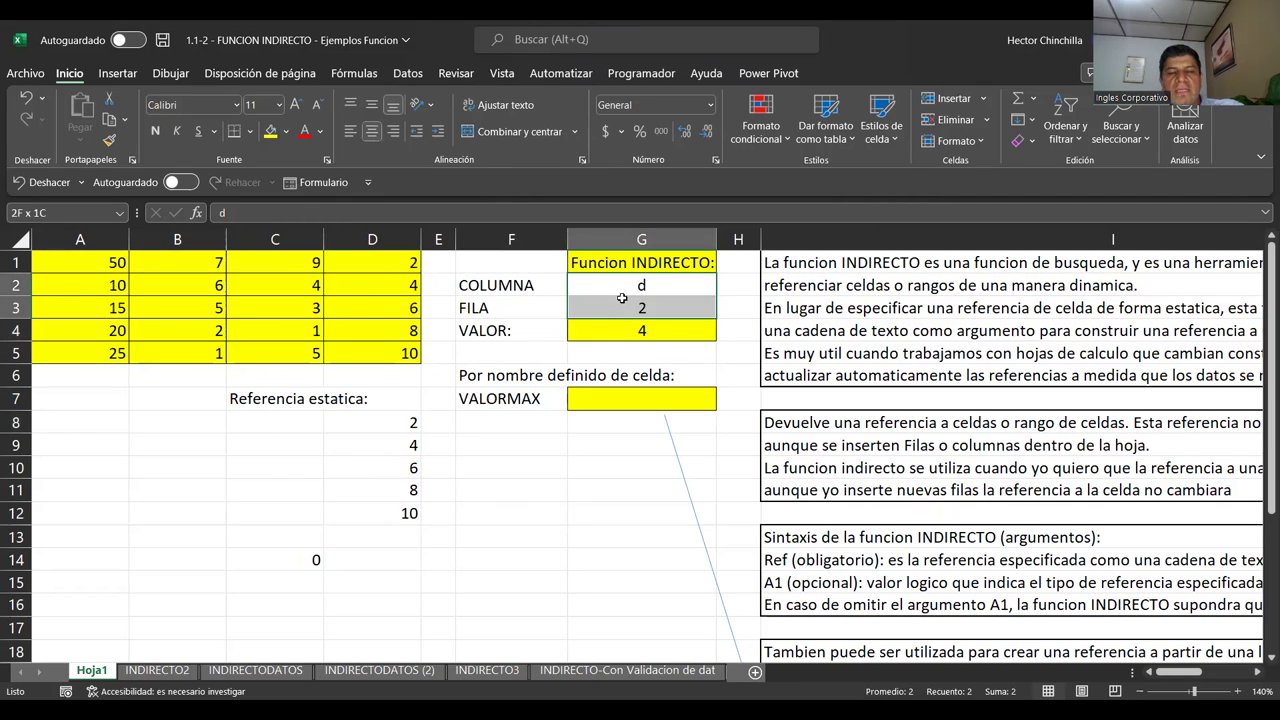
left_click(605, 322)
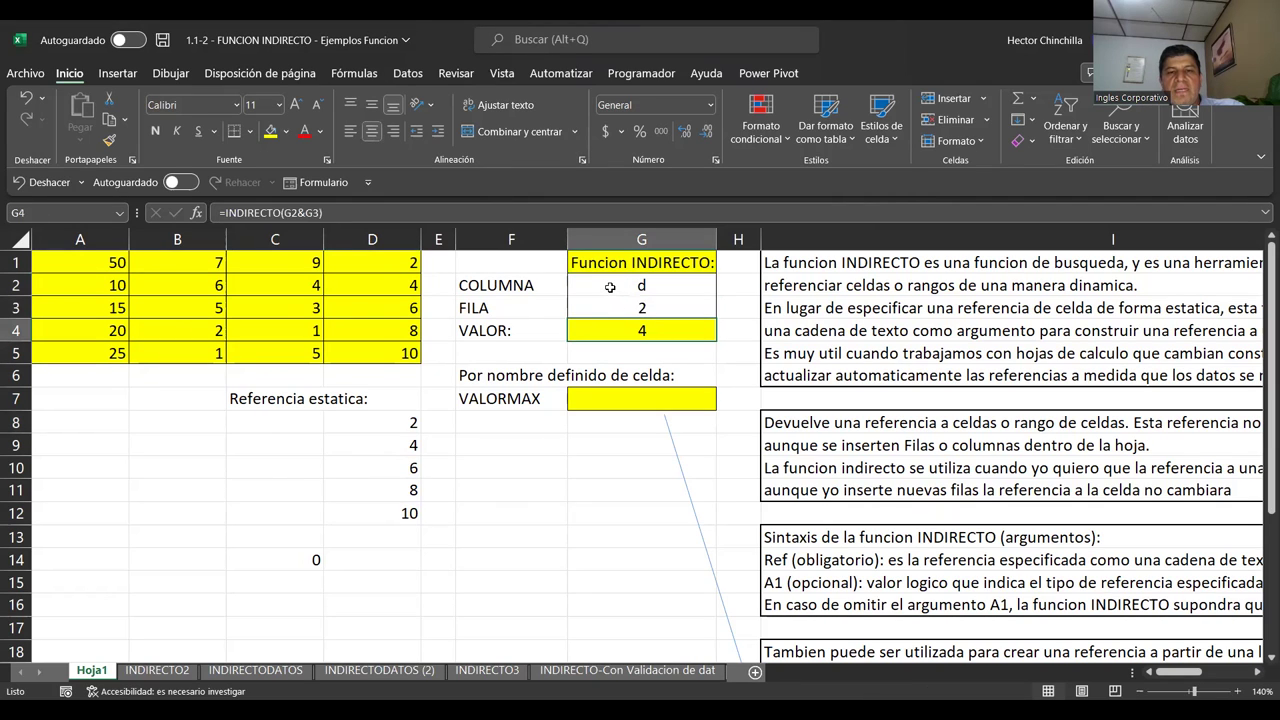
left_click_drag(604, 285, 570, 310)
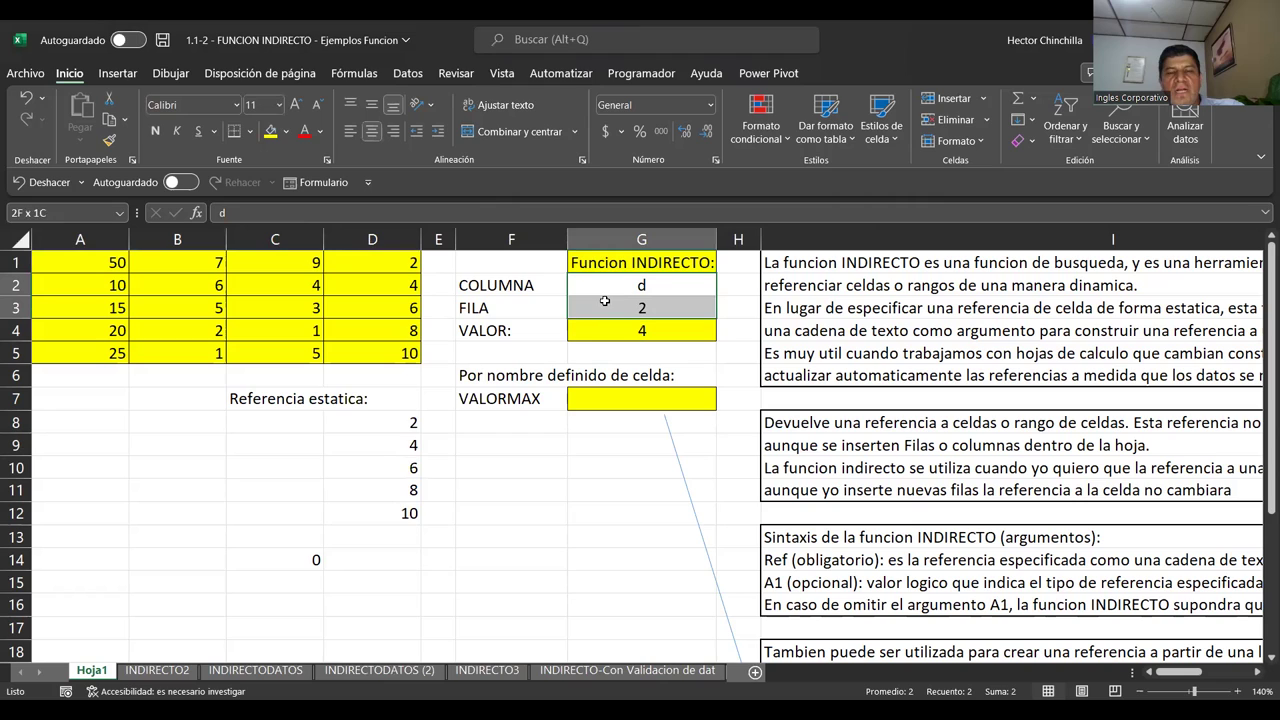
left_click(494, 362)
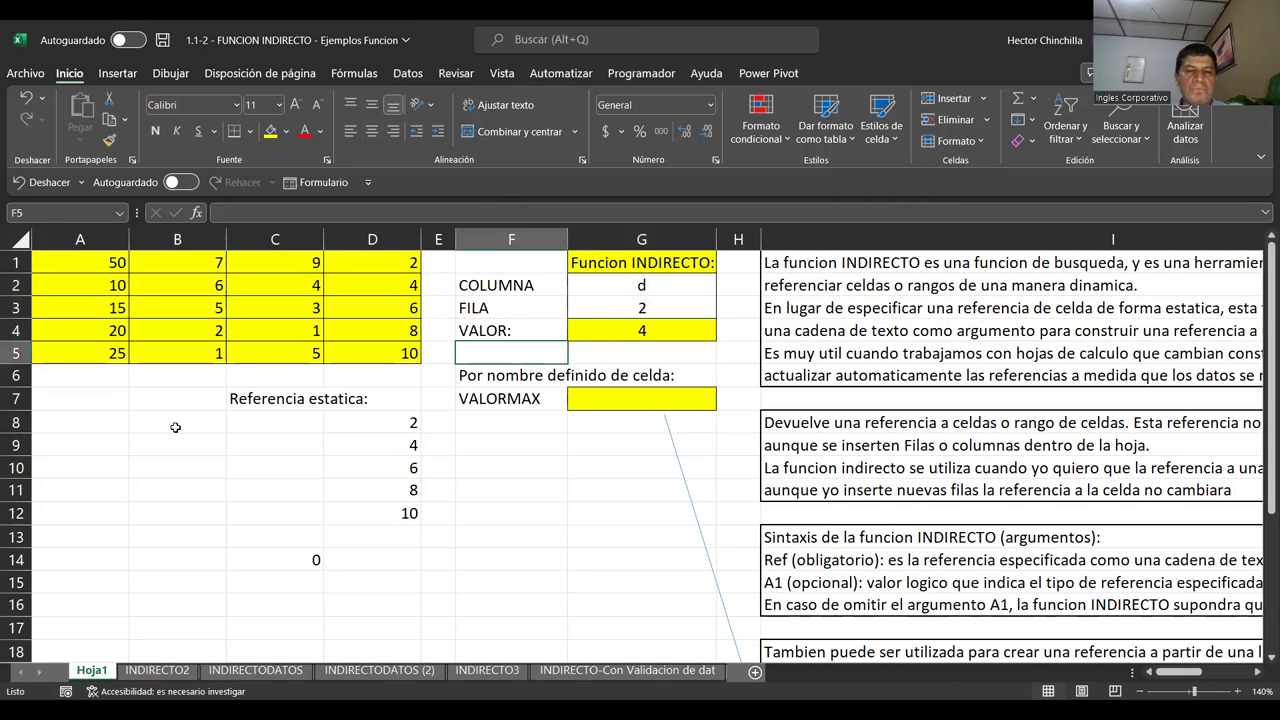
left_click(275, 451)
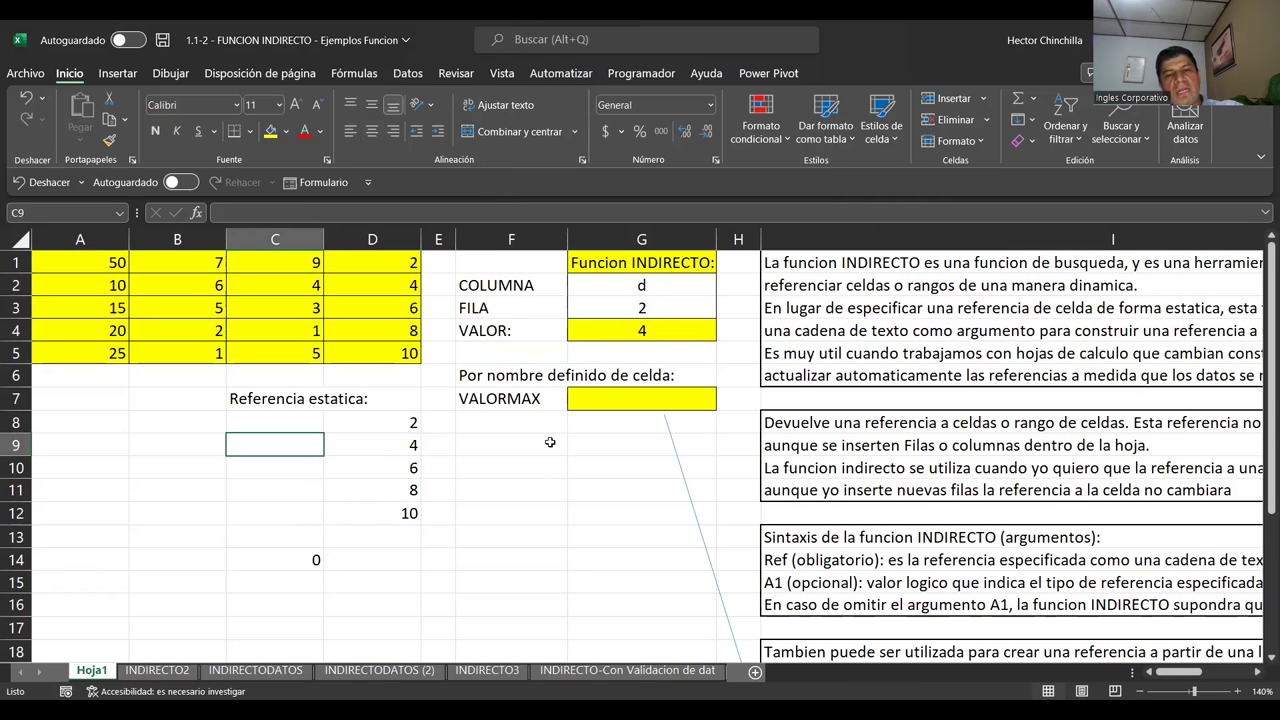
left_click(493, 424)
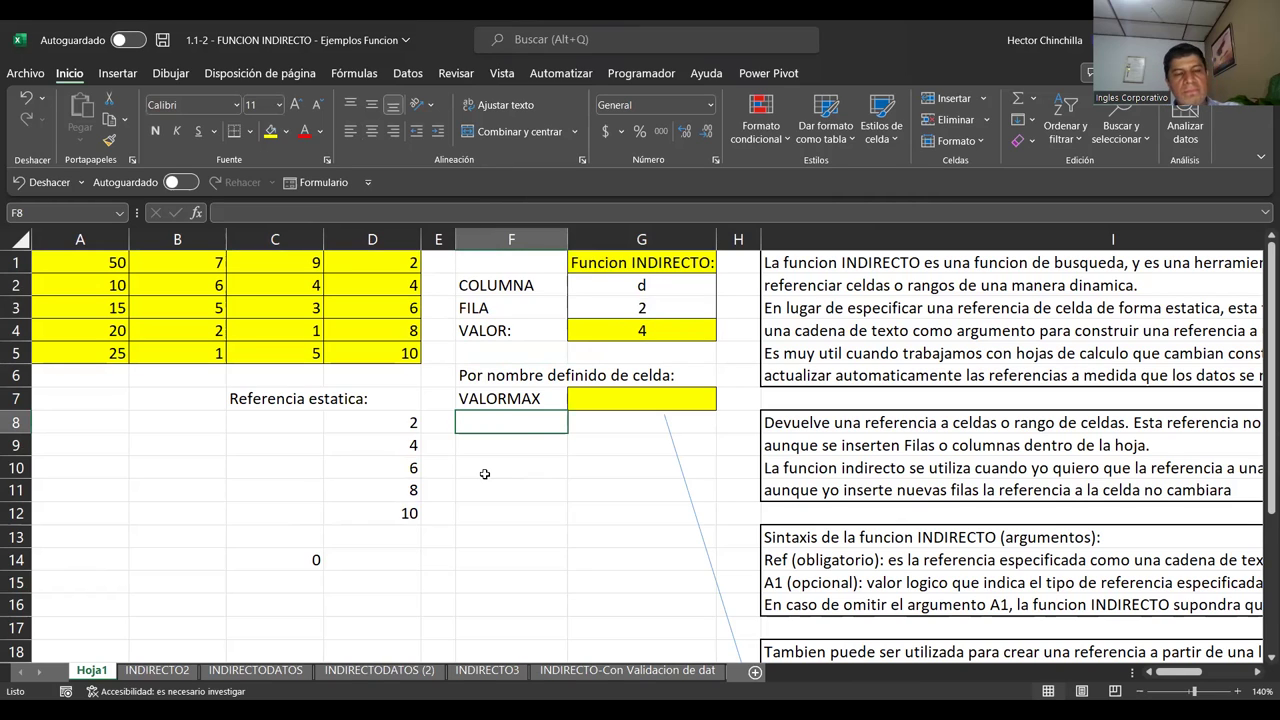
Select A1 repeatedly to show it carries the VALORMAX name
left_click(600, 401)
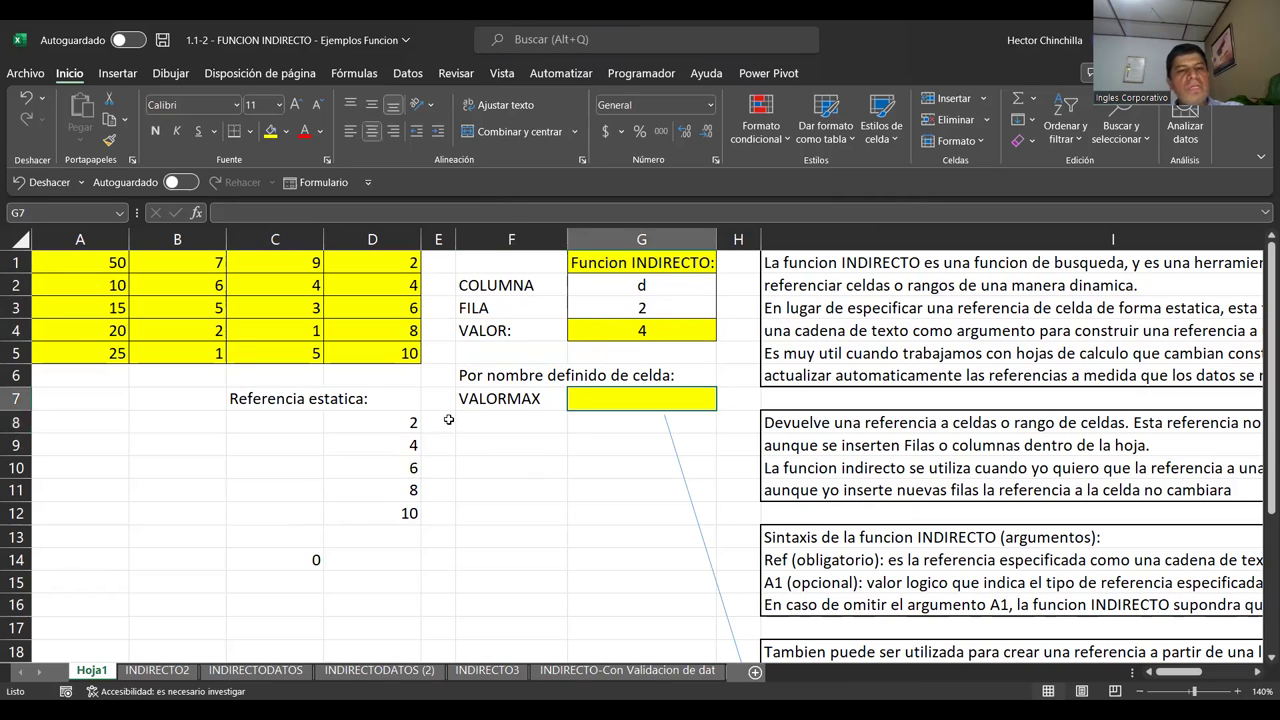
left_click(86, 265)
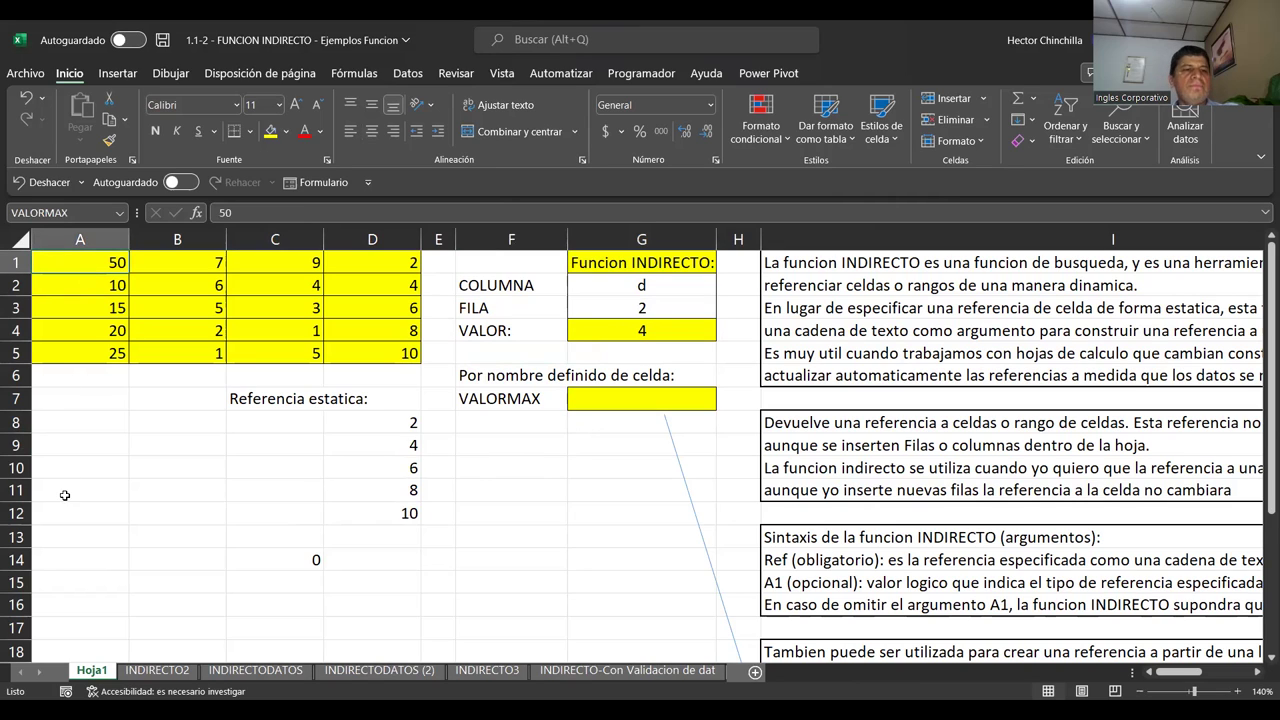
left_click(108, 428)
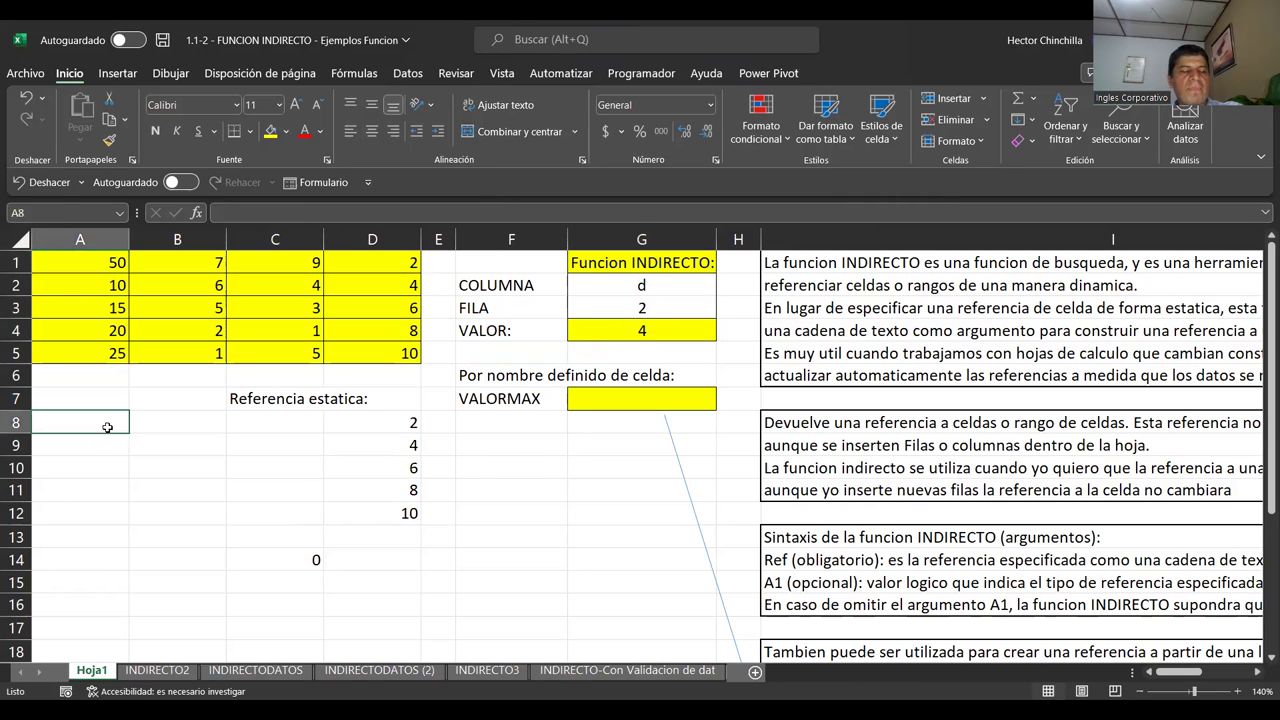
left_click(104, 262)
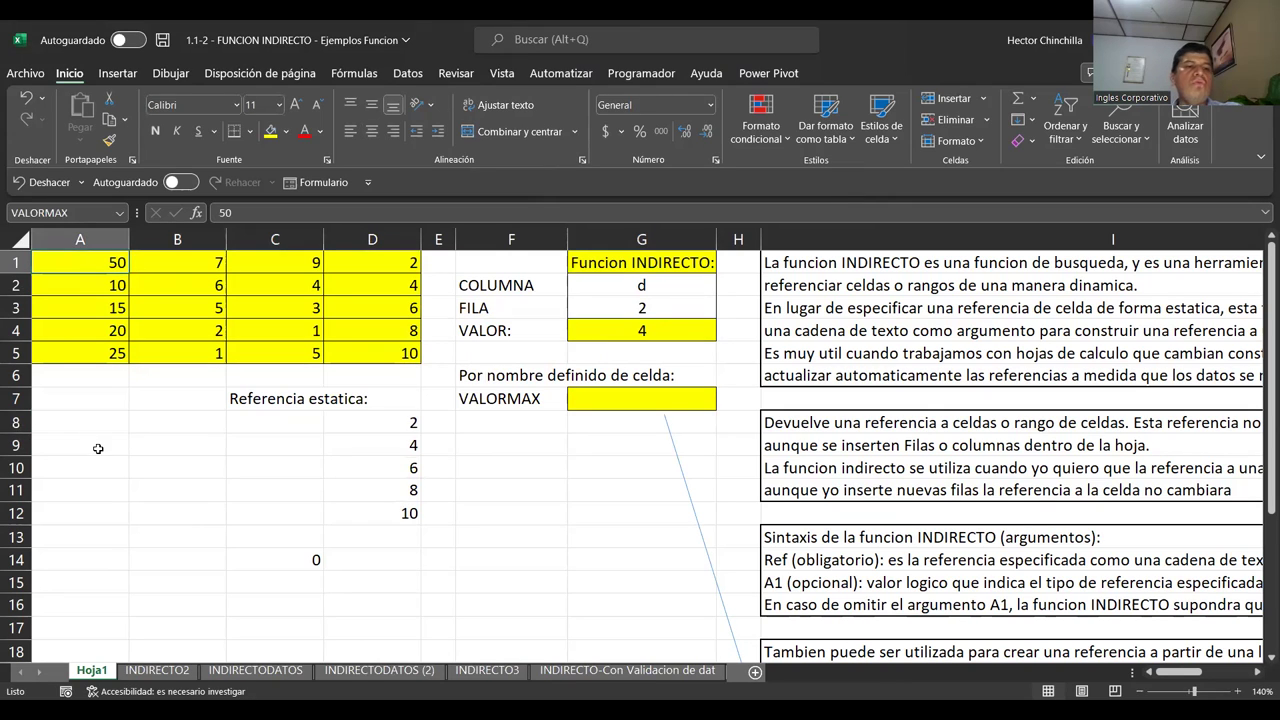
left_click(80, 474)
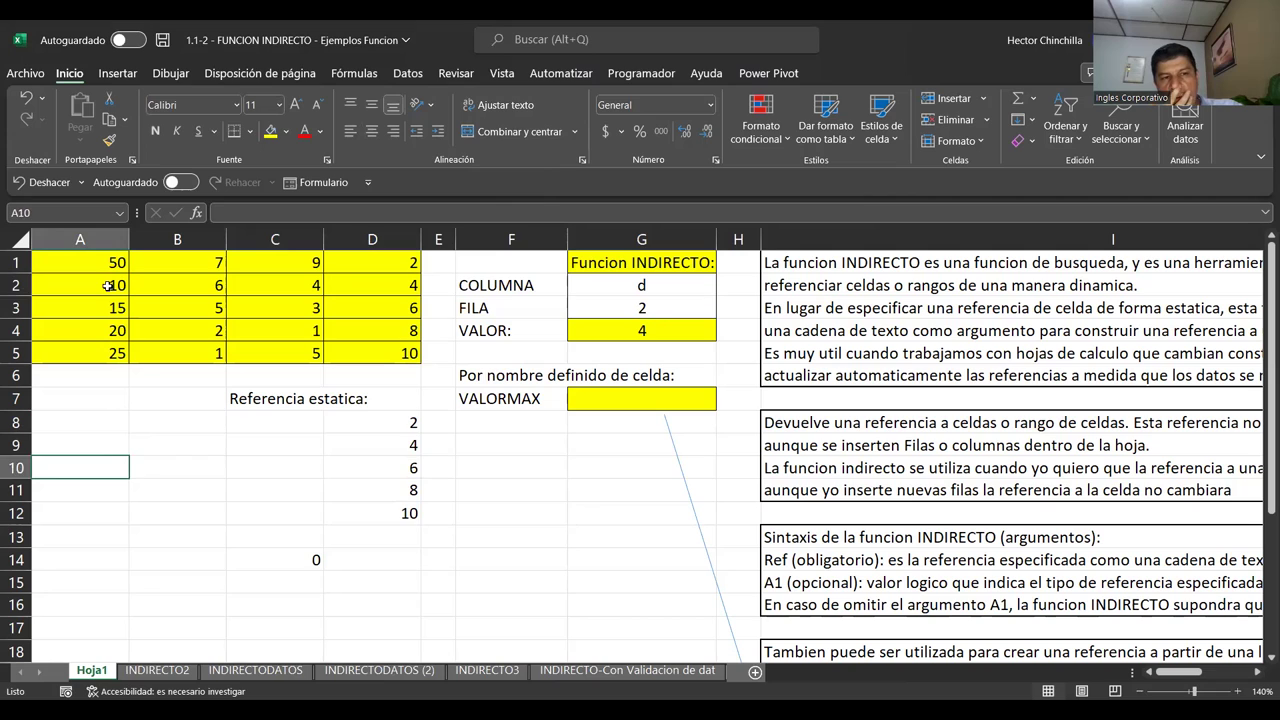
Set cell A2 to 25, correcting an initial entry of 75
left_click(108, 286)
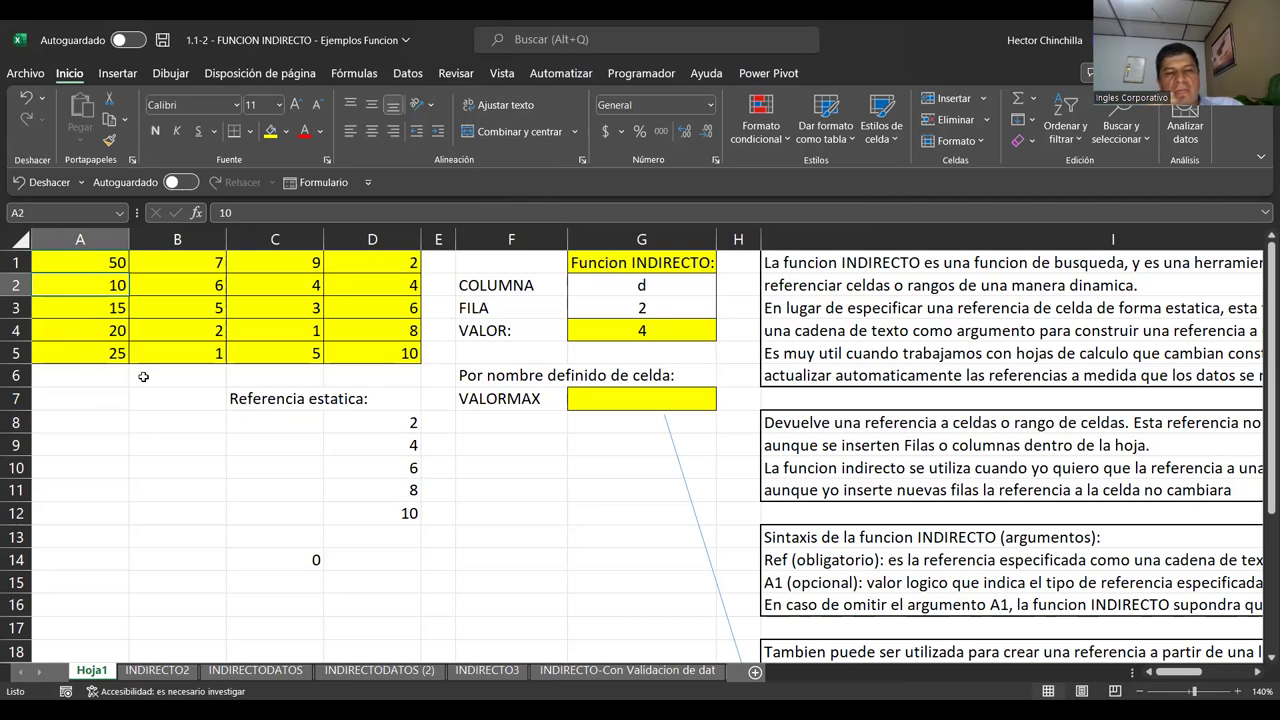
type("75")
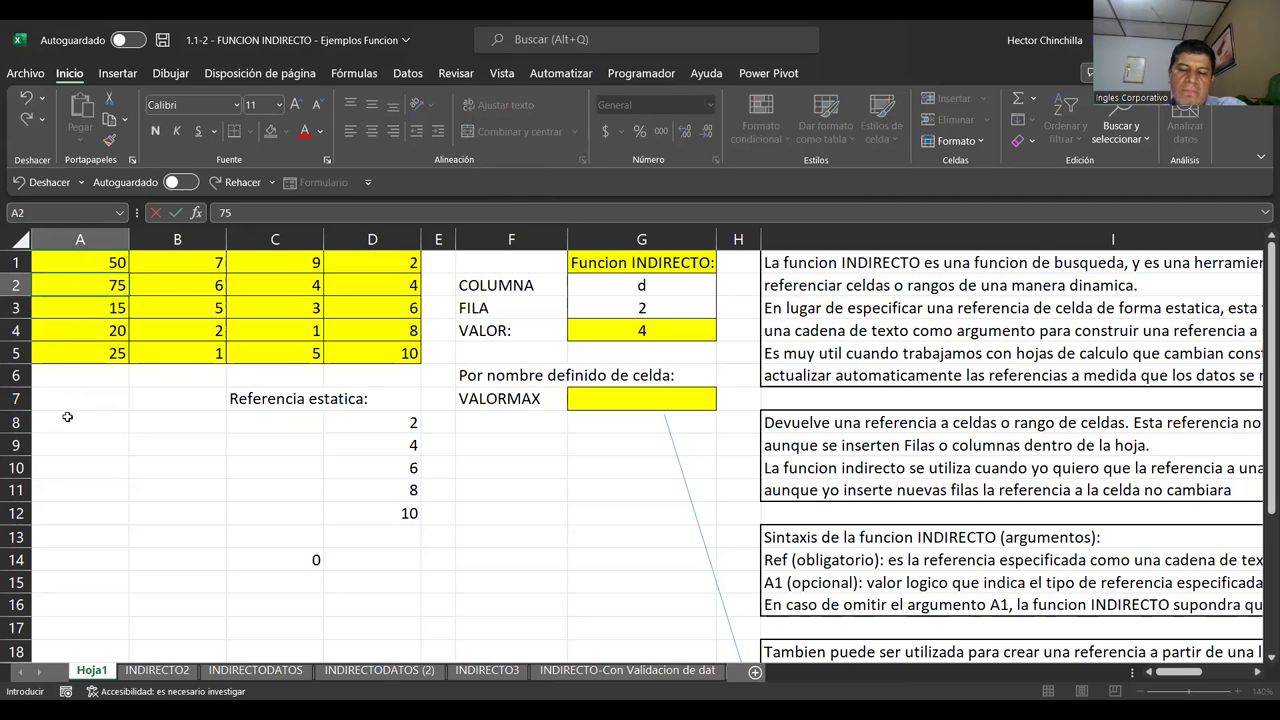
key("Return")
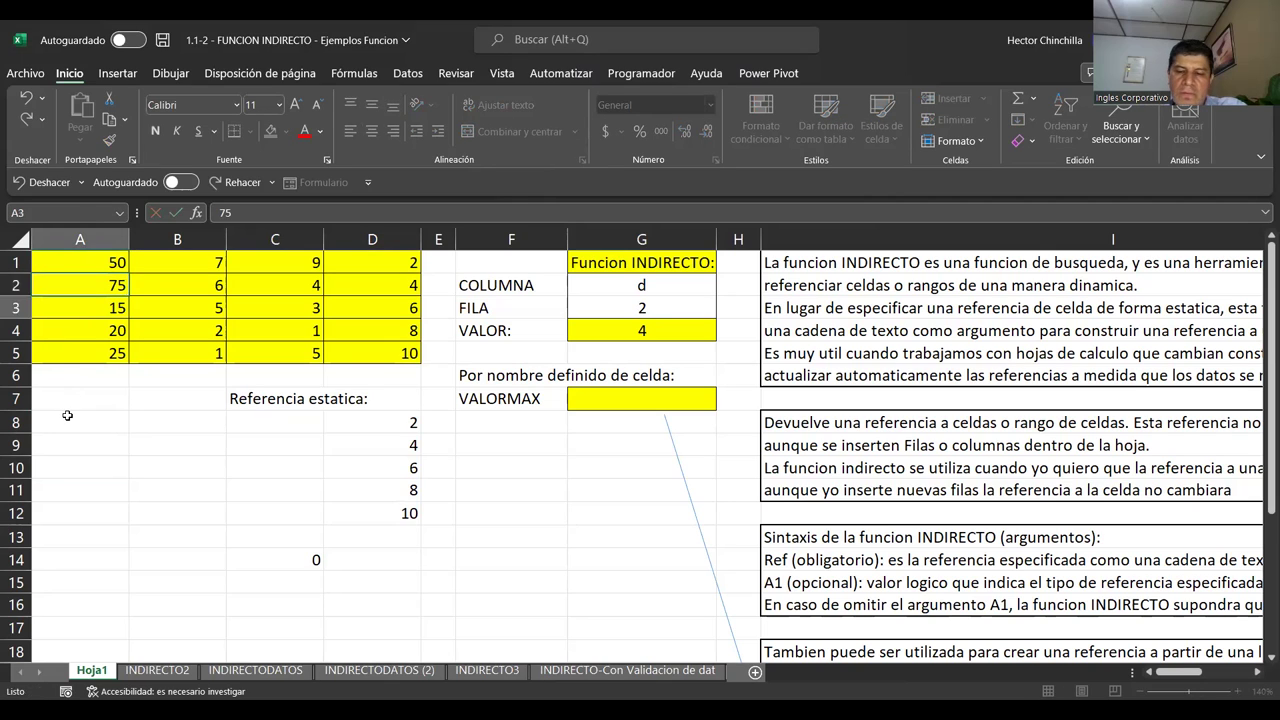
key("Up")
type("25")
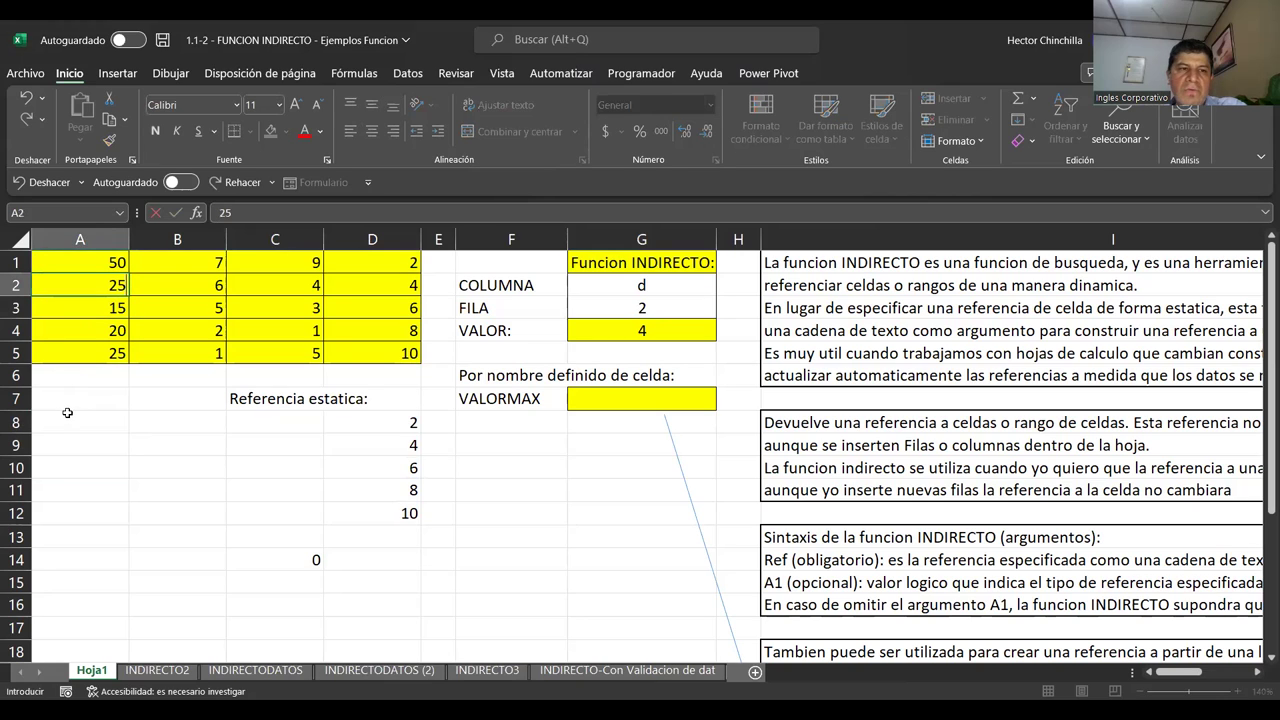
key("Return")
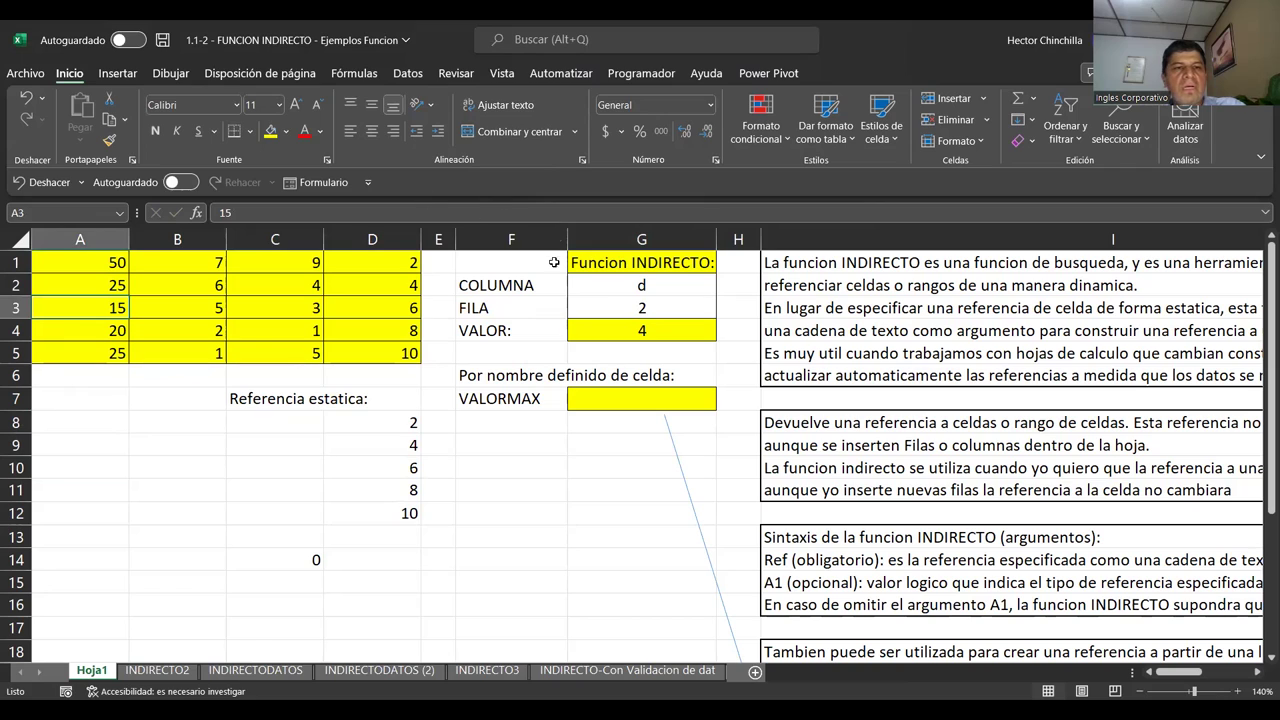
Compare A1, the VALORMAX cell, with the VALORMAX label in F7 and the new A2 value
left_click(142, 284)
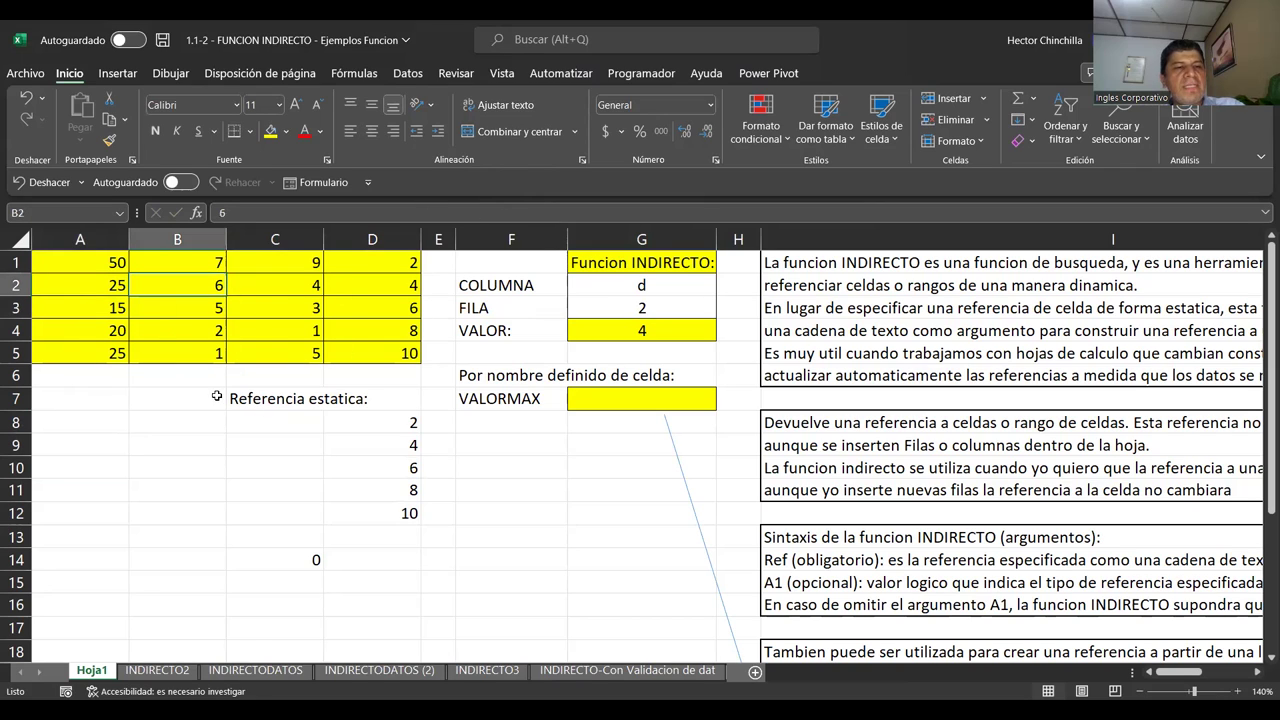
left_click(98, 263)
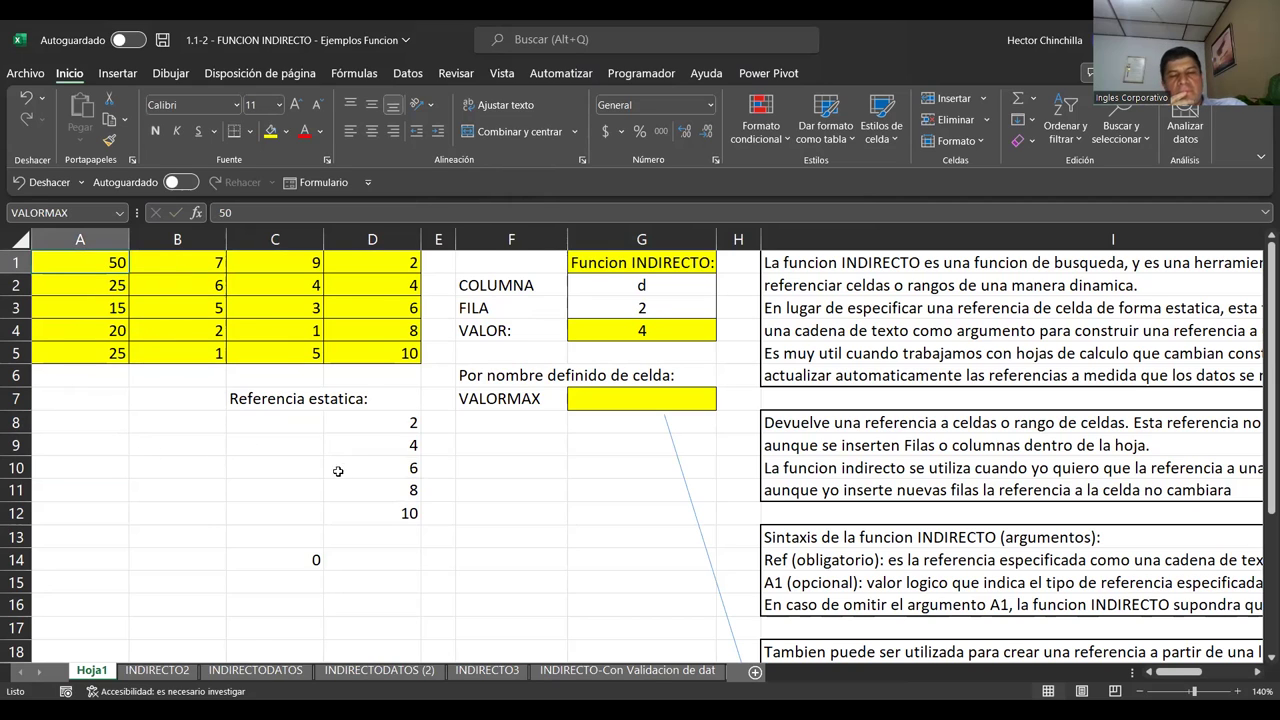
left_click(132, 407)
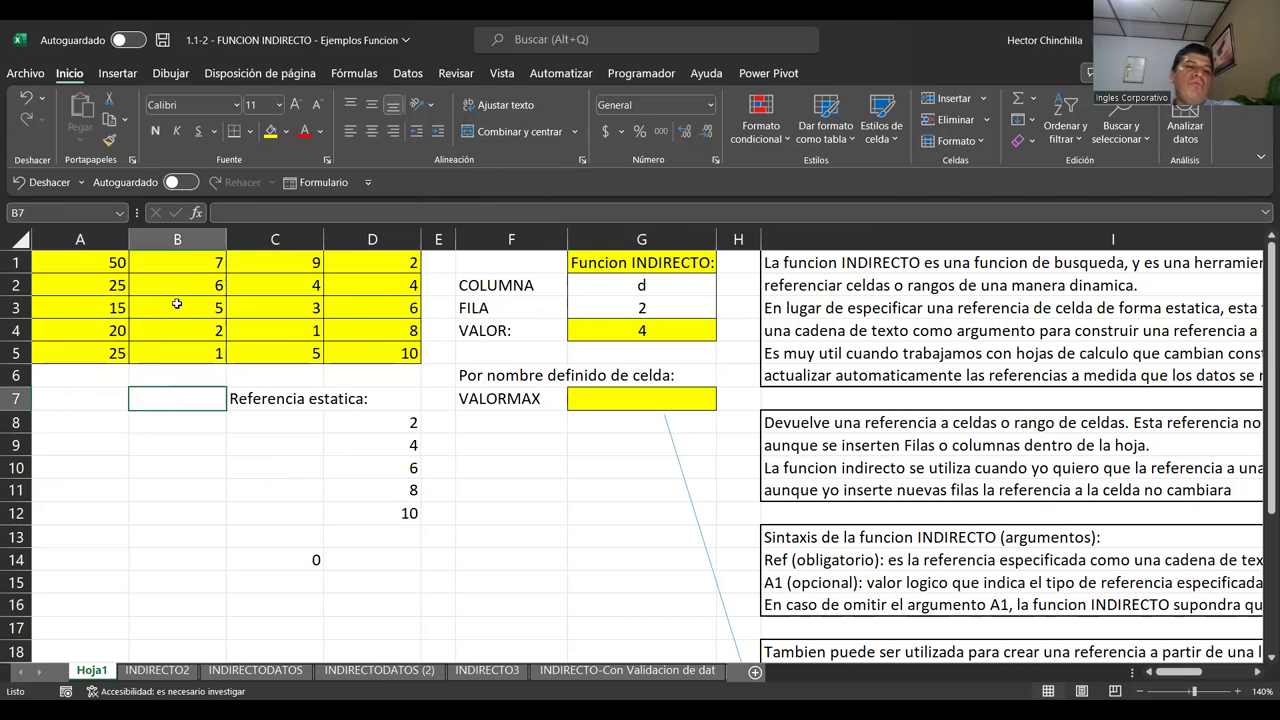
left_click(194, 270)
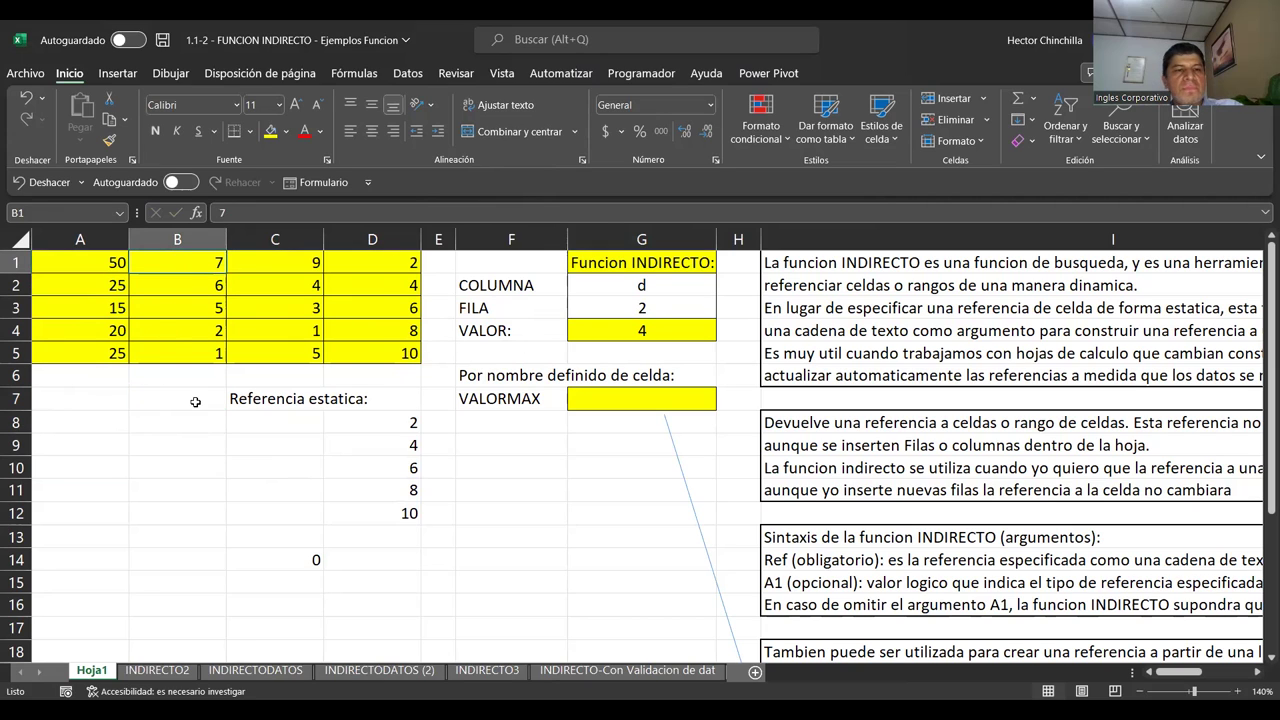
left_click(104, 261)
left_click(499, 402)
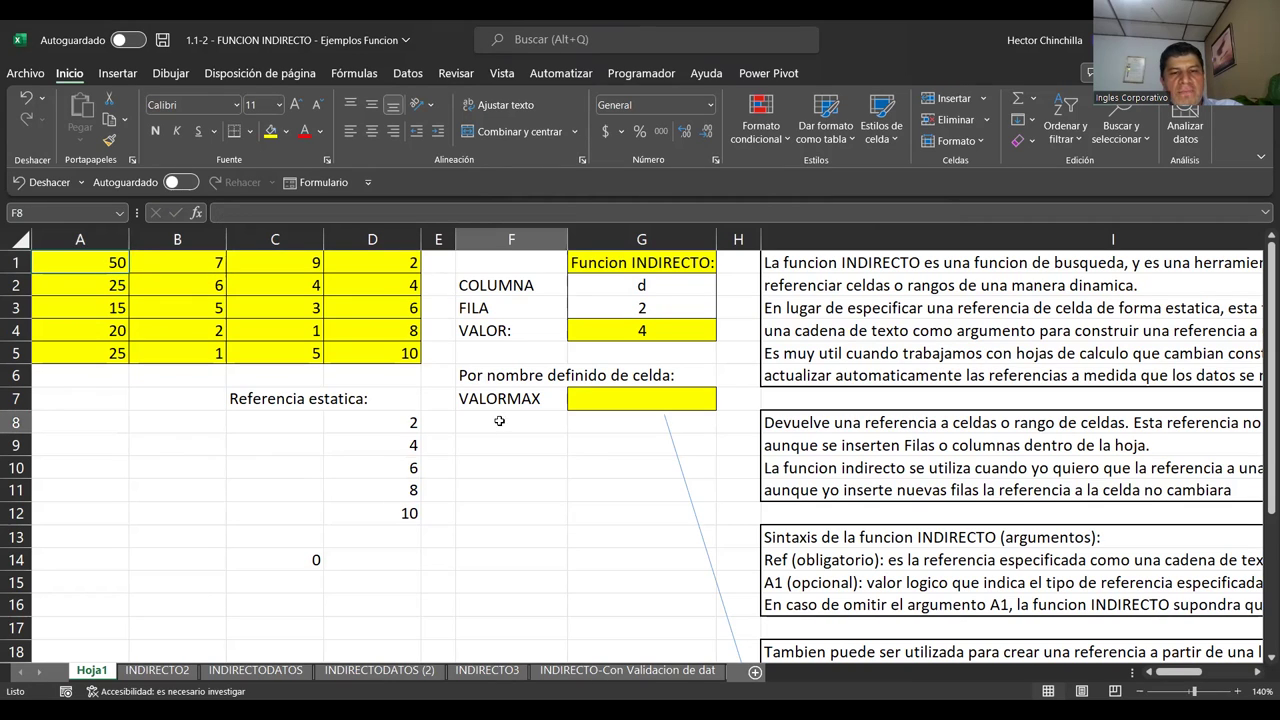
left_click(108, 290)
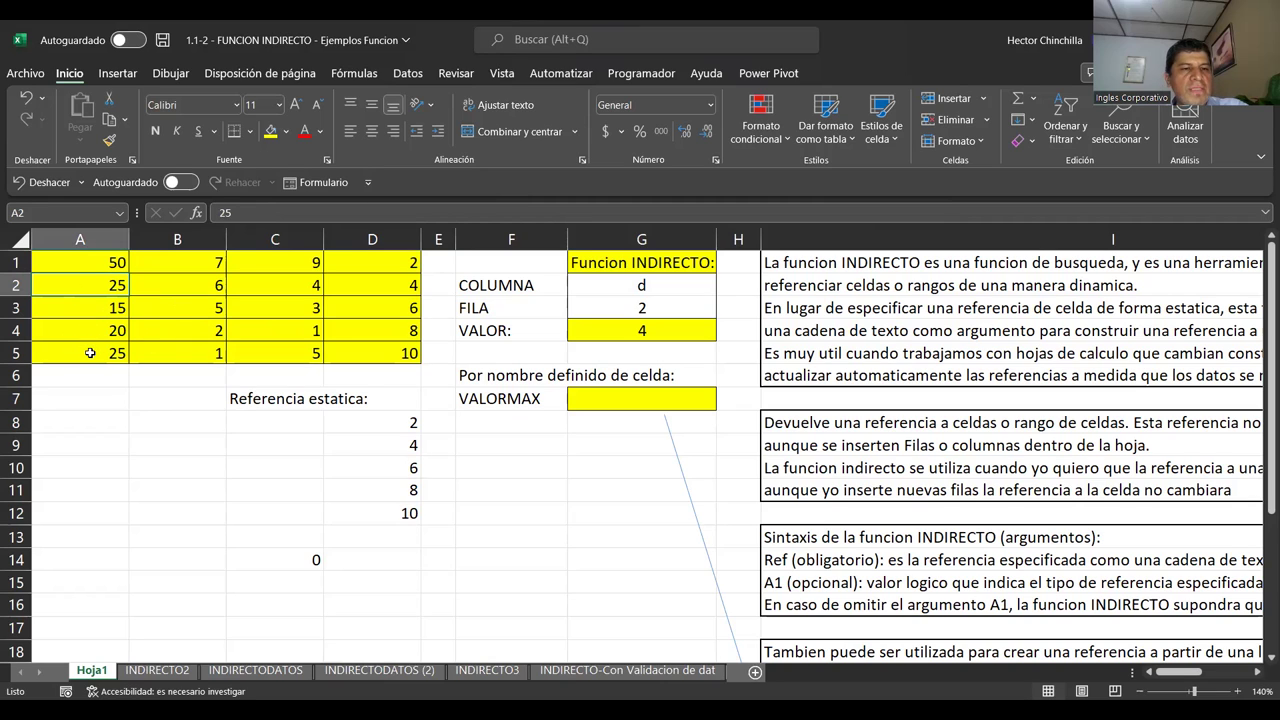
Enter 1 in cell A5 of the yellow table
left_click(90, 353)
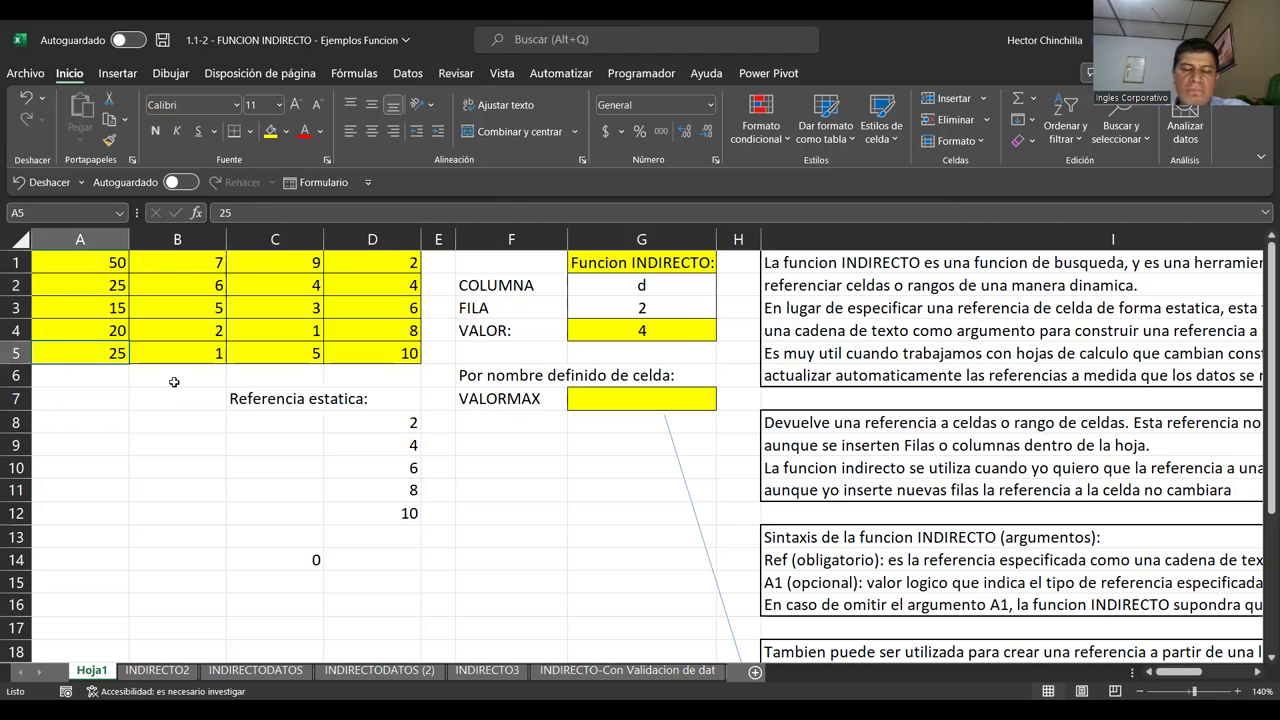
type("1")
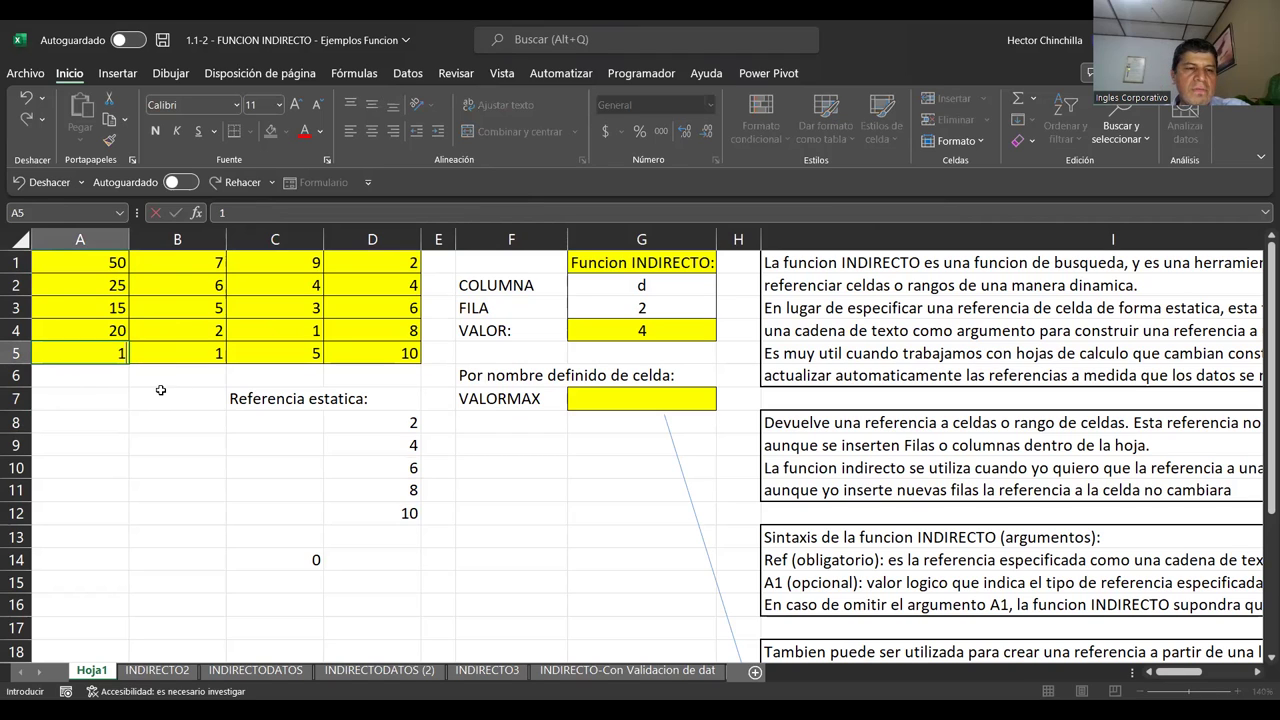
left_click(168, 350)
type("7")
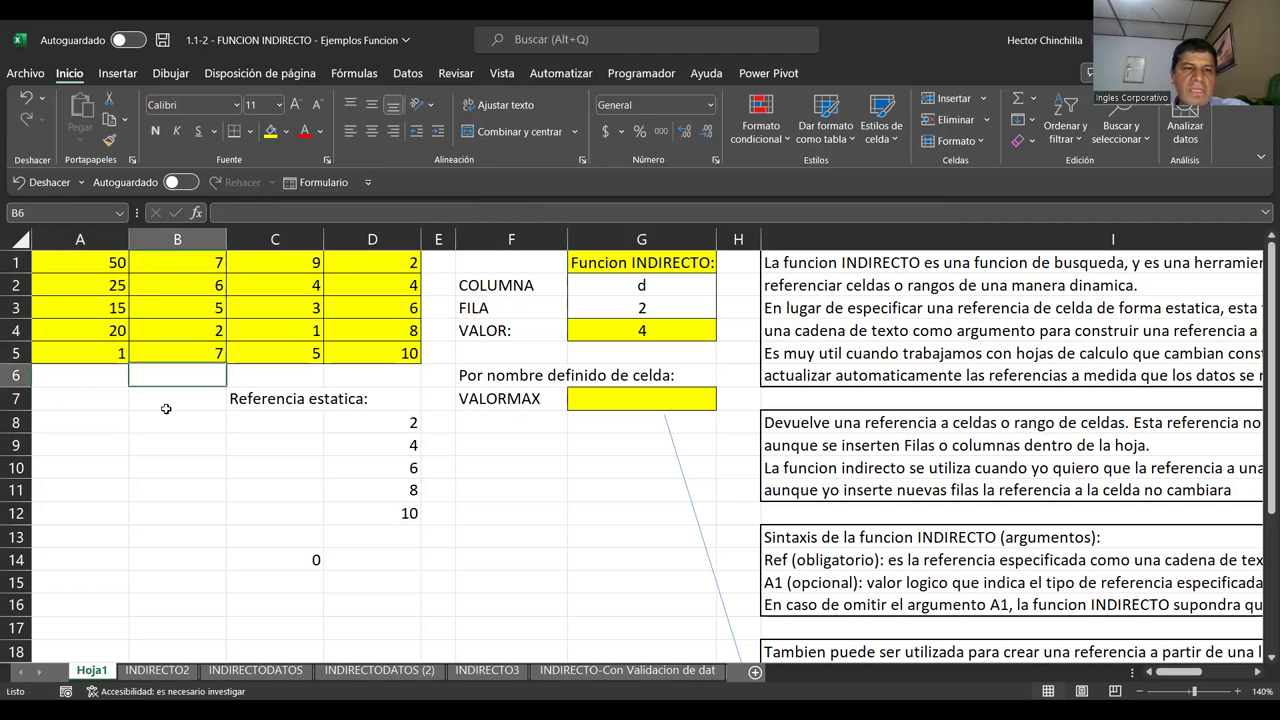
key("ctrl+z")
left_click(100, 356)
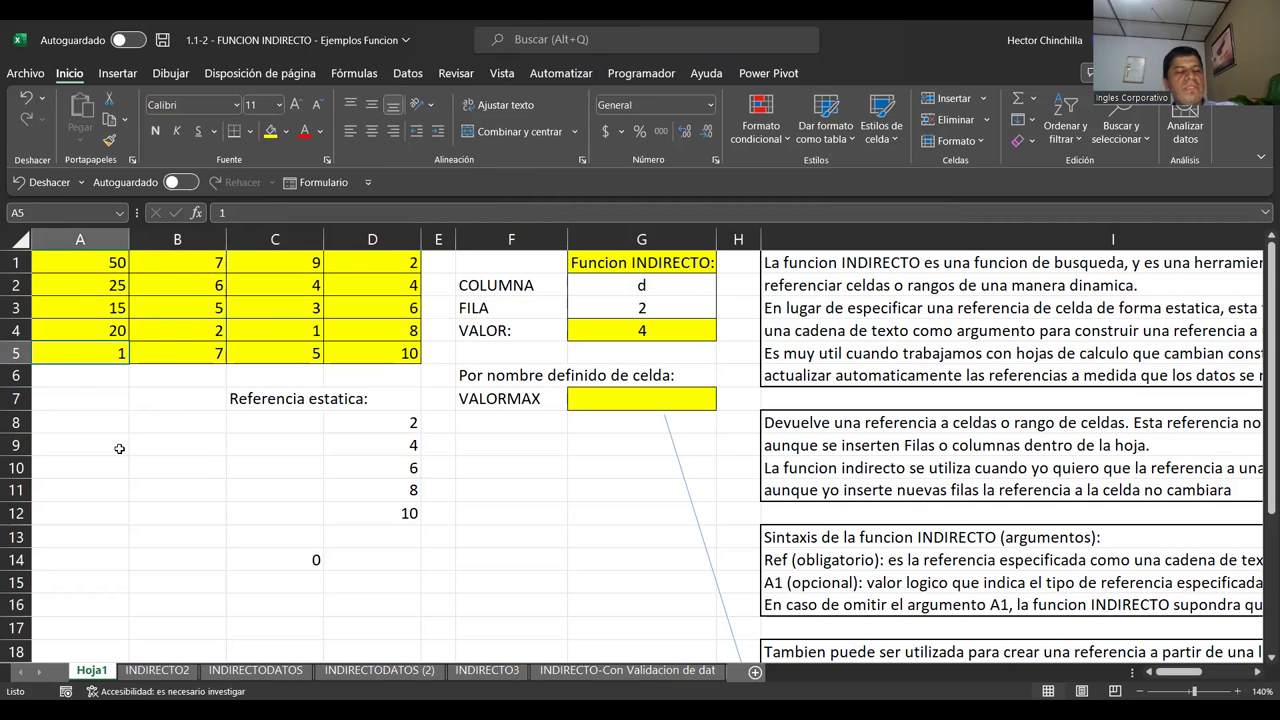
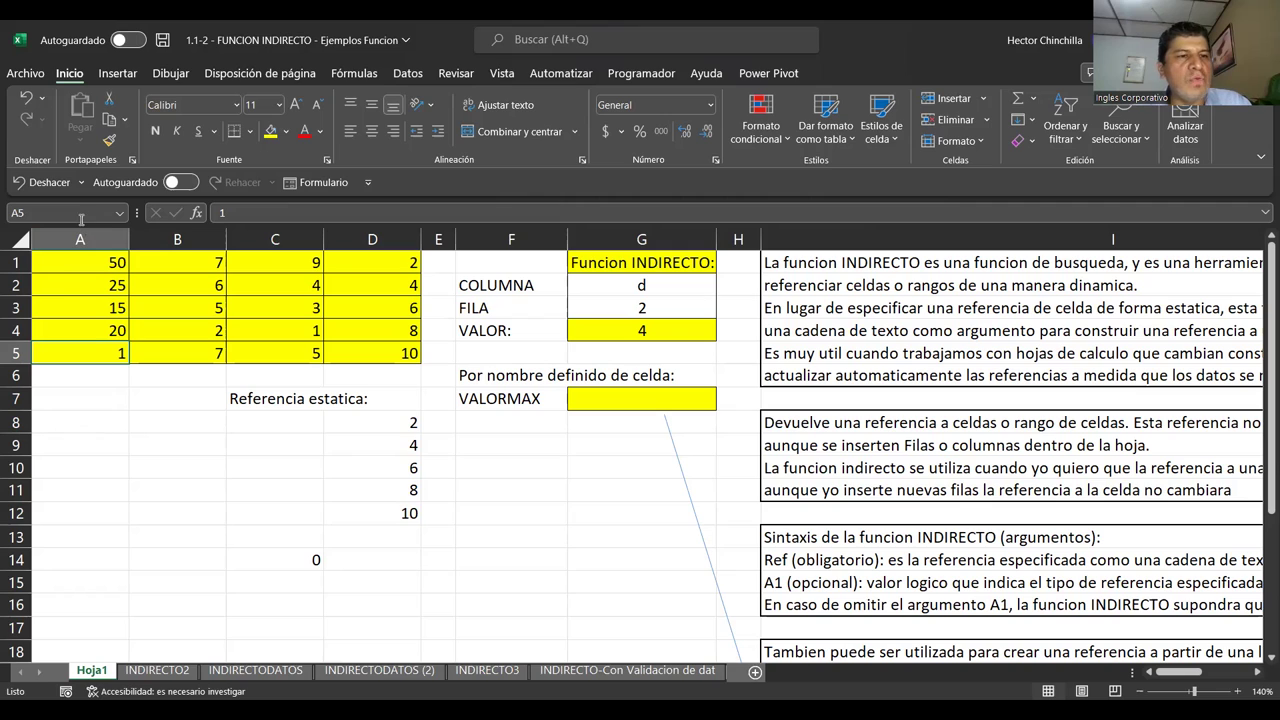
Check that cell A1 carries the name VALORMAX and that A2 holds 25
left_click(118, 258)
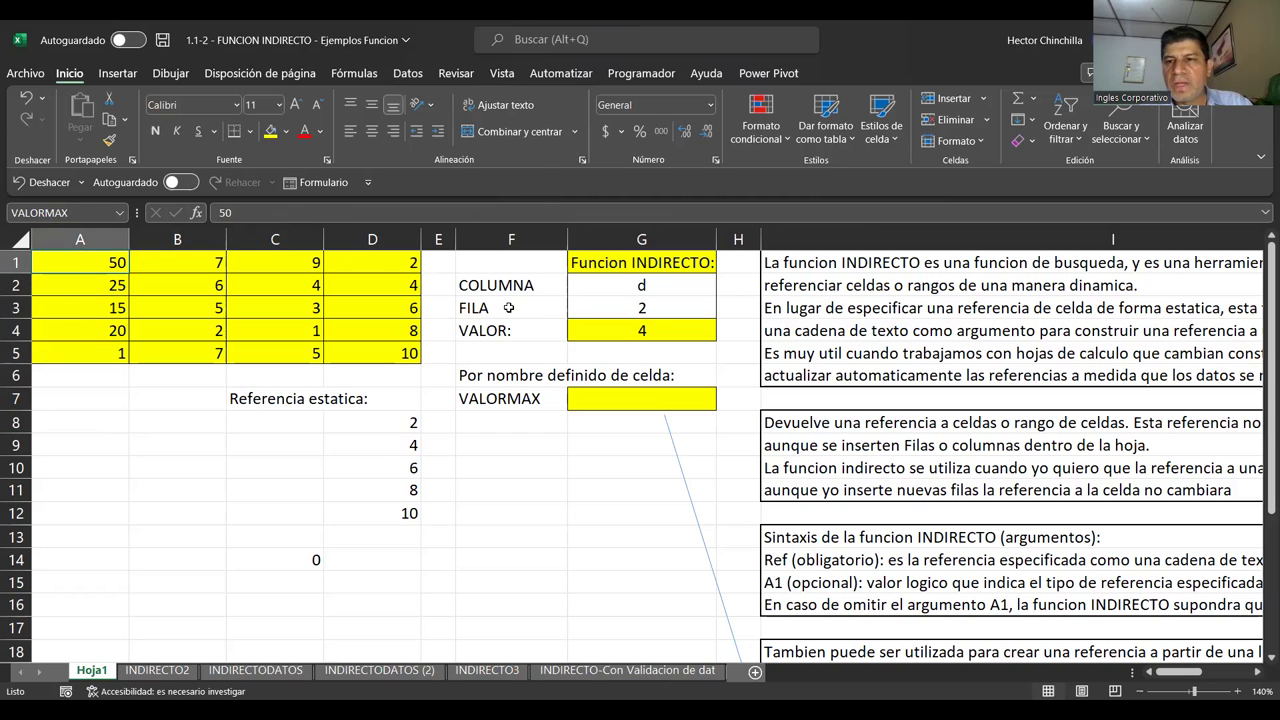
left_click(86, 284)
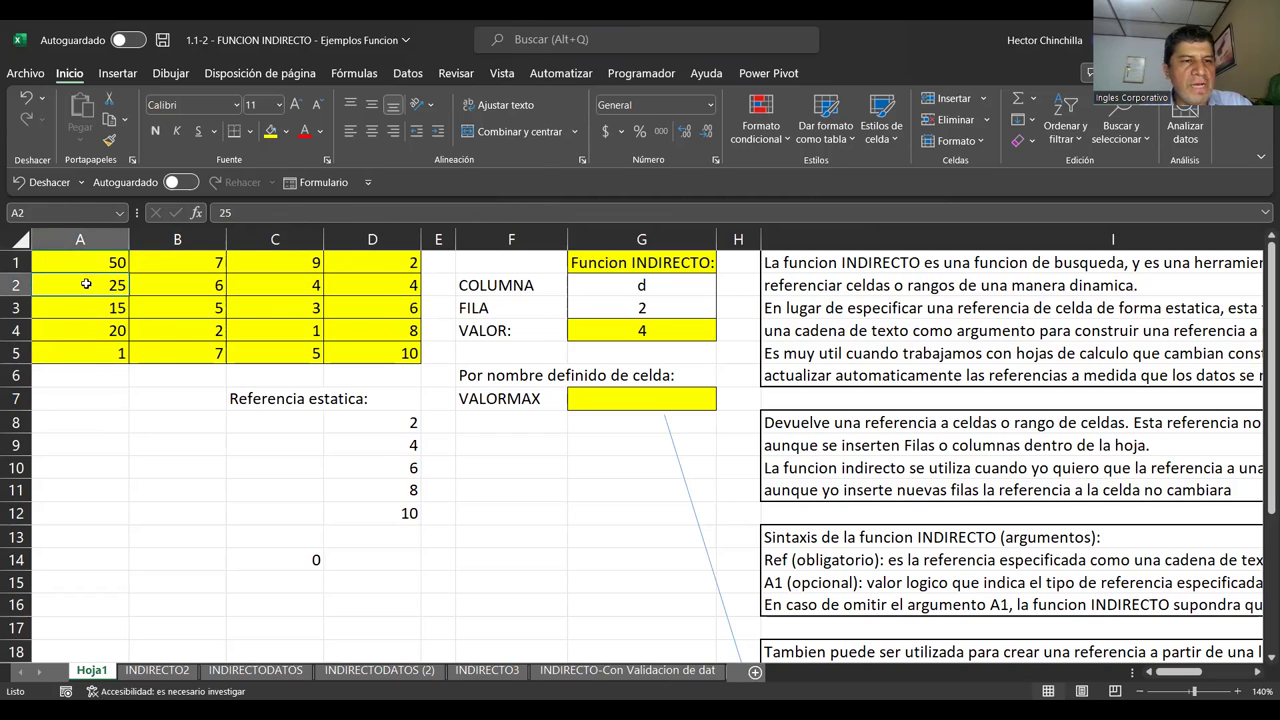
left_click(83, 266)
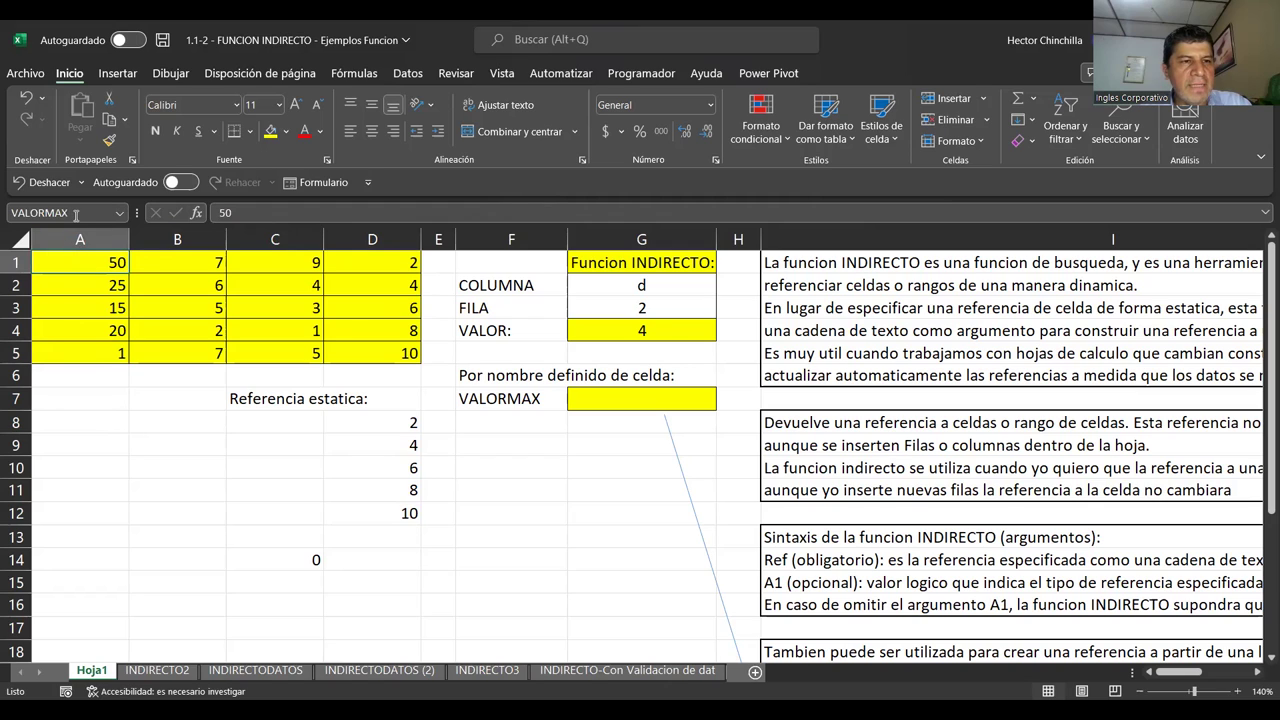
Name cell A5, which holds the value 1, VALORMIN in the Name Box and confirm it
left_click(103, 351)
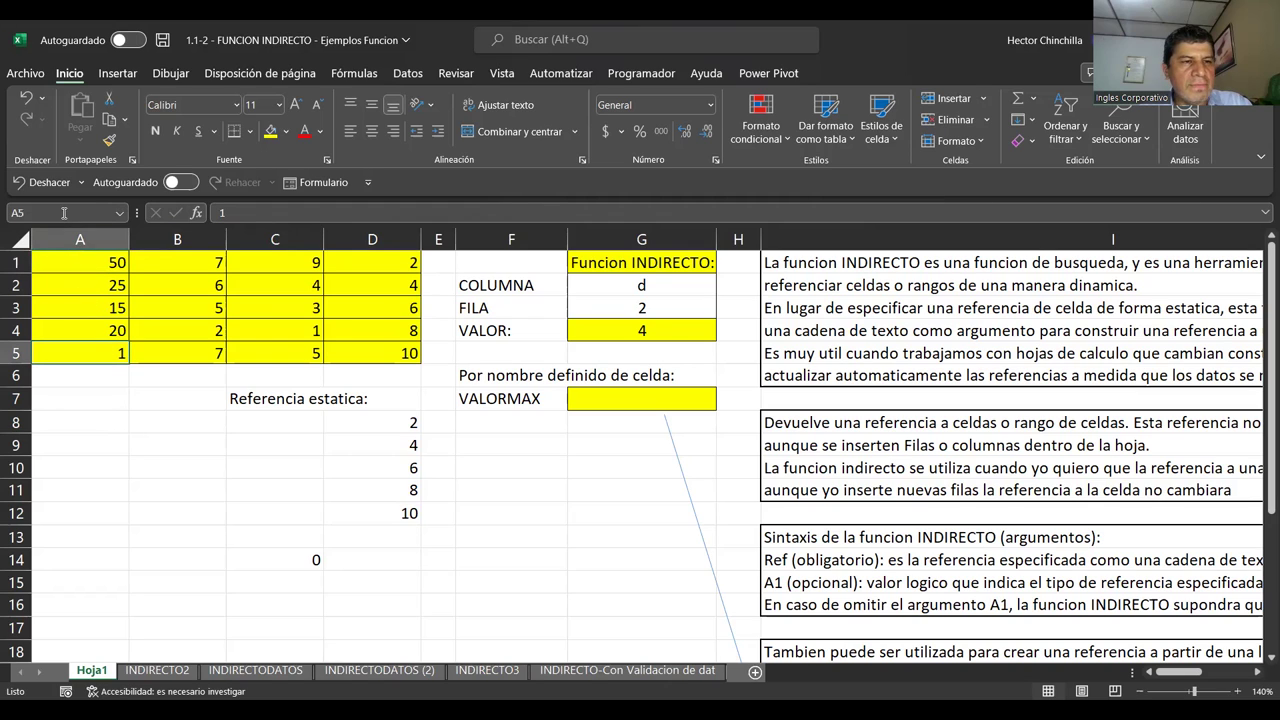
left_click(64, 213)
type("V")
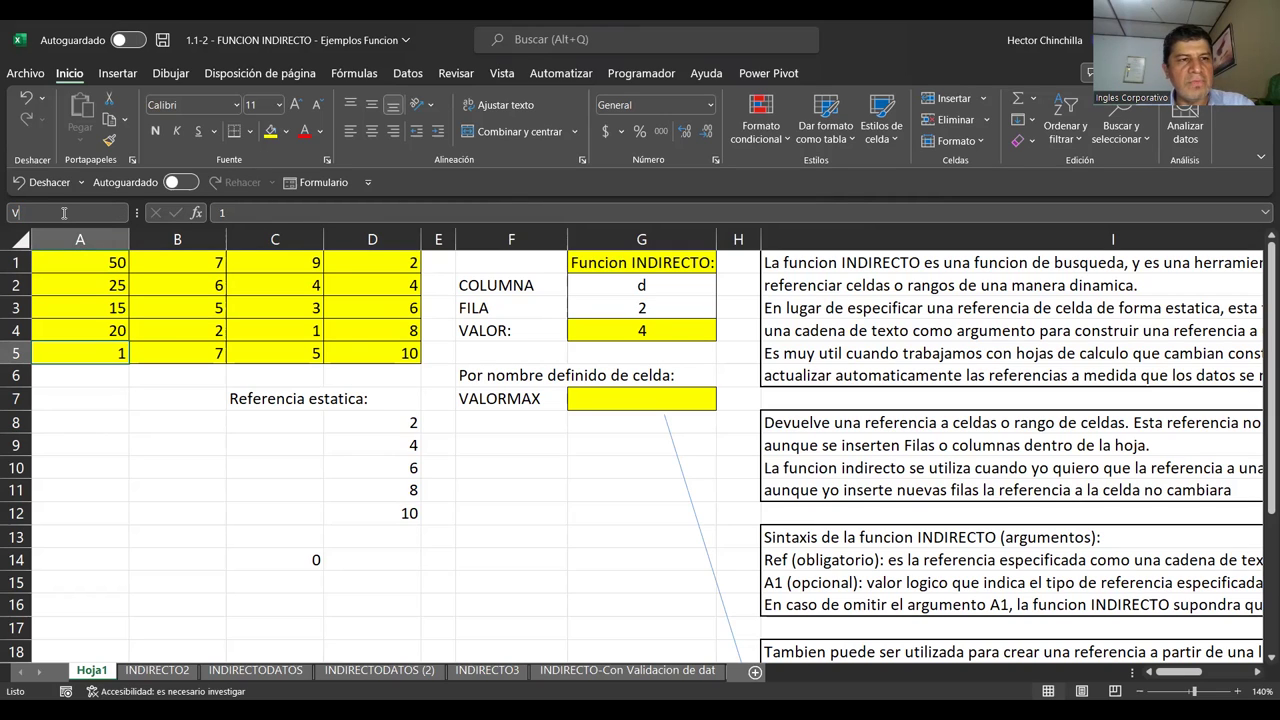
type("ALORM")
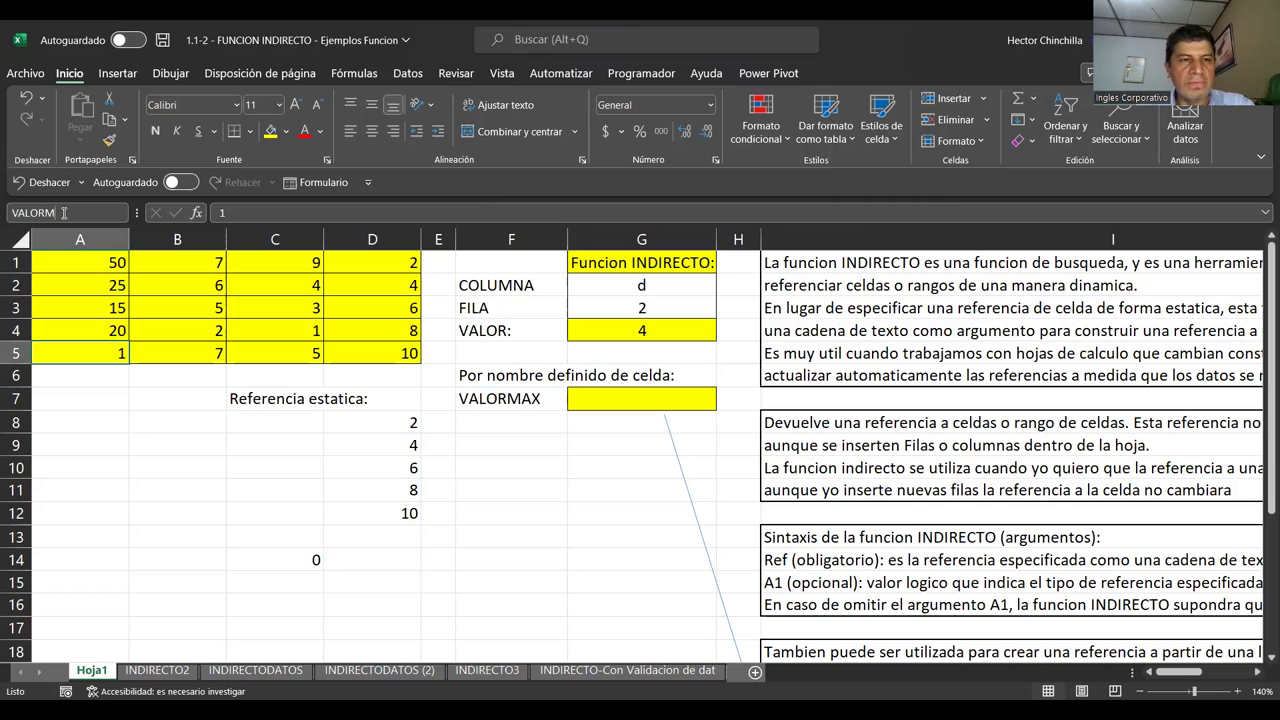
type("N")
left_click(84, 418)
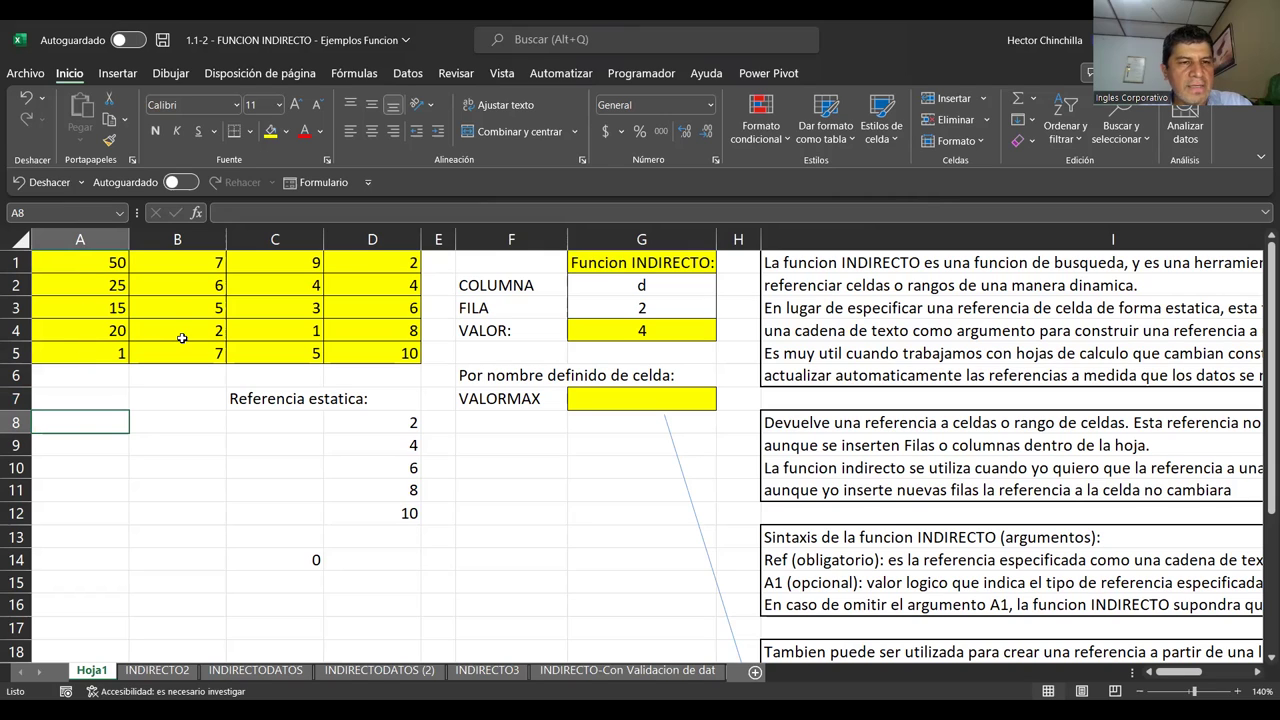
left_click(106, 346)
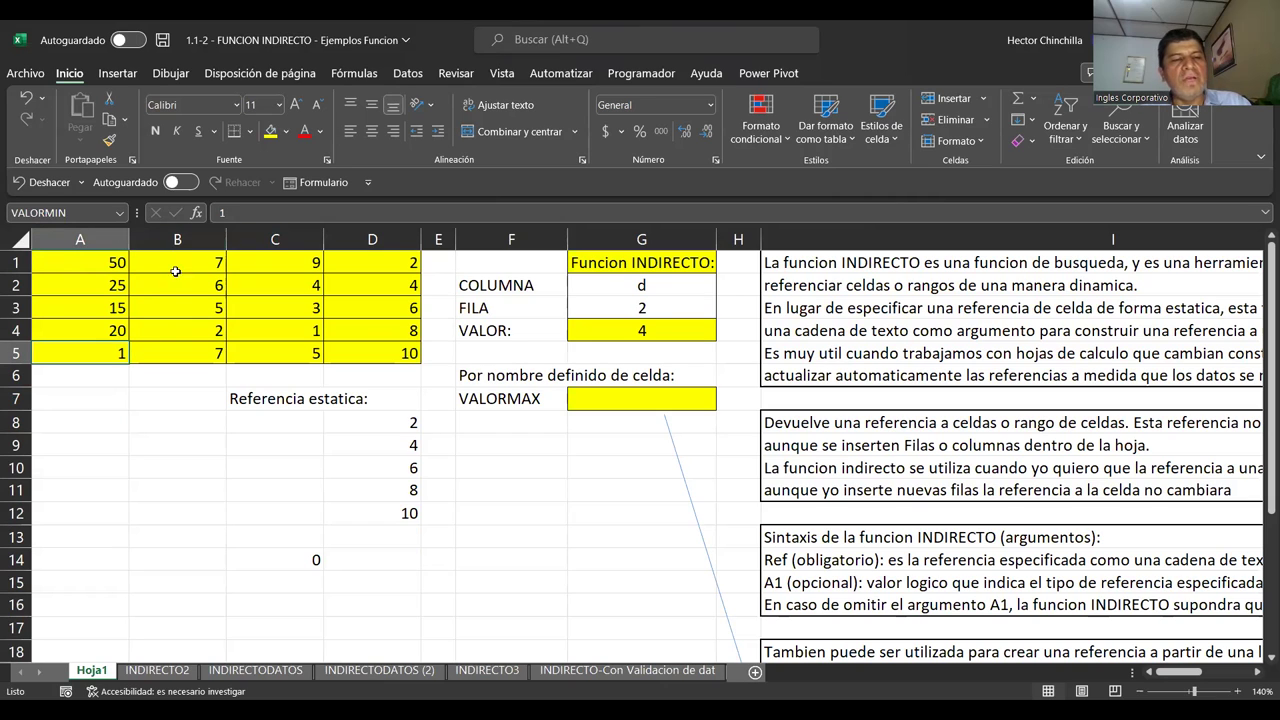
Review sample cells C1 and B5 and the named cells A5 and A1
left_click(251, 268)
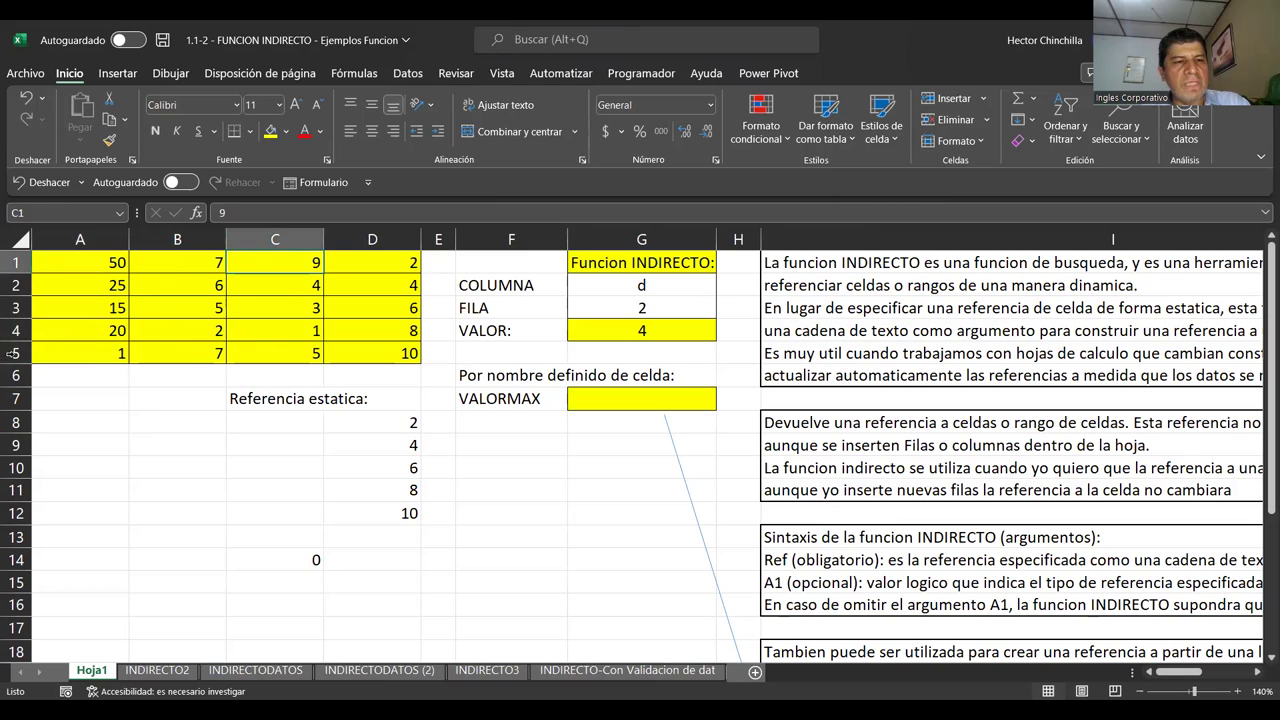
left_click(172, 353)
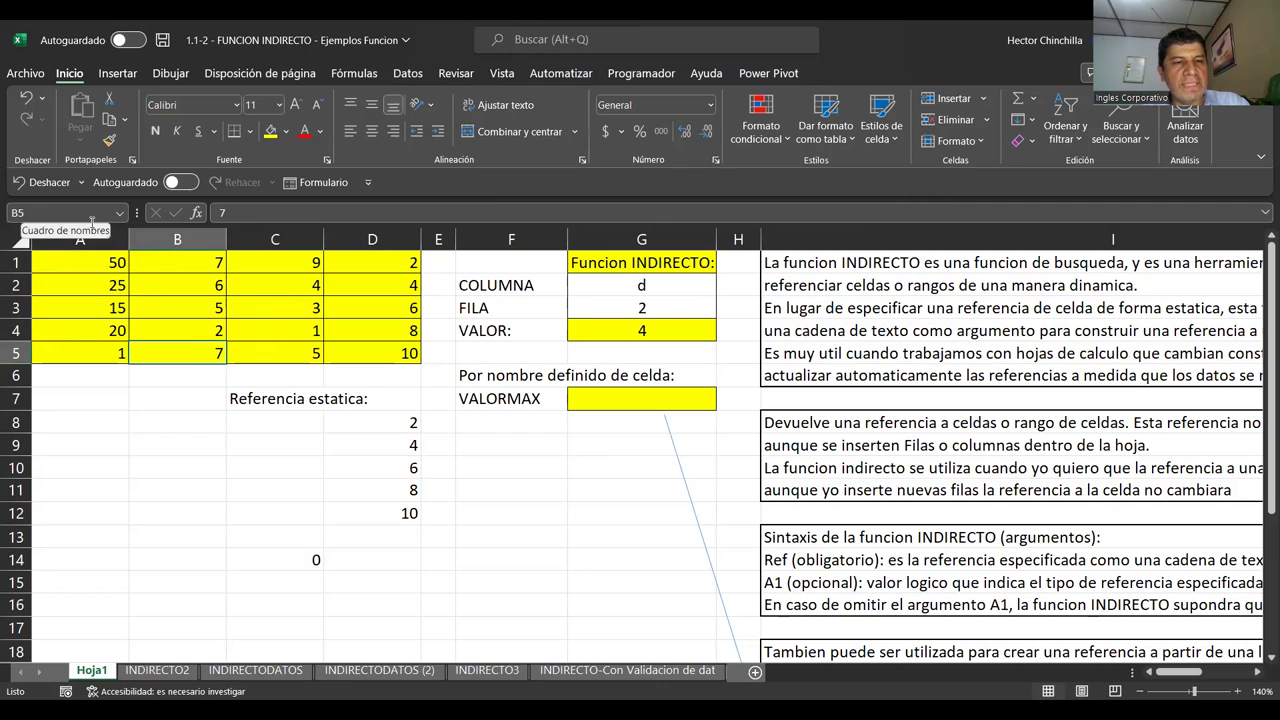
left_click(107, 351)
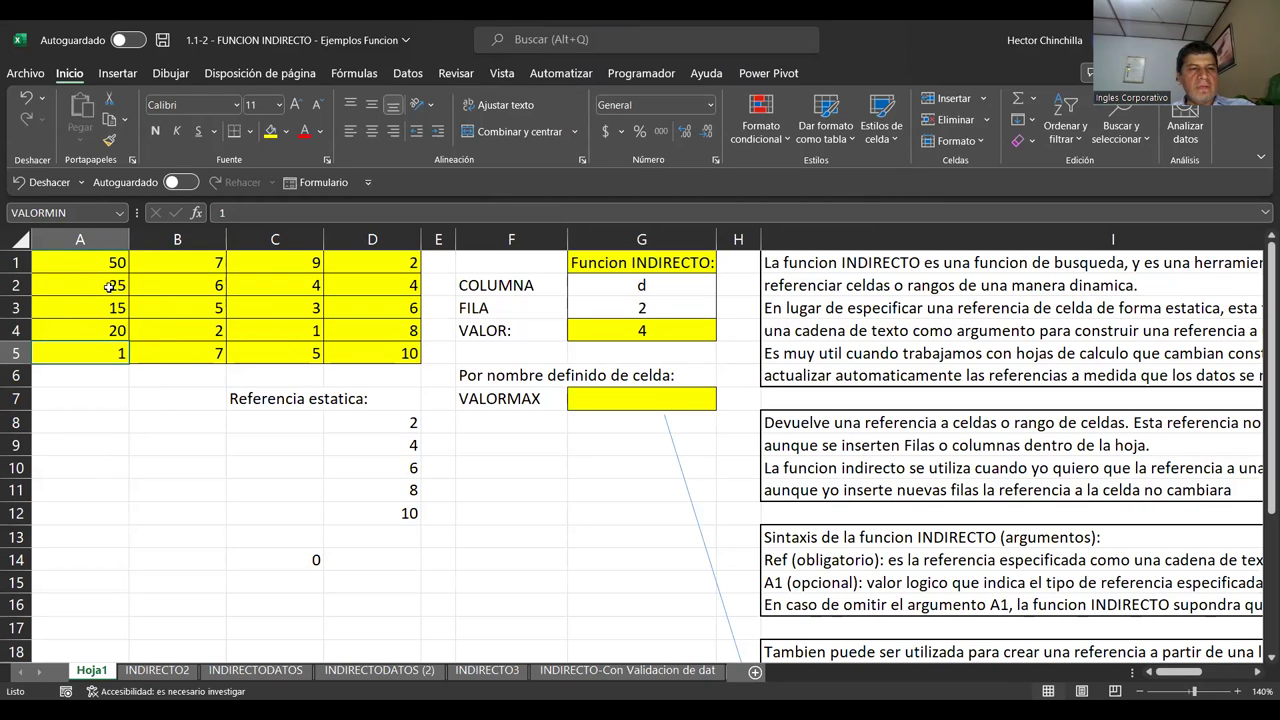
left_click(88, 263)
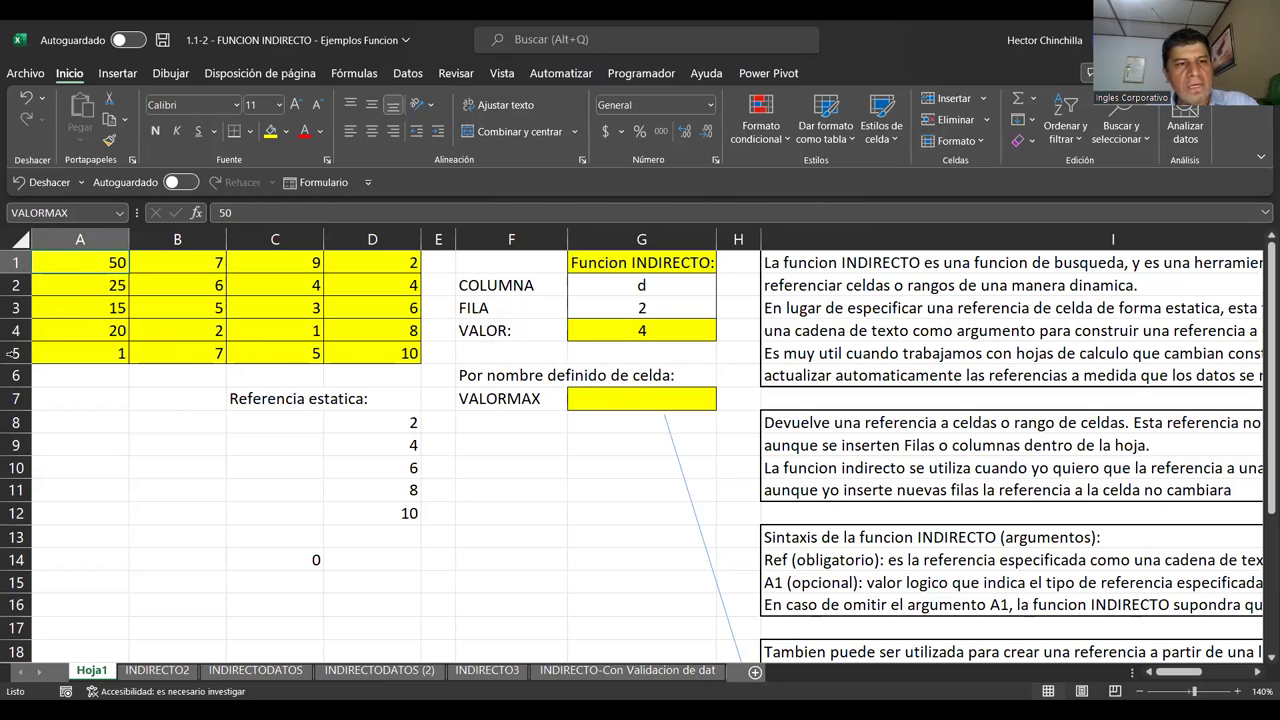
left_click(598, 398)
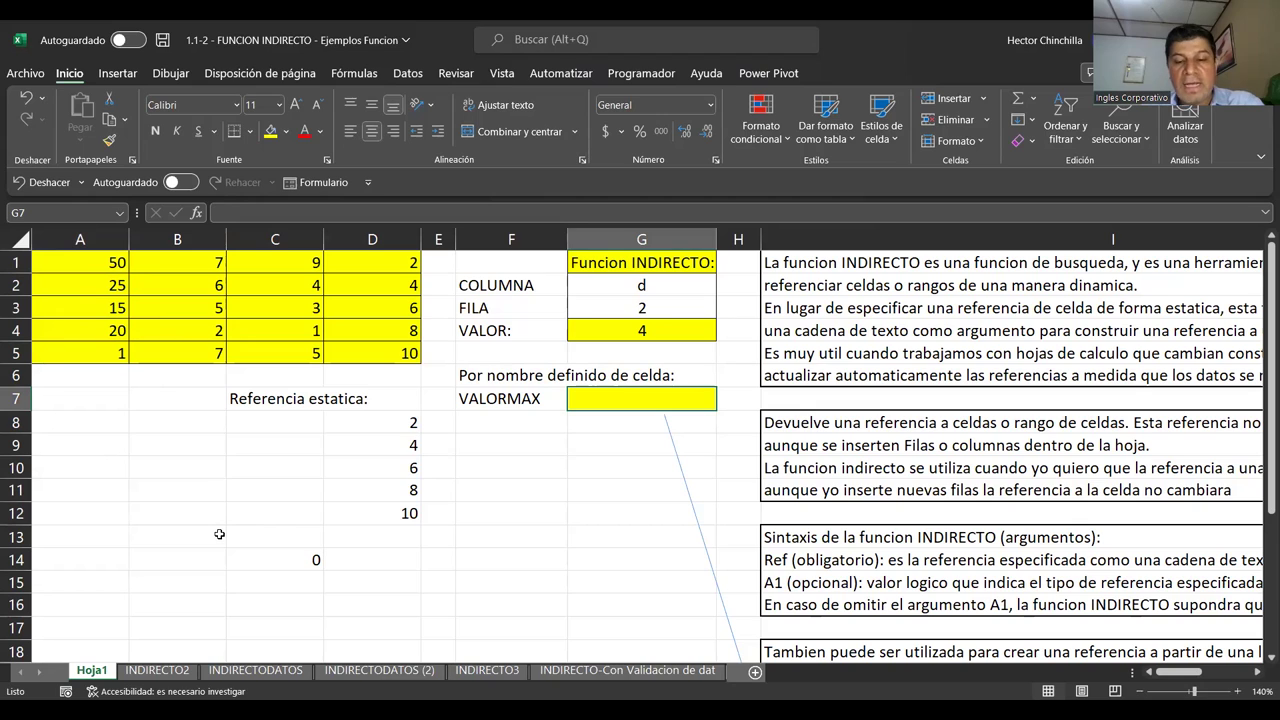
Enter =INDIRECTO(F7) in G7 so it returns 50 through the name VALORMAX
type("=")
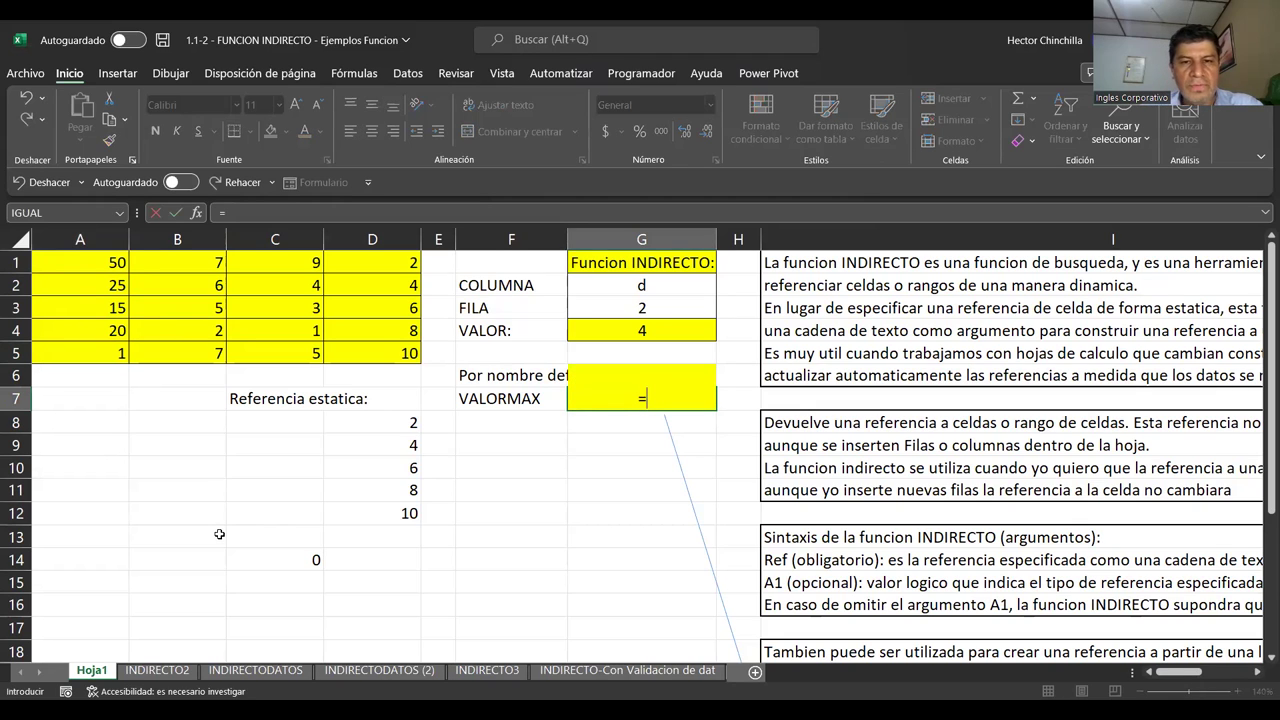
type("IN")
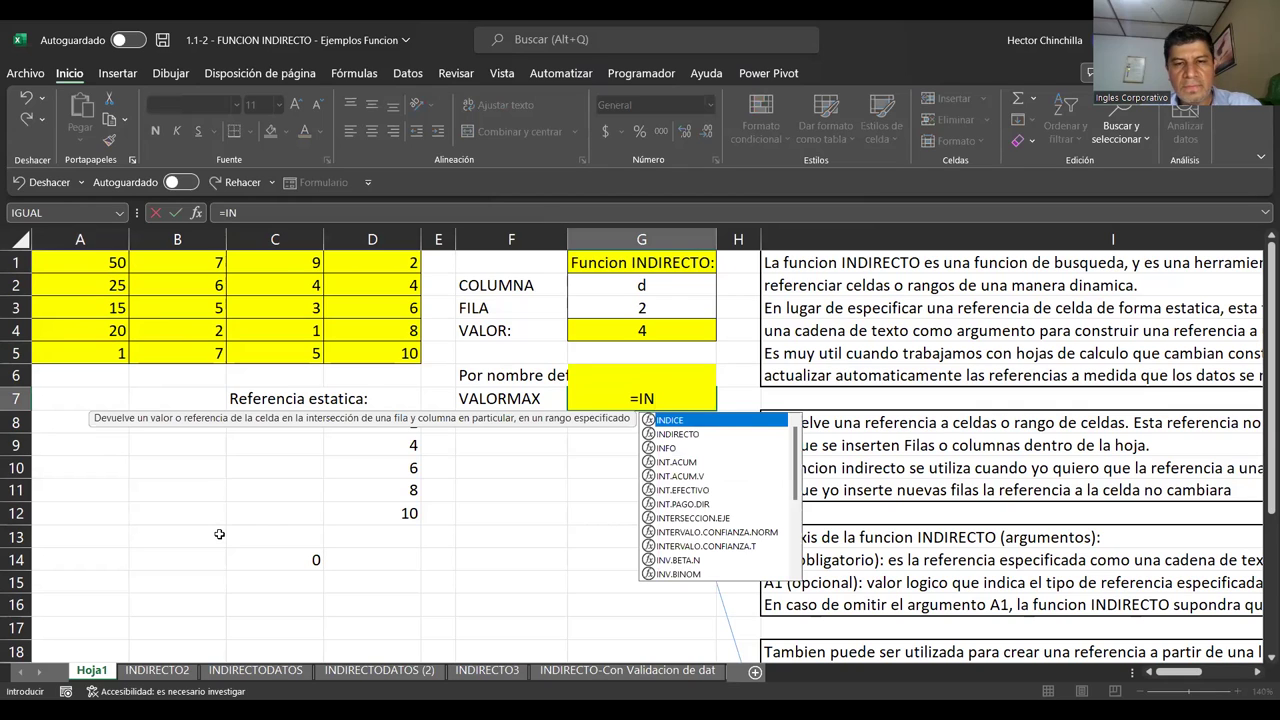
type("DIRECTO(")
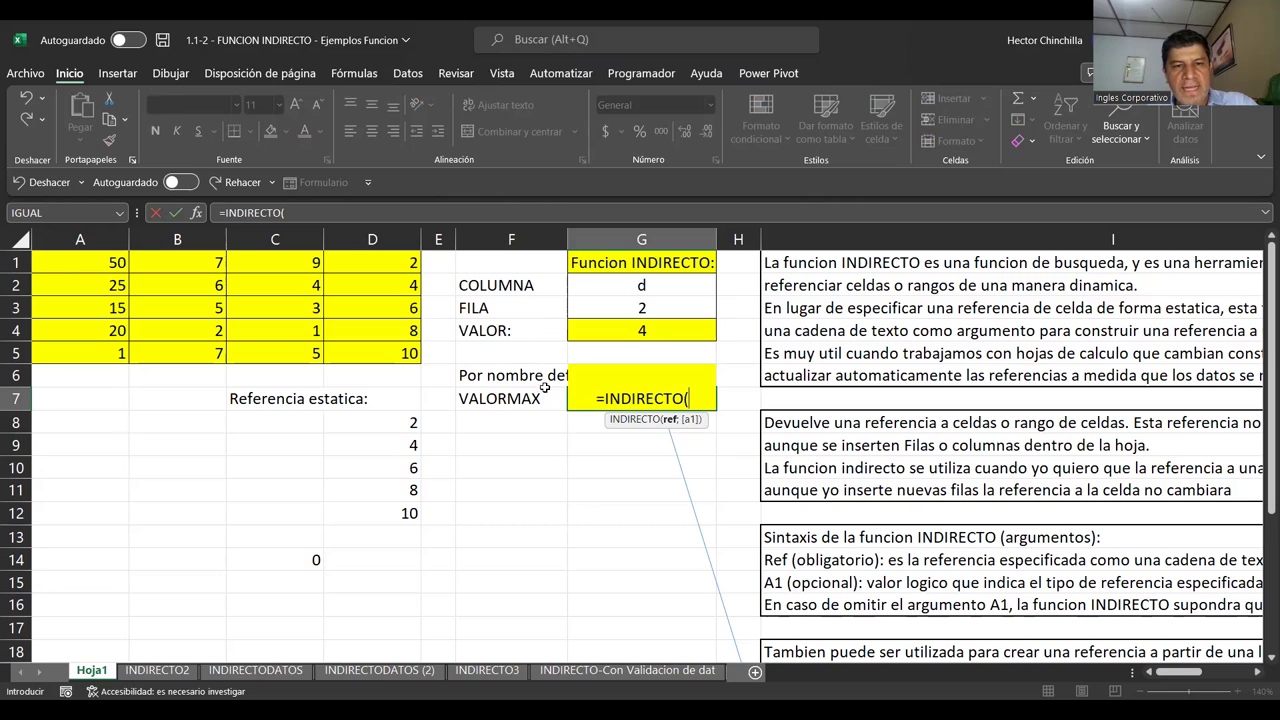
left_click(483, 398)
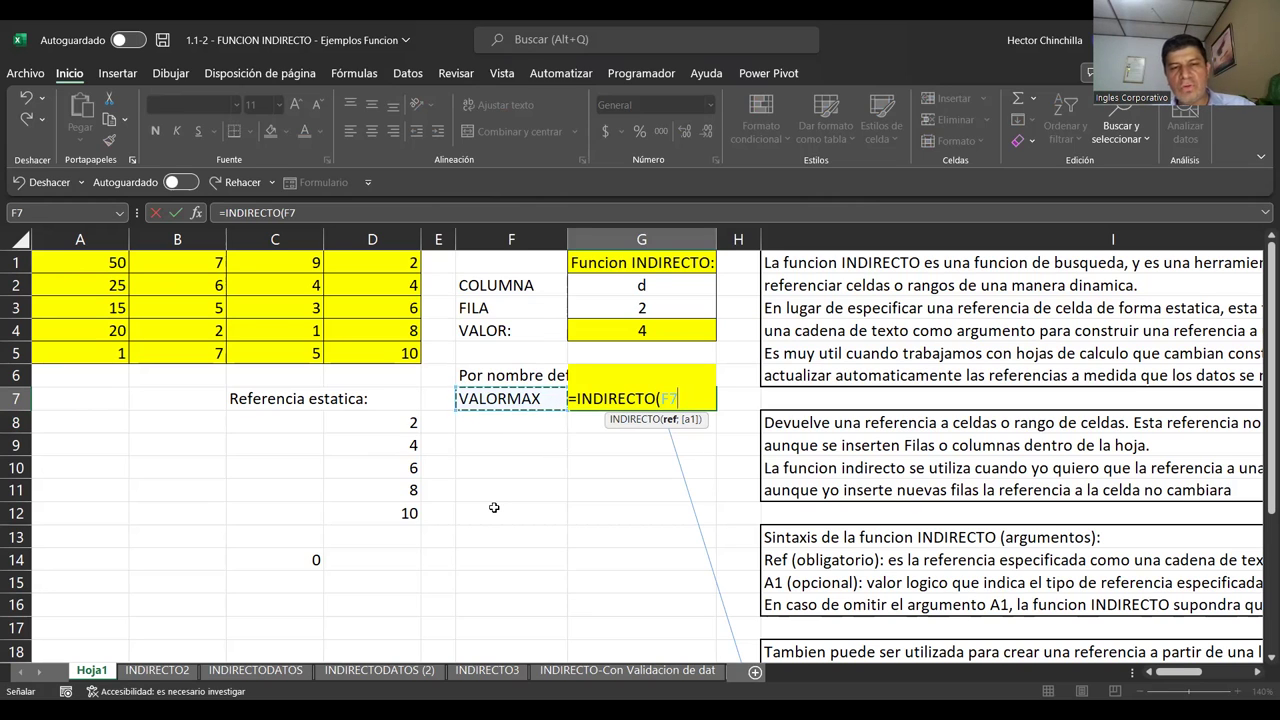
type(")")
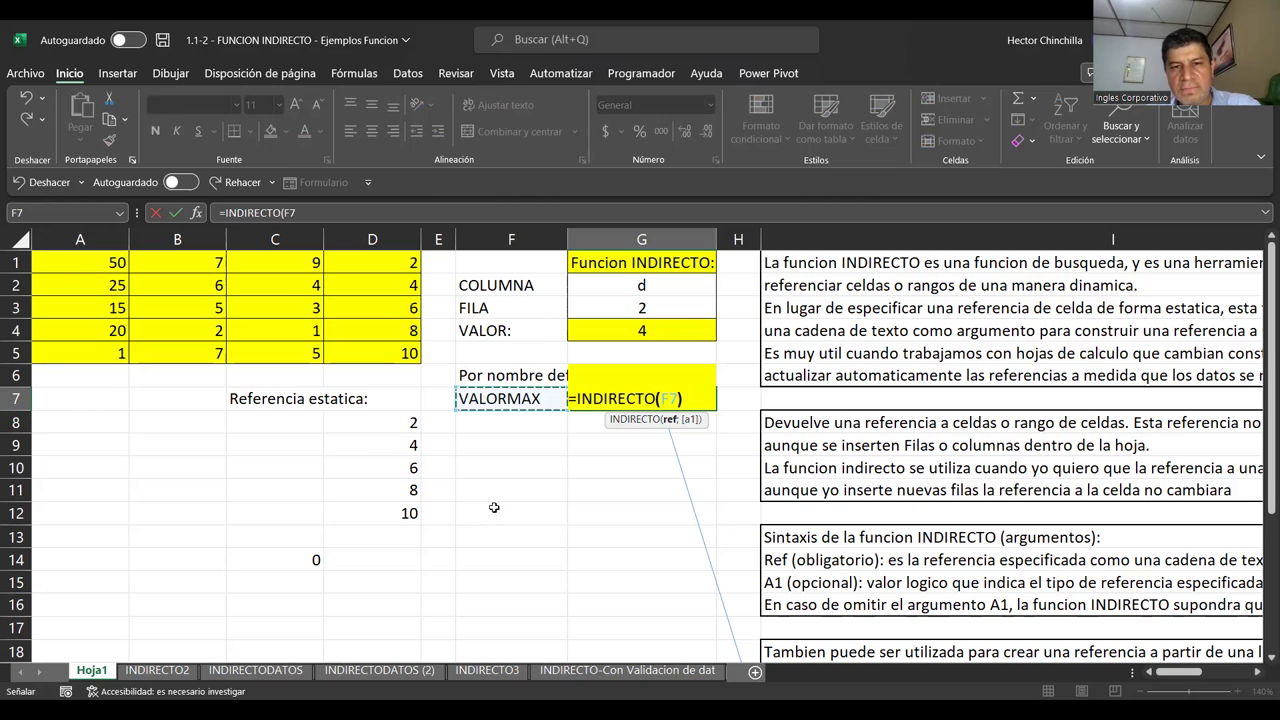
key("Return")
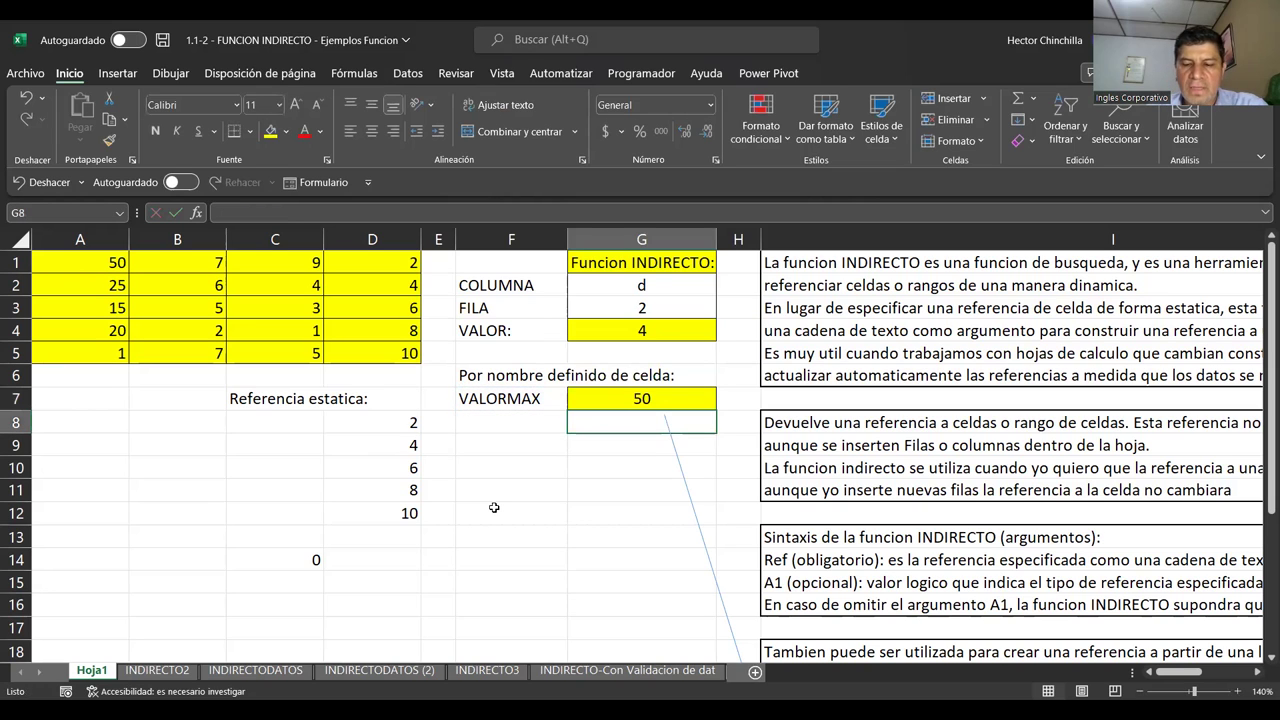
key("Up")
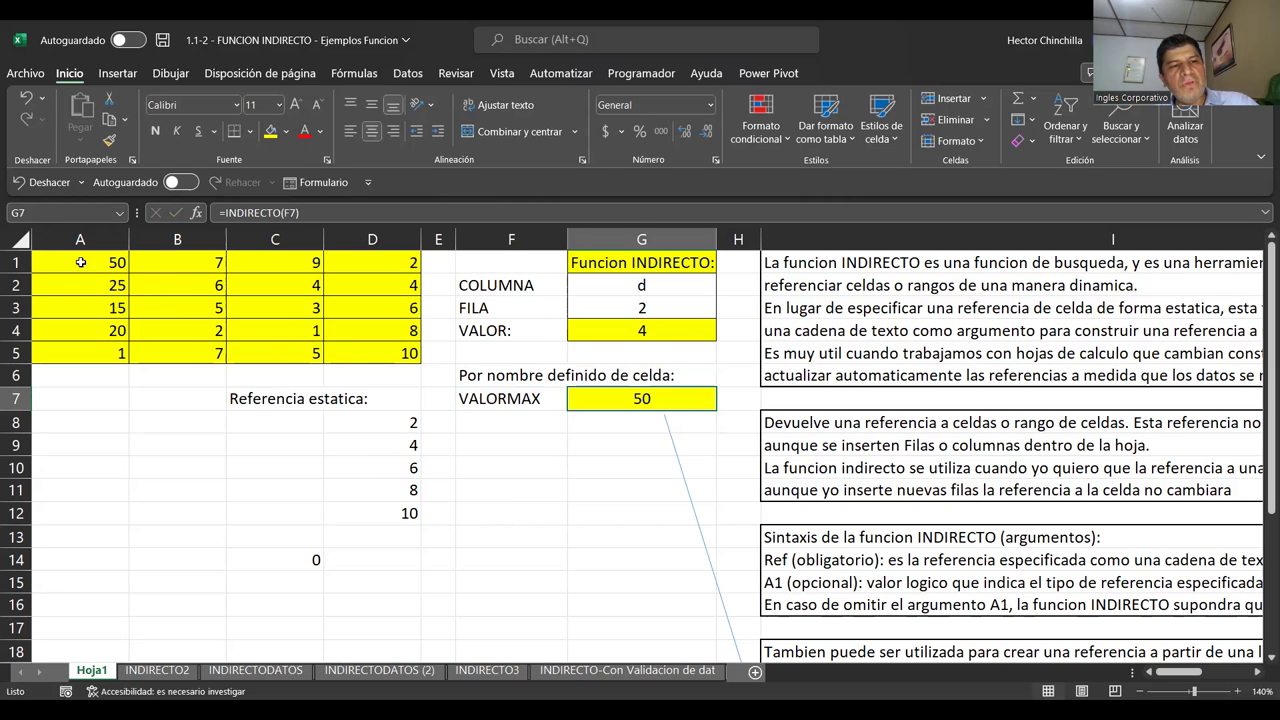
Show A1 holding 50 and F7 containing the text VALORMAX, then move to G8
left_click(81, 262)
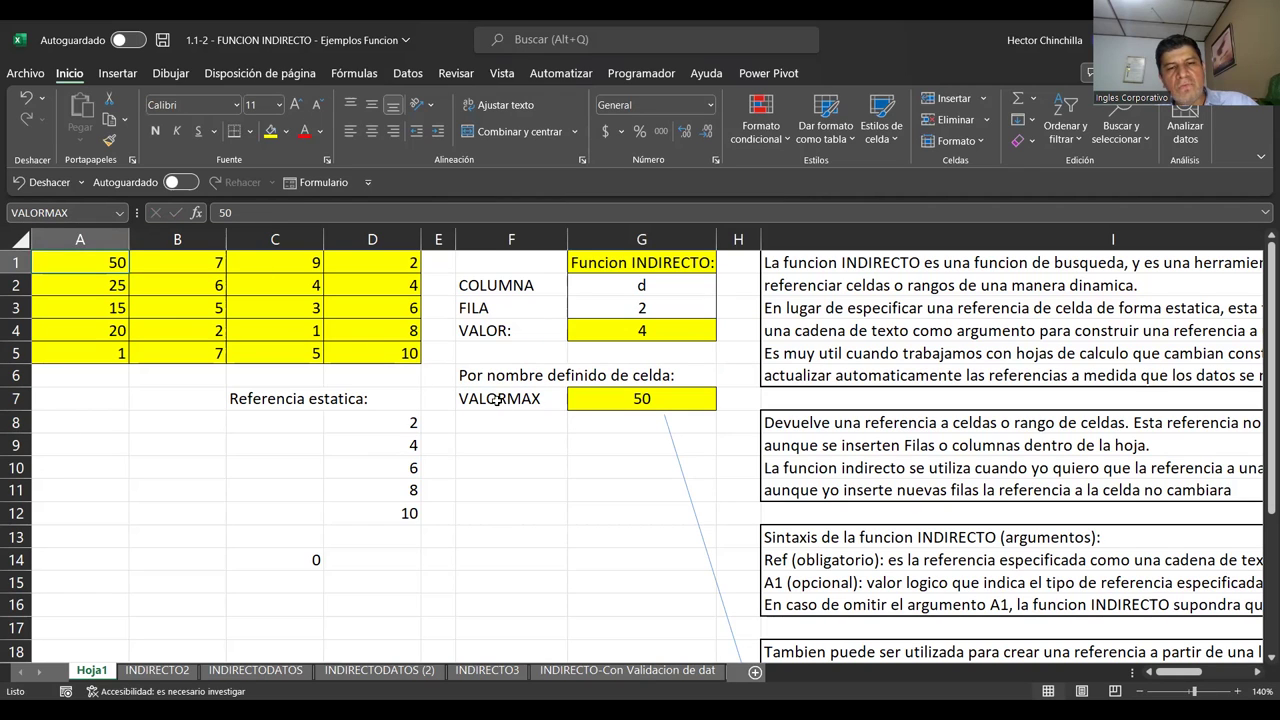
left_click(495, 399)
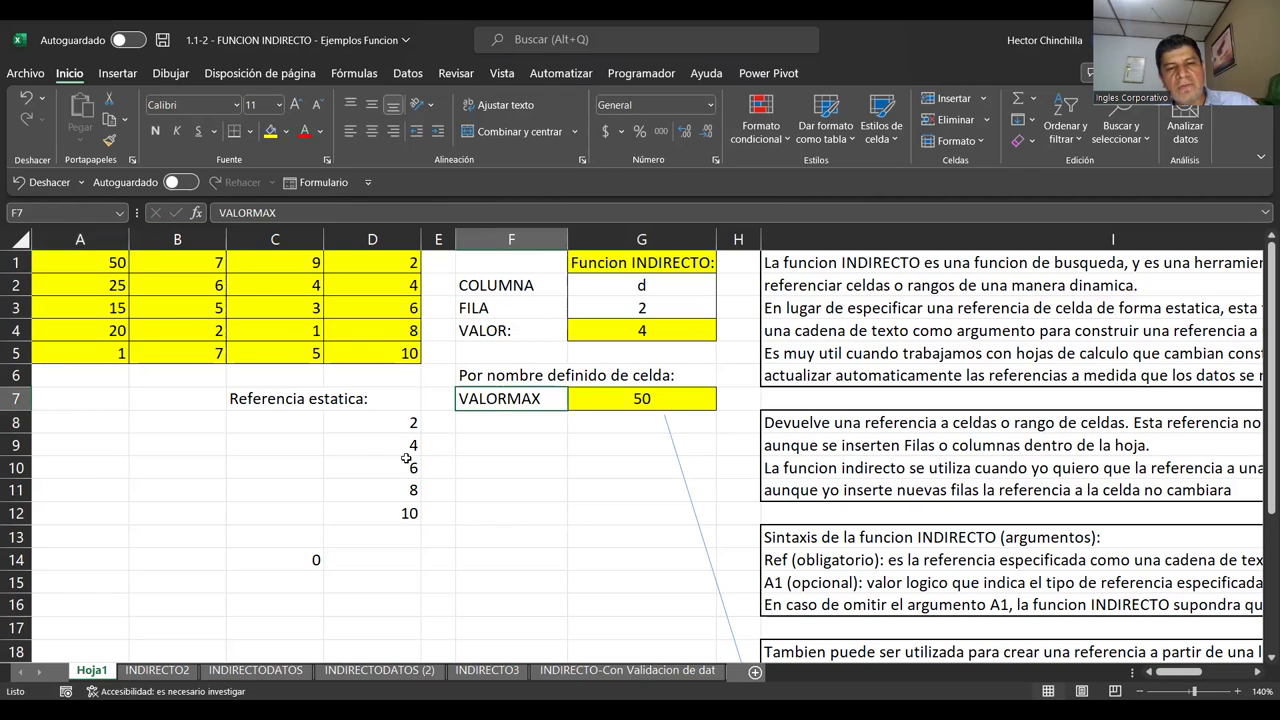
left_click(589, 423)
key("Left")
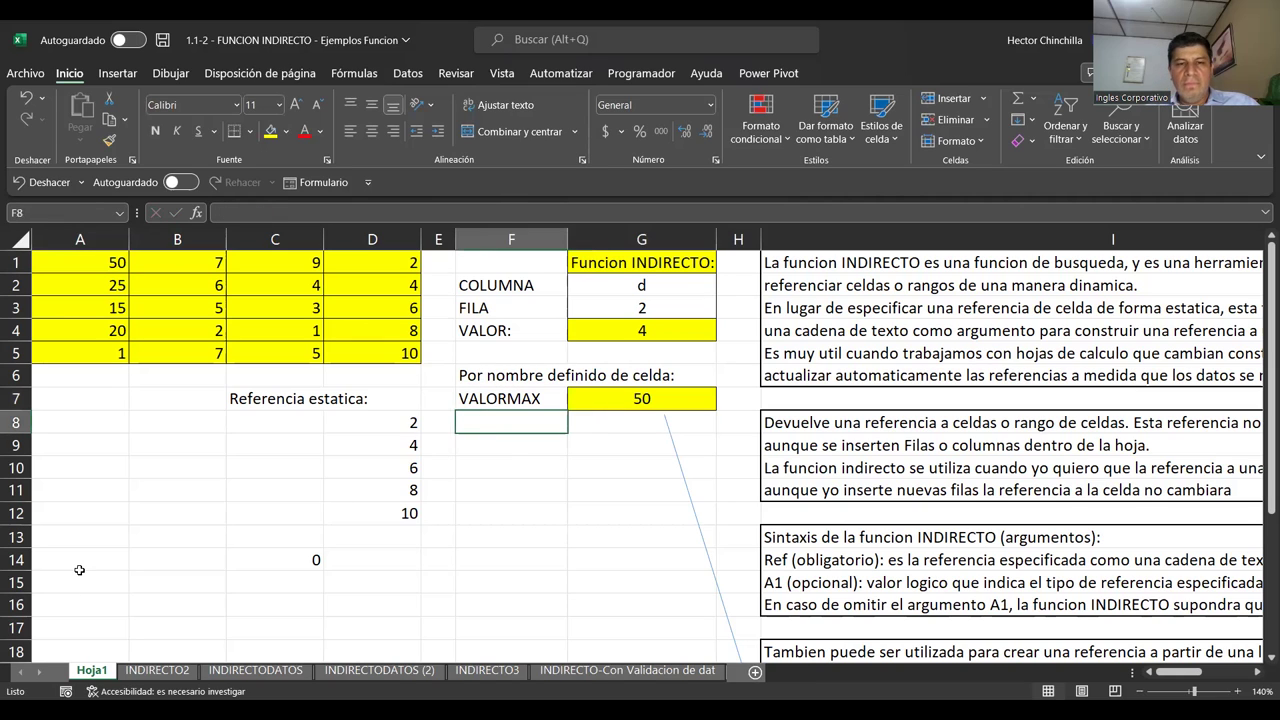
key("Right")
key("Left")
key("Right")
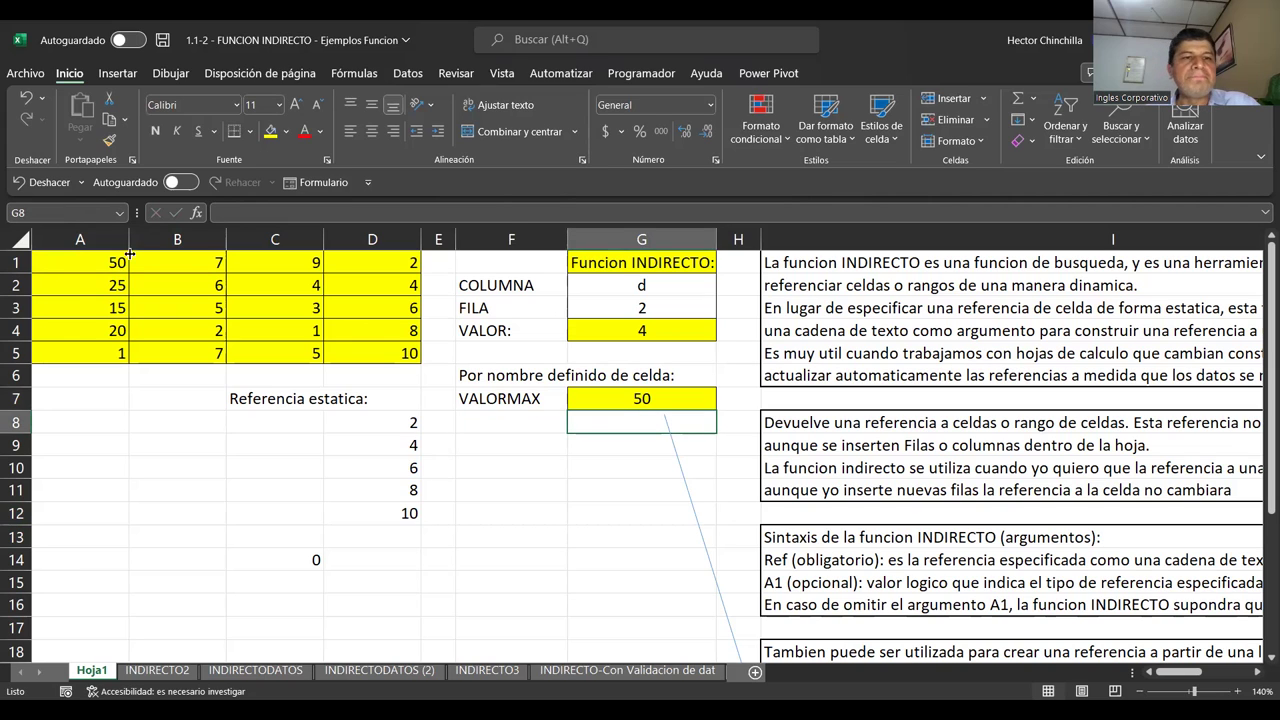
Give cell G8 a yellow fill and borders on all sides
left_click(270, 131)
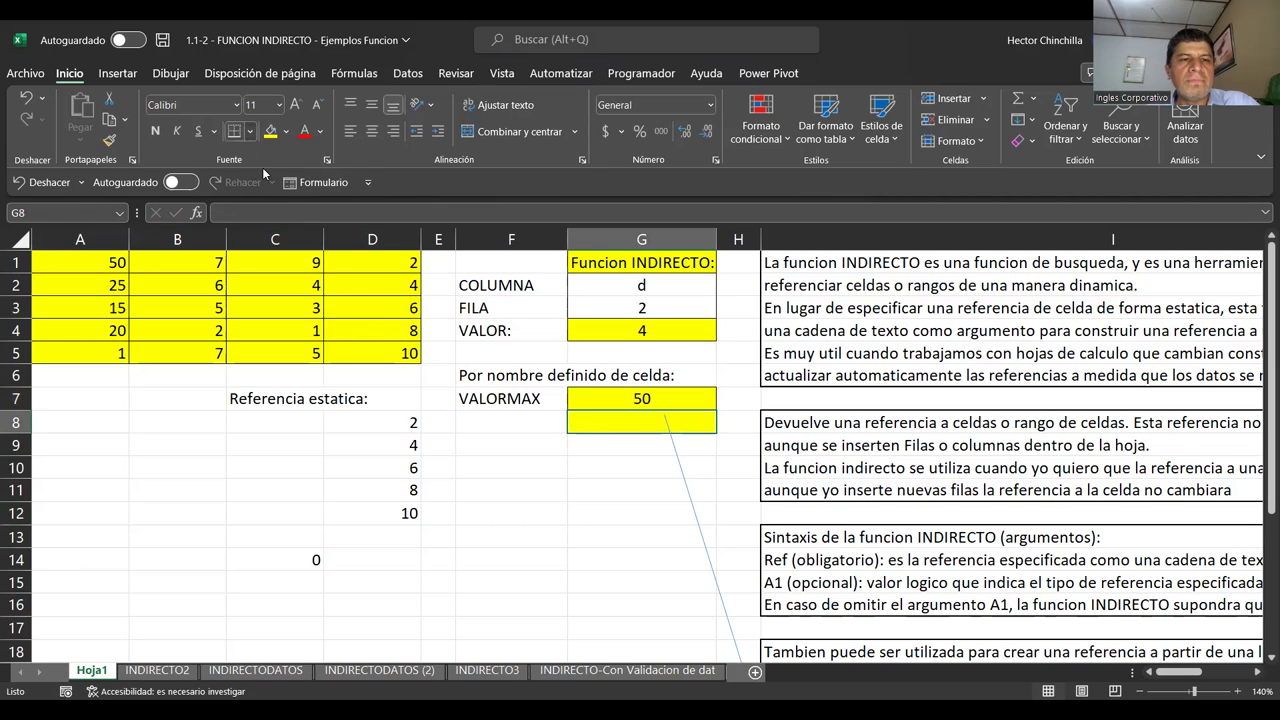
left_click(250, 131)
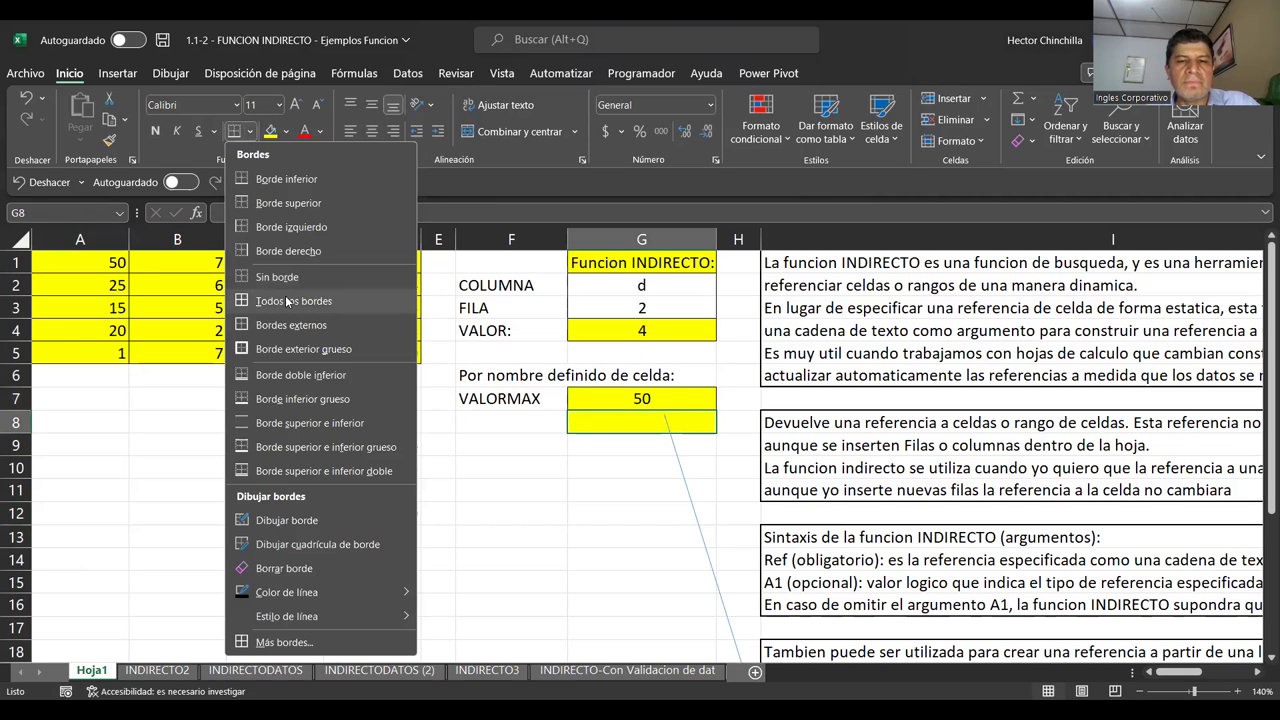
left_click(287, 301)
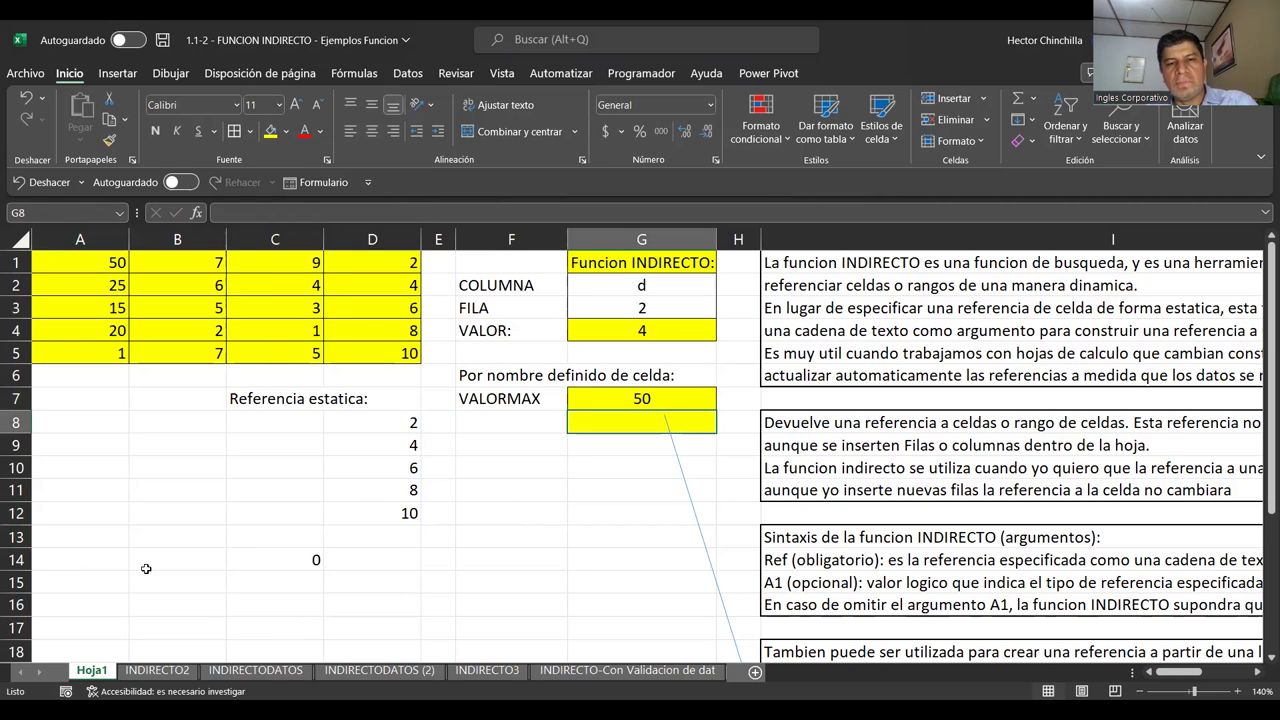
Start an =INDIRECTO( formula in G8, then cancel it with Esc
type("=")
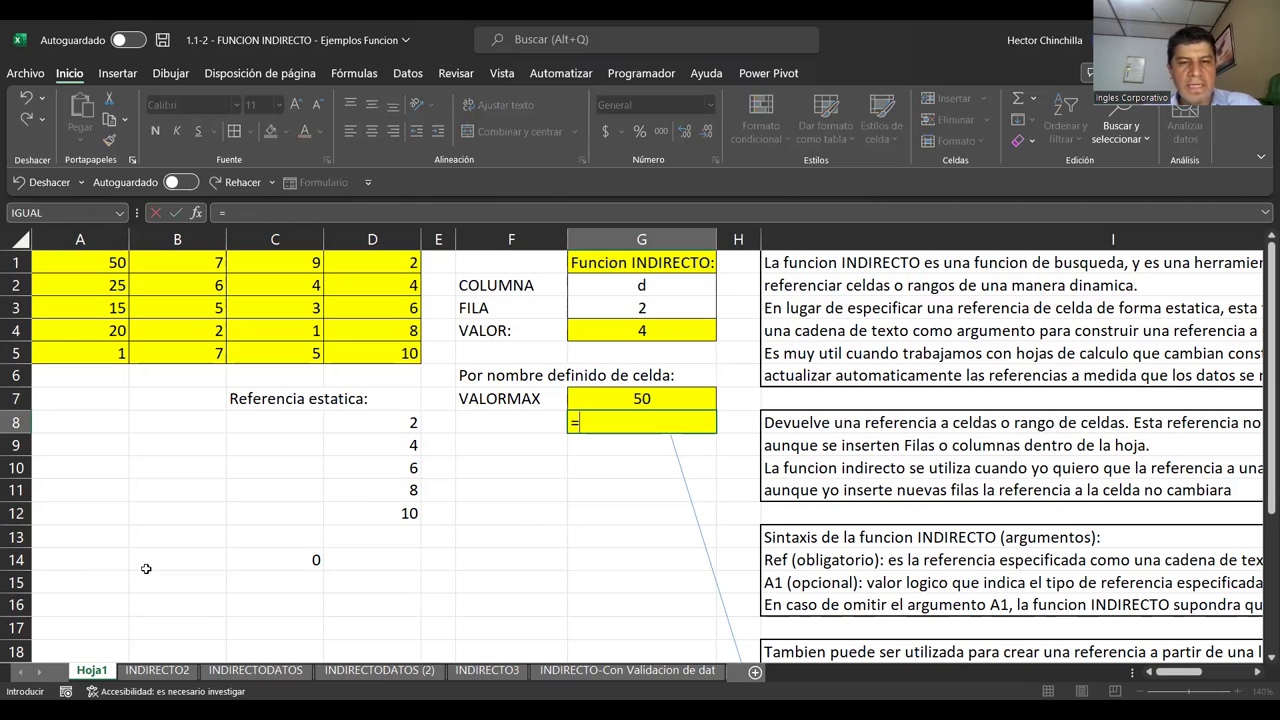
type("INDIRECTO")
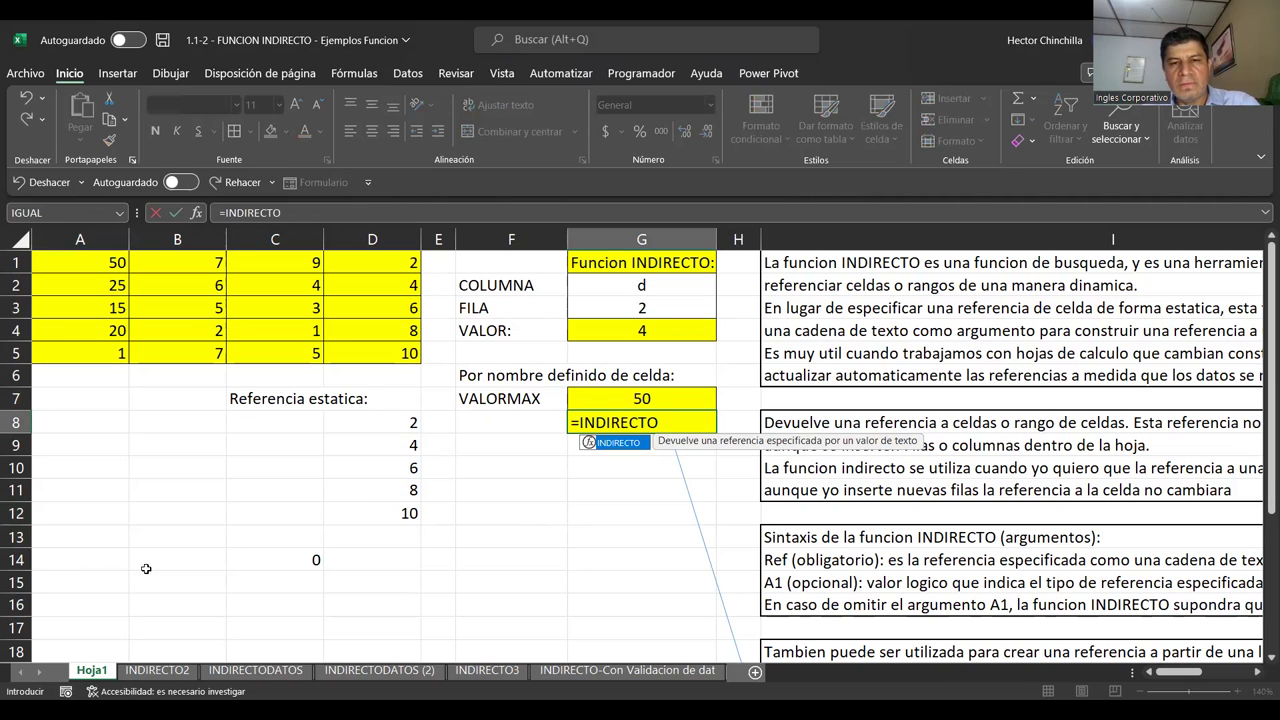
type("(")
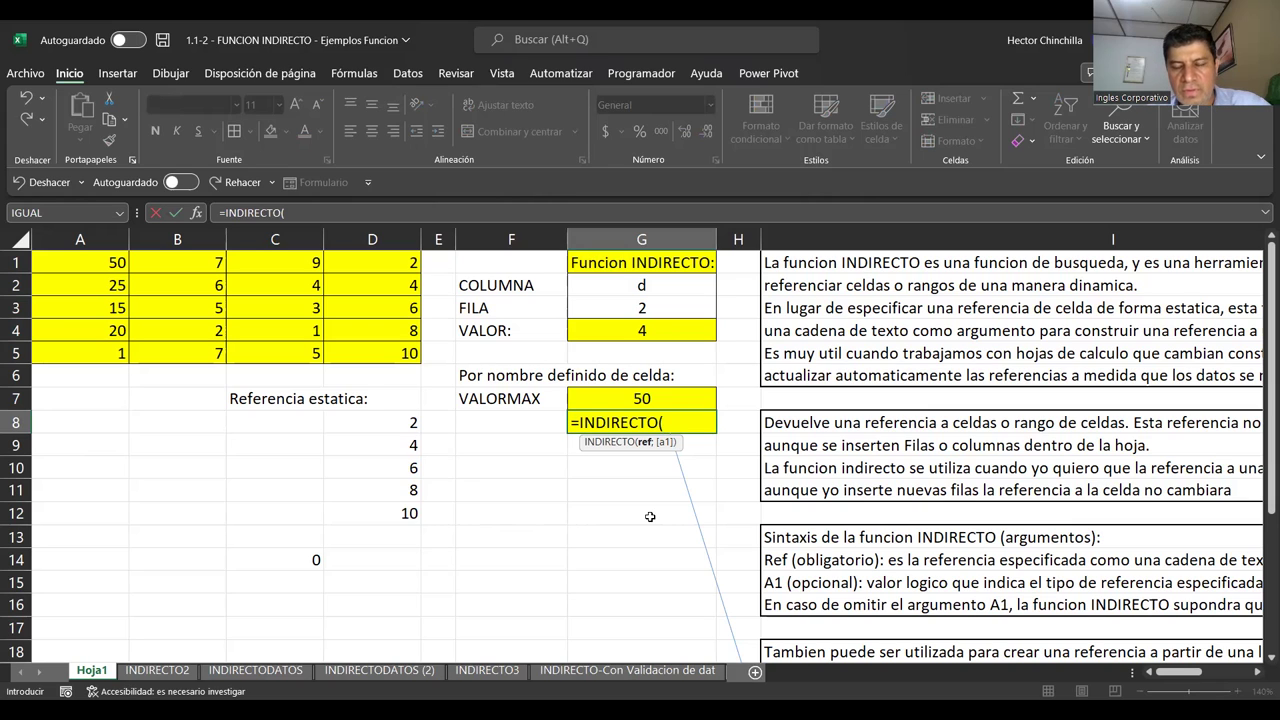
key("Escape")
key("Left")
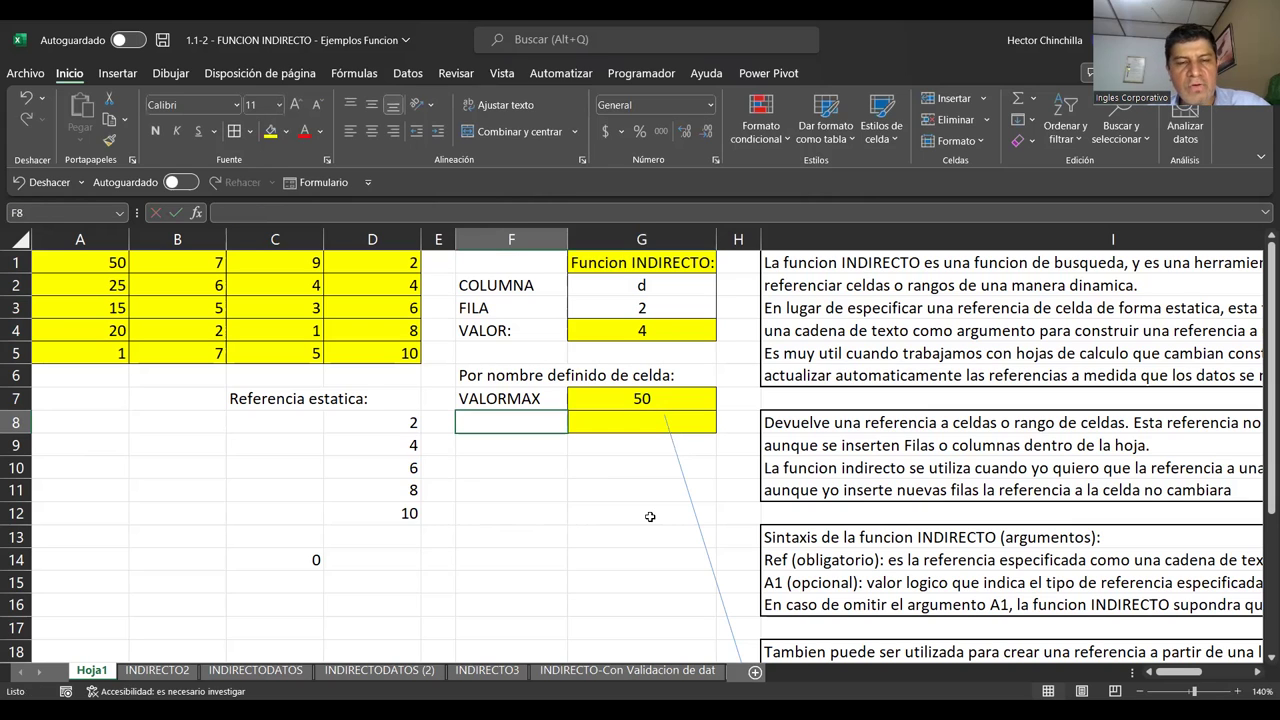
Label cell F8 as VALORMIN below the VALORMAX label
left_click(76, 355)
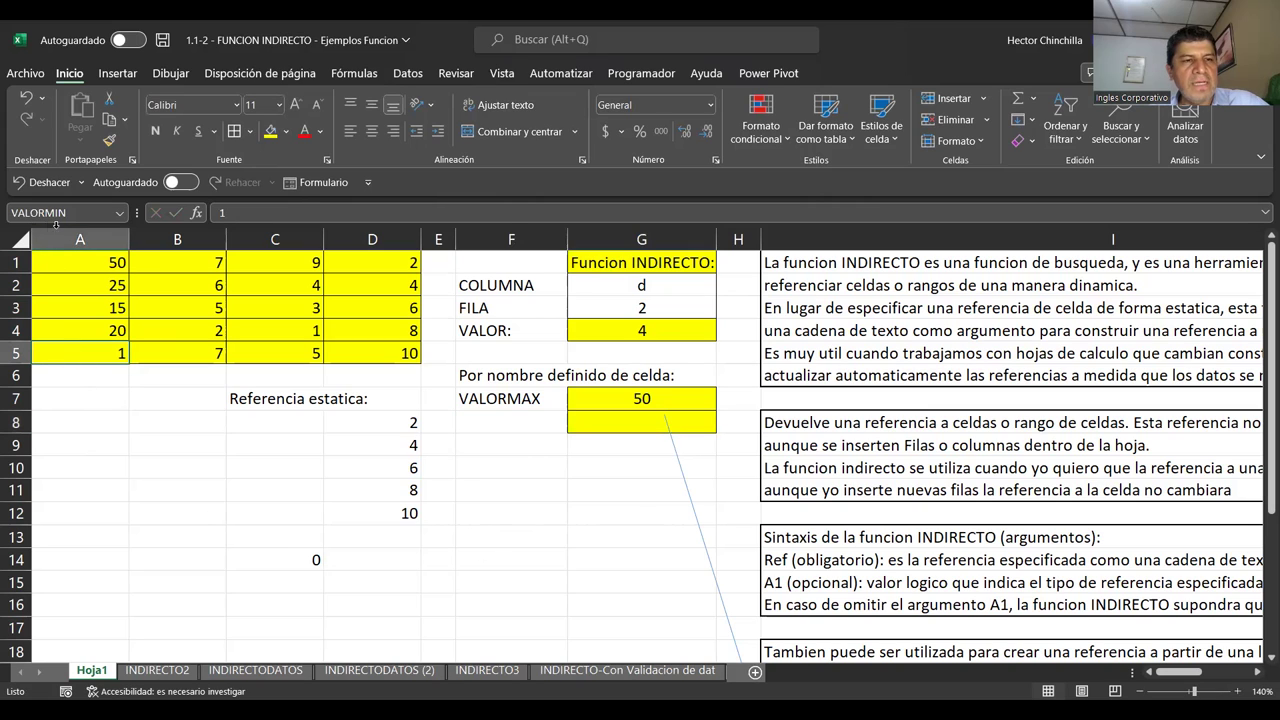
left_click(484, 424)
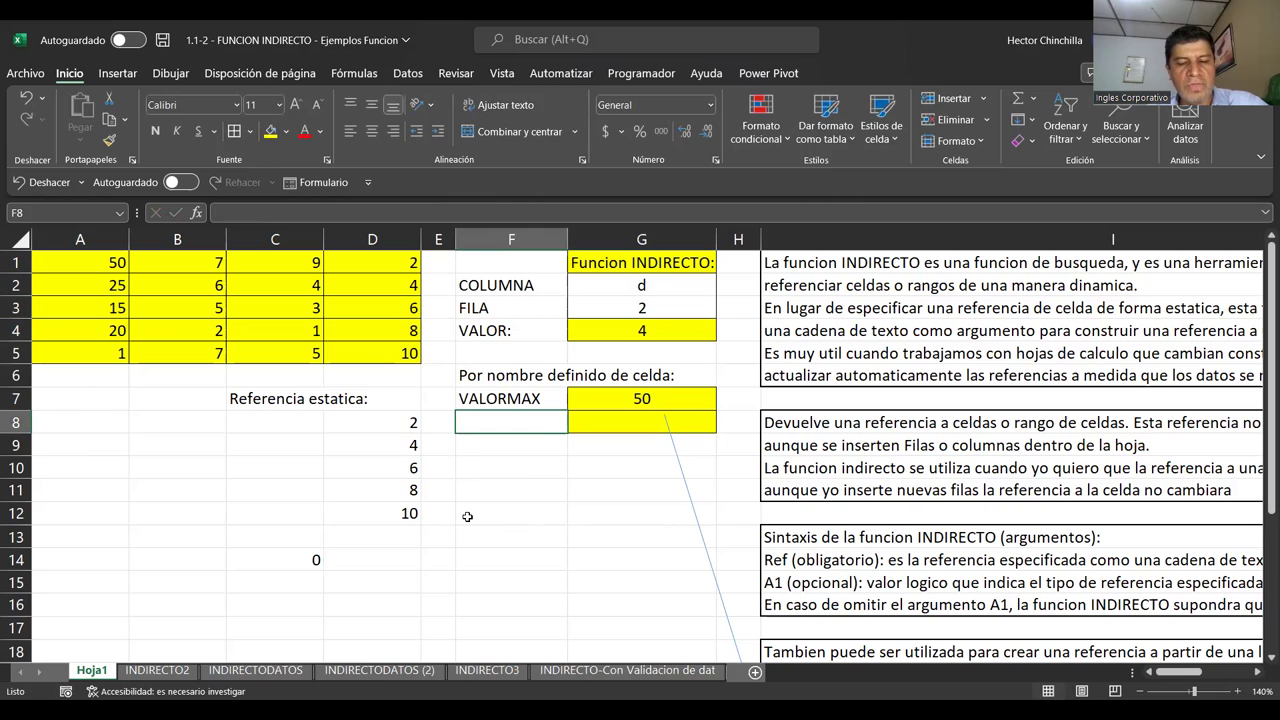
type("VALORMIN")
key("Return")
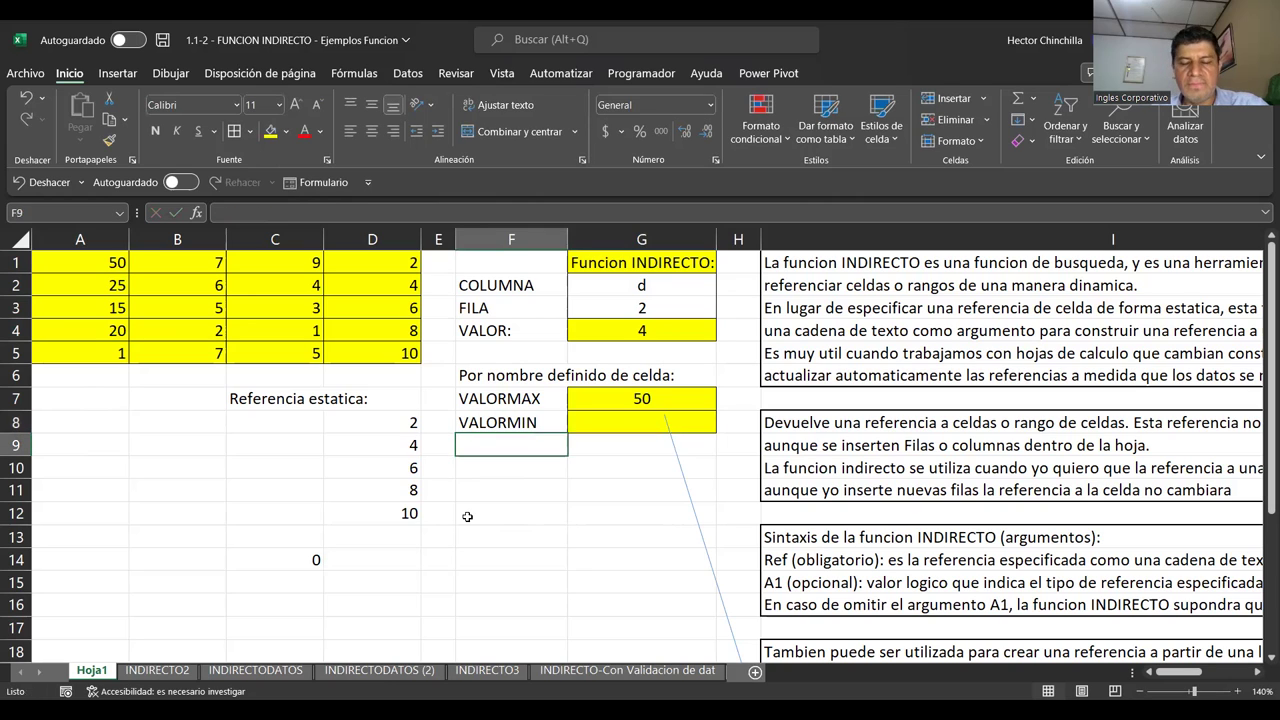
key("Up")
key("Right")
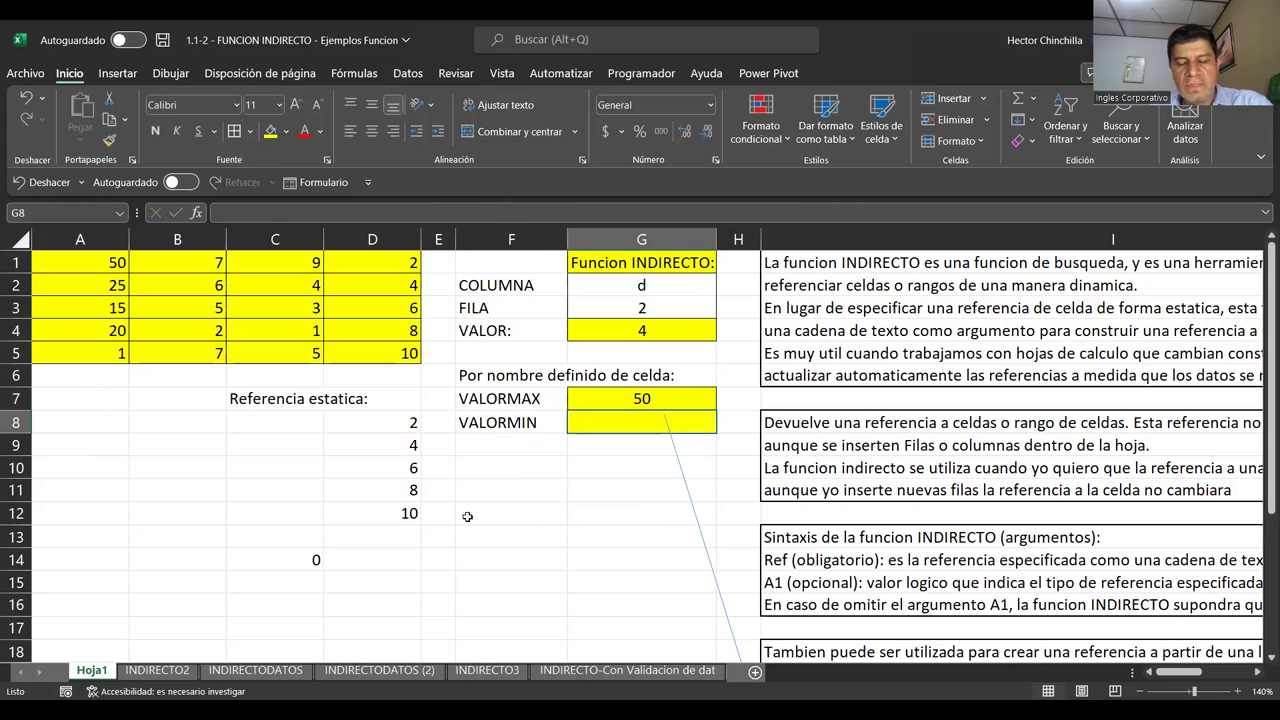
Enter =INDIRECTO(F8) in G8 so it returns 1, matching the VALORMIN cell
type("=")
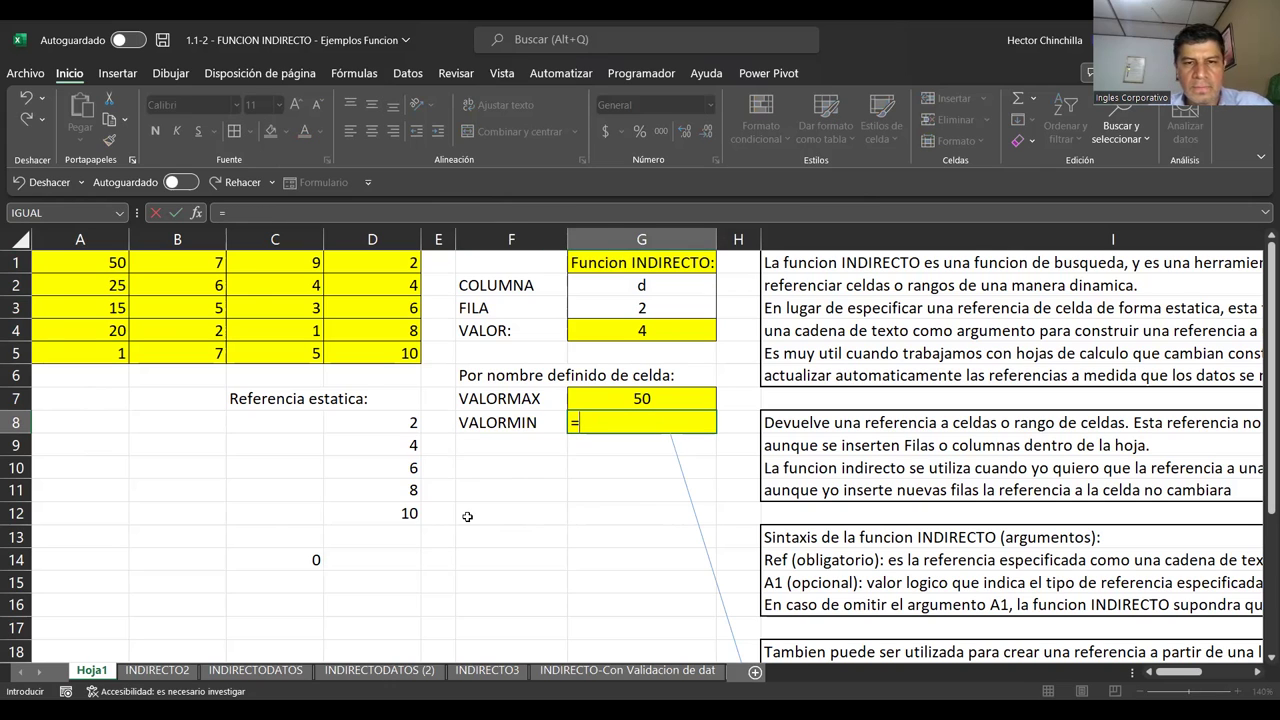
type("INDIRECTO")
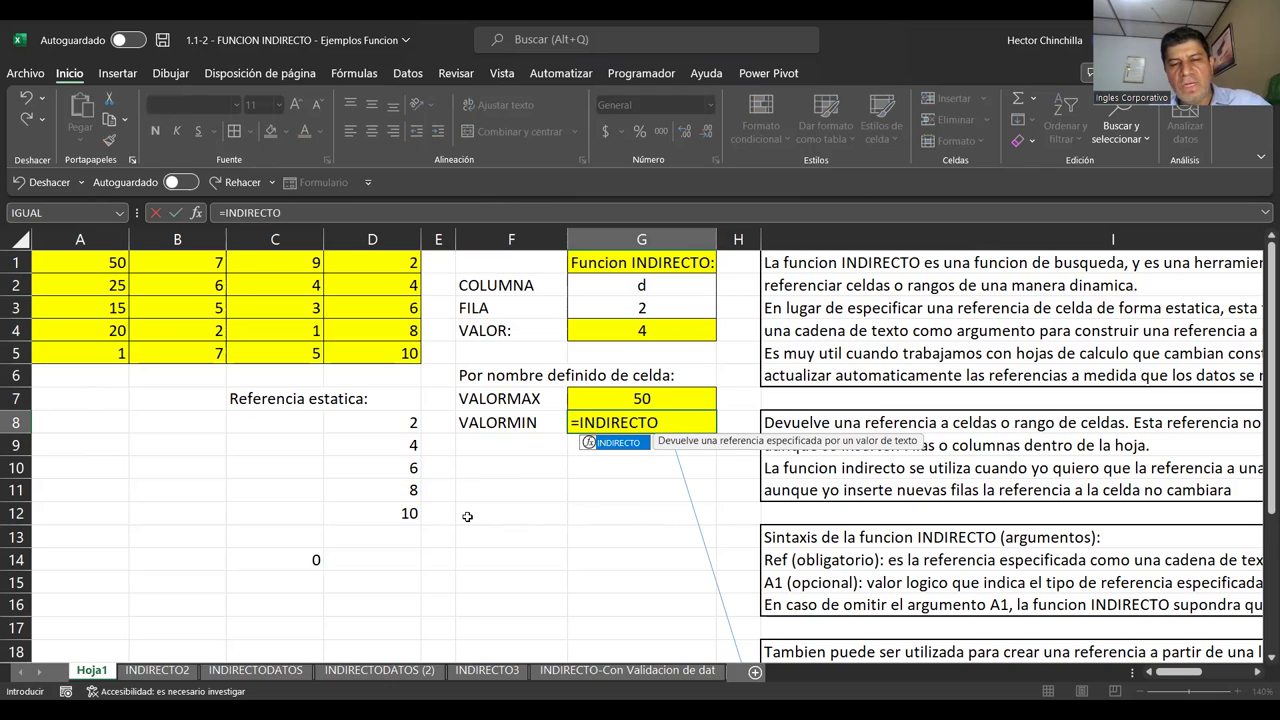
type("(")
left_click(476, 423)
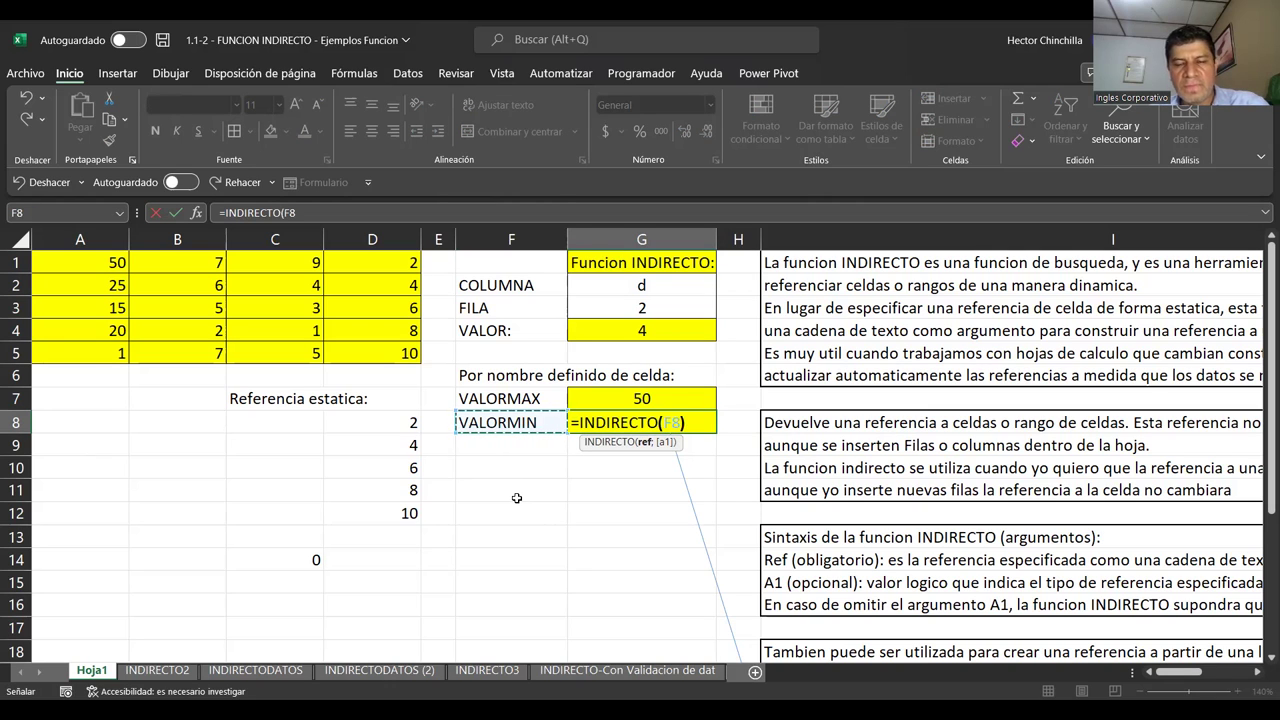
type(")")
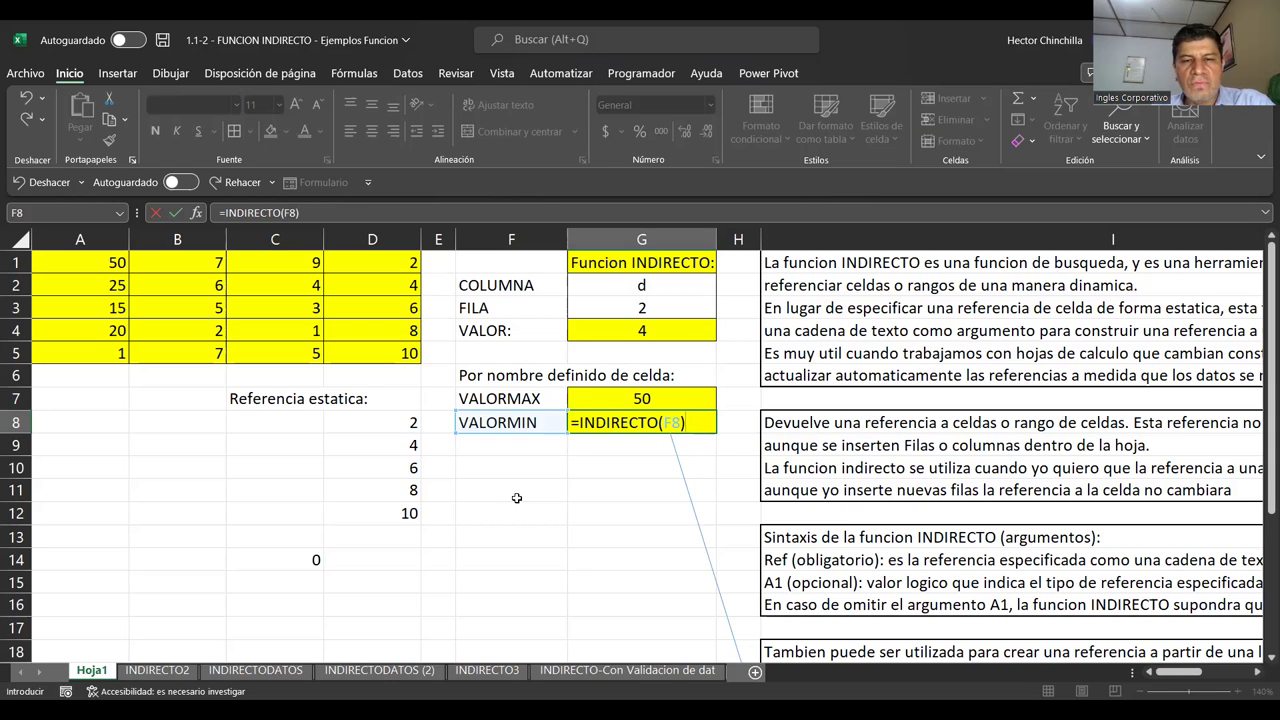
key("ctrl+Return")
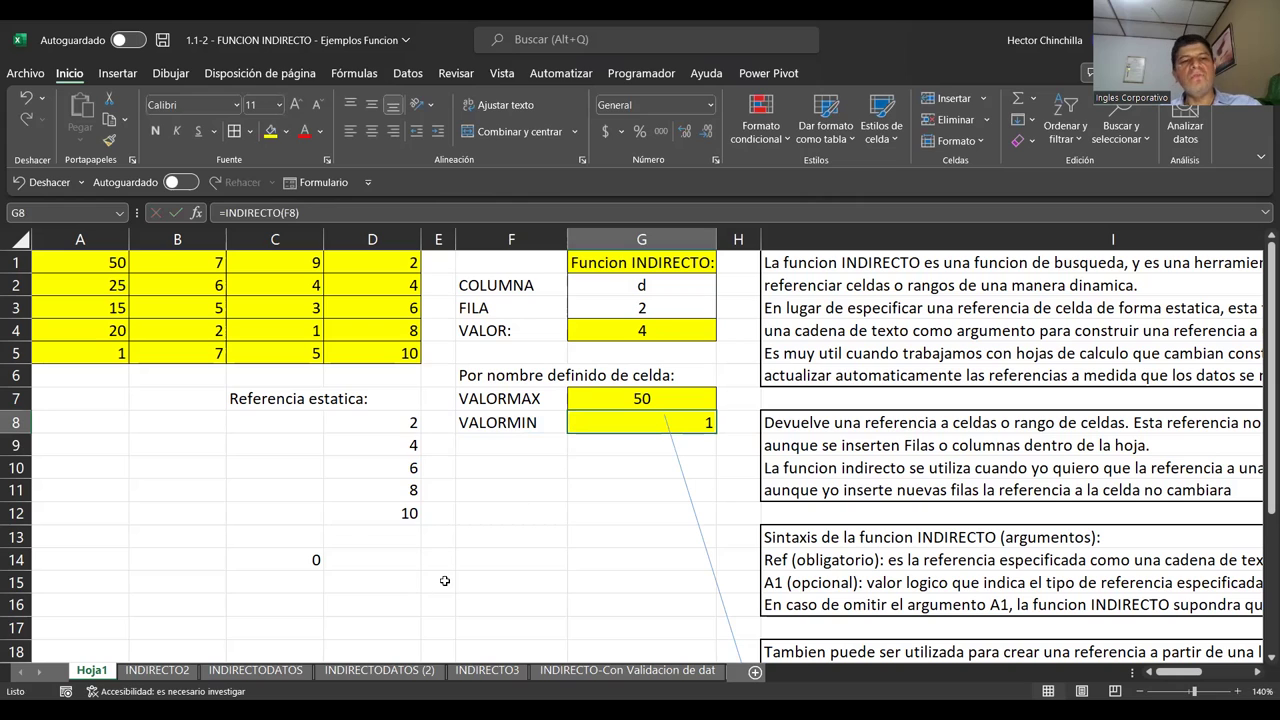
left_click(90, 356)
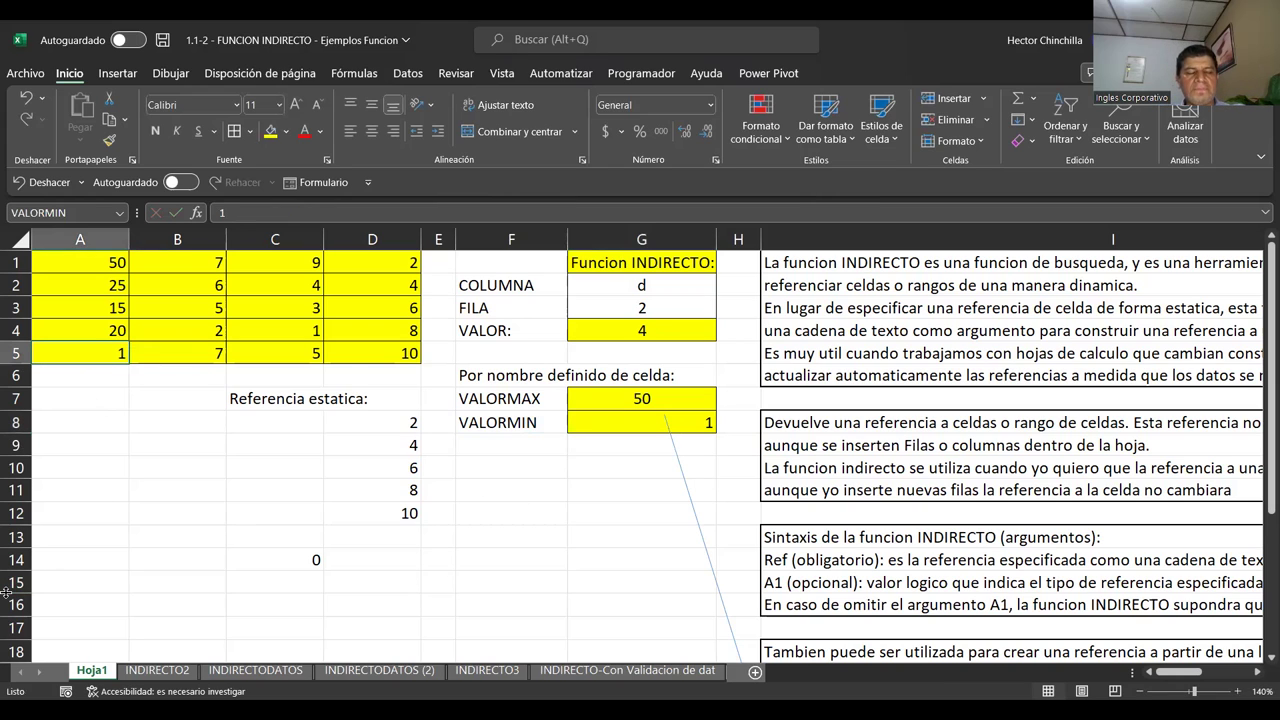
key("Up")
key("Down")
key("Up")
key("Down")
key("Right")
key("Right")
key("Right")
key("Right")
key("Right")
key("Right")
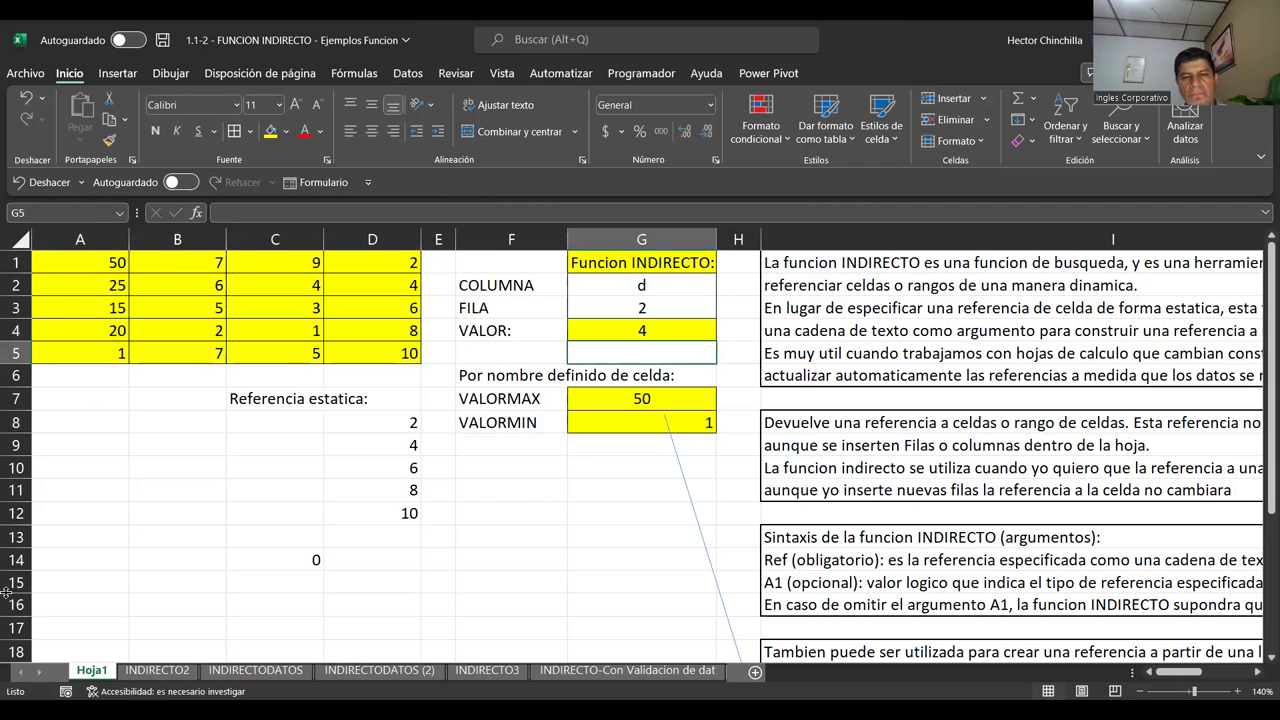
key("Down")
scroll(704, 521, "down", 2)
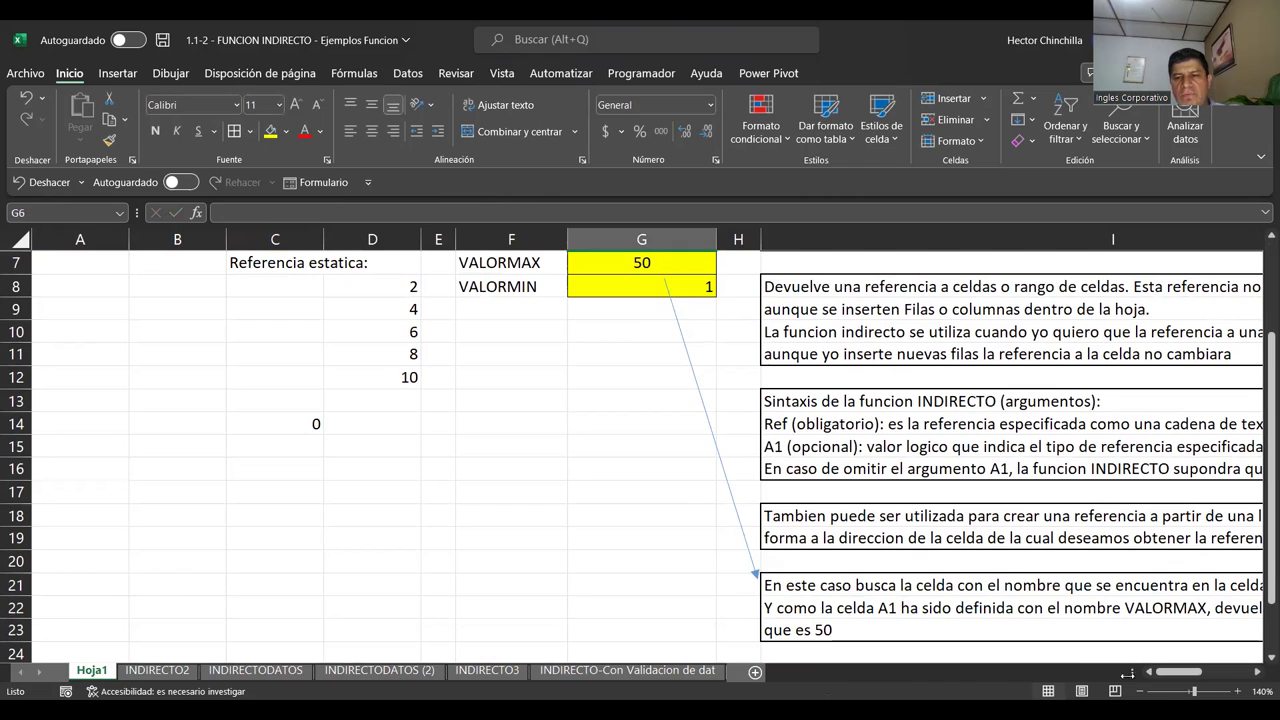
left_click(1258, 672)
left_click(1258, 672)
left_click(1258, 672)
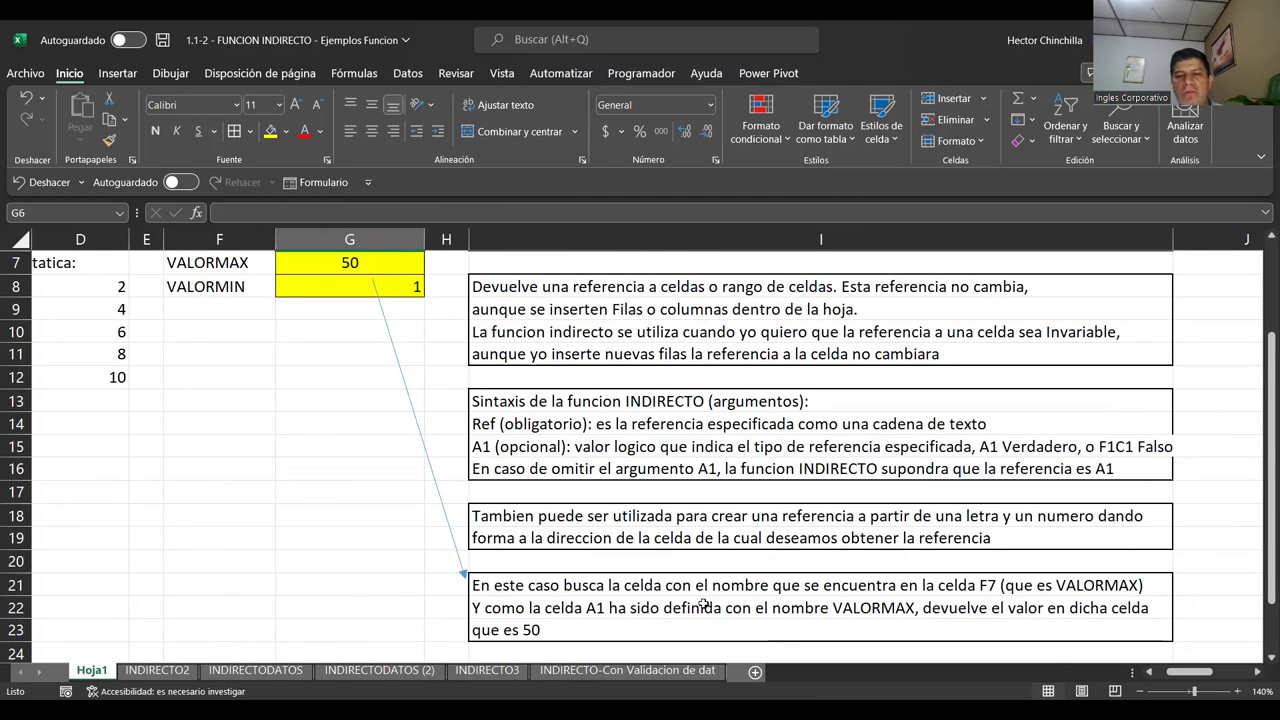
left_click(301, 315)
key("Home")
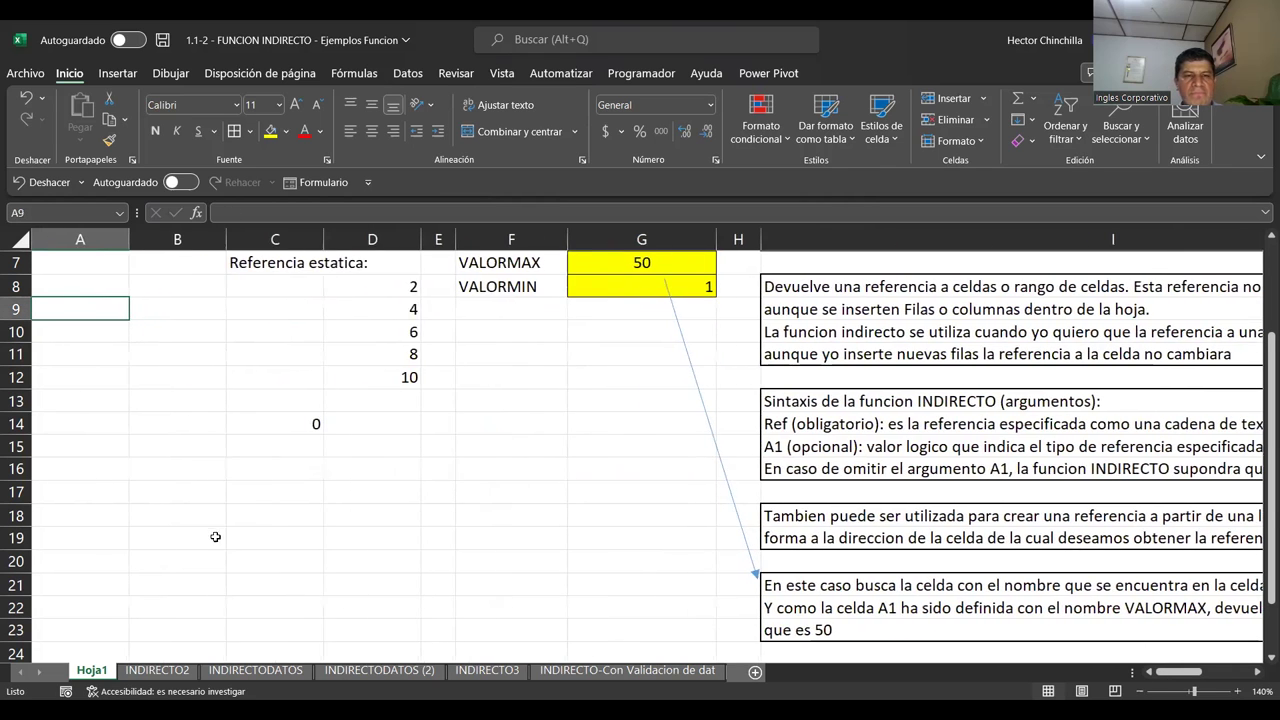
scroll(215, 528, "up", 2)
left_click(509, 368)
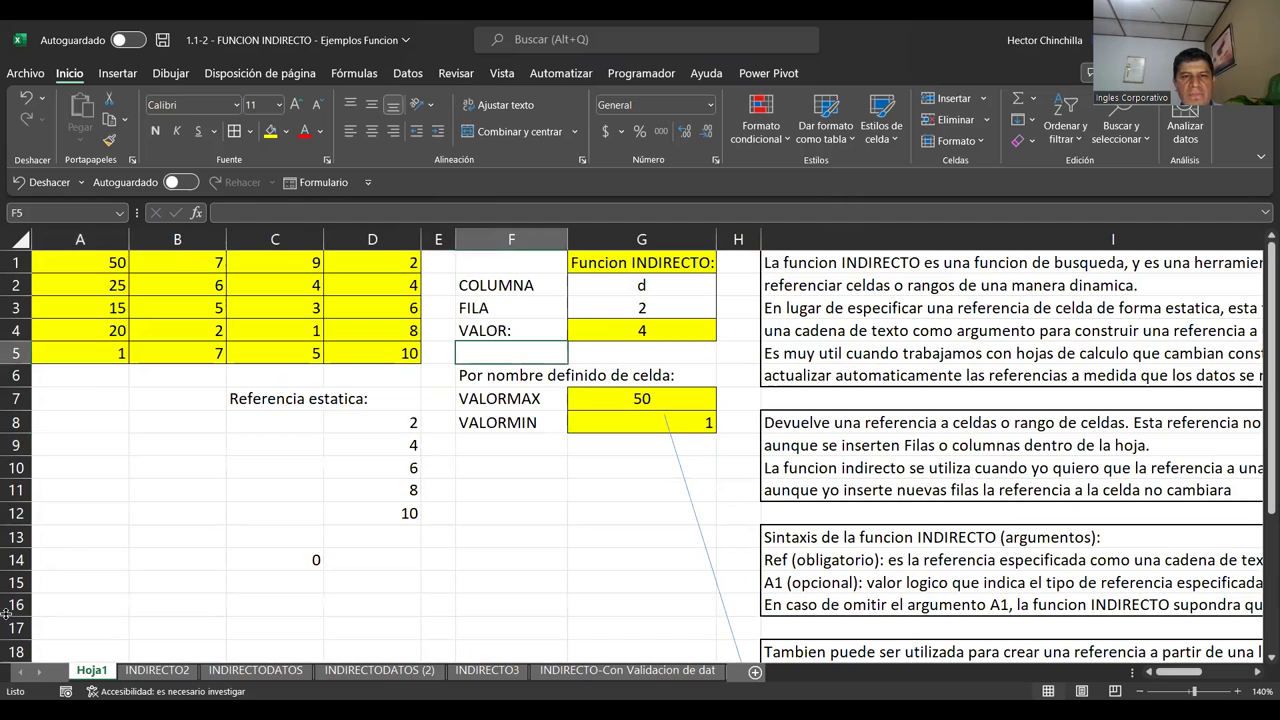
key("Up")
key("Up")
key("Up")
key("Right")
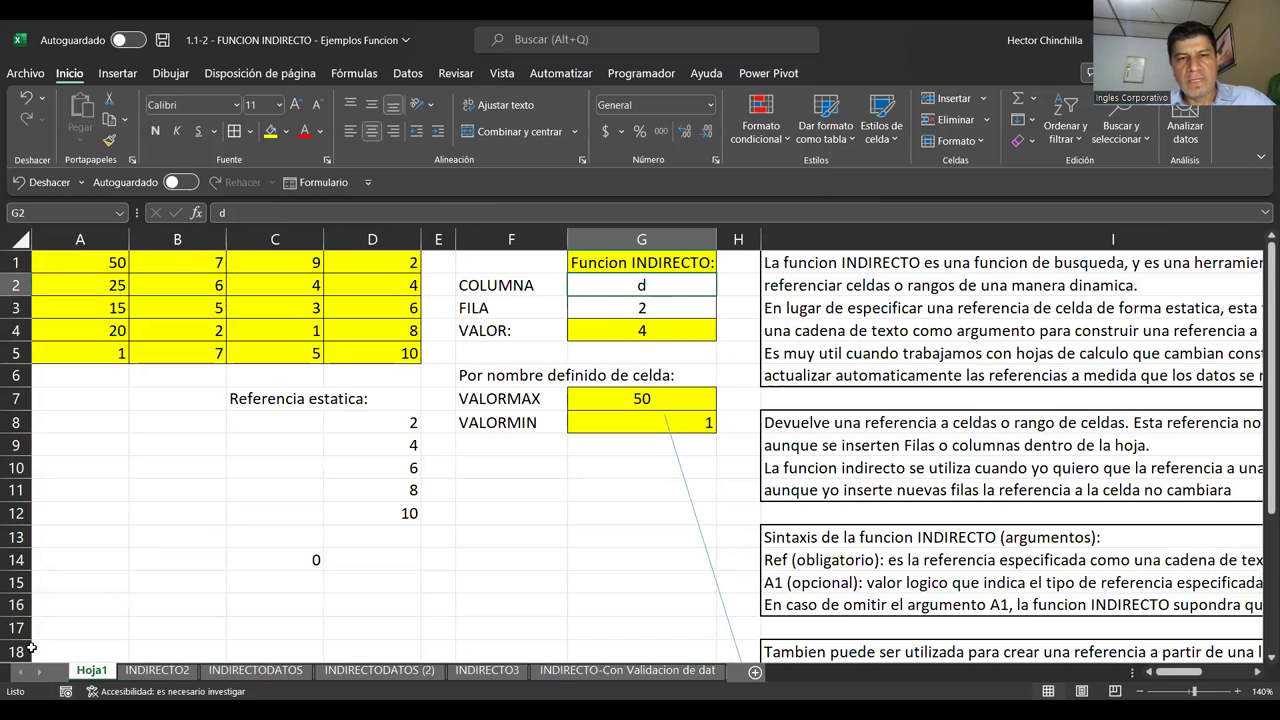
left_click(576, 334)
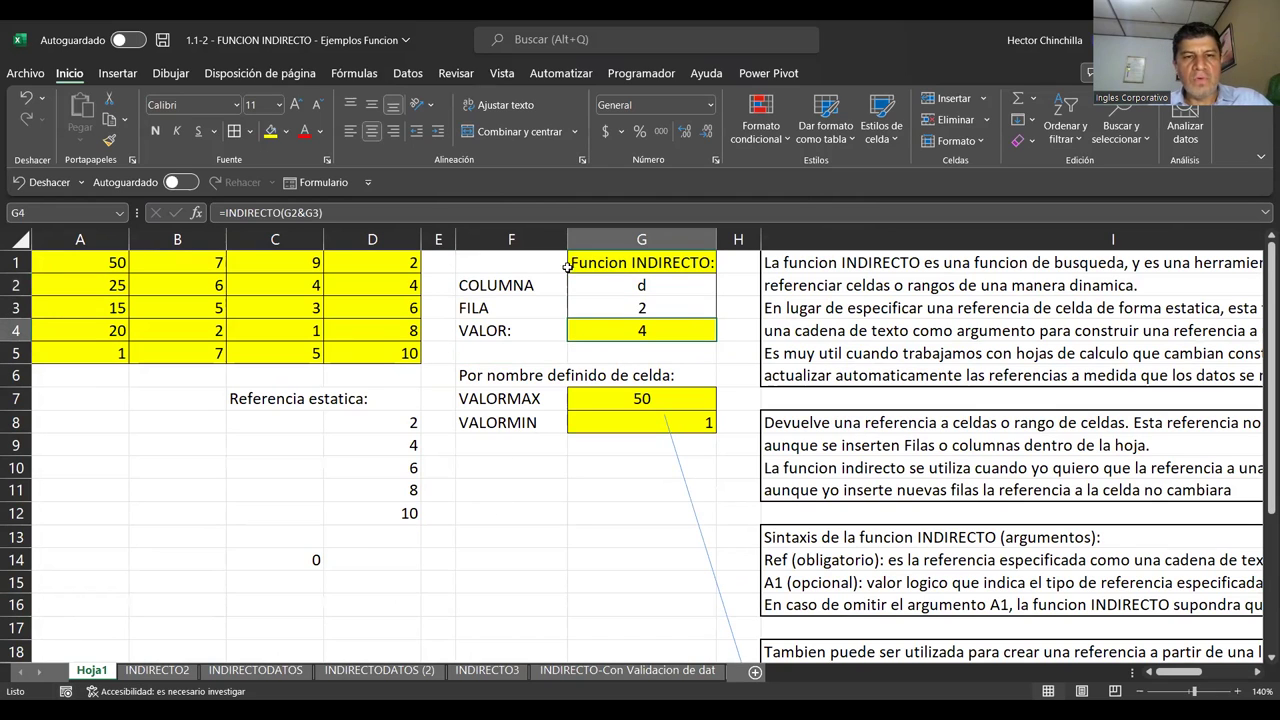
double_click(630, 331)
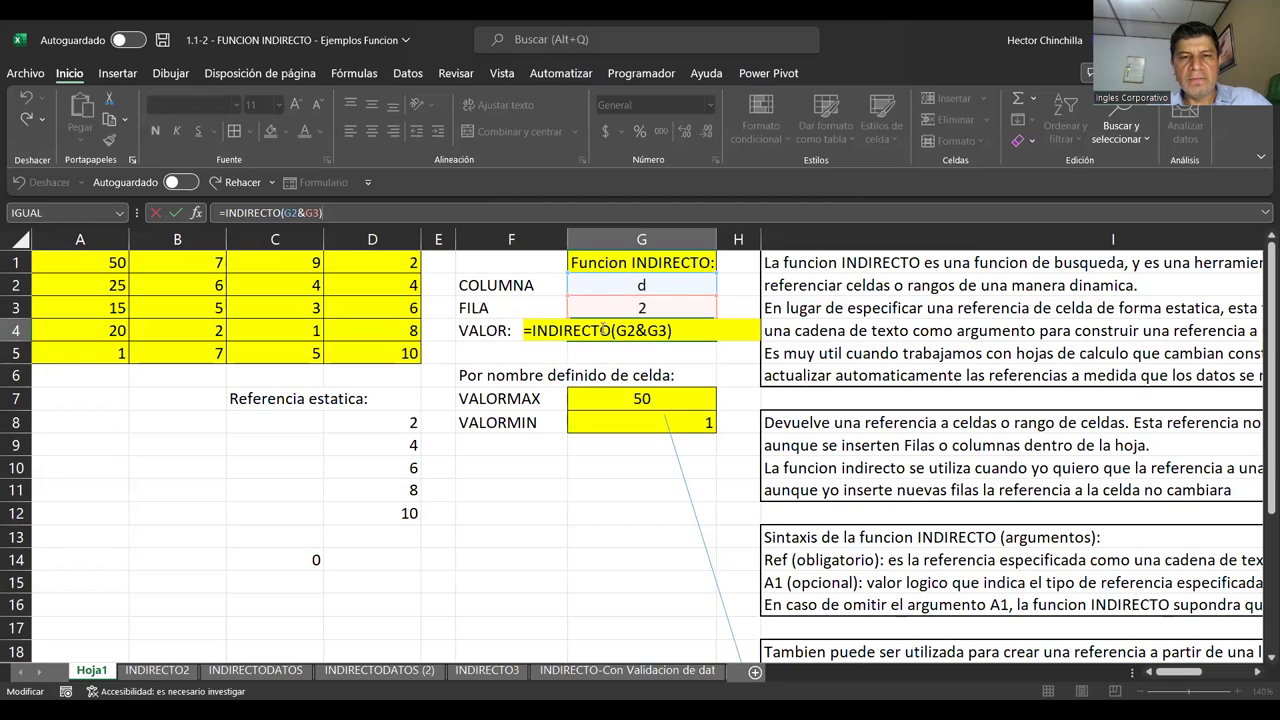
left_click(578, 492)
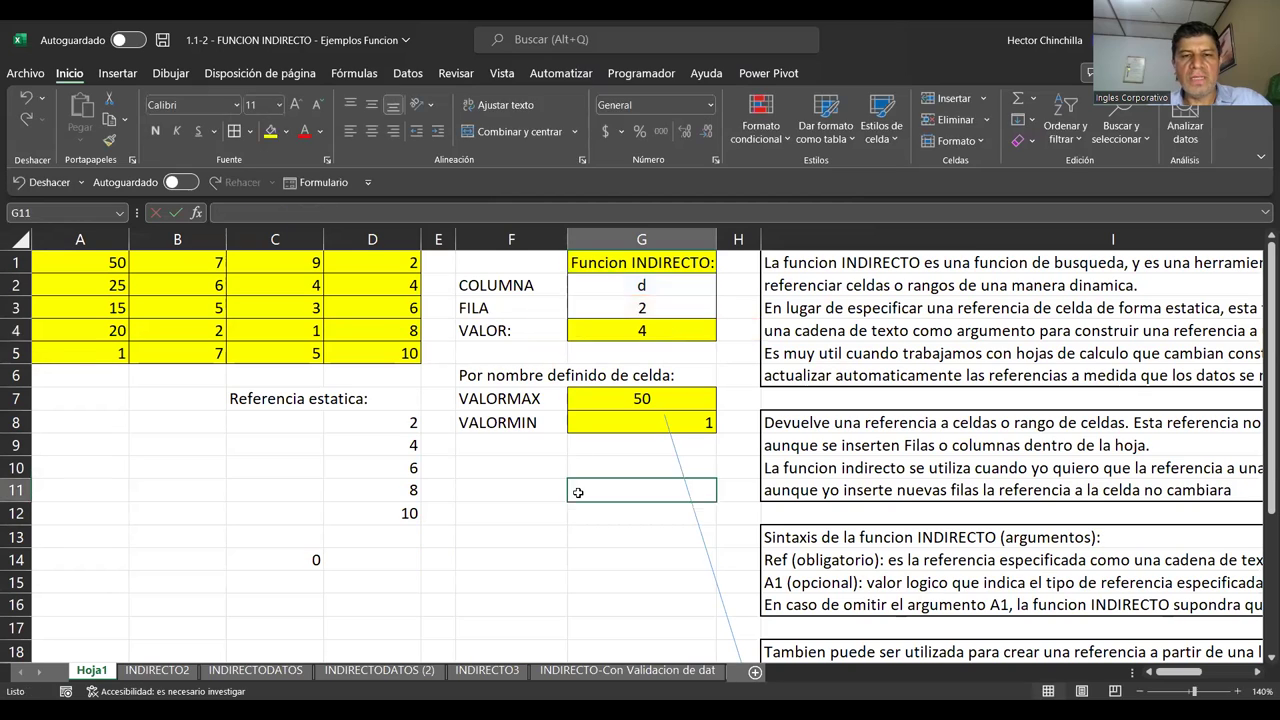
Set COLUMNA to B and FILA to 7 in the Hoja1 INDIRECTO example
left_click(620, 289)
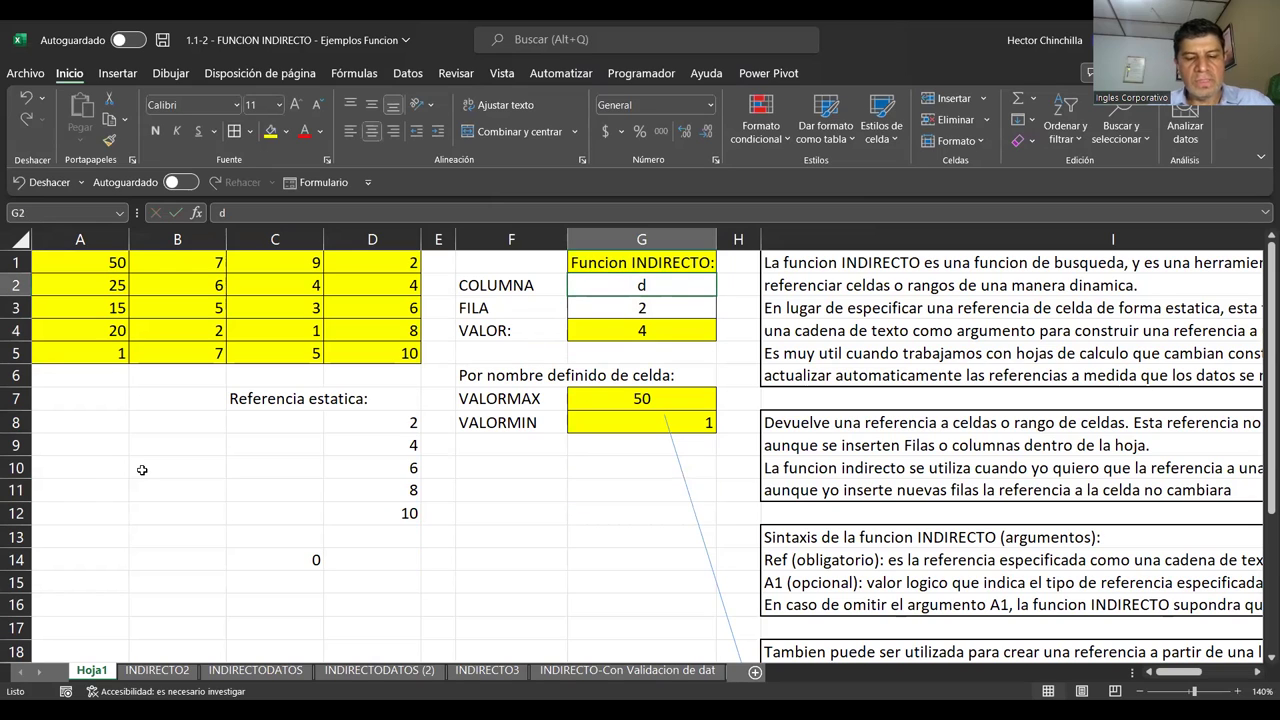
type("B")
key("Return")
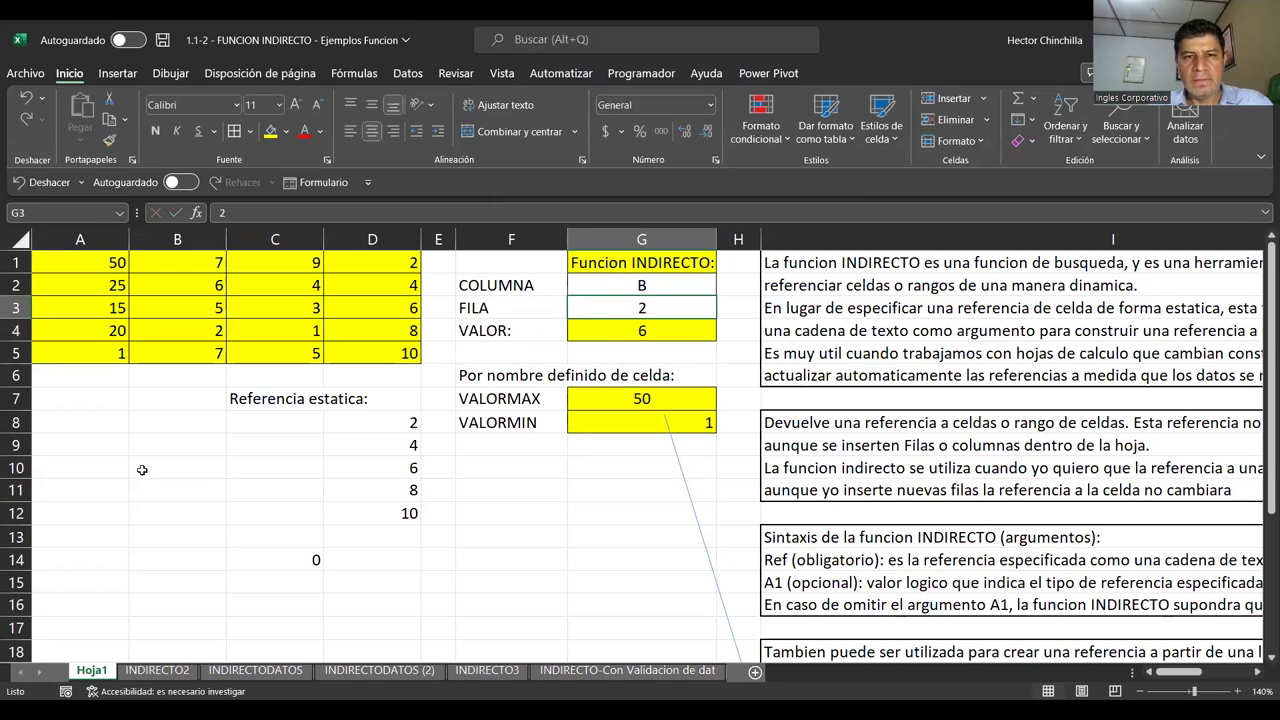
type("7")
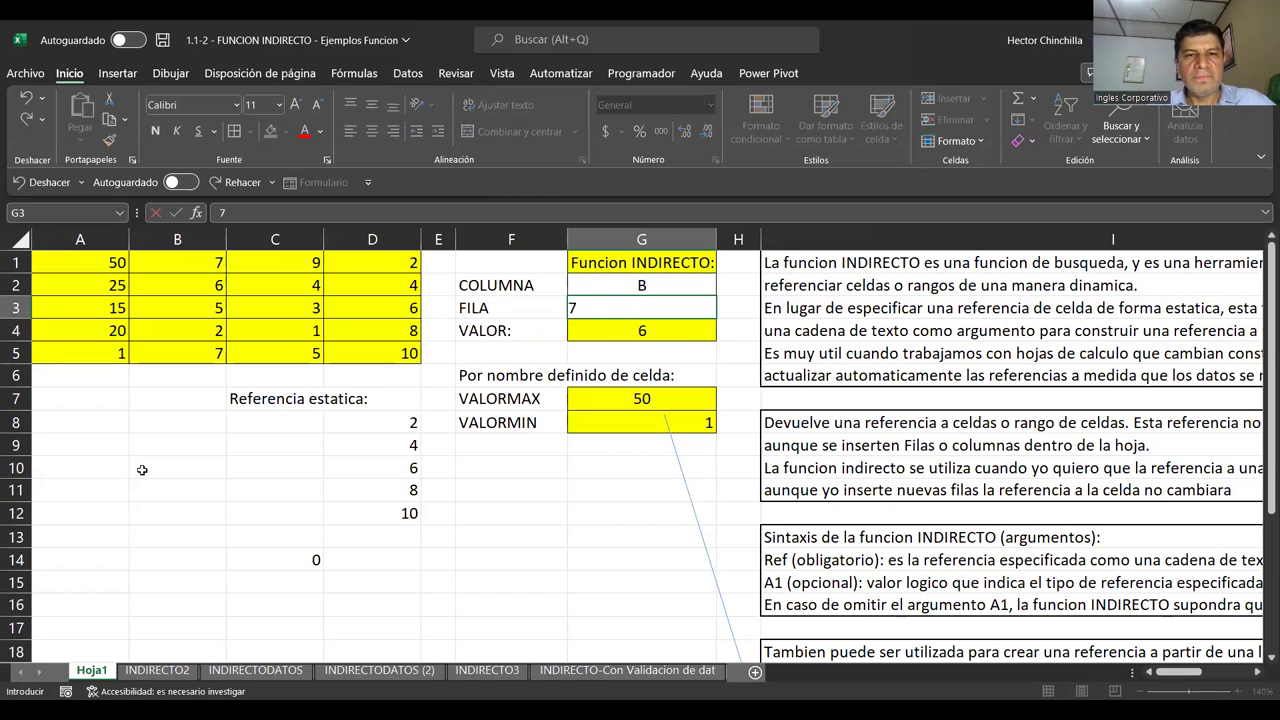
key("Return")
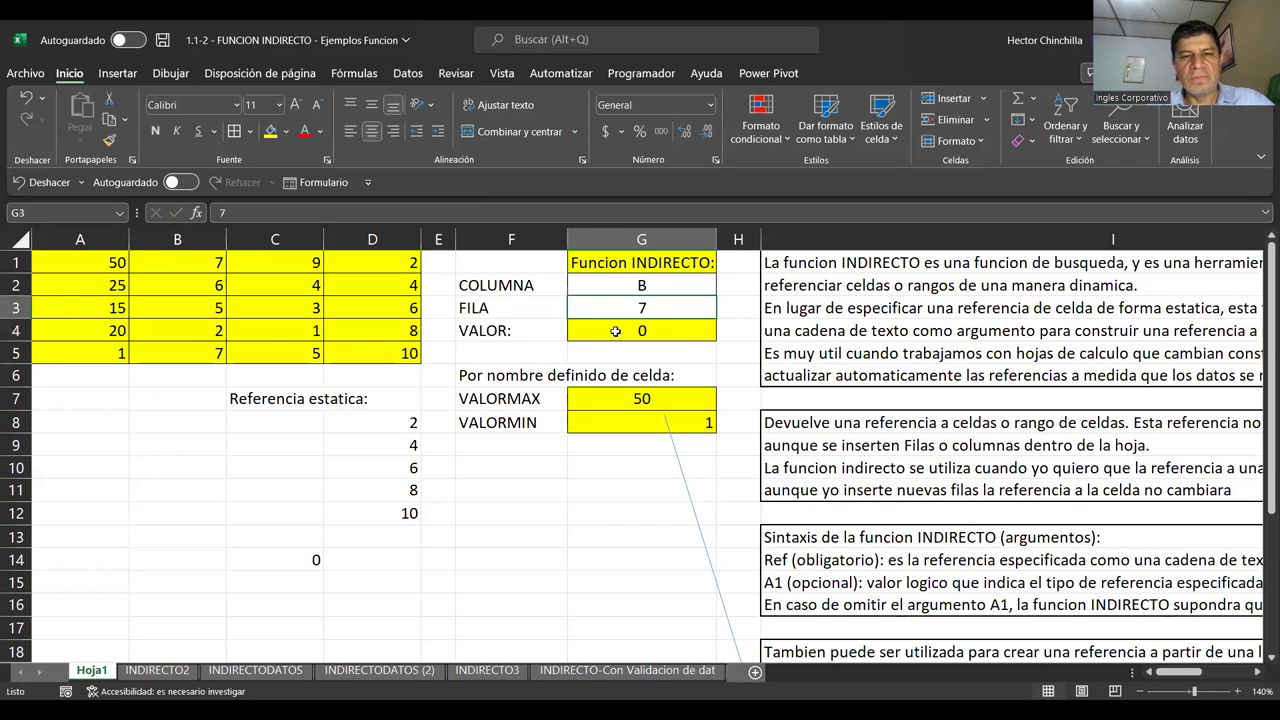
Review the FILA value in G3, the VALOR formula in G4 and the Funcion INDIRECTO heading
key("Up")
key("Up")
key("Down")
key("Up")
key("Down")
key("Up")
key("Down")
key("Down")
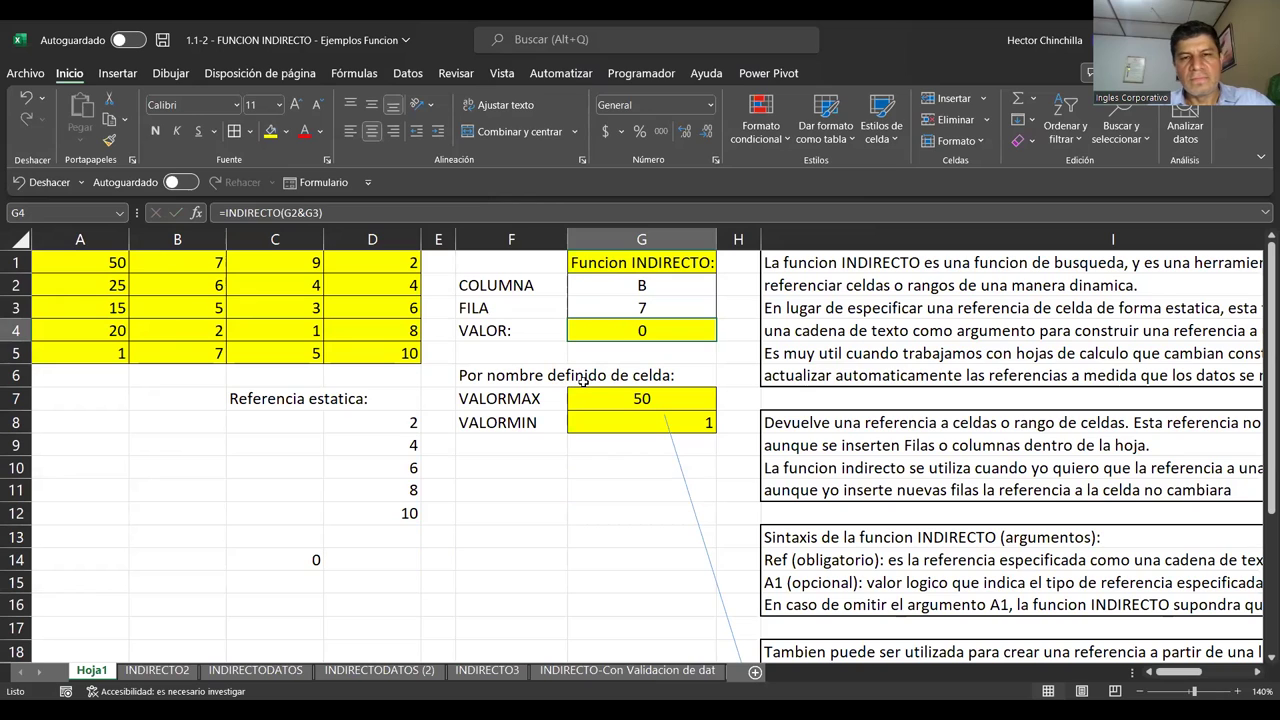
key("Up")
key("Up")
key("Up")
key("Down")
key("Down")
key("Down")
key("Up")
key("Up")
key("Up")
key("Down")
key("Up")
key("Down")
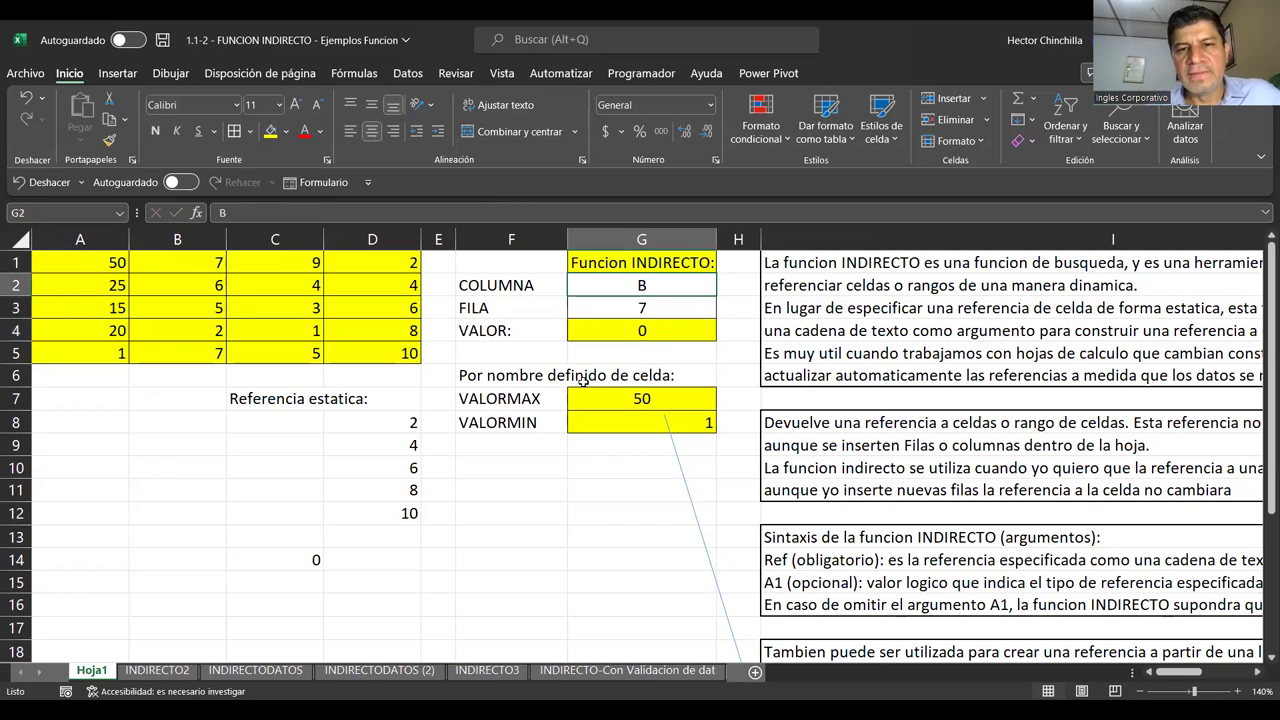
key("Down")
key("Down")
key("Down")
key("Up")
key("Up")
key("Up")
key("Up")
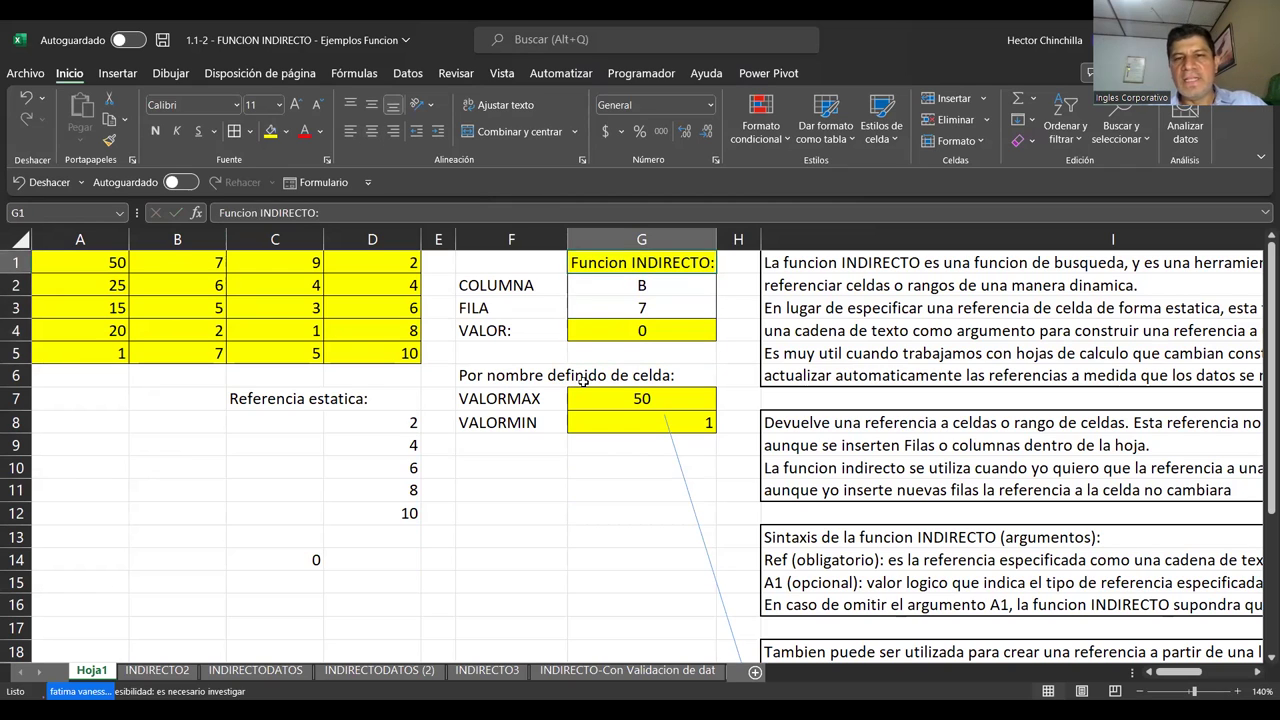
key("Down")
key("Down")
key("Down")
key("Up")
key("Down")
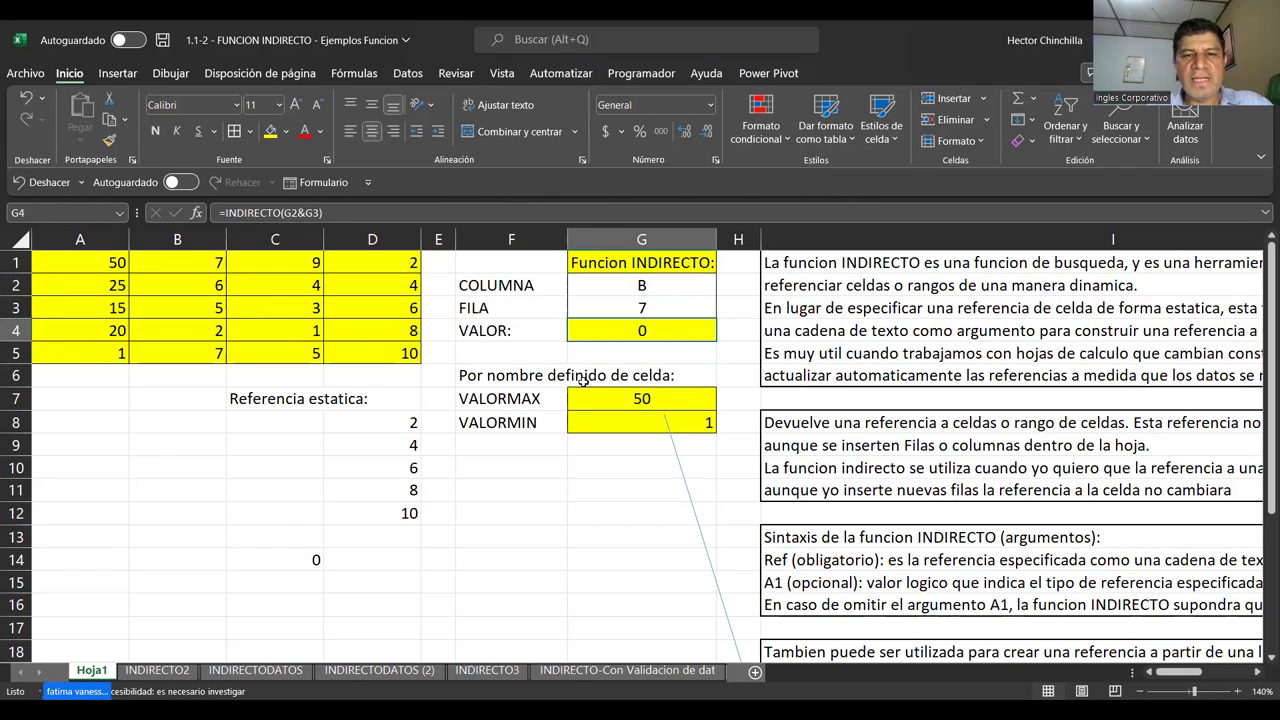
key("Up")
key("Up")
key("Down")
key("Down")
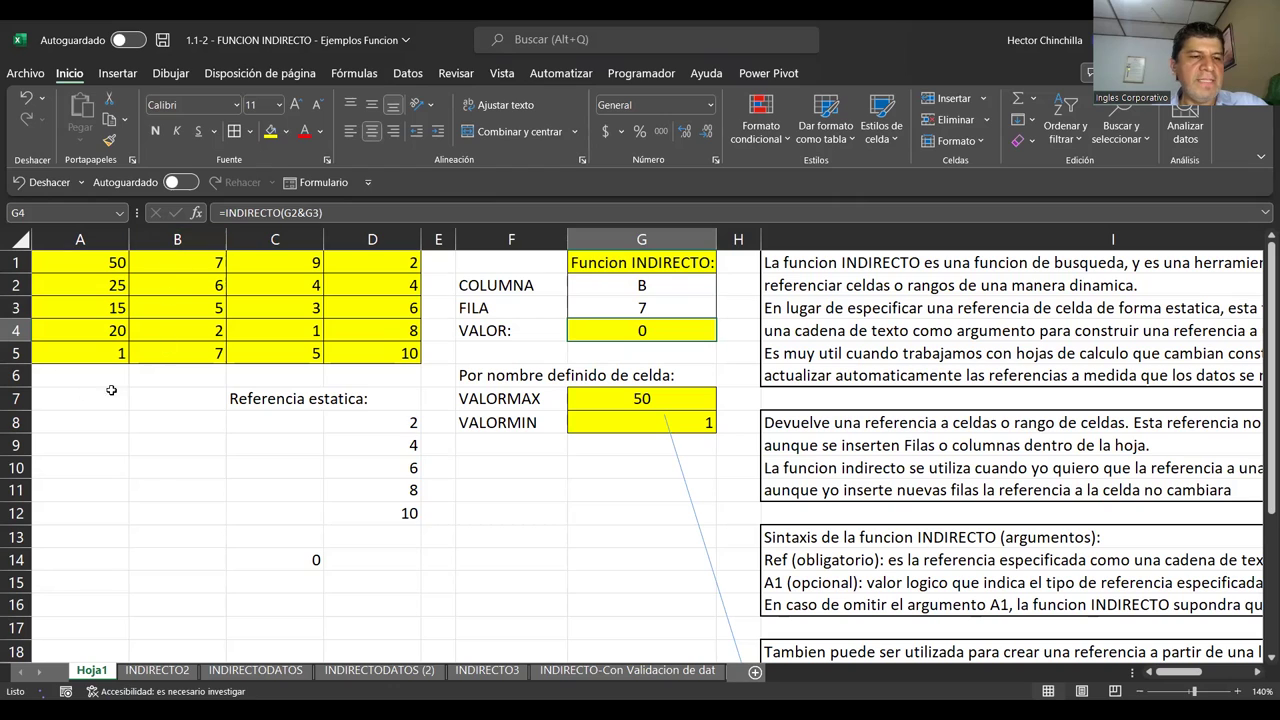
left_click(150, 400)
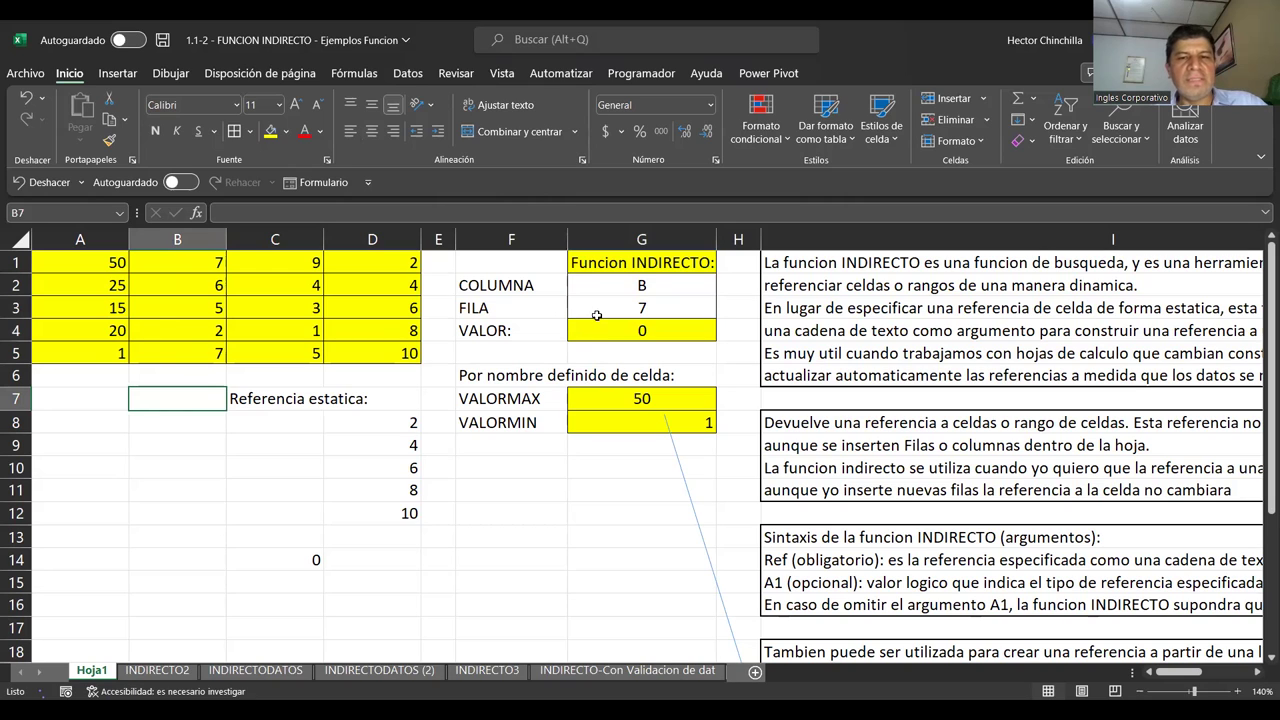
Change FILA to 4 so VALOR shows 2, matching cell B4
left_click(613, 308)
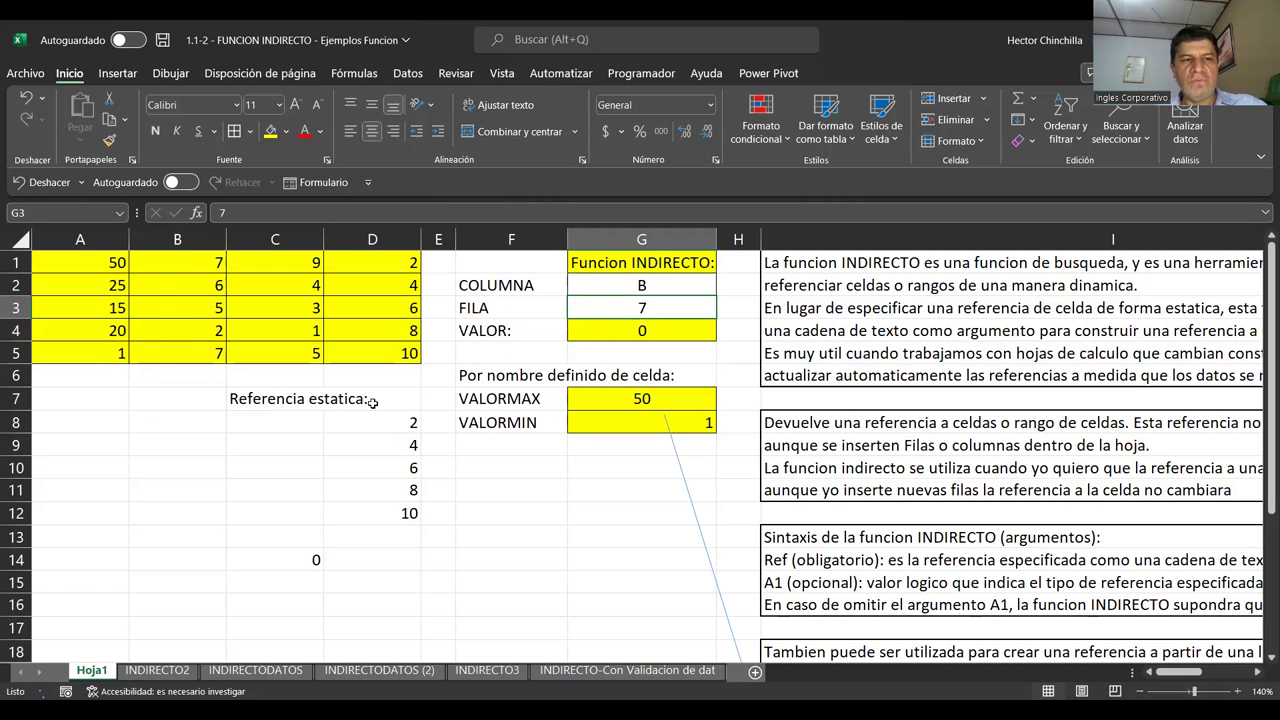
type("4")
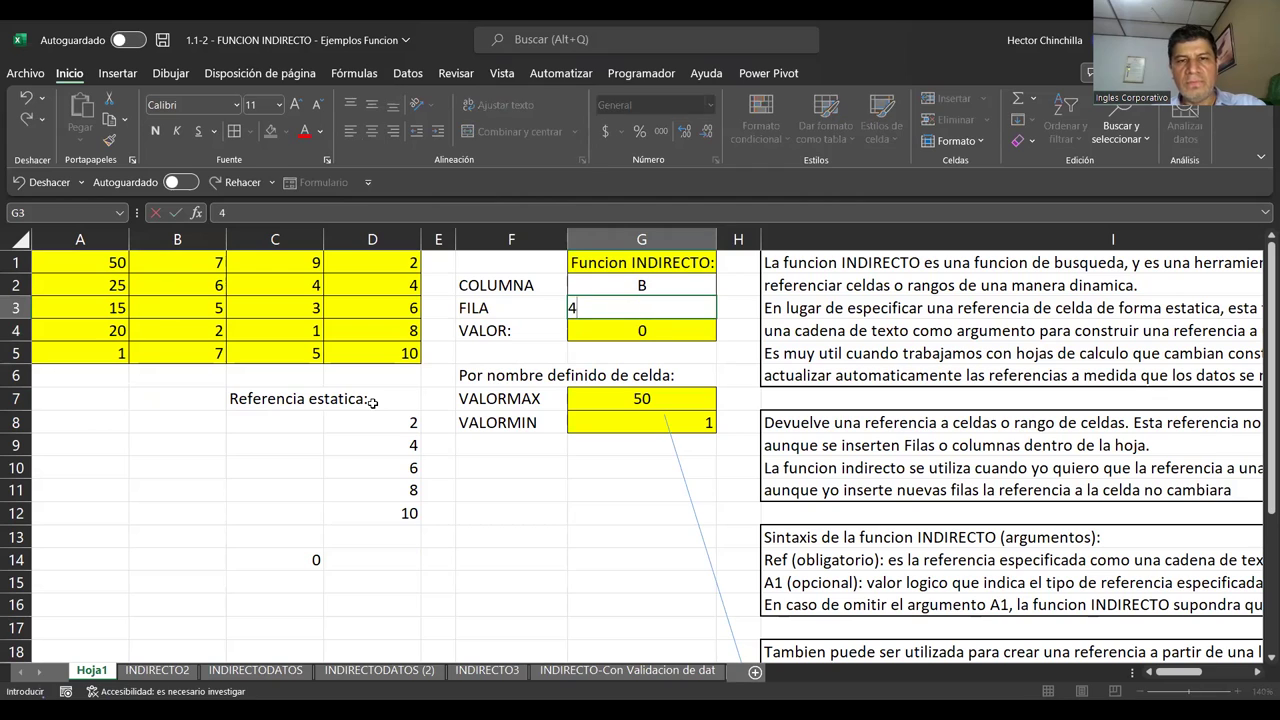
key("Return")
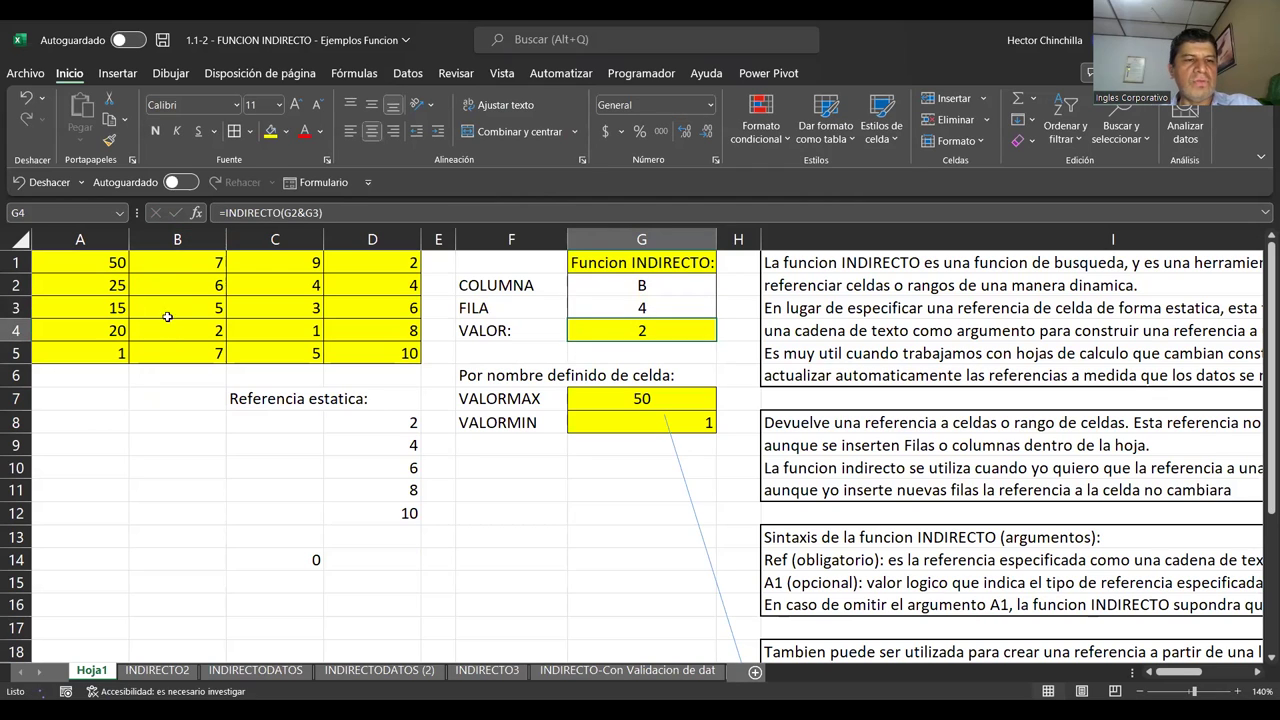
left_click(174, 333)
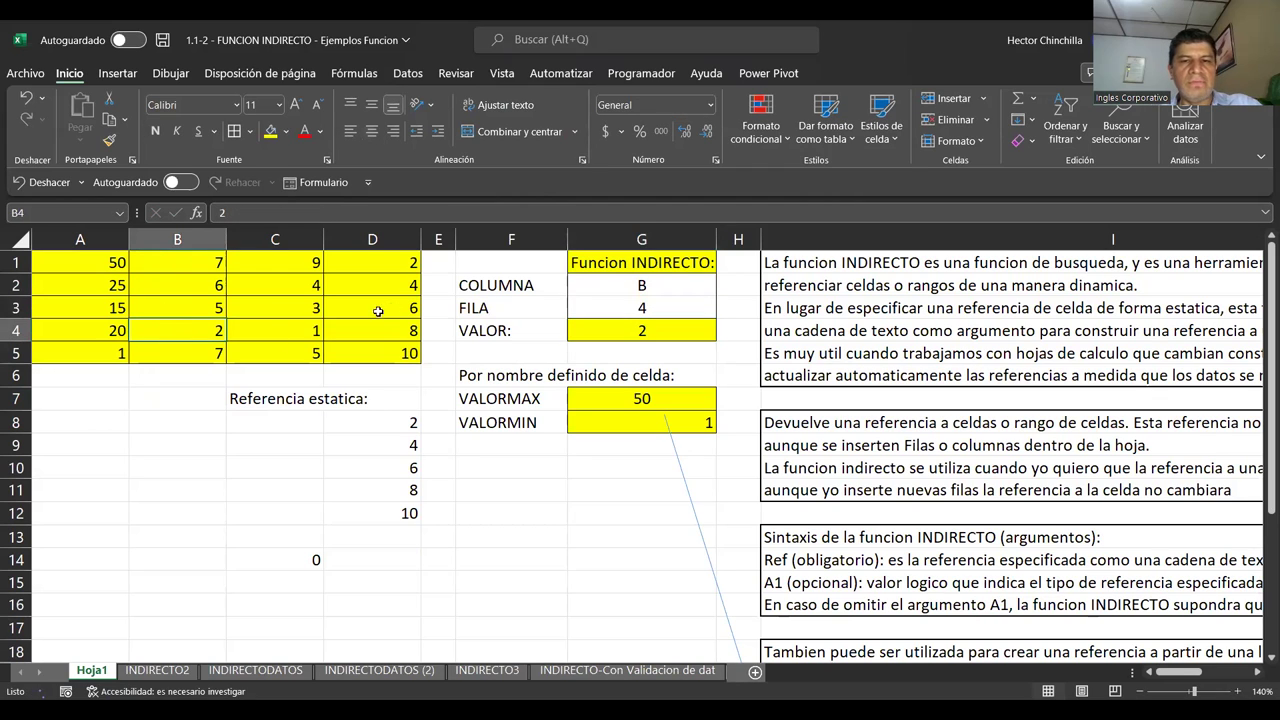
left_click(598, 308)
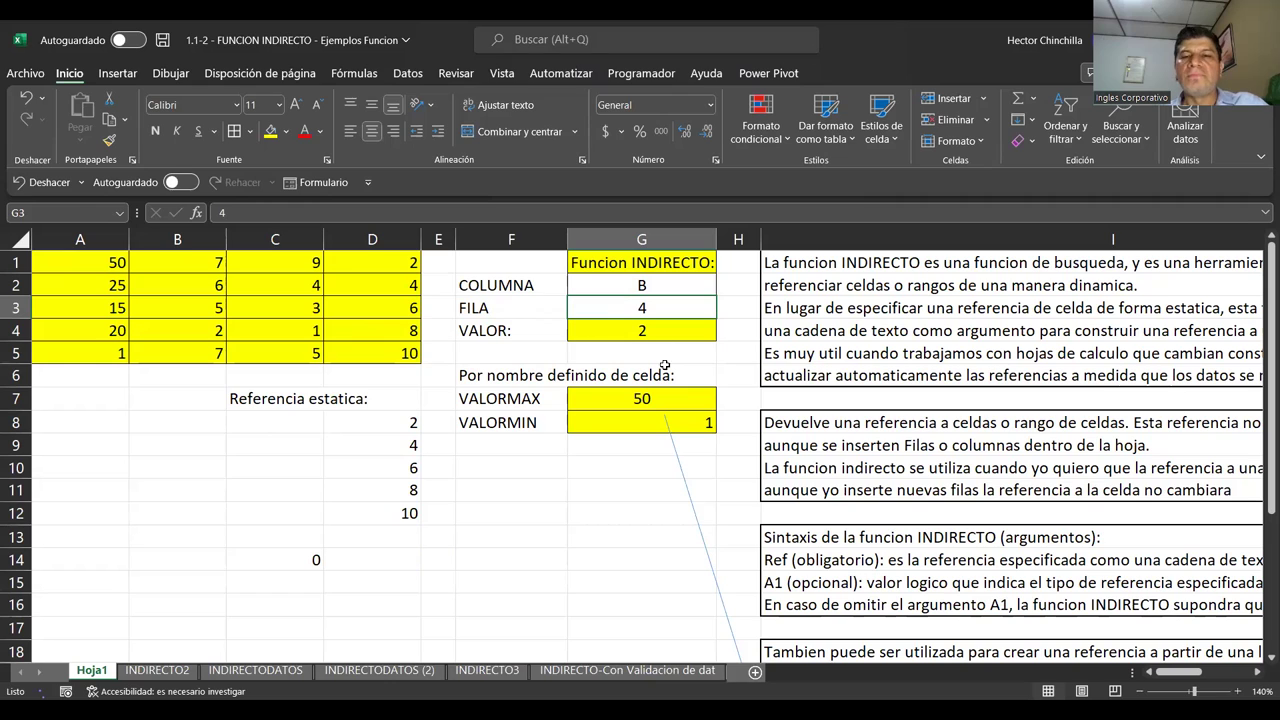
left_click(592, 402)
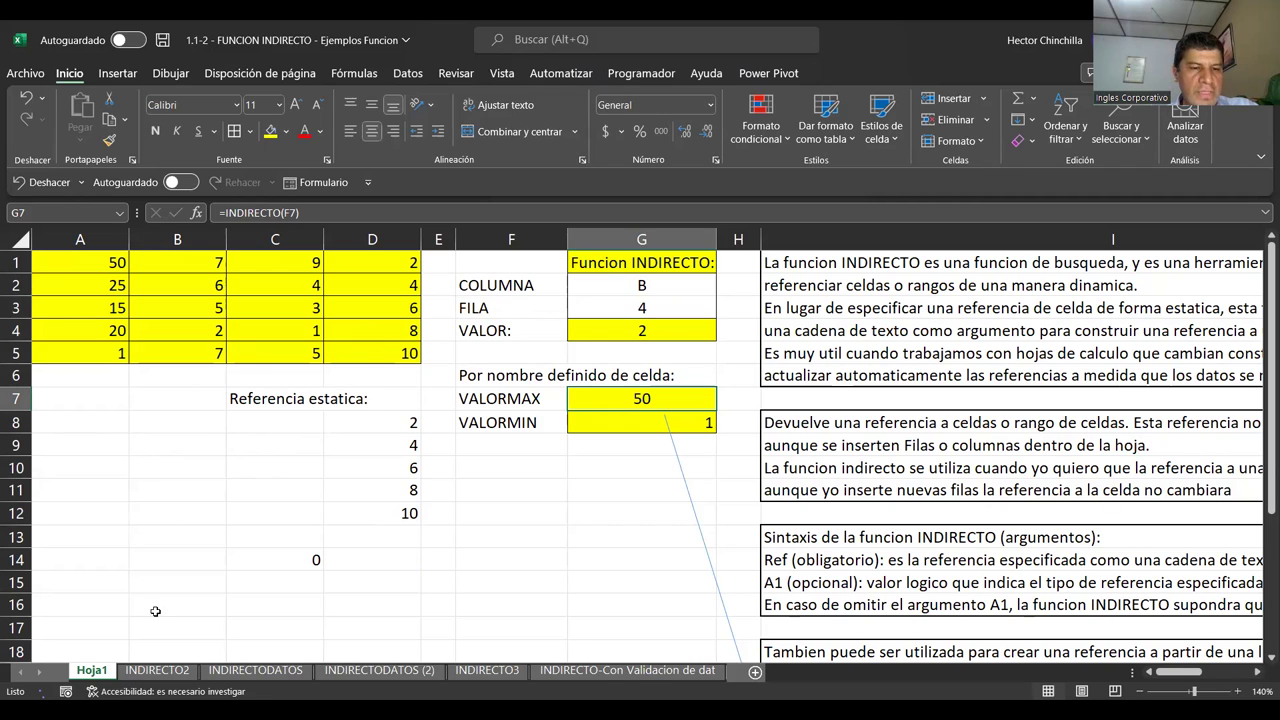
Compare INDIRECTO2's empty Hoja/Columna/Fila/Valor table with Hoja1's FILA example
left_click(170, 676)
left_click(131, 508)
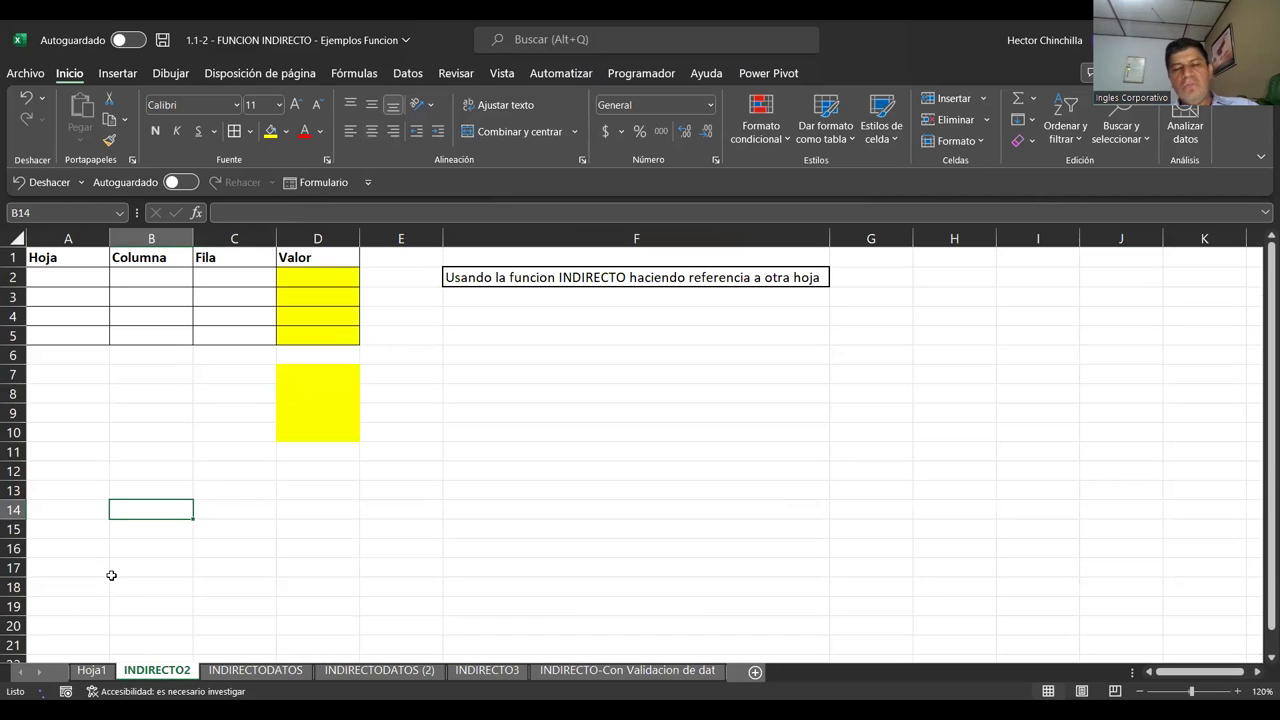
left_click(172, 374)
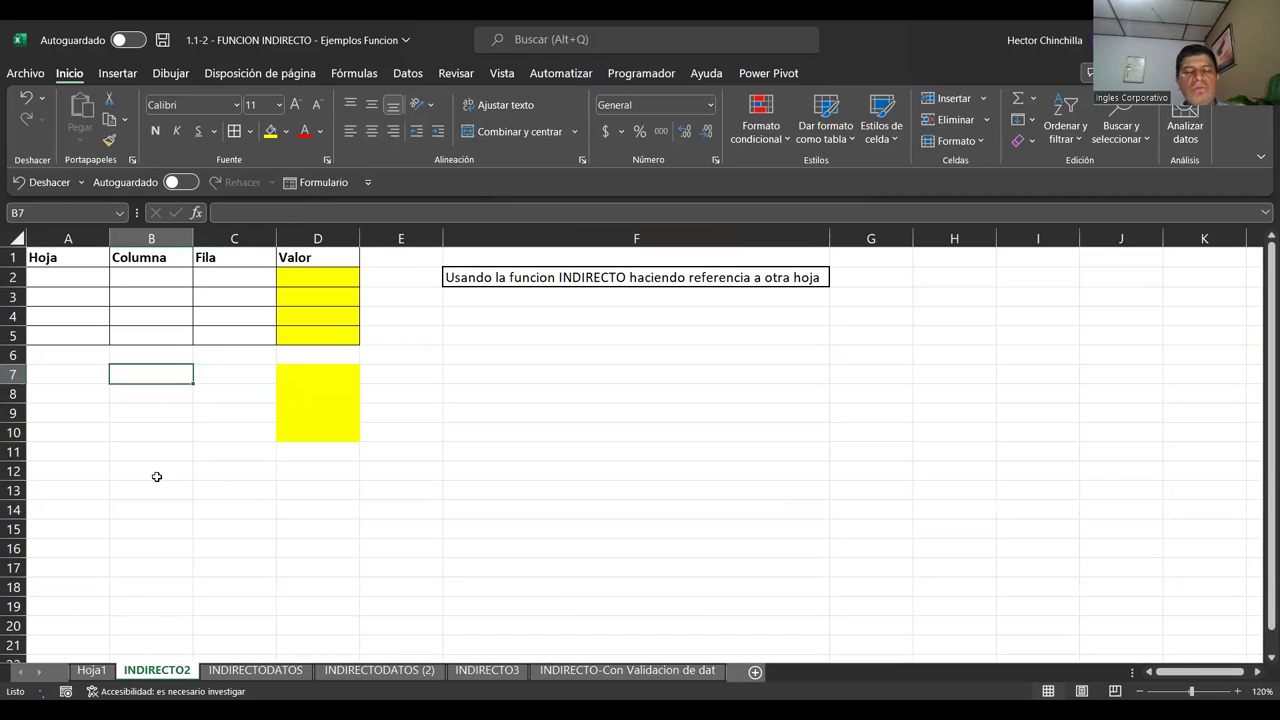
left_click(88, 673)
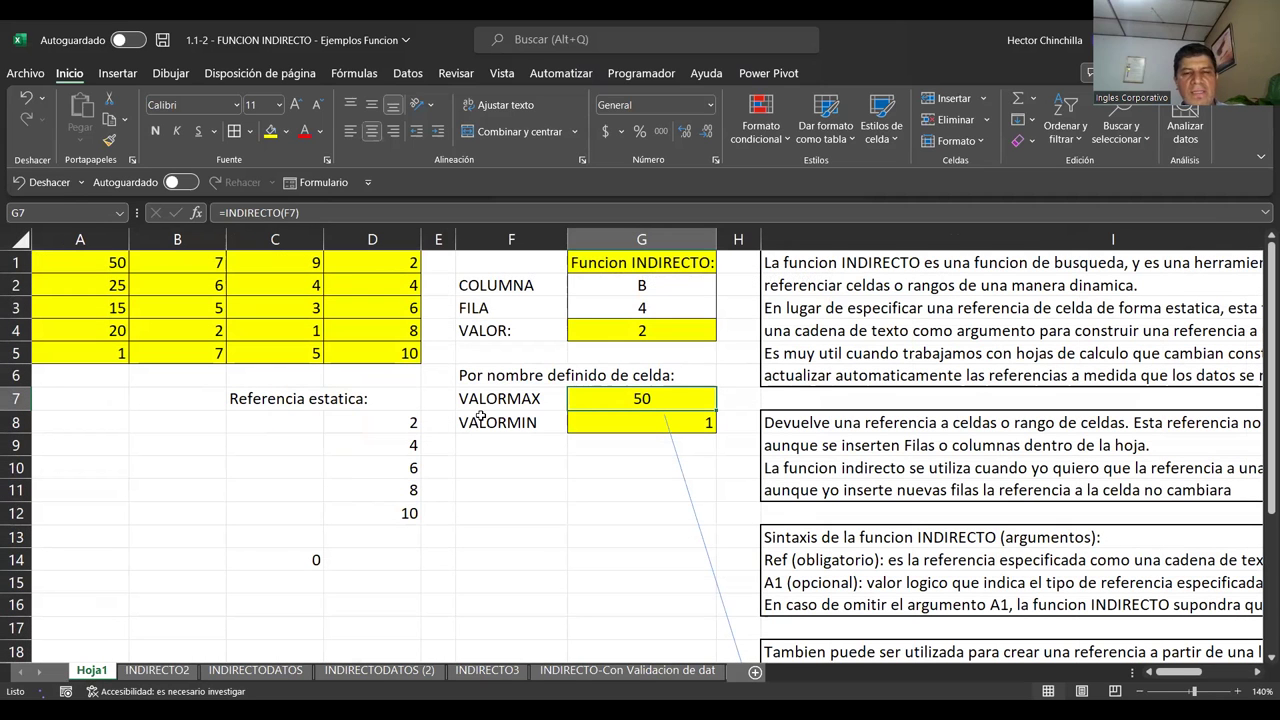
left_click(528, 312)
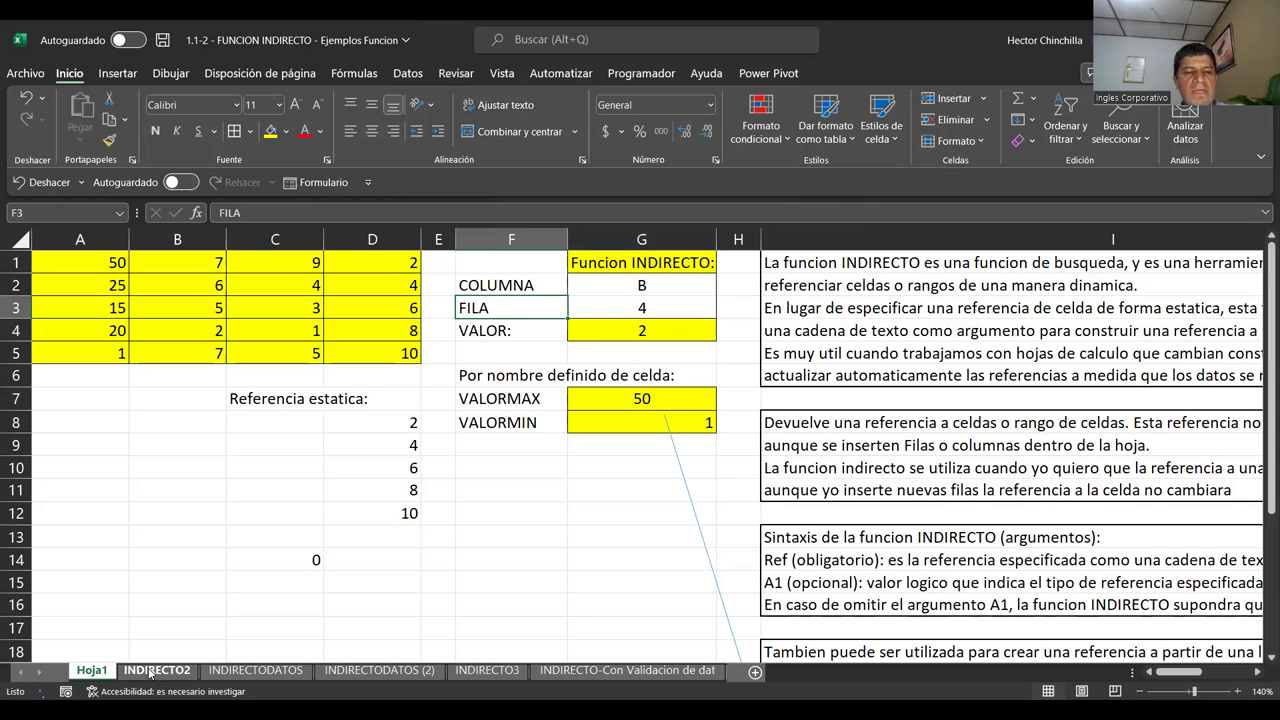
left_click(156, 672)
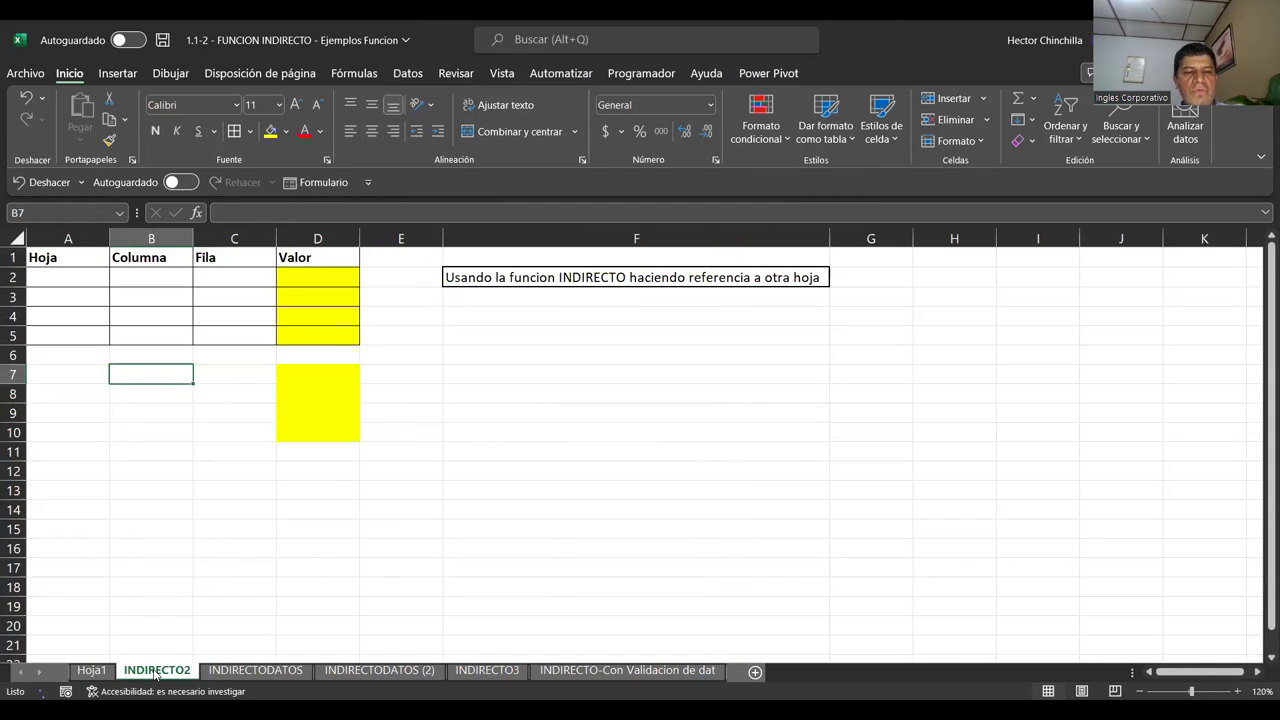
left_click(225, 417)
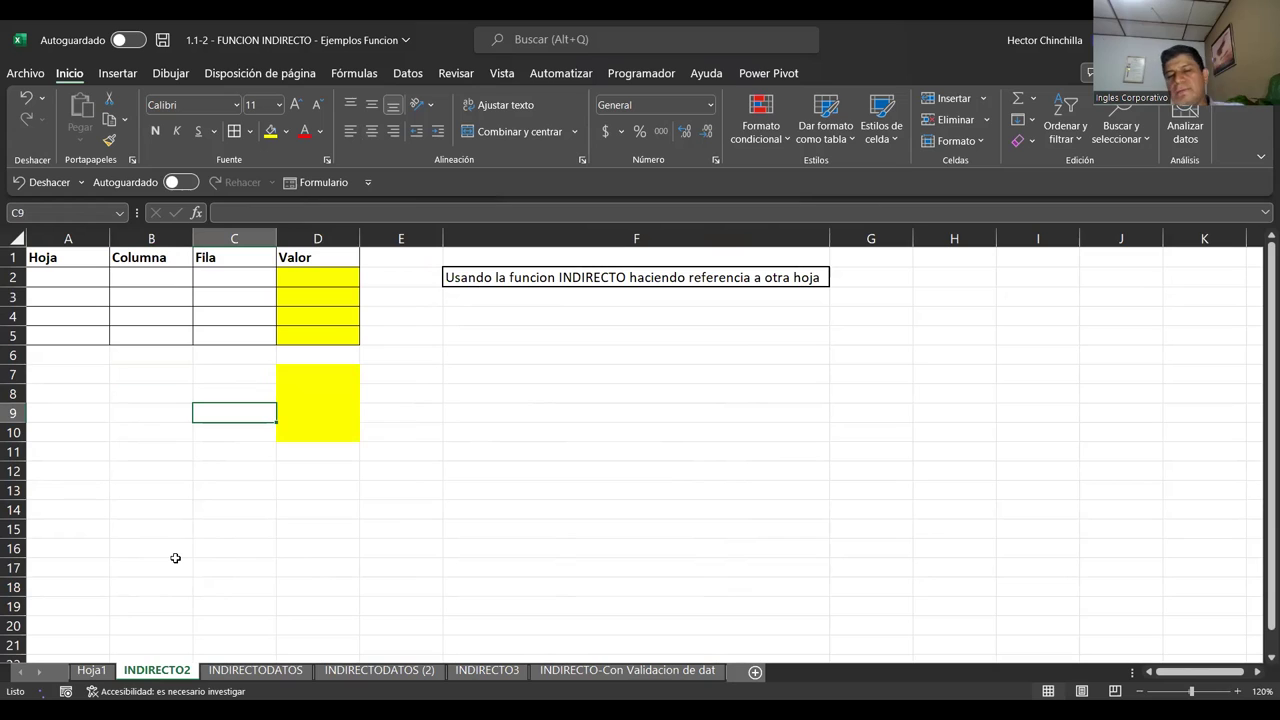
key("Up")
key("Up")
key("Up")
key("Up")
key("Up")
key("Up")
key("Up")
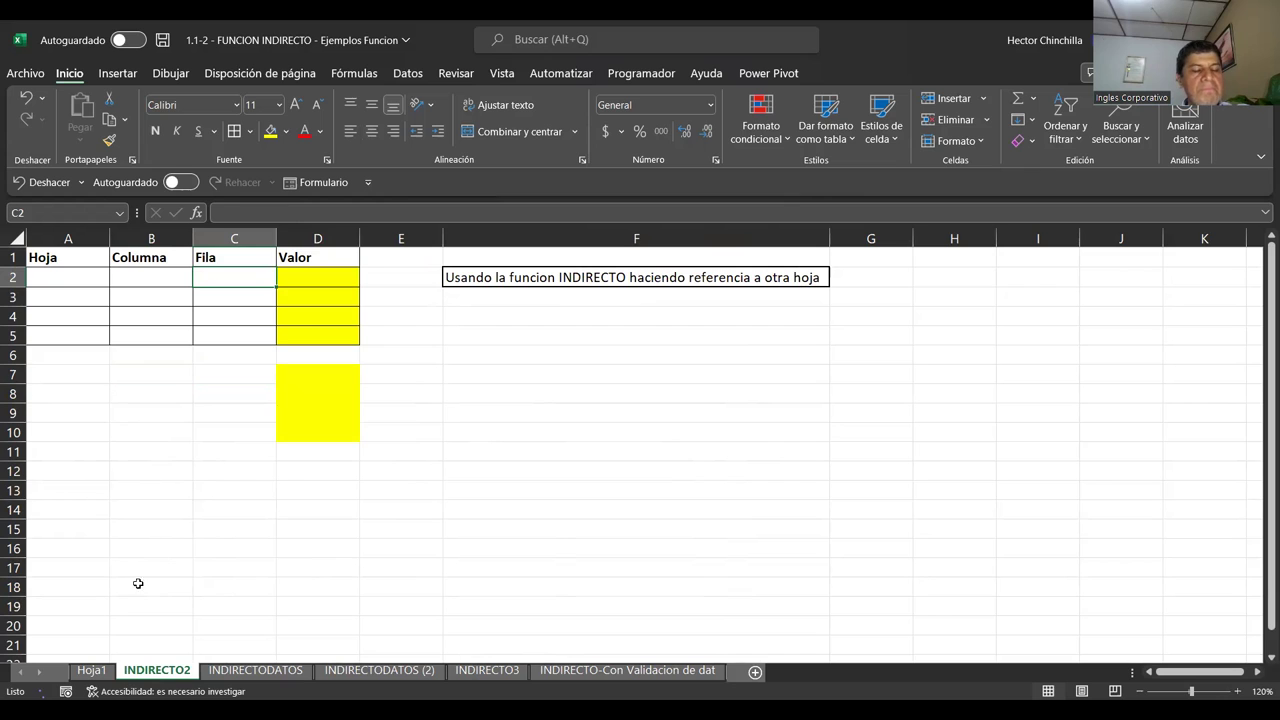
Highlight Hoja1's yellow data block A1:D5, then go to cell D7 on INDIRECTO2
left_click(91, 670)
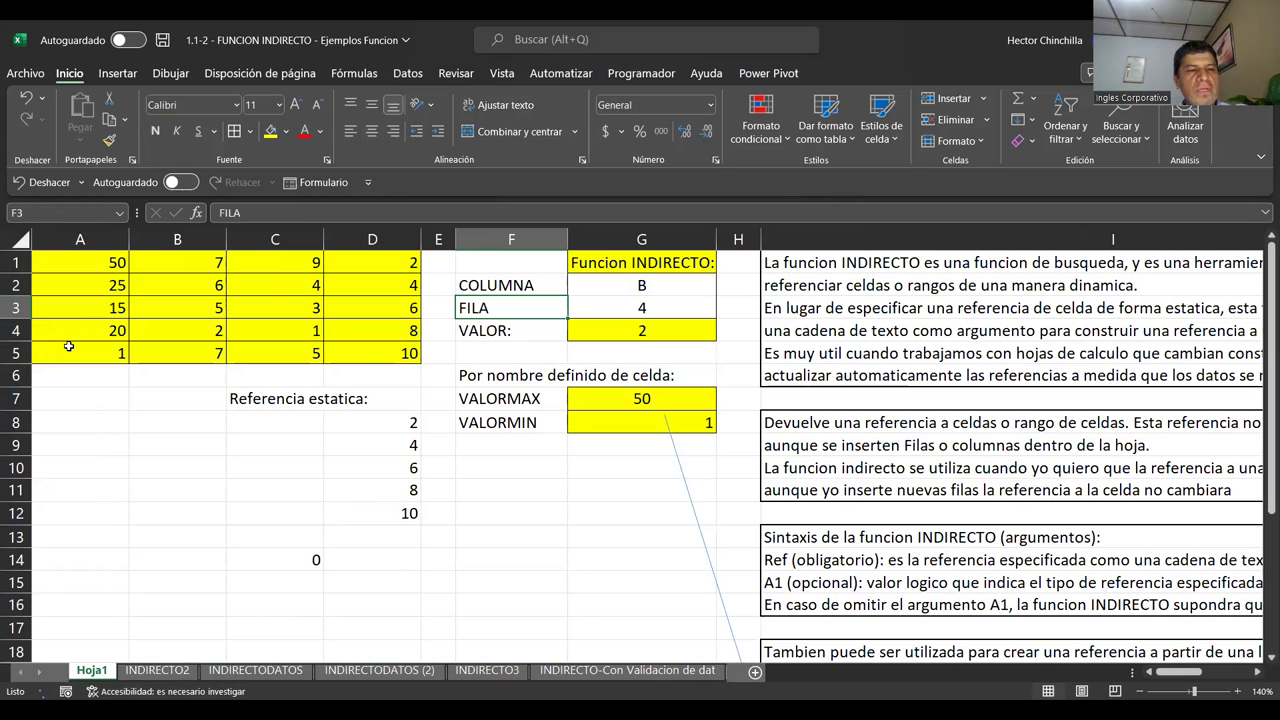
mouse_move(96, 260)
left_mouse_down()
mouse_move(299, 258)
mouse_move(377, 343)
left_mouse_up()
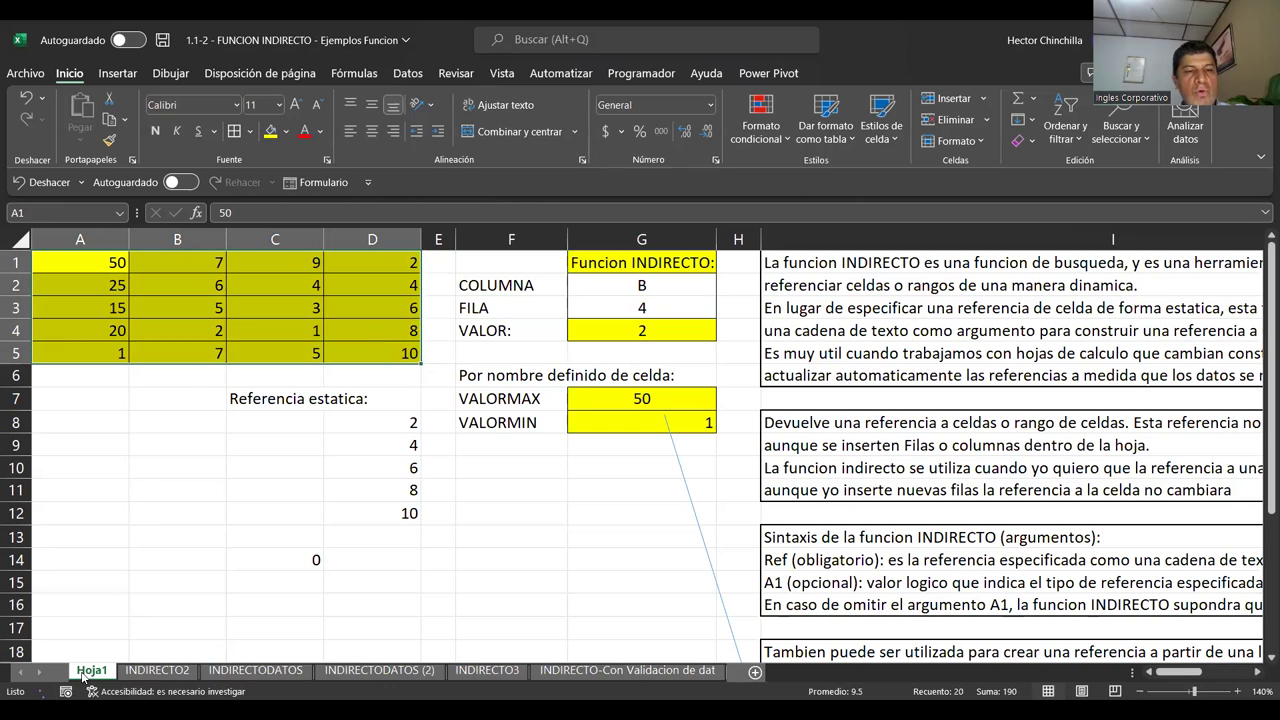
left_click(179, 672)
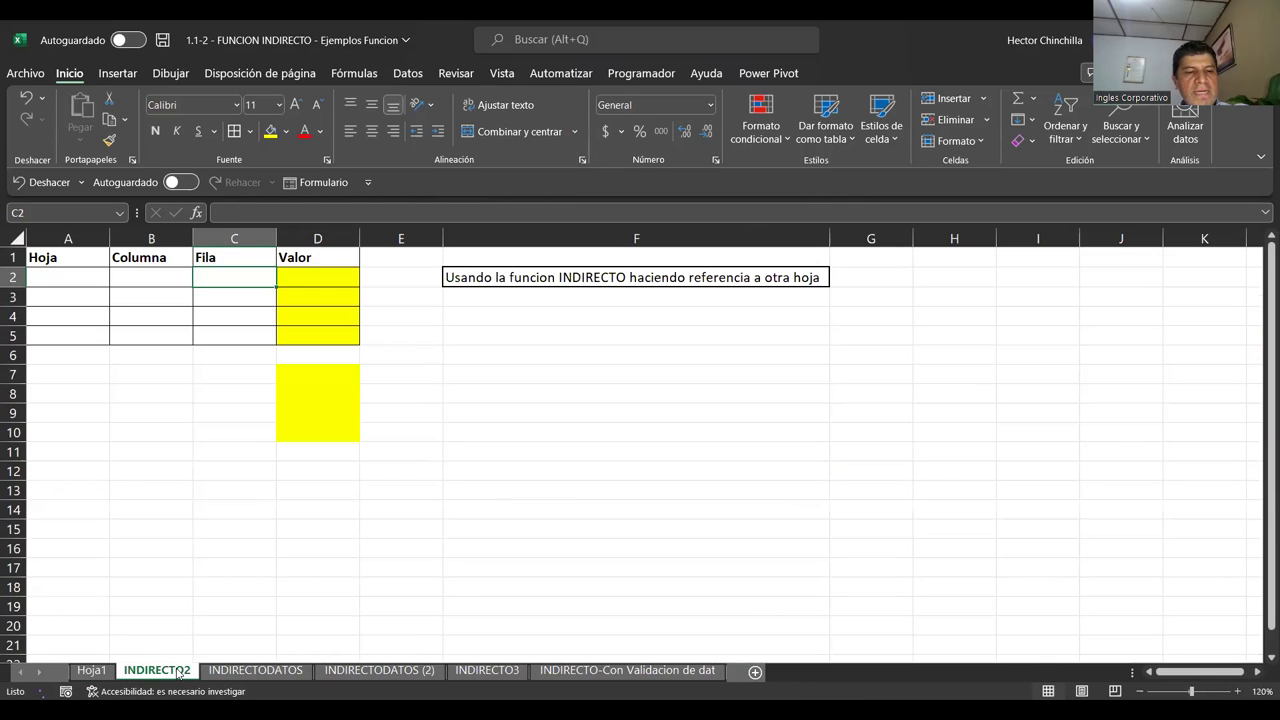
left_click(141, 478)
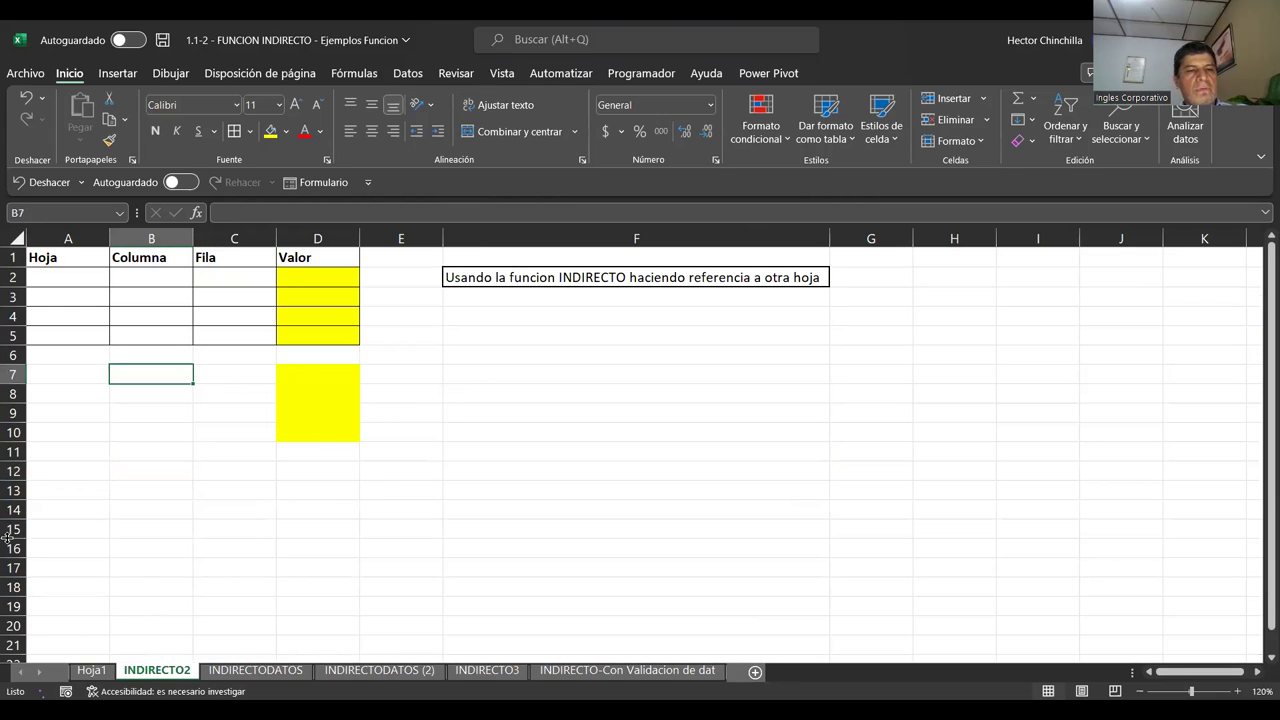
key("Right")
key("Right")
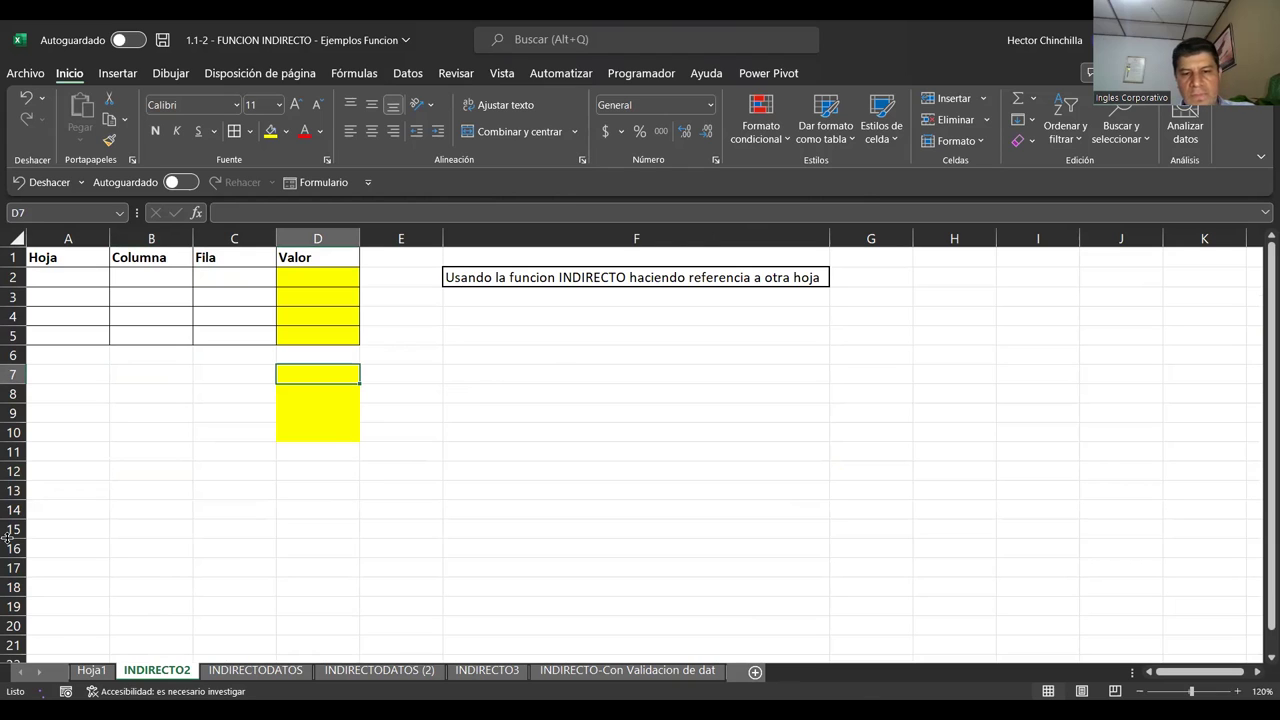
Enter =Hoja1!D1 in D7 on INDIRECTO2 so it returns 2
type("=")
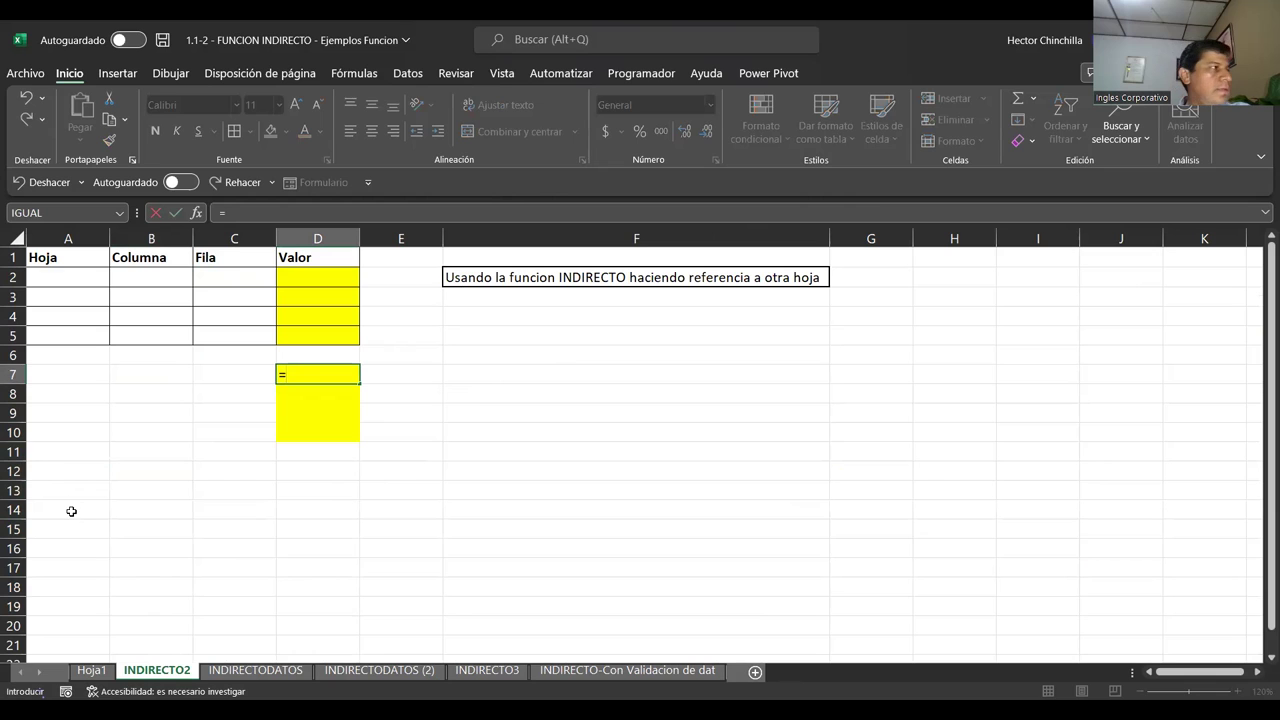
left_click(108, 670)
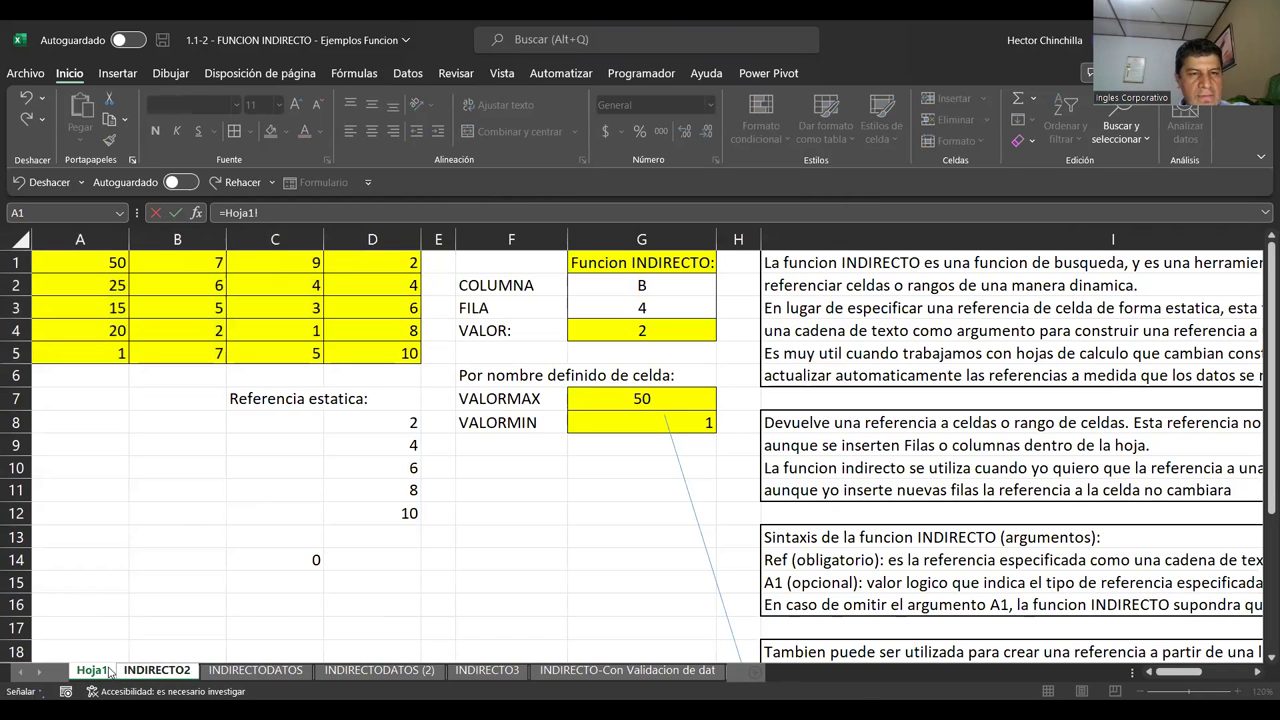
left_click(351, 264)
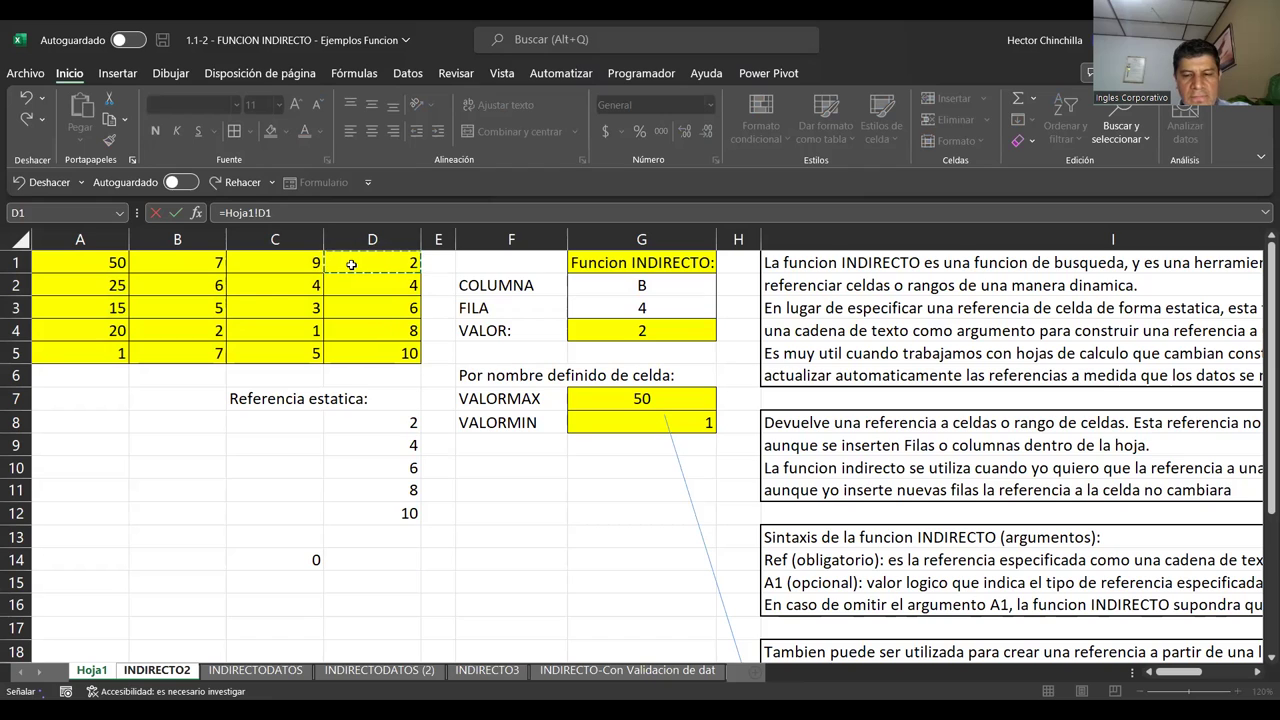
key("Return")
key("Up")
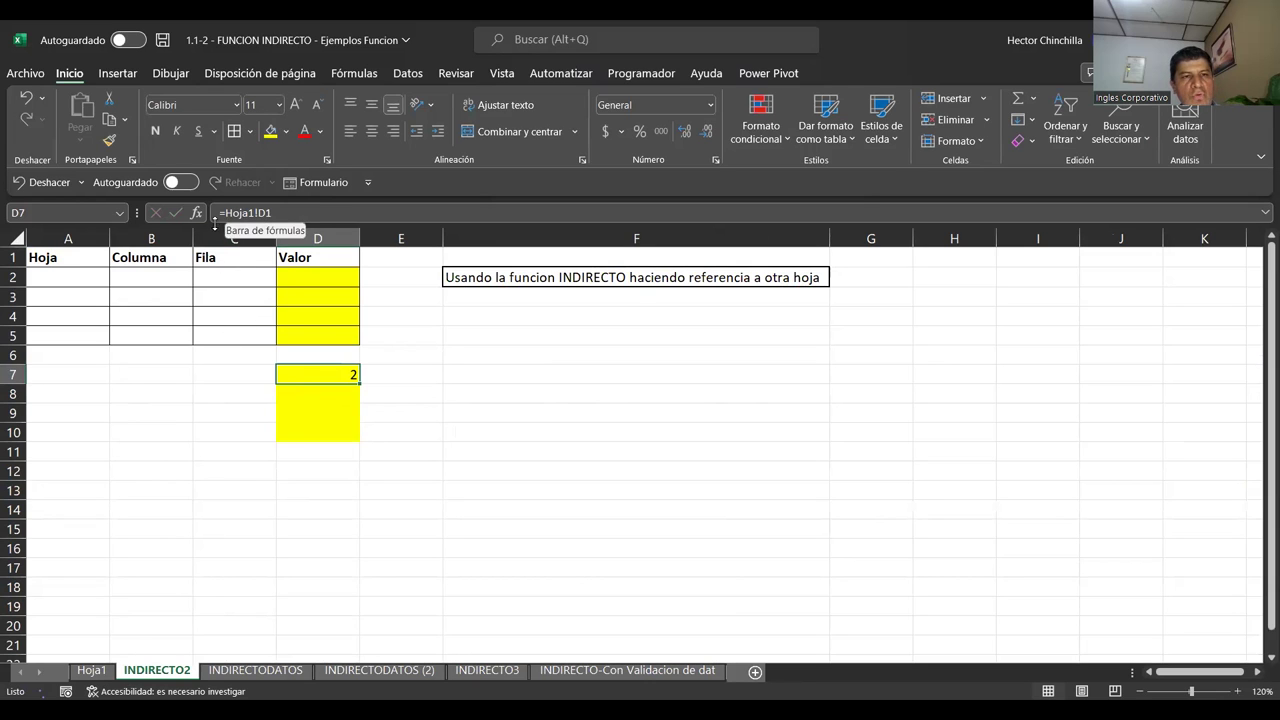
Compare D7's result with the source value in Hoja1's cell D1
left_click(100, 670)
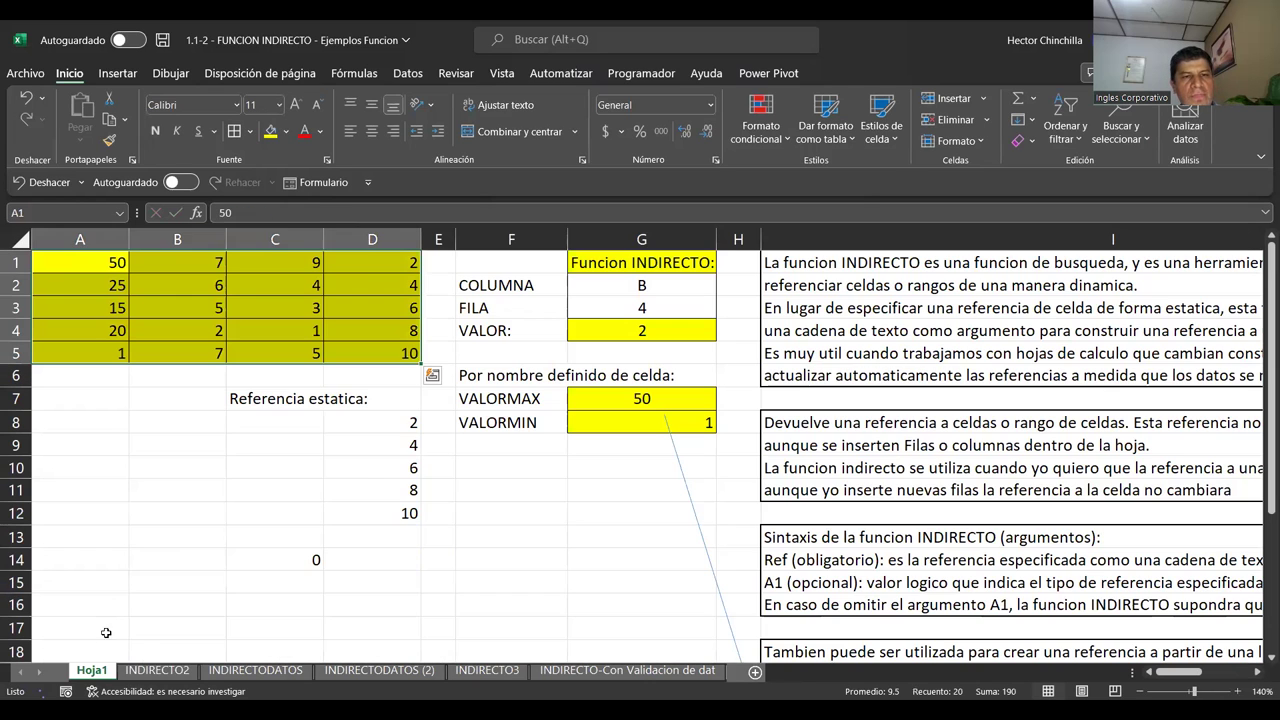
left_click(377, 258)
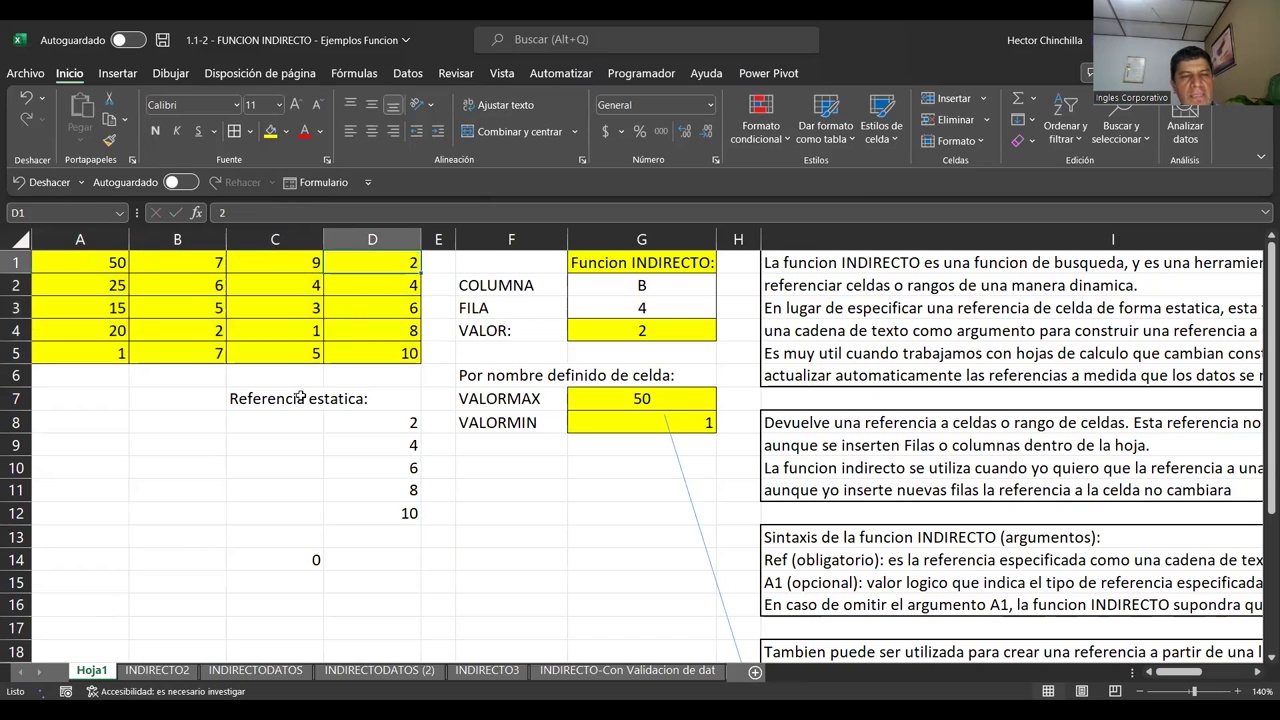
left_click(137, 668)
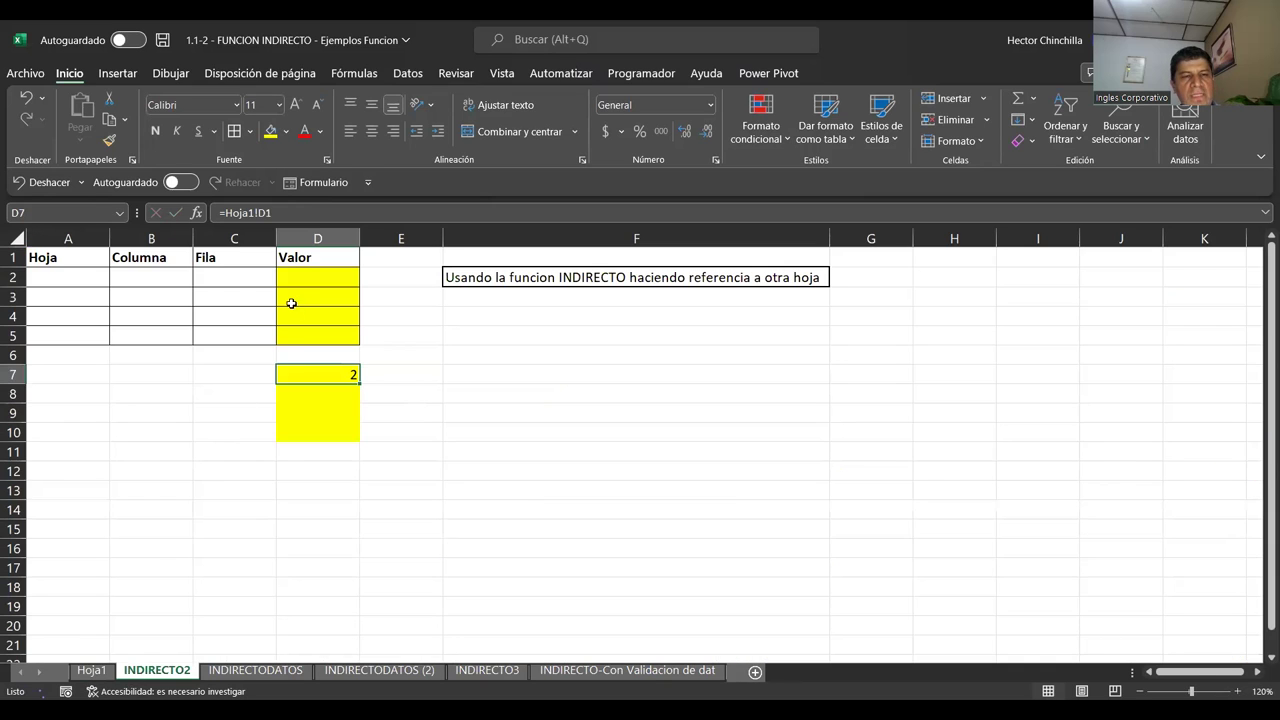
left_click(92, 669)
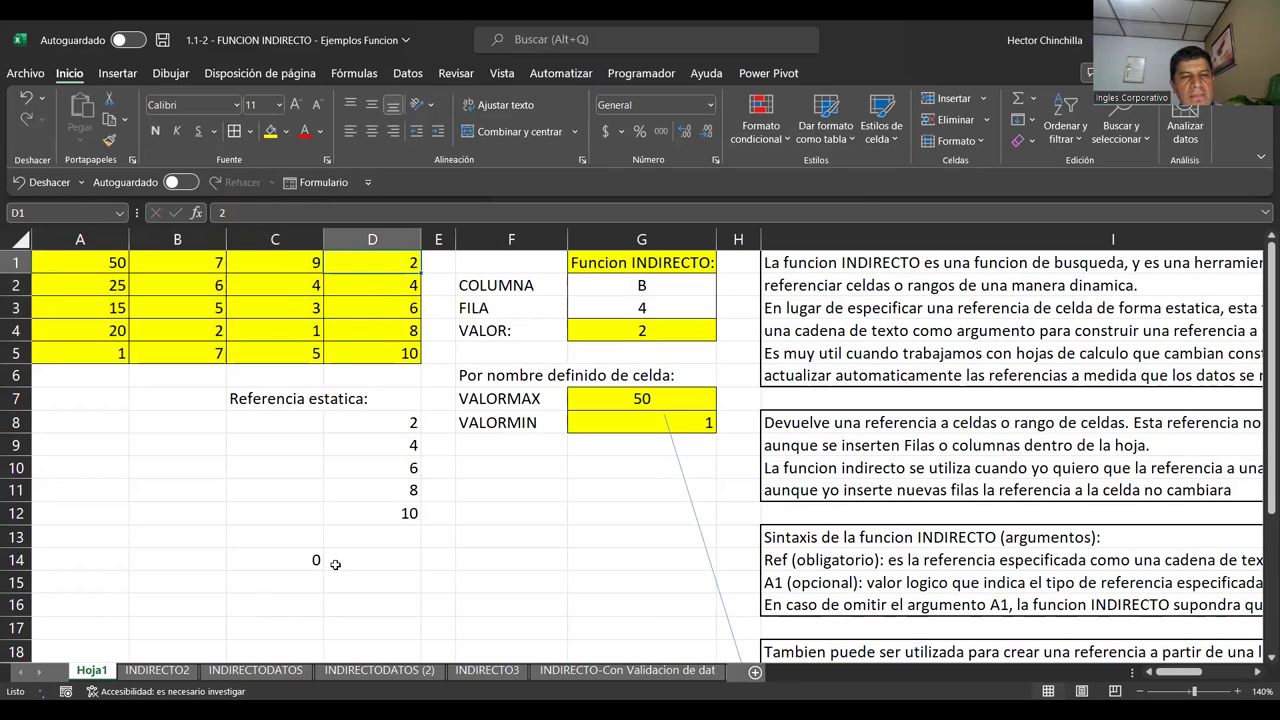
left_click(166, 676)
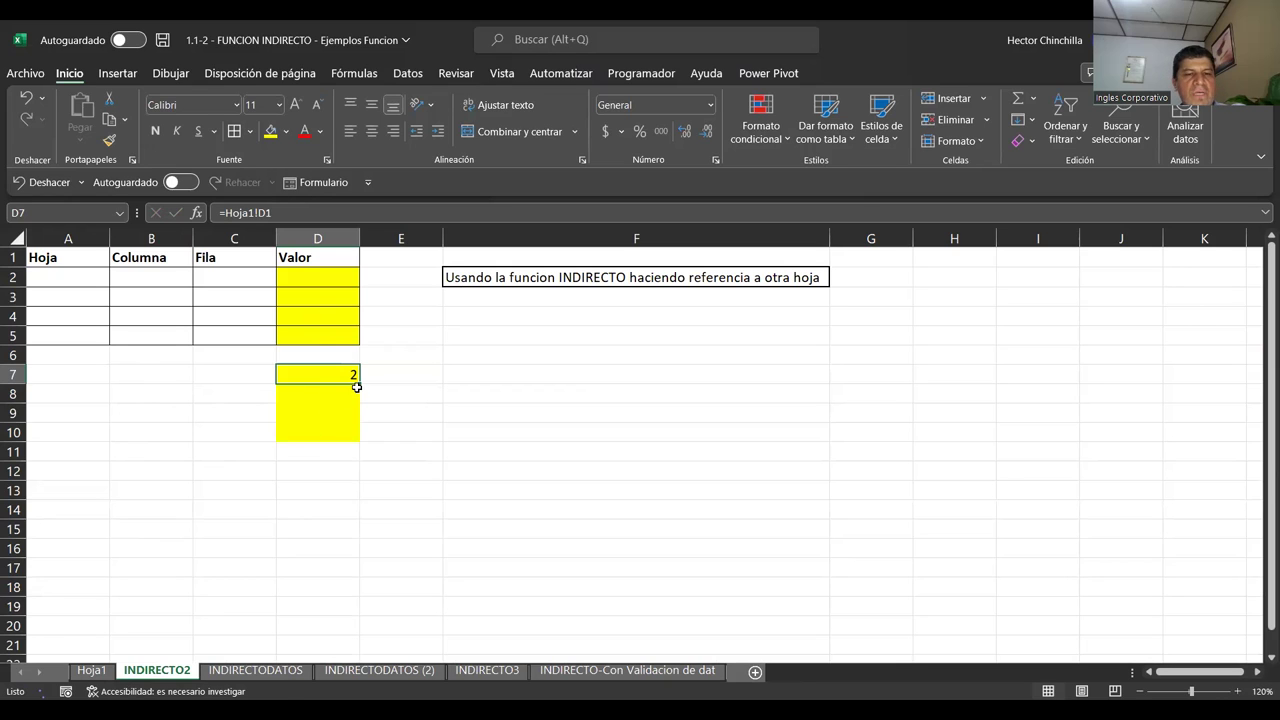
Fill the D7 reference down through D10 and inspect the Hoja1 references in D8 and D9
left_click_drag(357, 384, 357, 441)
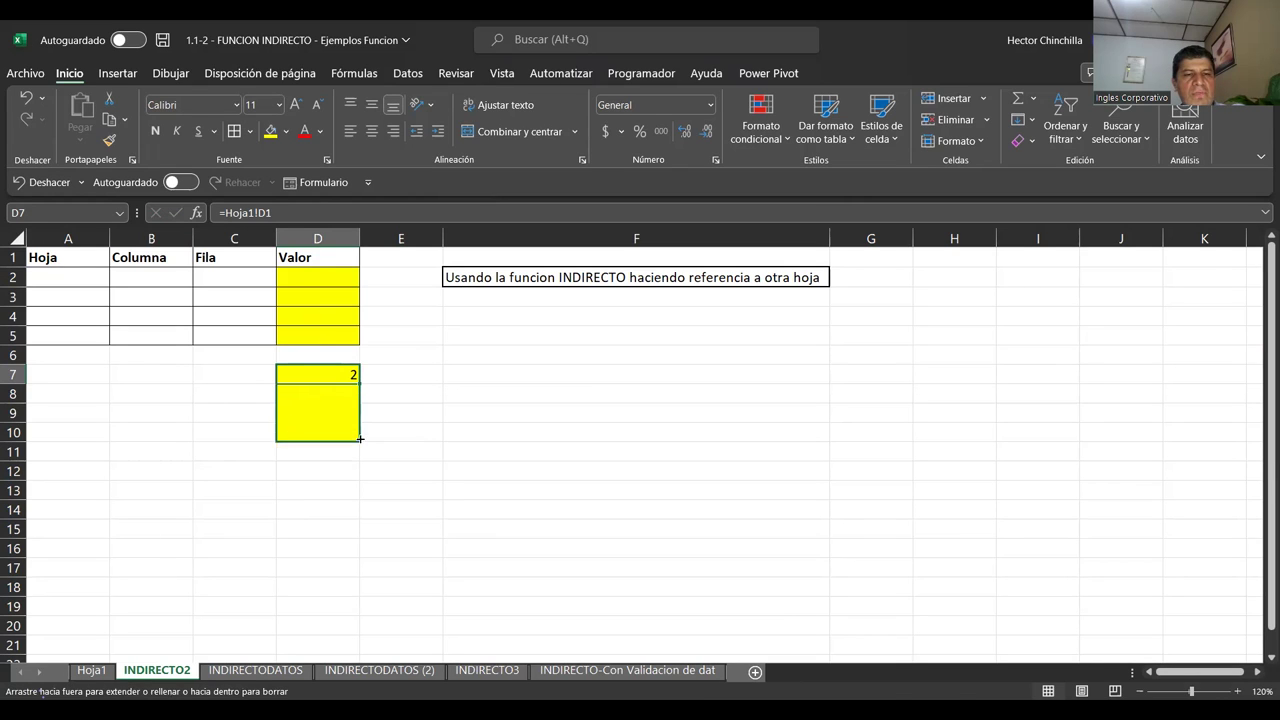
left_click(257, 497)
left_click(303, 376)
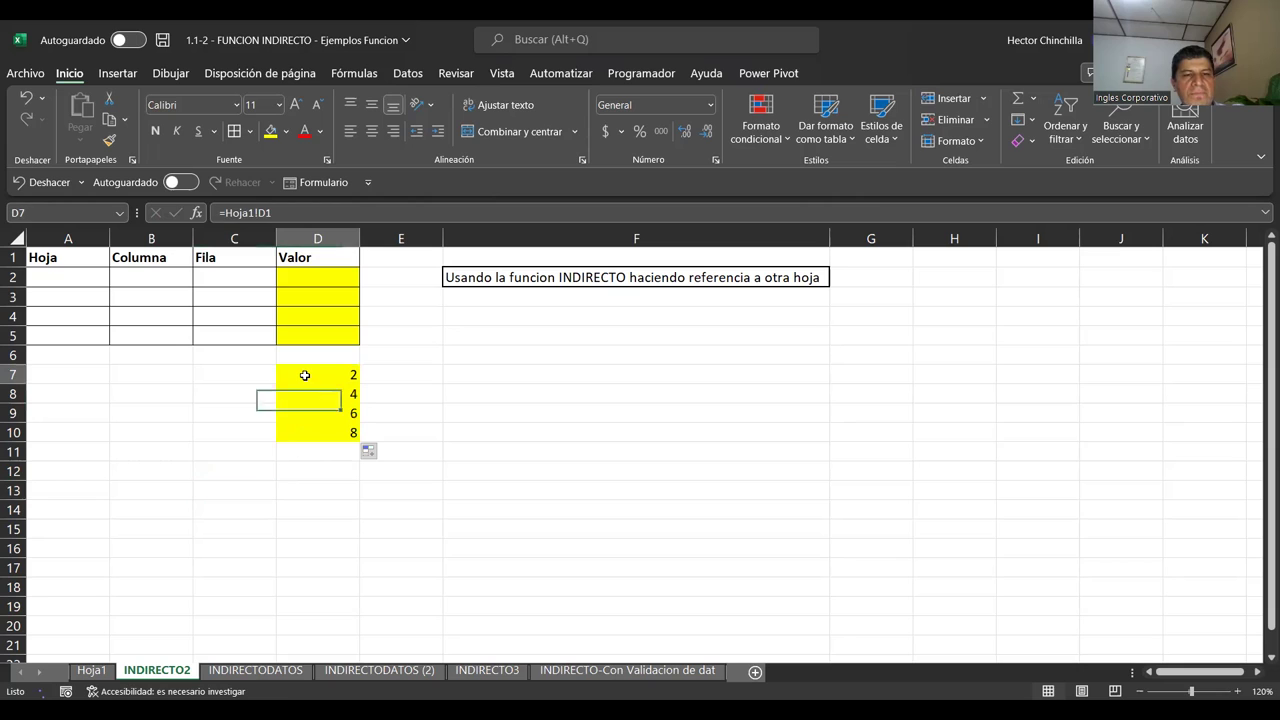
key("Down")
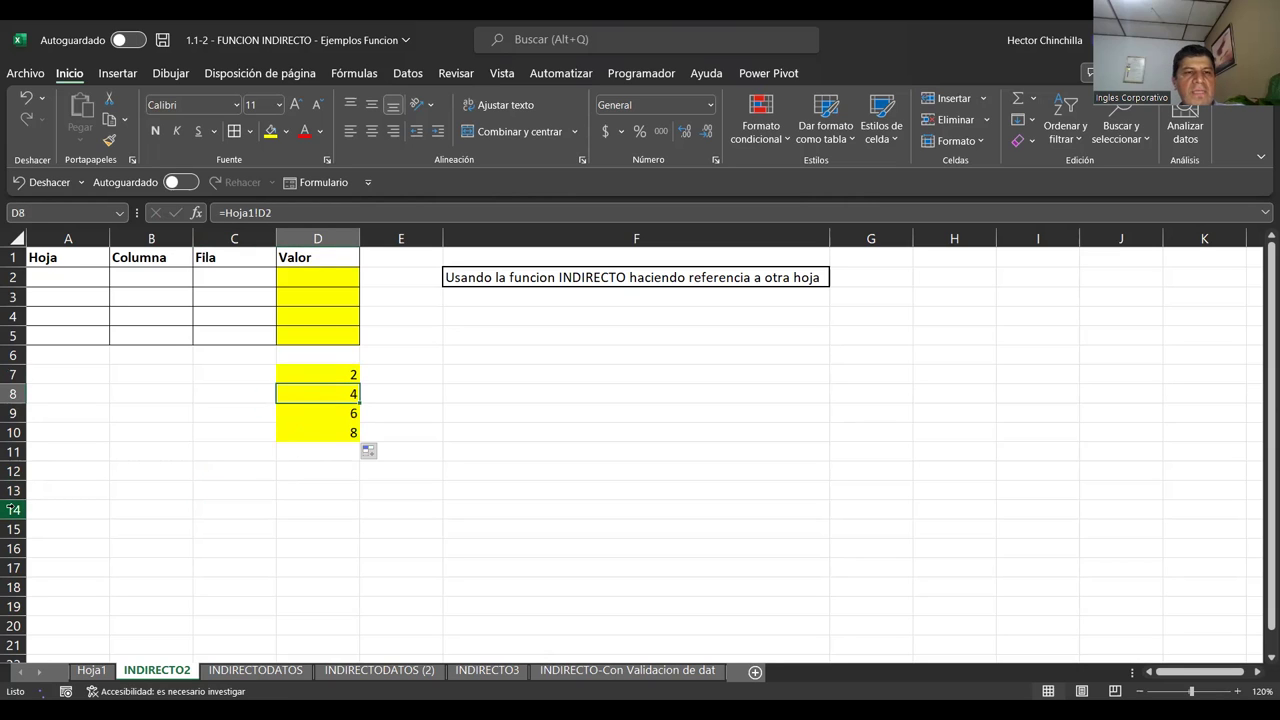
key("Down")
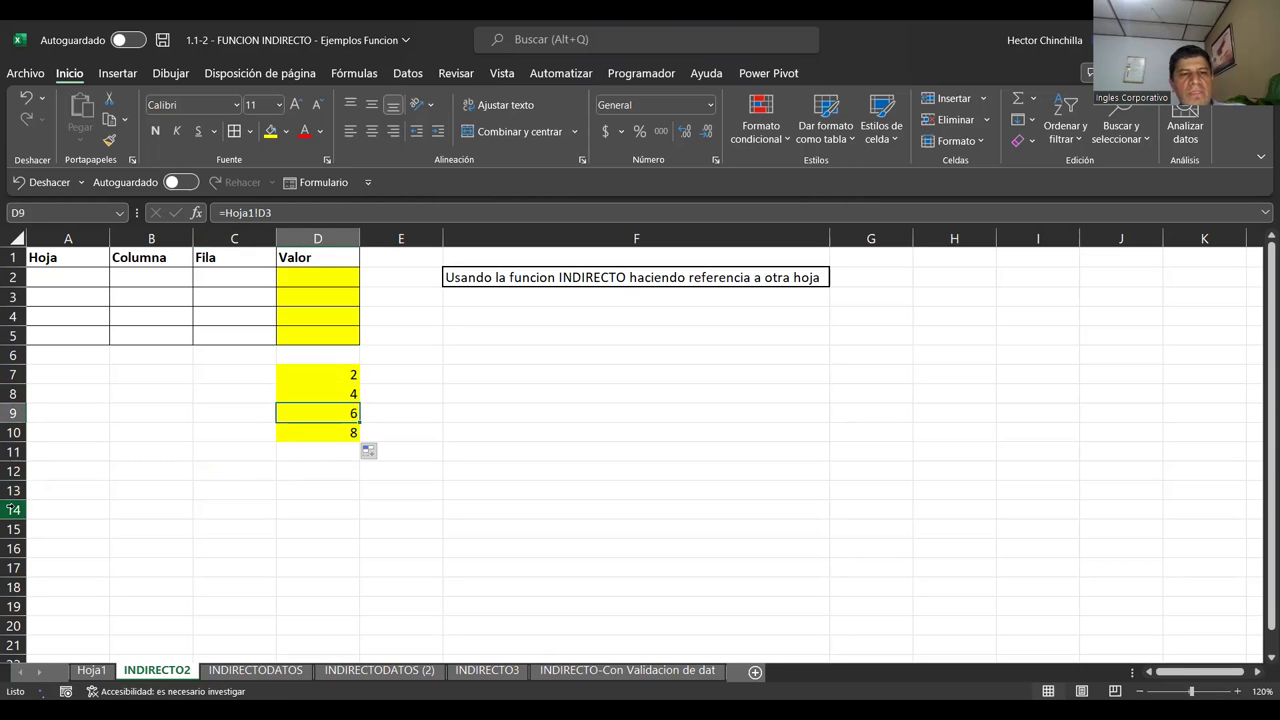
Check Hoja1, then extend the references into D11 so D7:D11 show 2, 4, 6, 8, 10
left_click(91, 670)
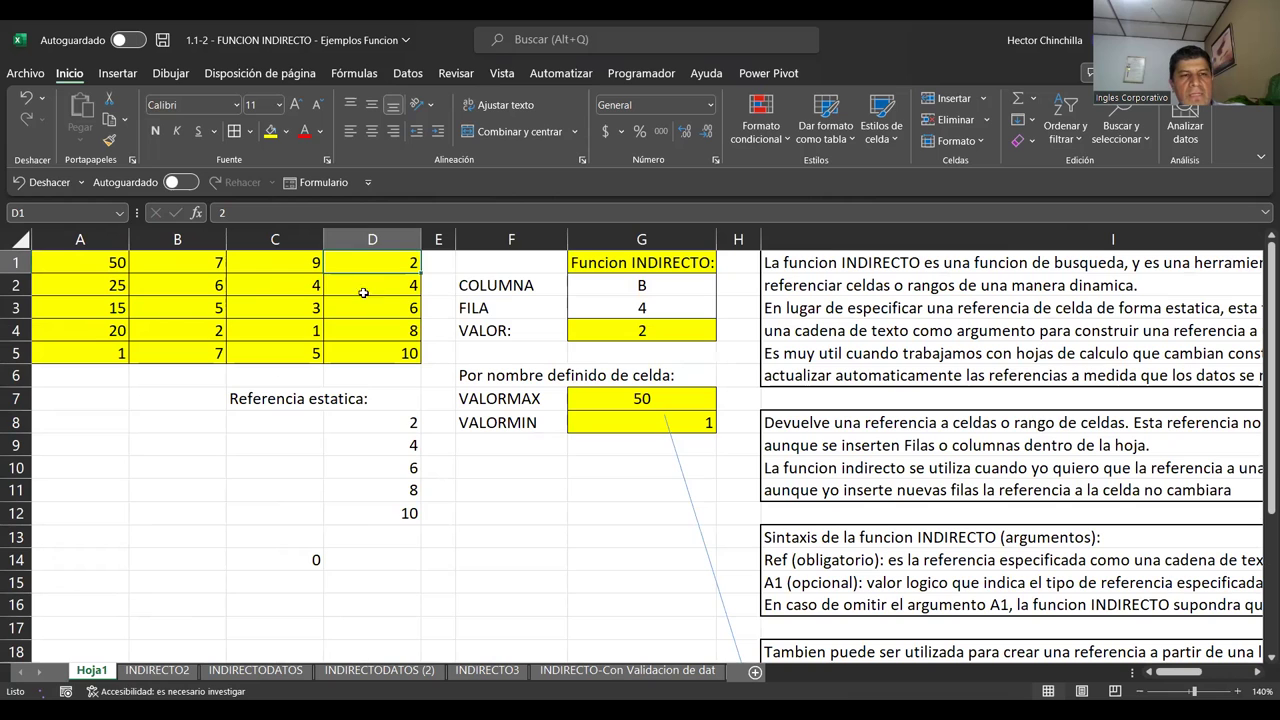
left_click(157, 670)
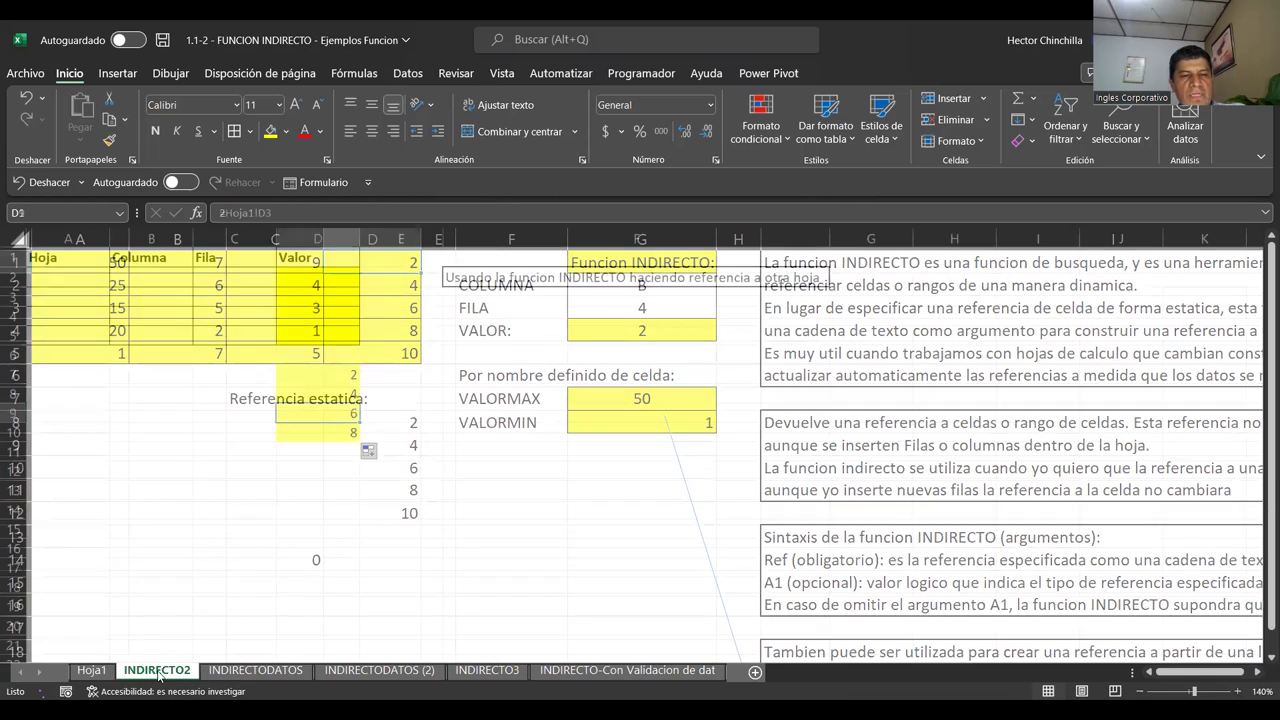
key("Down")
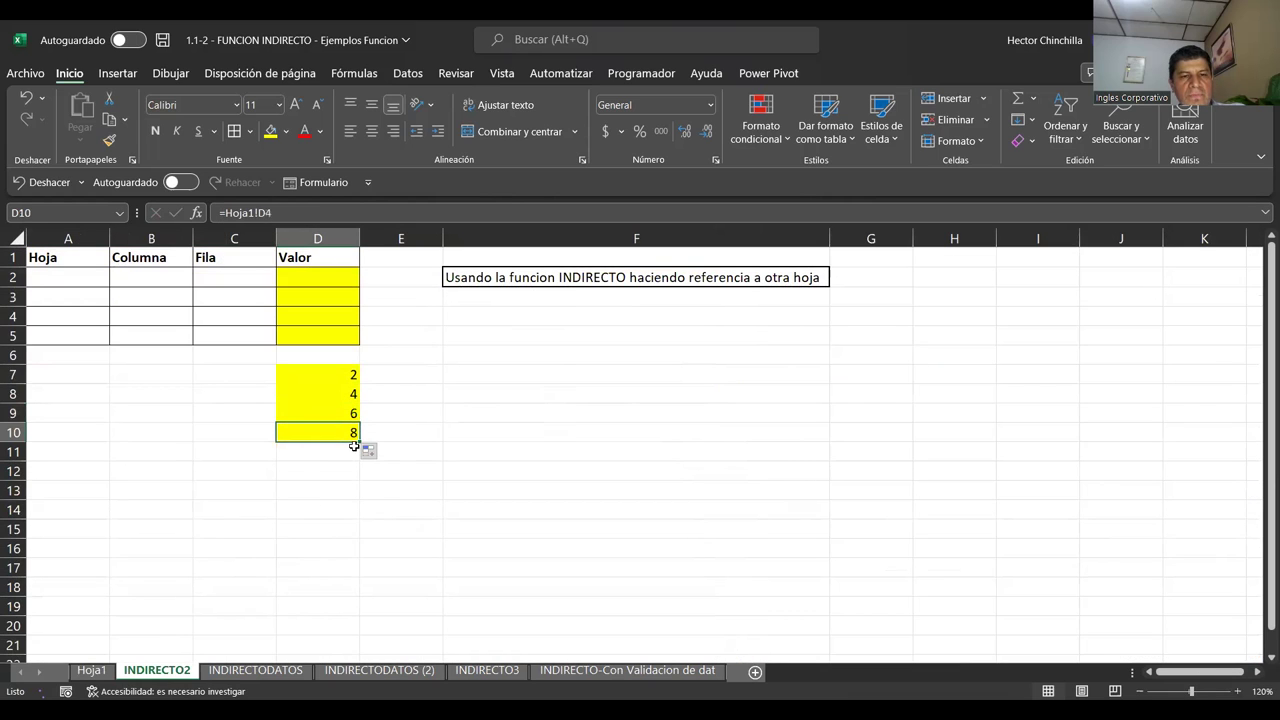
left_click_drag(357, 445, 357, 460)
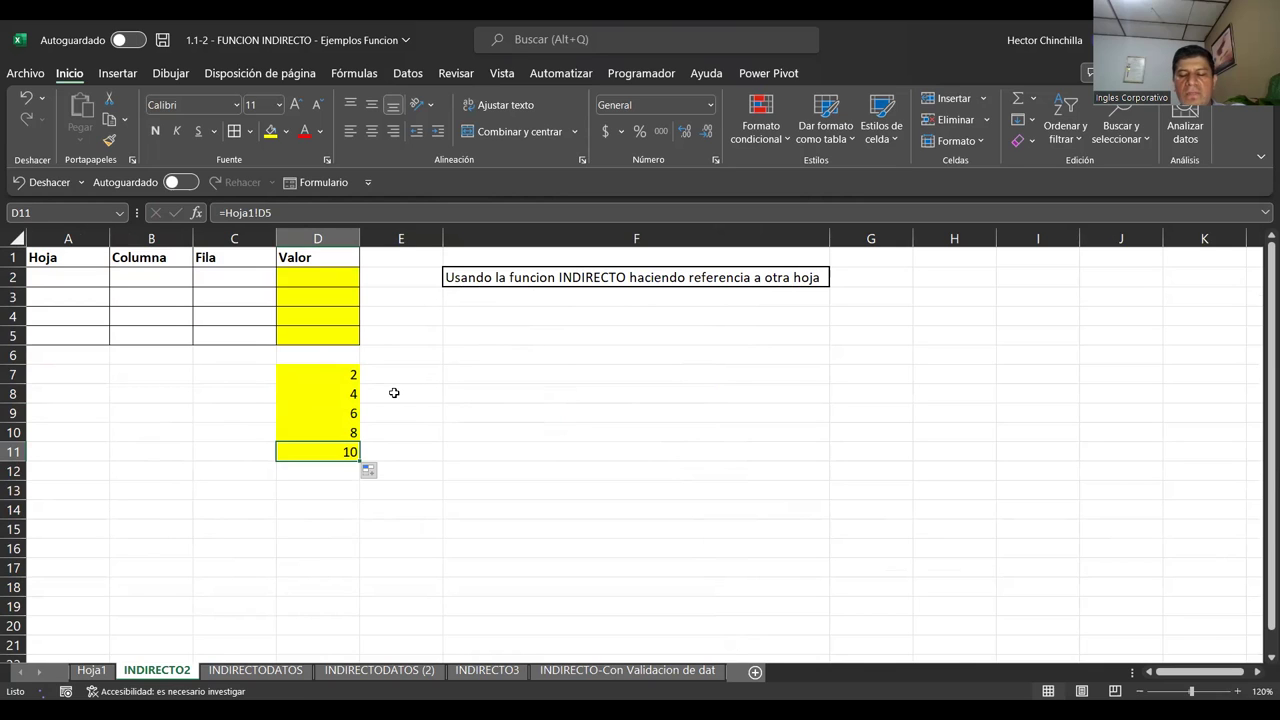
left_click(226, 412)
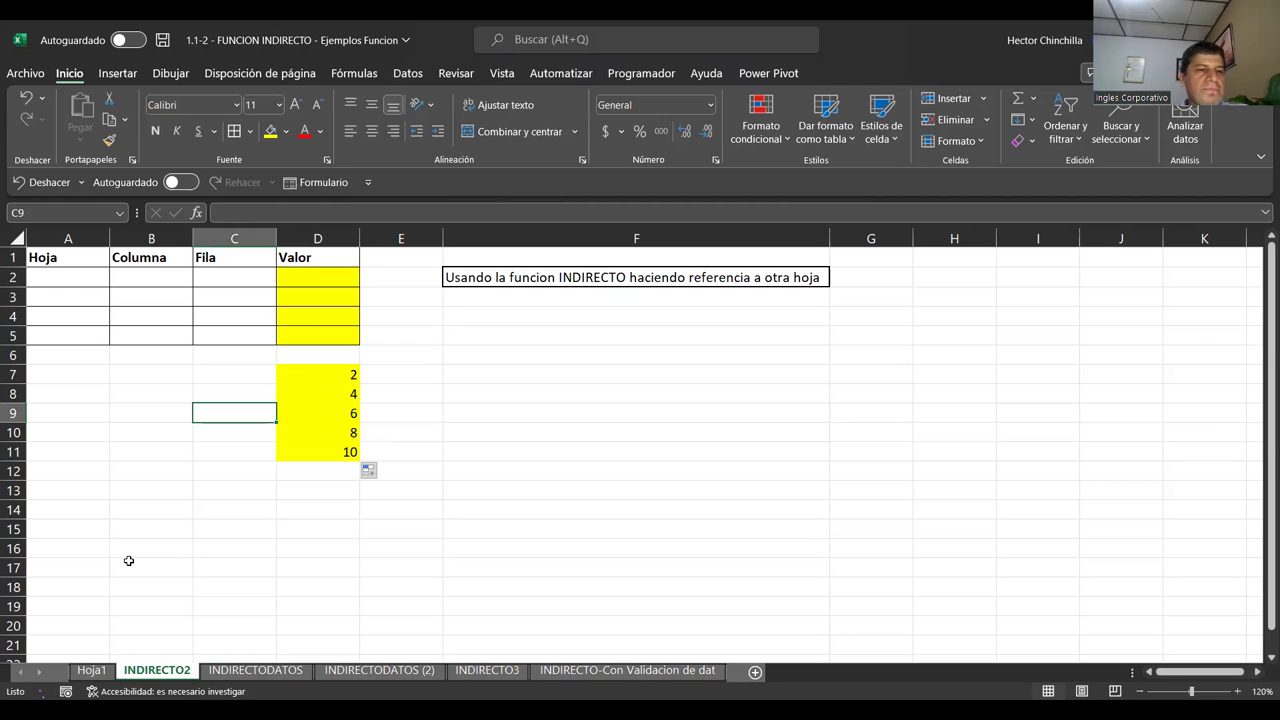
key("Left")
key("Left")
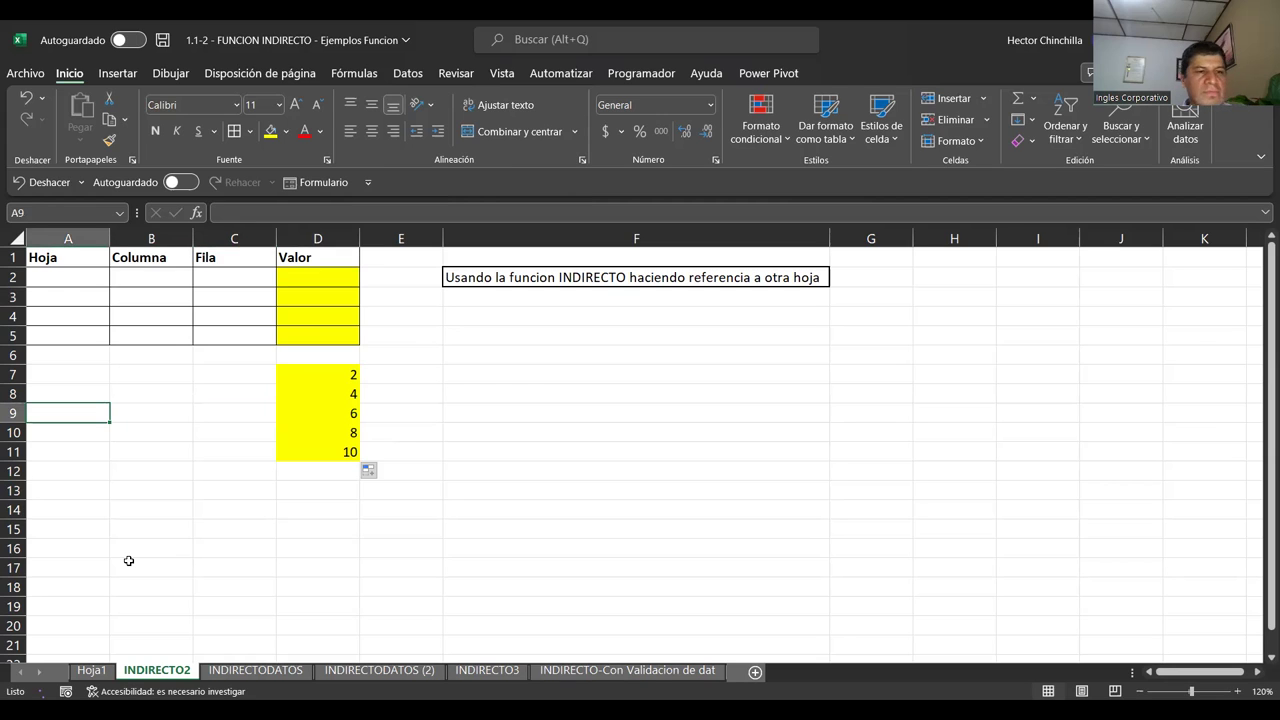
key("Up")
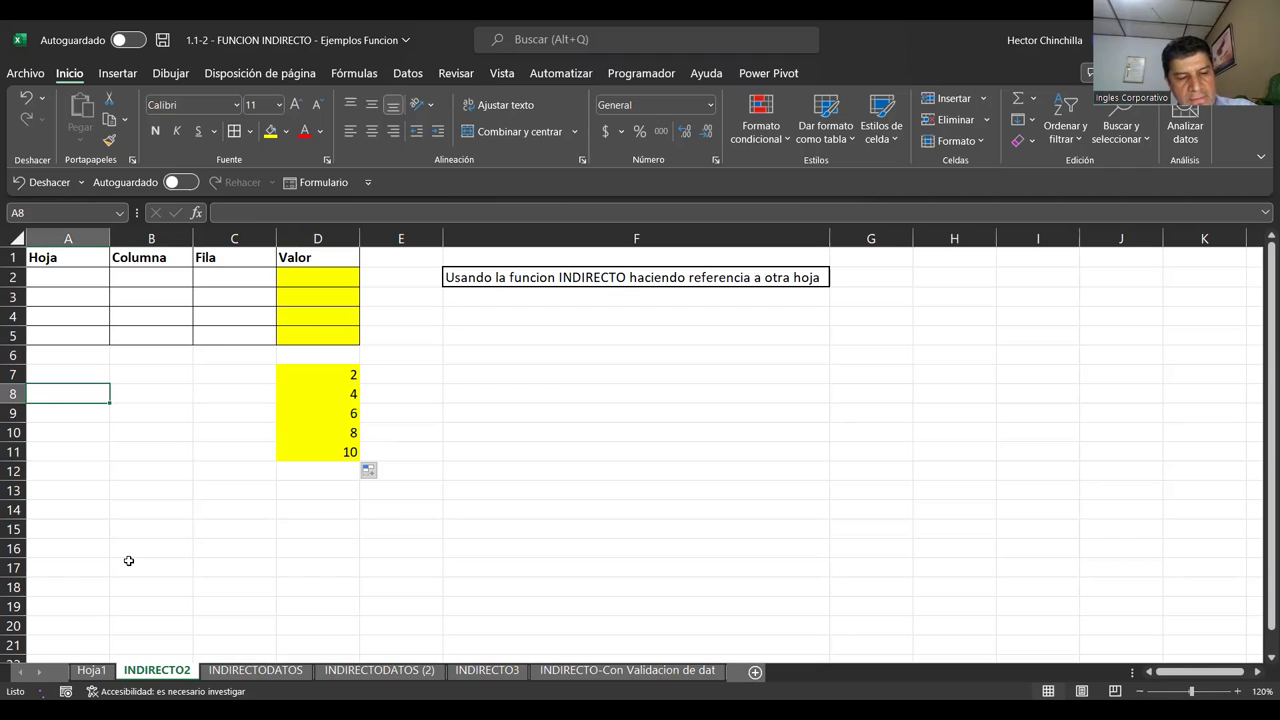
Type the label VALORMAX in cell A8
type("VALORMA")
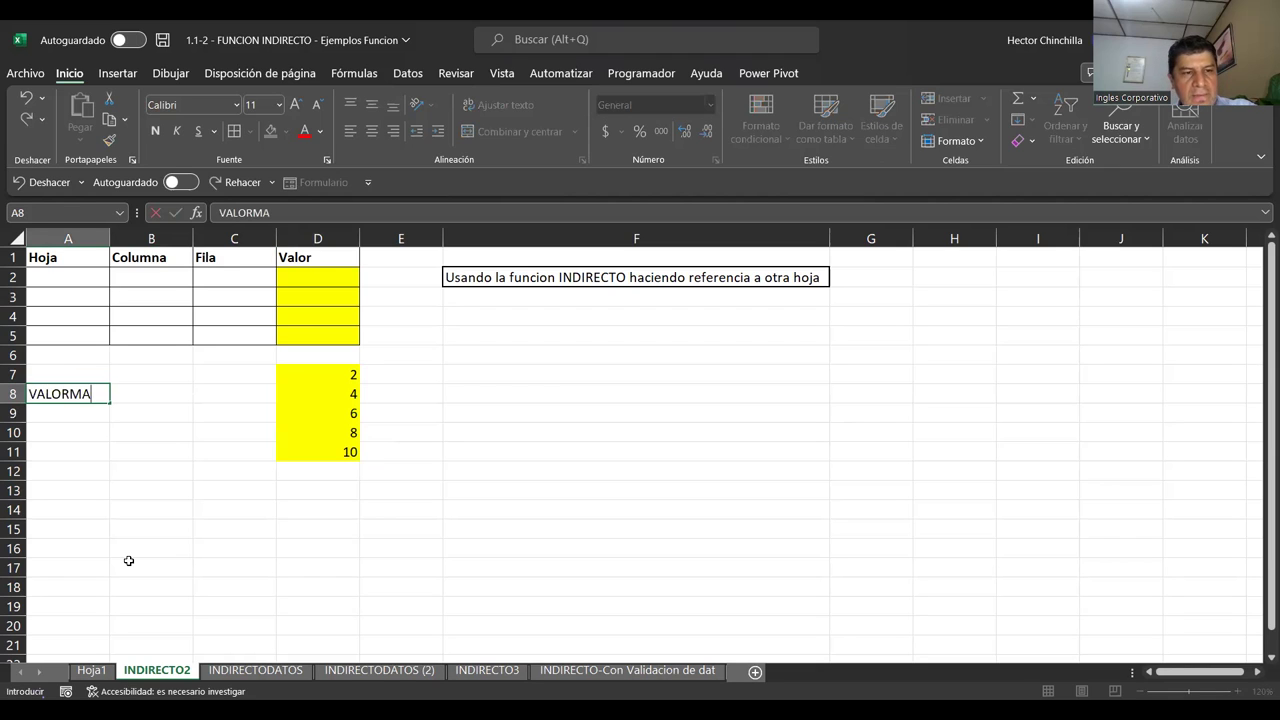
type("X")
key("Return")
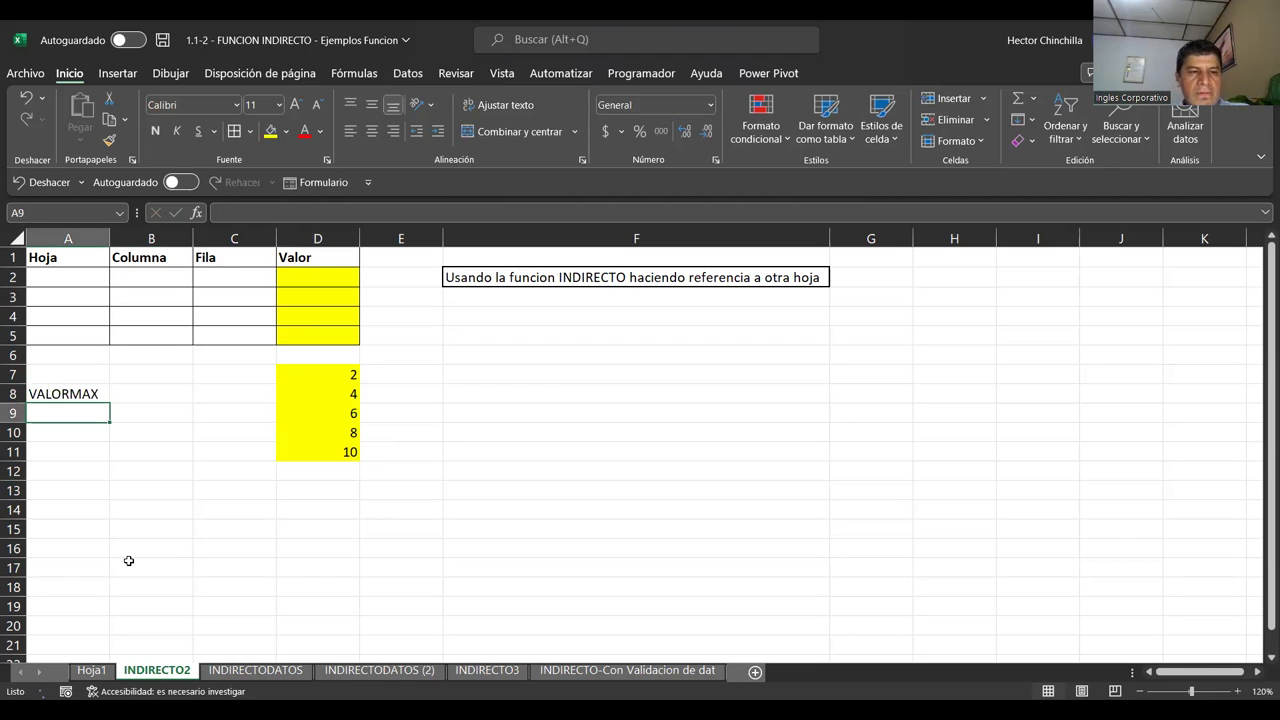
key("Up")
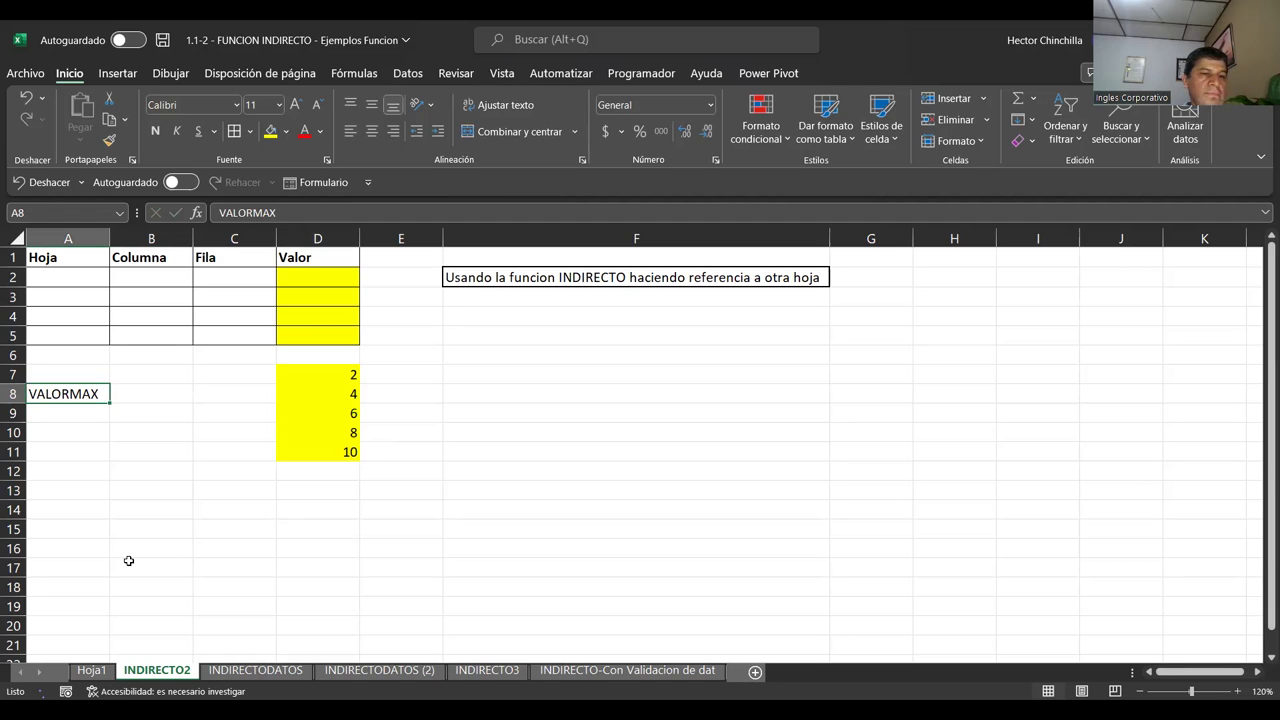
key("Right")
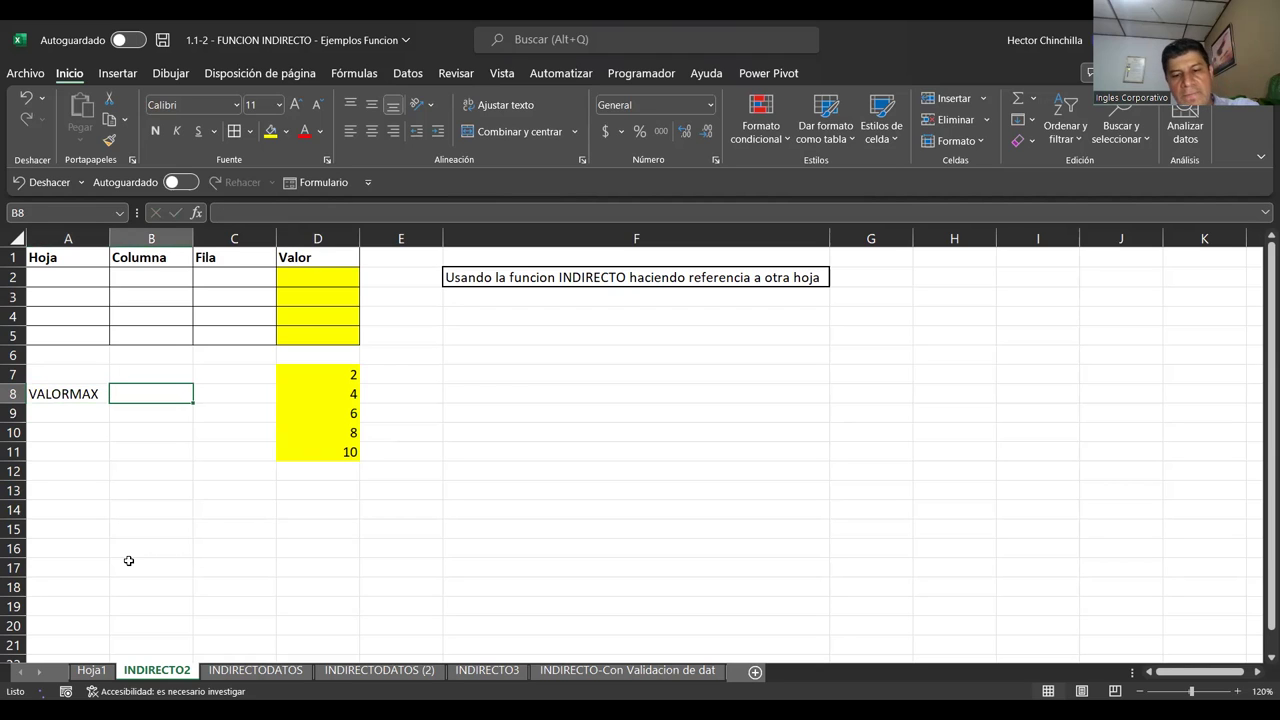
Enter =INDIRECTO(A8) in B8 so it returns 50, then review B8 and A8
type("=")
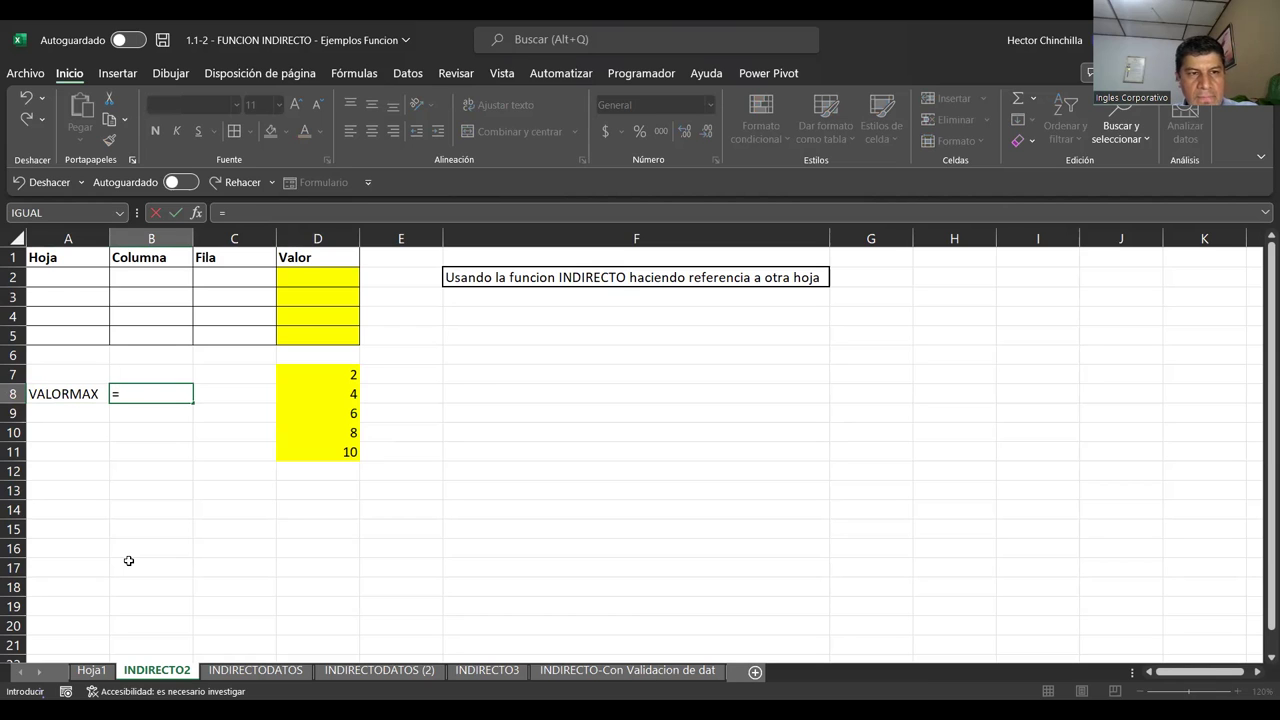
type("INDIRECTO")
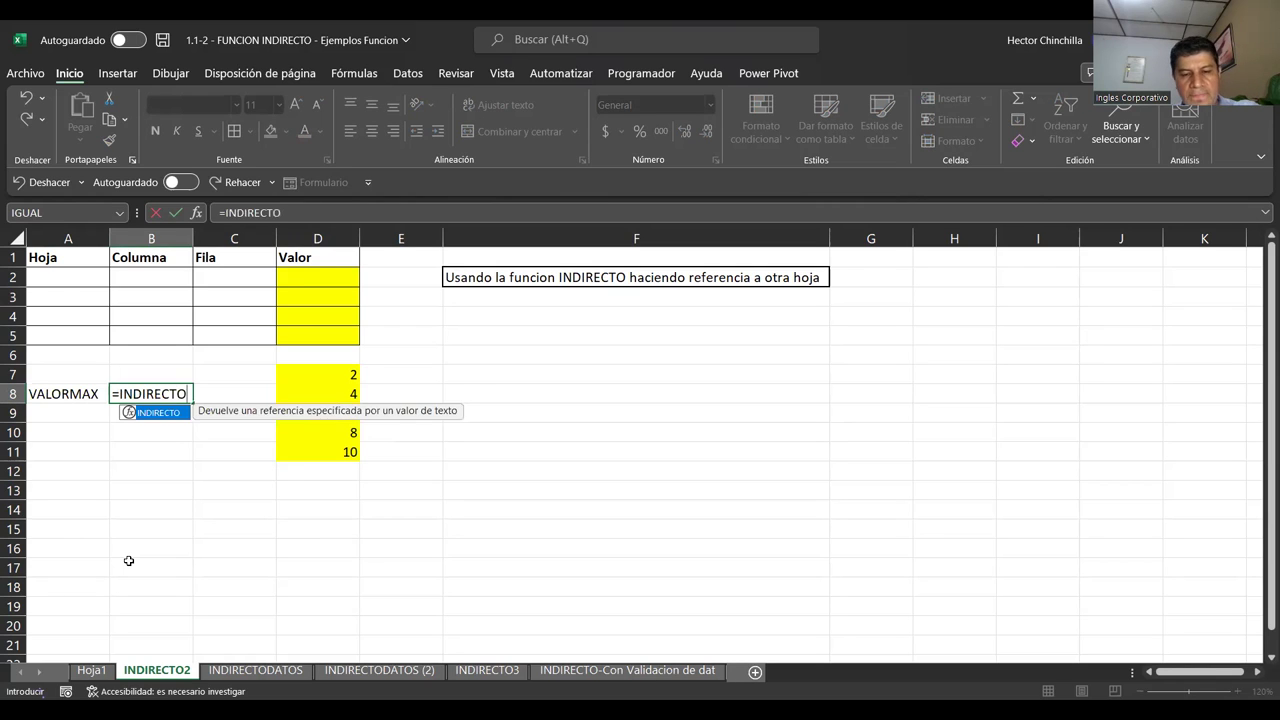
type("(")
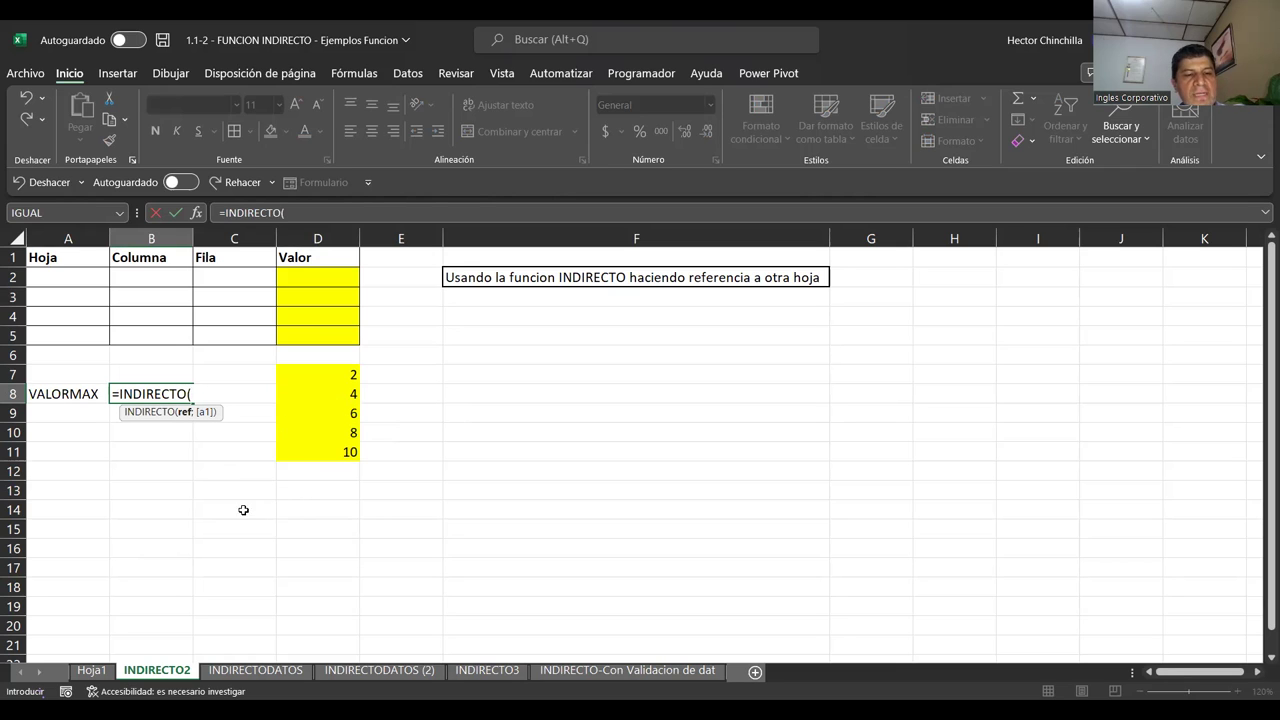
left_click(68, 396)
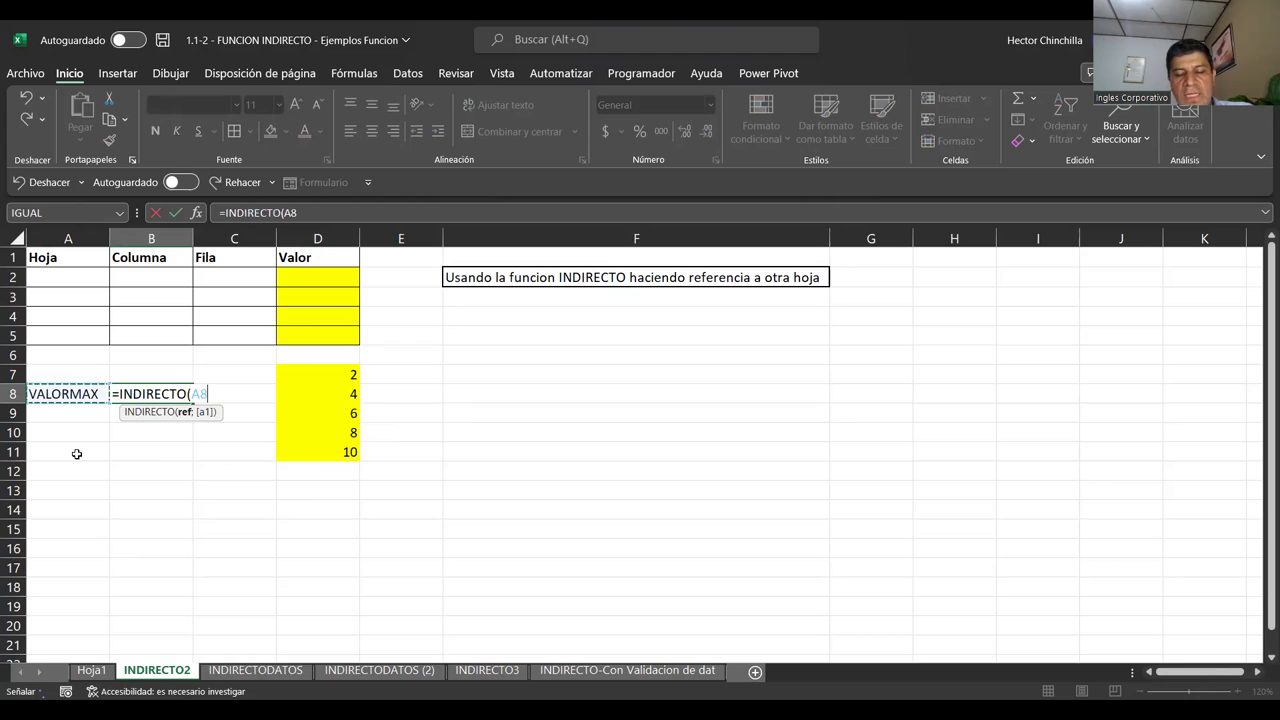
key("Return")
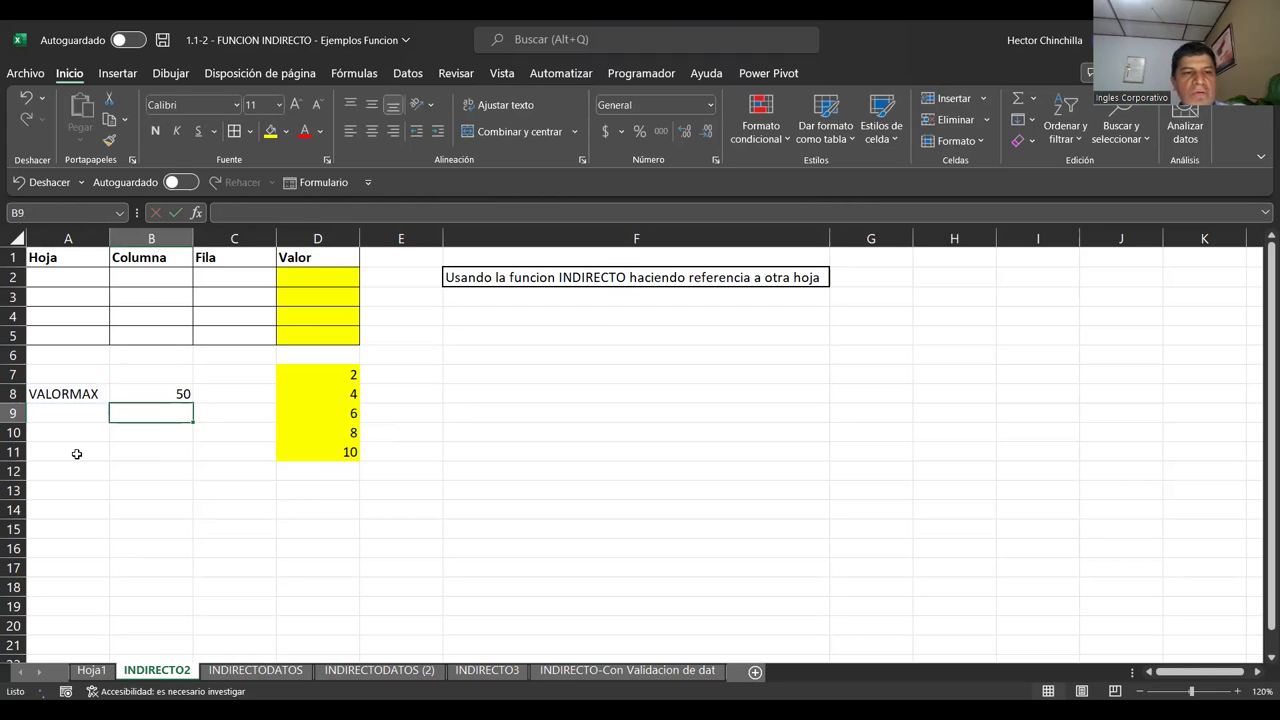
left_click(151, 393)
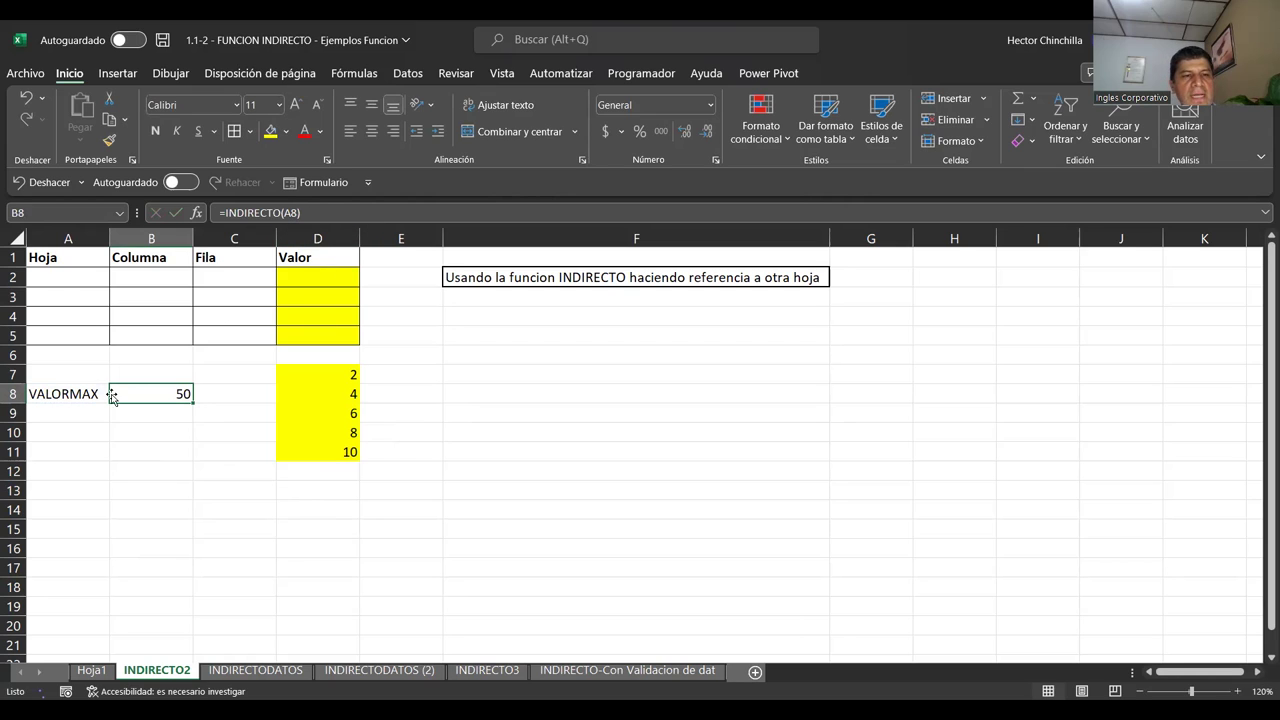
left_click(67, 395)
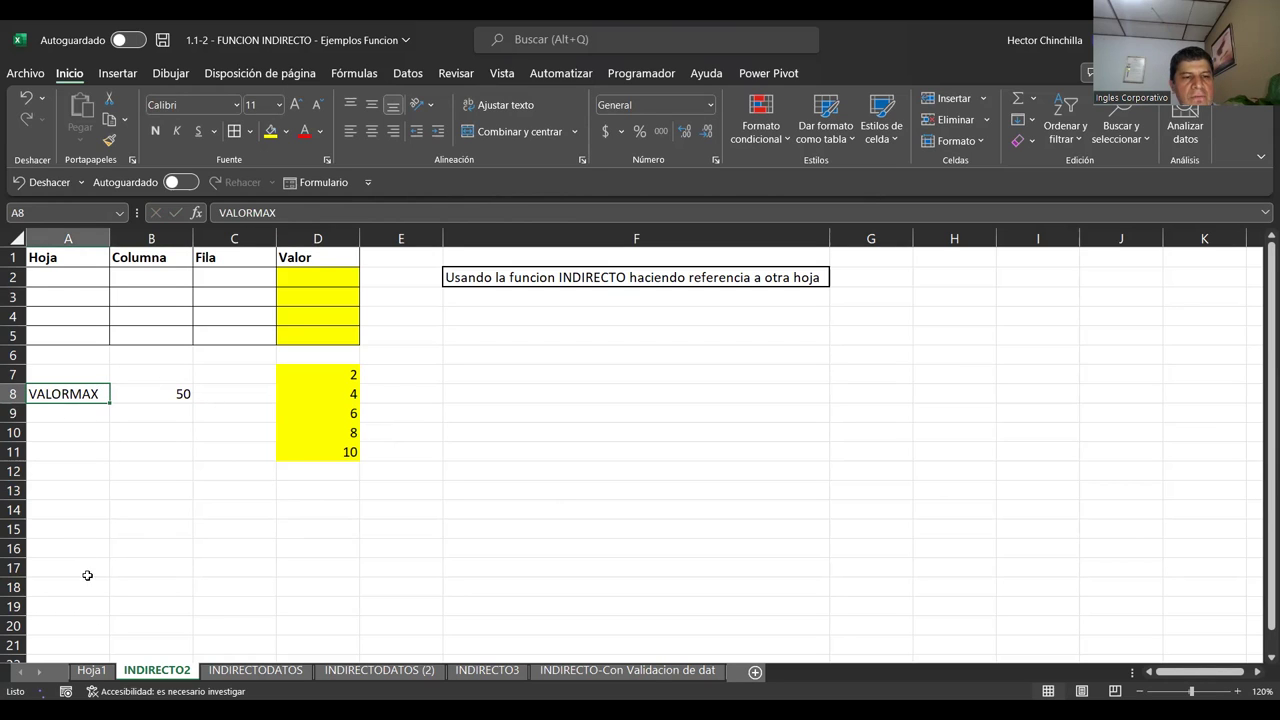
left_click(92, 670)
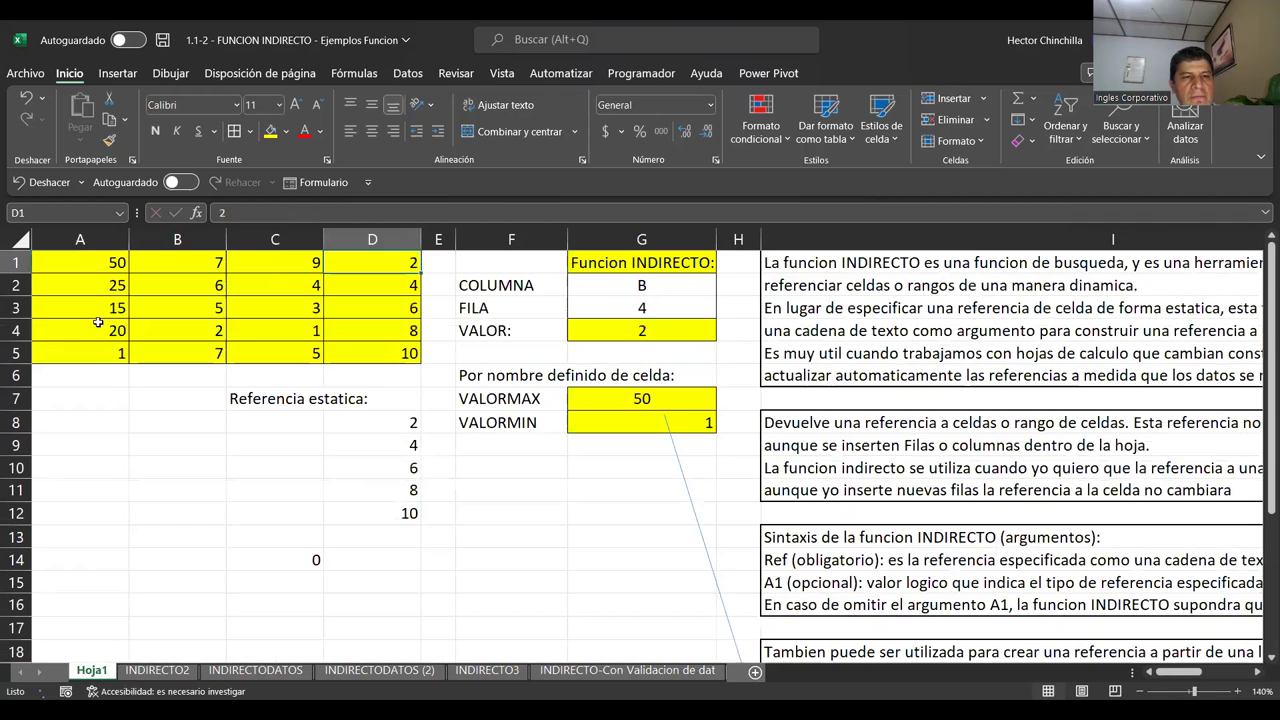
left_click(95, 262)
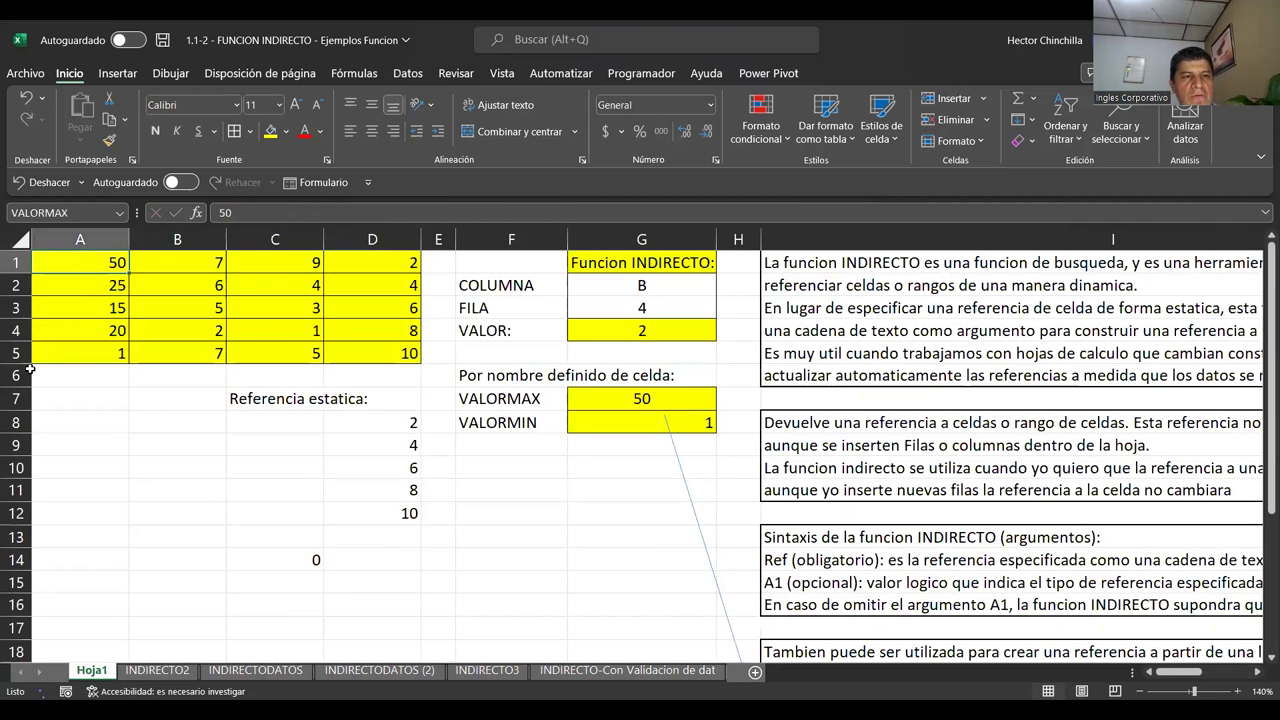
left_click(146, 670)
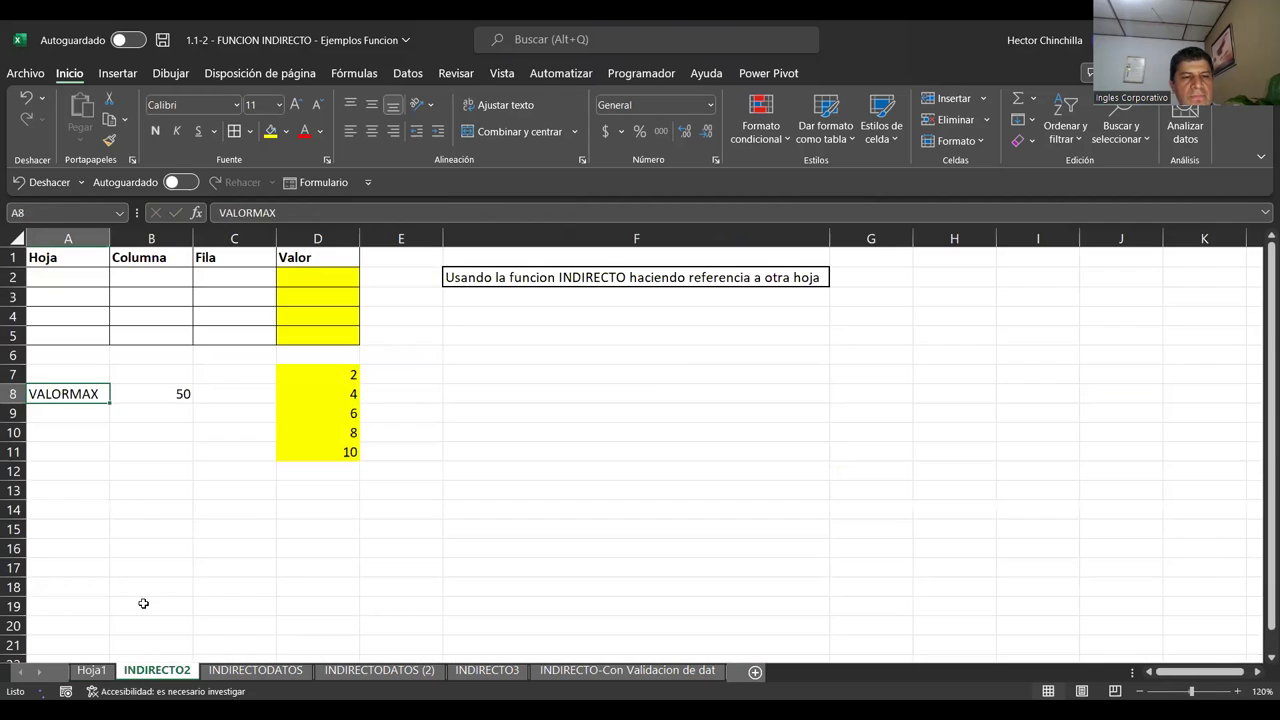
left_click(138, 415)
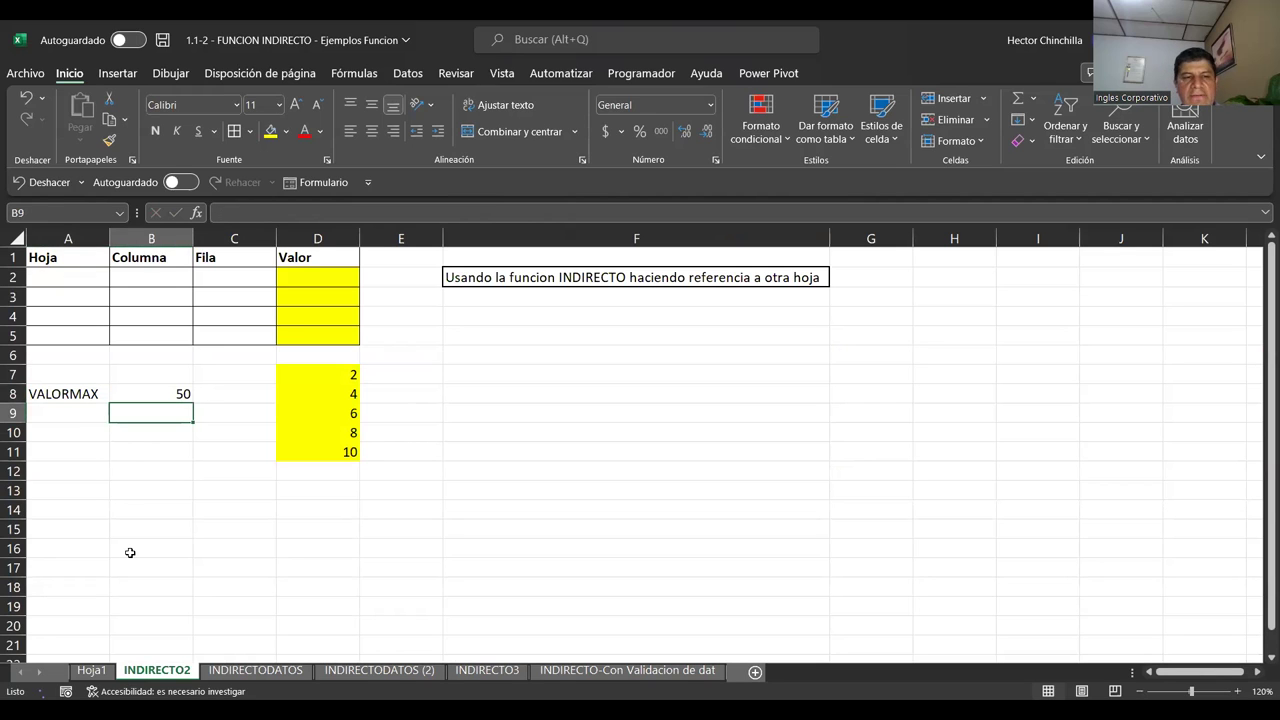
key("Up")
key("Left")
key("Right")
key("Left")
key("Right")
key("Left")
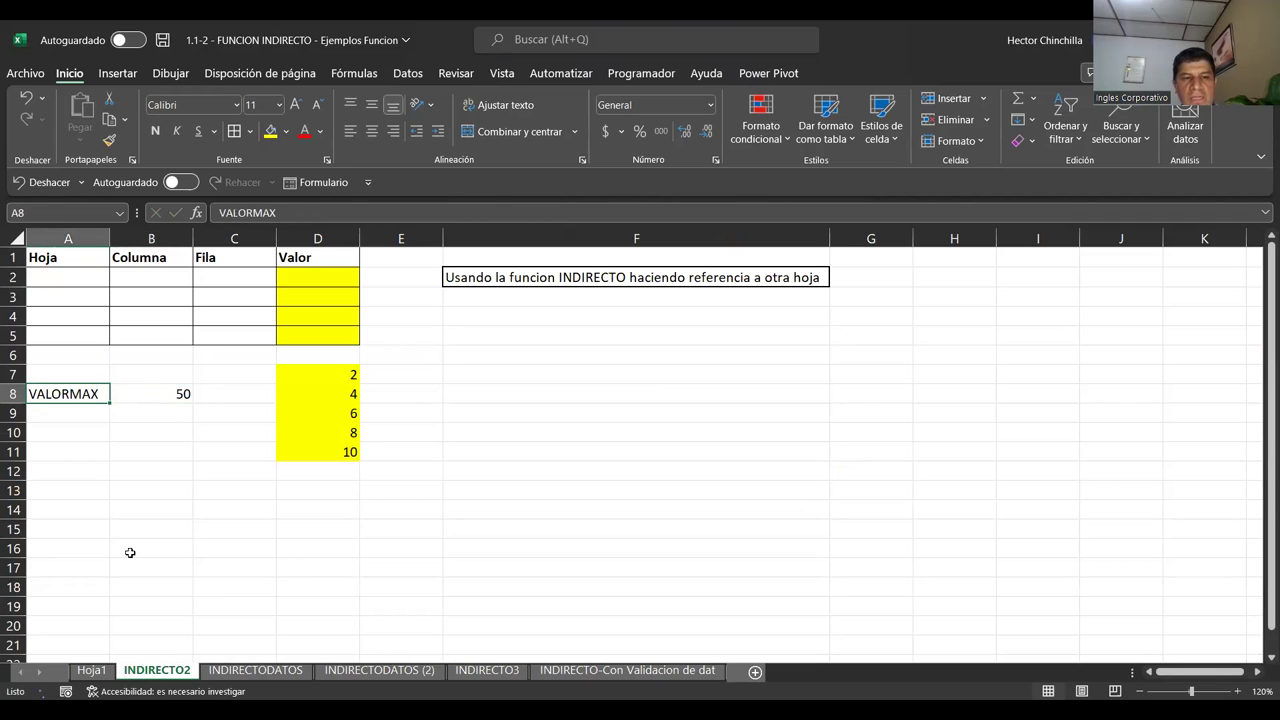
key("Right")
key("Left")
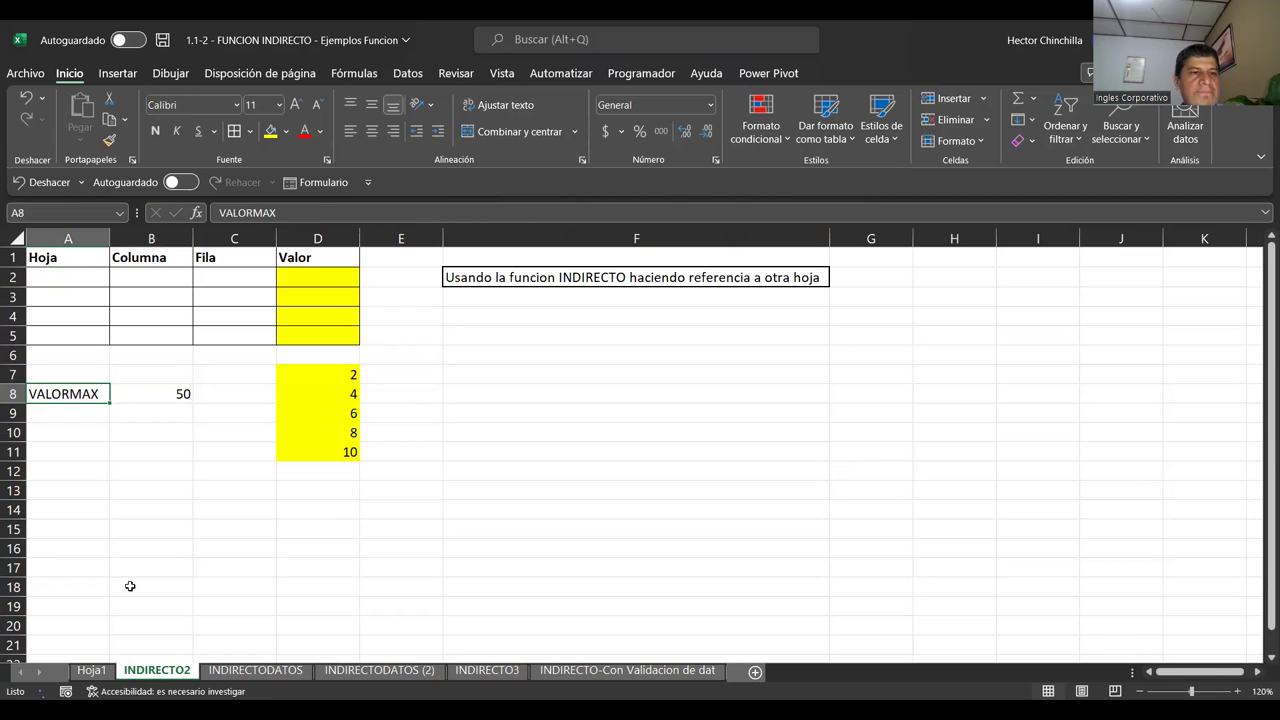
key("Up")
key("Up")
key("Up")
key("Up")
key("Up")
key("Up")
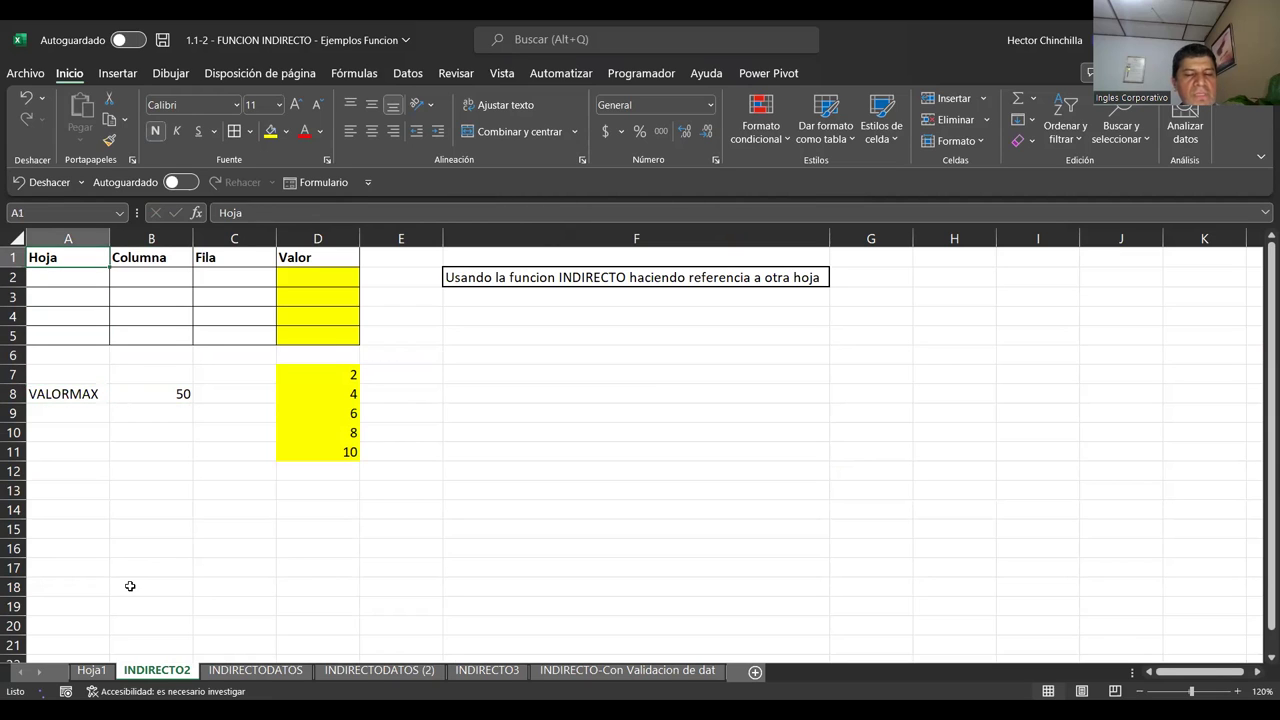
key("Down")
key("Up")
key("Up")
key("Down")
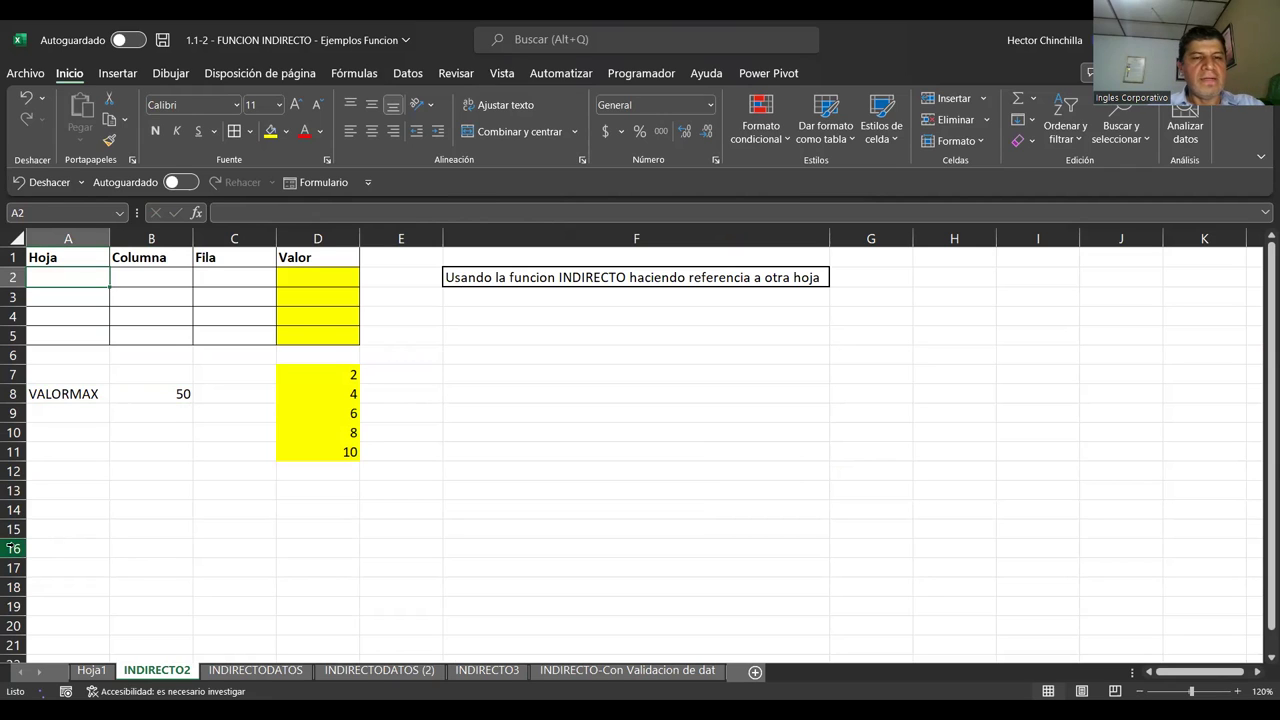
Enter the sheet name Hoja1 in cell A2, correcting the mistyped 'hOJA'
key("Right")
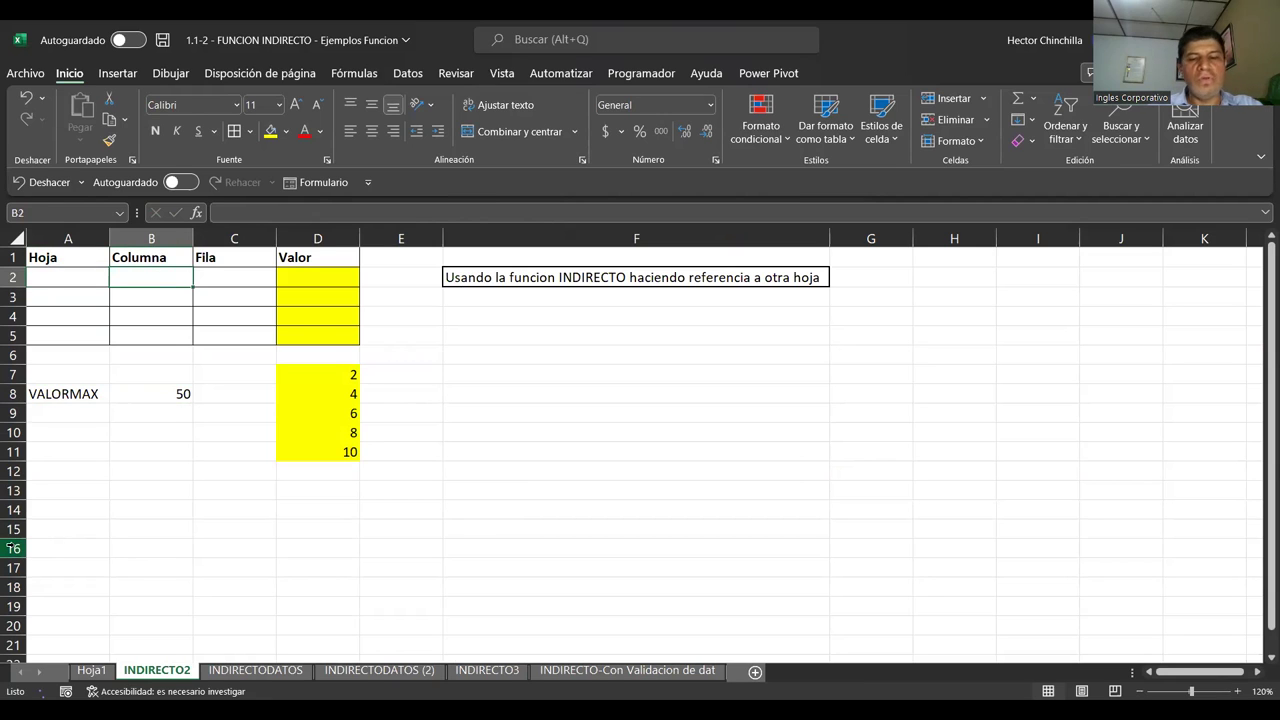
key("Right")
key("Left")
key("Left")
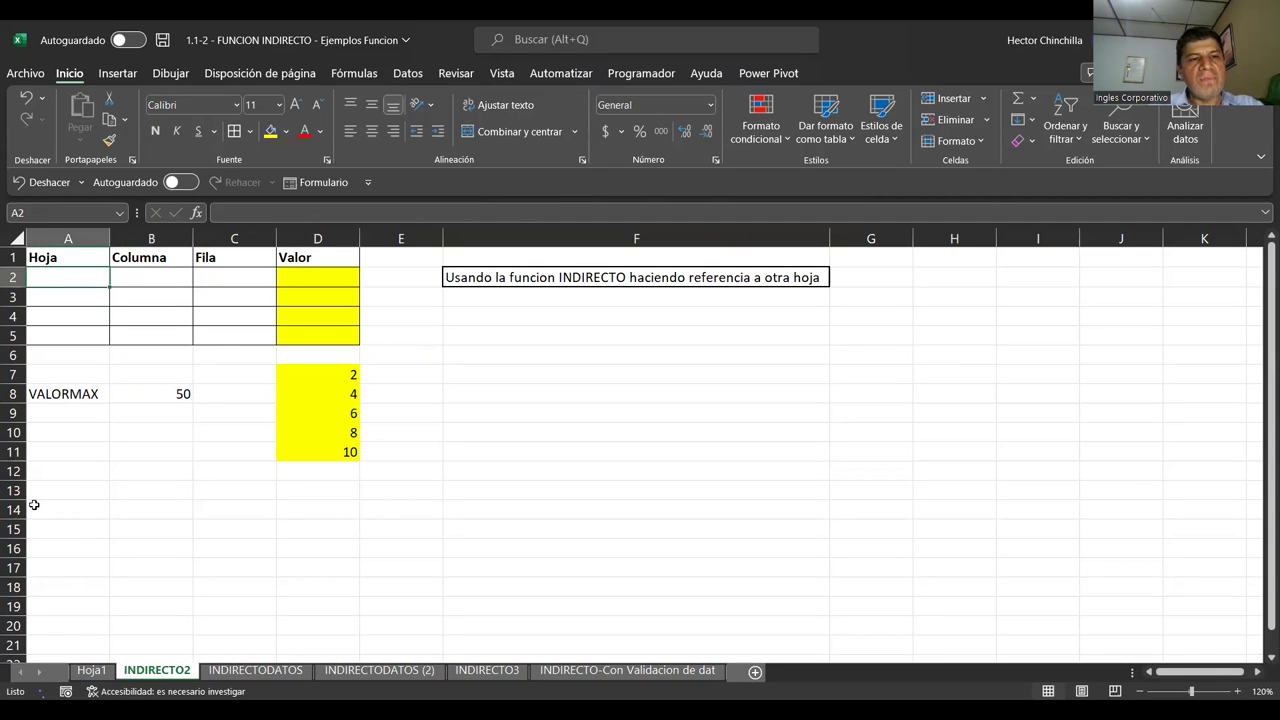
key("Tab")
key("Tab")
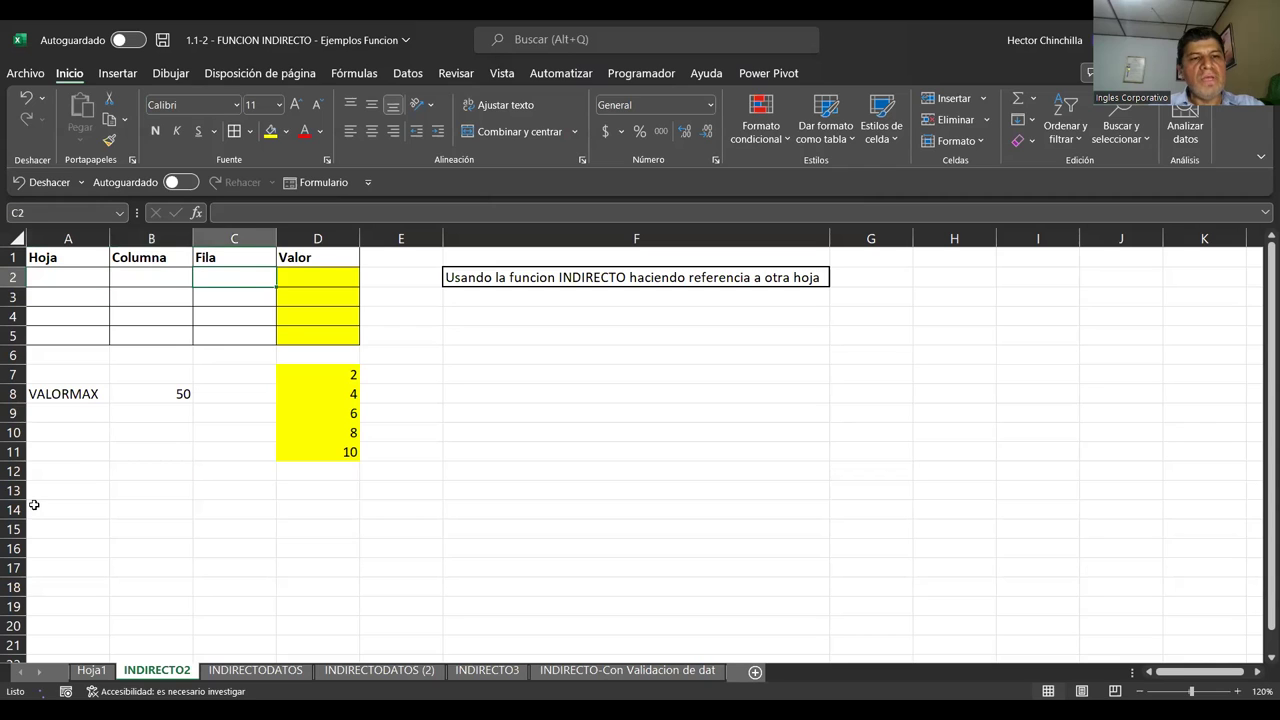
key("Home")
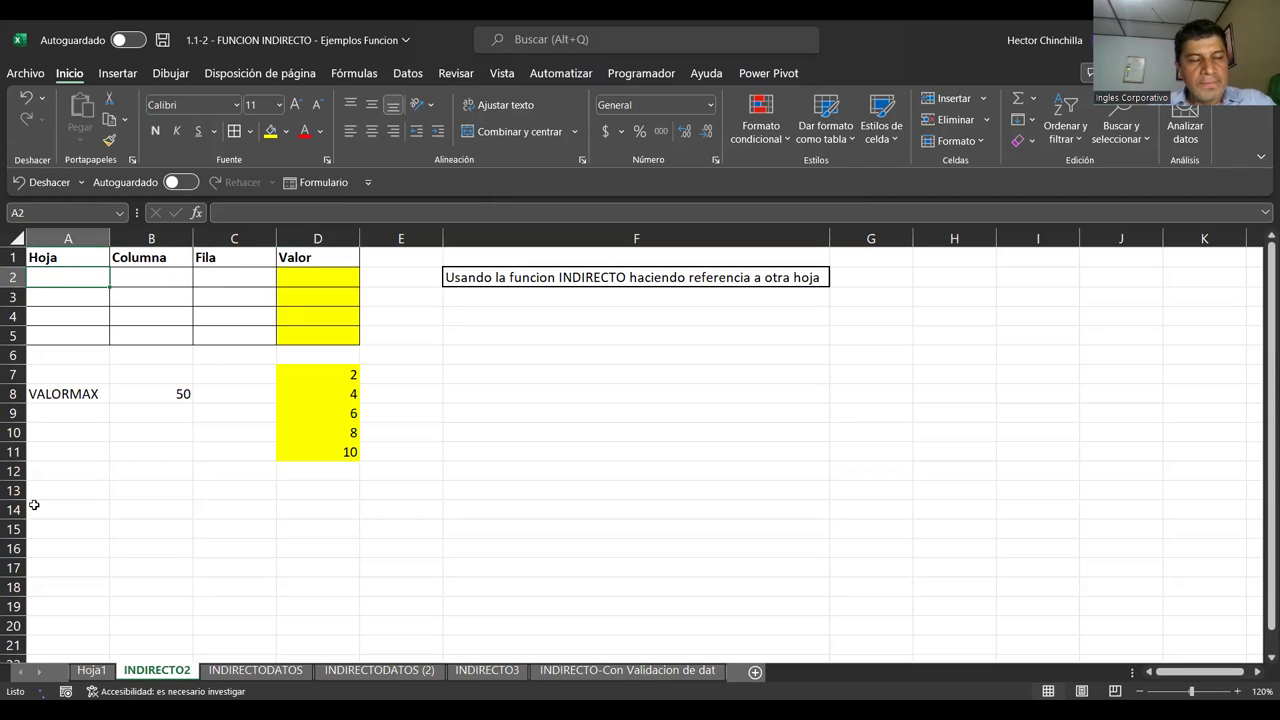
type("Hoja1")
key("Return")
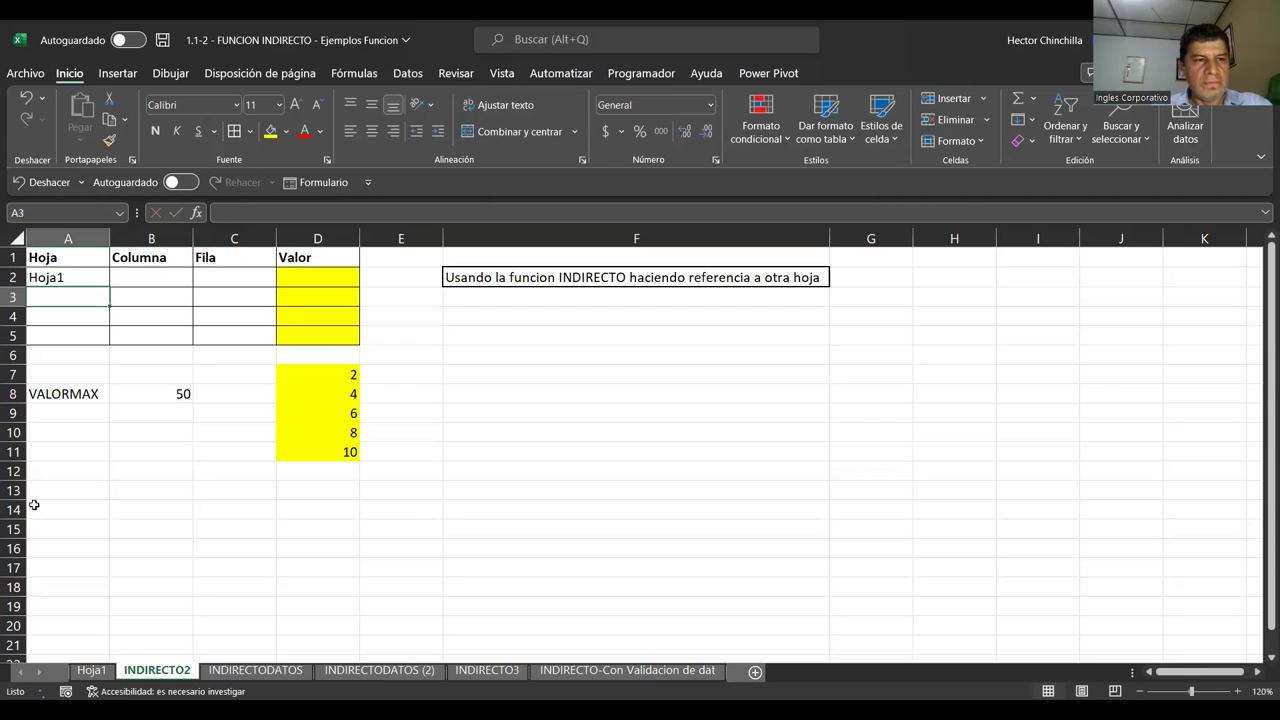
key("Up")
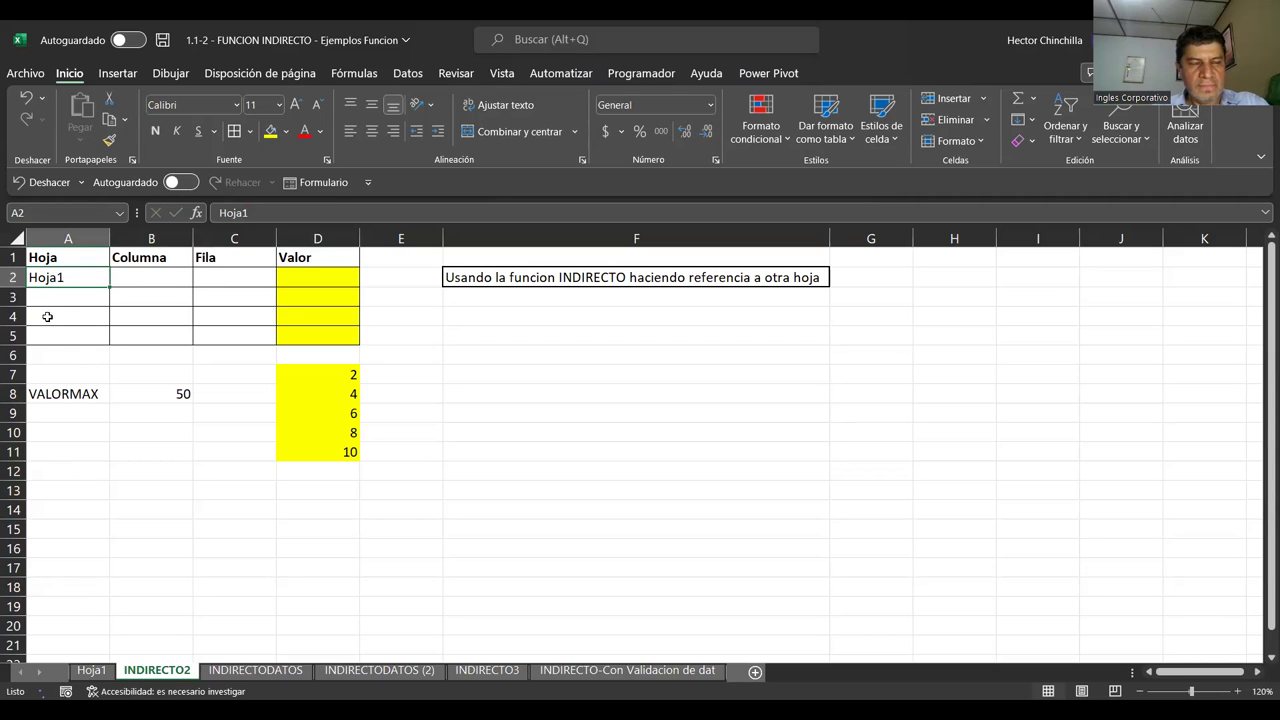
Copy Hoja1 from A2 into cells A3 through A5
key("ctrl+c")
key("Down")
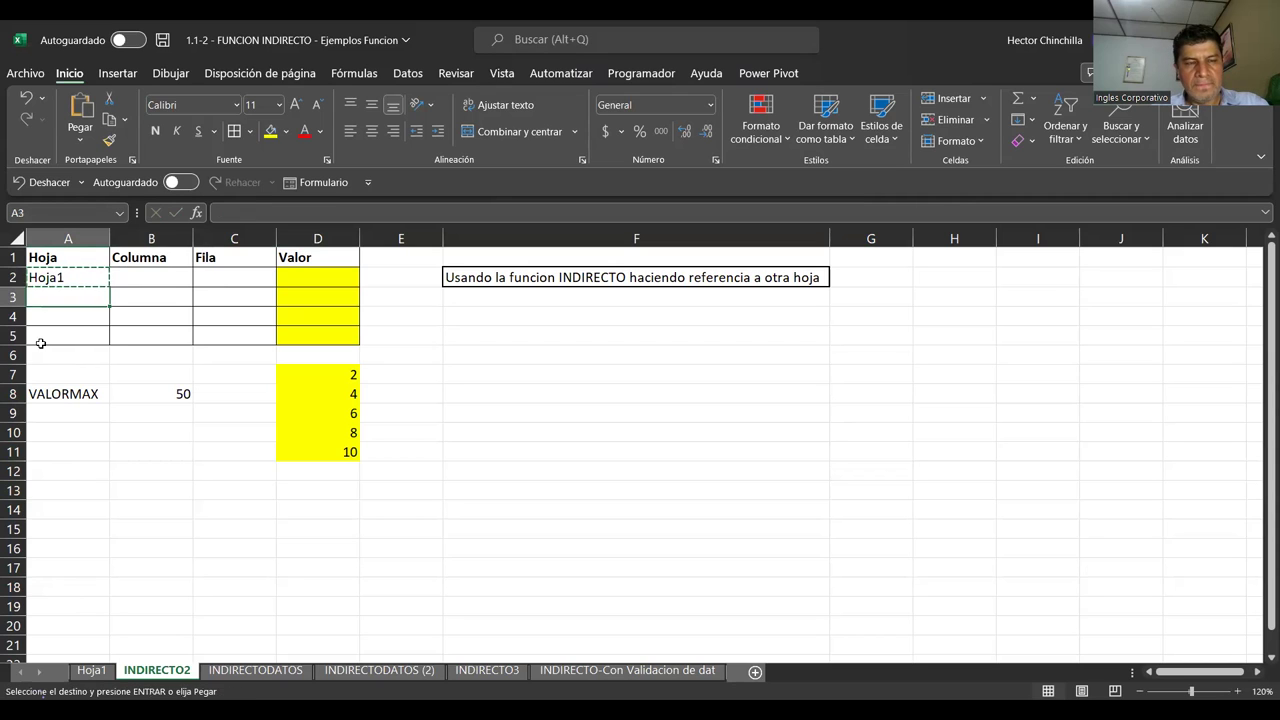
key("shift+Down")
key("shift+Down")
key("ctrl+v")
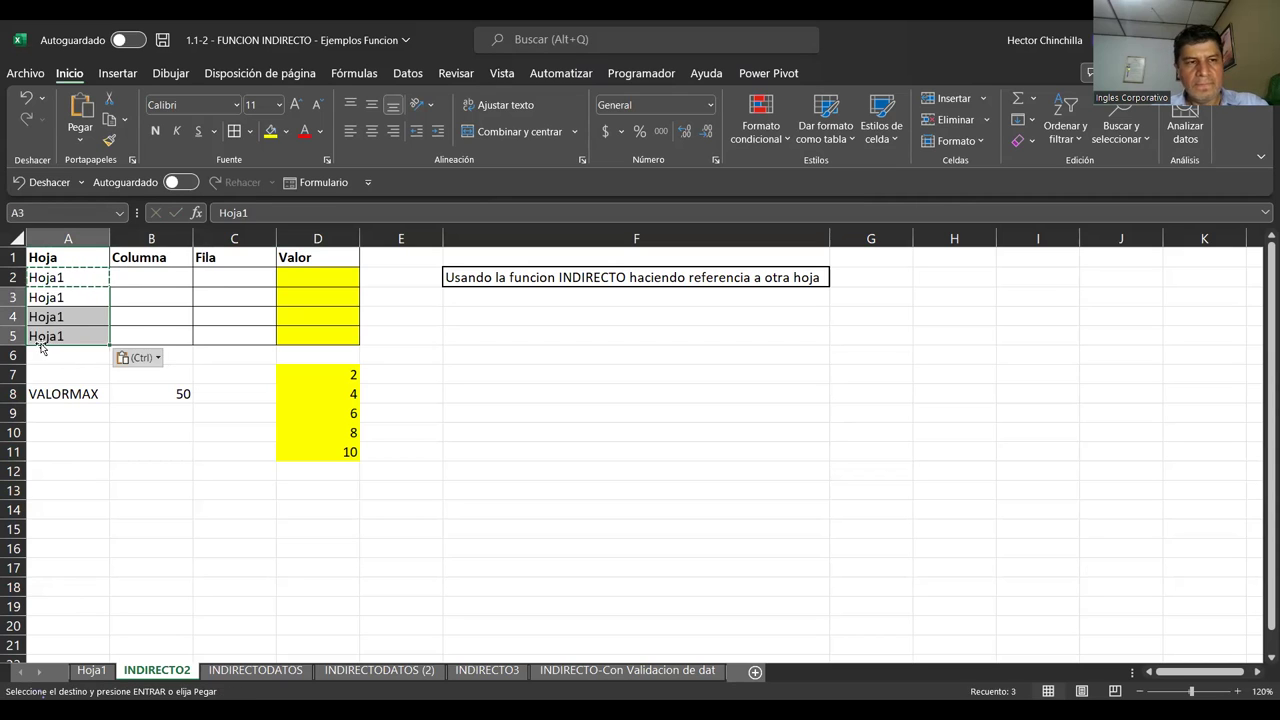
key("Escape")
key("Up")
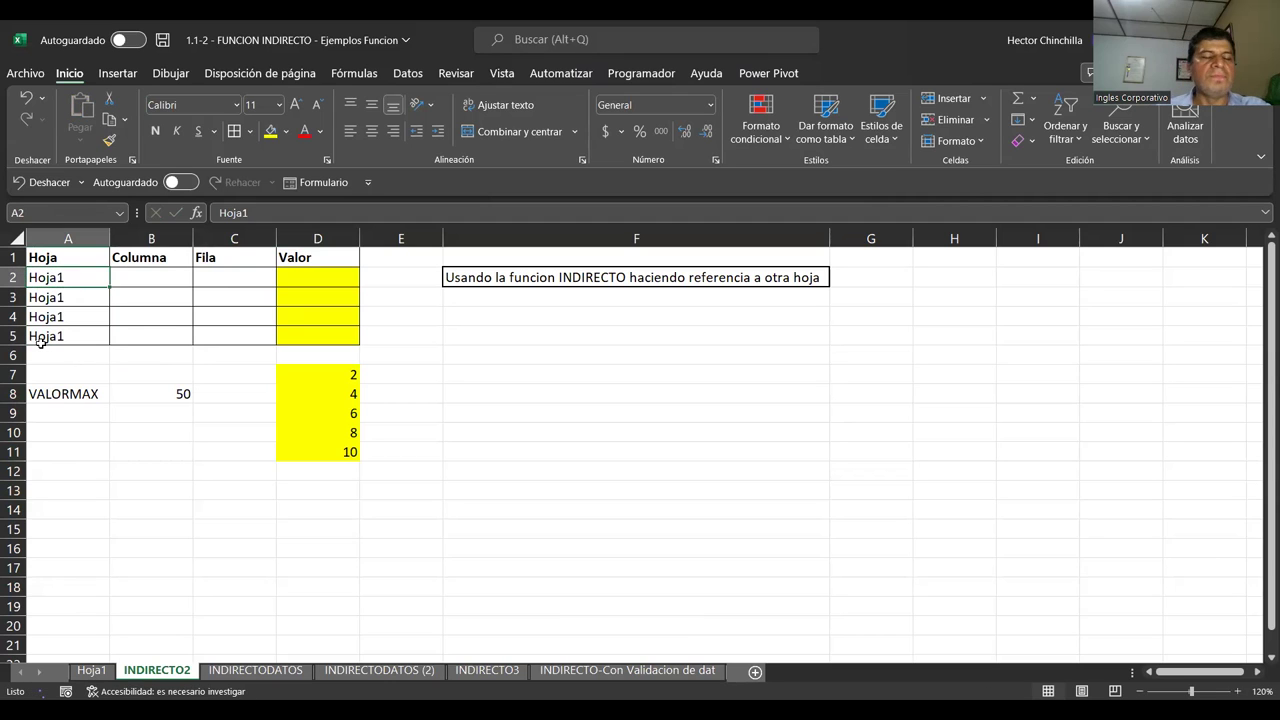
key("Right")
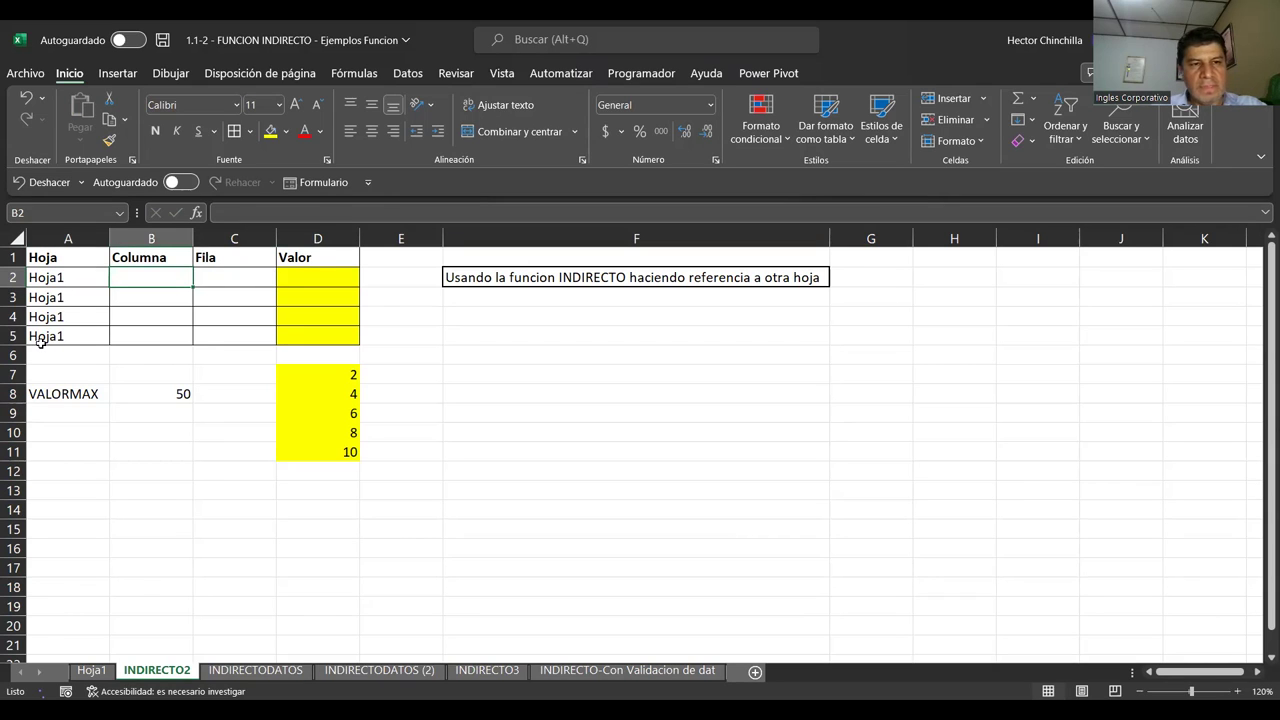
Enter the column letter D in cells B2 through B5
type("D")
key("Return")
type("D")
key("Return")
type("D")
key("Return")
type("D")
key("Up")
key("Up")
key("Up")
key("Right")
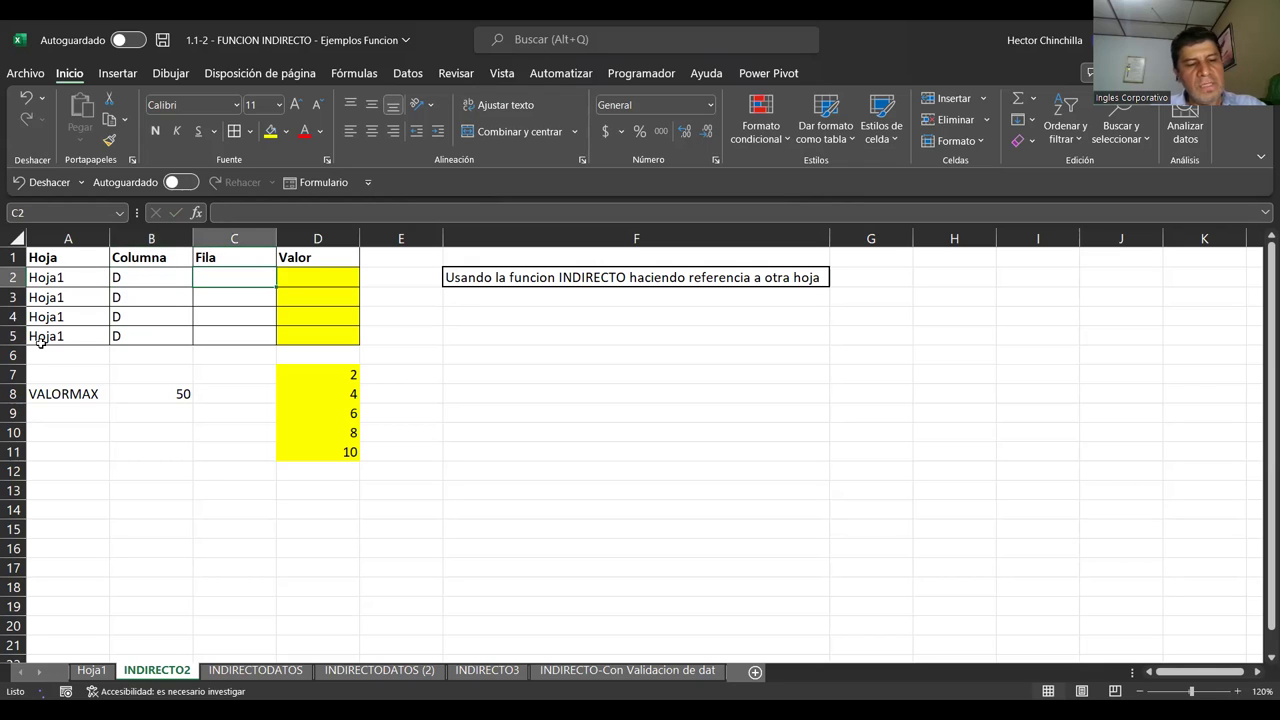
Enter the row numbers 1, 2, 3 and 4 in cells C2 through C5
type("1")
key("Return")
type("2")
key("Return")
type("3")
key("Return")
type("4")
key("Up")
key("Up")
key("Up")
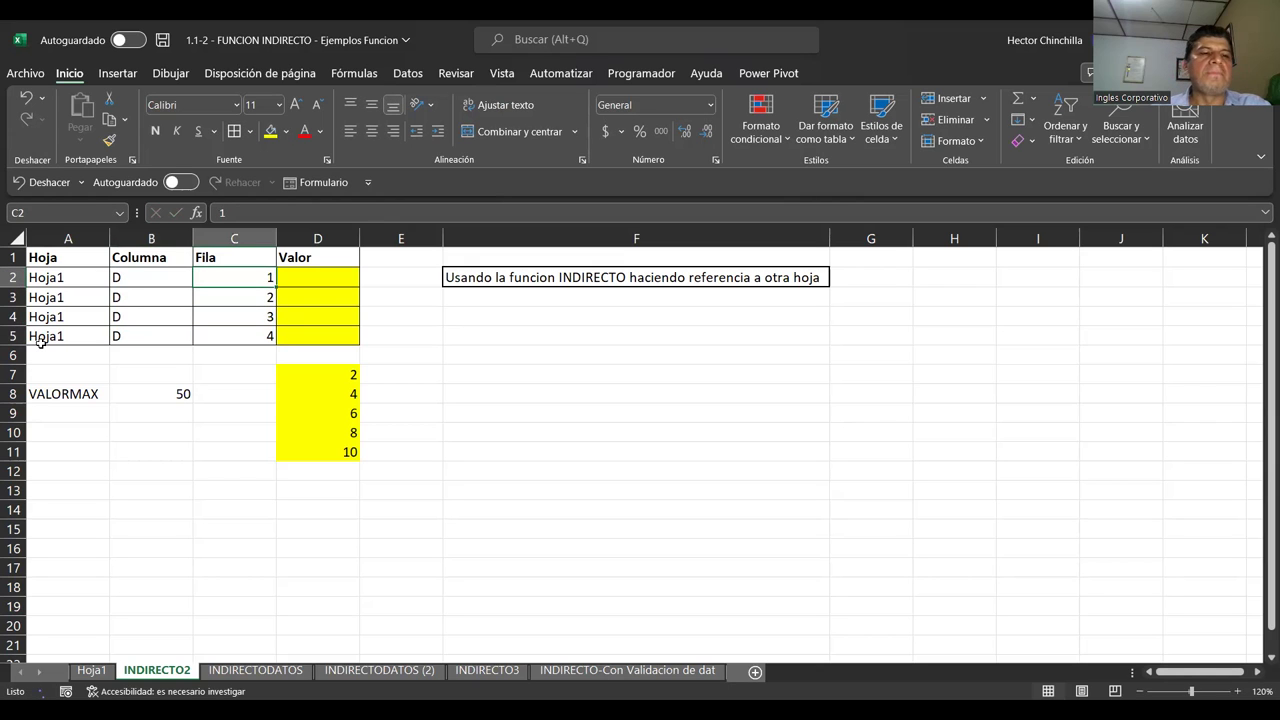
key("Left")
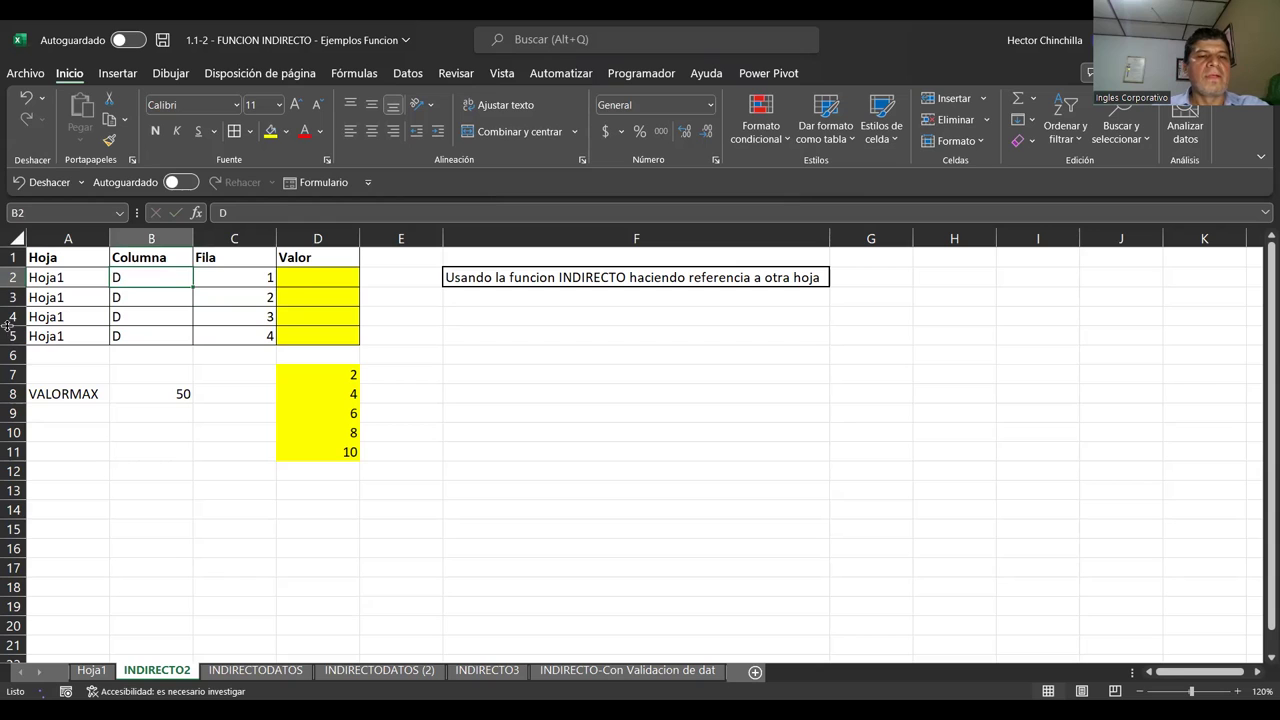
Widen column D so the Valor cells in row 2 onward have more room
key("Right")
key("Right")
key("Left")
key("Left")
key("Left")
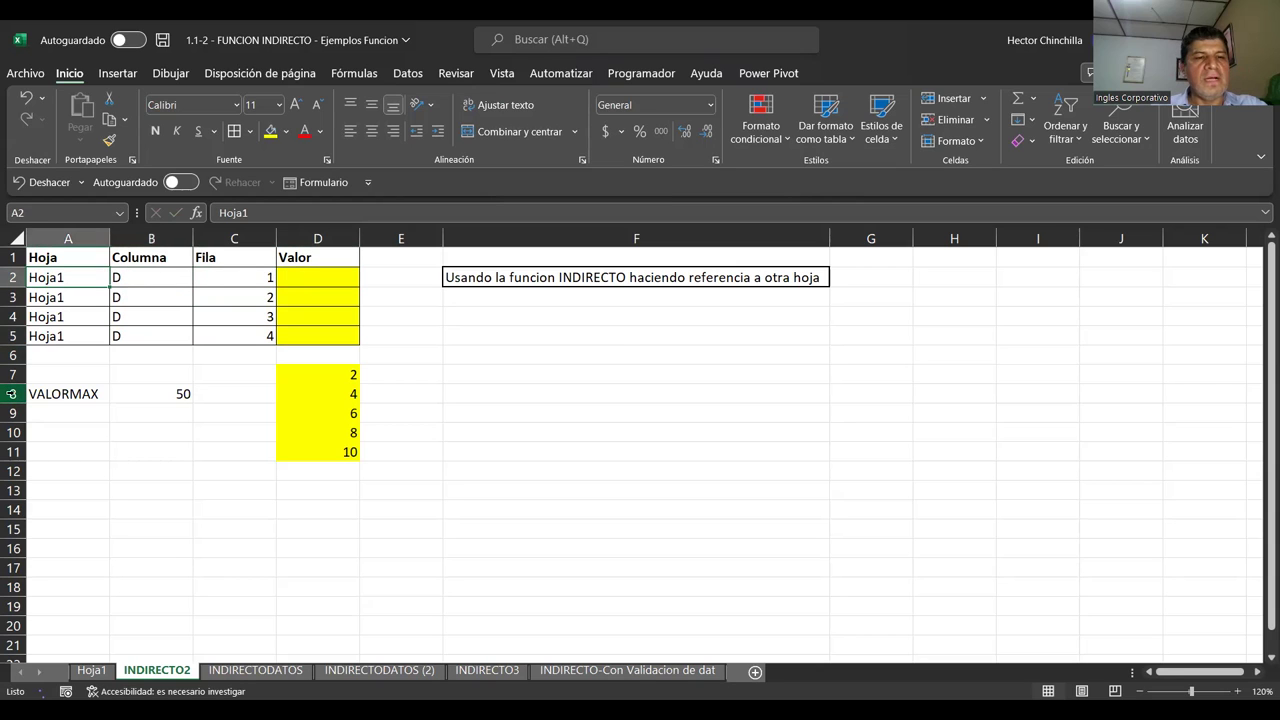
key("Right")
key("Right")
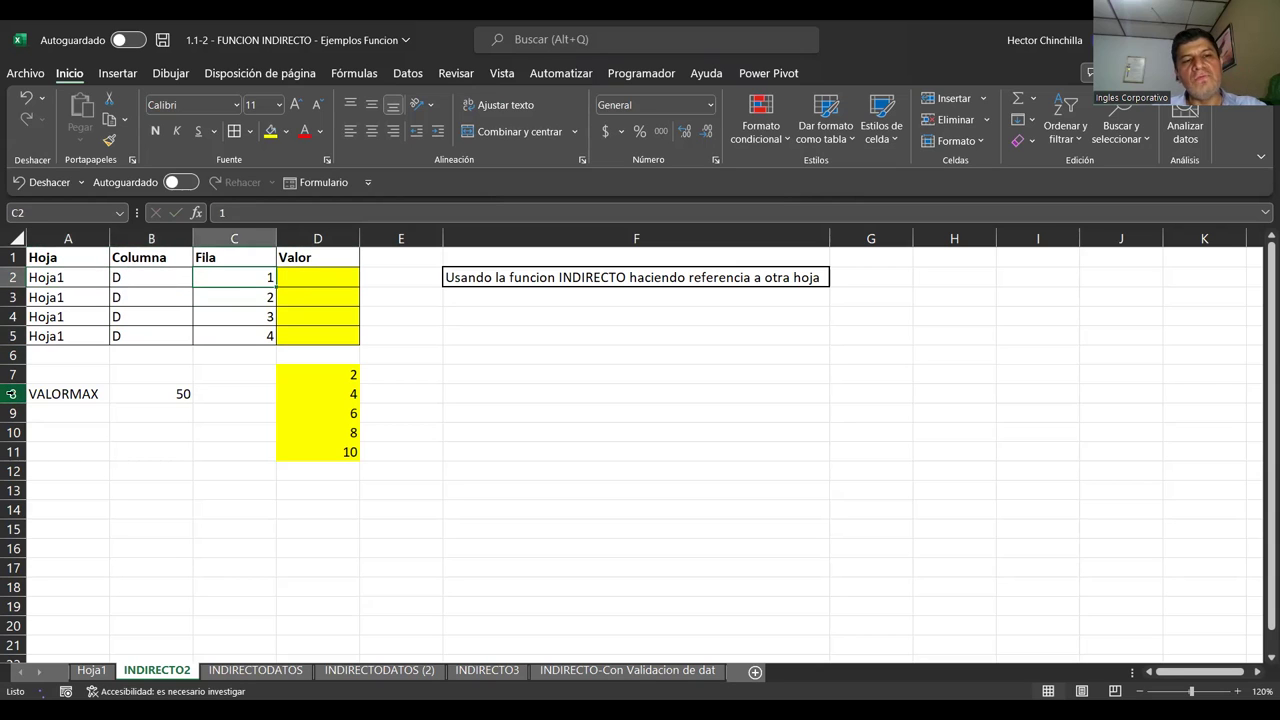
key("Right")
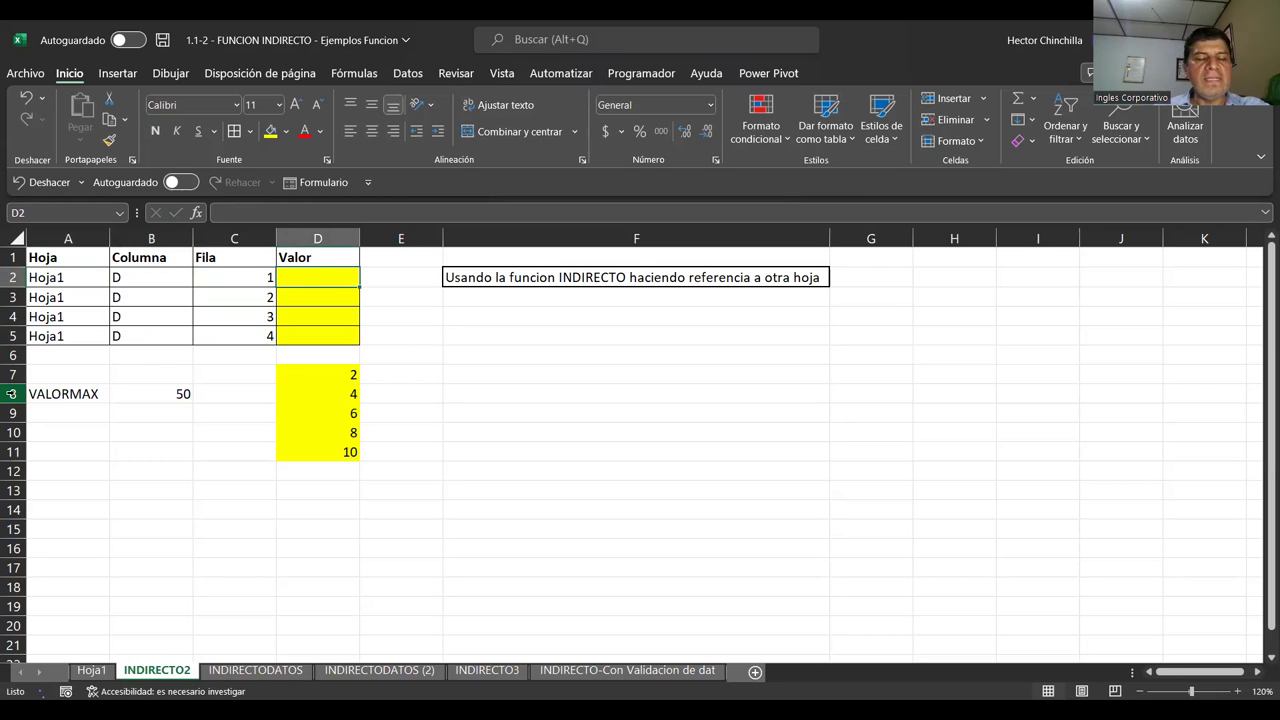
key("Left")
key("Left")
key("Left")
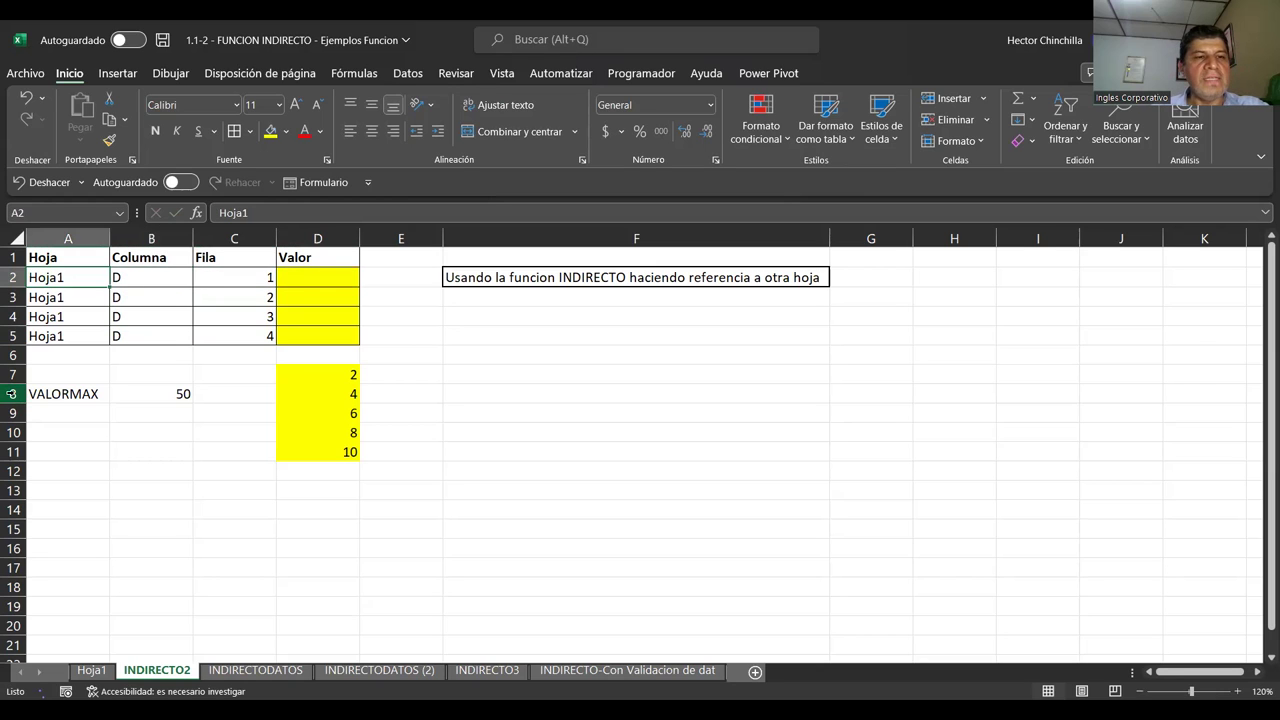
key("Right")
key("Right")
key("Left")
key("Left")
key("Right")
key("Right")
key("Right")
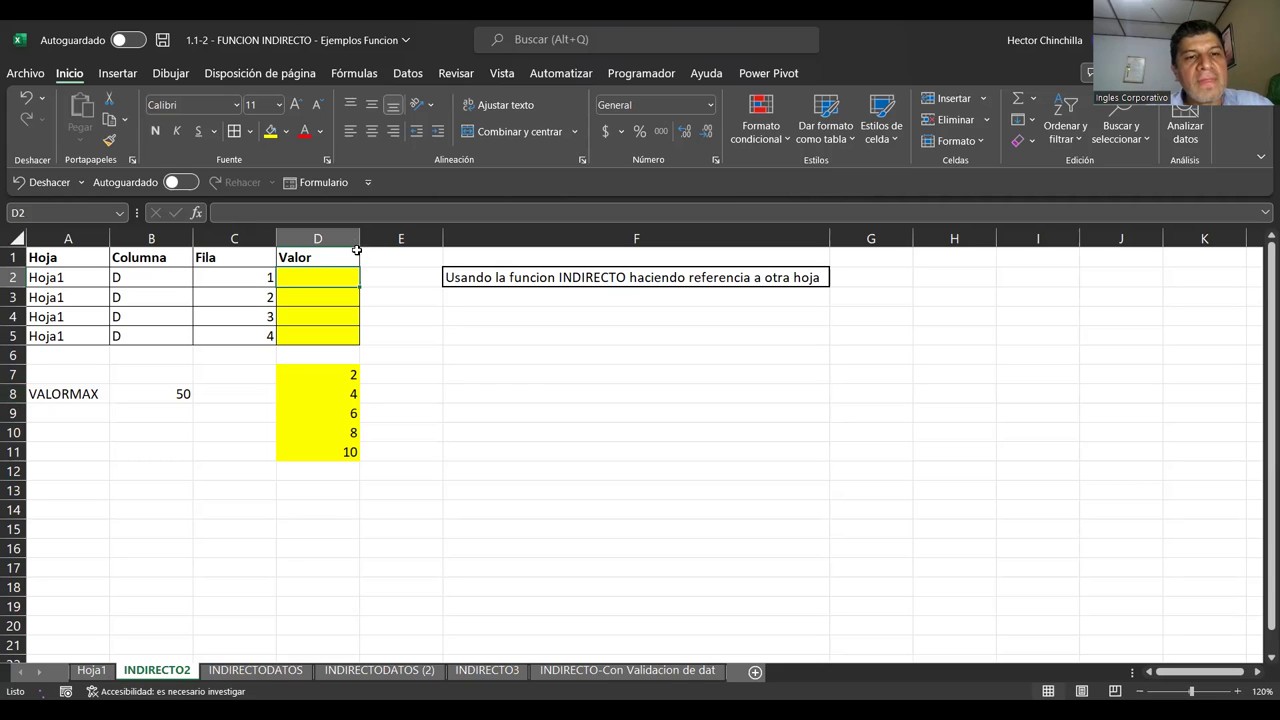
left_click_drag(359, 238, 380, 238)
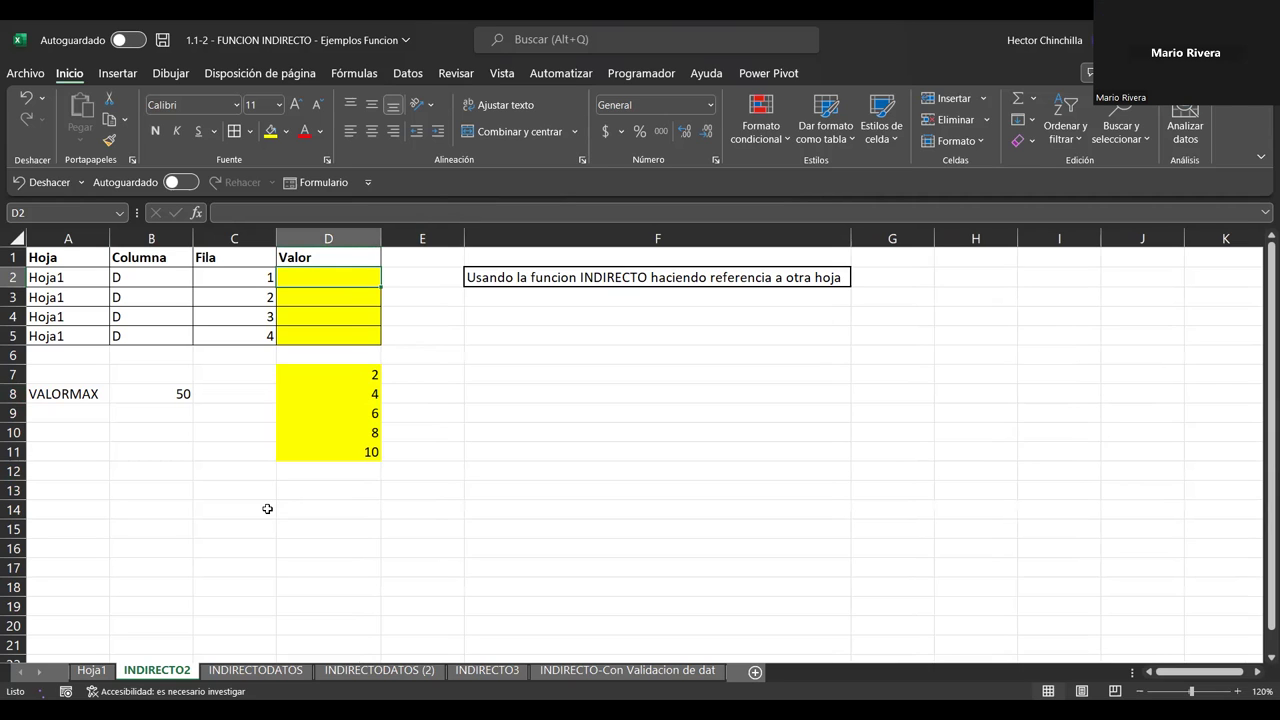
Enter =INDIRECTO(B2&C2) in cell D2
type("=")
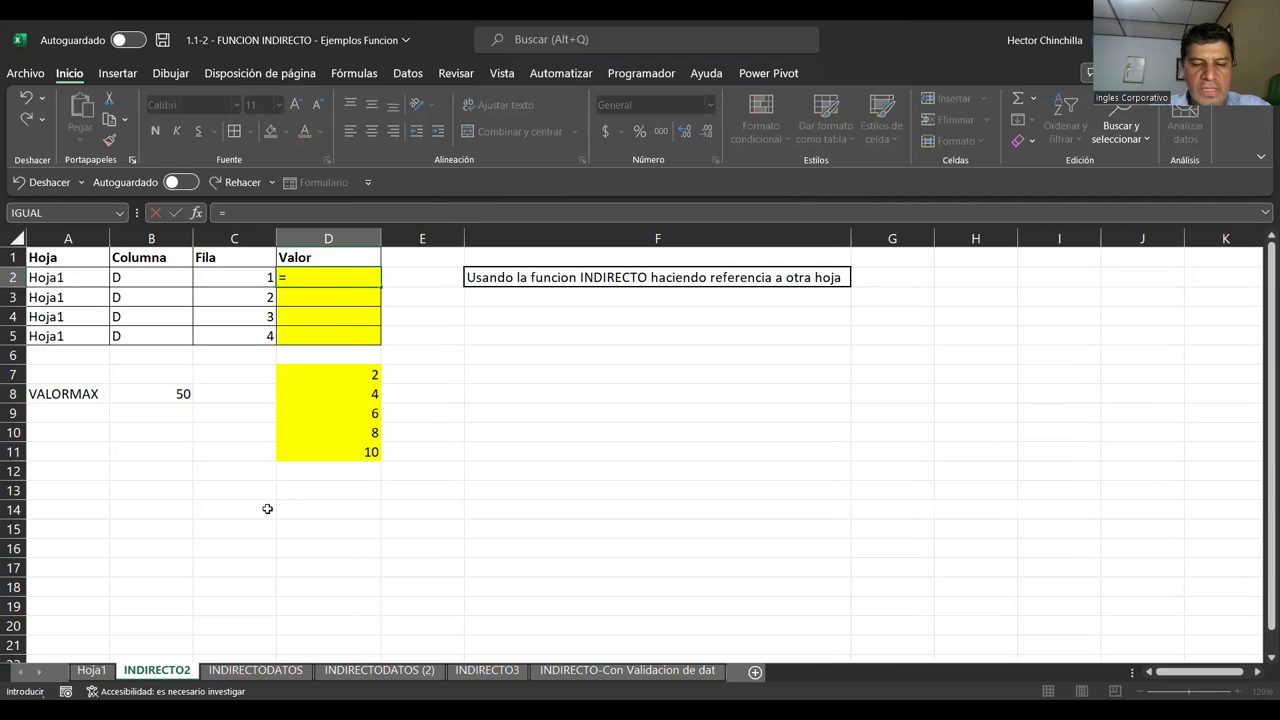
type("IN")
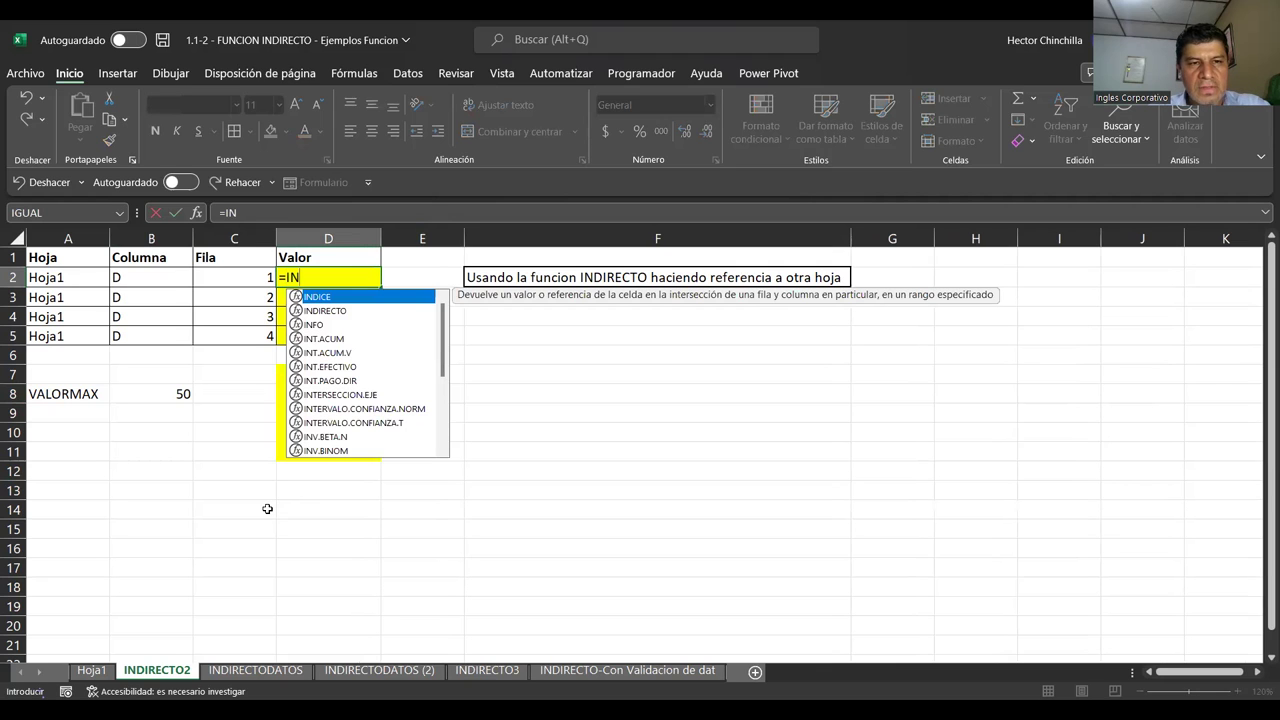
type("DIRECTO")
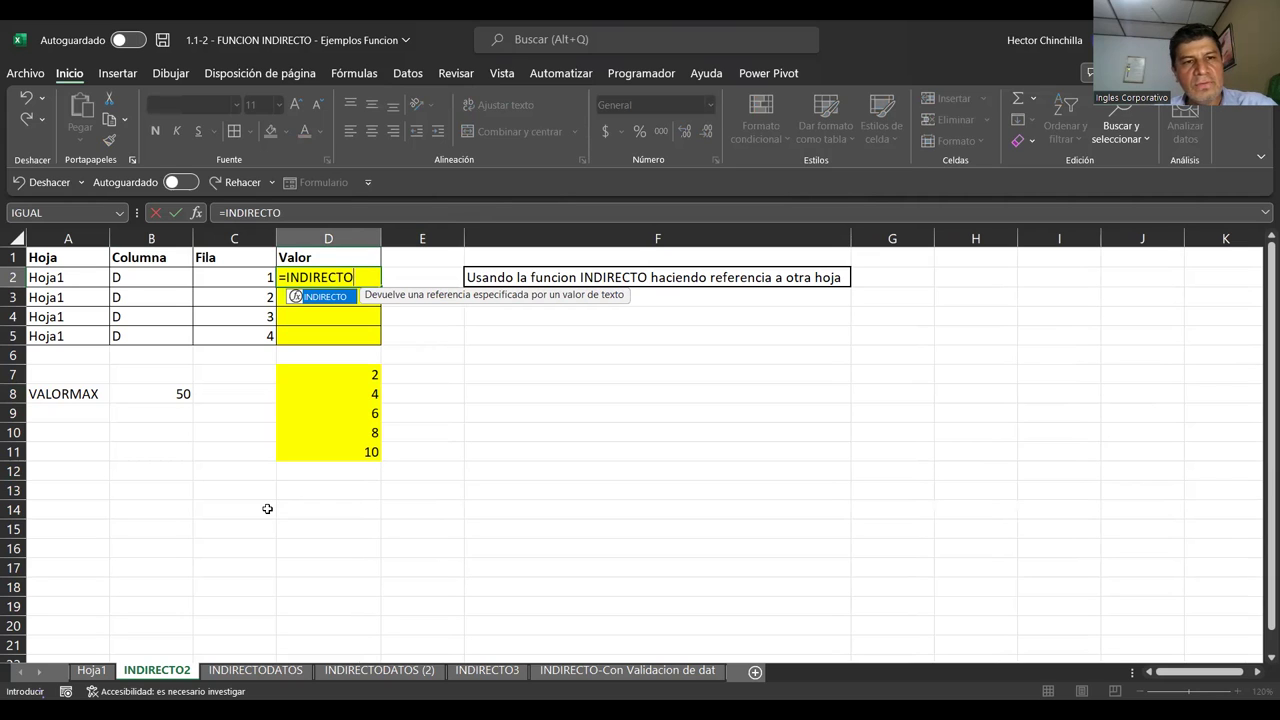
type("(")
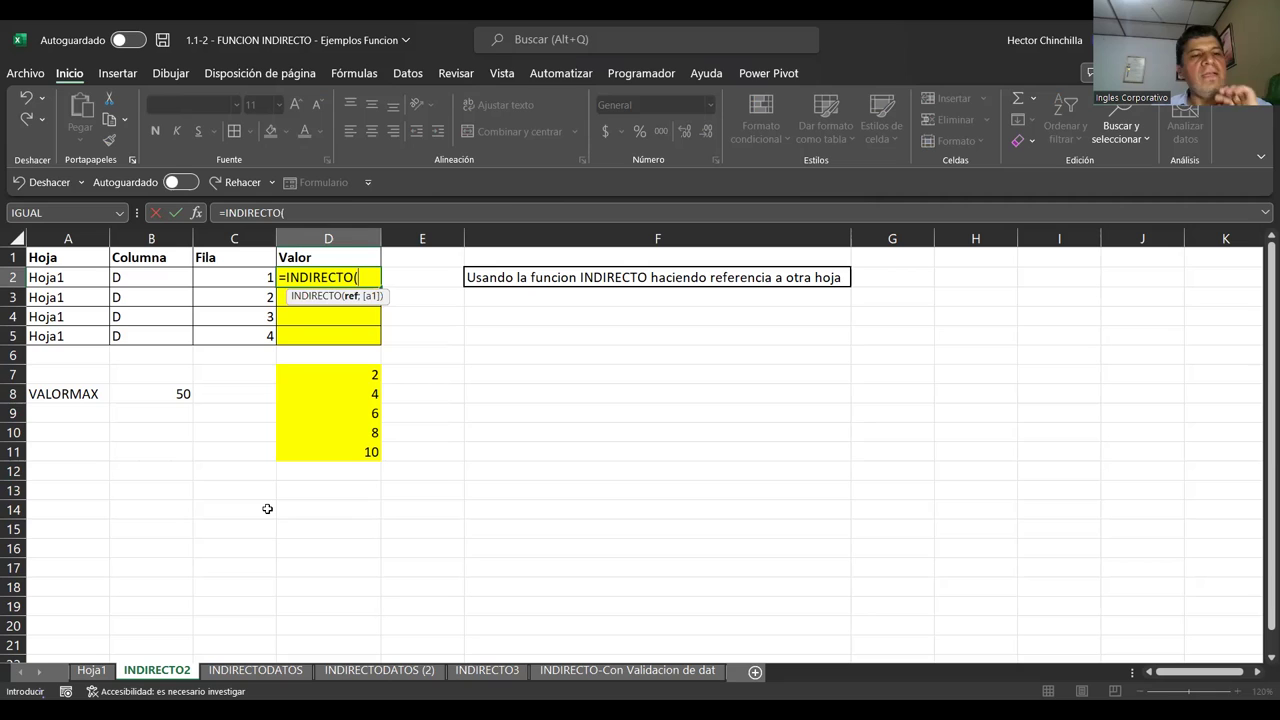
left_click(154, 277)
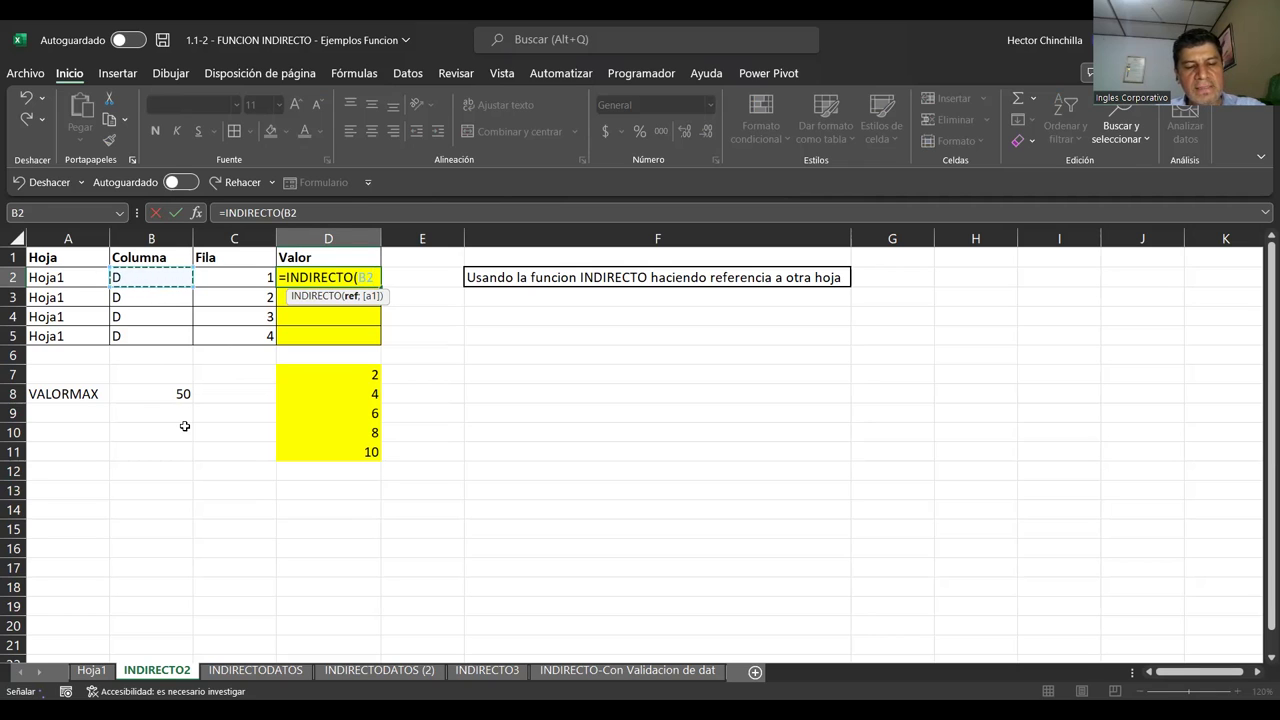
type("&")
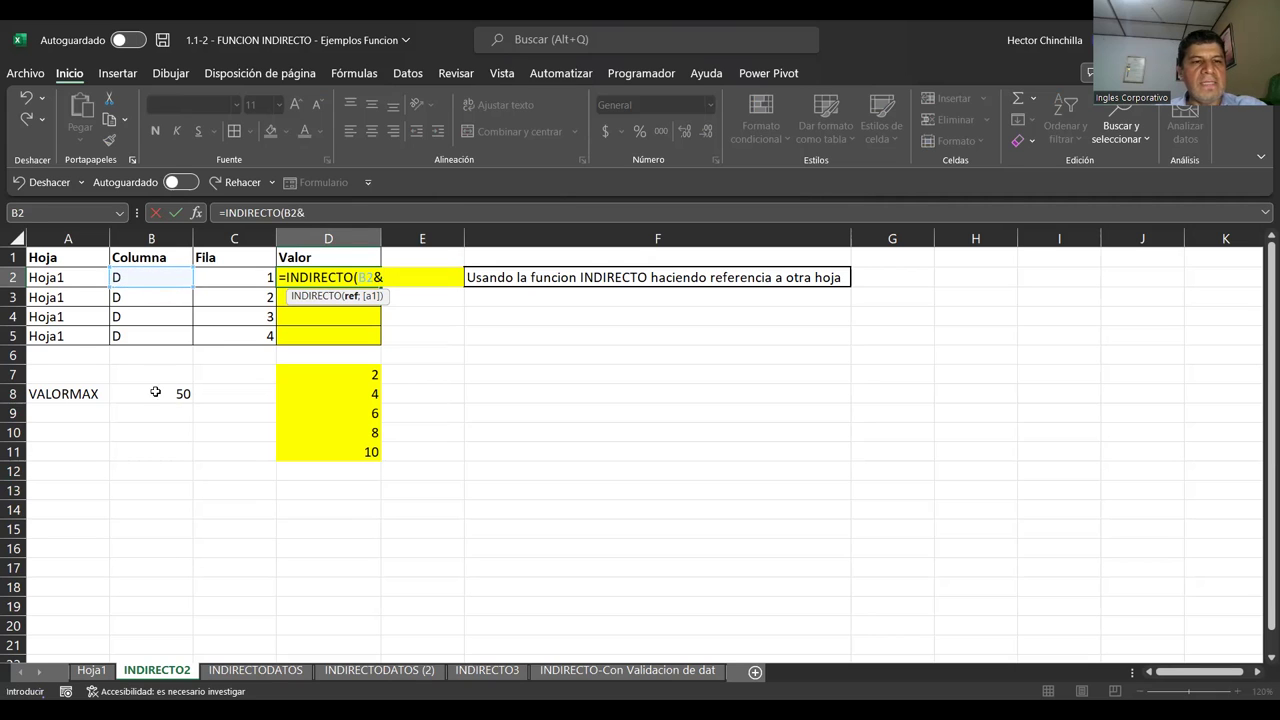
left_click(215, 281)
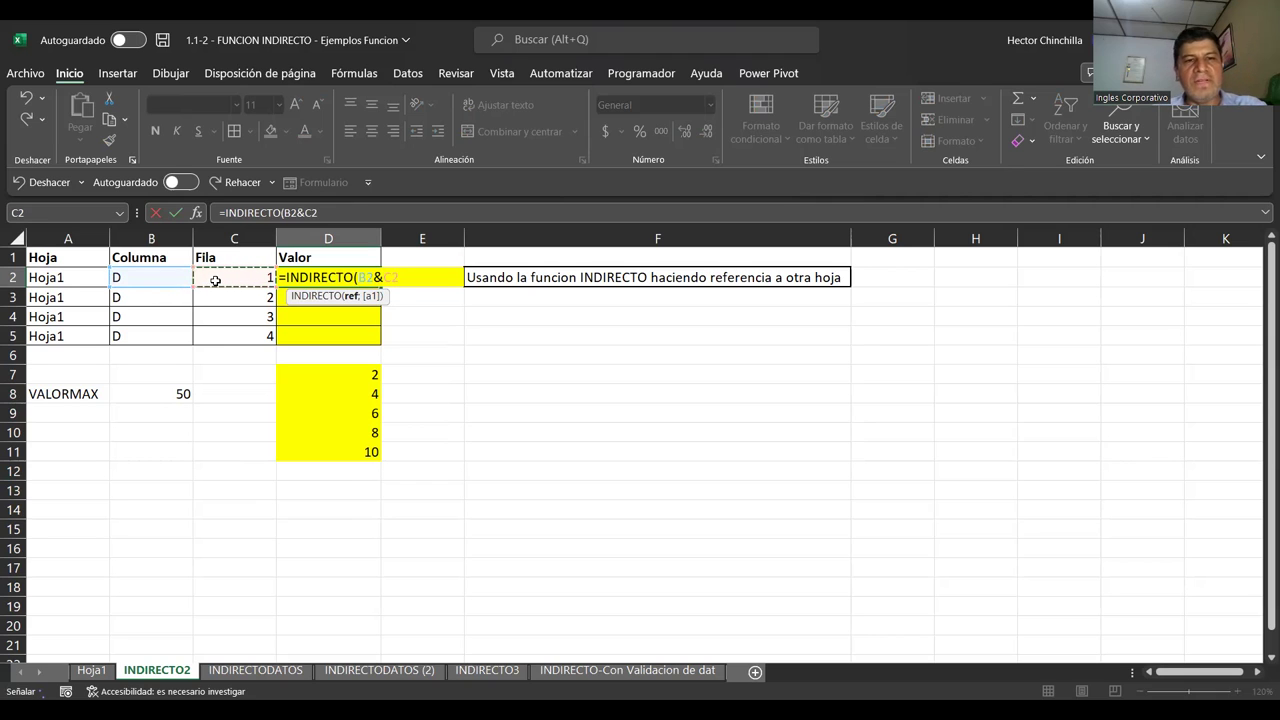
key("Return")
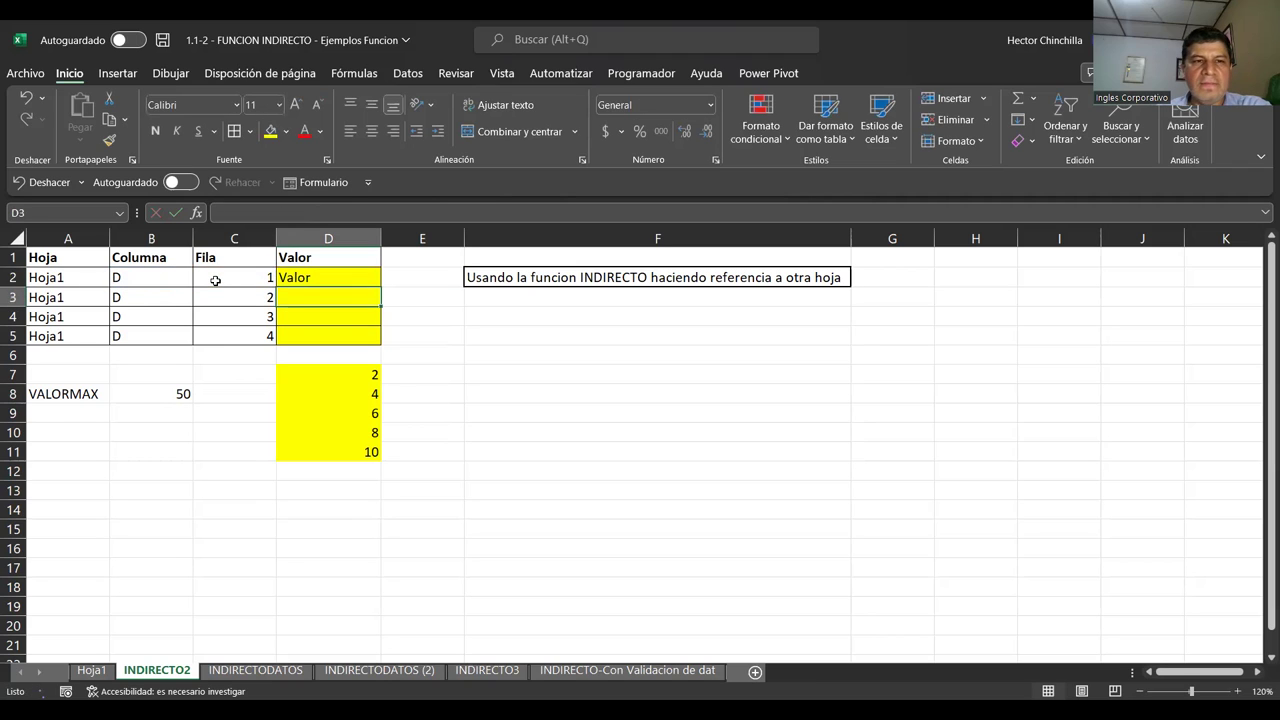
Compare D2's result 'Valor' with the row 2 inputs and the D1 header
key("Up")
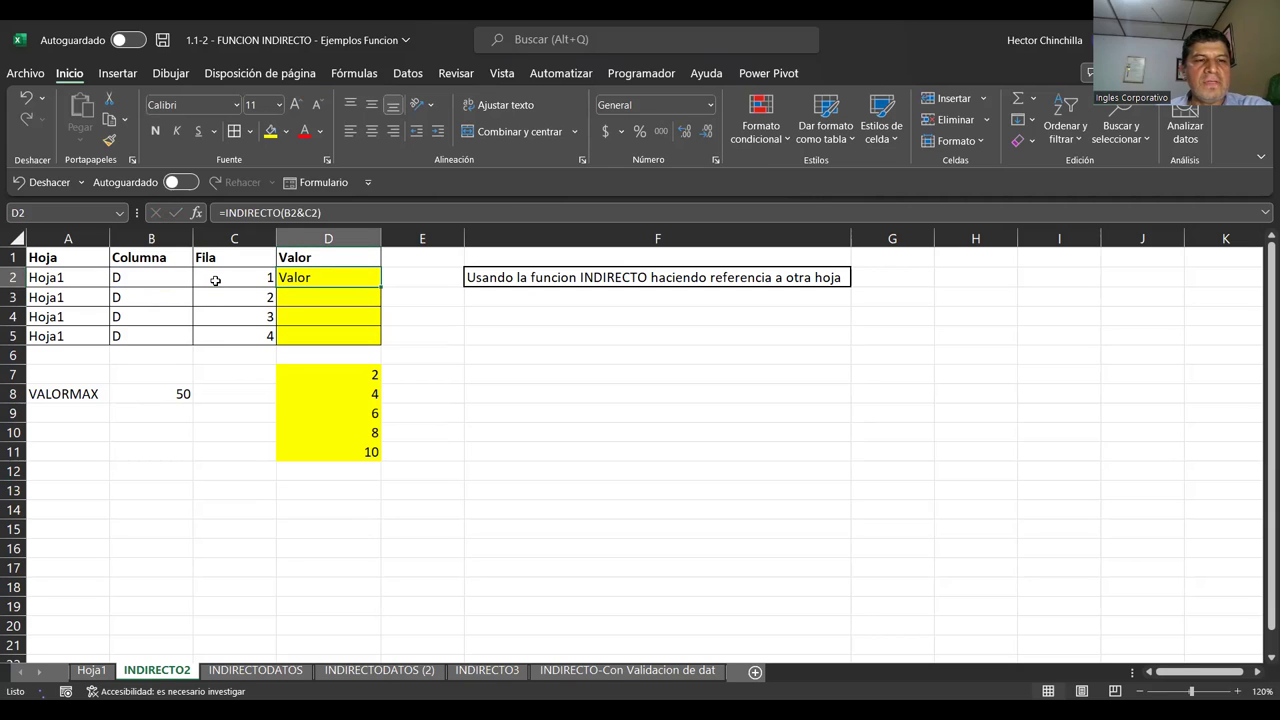
key("Left")
key("Left")
key("Right")
key("Left")
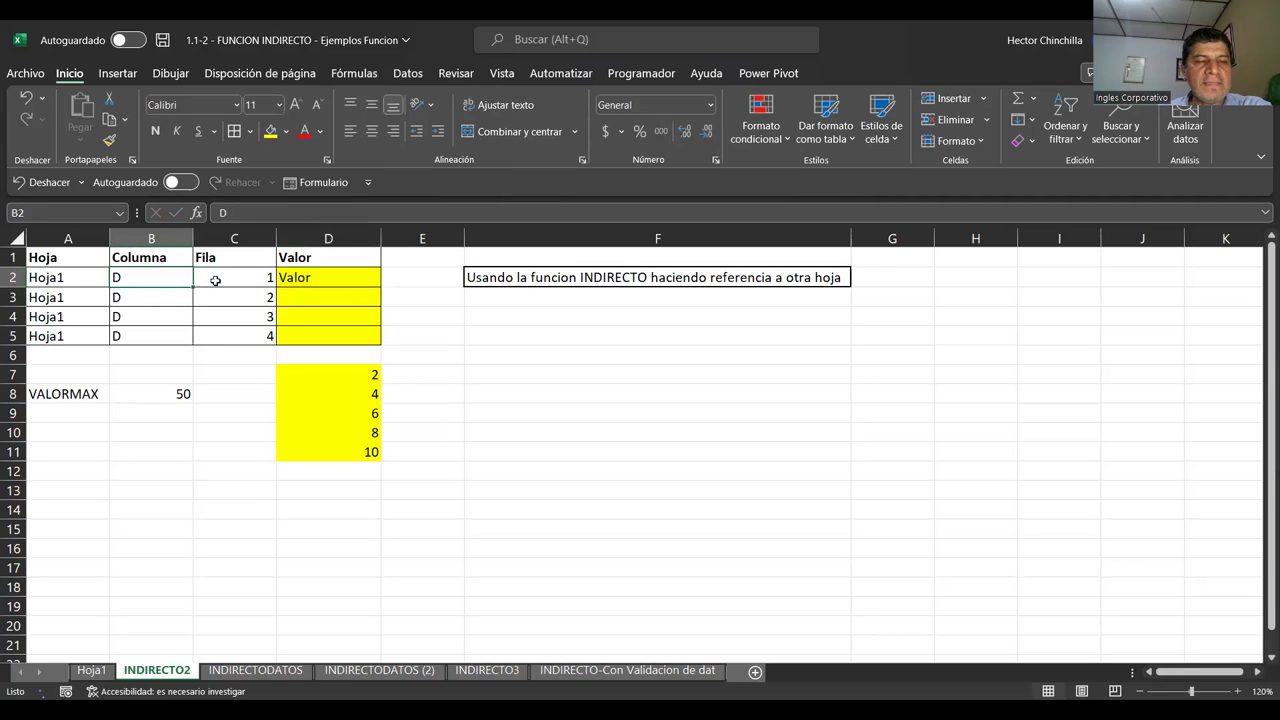
key("Right")
key("Right")
key("Left")
key("Left")
key("Right")
key("Right")
key("Up")
key("Down")
key("Up")
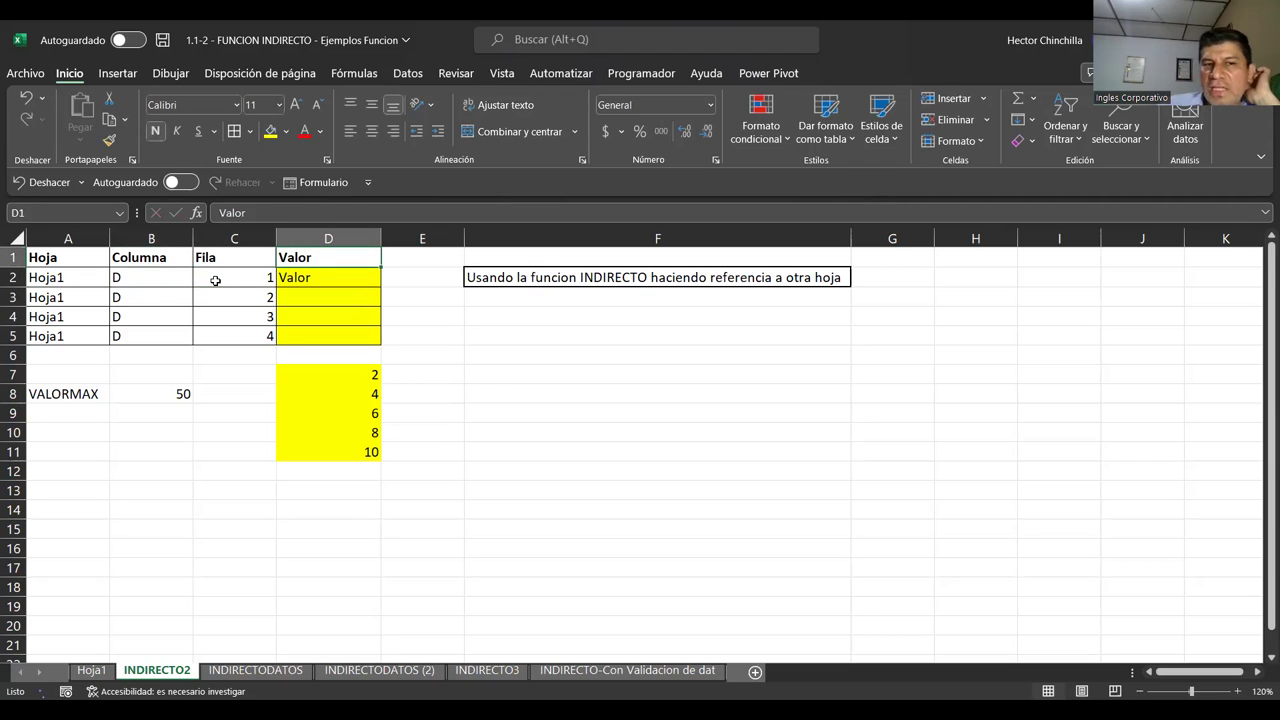
key("Down")
key("Up")
key("Down")
key("Up")
key("Down")
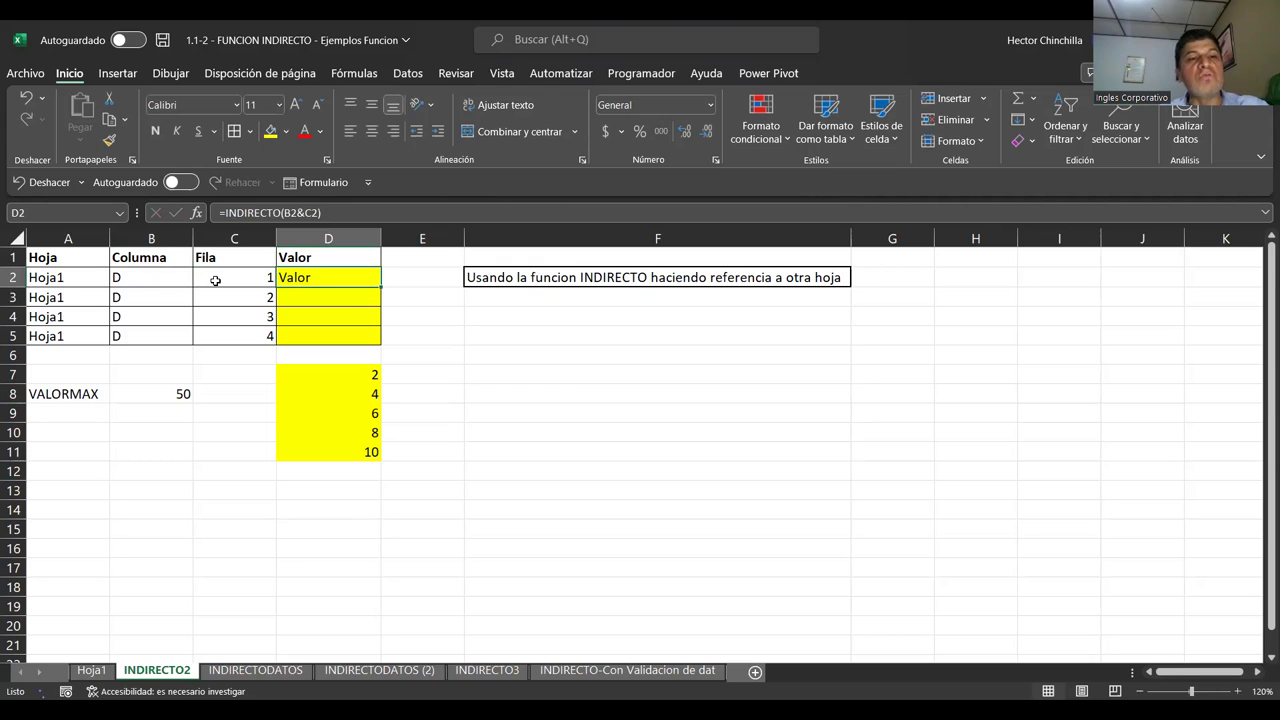
Fill D2's formula down to D5, then clear D3:D5 again, leaving only D2
left_click_drag(380, 289, 386, 334)
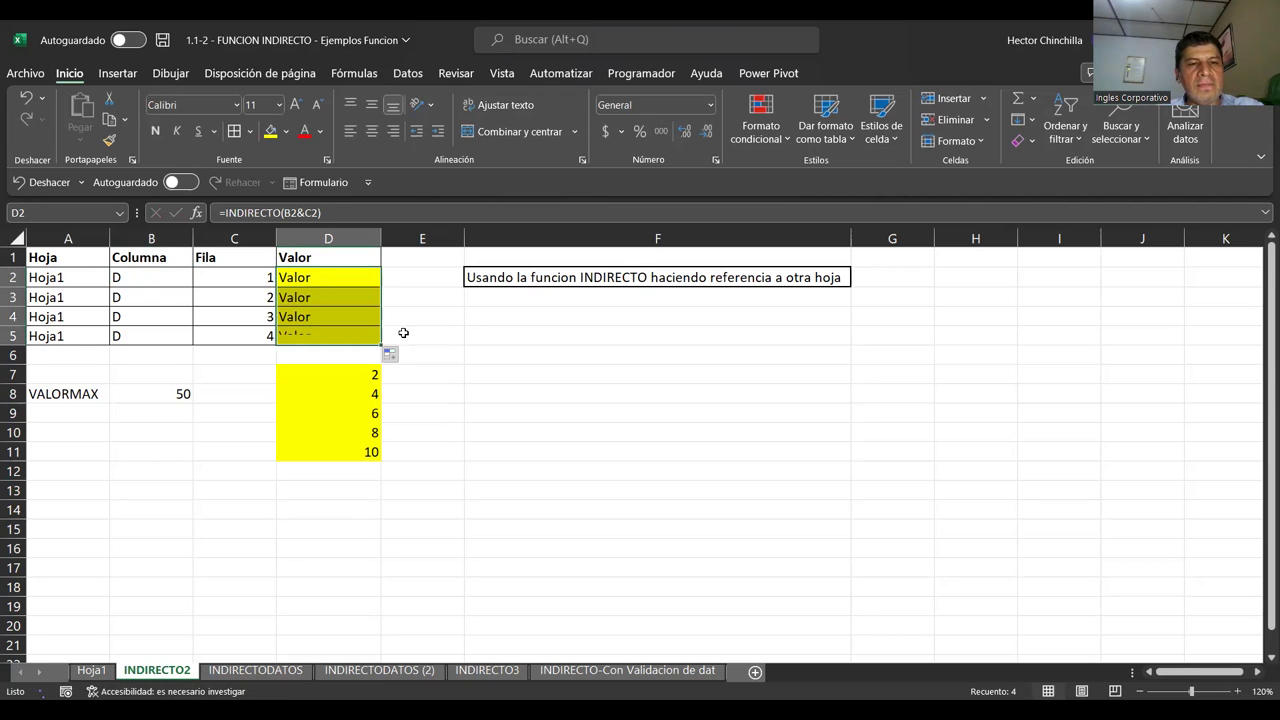
left_click(320, 293)
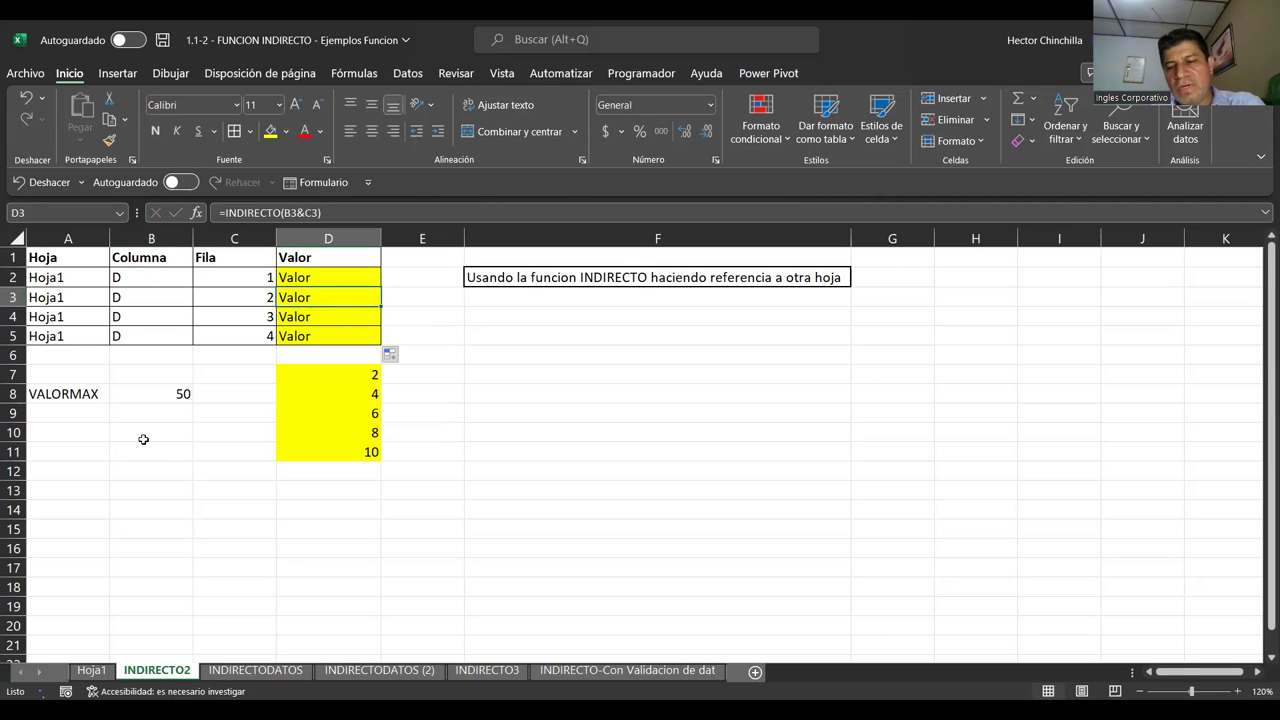
key("F2")
key("Return")
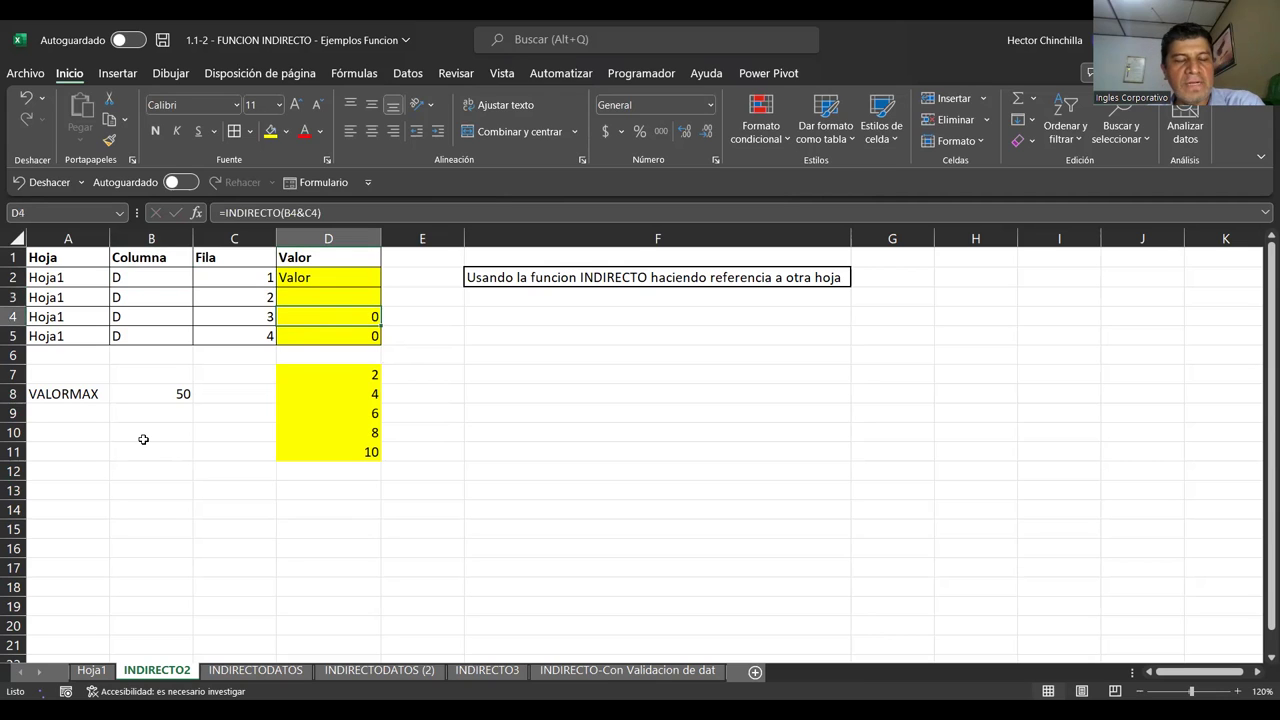
key("F2")
key("Return")
key("F2")
key("Up")
key("Up")
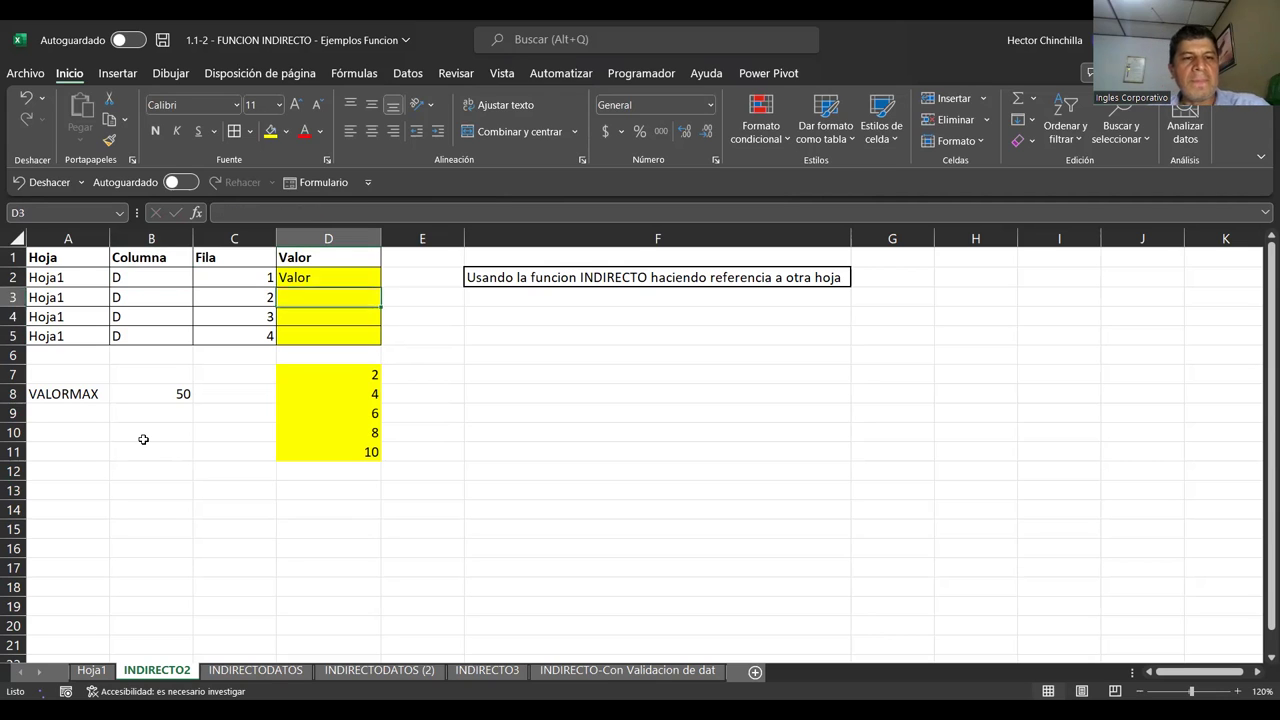
key("Up")
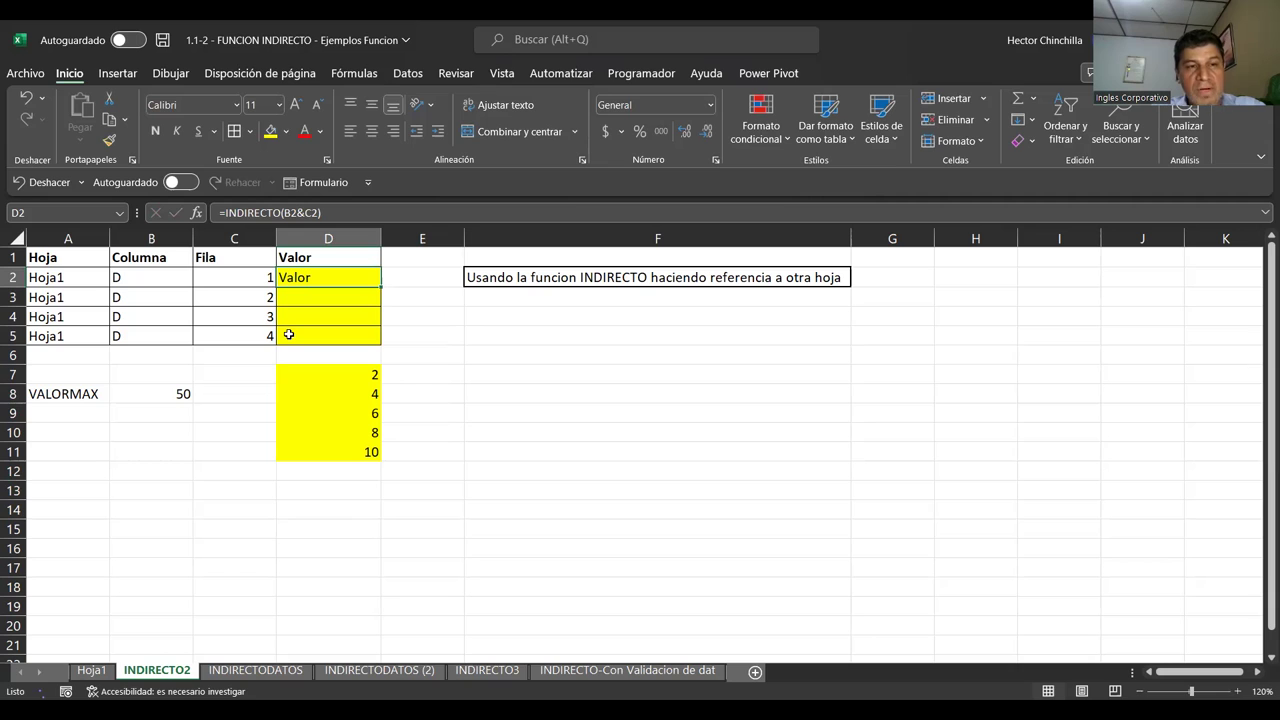
left_click(81, 280)
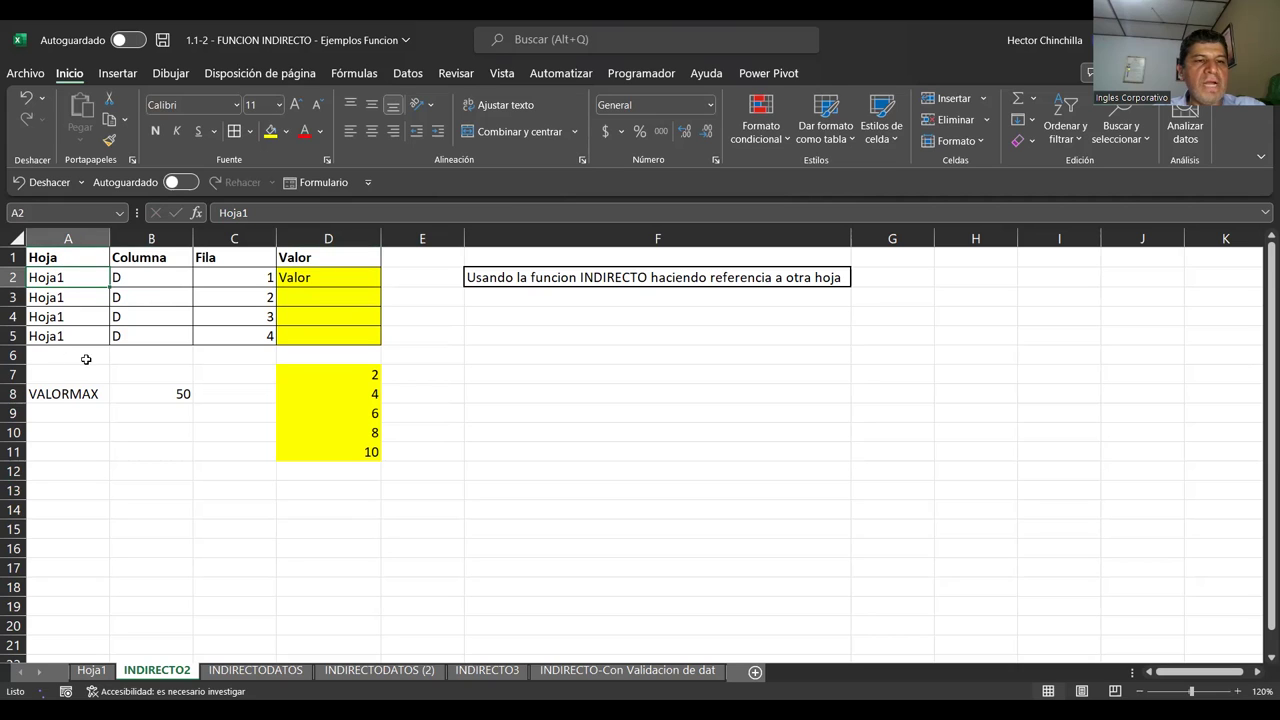
left_click(299, 280)
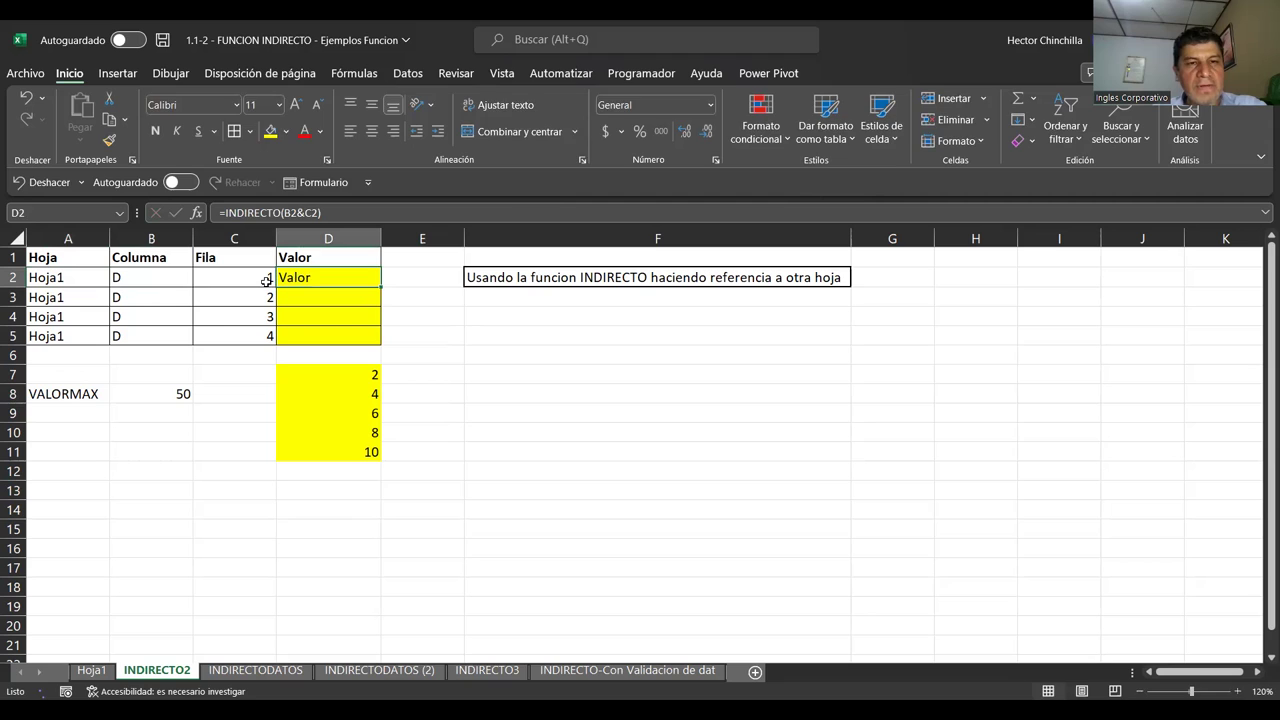
Add A2&"!"& before B2&C2 in D2's INDIRECTO formula so it reads 2 from Hoja1
key("F2")
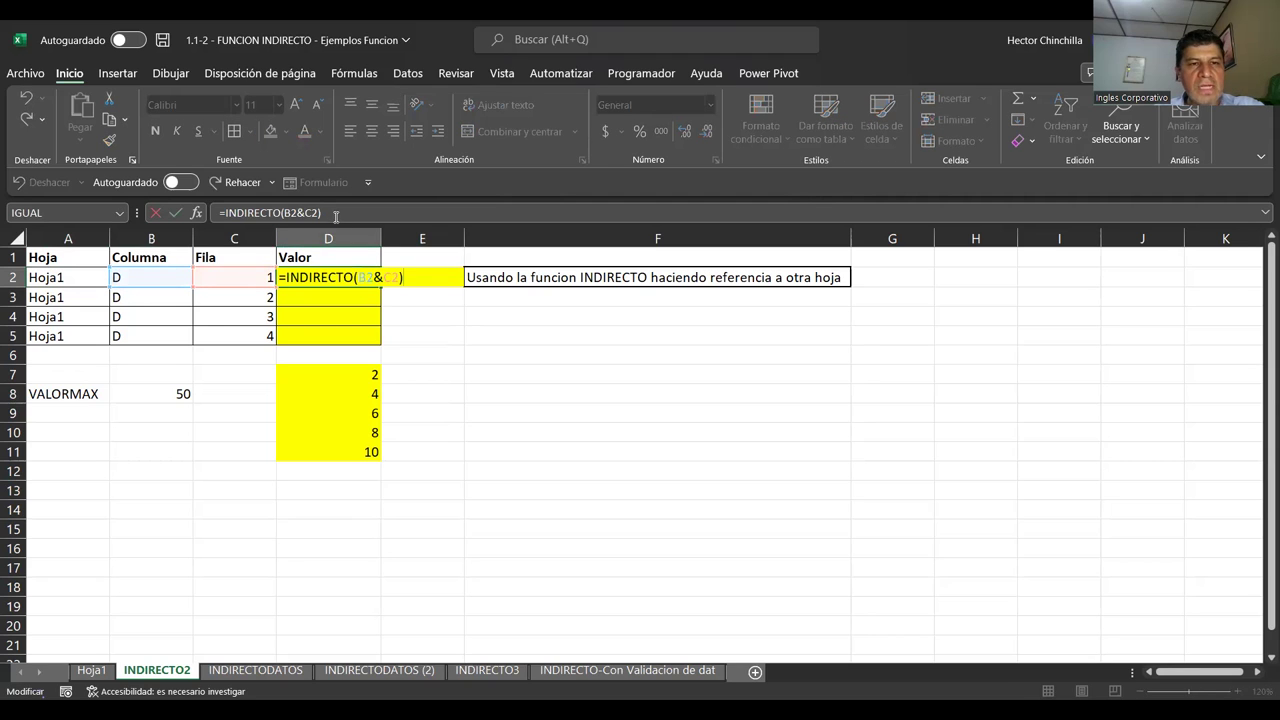
left_click(336, 215)
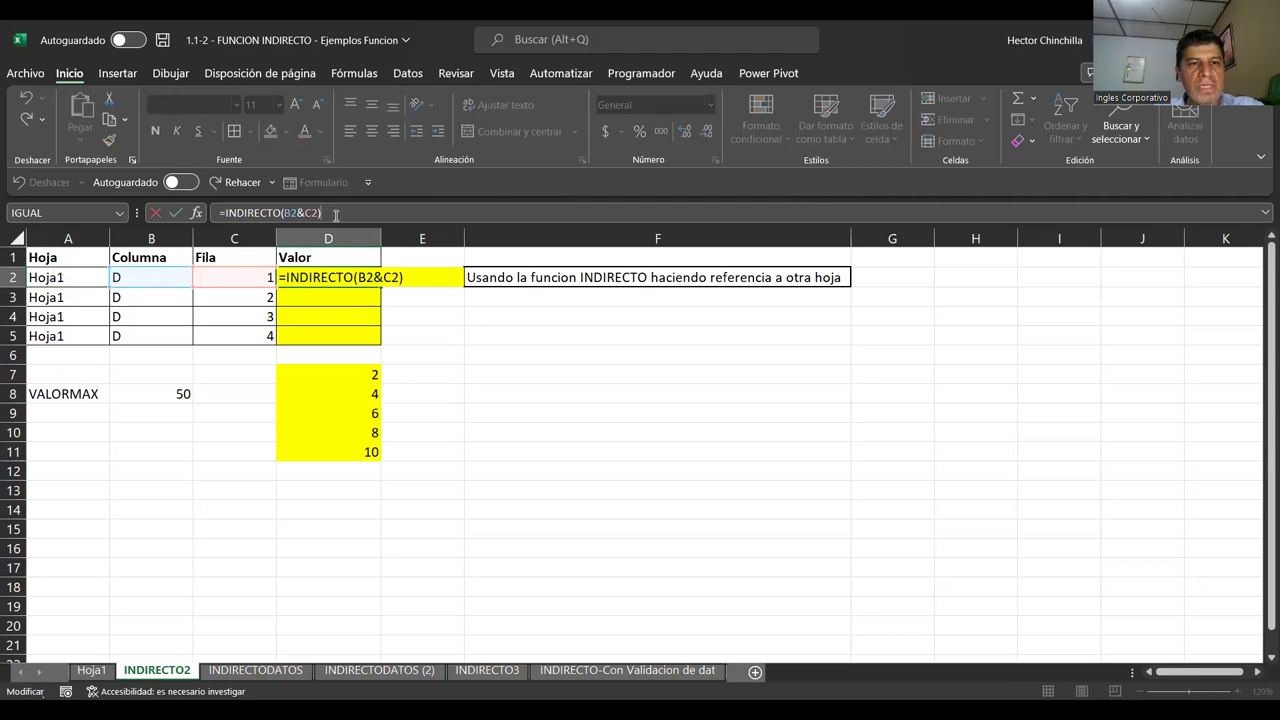
left_click(348, 277)
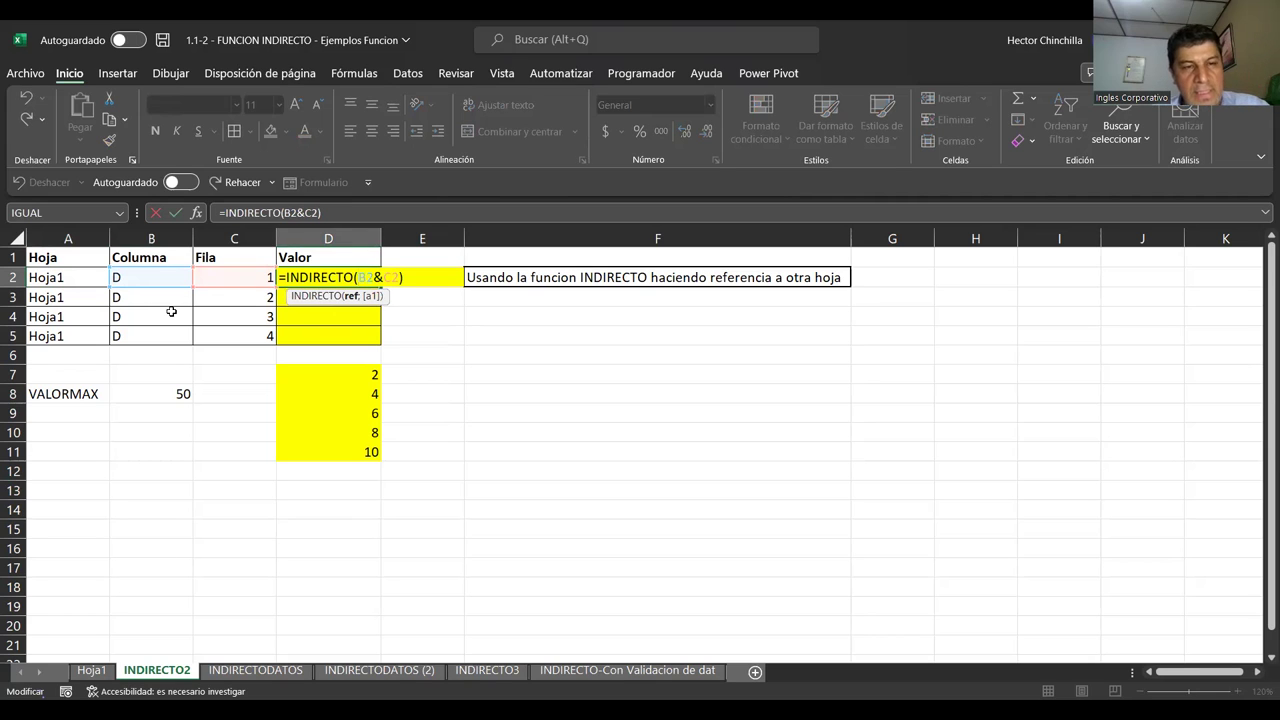
left_click(60, 280)
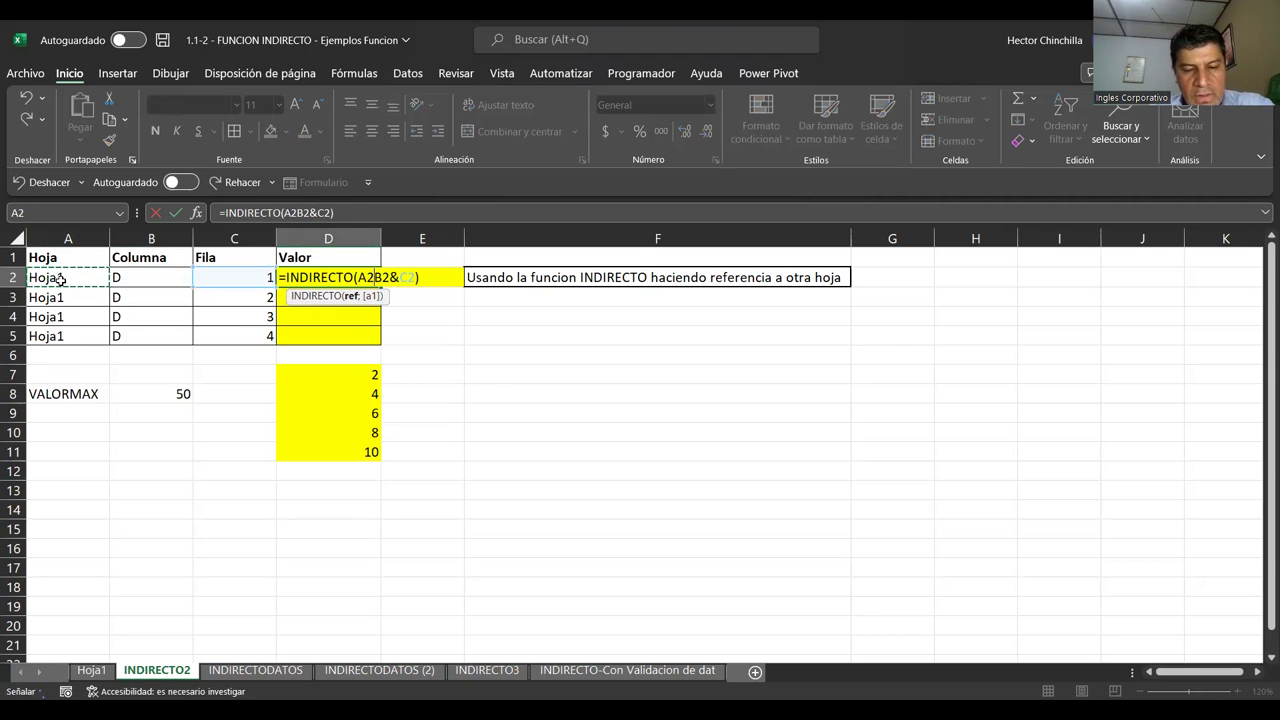
type("&")
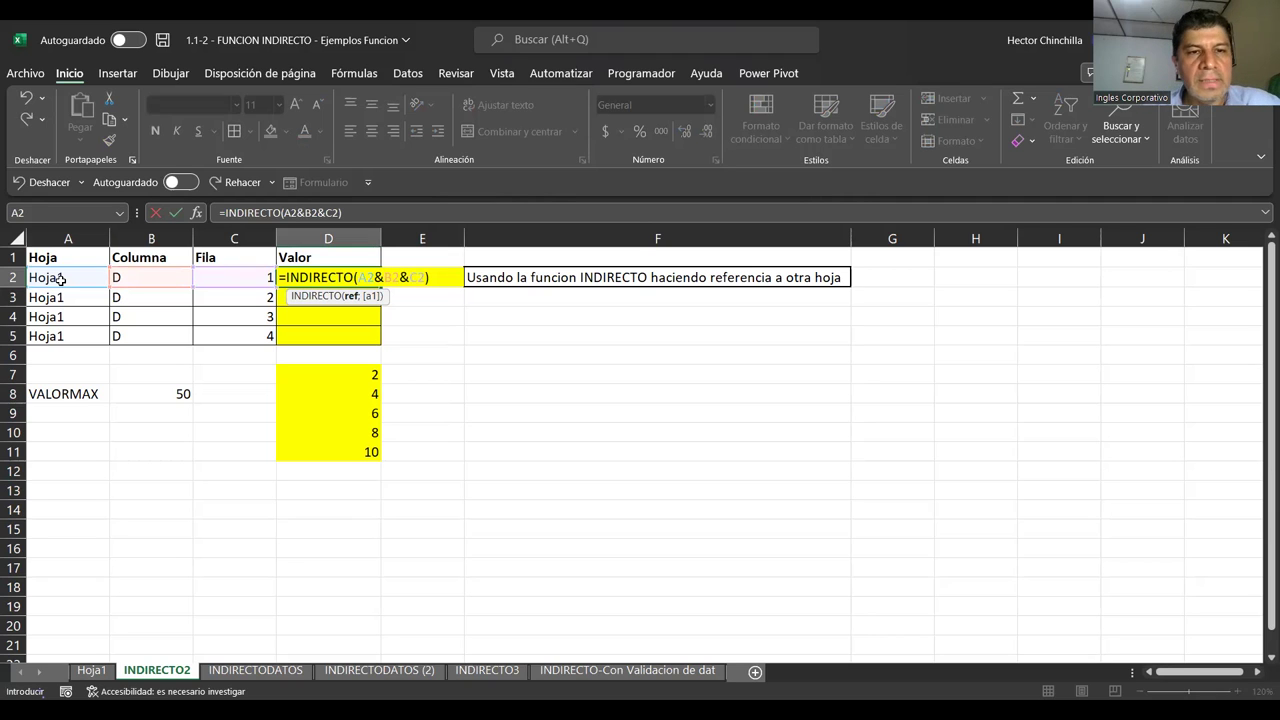
type("\"!\"")
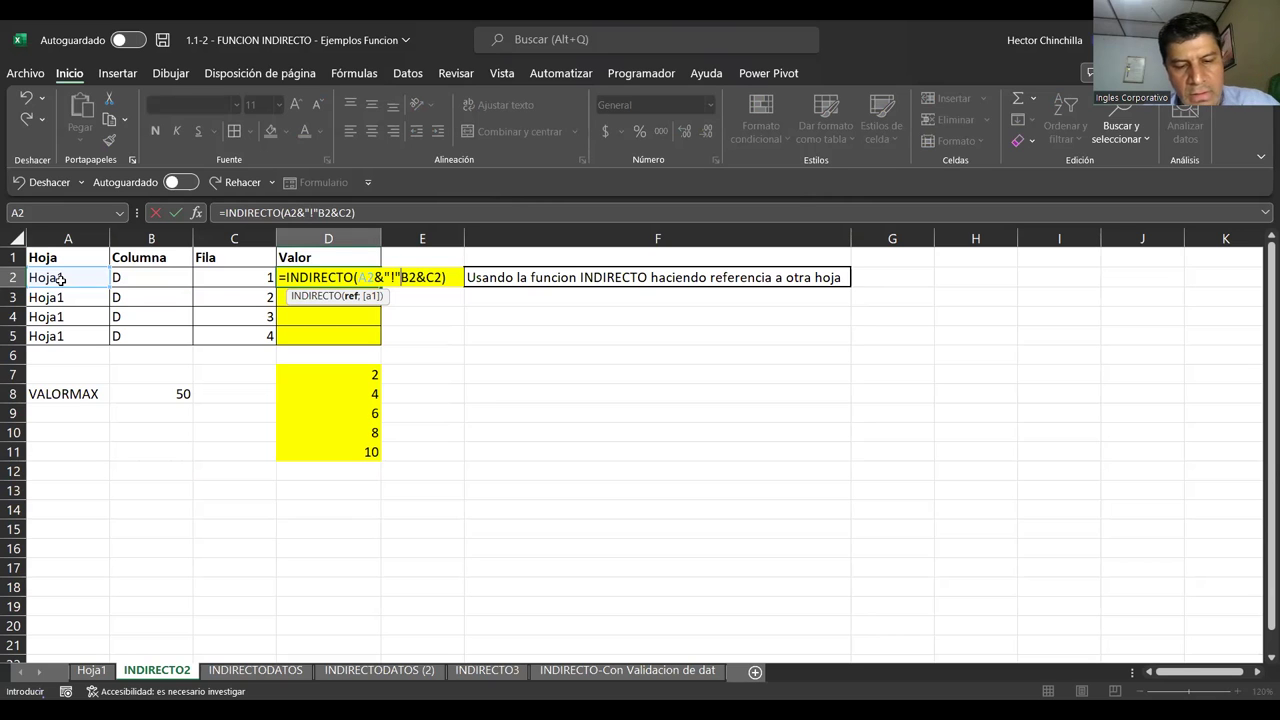
type("&")
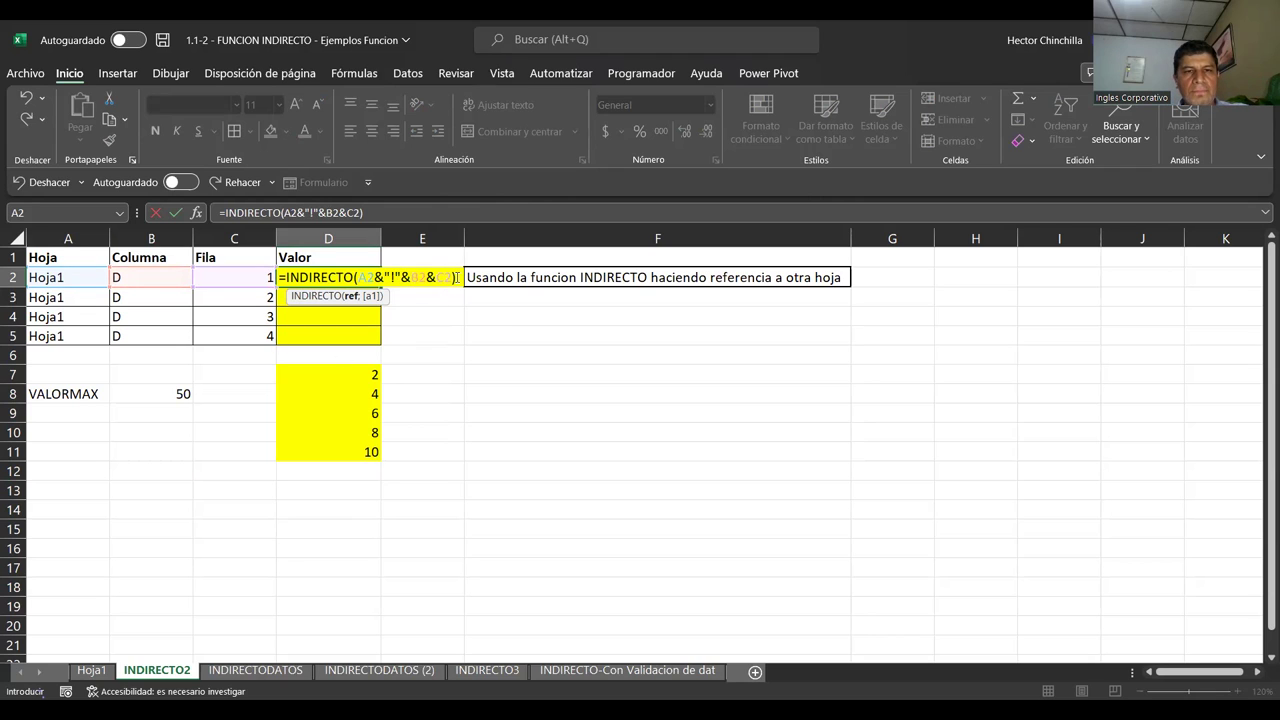
key("Return")
key("Up")
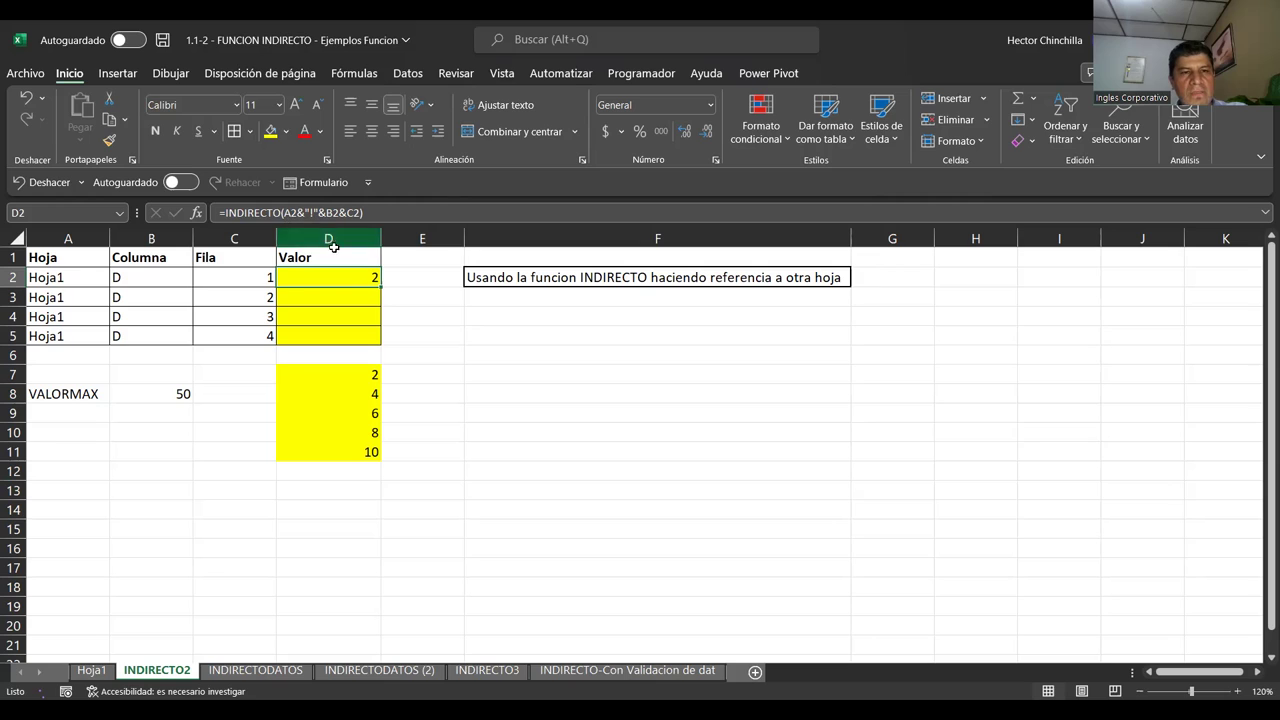
left_click(69, 280)
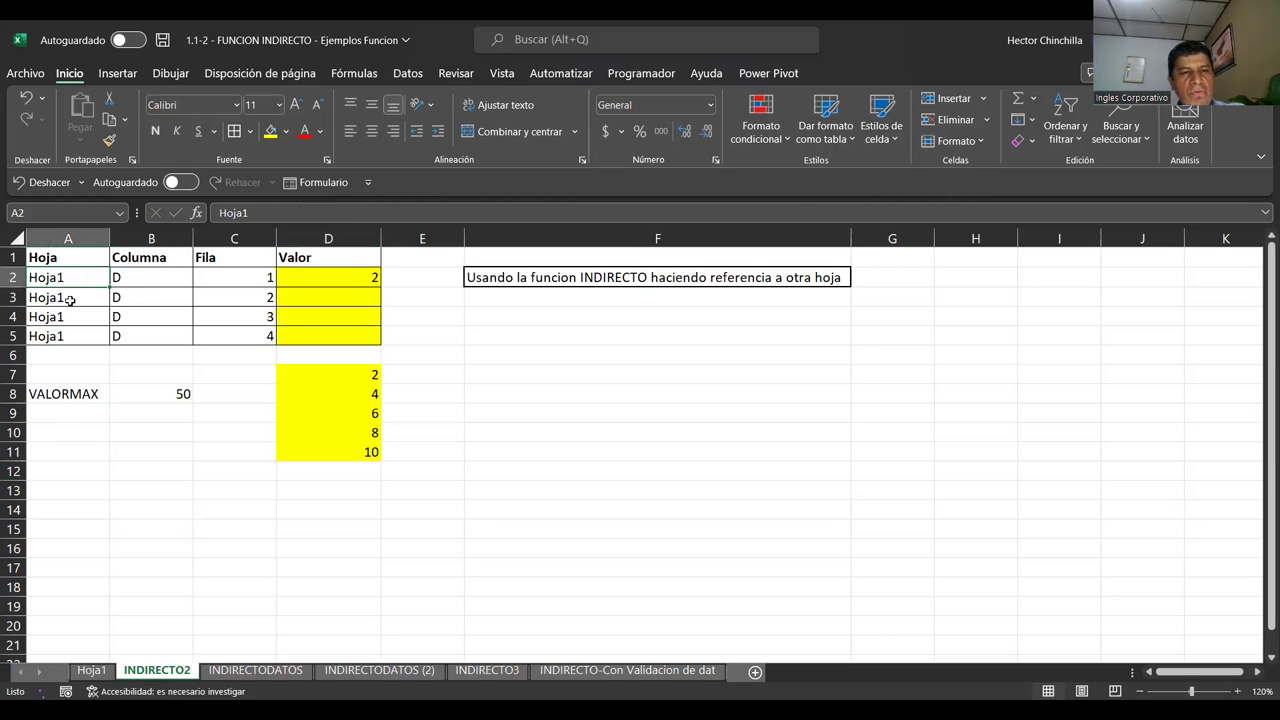
Confirm on the Hoja1 sheet that cell D1 holds the value 2
left_click(299, 272)
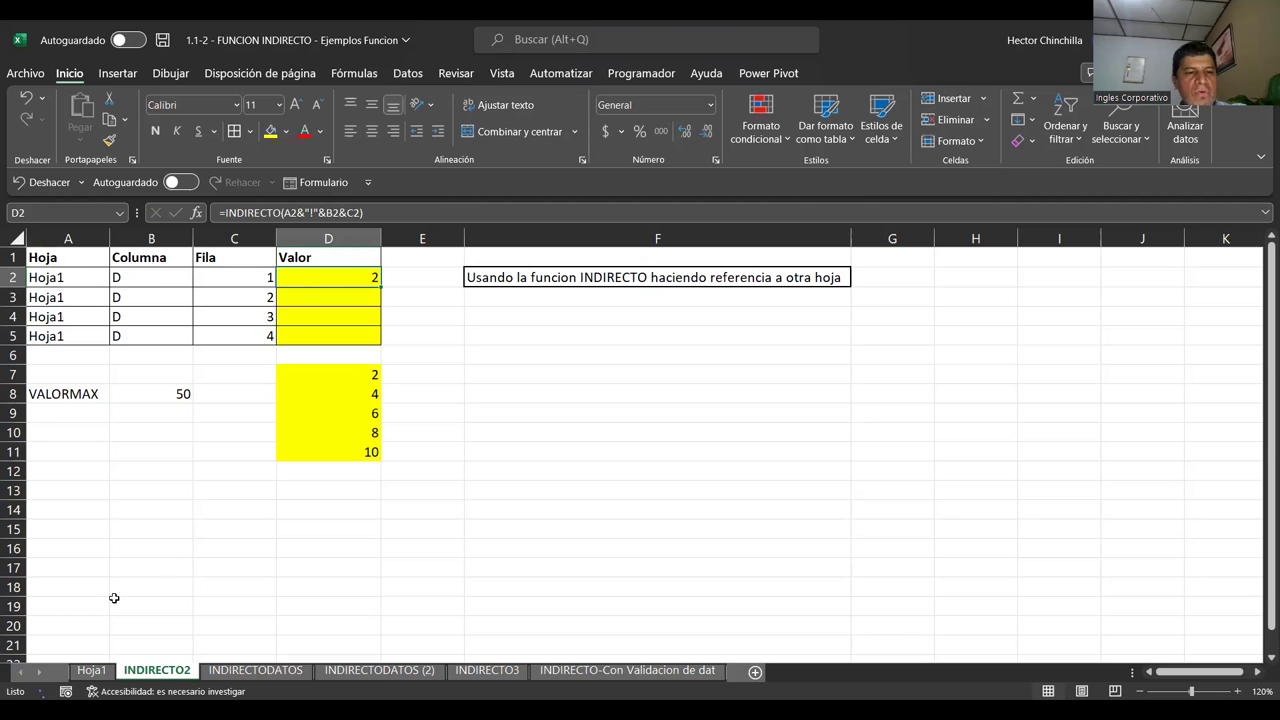
left_click(100, 669)
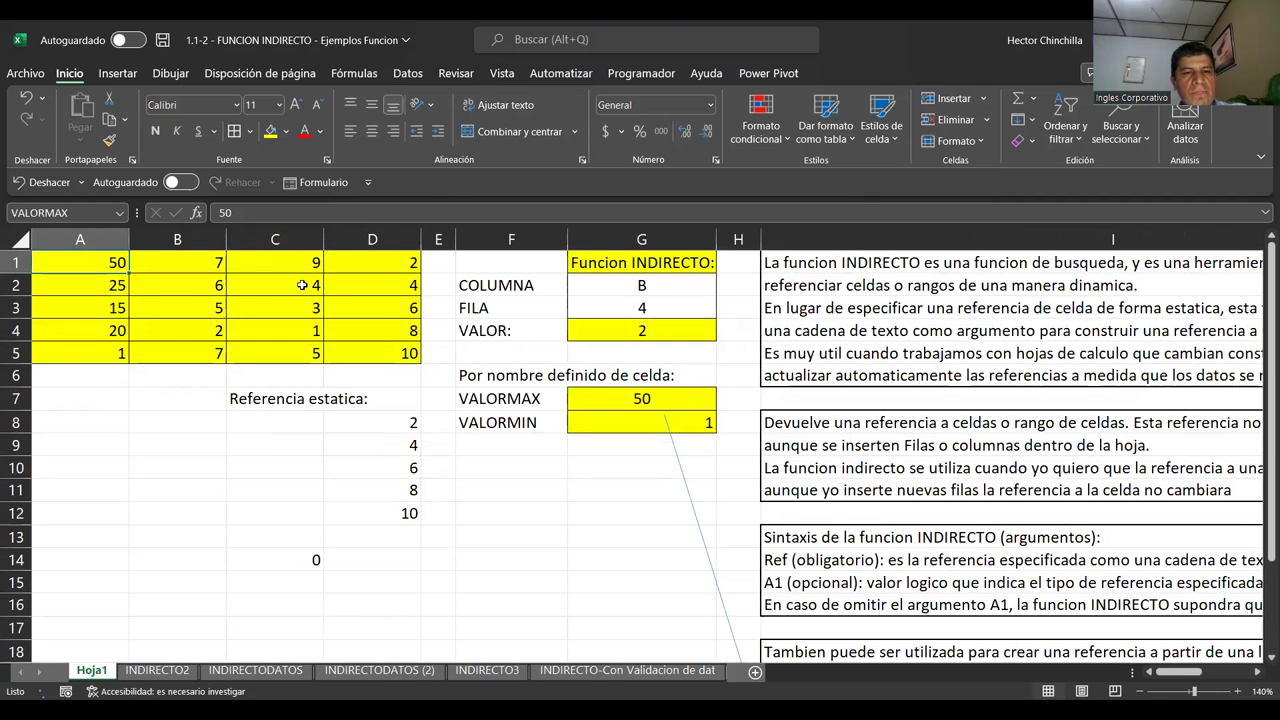
left_click(383, 264)
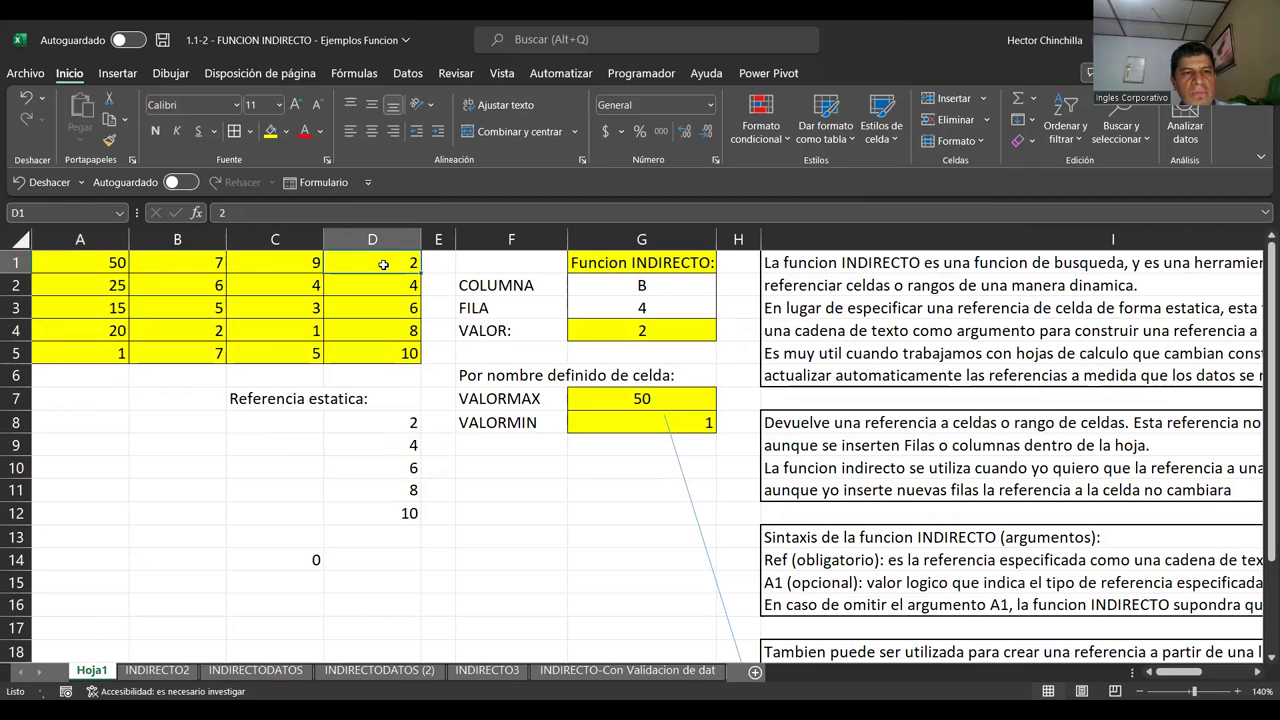
left_click(157, 670)
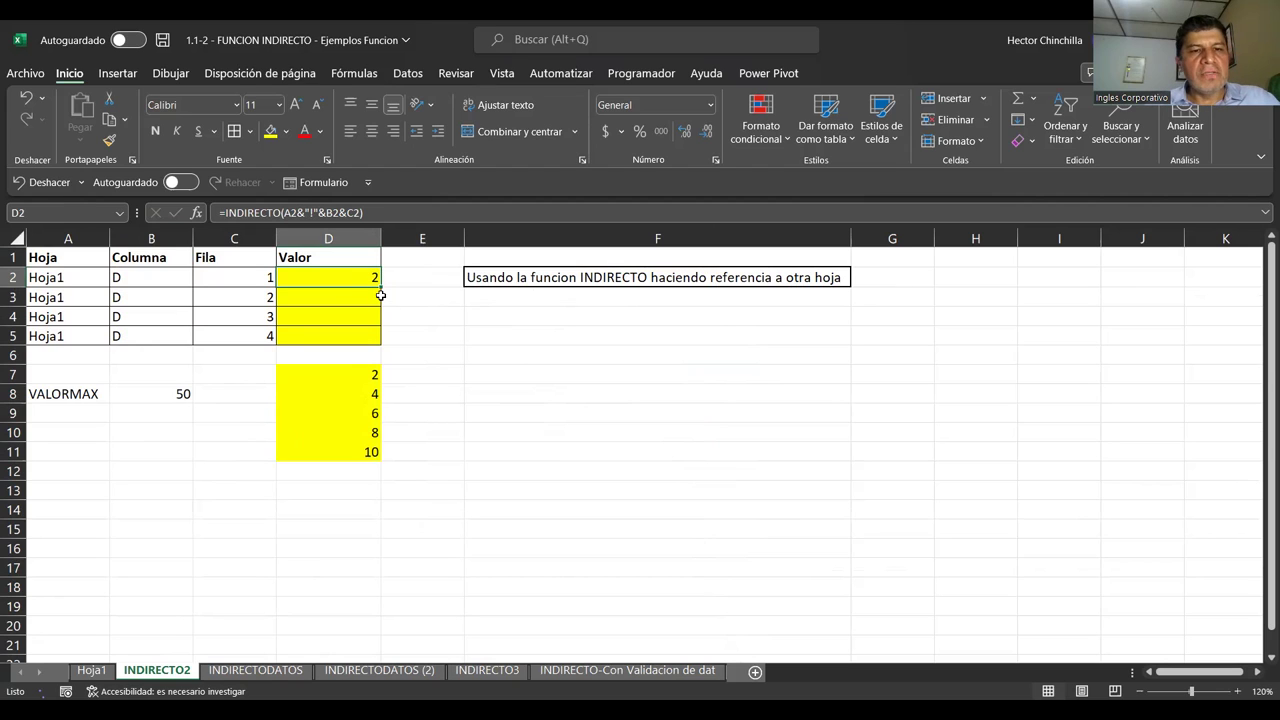
Fill D2's INDIRECTO formula down to D5, returning 4, 6 and 8
left_click_drag(381, 288, 384, 343)
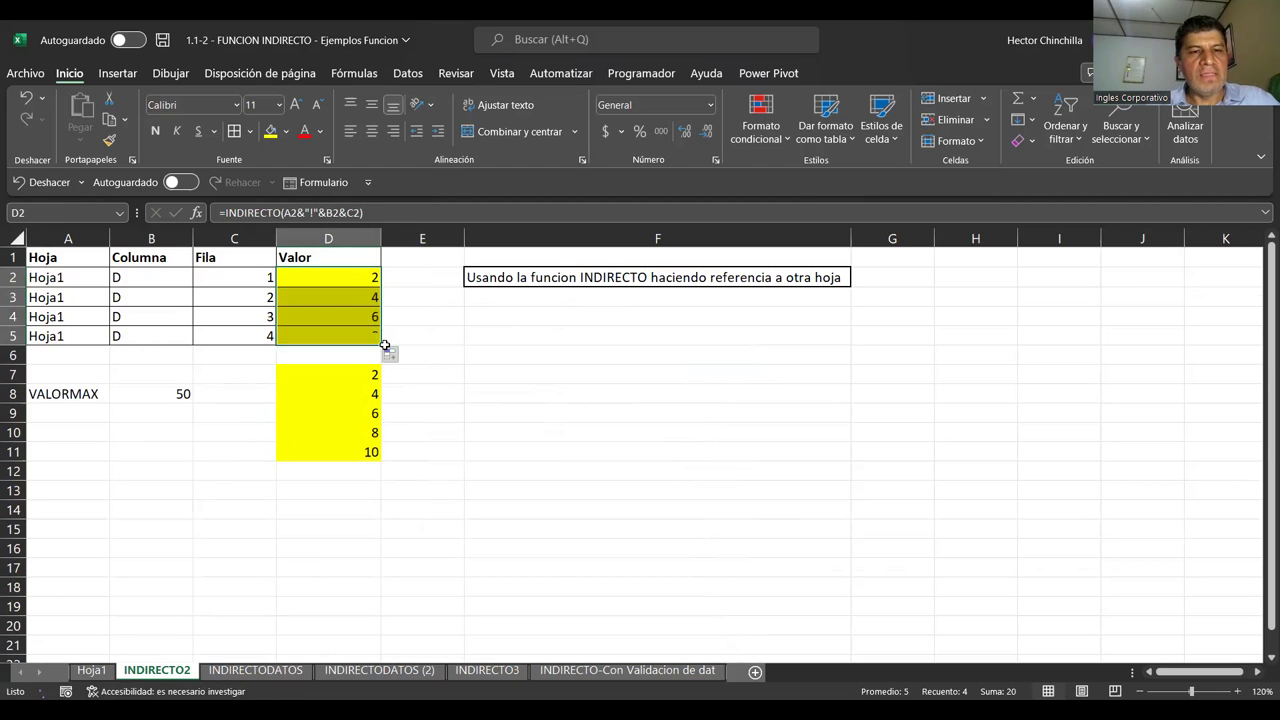
left_click(322, 309)
key("Down")
key("Up")
key("Up")
key("Up")
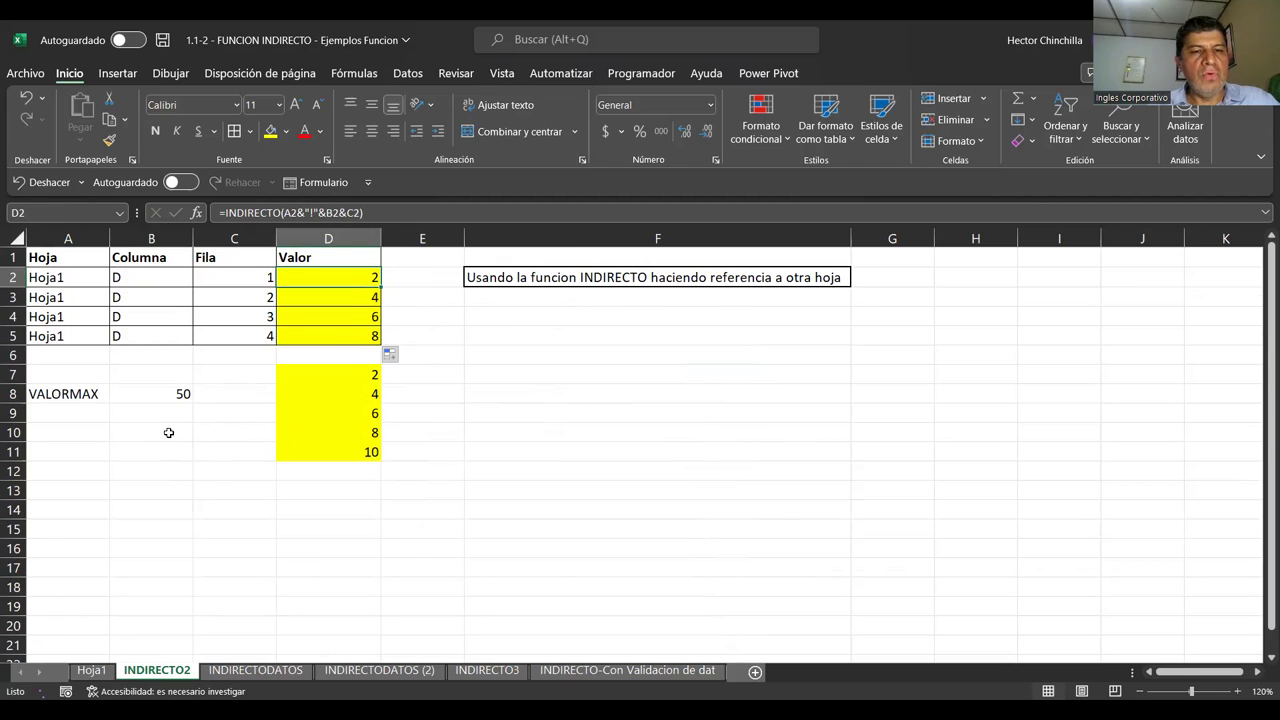
key("Down")
key("Down")
key("Down")
key("Up")
key("Up")
key("Up")
key("Down")
key("Down")
key("Down")
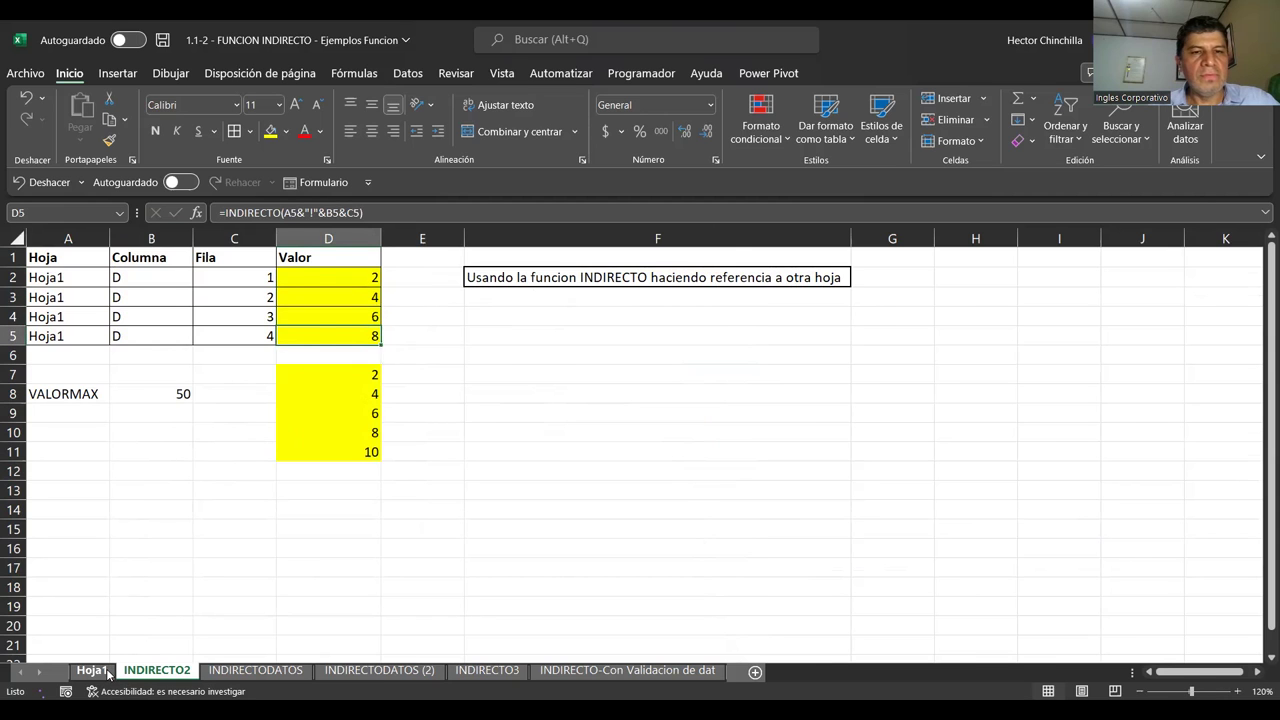
Change cell D5 on the Hoja1 sheet to 9
left_click(108, 673)
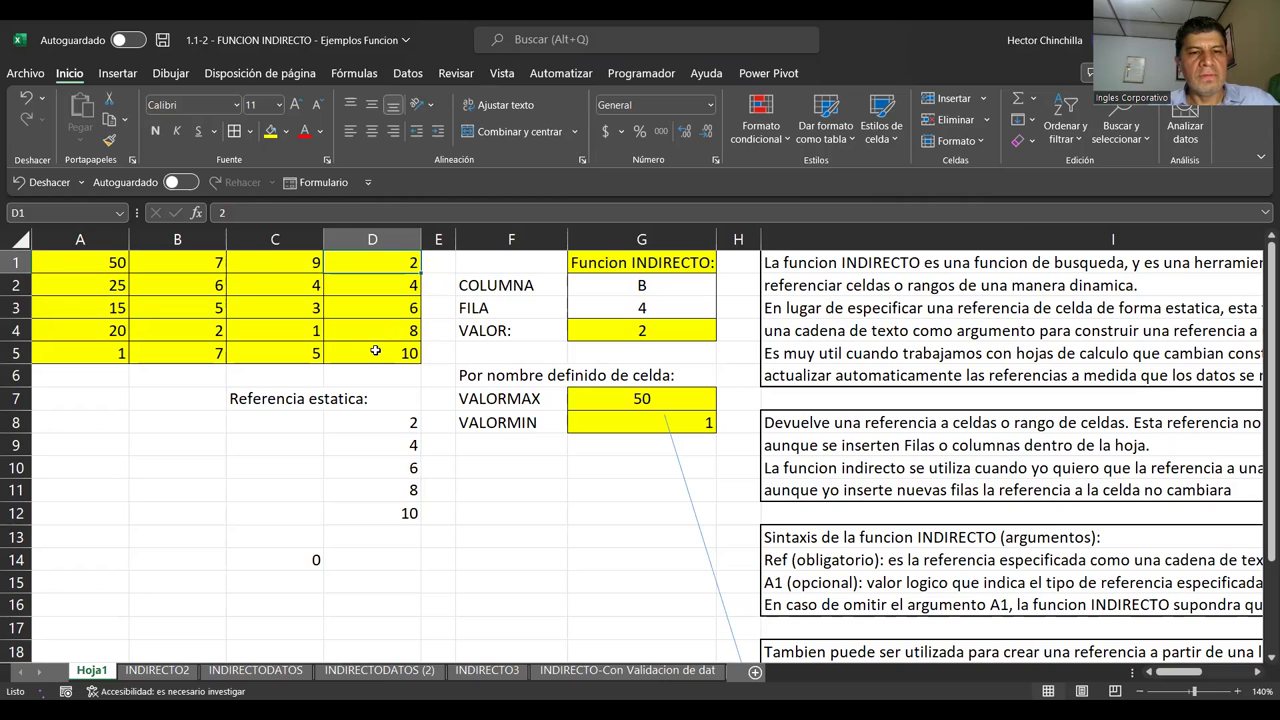
left_click(376, 348)
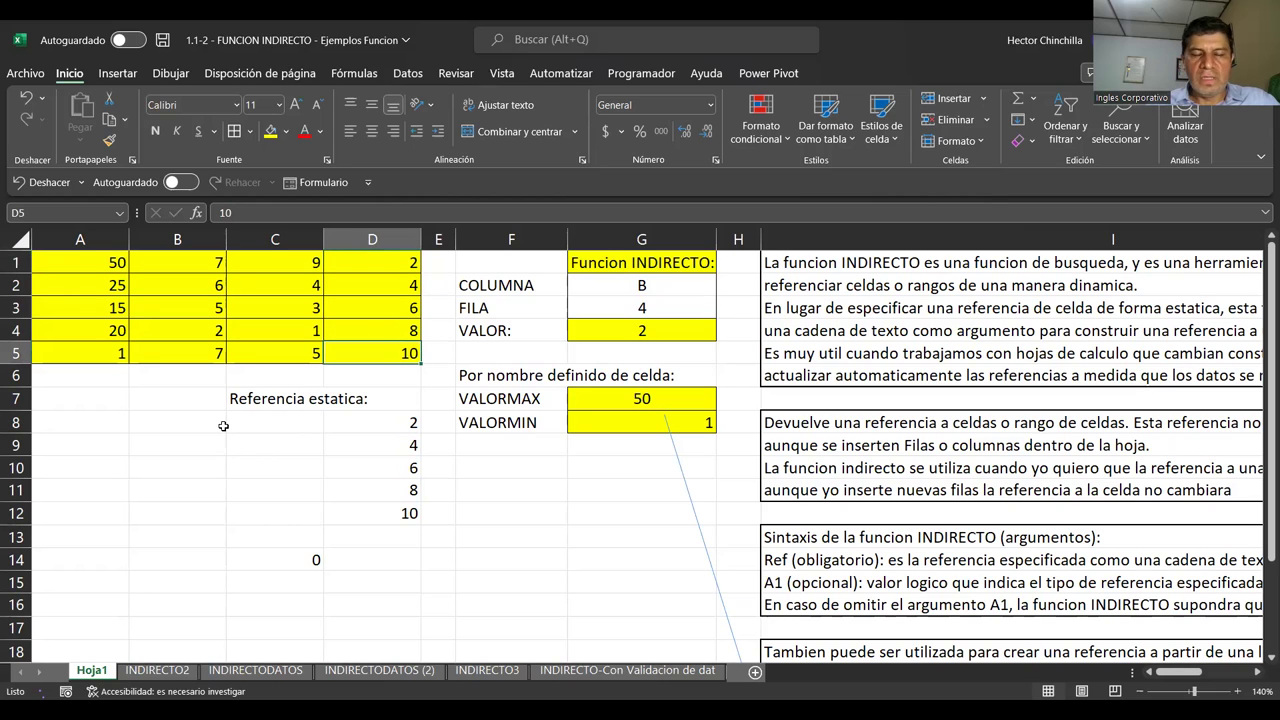
type("9")
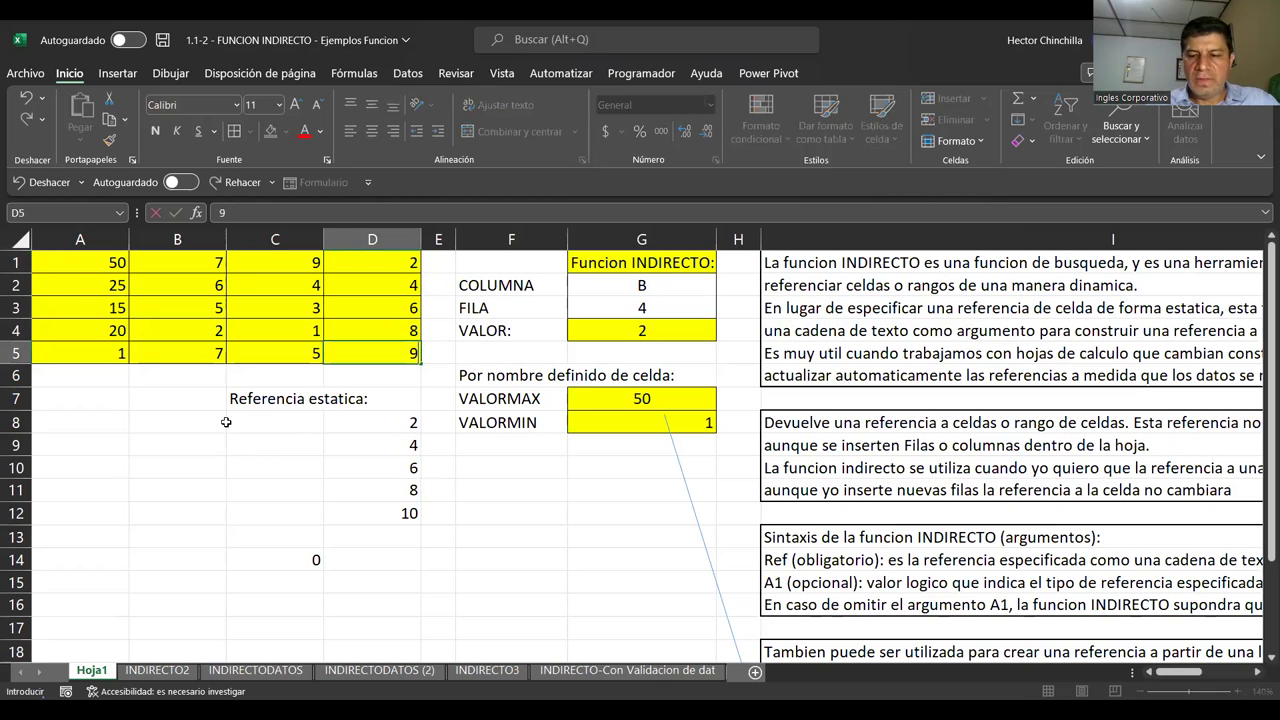
key("Return")
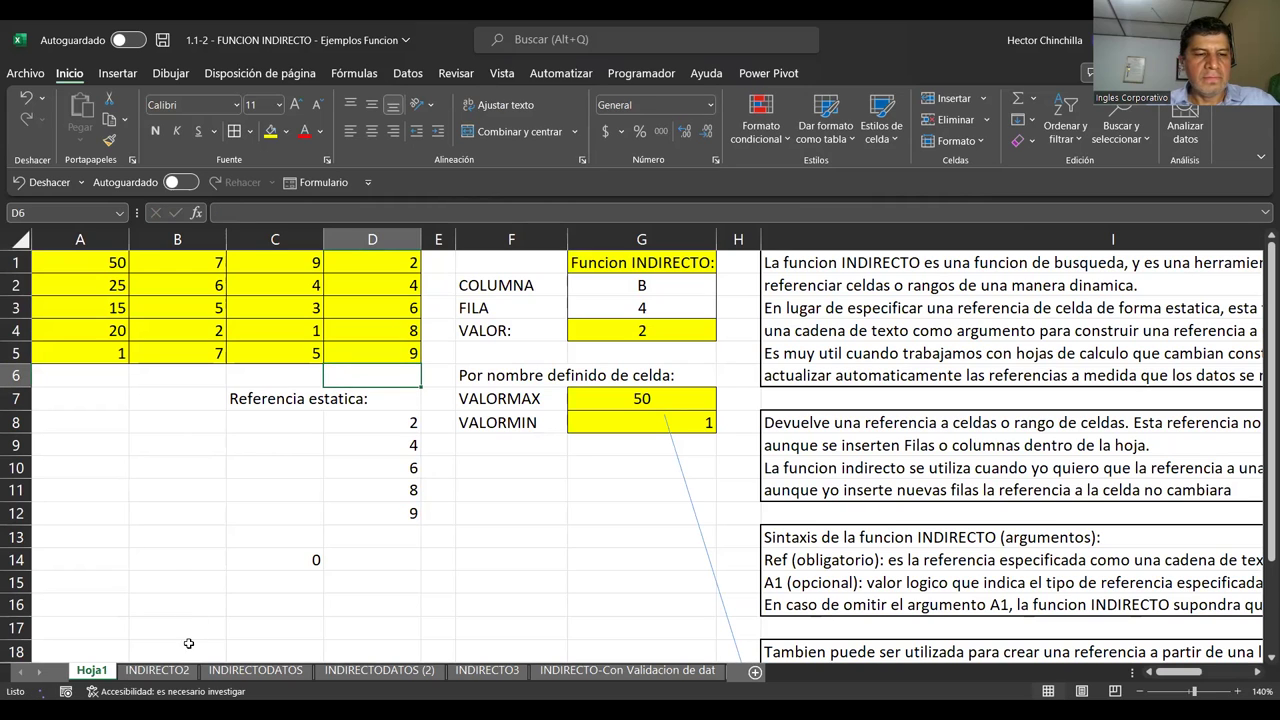
left_click(182, 677)
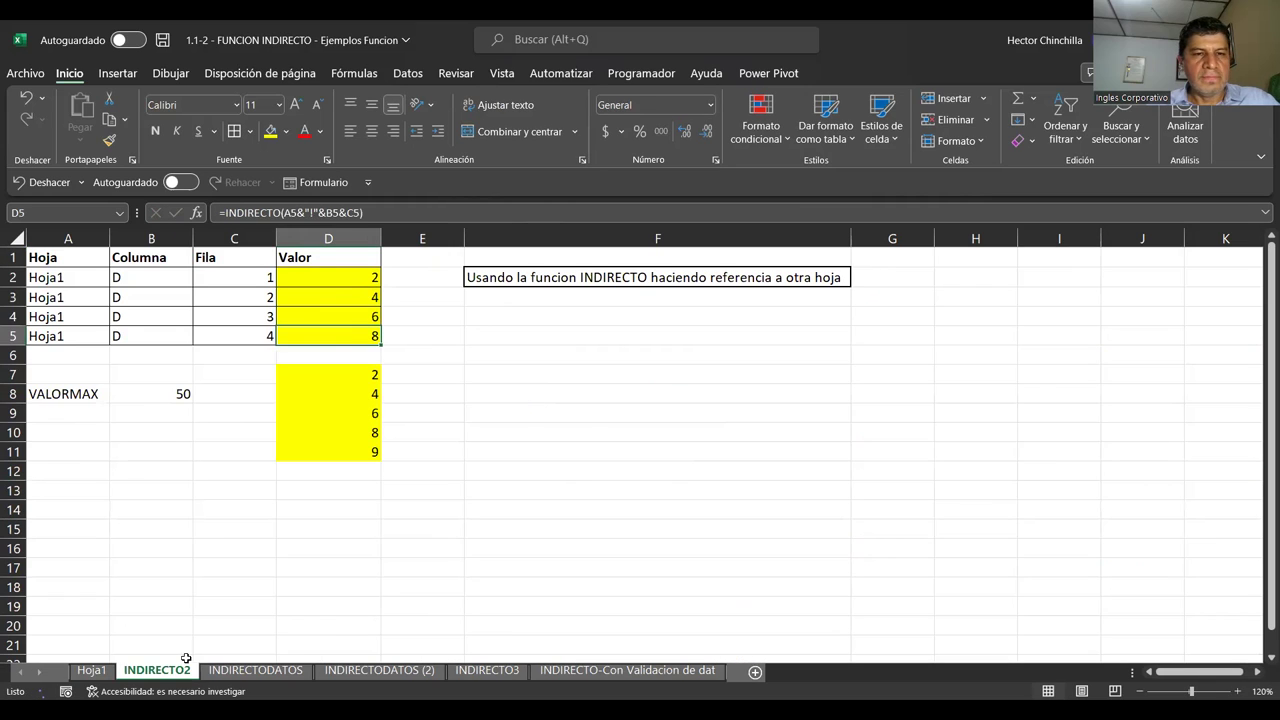
Extend the INDIRECTO formula from D5 into D6, which shows #REF!
left_click(274, 355)
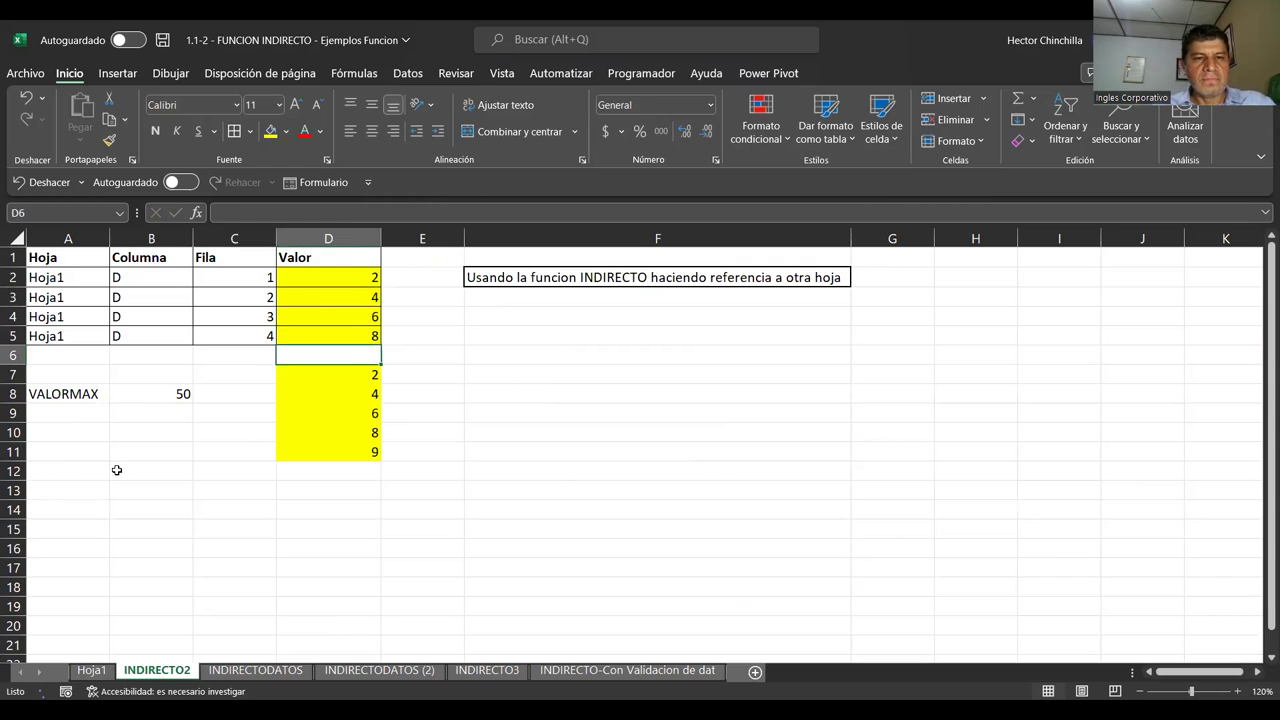
key("Right")
key("Up")
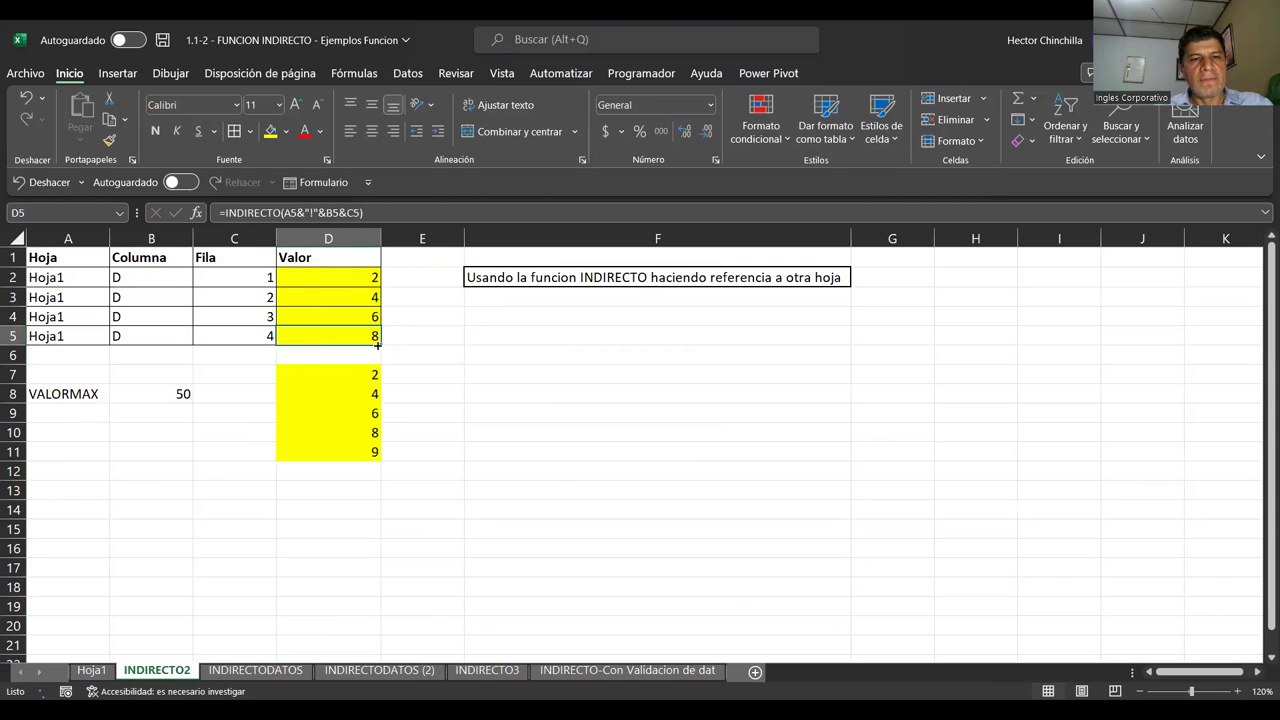
left_click_drag(382, 345, 385, 364)
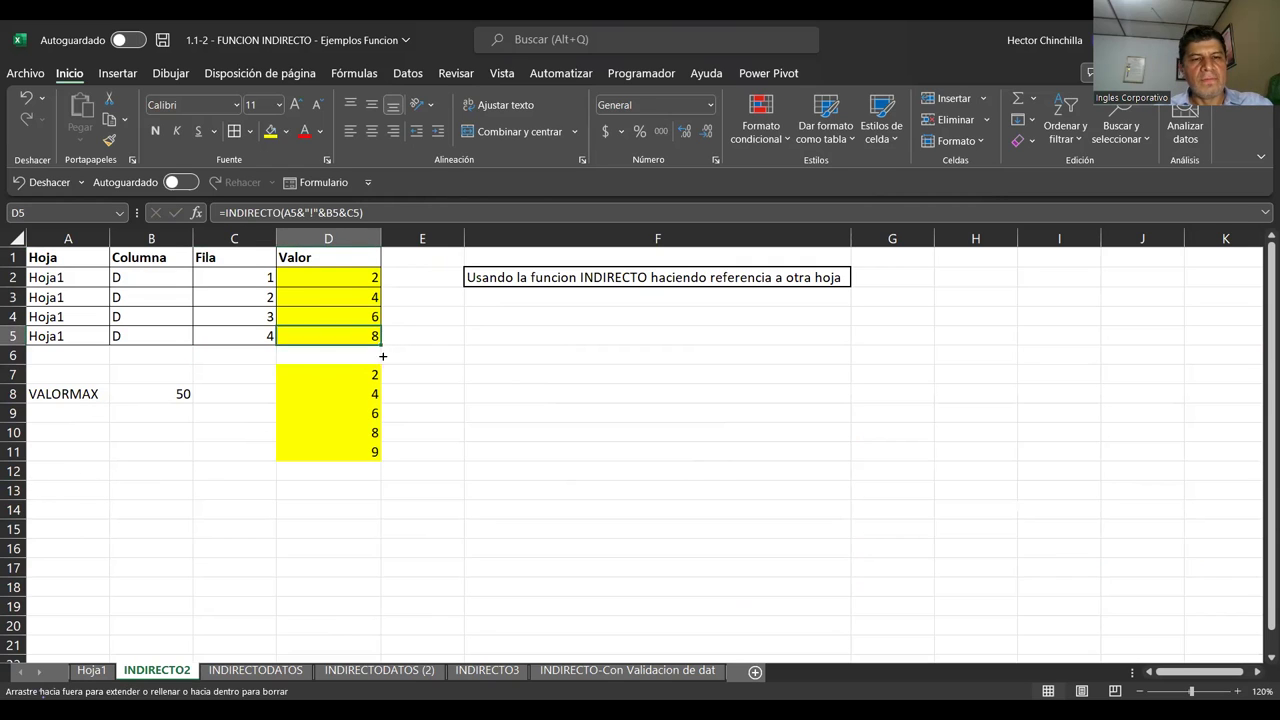
left_click(325, 356)
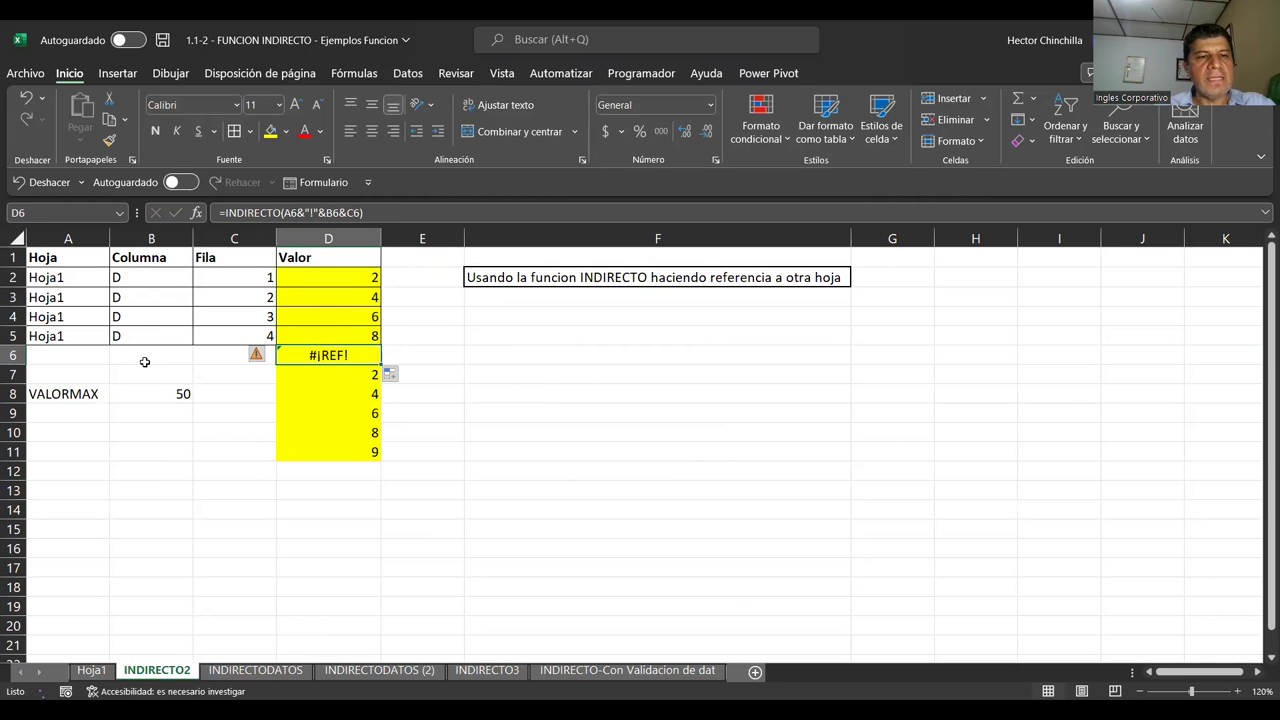
Fill row 6 with D, 5 and Hoja1 so D6 returns 9
left_click(221, 355)
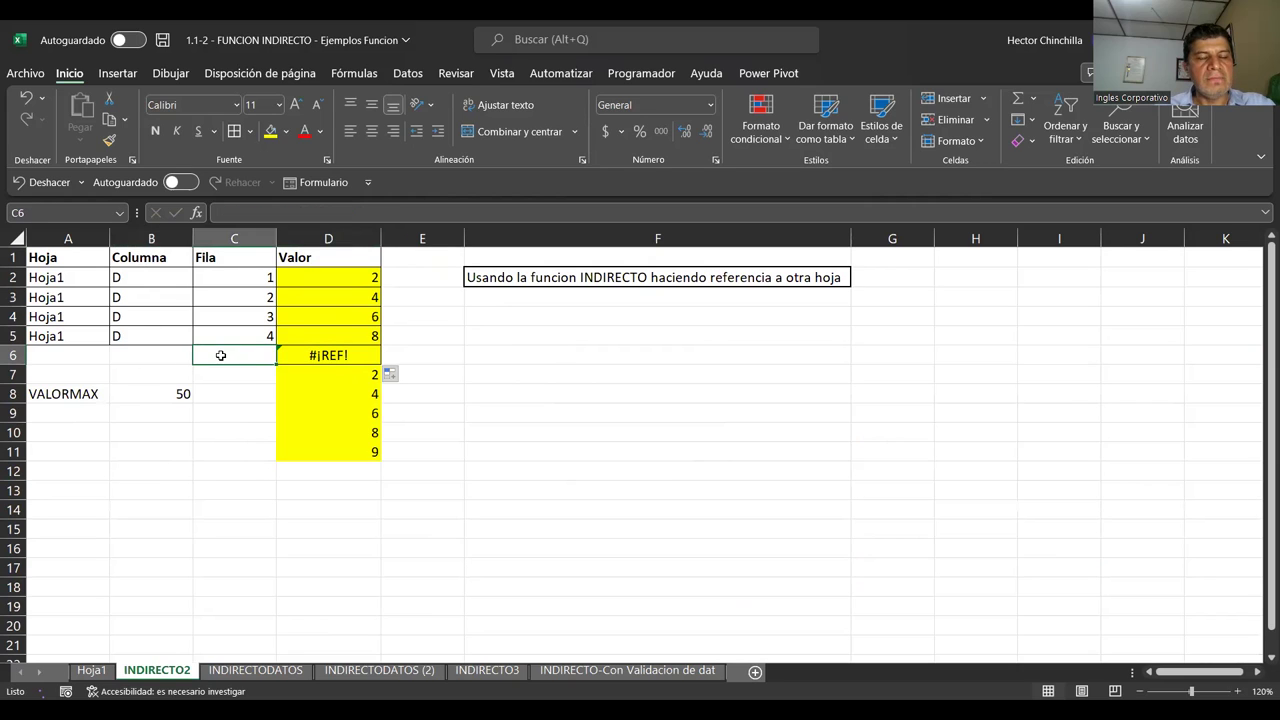
left_click(141, 359)
type("D")
key("Tab")
type("5")
key("Return")
key("Up")
key("Right")
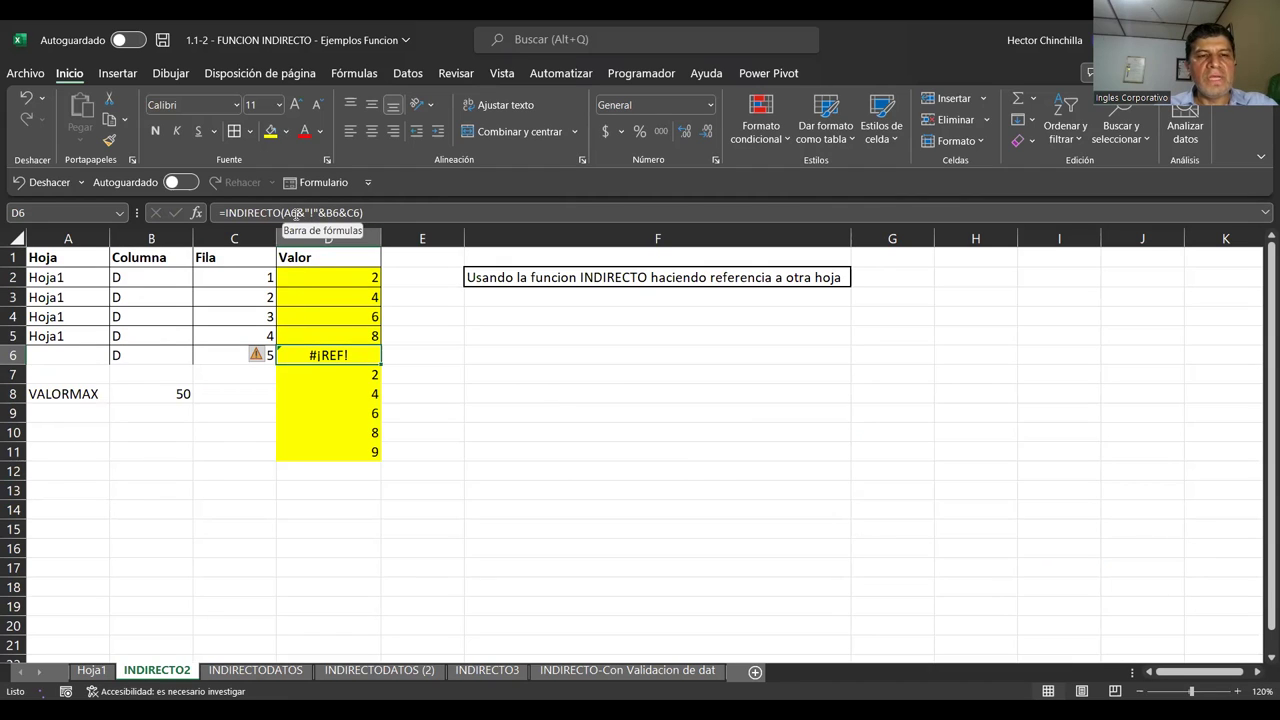
left_click(86, 359)
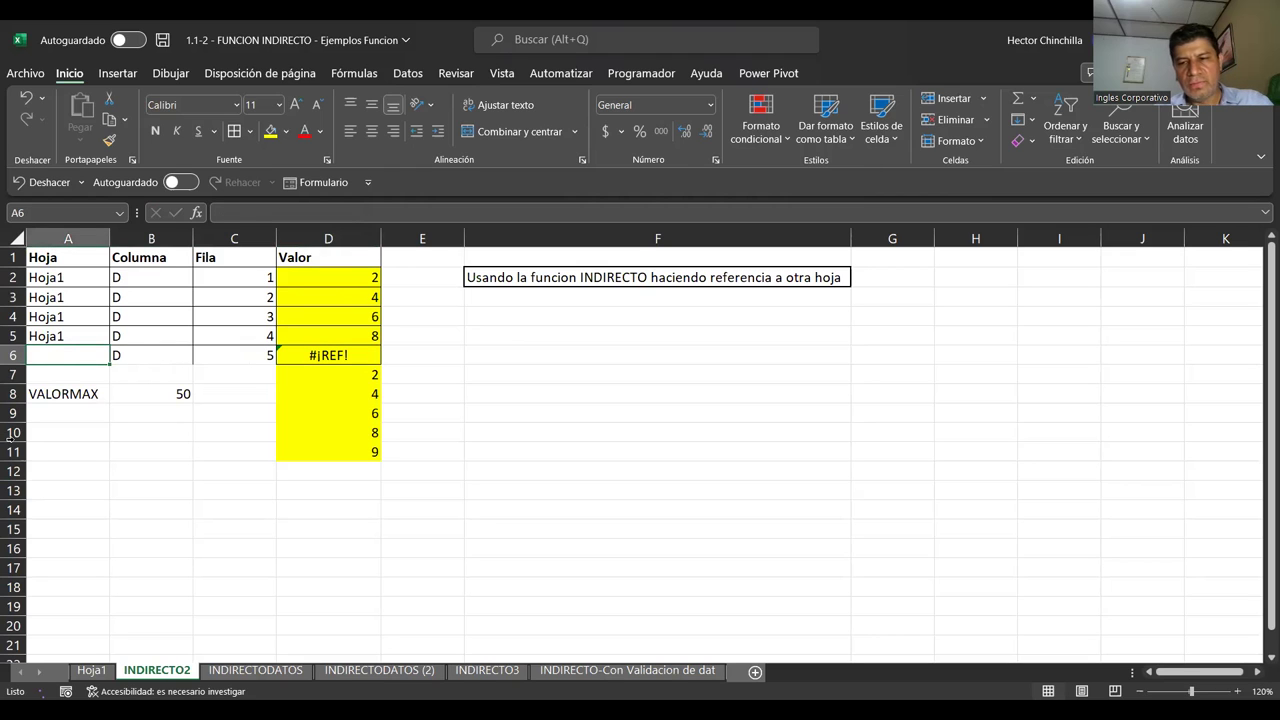
type("Hoja1")
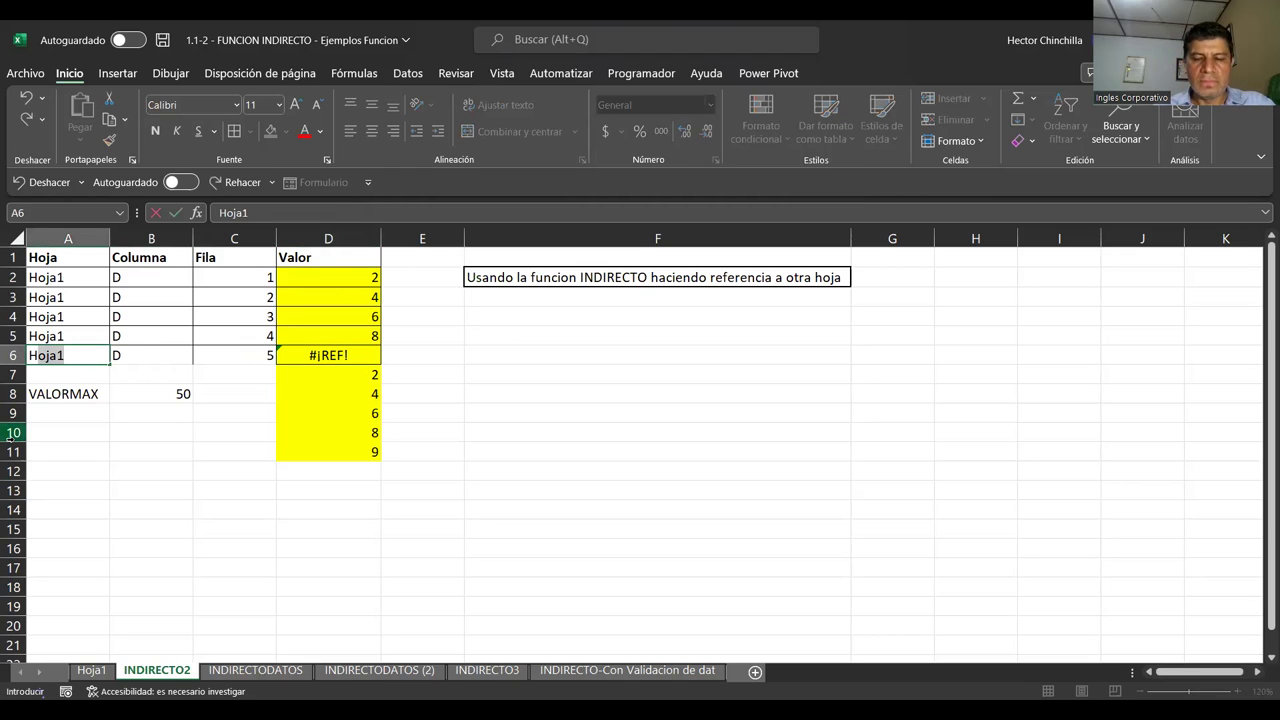
key("Return")
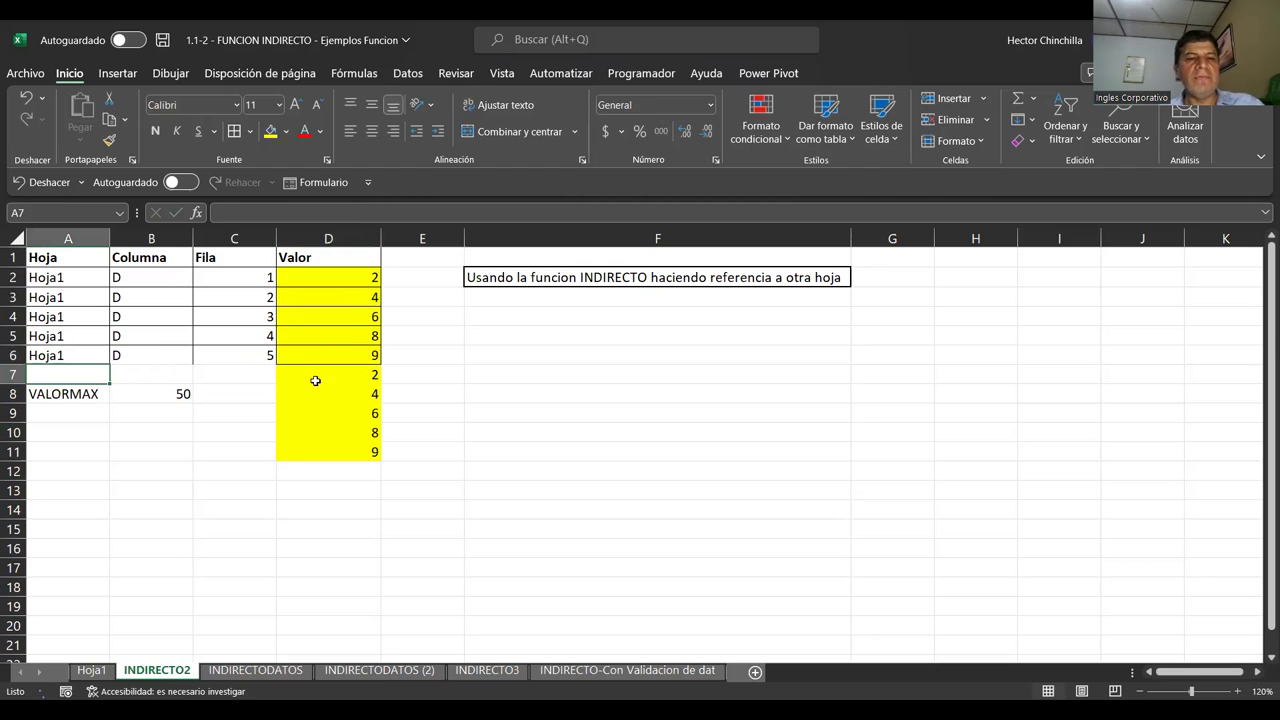
left_click(292, 378)
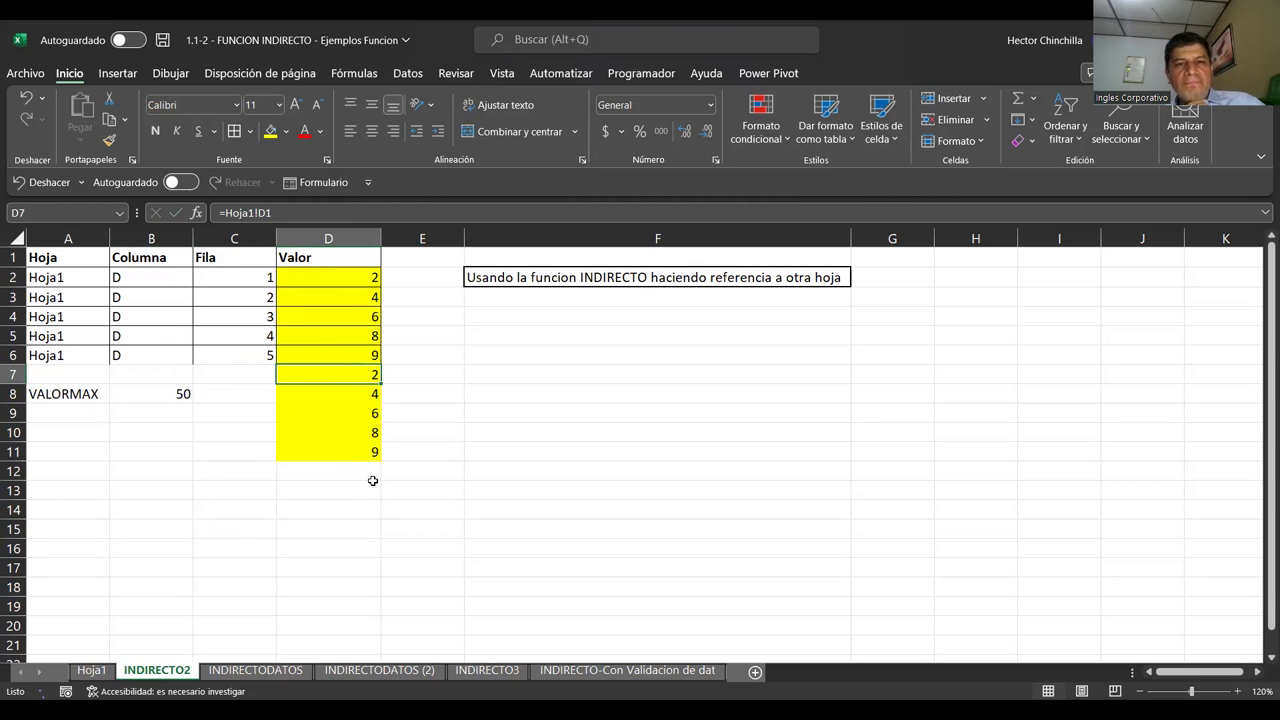
left_click(250, 670)
left_click(160, 670)
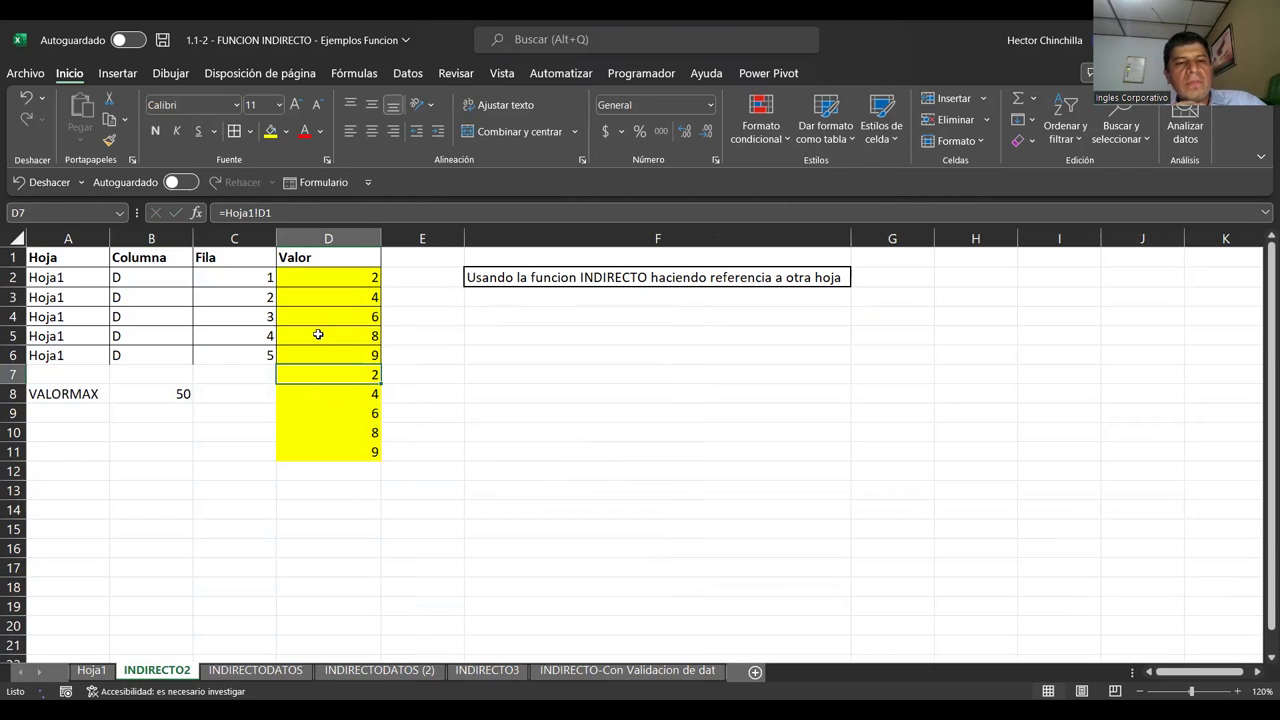
left_click(64, 373)
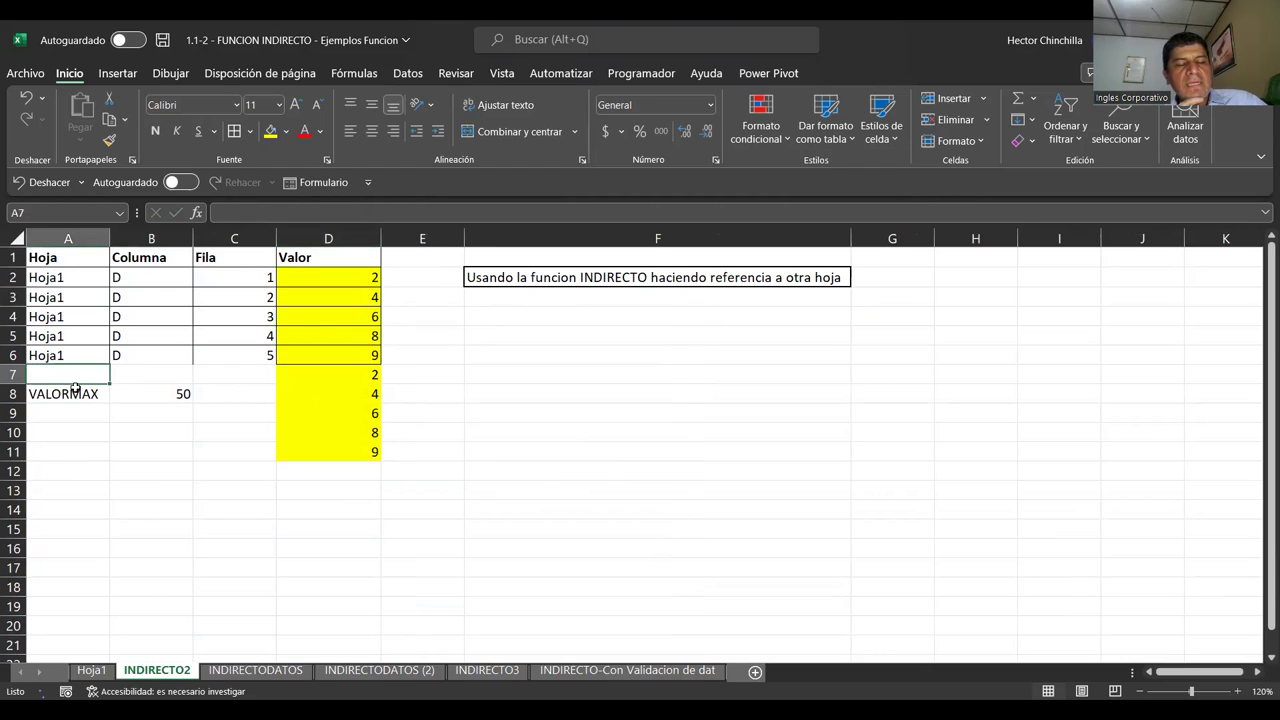
left_click(304, 377)
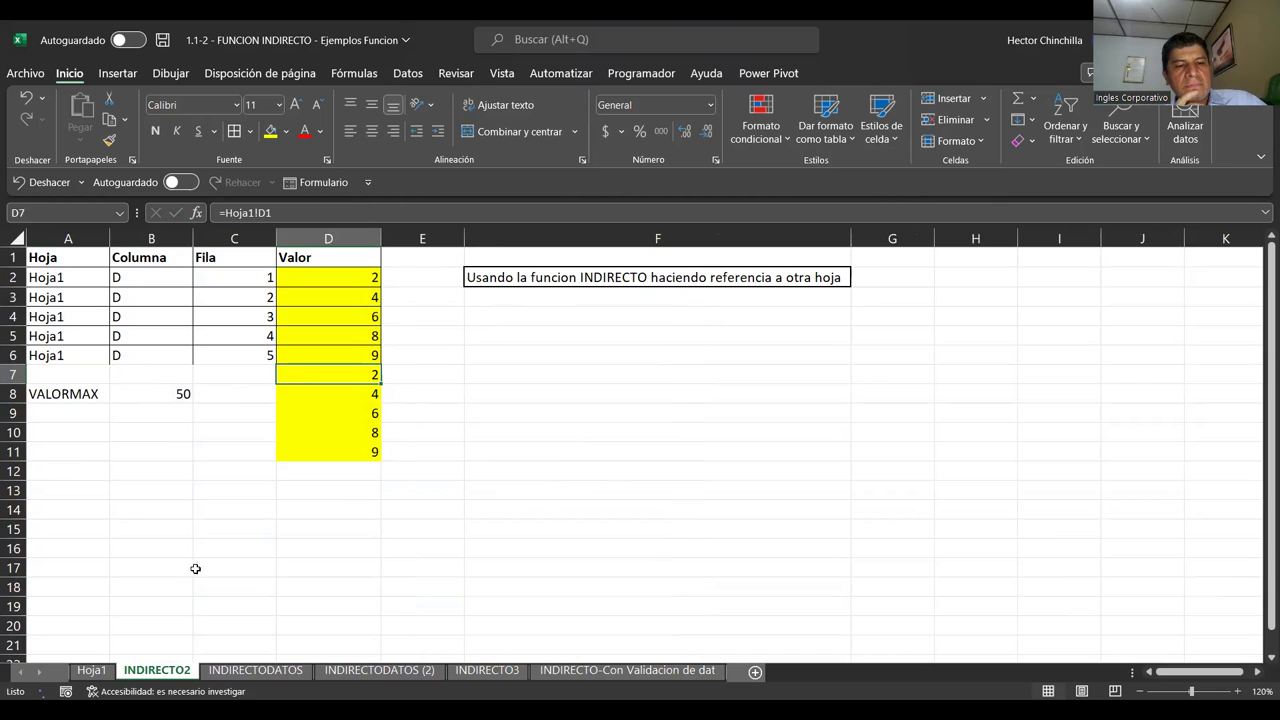
left_click(257, 671)
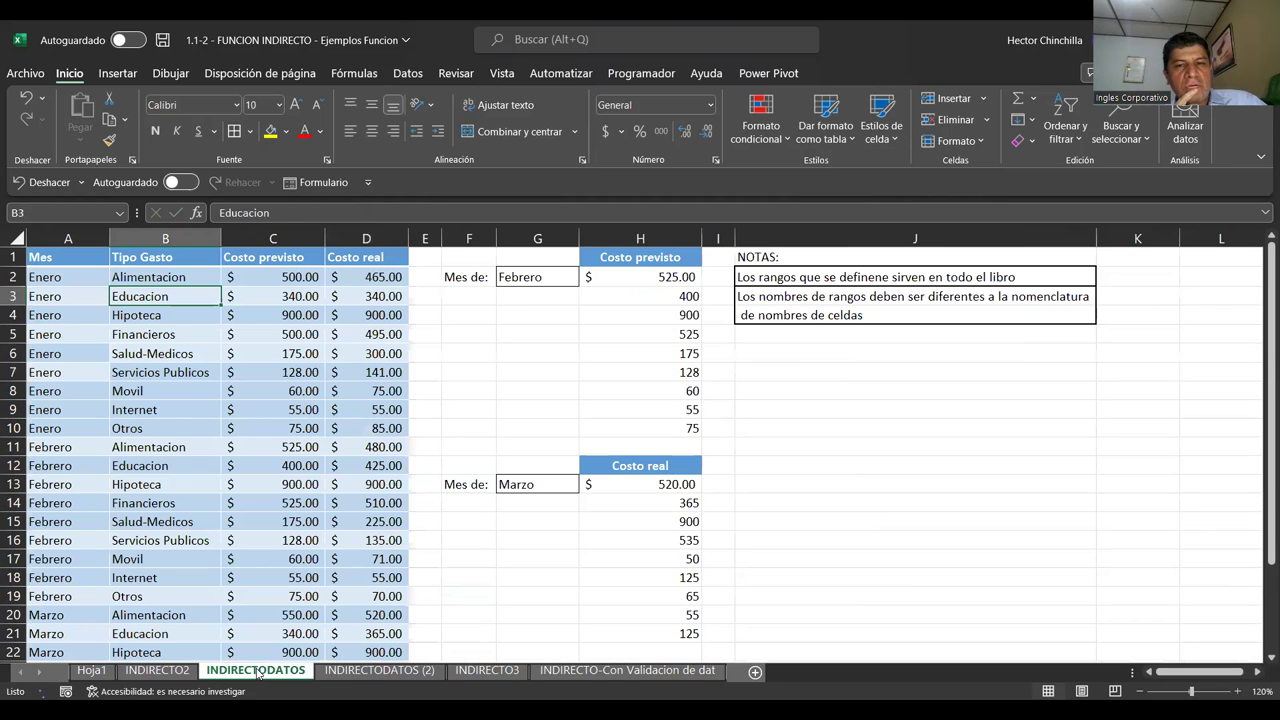
left_click(178, 671)
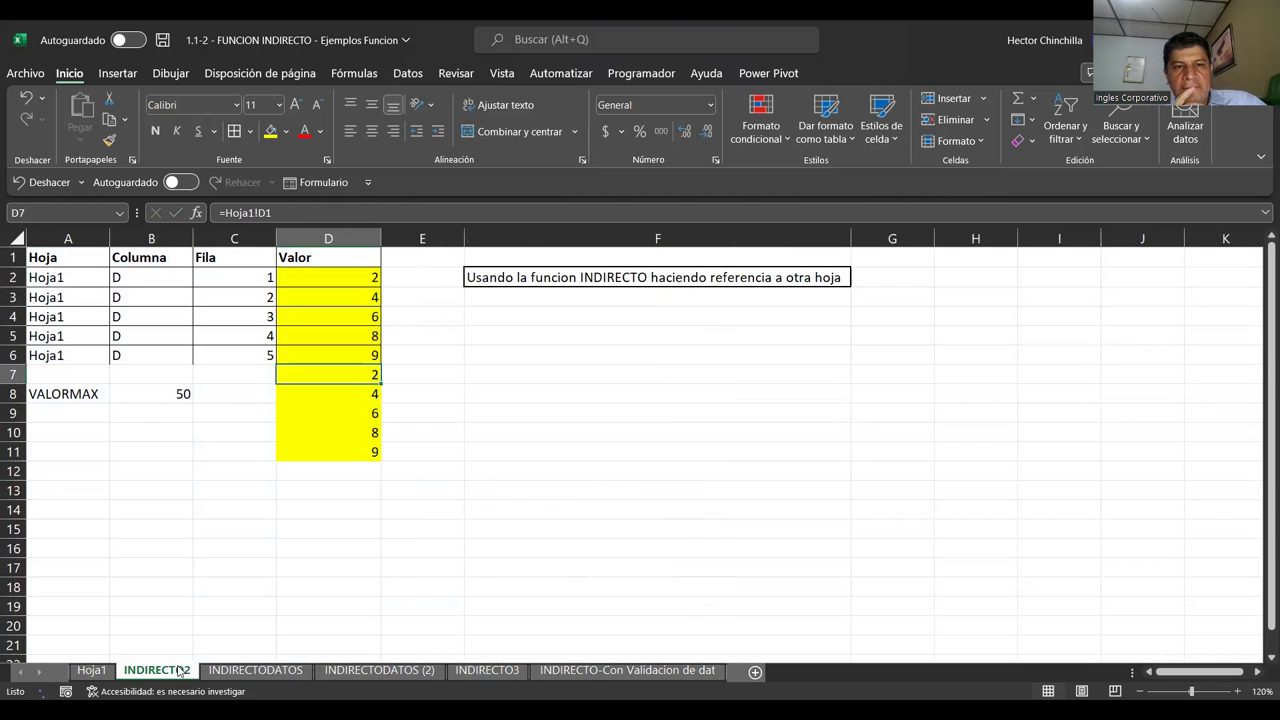
left_click(249, 376)
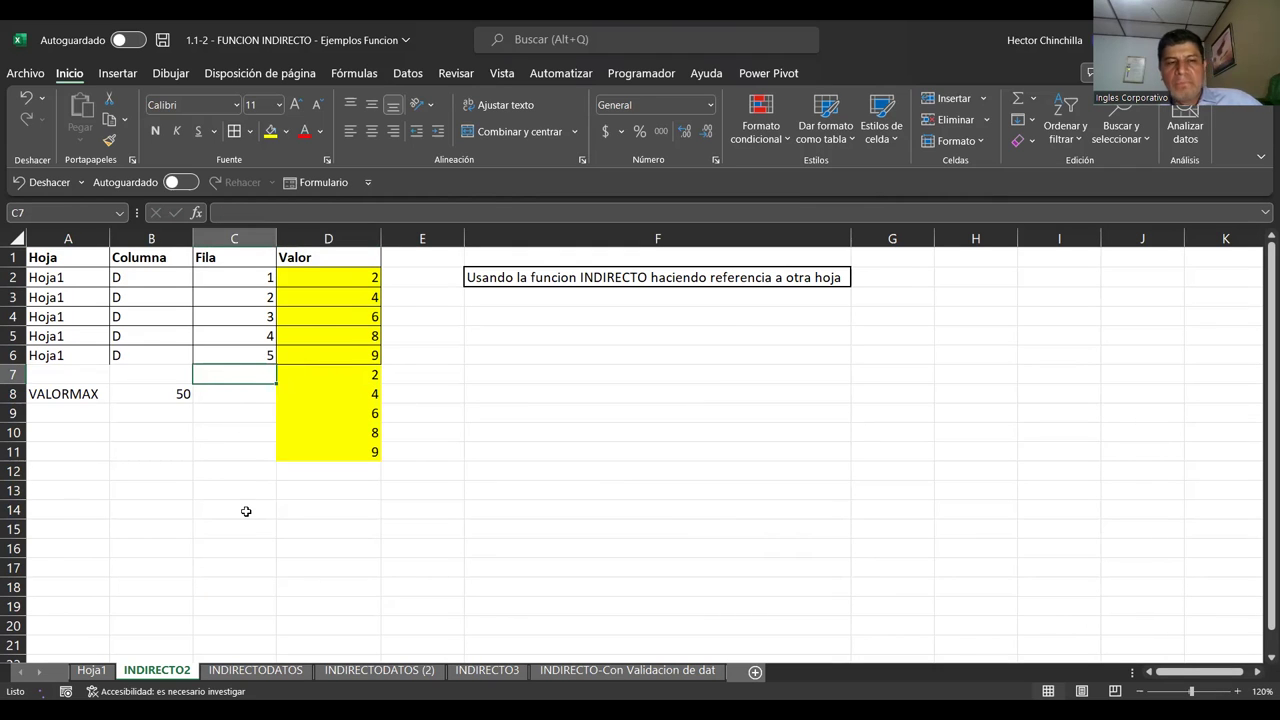
key("Left")
key("Left")
key("Down")
key("Down")
key("Down")
key("Up")
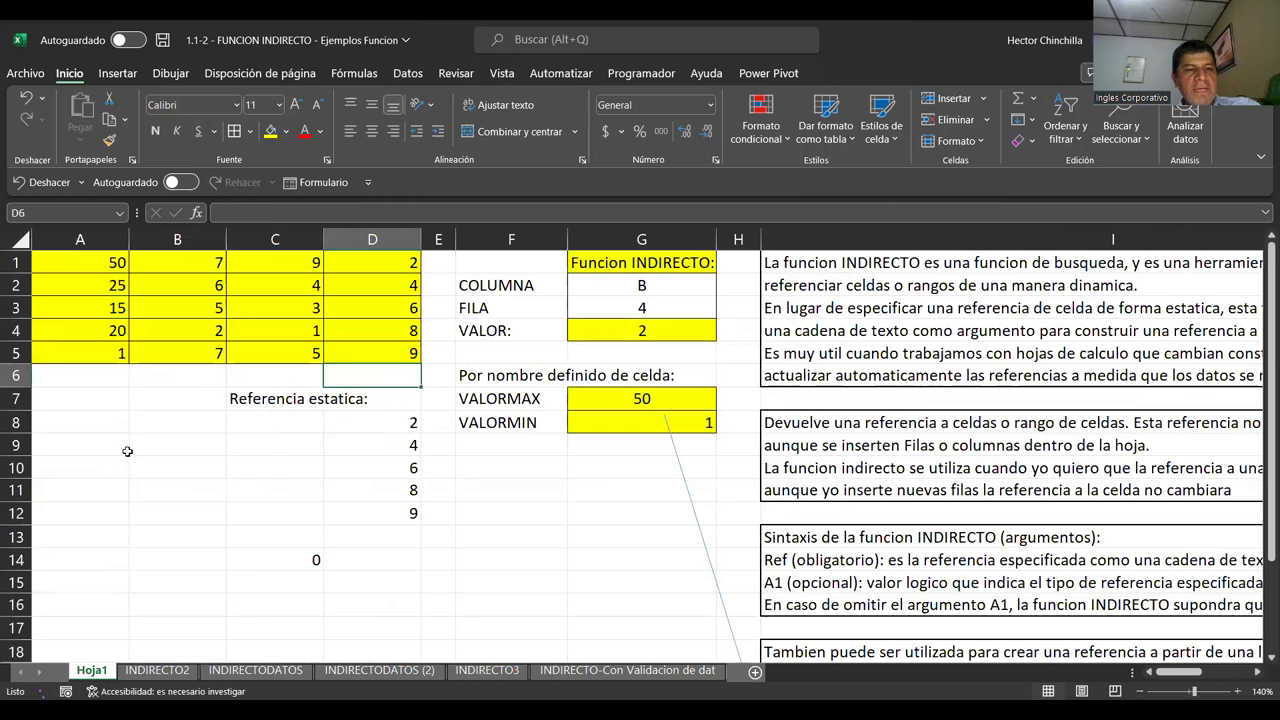
left_click(518, 421)
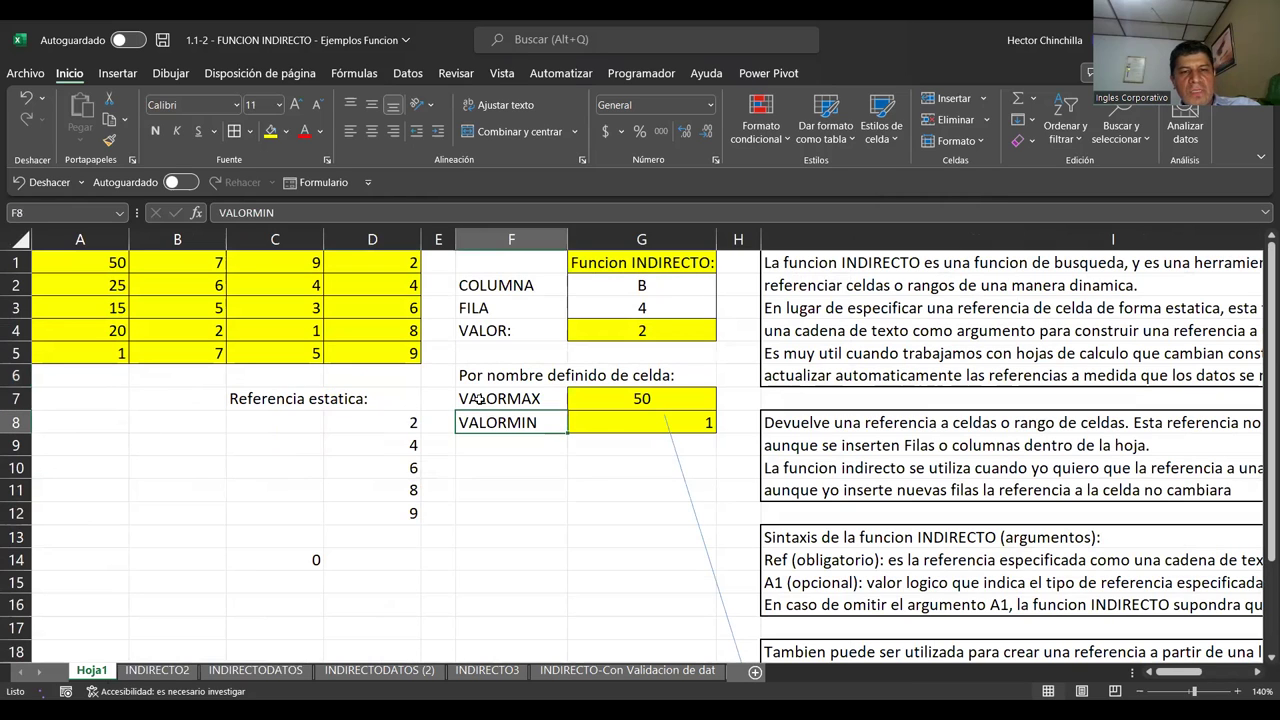
left_click(624, 418)
left_click(158, 670)
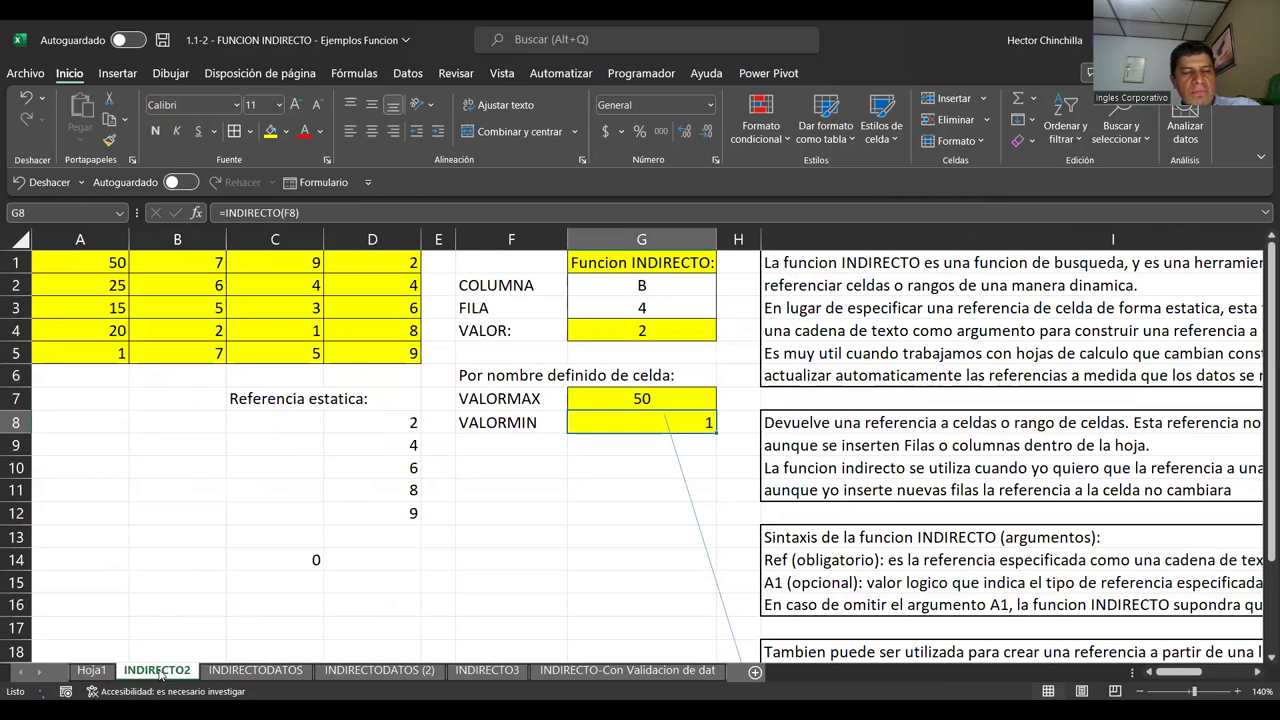
left_click(170, 412)
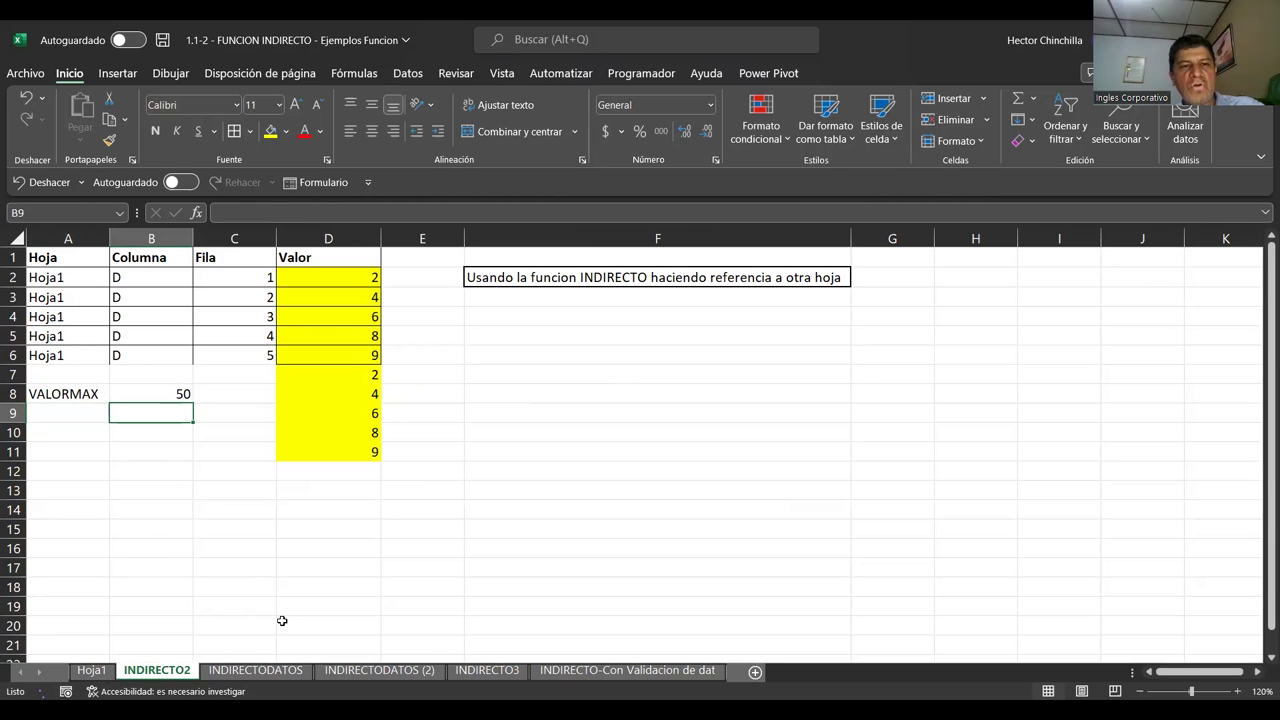
left_click(338, 283)
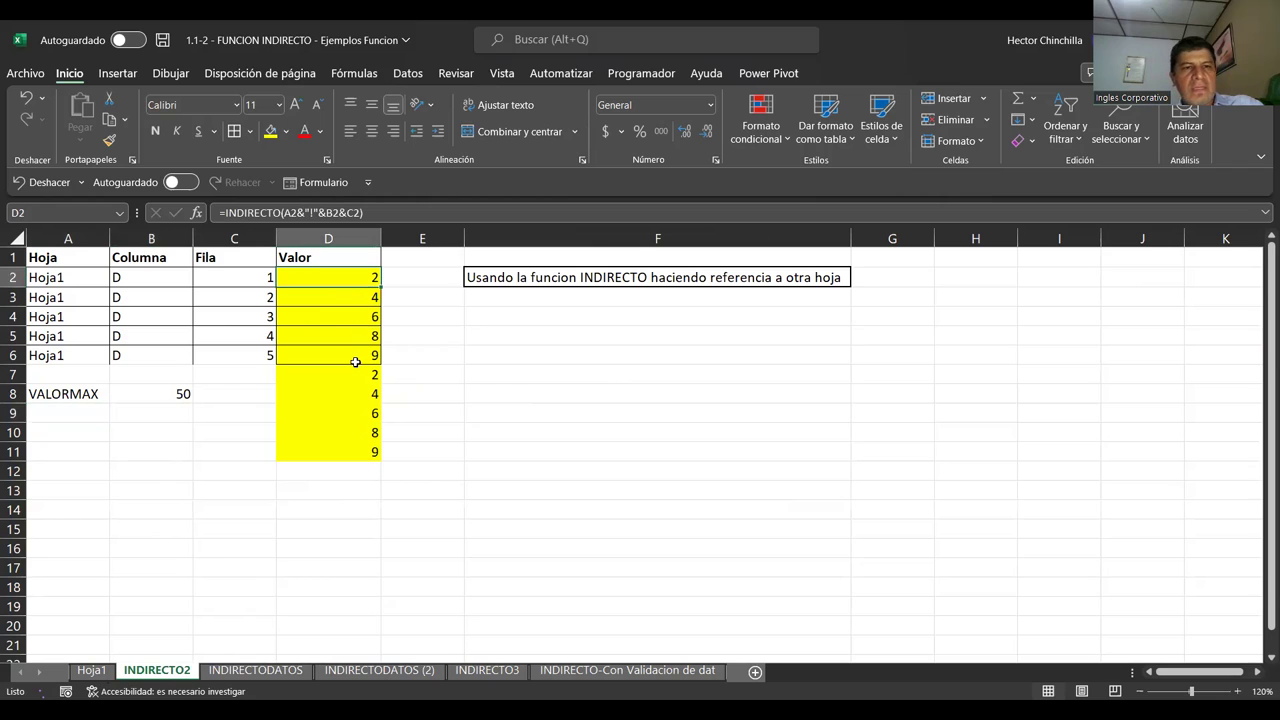
key("Down")
key("Down")
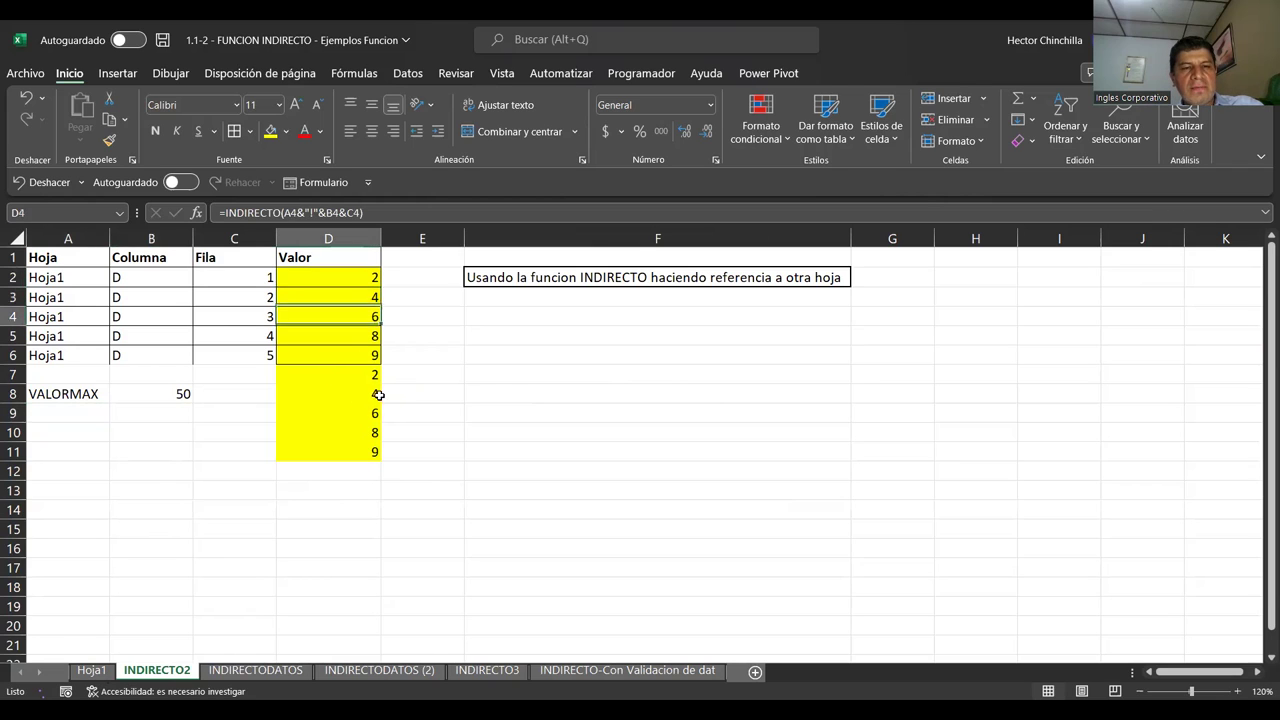
key("Left")
key("Left")
key("Down")
key("Down")
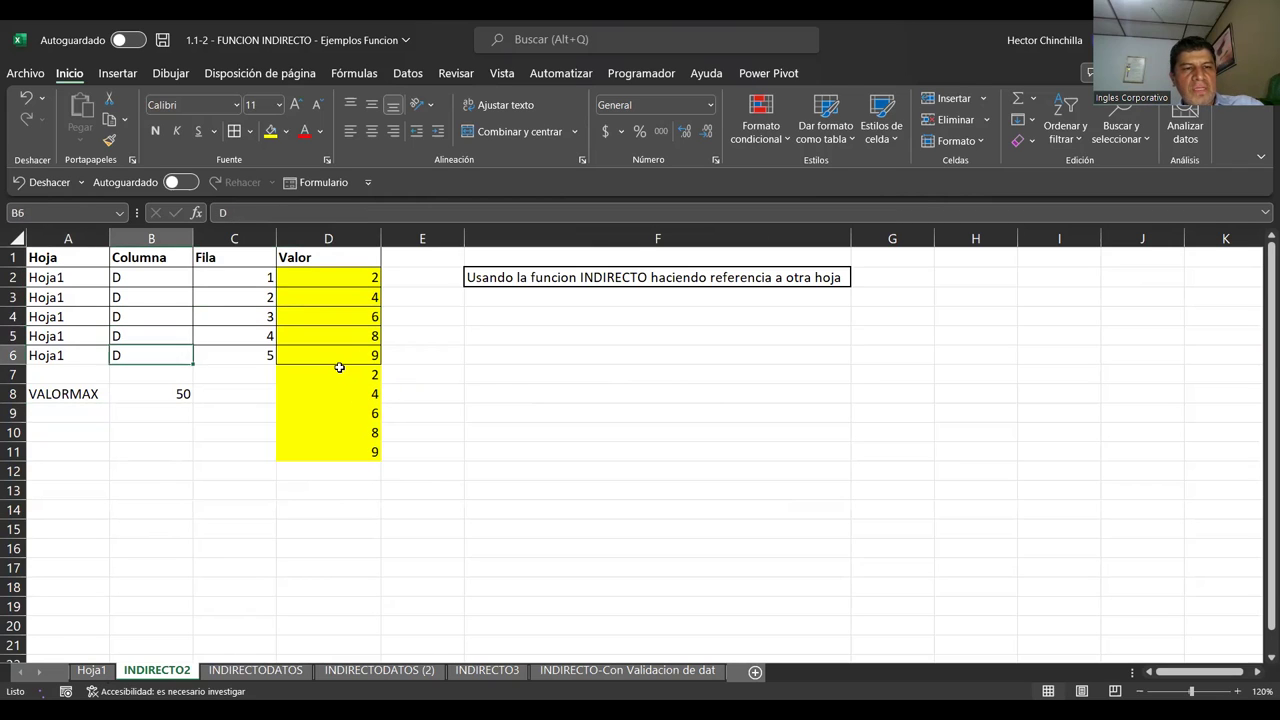
key("Down")
key("Down")
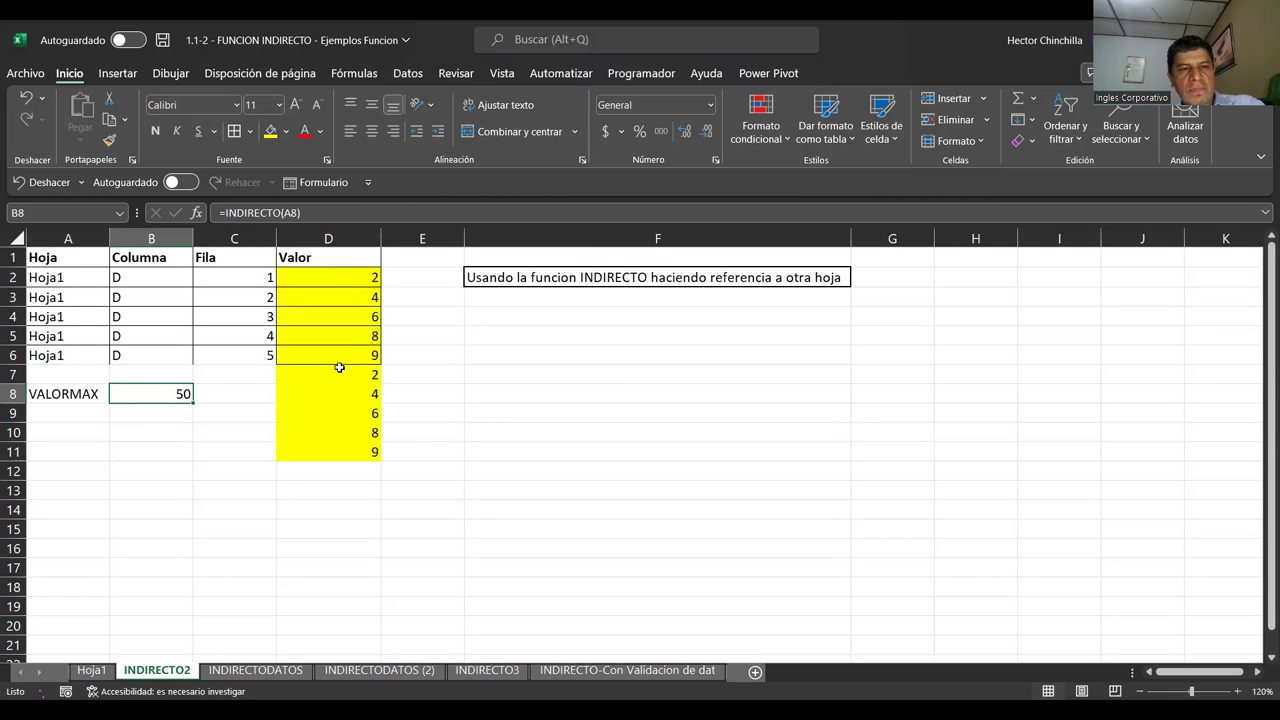
key("F2")
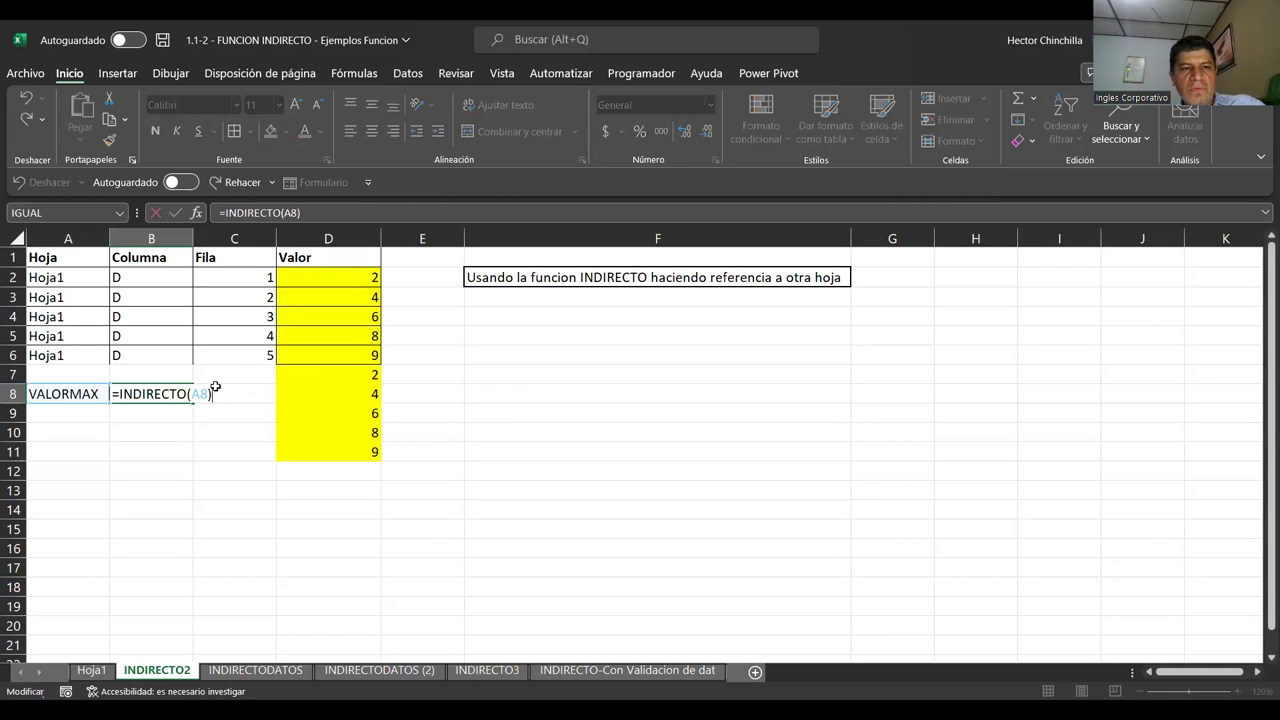
left_click(310, 213)
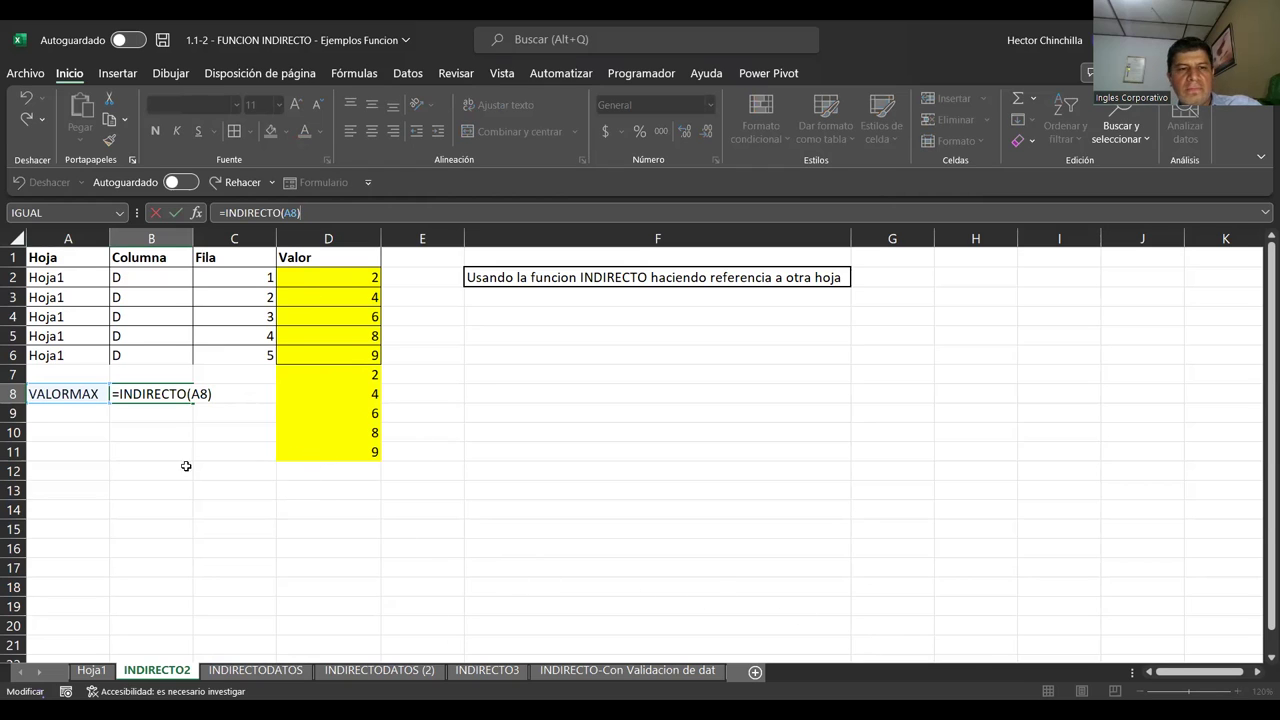
key("Return")
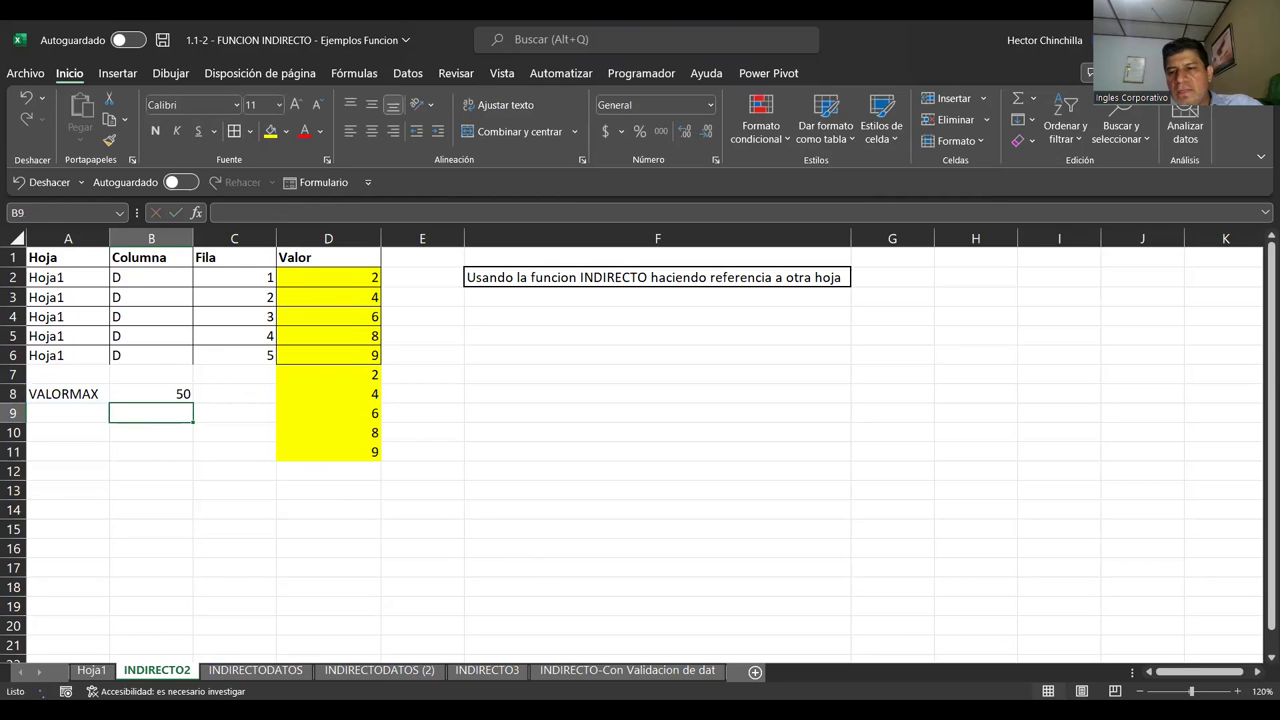
left_click(1238, 691)
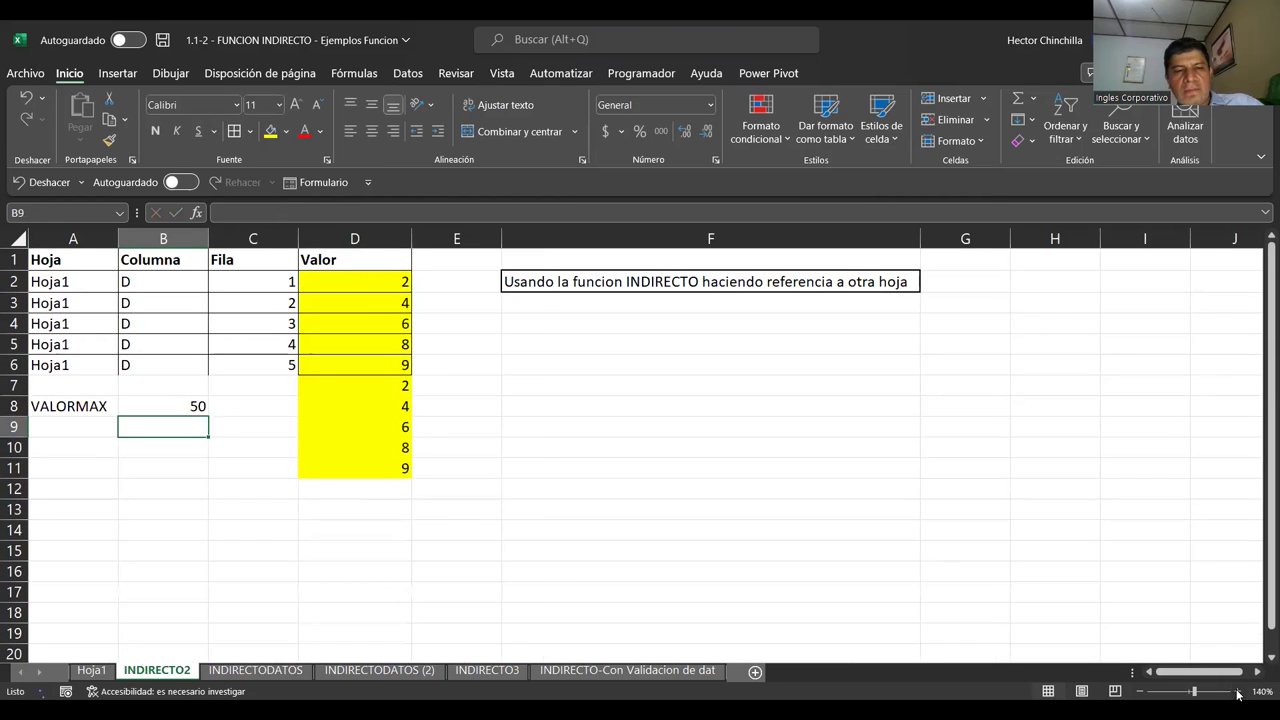
left_click(1238, 691)
key("Down")
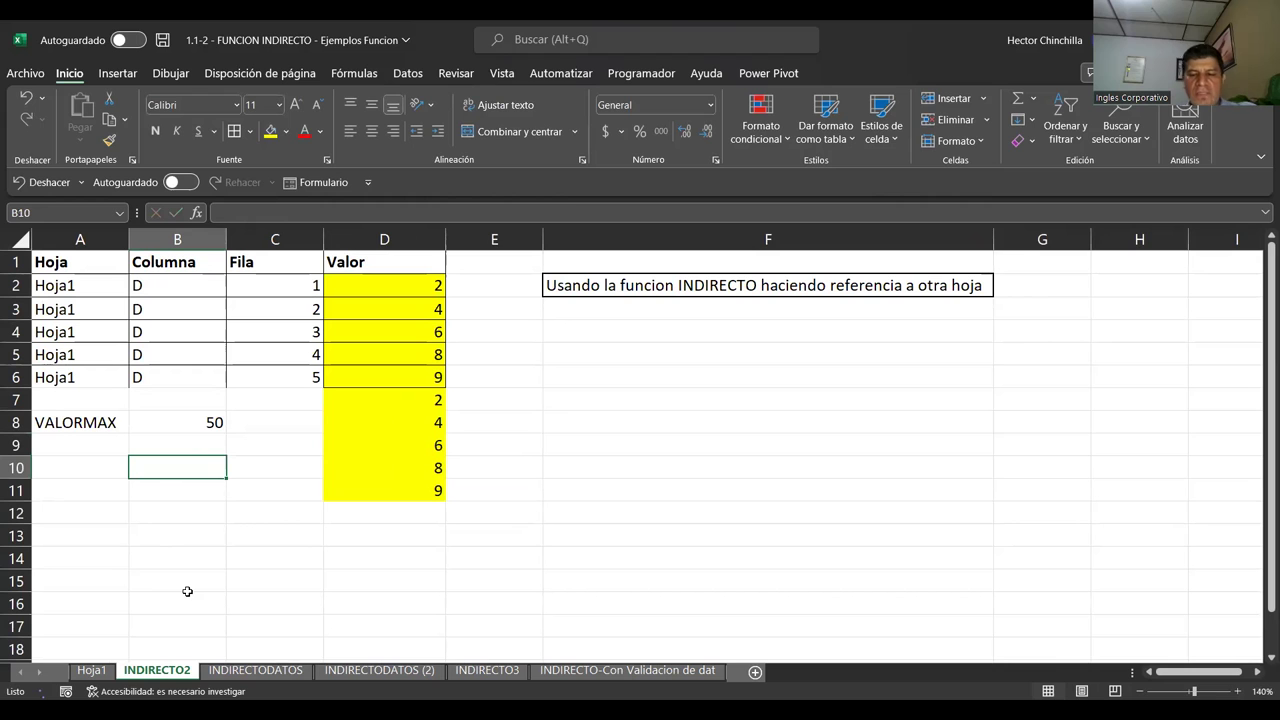
key("Up")
key("Up")
key("Up")
key("Down")
key("Down")
key("Up")
key("Down")
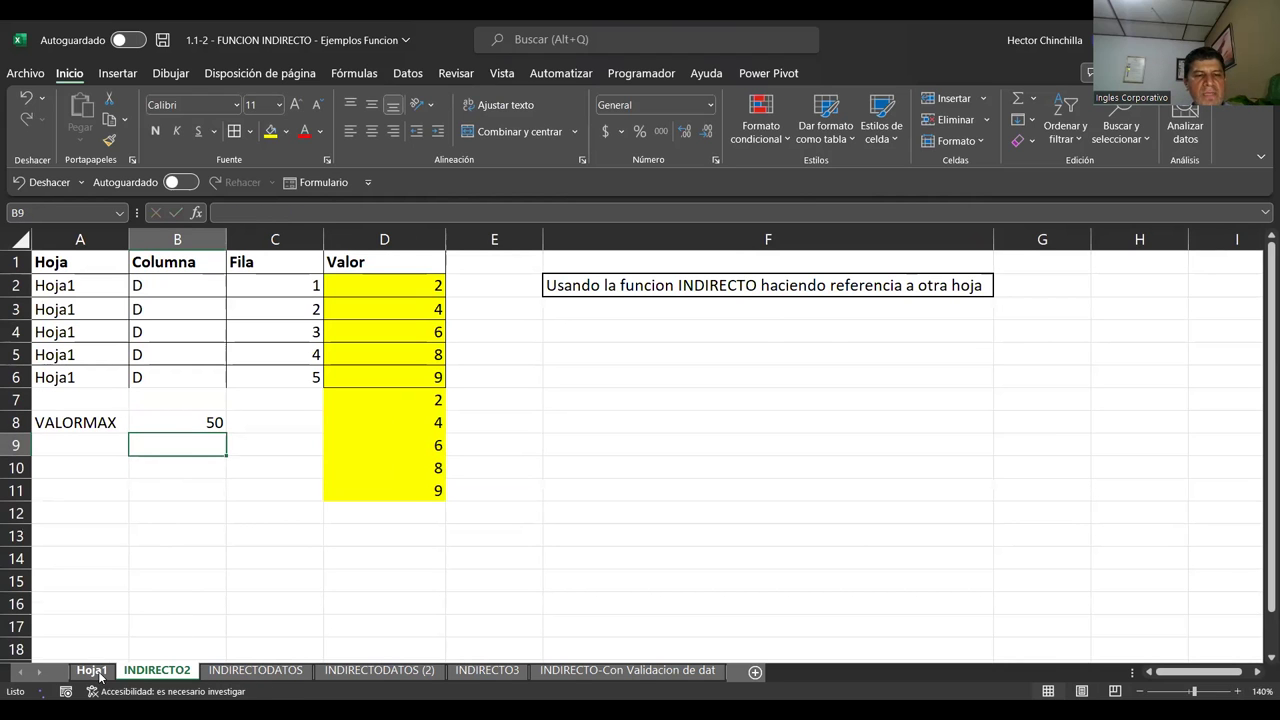
left_click(95, 669)
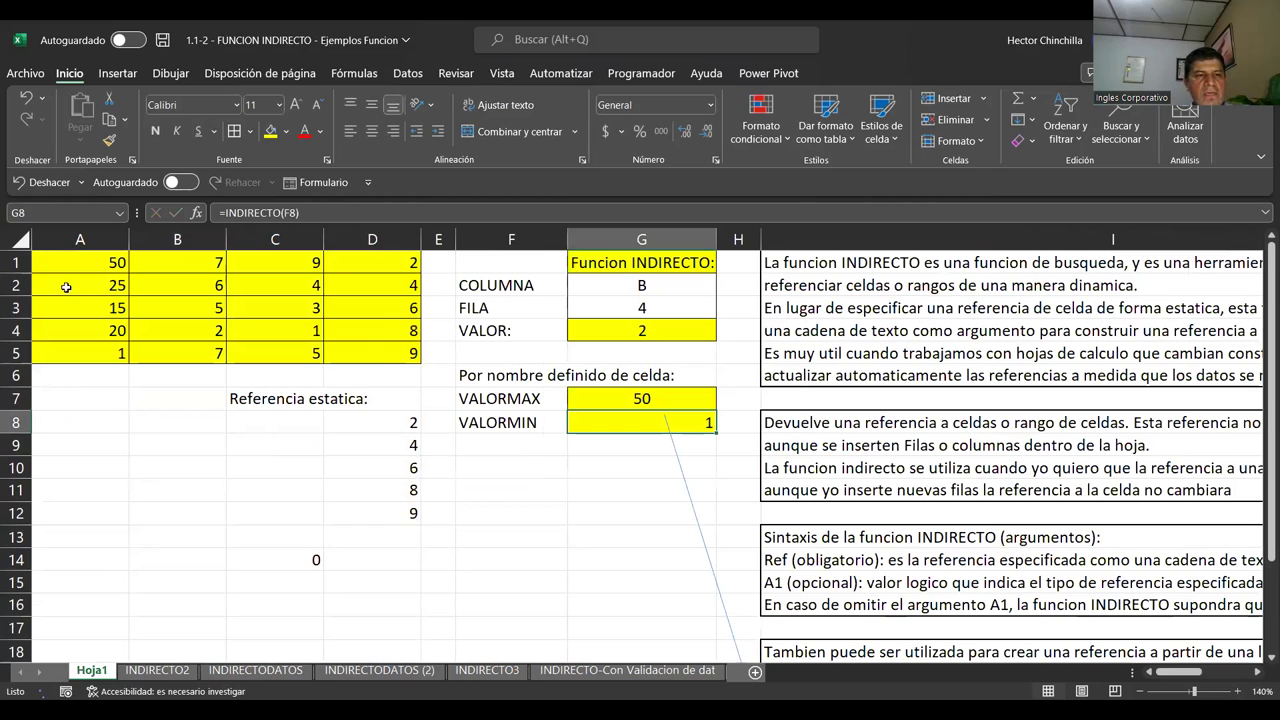
left_click(88, 356)
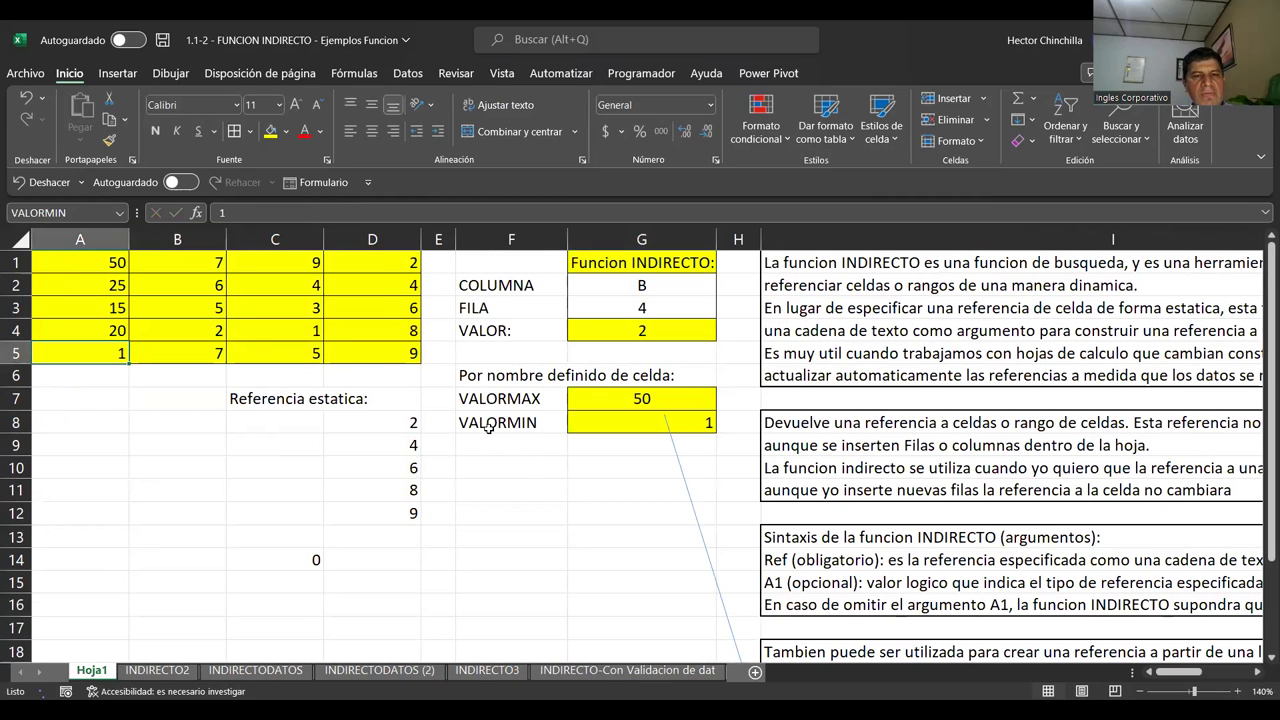
left_click(156, 672)
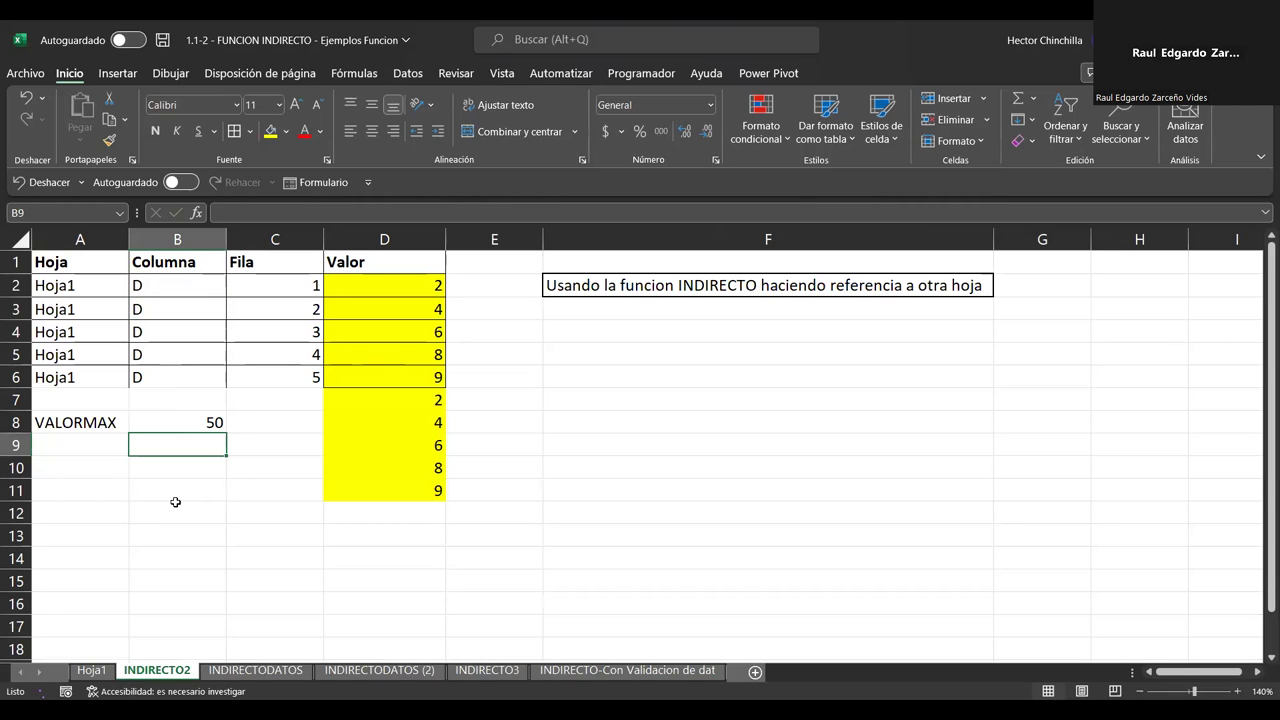
key("Left")
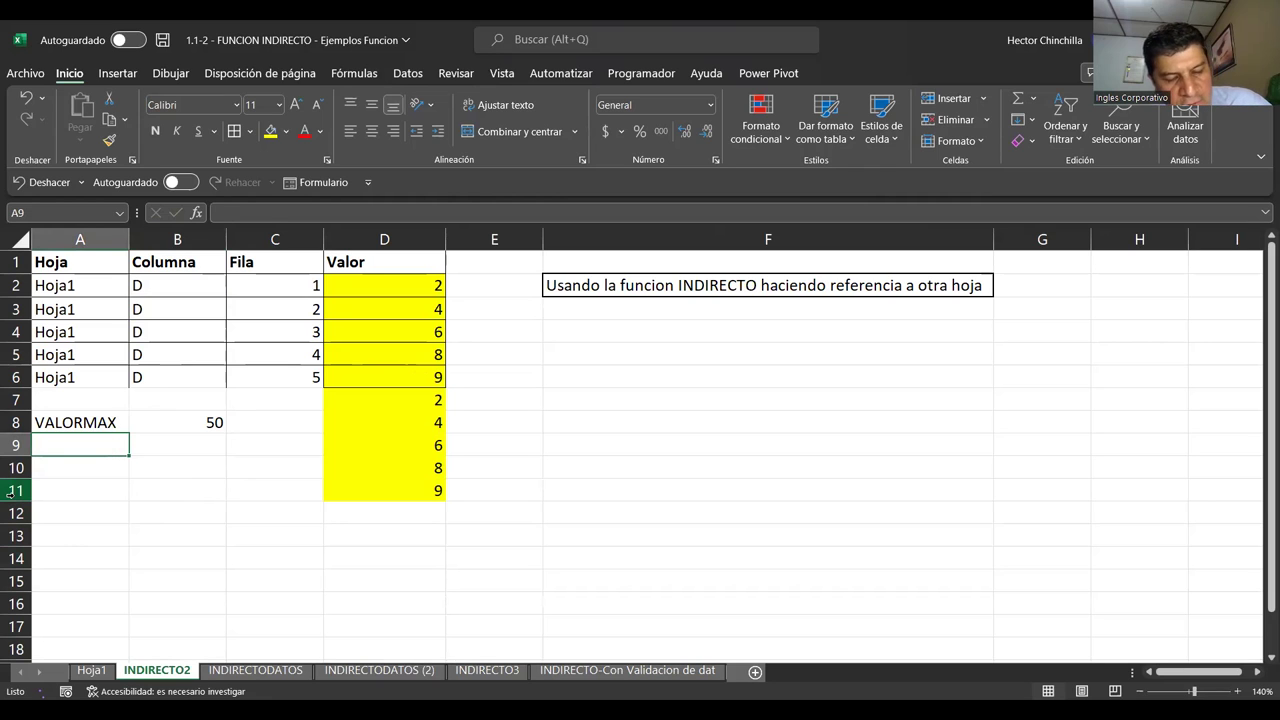
Type the label VALORMIN in cell A9
type("VALORMIN")
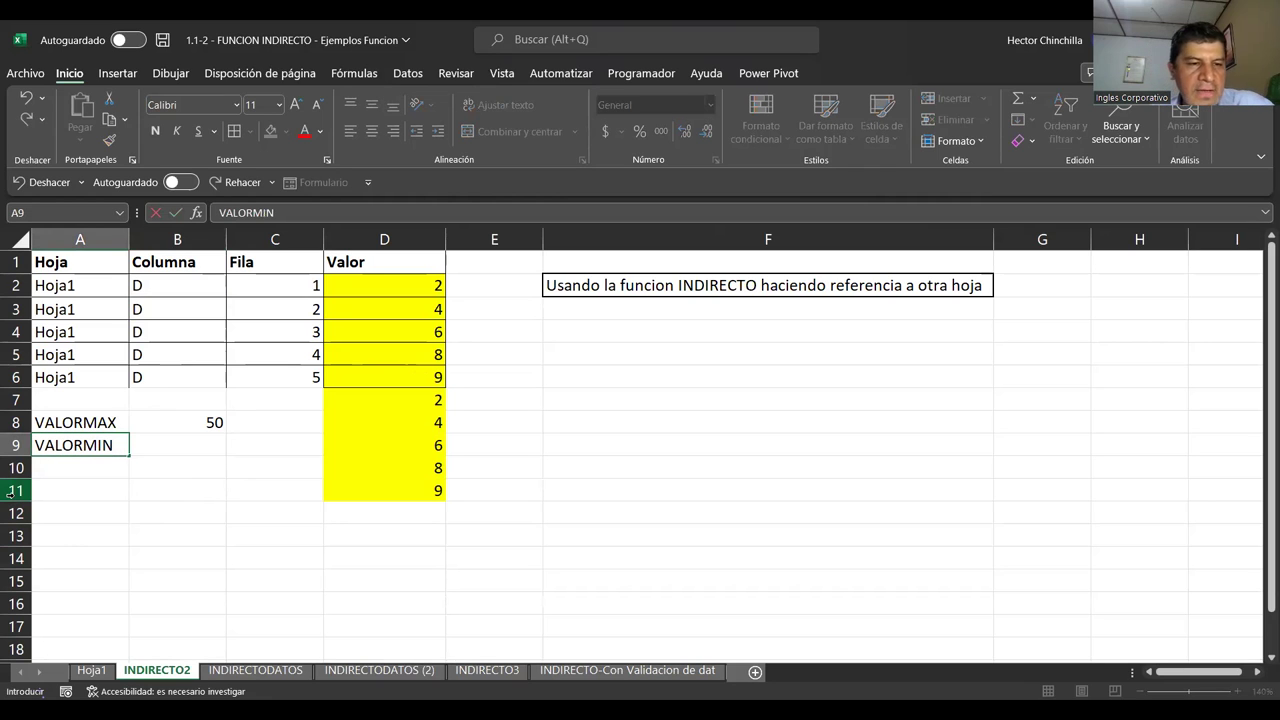
key("Return")
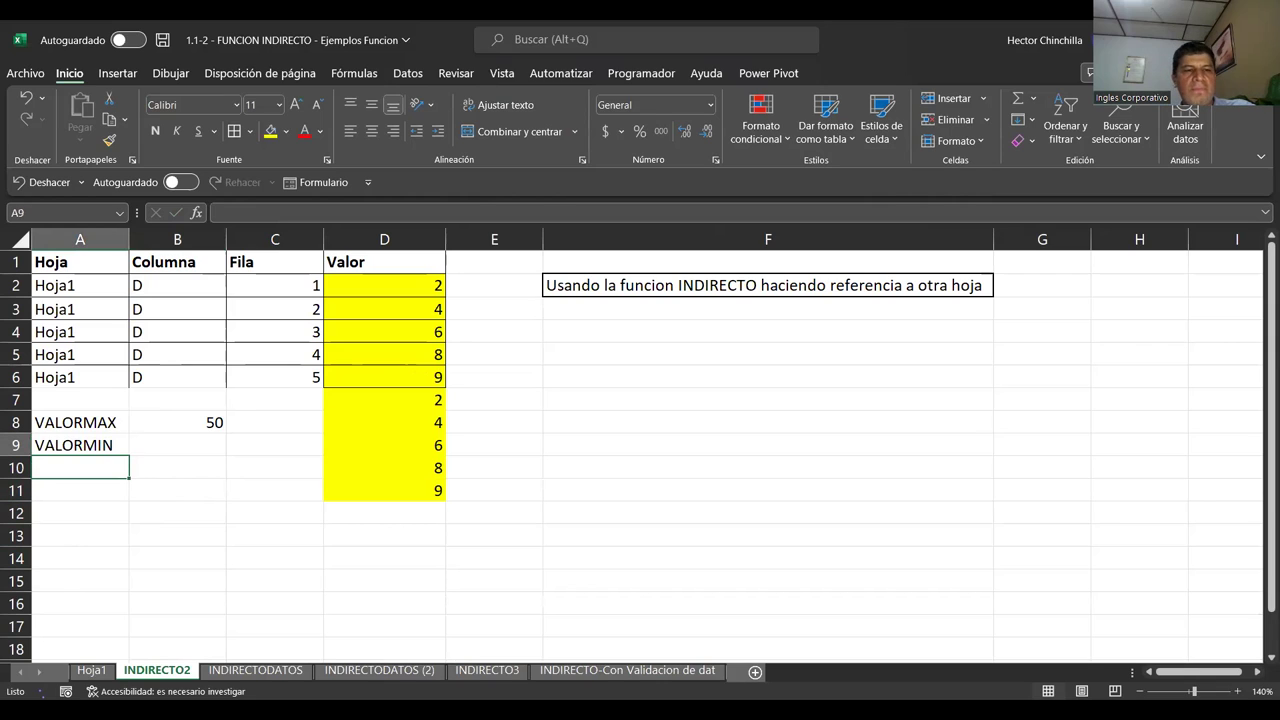
key("Up")
key("Right")
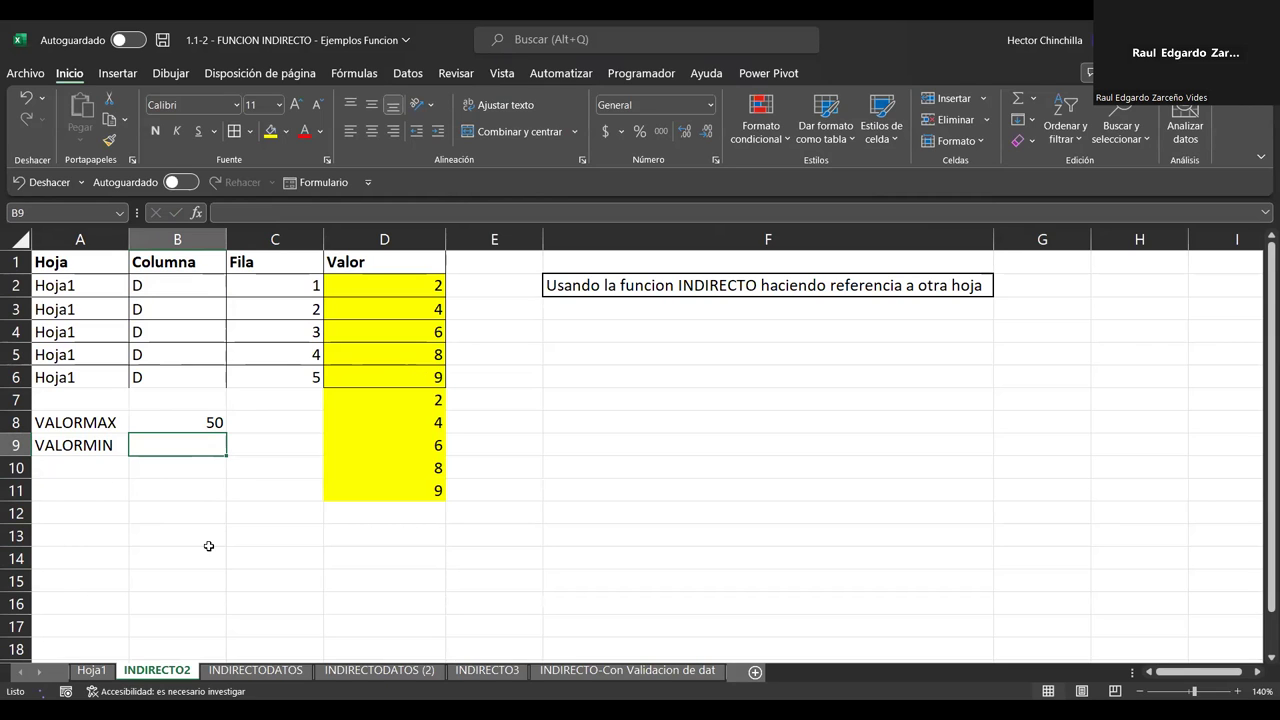
Enter =INDIRECTO(A9) in B9, which returns 1
type("=")
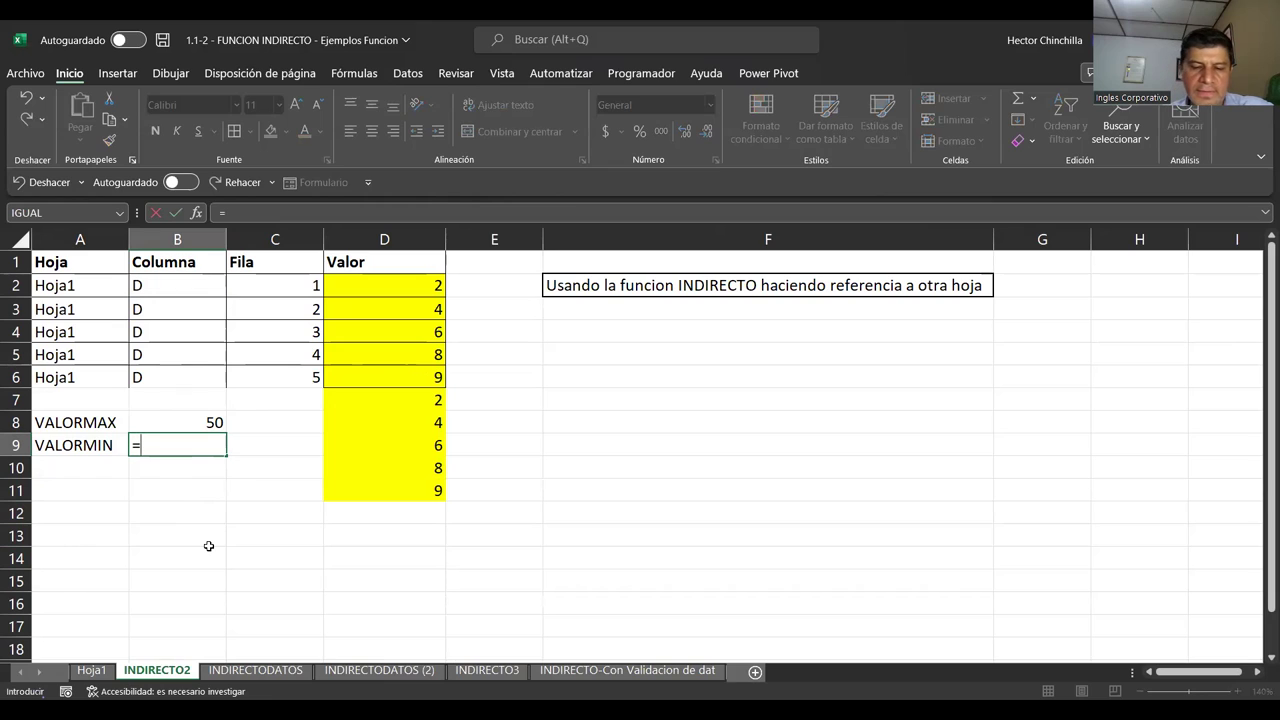
type("indir")
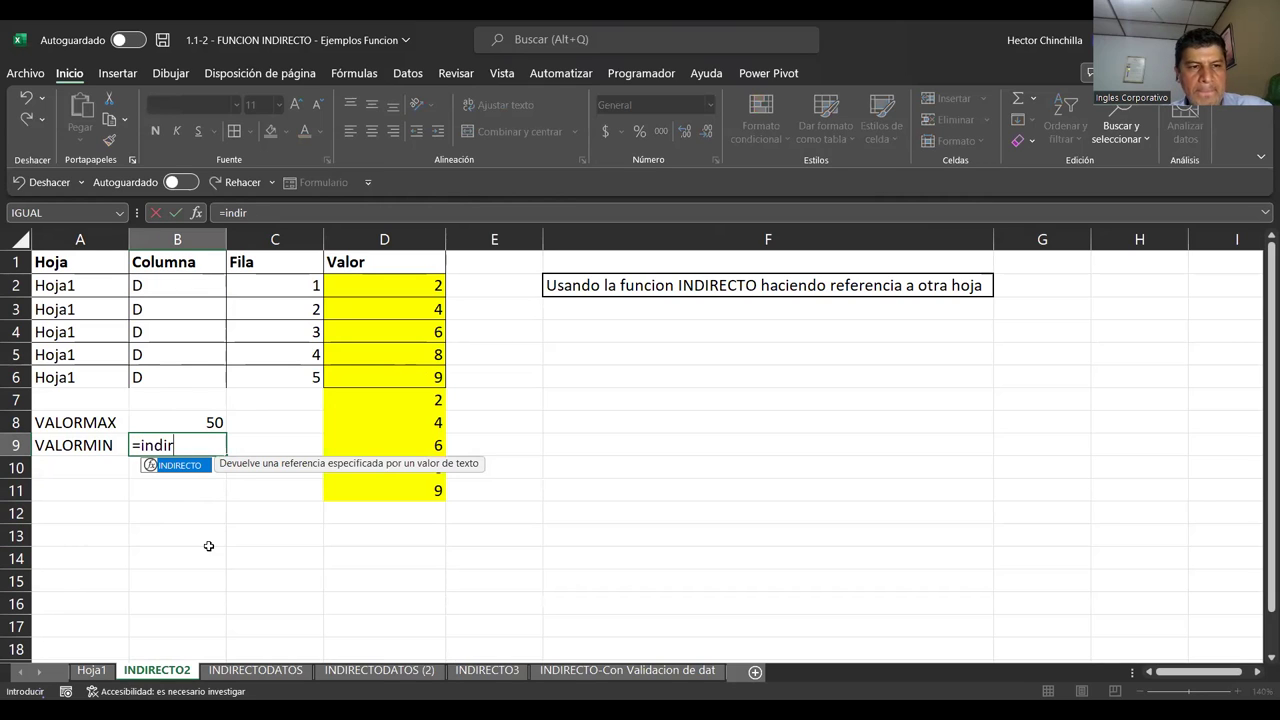
key("Tab")
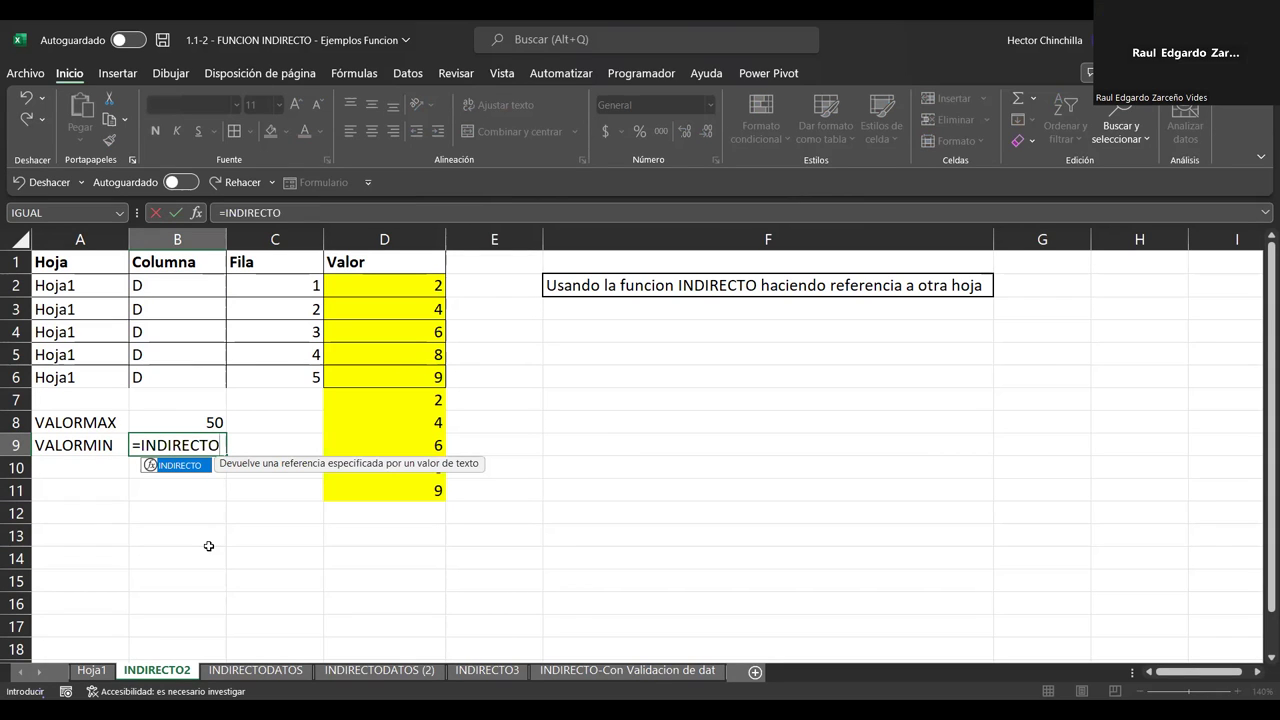
type("(")
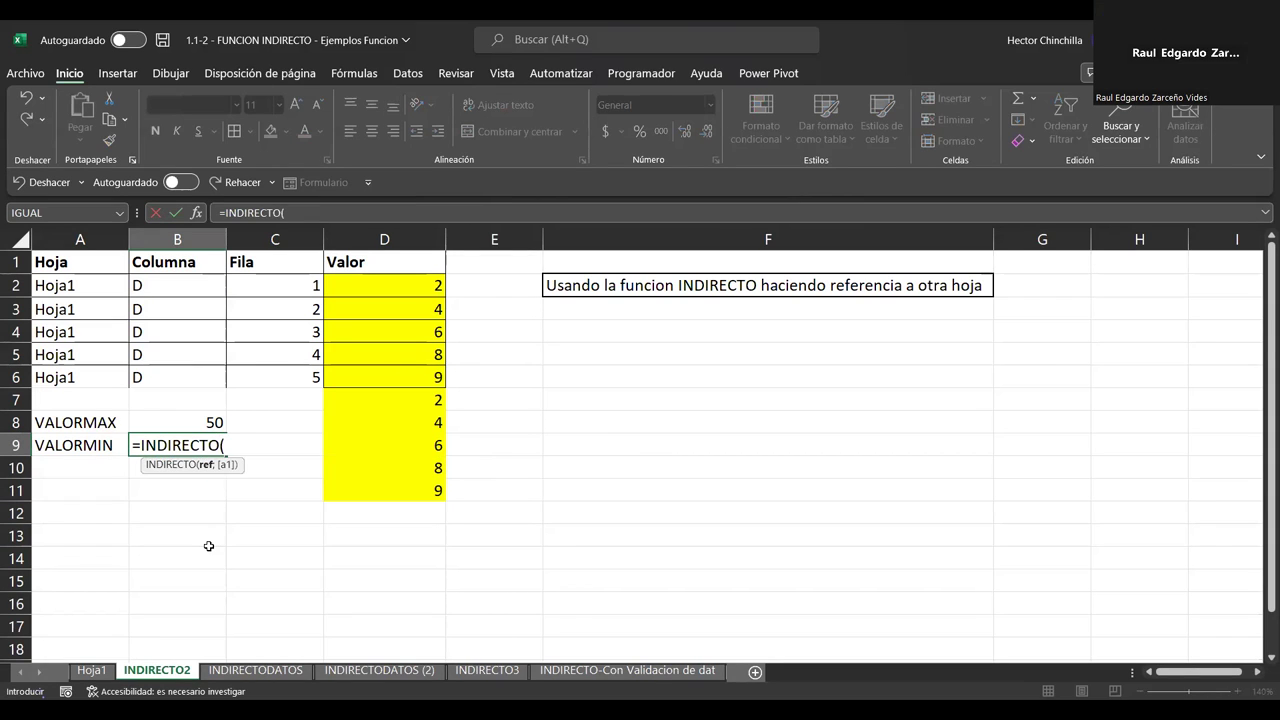
left_click(112, 449)
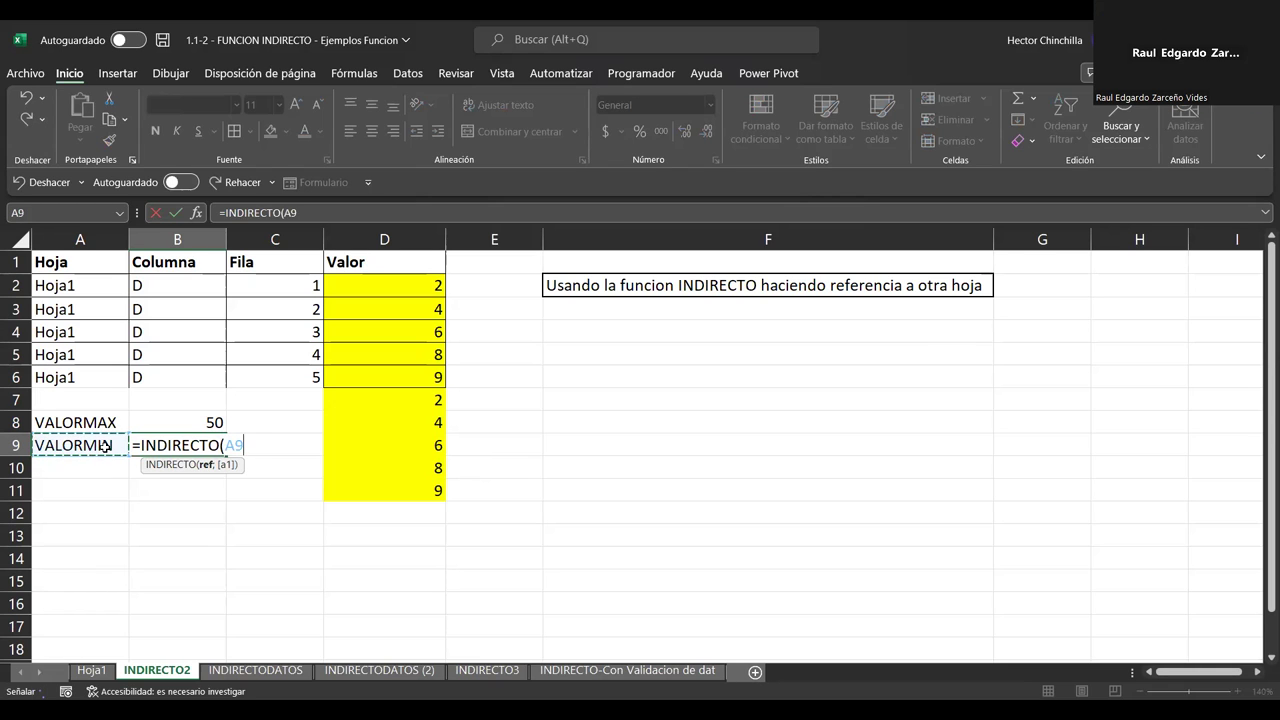
type(")")
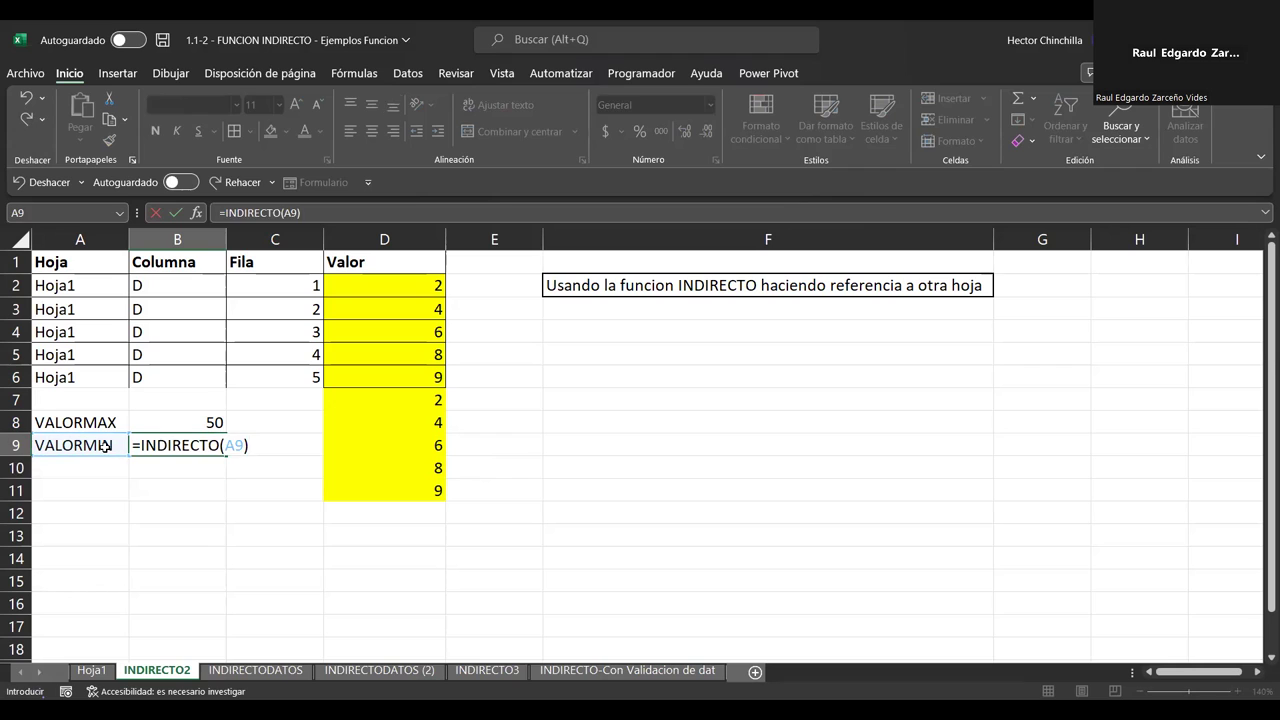
key("Return")
key("Up")
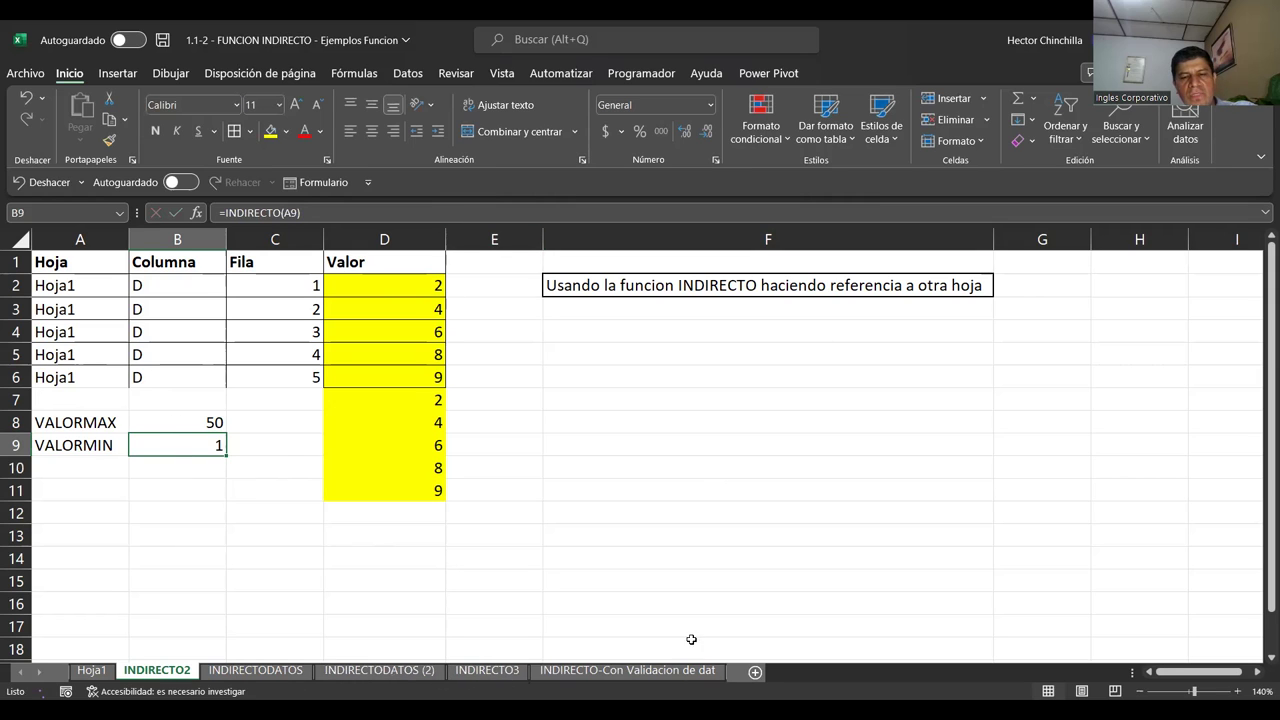
Review the VALORMIN INDIRECTO formula in B9, checking the VALORMAX value in B8 and the A9 name
left_click(122, 489)
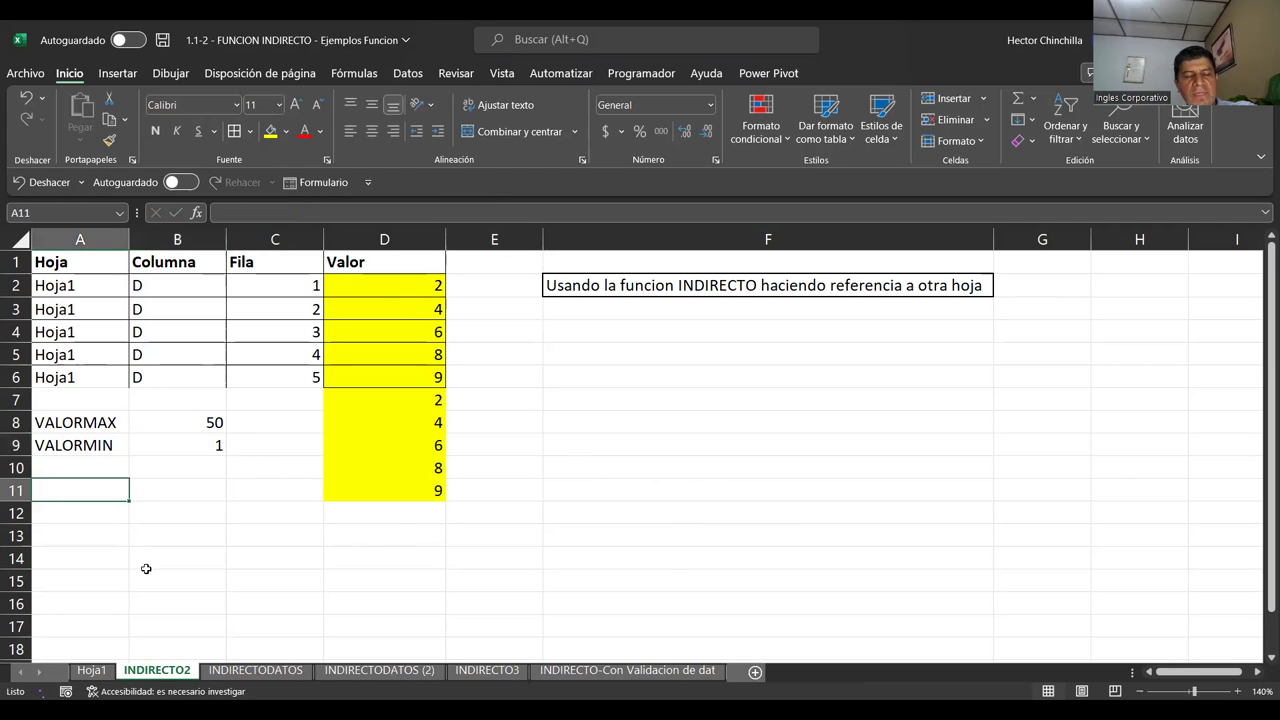
left_click(156, 450)
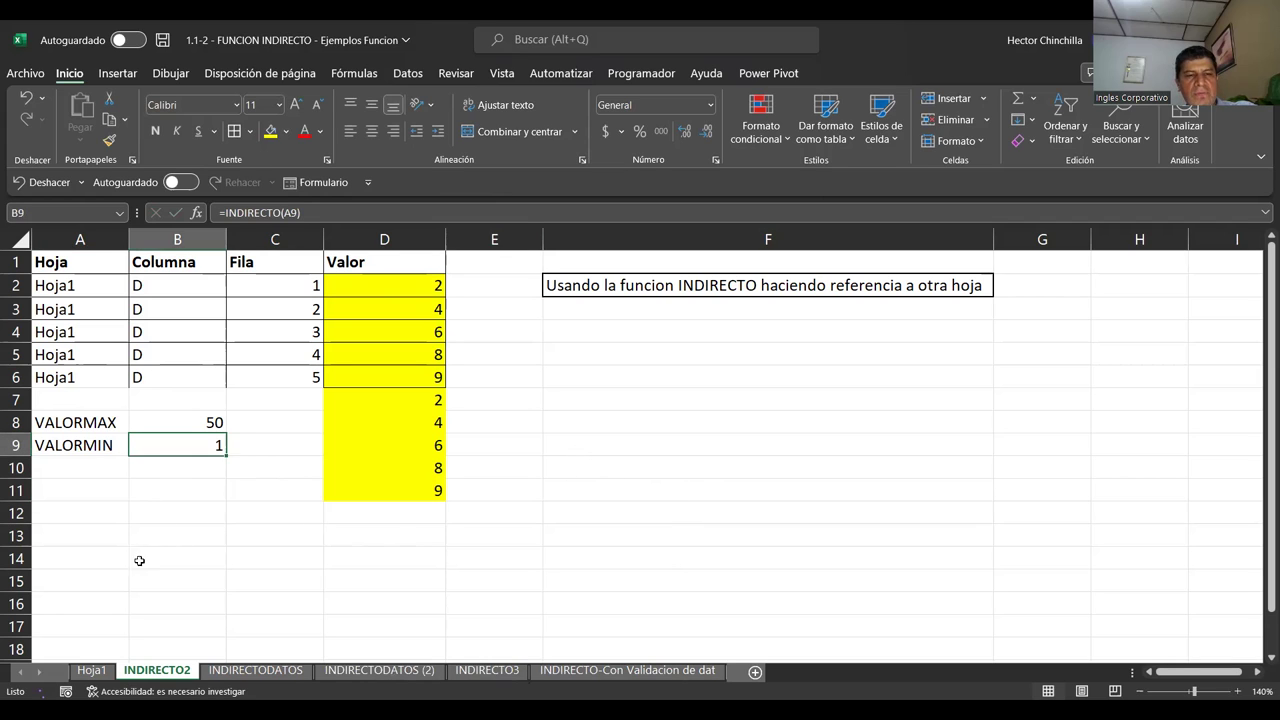
left_click(110, 510)
key("Up")
key("Up")
key("Up")
key("Up")
key("Right")
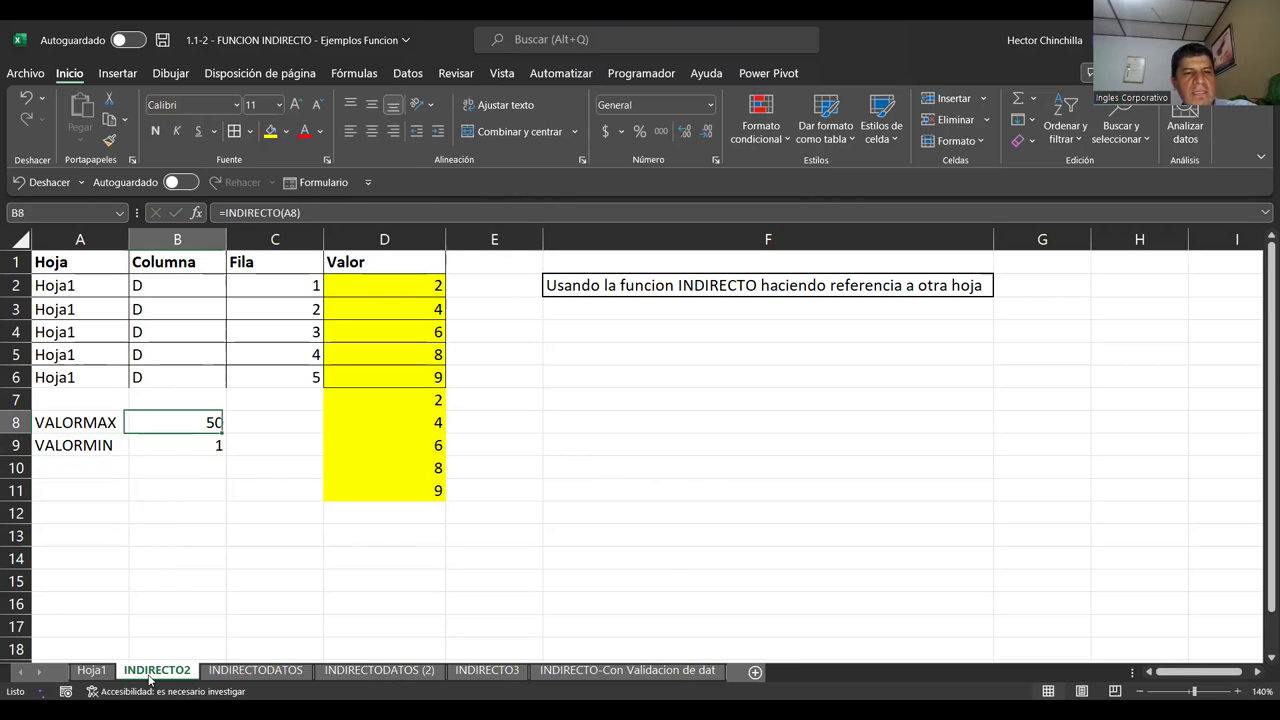
key("Down")
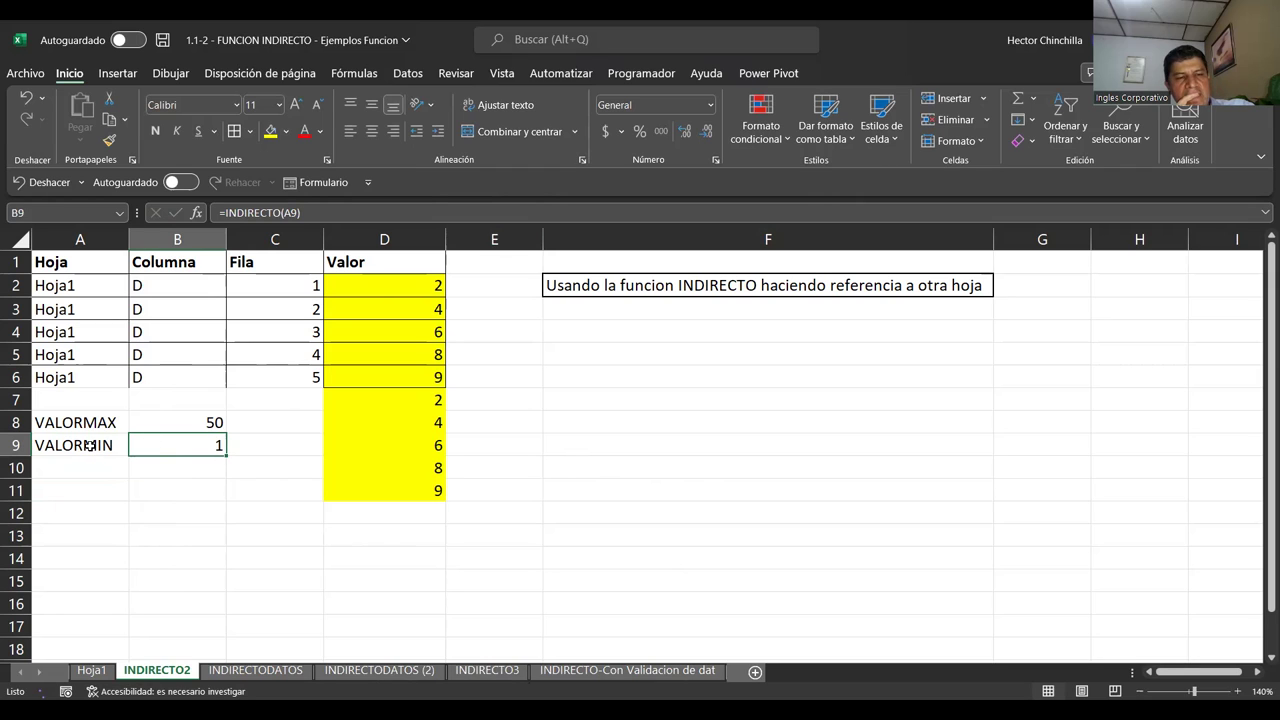
left_click(90, 445)
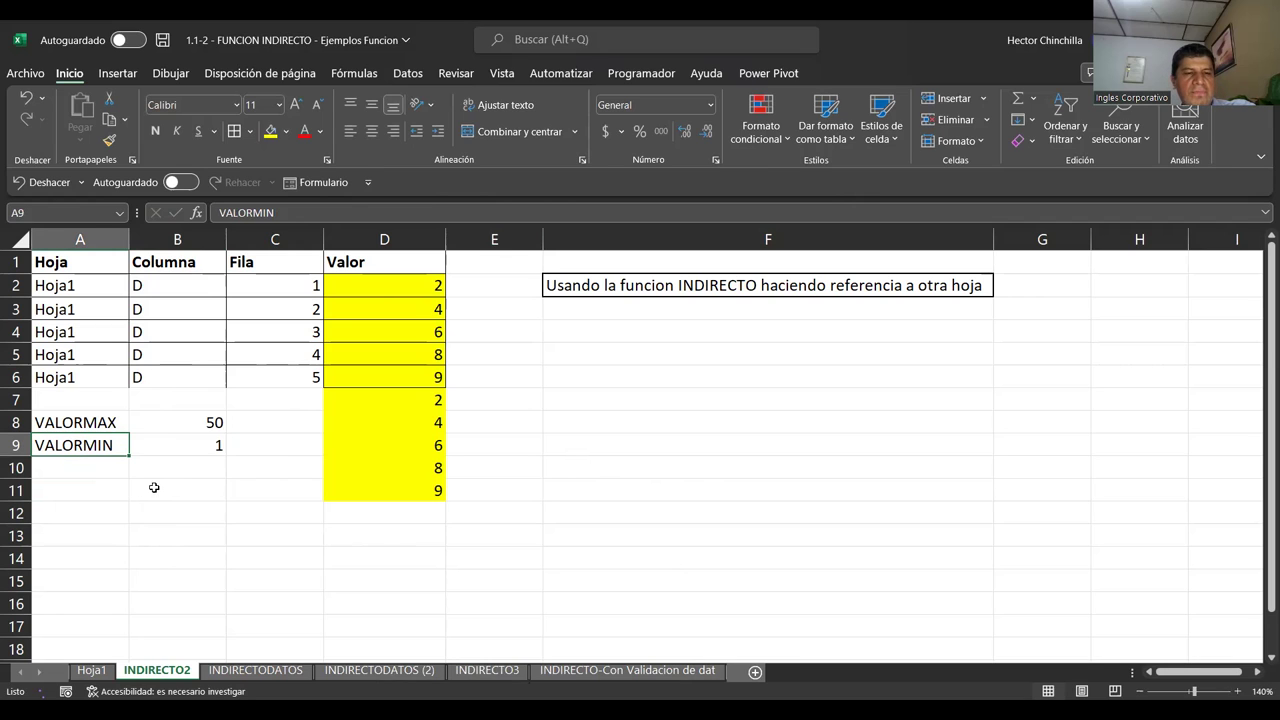
left_click(166, 448)
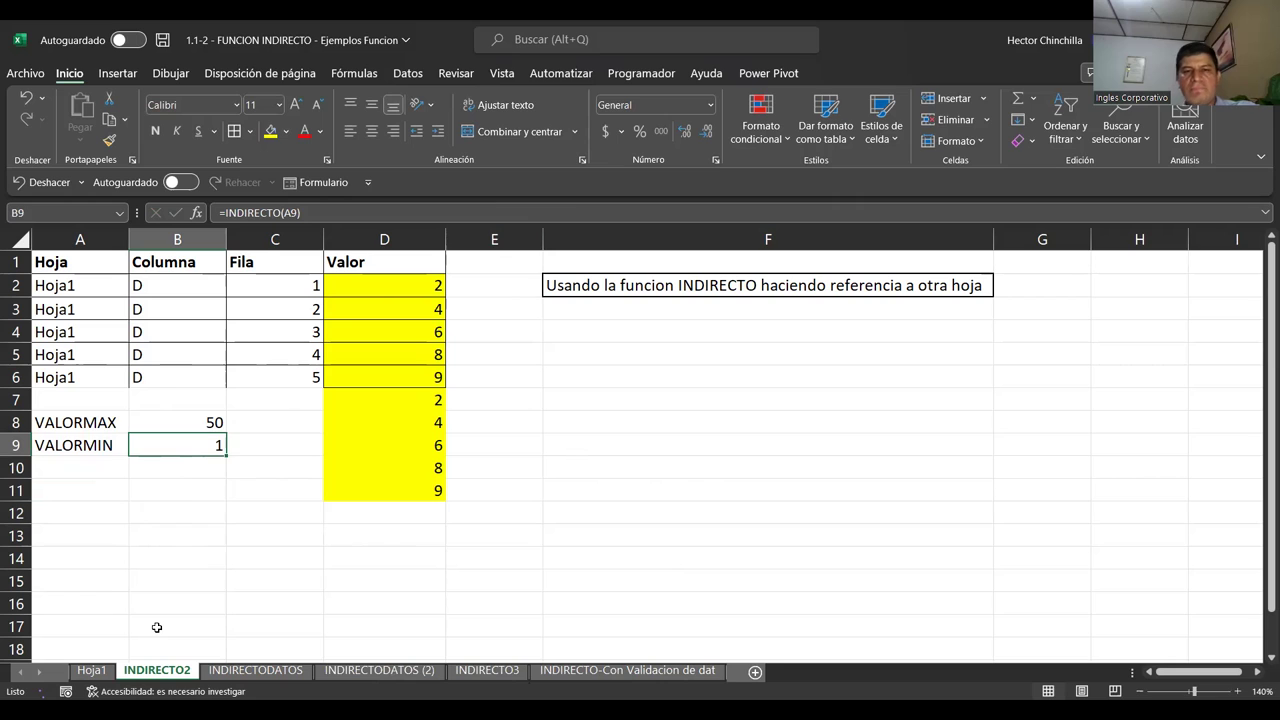
Move up past the Columna values and across to show the INDIRECTO formula in D3
key("Up")
key("Up")
key("Up")
key("Up")
key("Up")
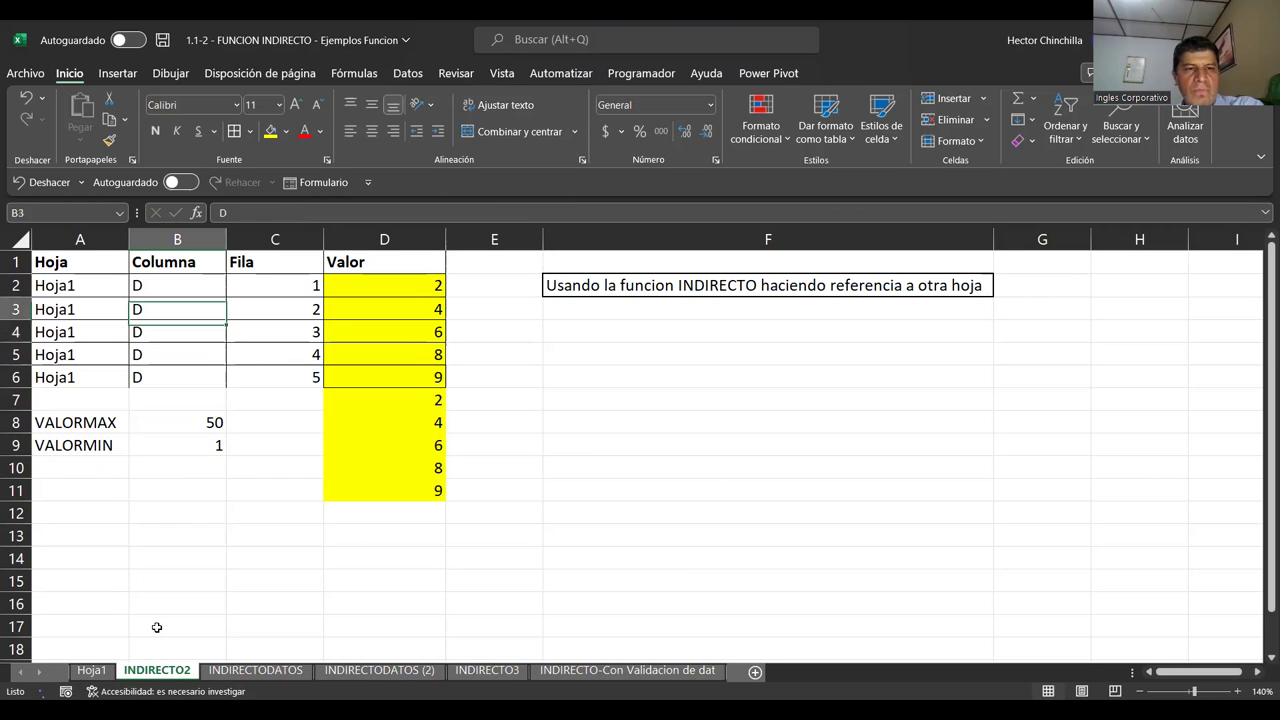
key("Up")
key("Up")
key("Up")
key("Right")
key("Right")
key("Down")
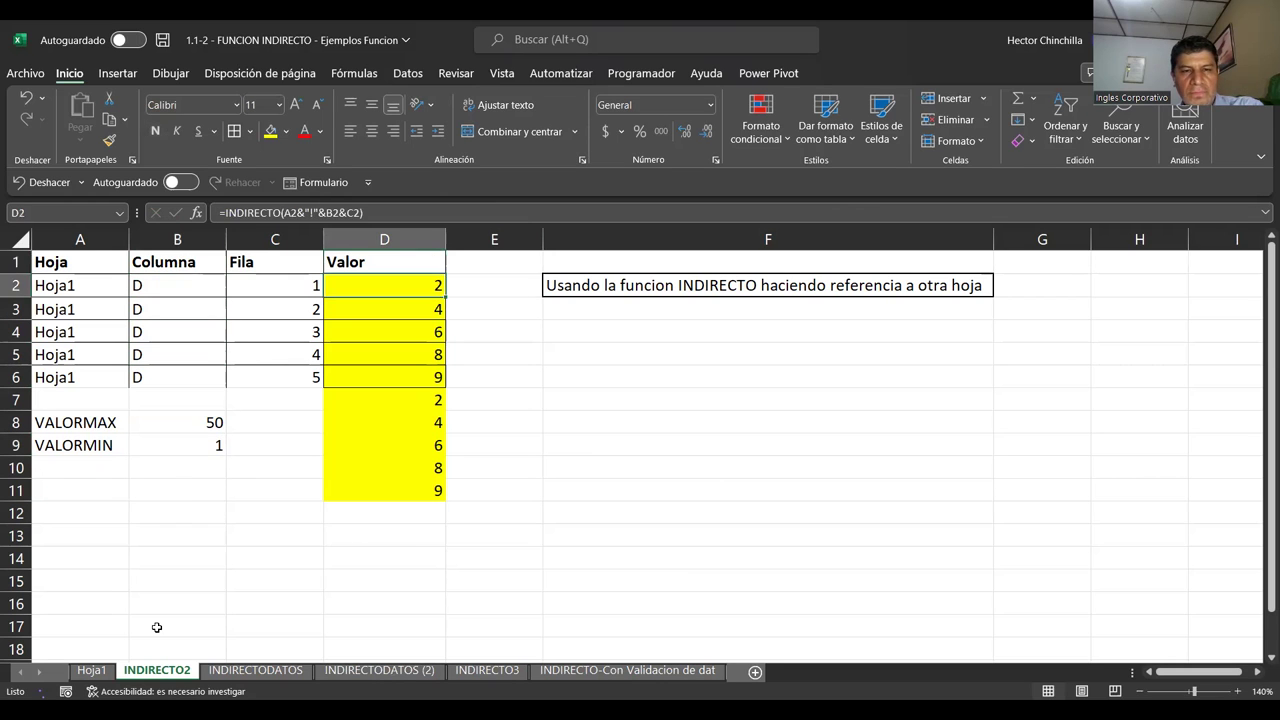
key("Down")
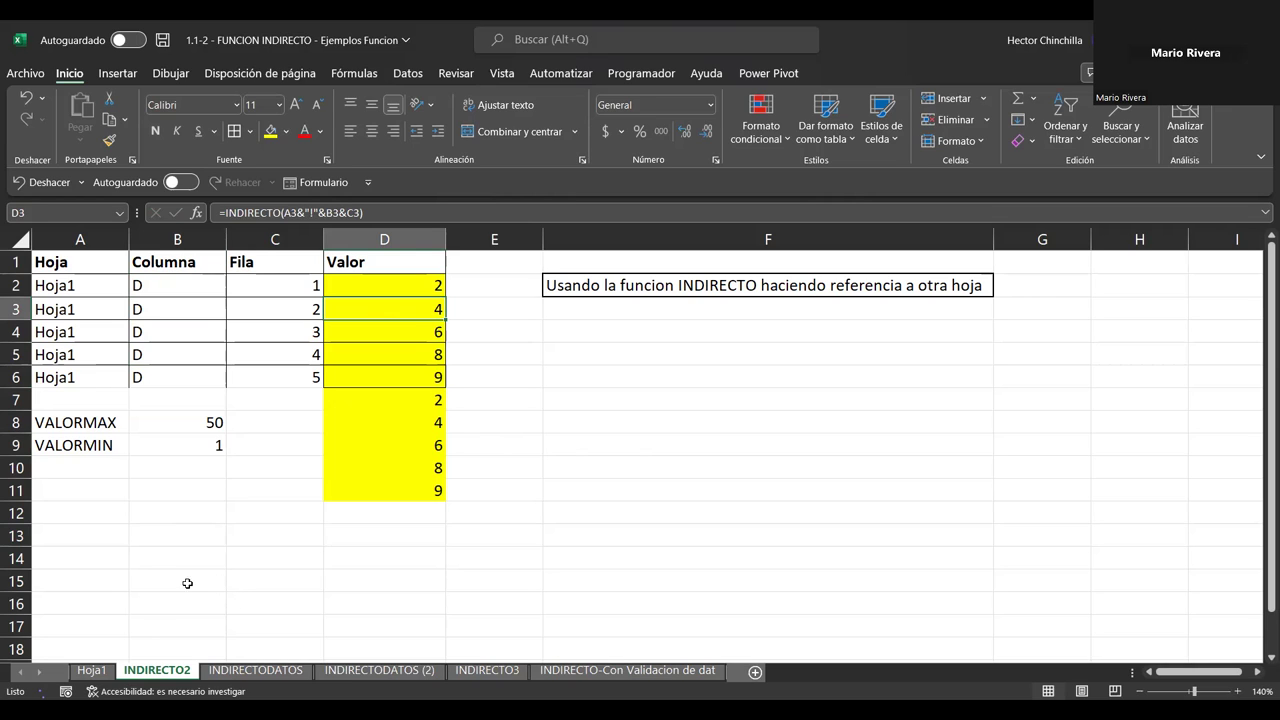
Inspect D11's formula (still 9), then show D2's INDIRECTO(A2&"!"&B2&C2) references in edit mode
left_click(188, 509)
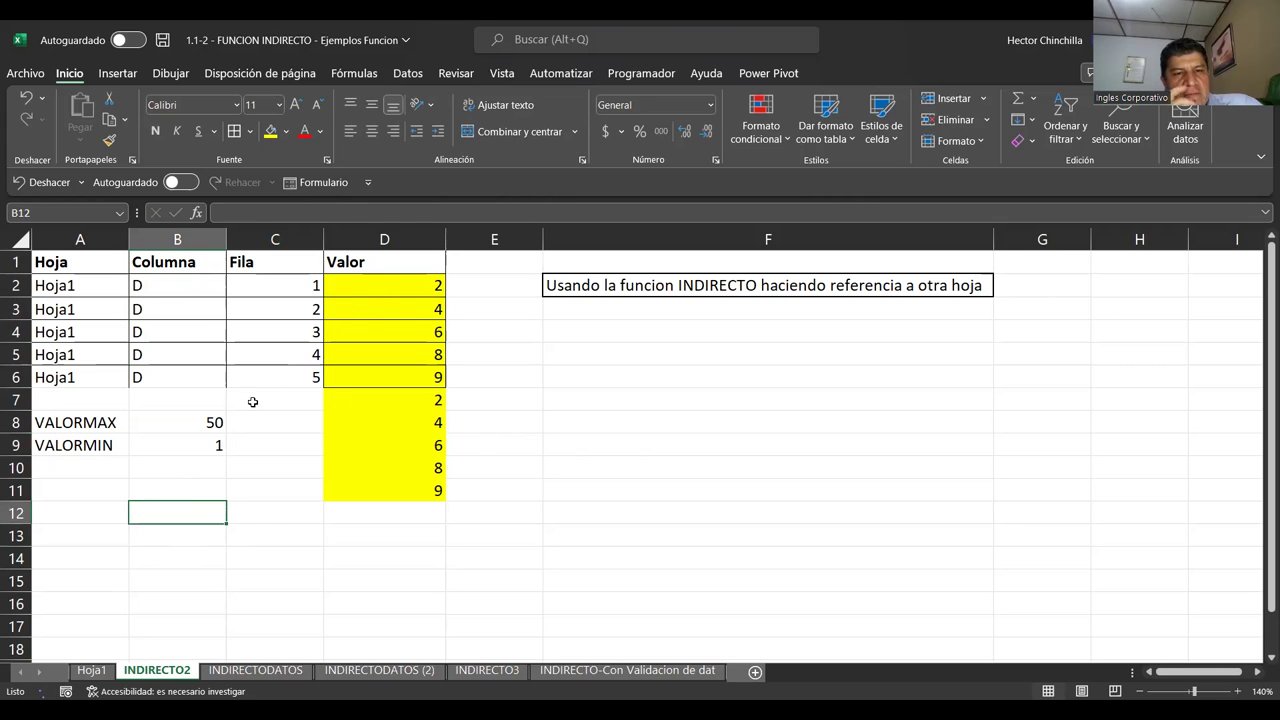
left_click(380, 490)
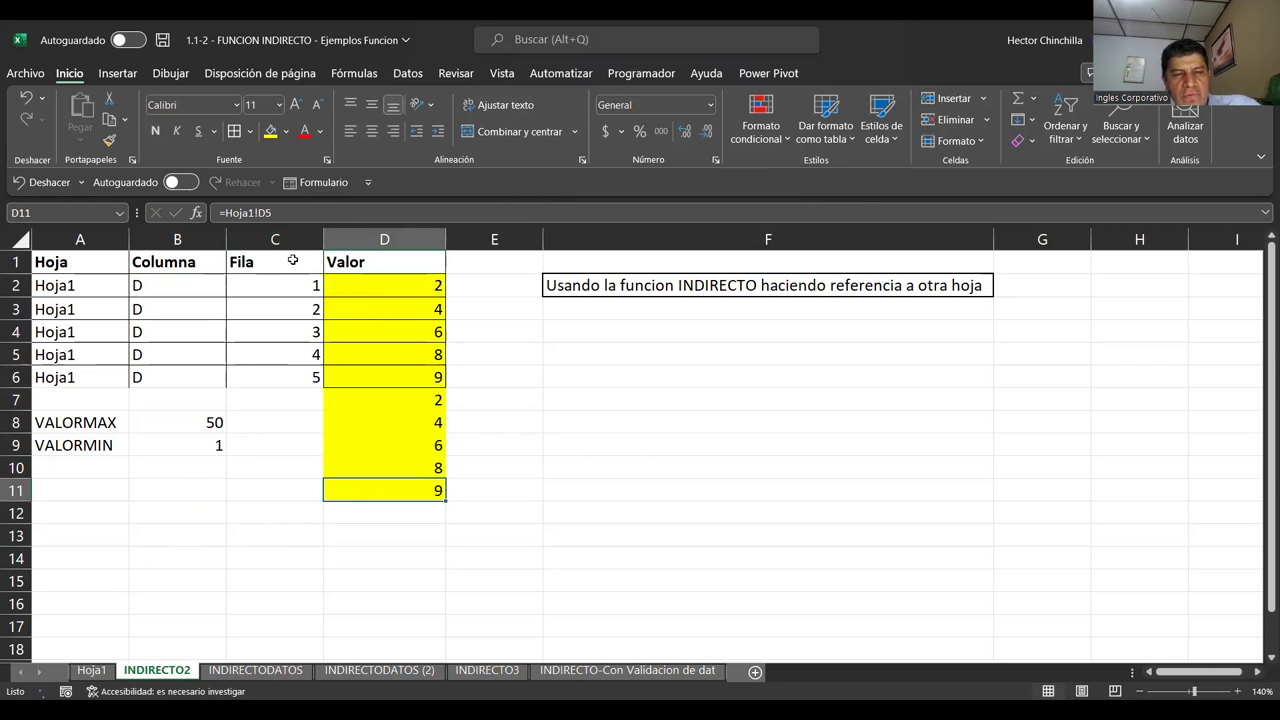
key("F2")
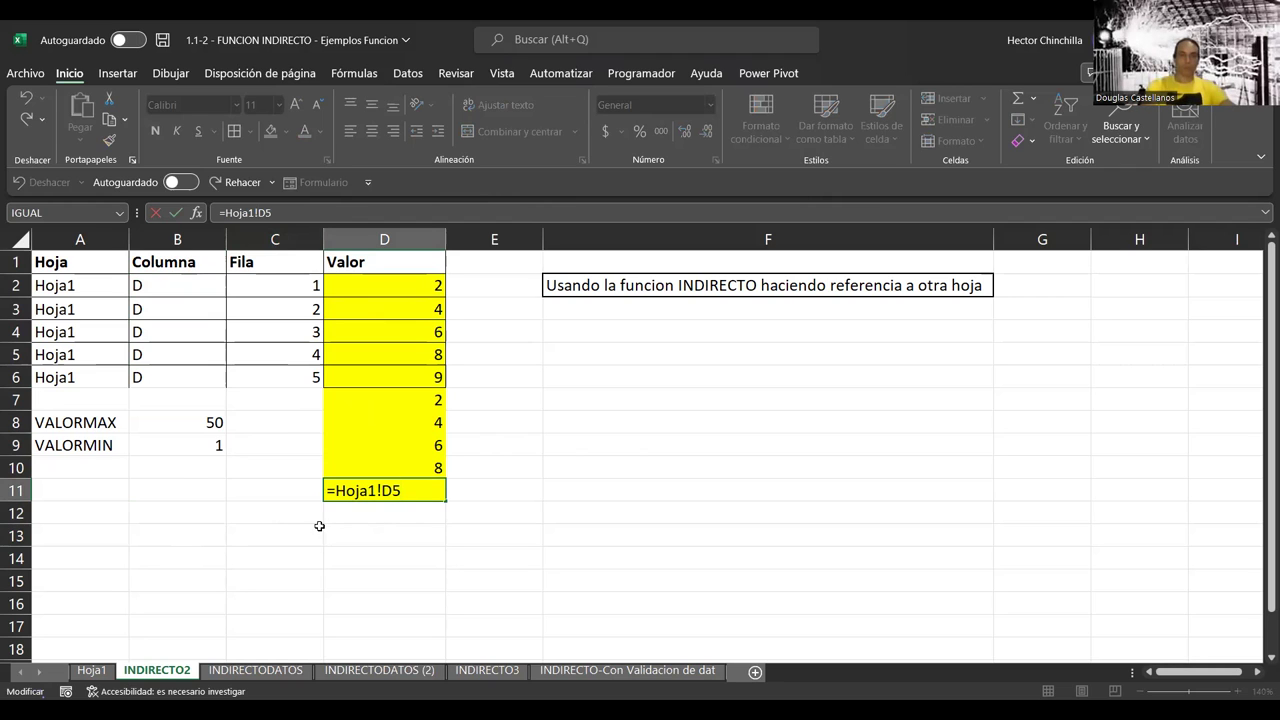
left_click(269, 517)
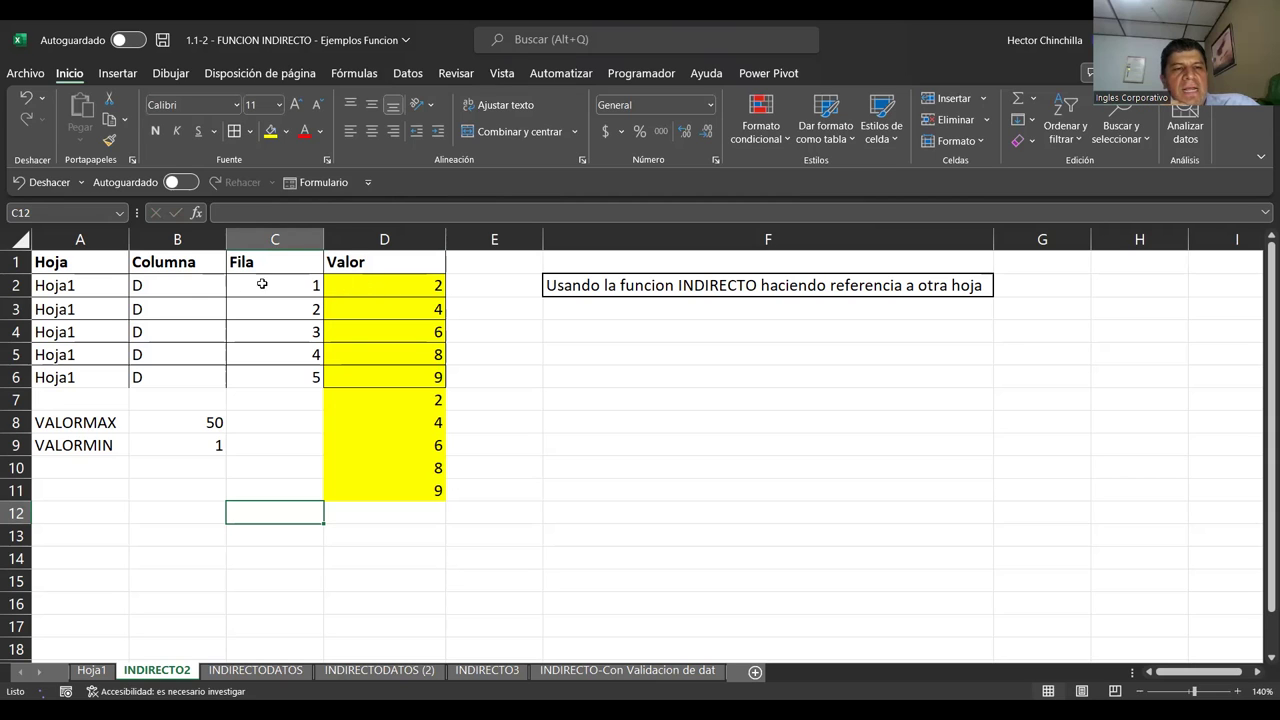
left_click(387, 285)
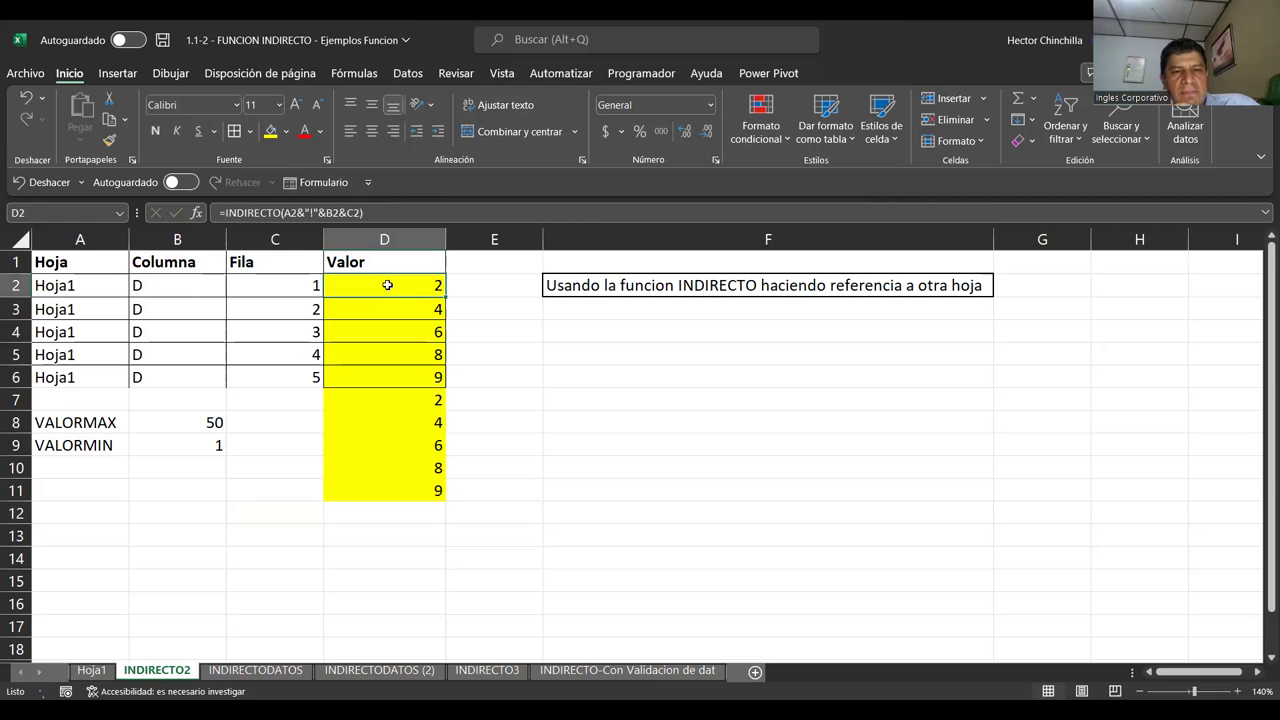
double_click(387, 285)
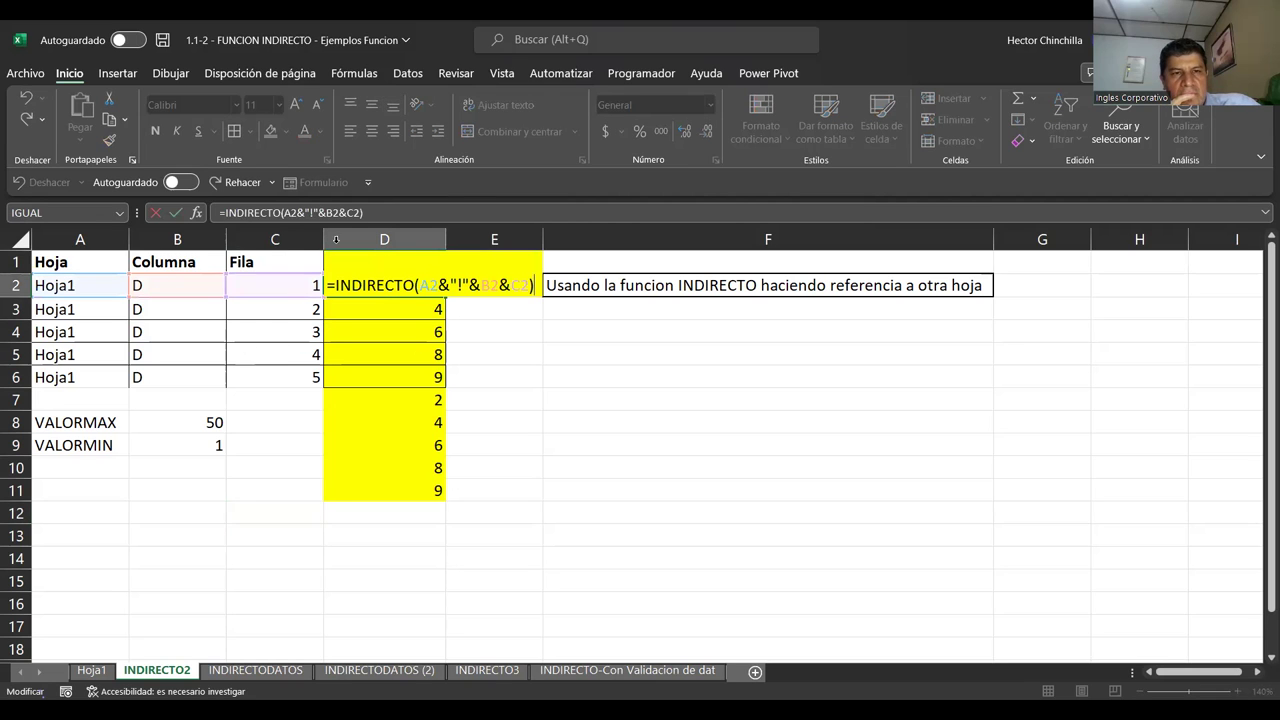
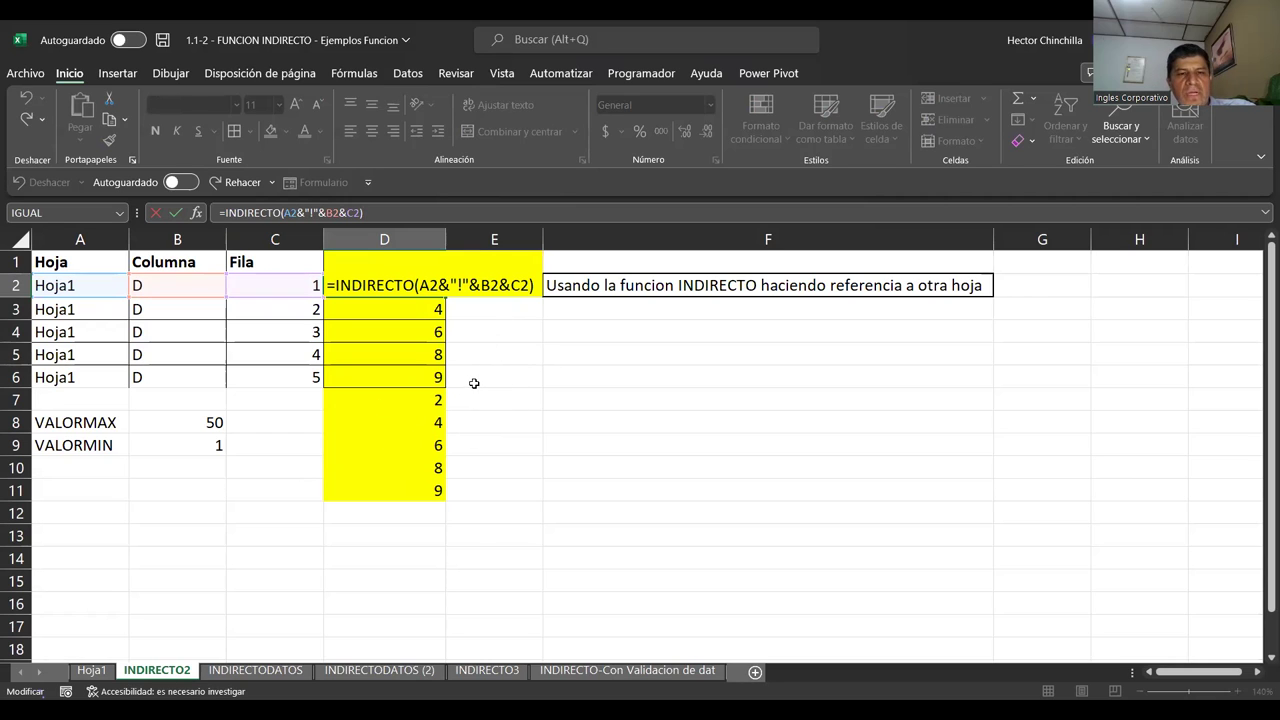
Commit D2's INDIRECTO formula, try pointing its argument to E2, then cancel that edit
left_click(474, 383)
left_click(385, 289)
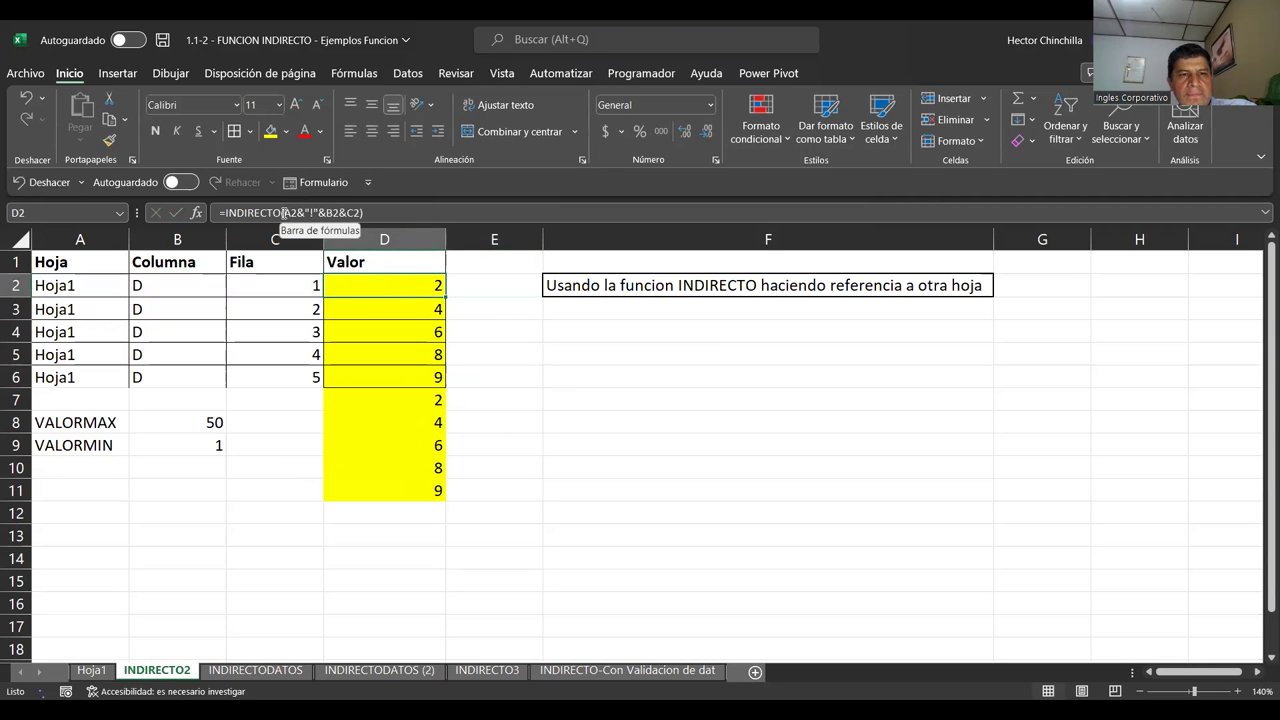
left_click_drag(284, 212, 360, 213)
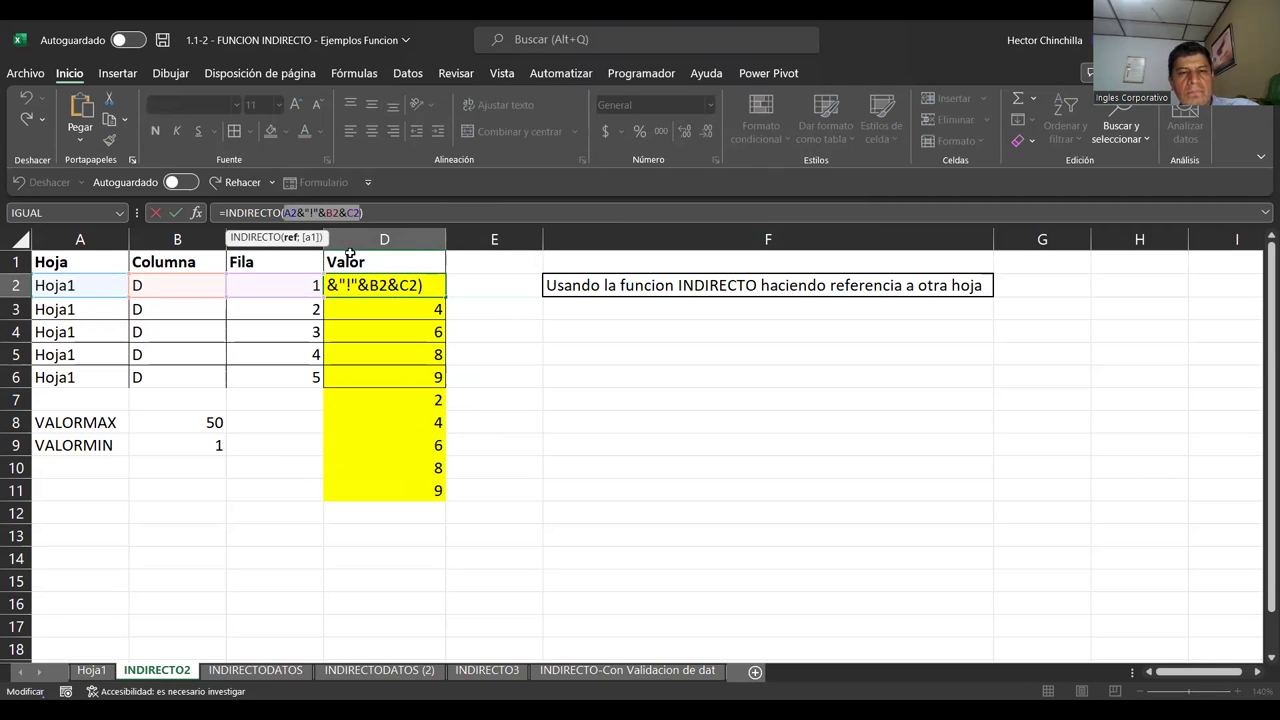
left_click(484, 283)
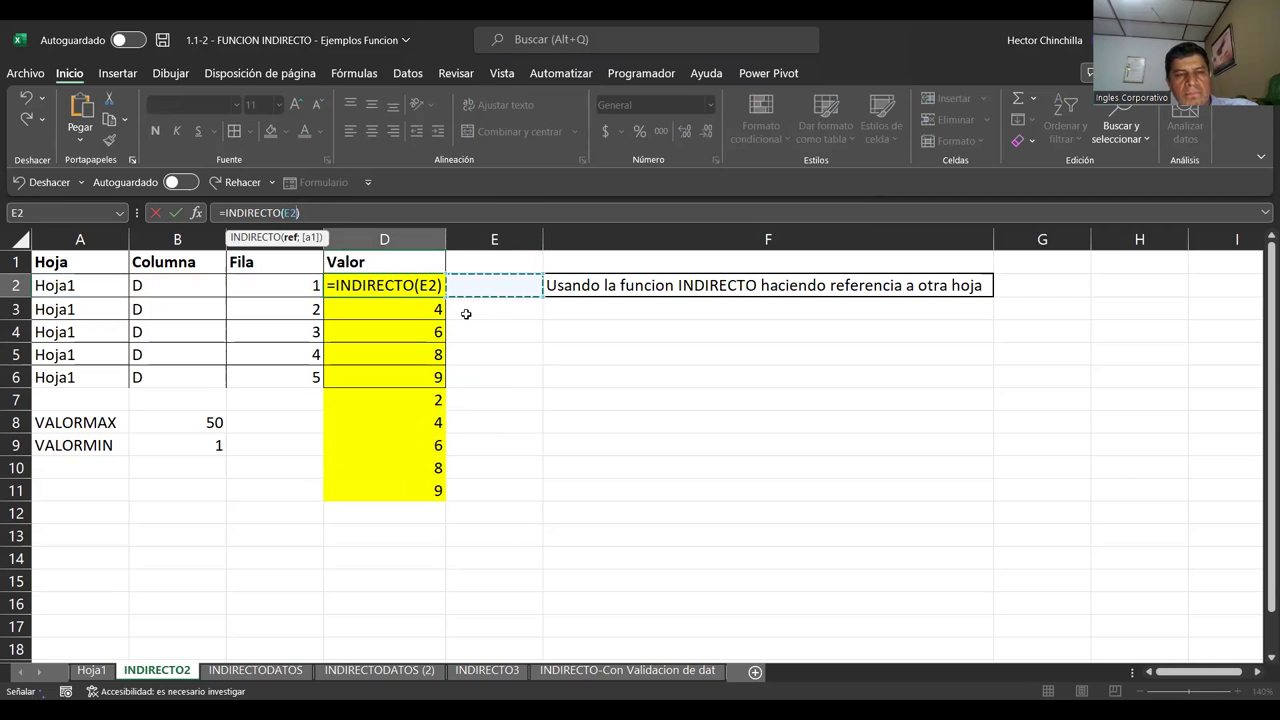
key("F2")
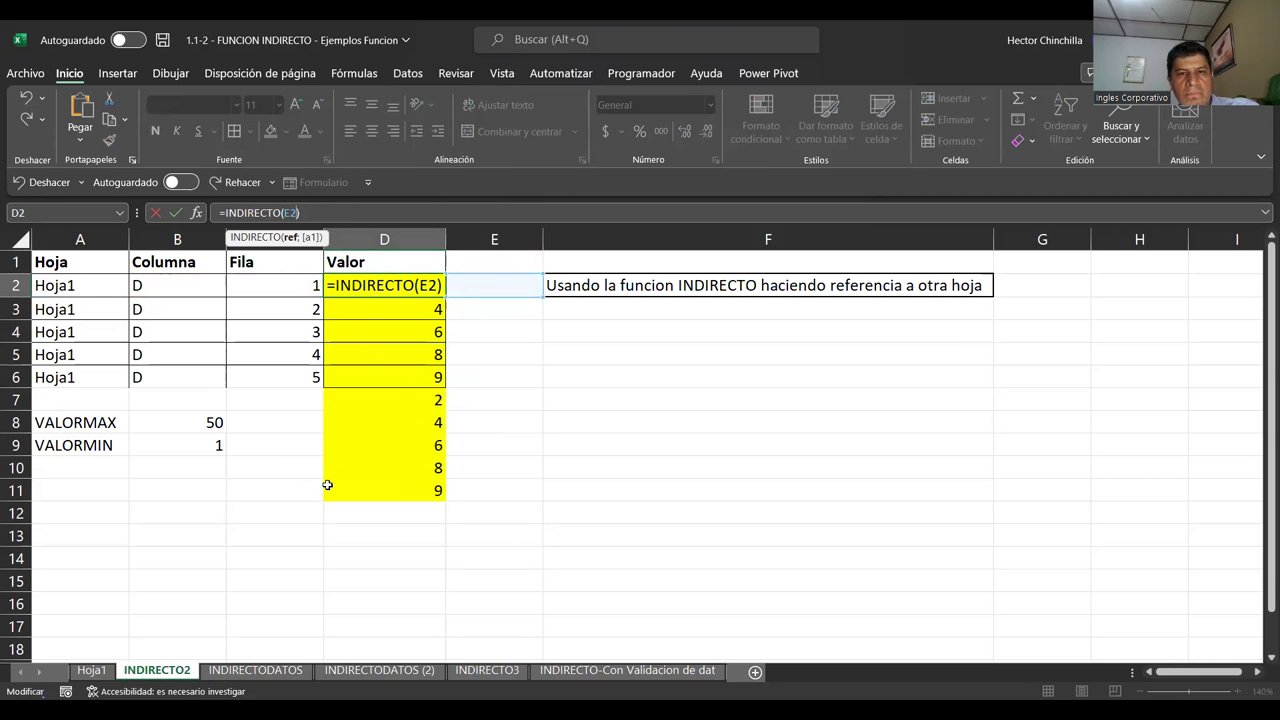
key("Escape")
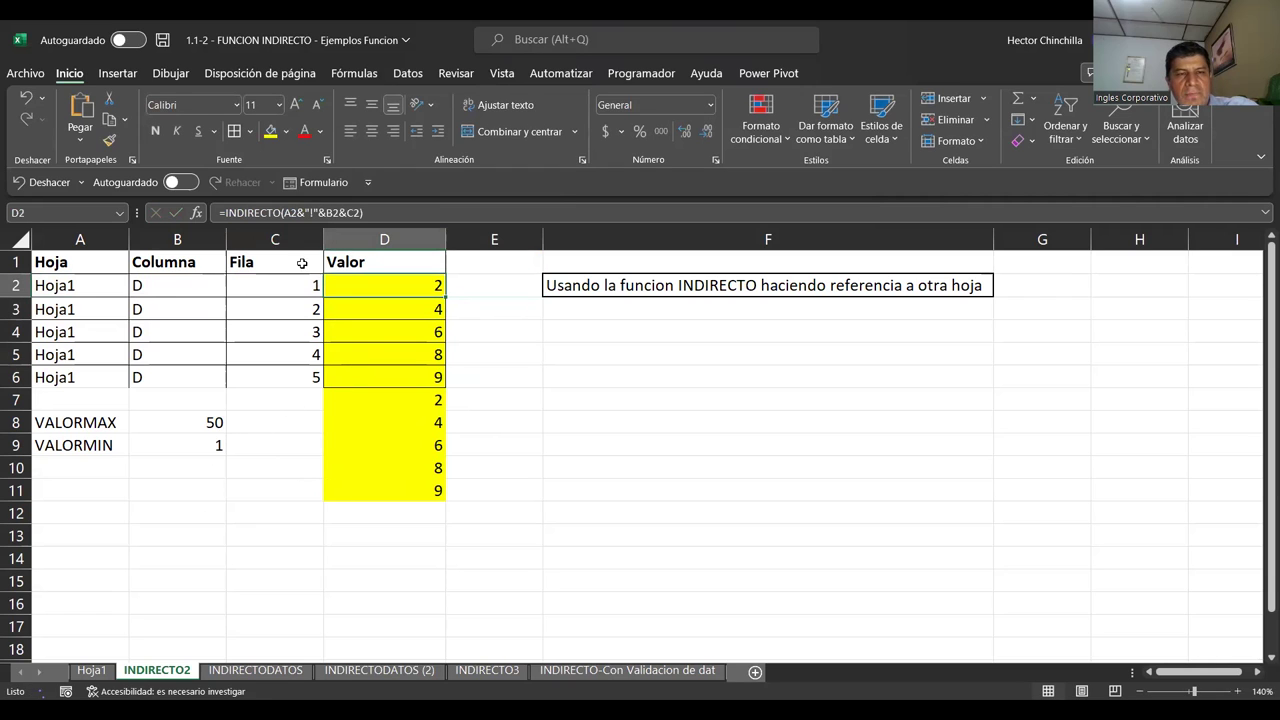
Prefix D2's formula with an apostrophe so it shows as text, and copy D2
key("F2")
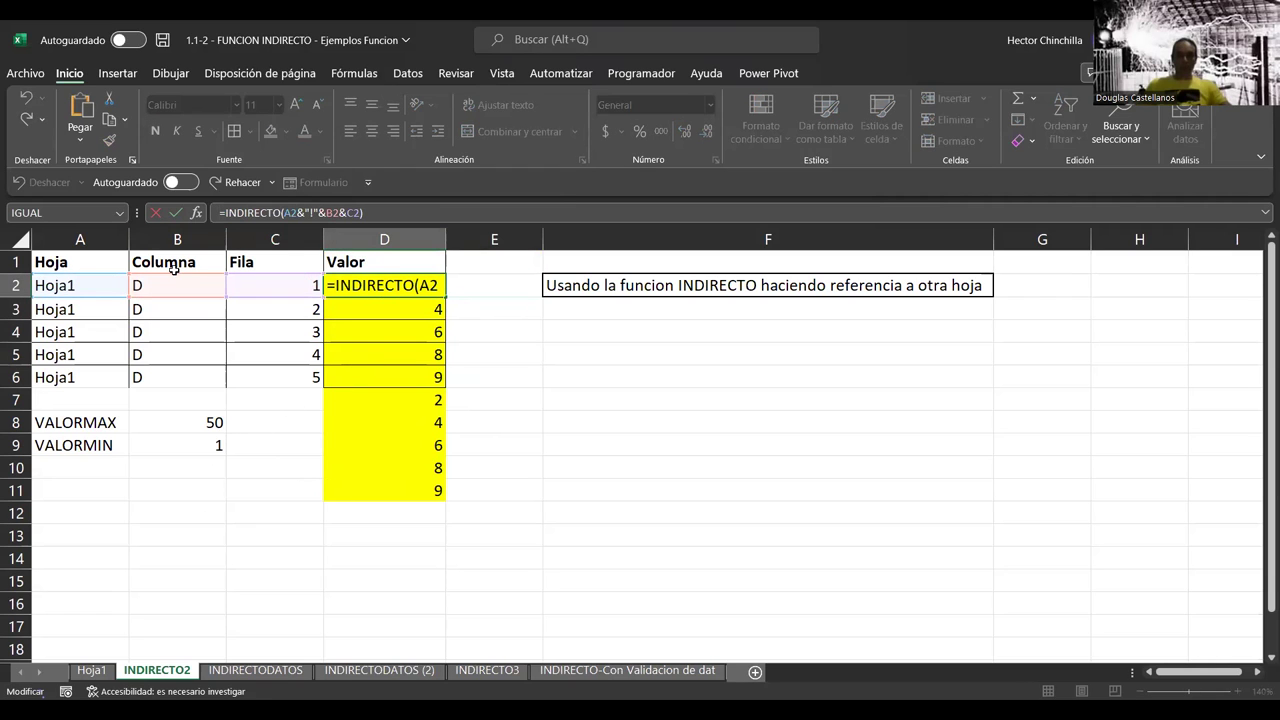
type("'")
key("ctrl+Return")
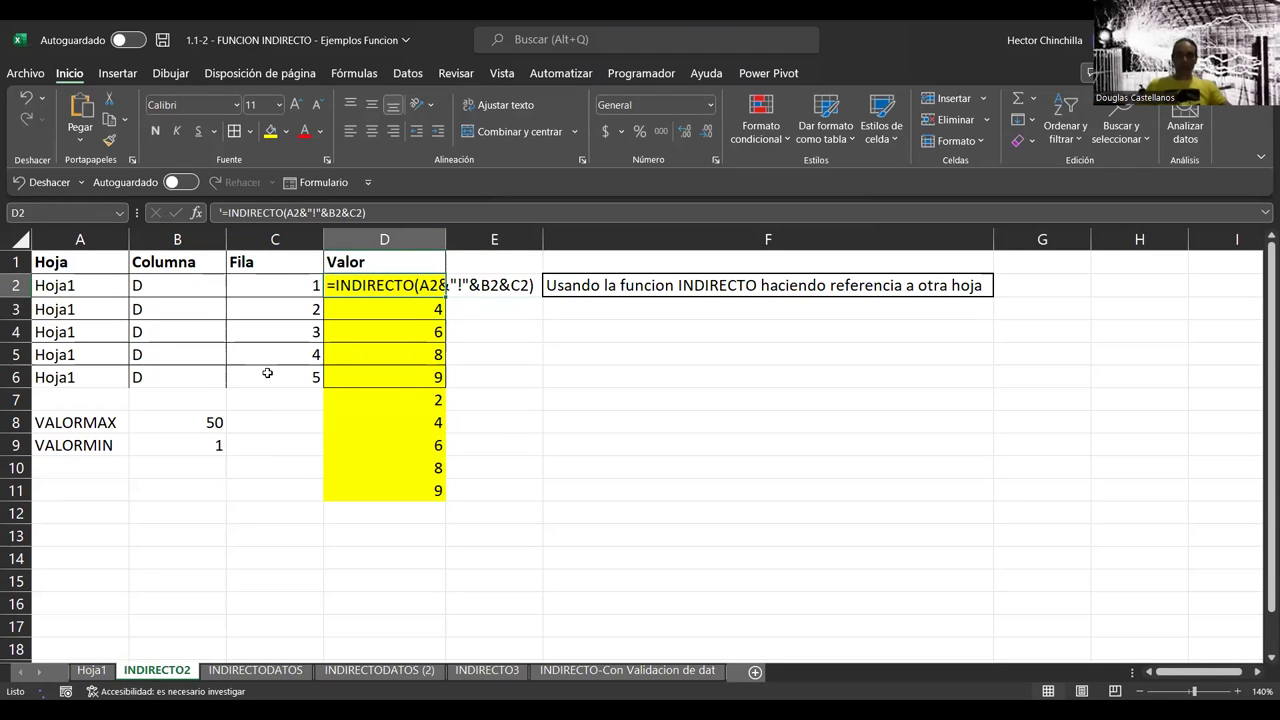
key("ctrl+c")
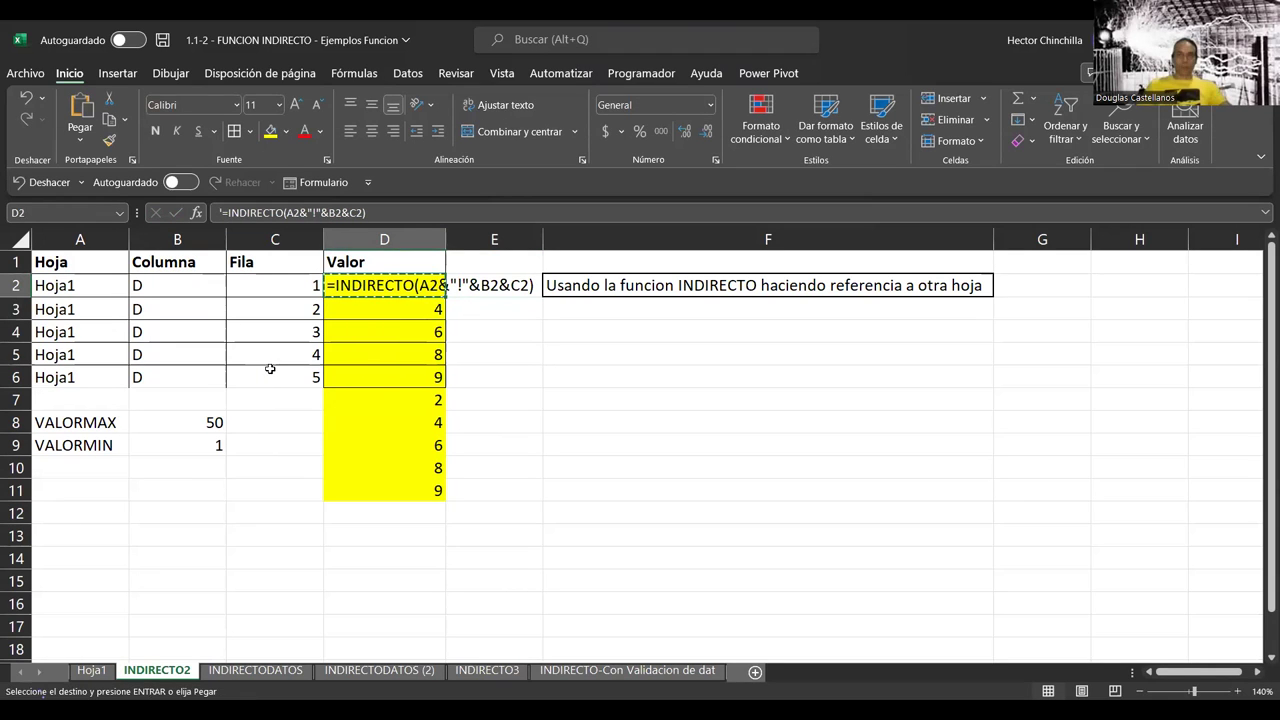
Paste the formula text into E2 and remove D2's apostrophe so it calculates again
key("Right")
key("ctrl+v")
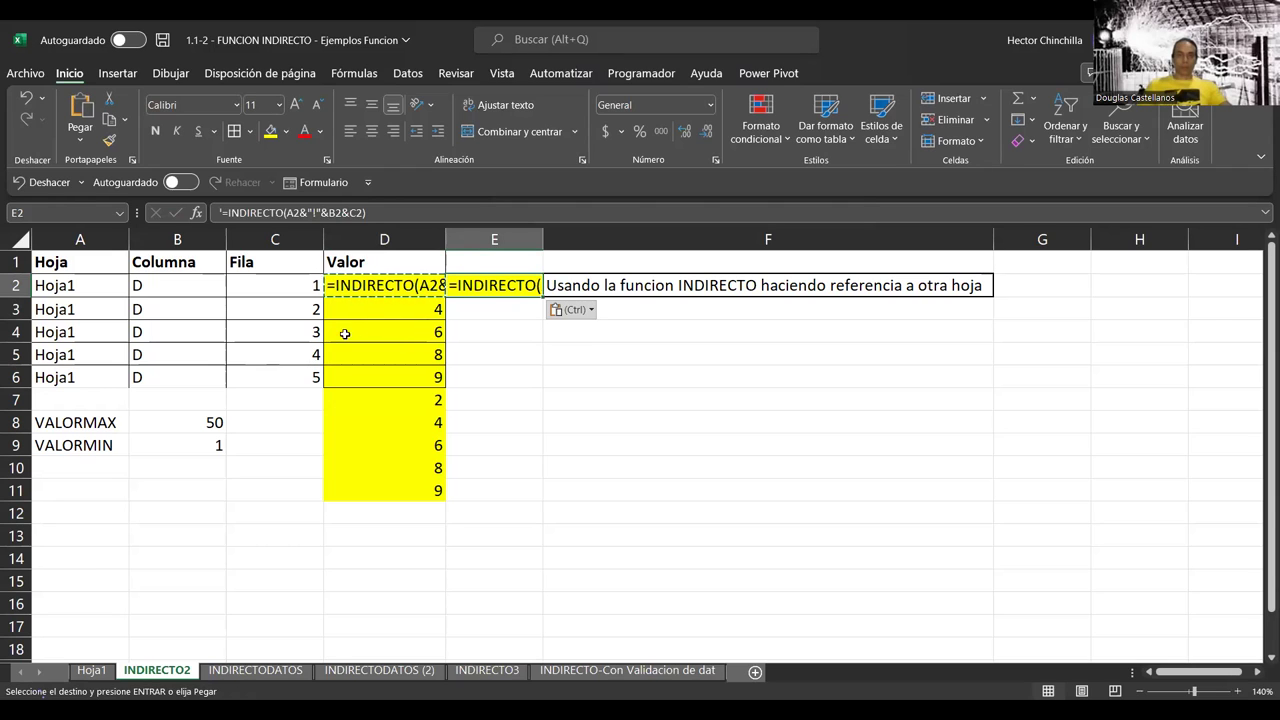
key("Escape")
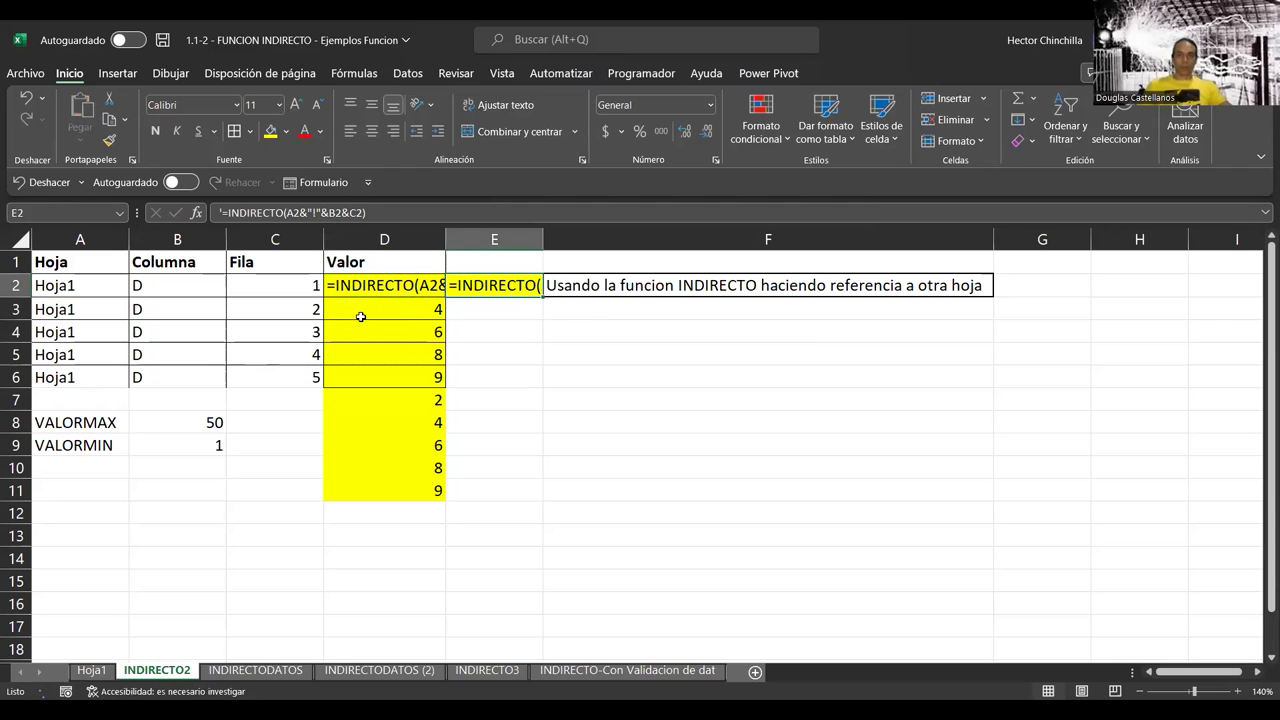
left_click(333, 282)
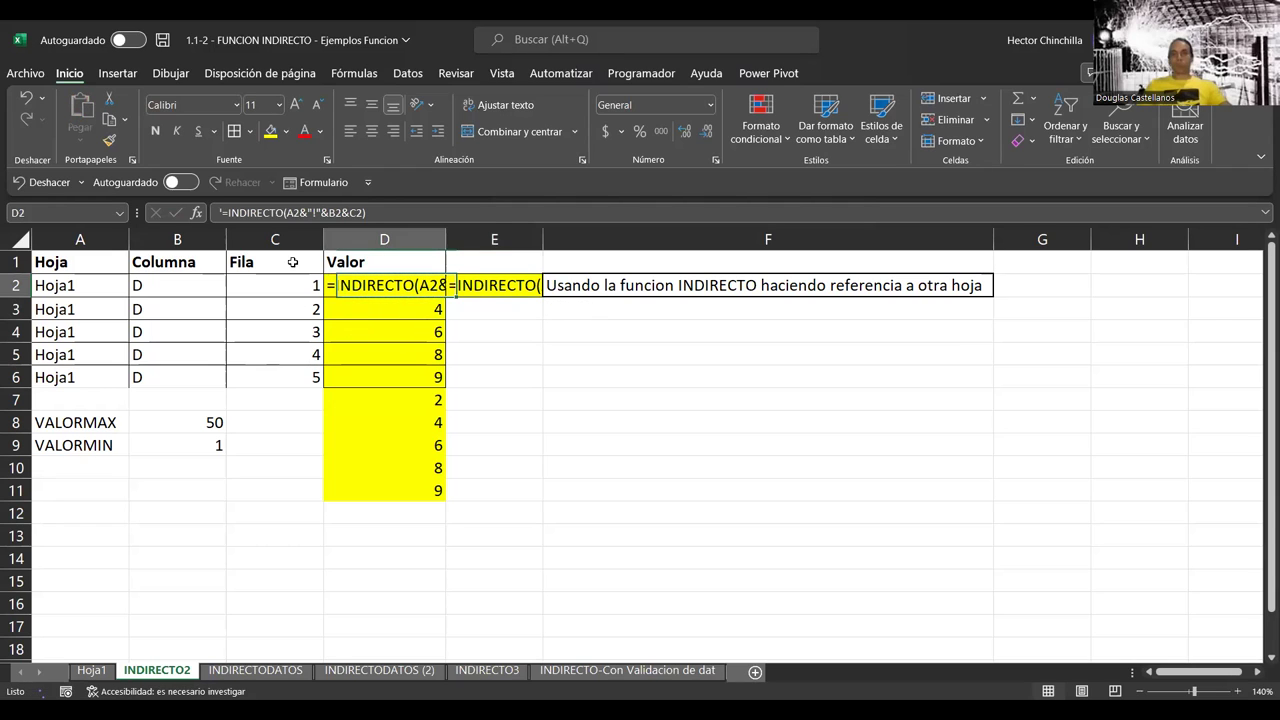
left_click(226, 212)
key("BackSpace")
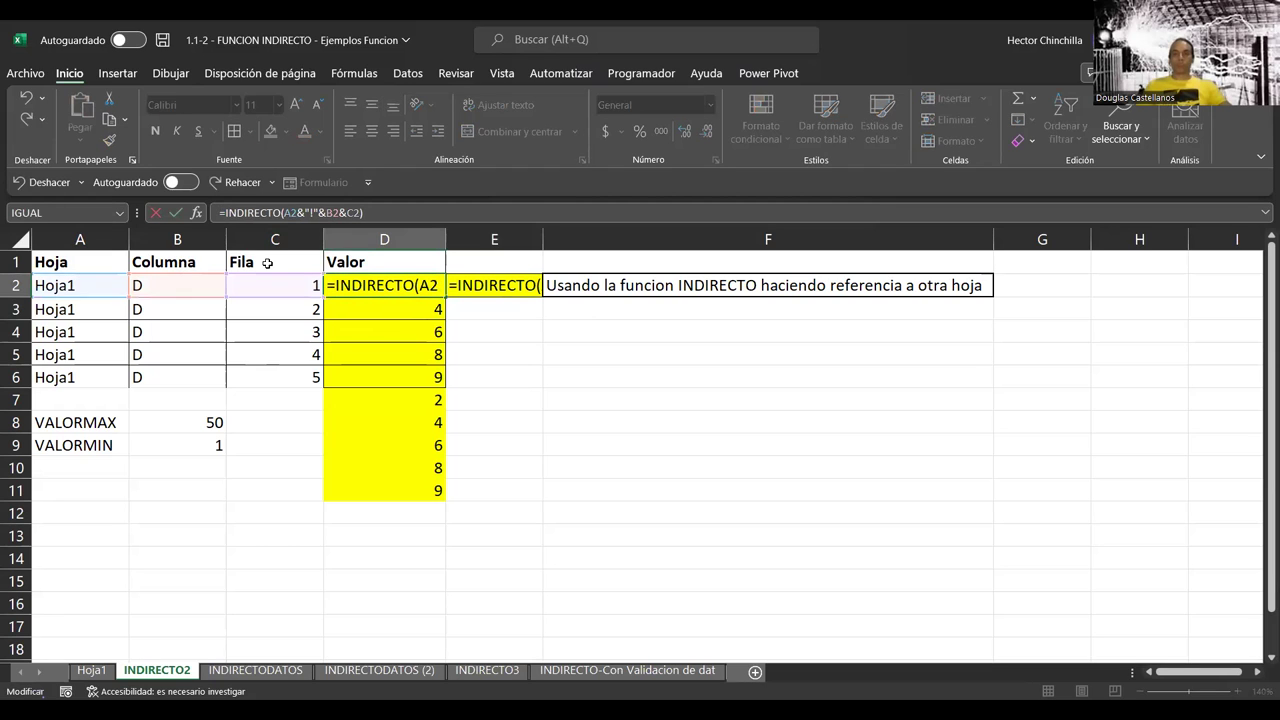
key("Return")
Widen column E and strip the INDIRECTO( wrapper and closing parenthesis from E2
key("Up")
key("Right")
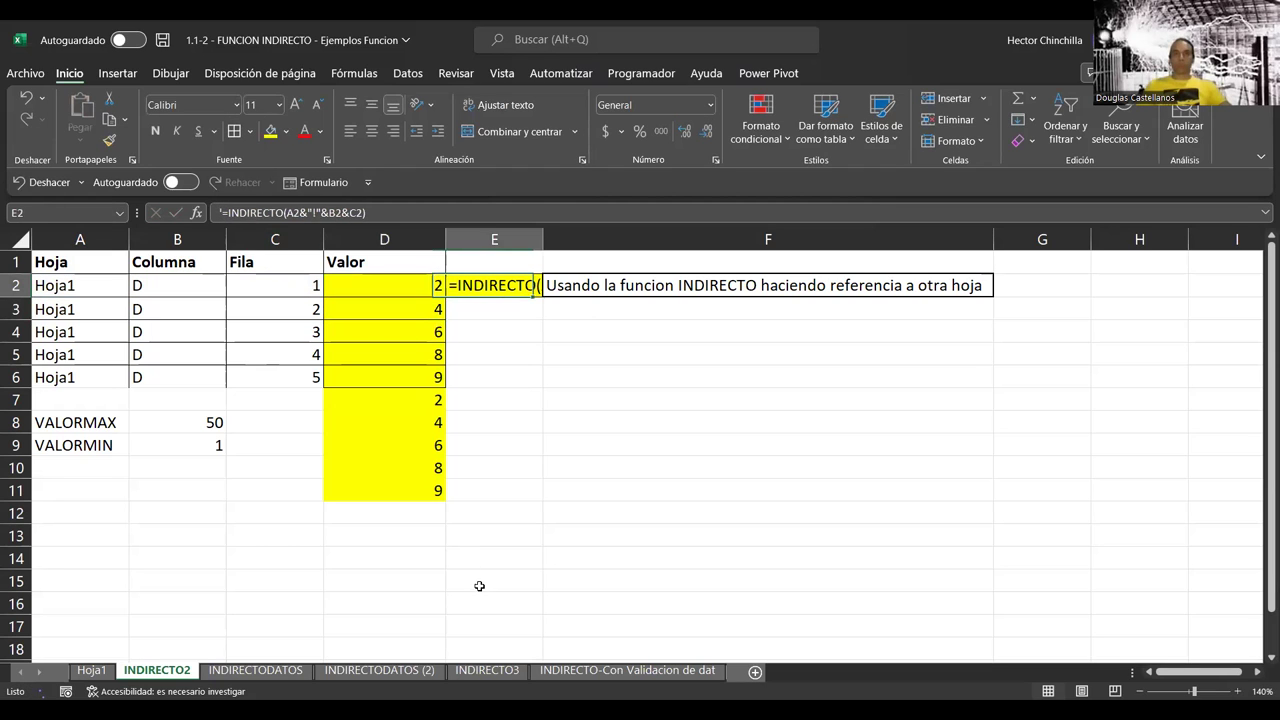
left_click_drag(544, 240, 585, 240)
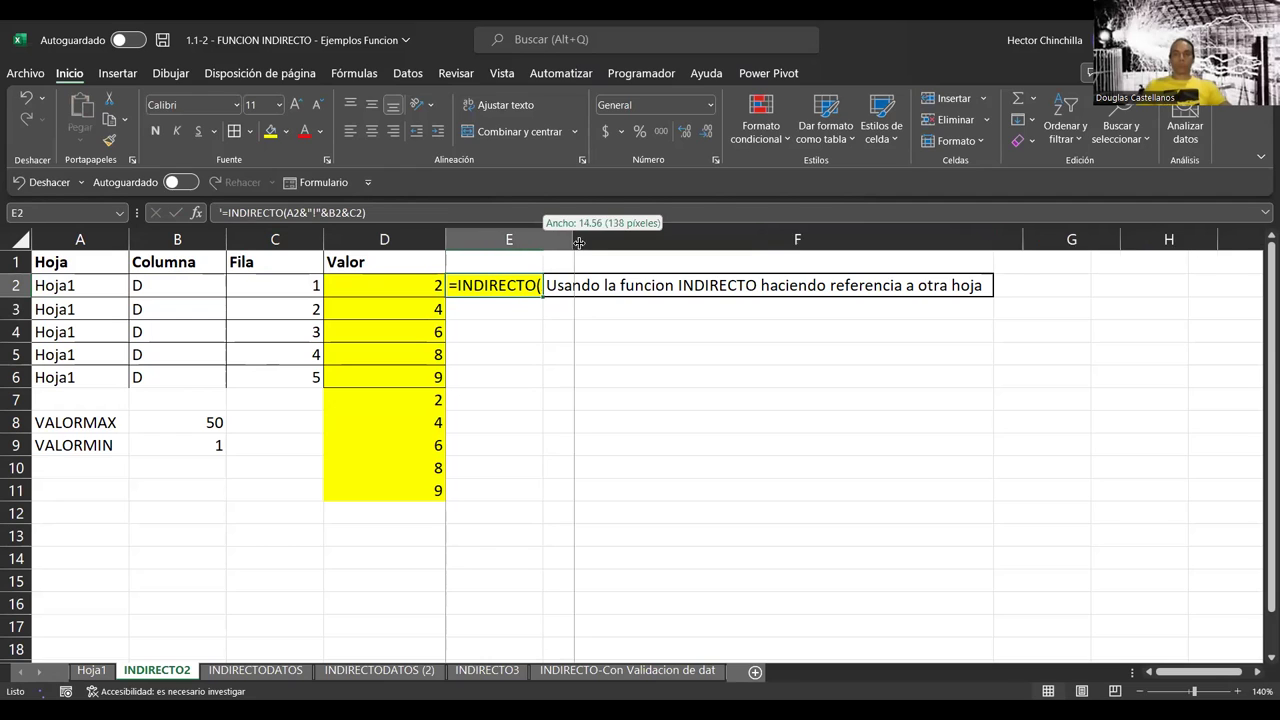
left_click_drag(285, 212, 216, 214)
key("BackSpace")
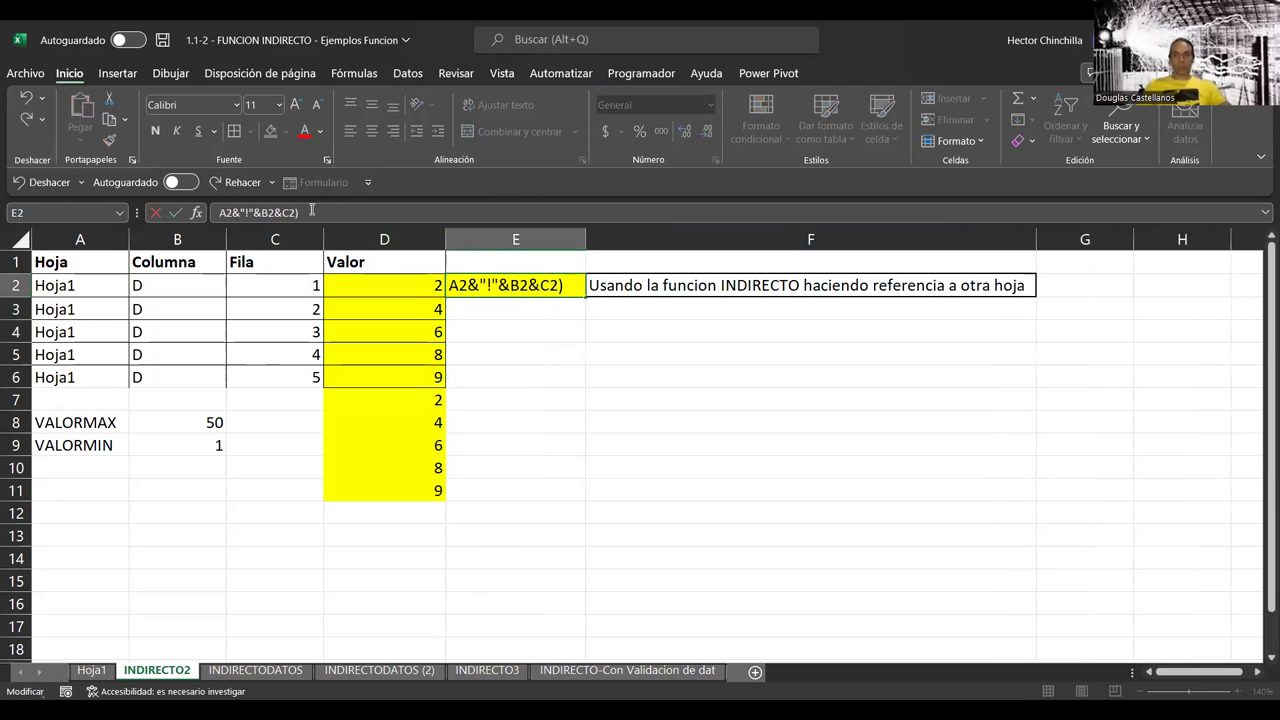
key("BackSpace")
key("Return")
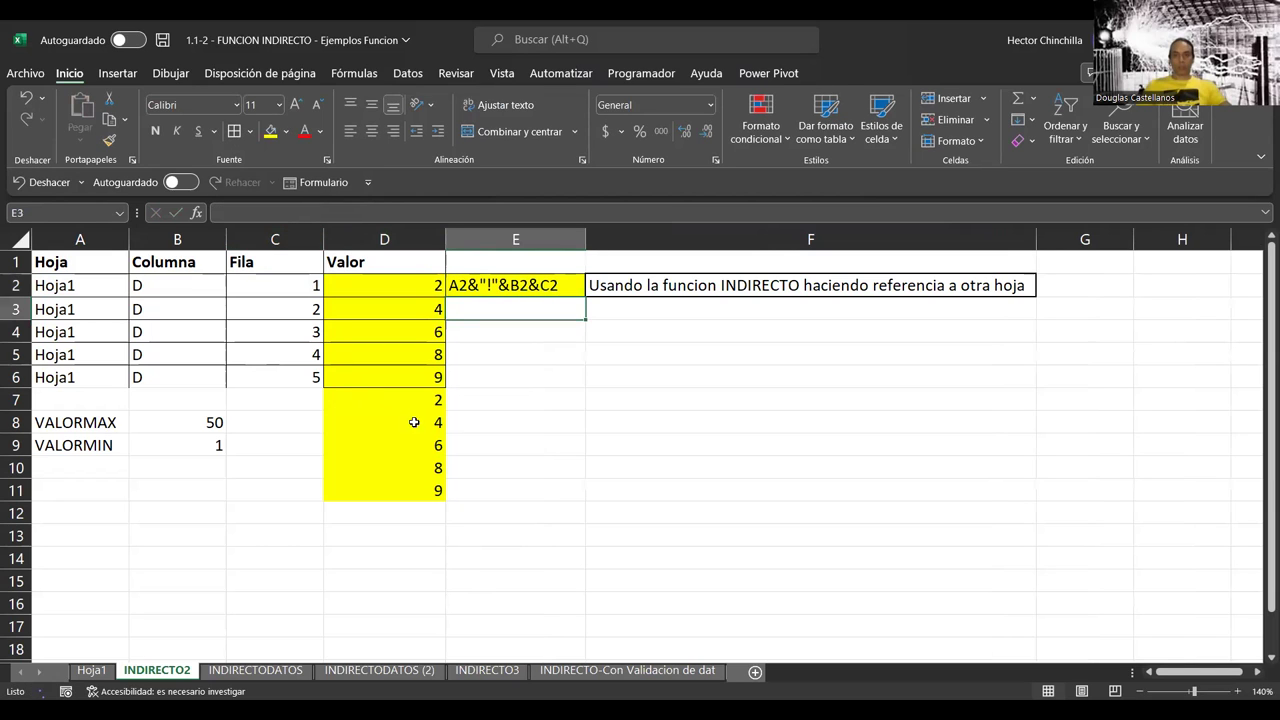
Try removing the leading apostrophe from E2's text
key("Up")
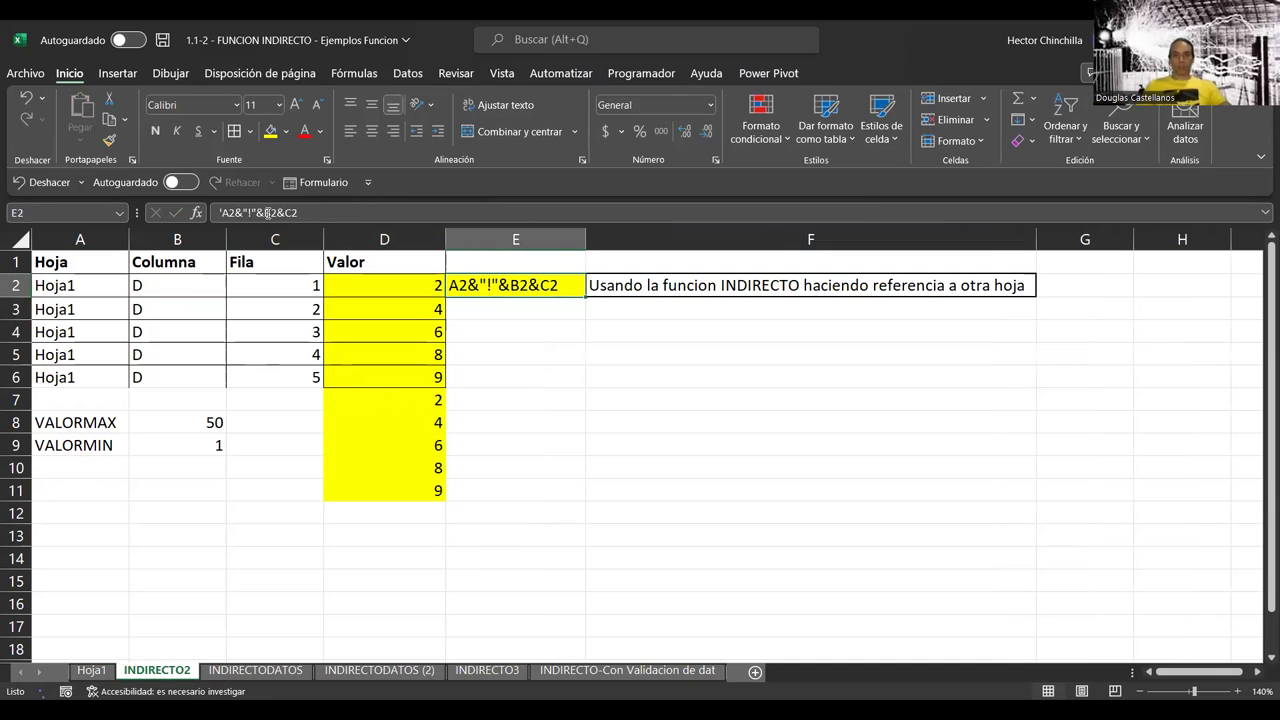
left_click(320, 212)
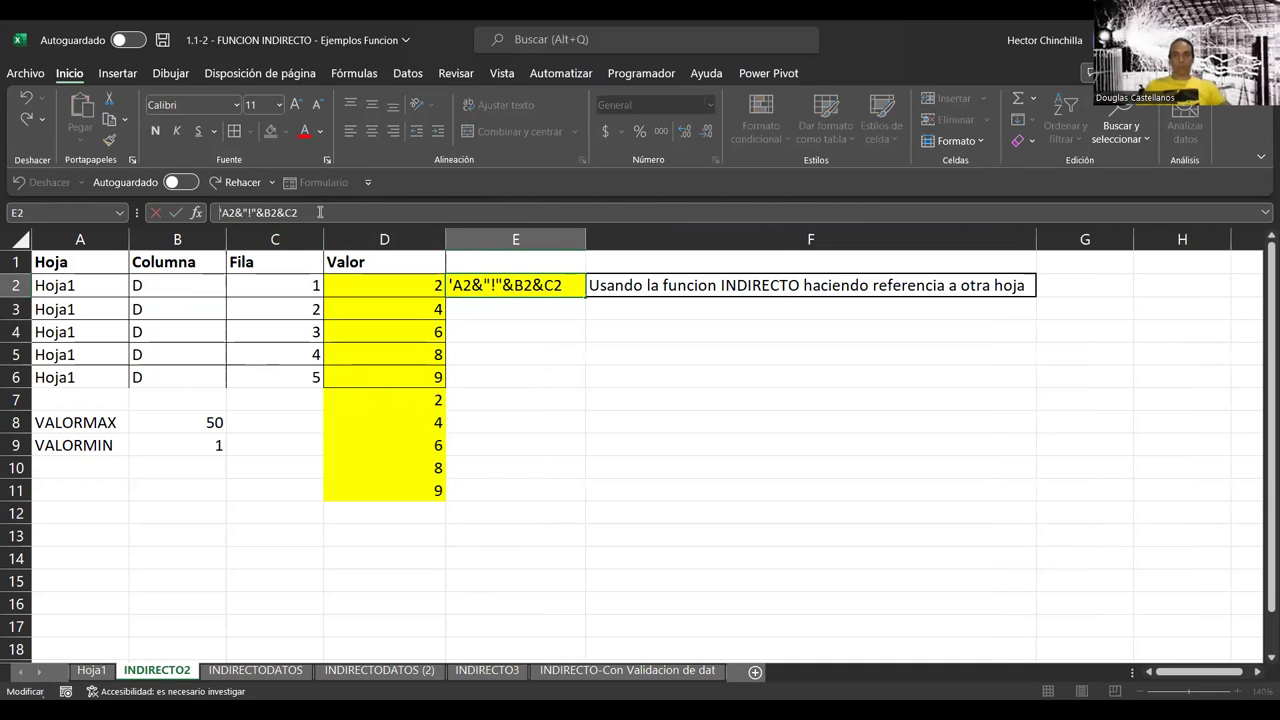
key("Escape")
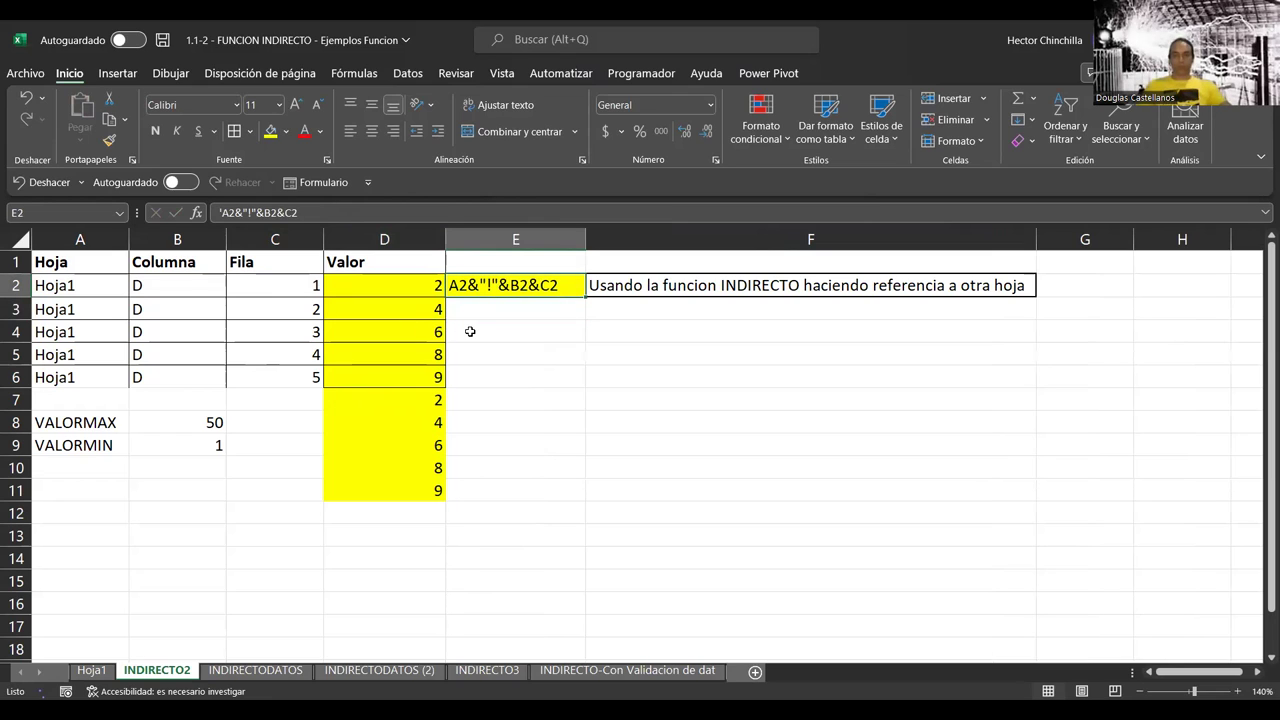
key("F2")
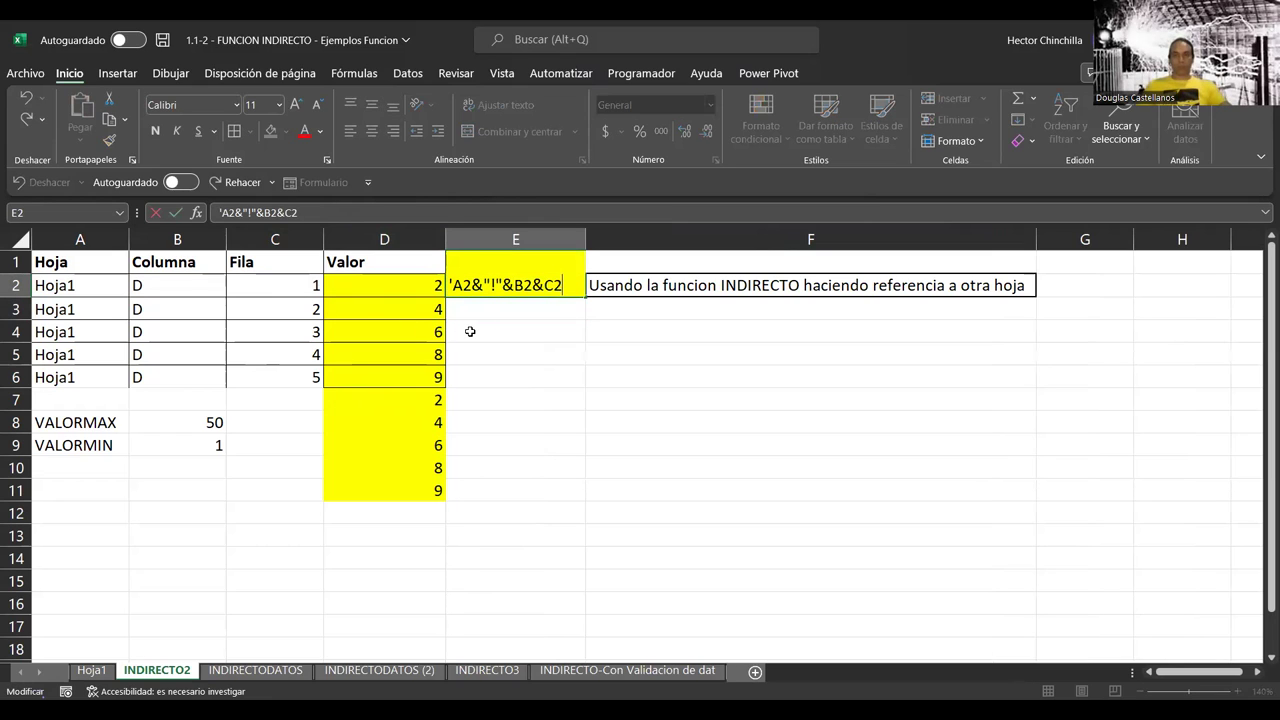
key("Delete")
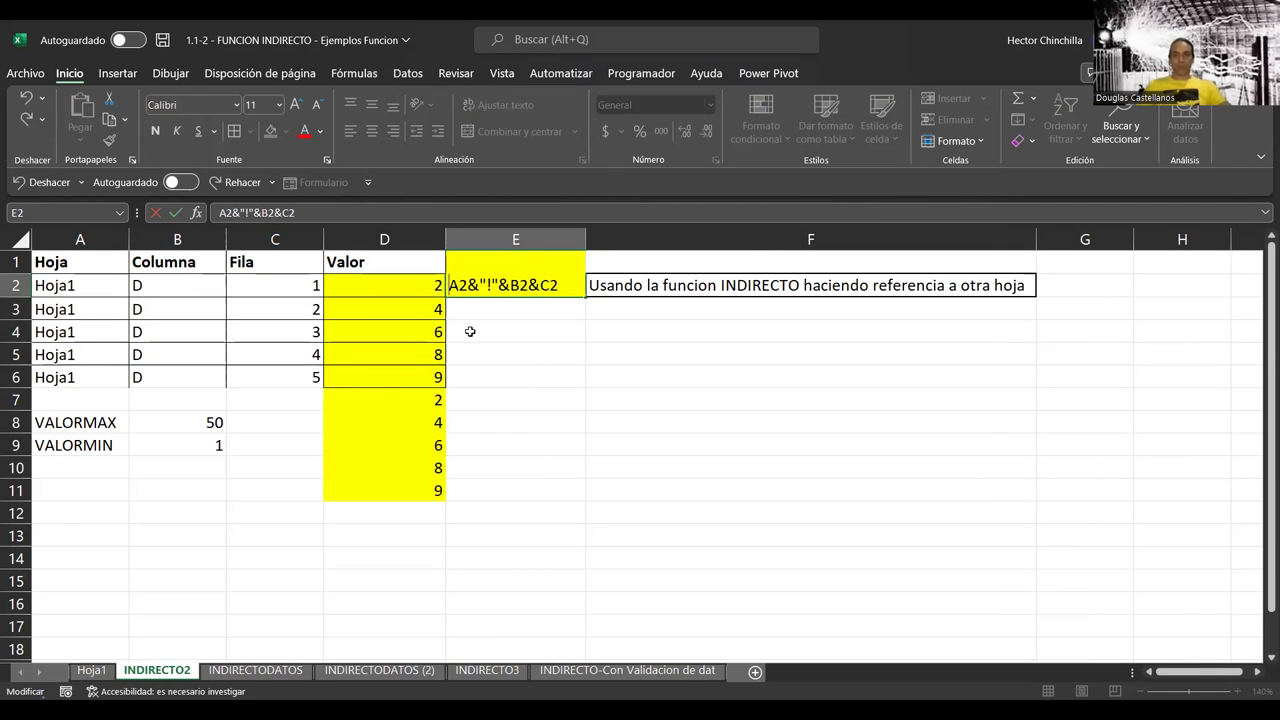
key("Return")
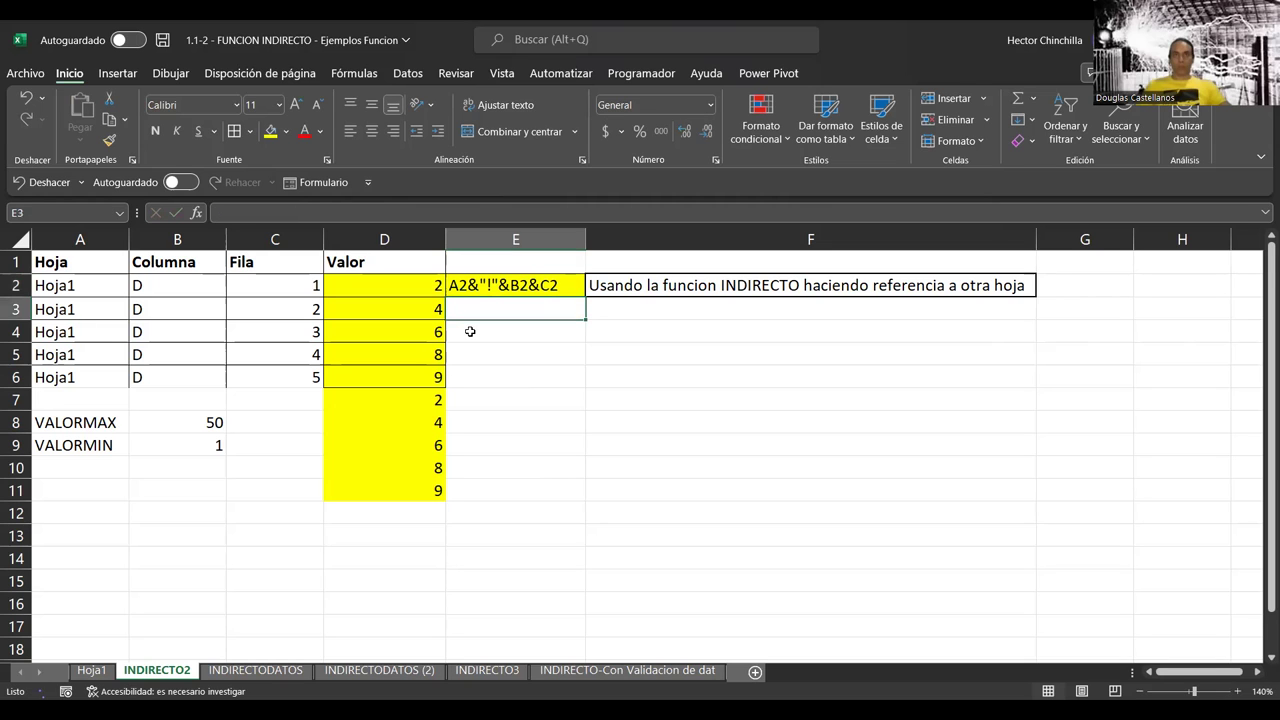
key("Up")
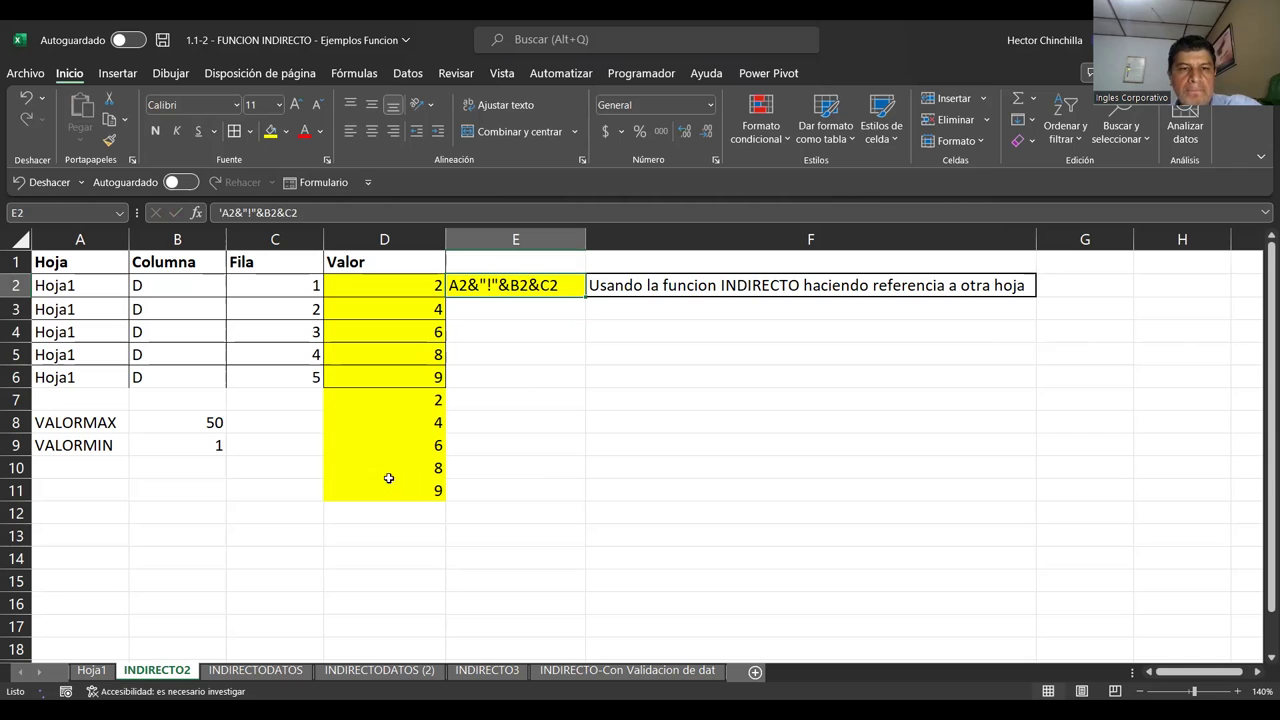
Turn E2 into the formula =A2&"!"&B2&C2, showing Hoja1!D1
key("Down")
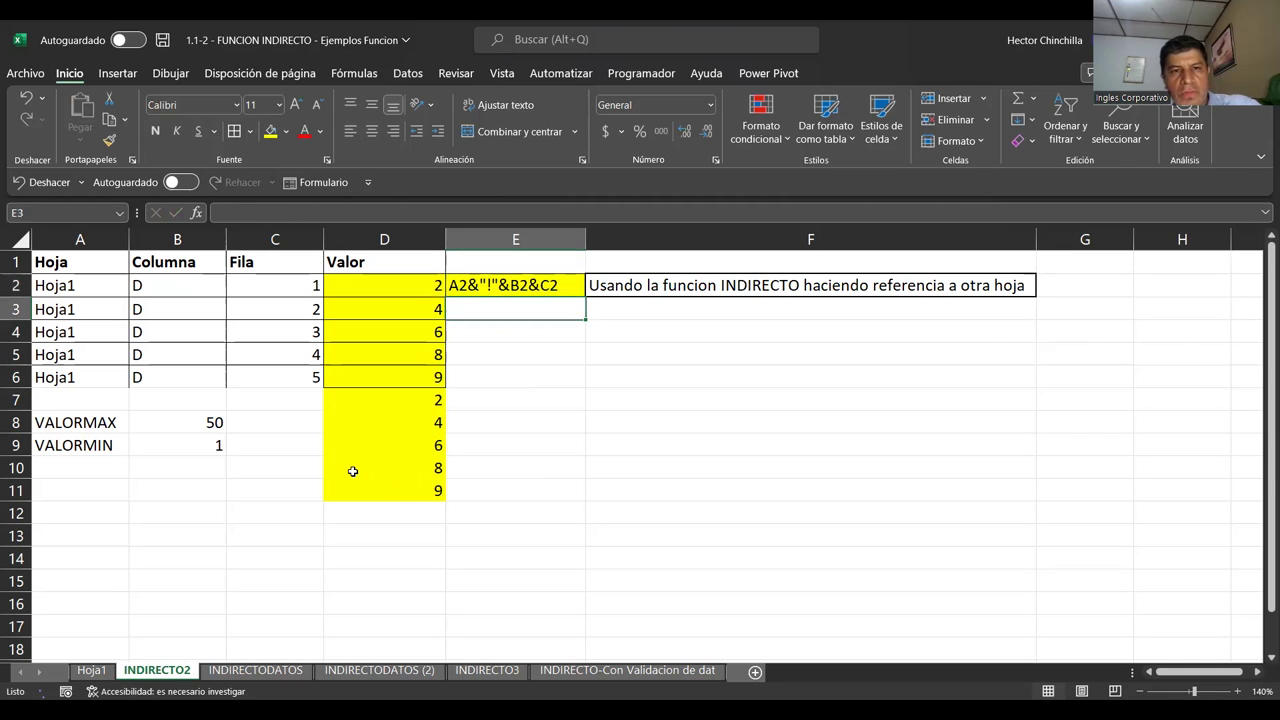
key("Up")
key("F2")
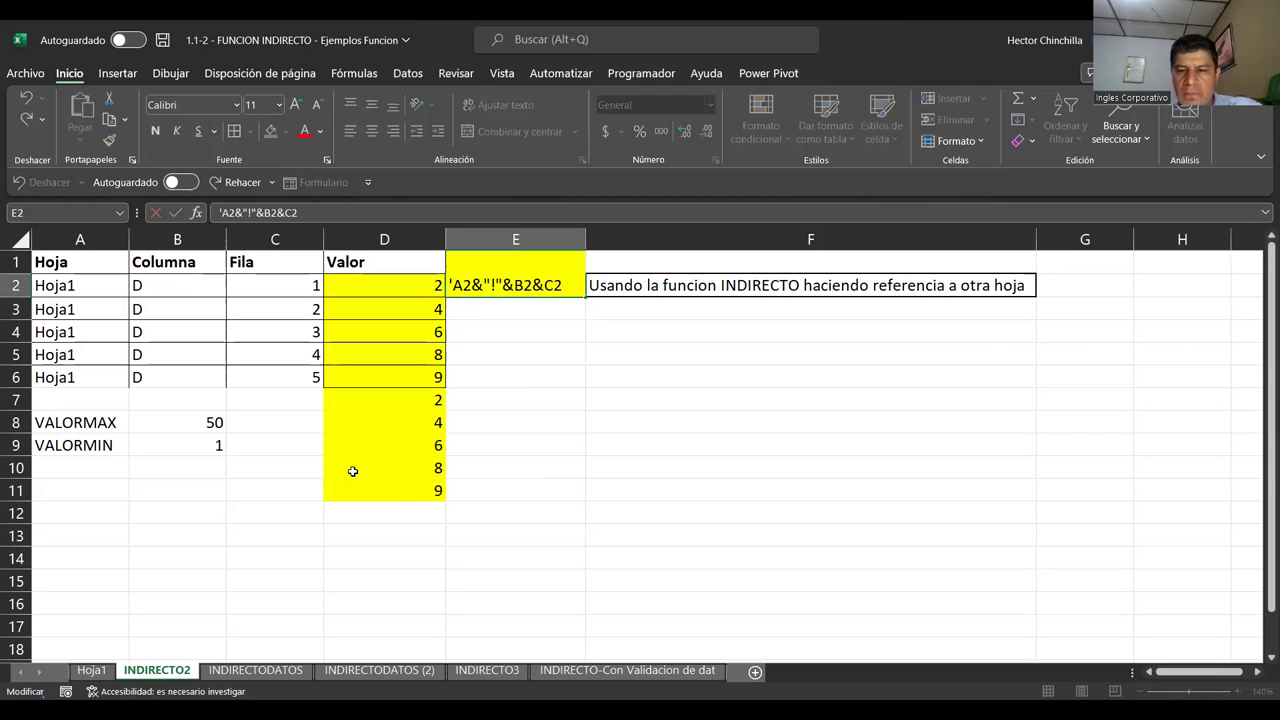
key("Home")
type("=")
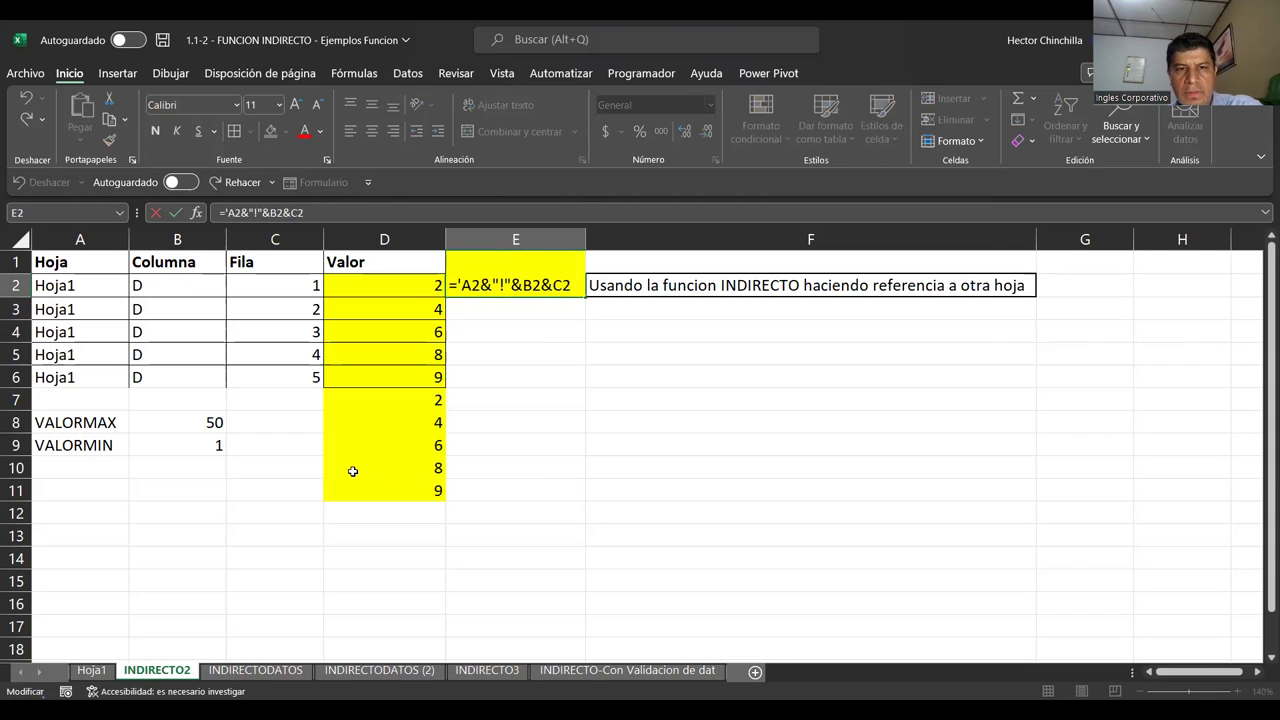
key("Delete")
key("Return")
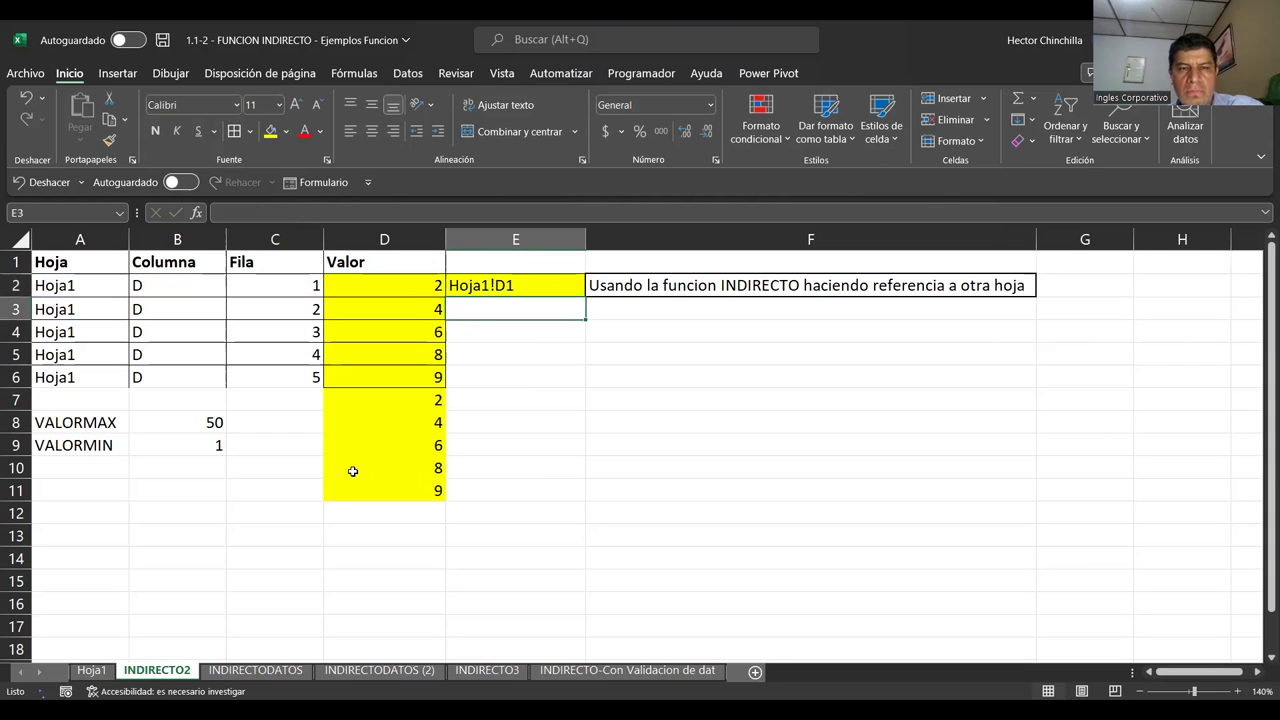
key("Up")
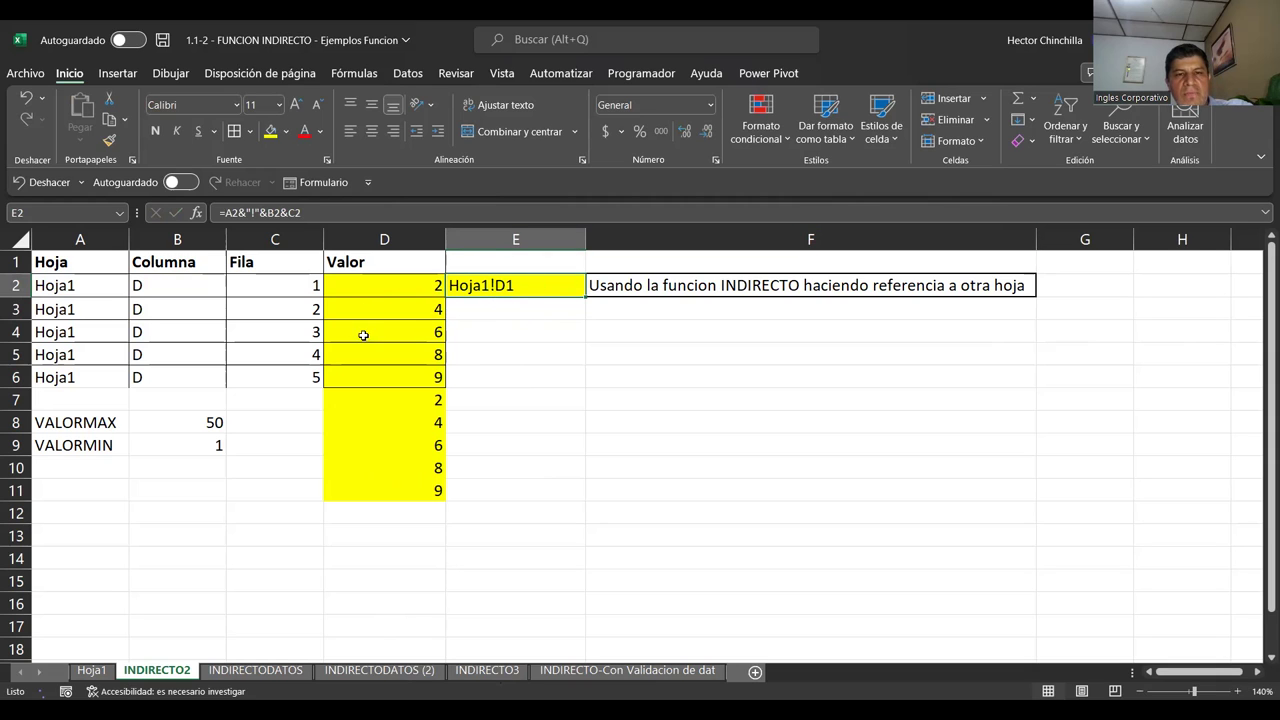
left_click(372, 288)
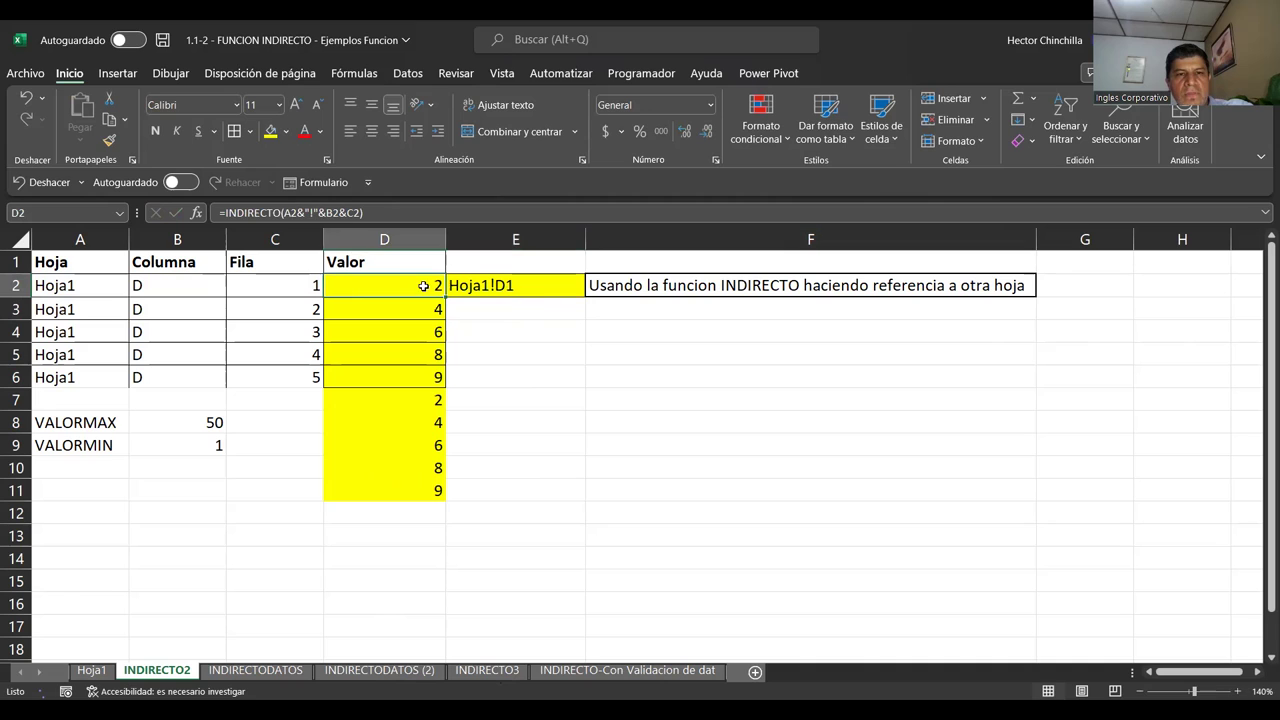
left_click(485, 284)
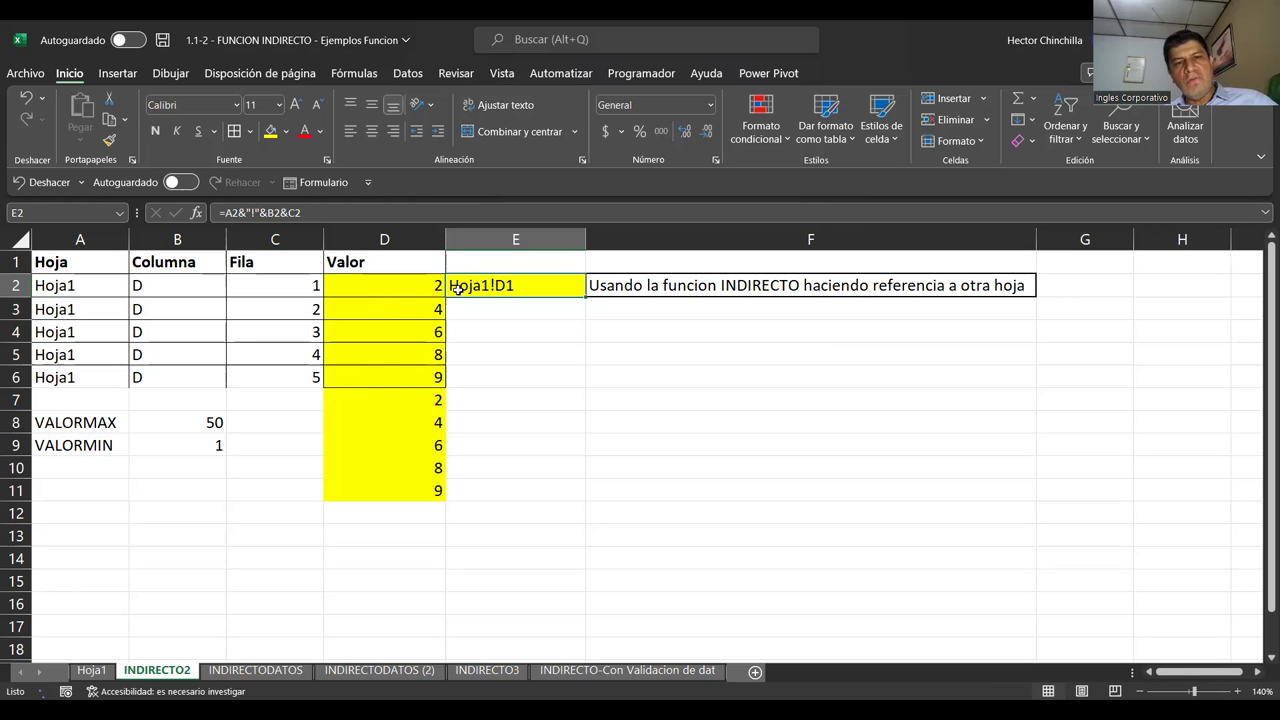
left_click(55, 290)
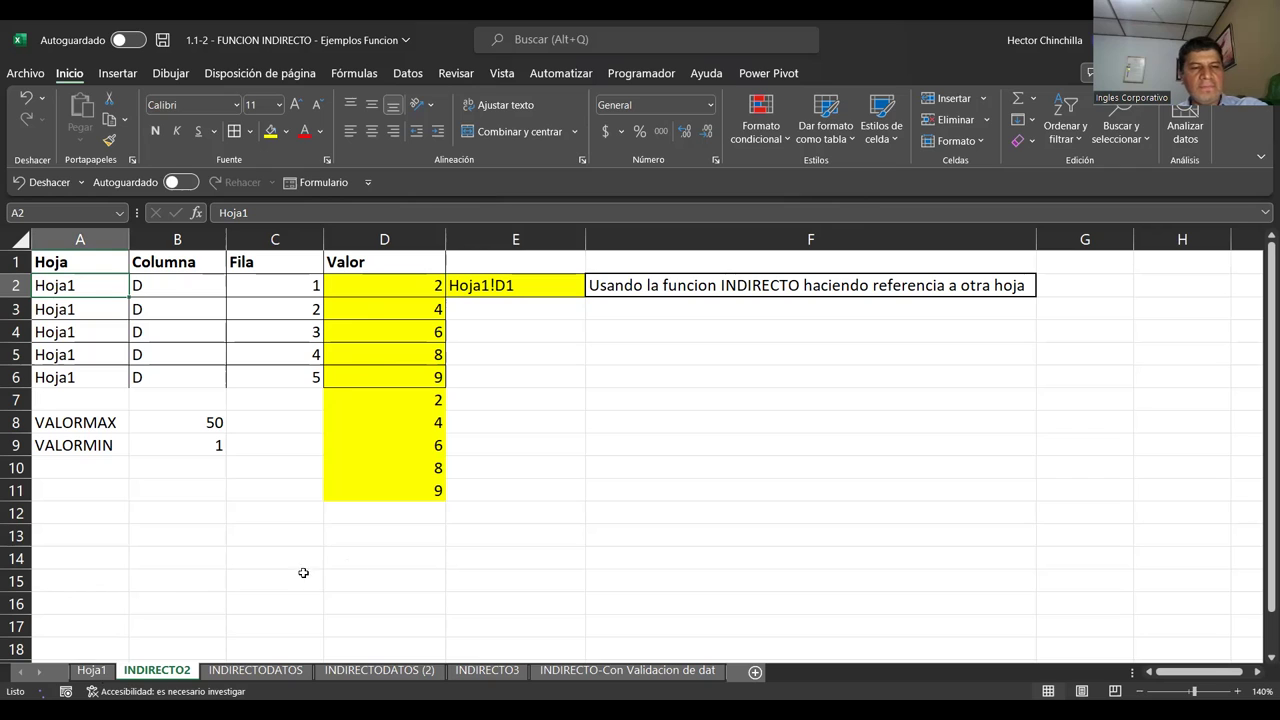
left_click(181, 462)
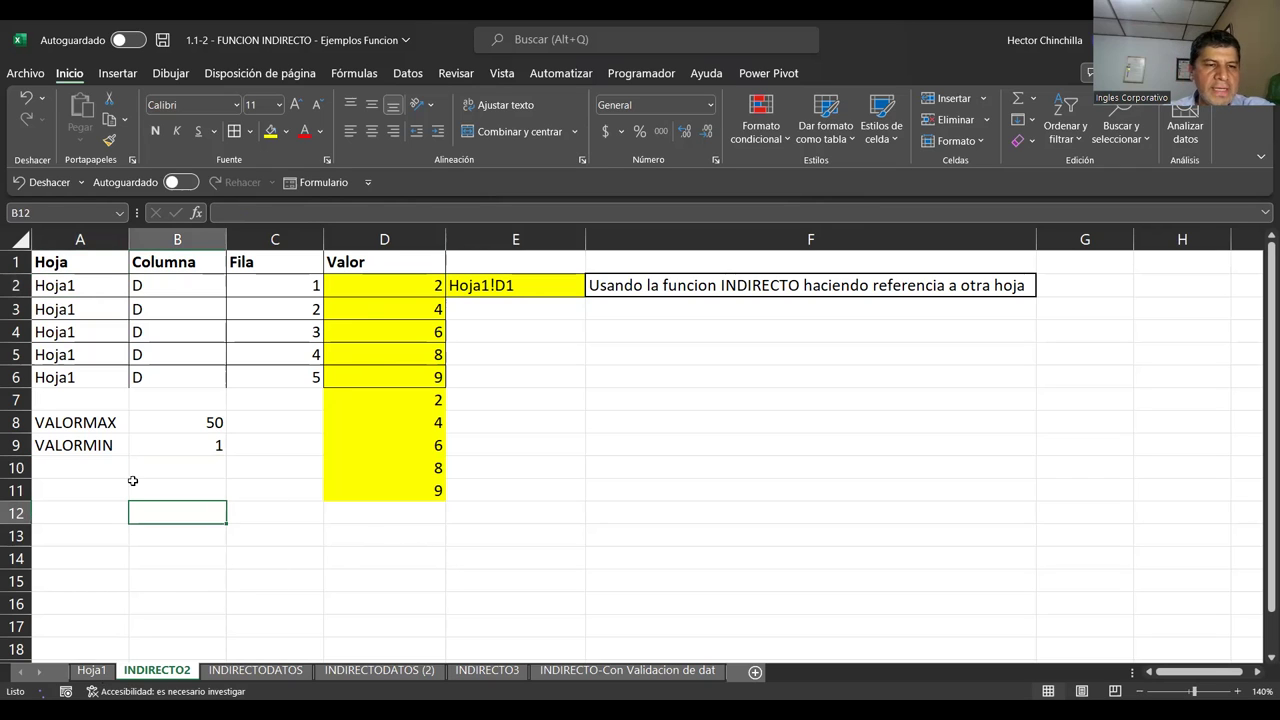
key("Up")
key("Up")
key("Left")
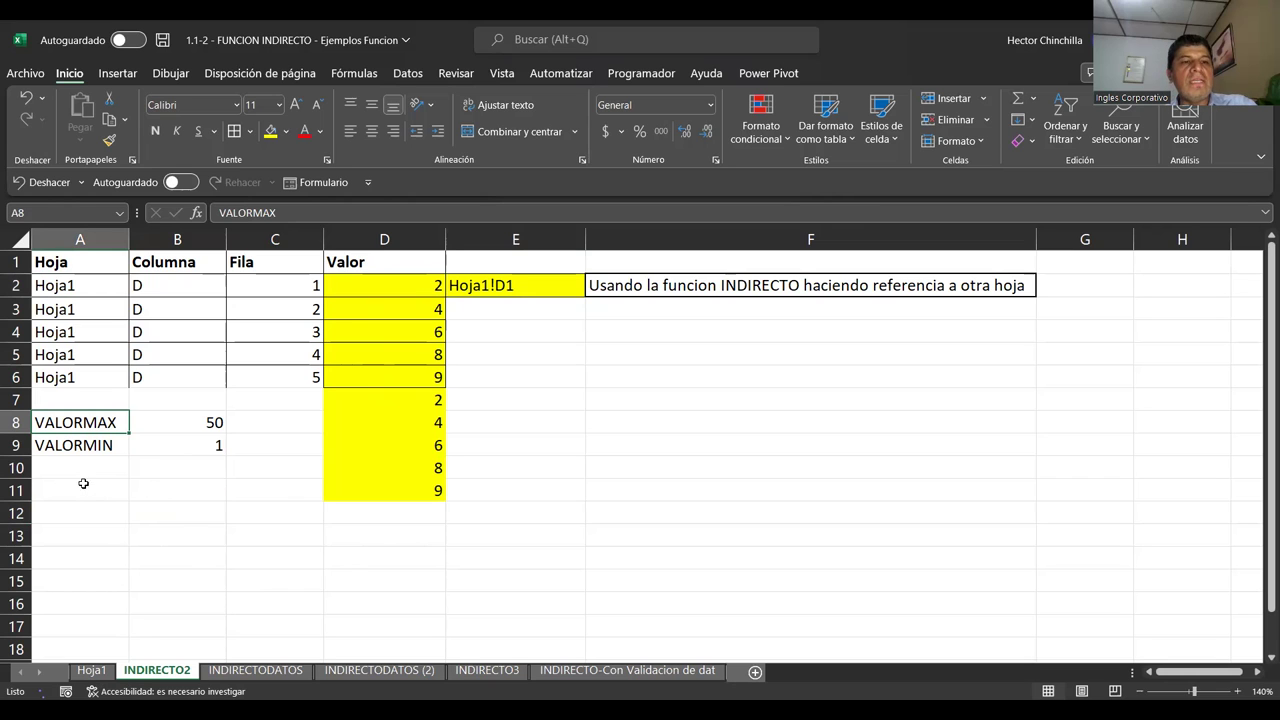
left_click(80, 480)
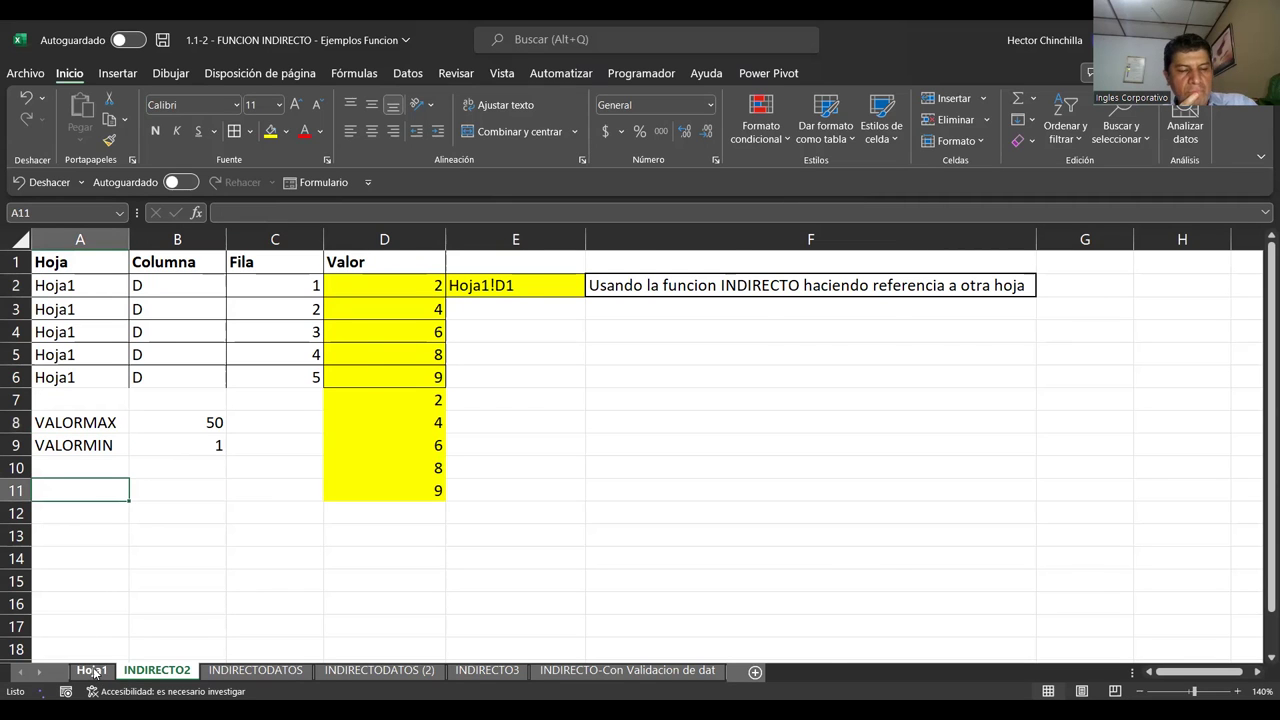
Switch to Hoja1 and check that A1 is named VALORMAX and A5 VALORMIN
left_click(93, 670)
left_click(72, 440)
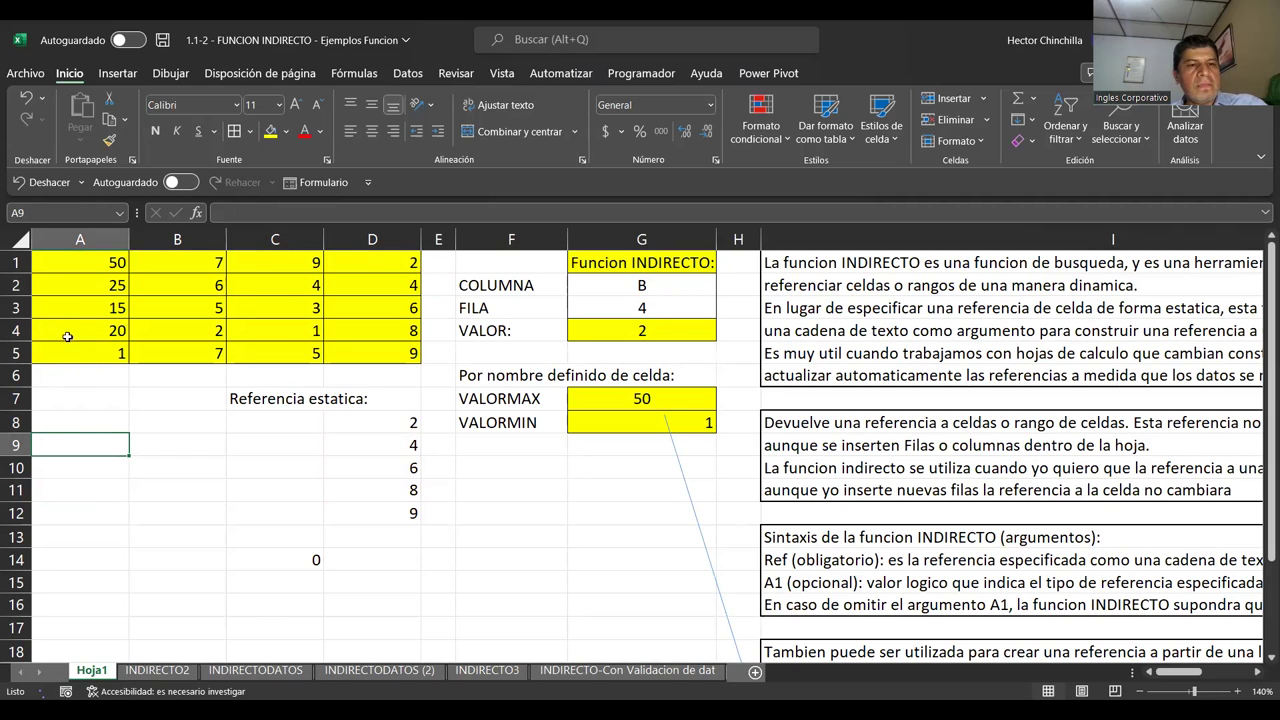
left_click_drag(84, 260, 86, 346)
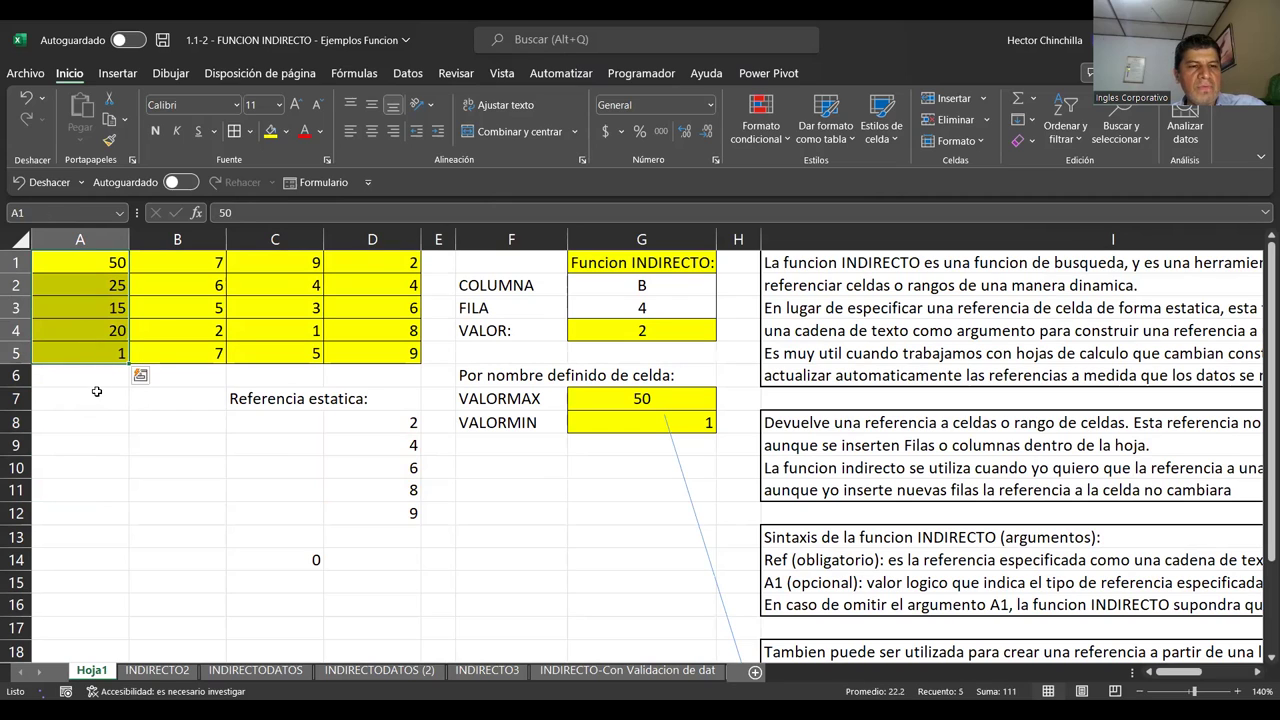
left_click(96, 391)
left_click(101, 263)
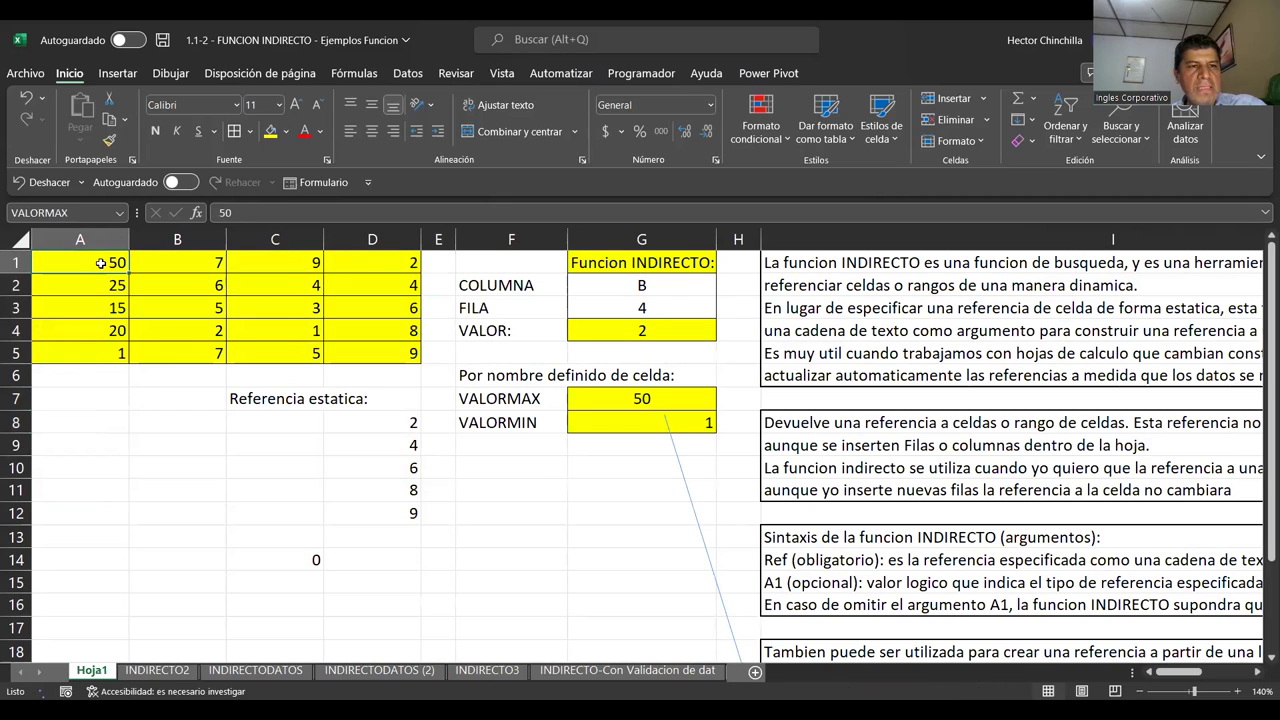
left_click(80, 356)
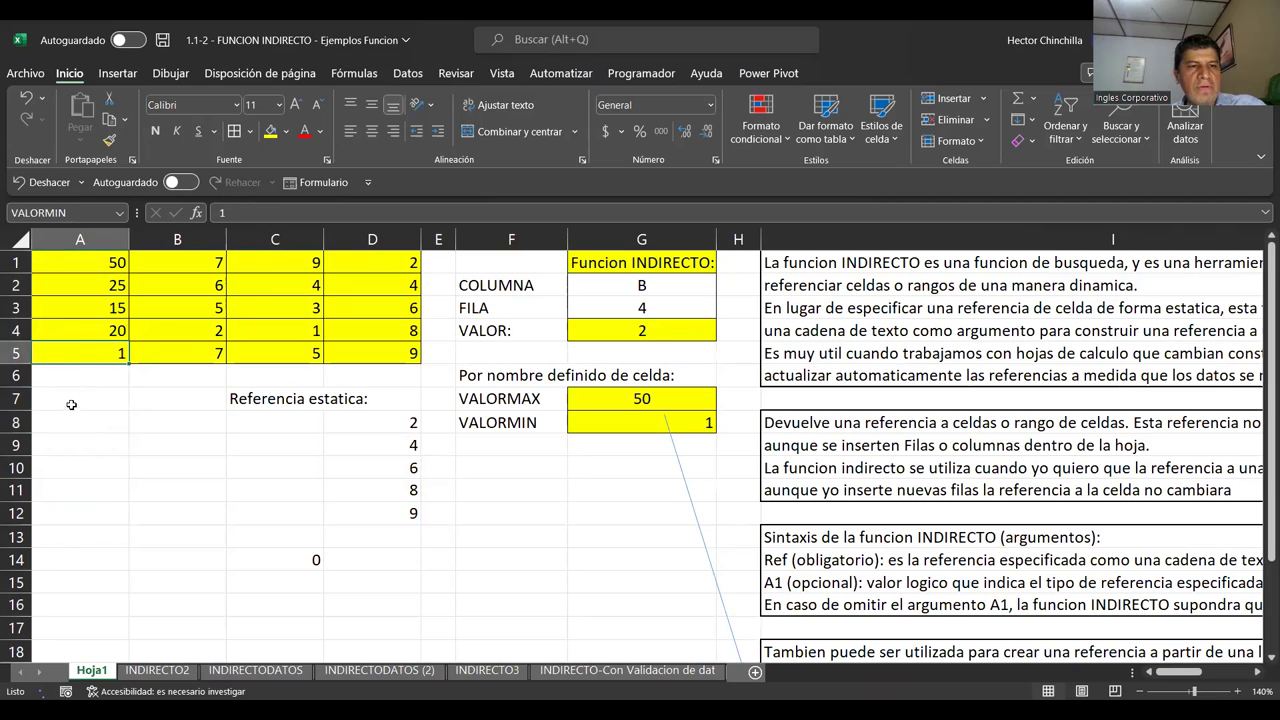
left_click(71, 404)
Reselect A1:A5 and A1 on Hoja1 to inspect their names
left_click_drag(92, 262, 92, 341)
left_click(104, 404)
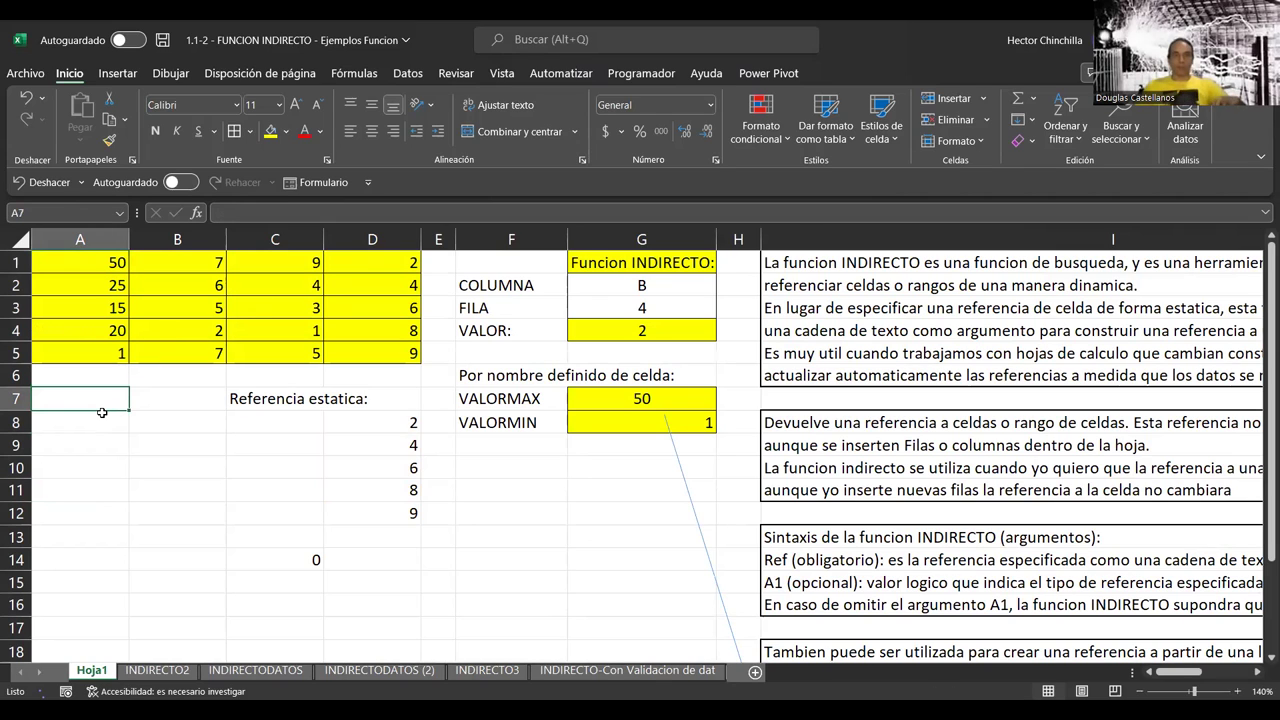
left_click(97, 263)
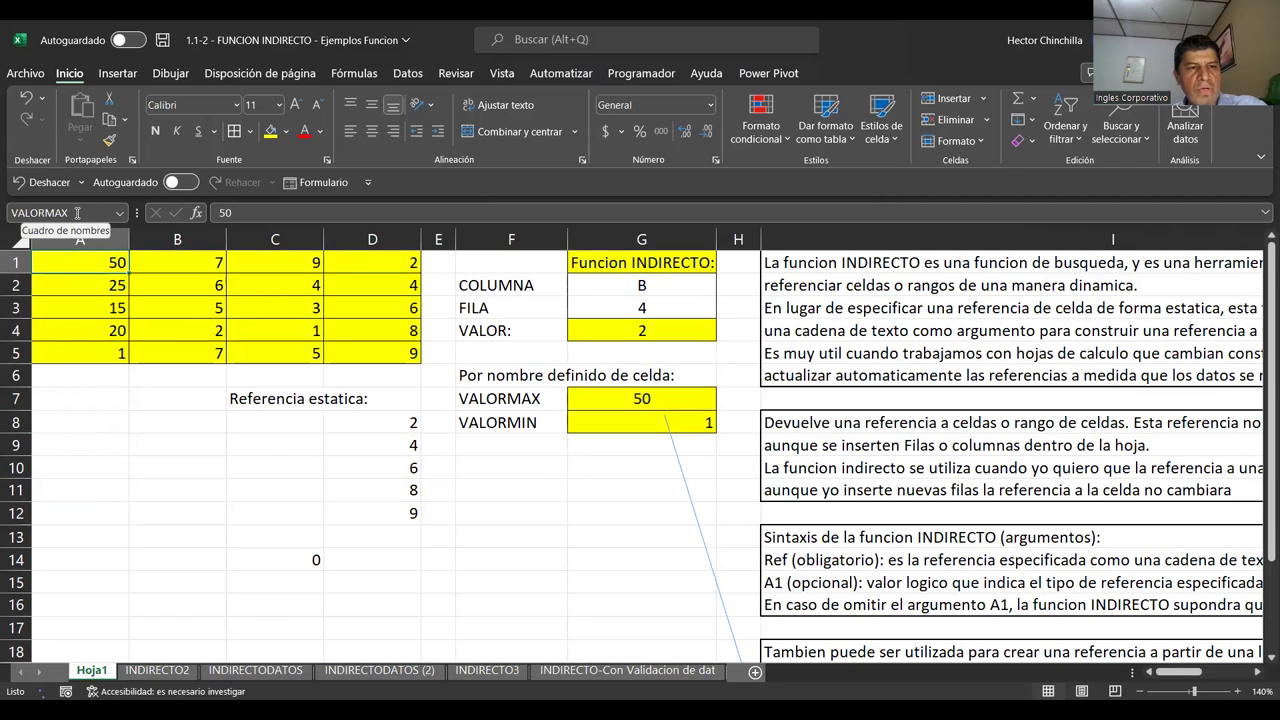
left_click(181, 452)
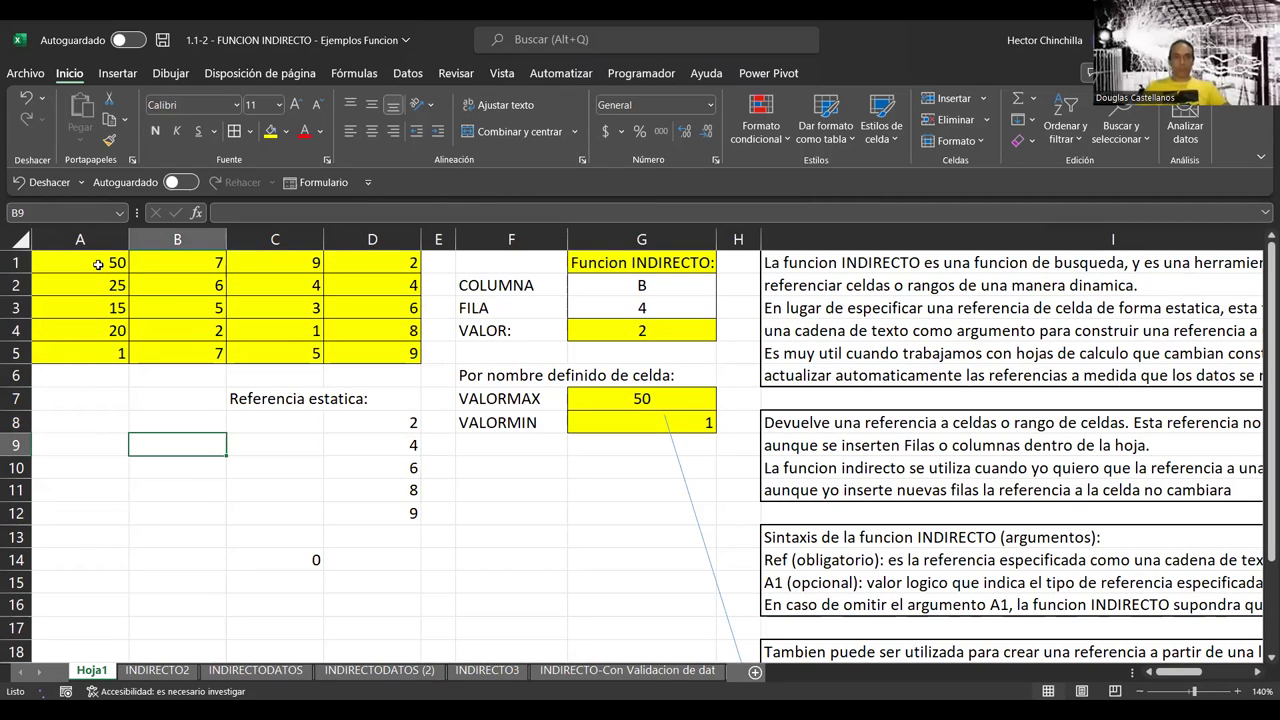
left_click_drag(98, 263, 107, 350)
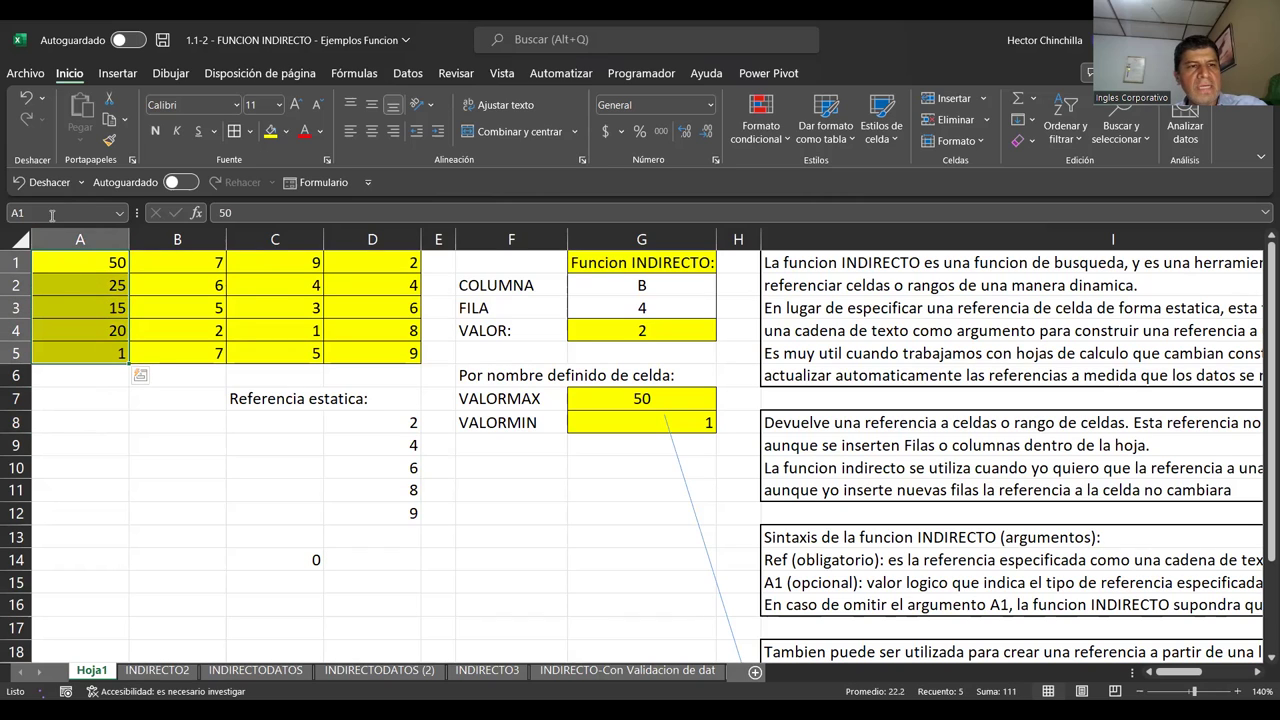
Start typing the name VALORES in the Name Box for A1:A5
left_click(52, 213)
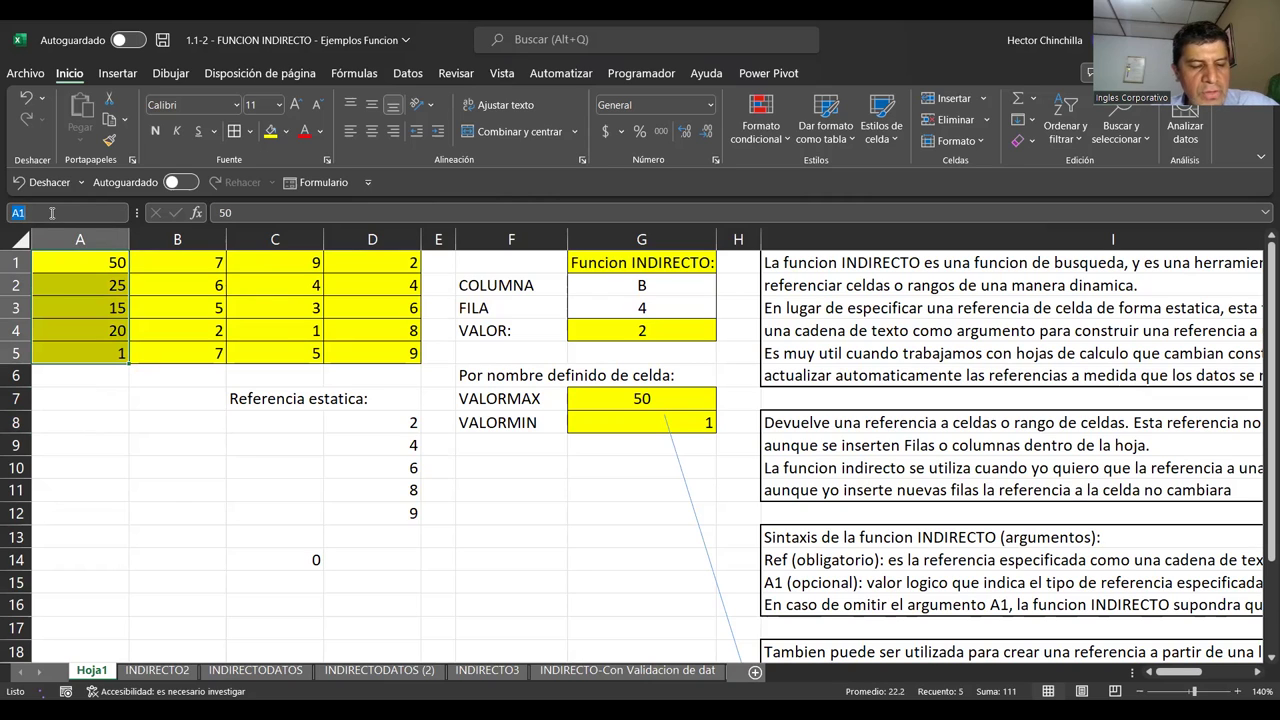
type("v")
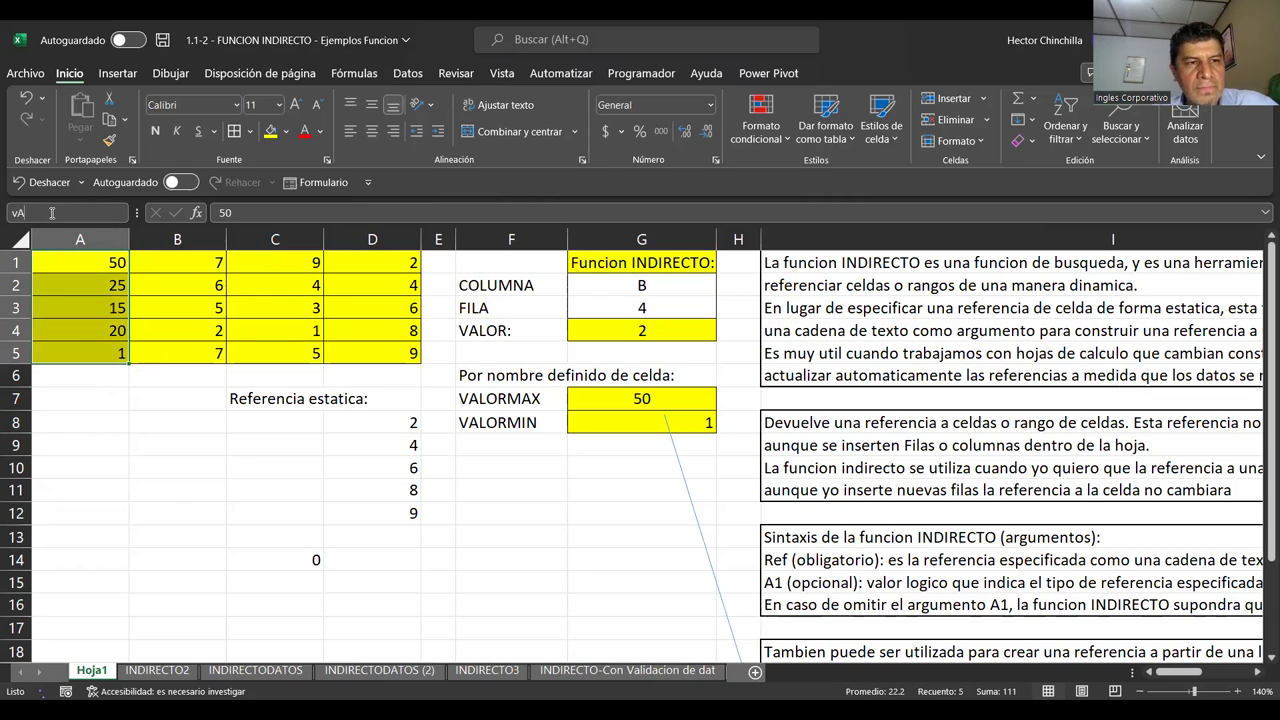
key("BackSpace")
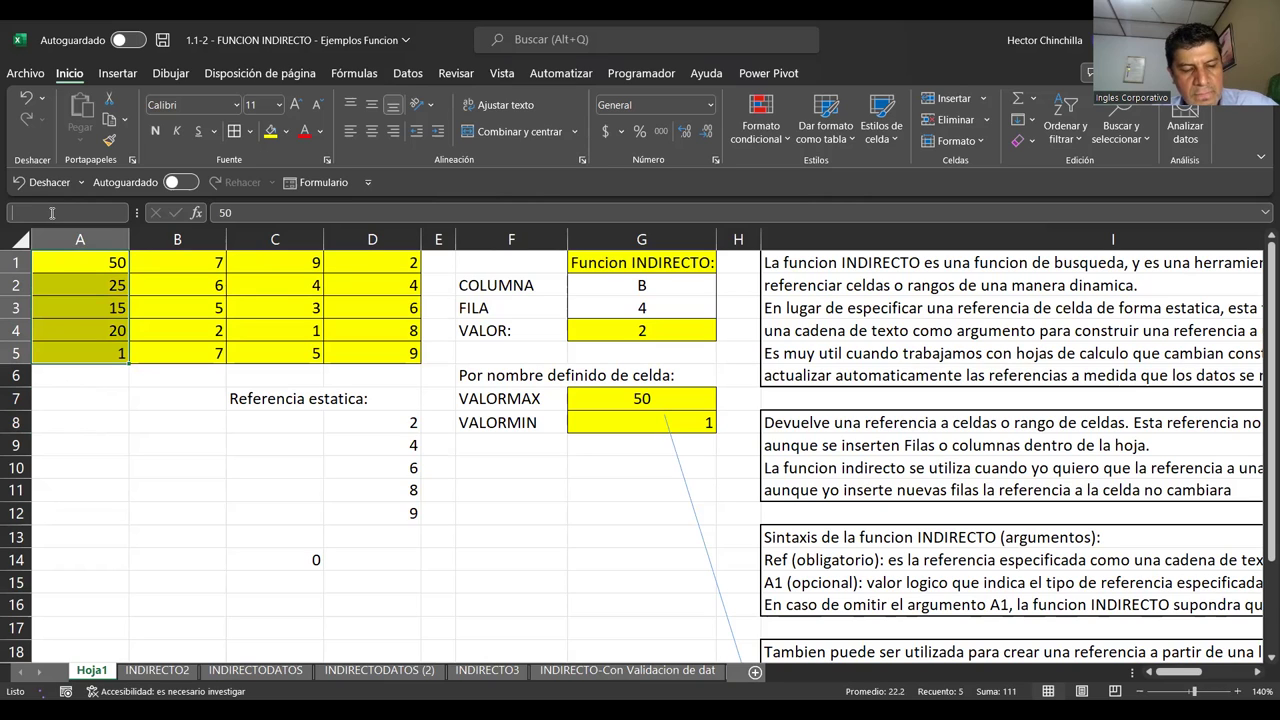
type("VALORESM")
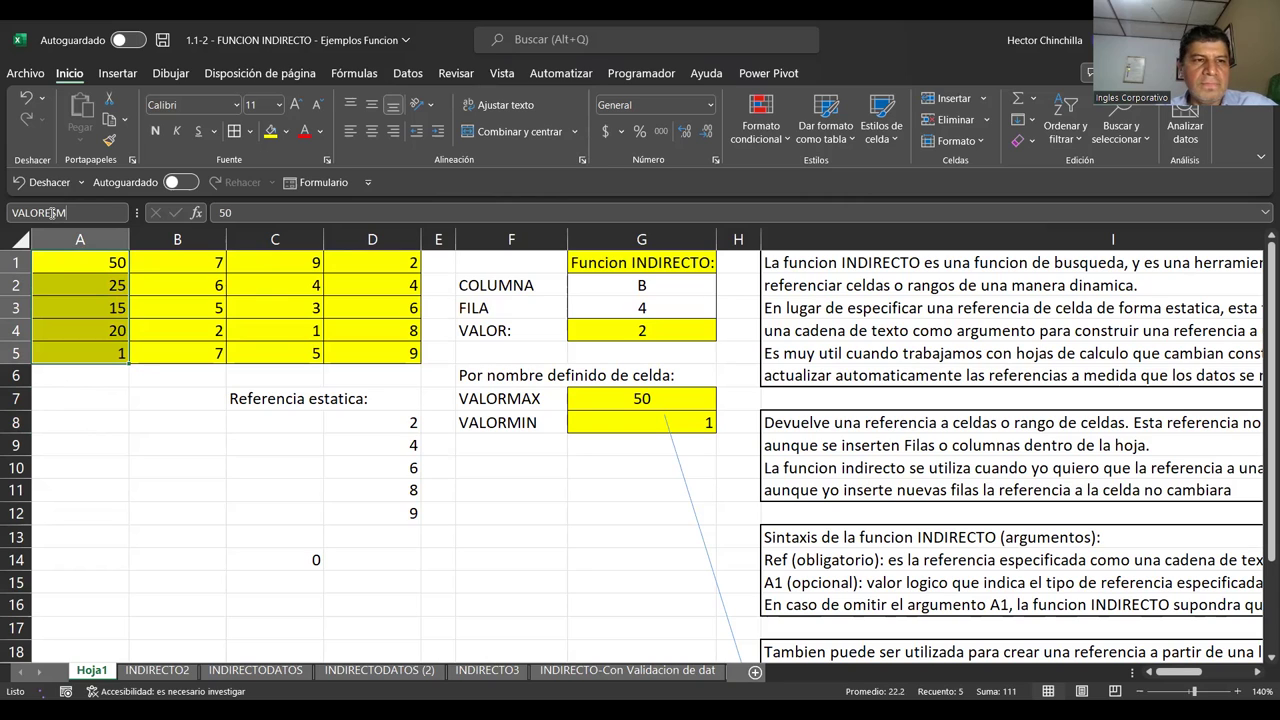
key("Return")
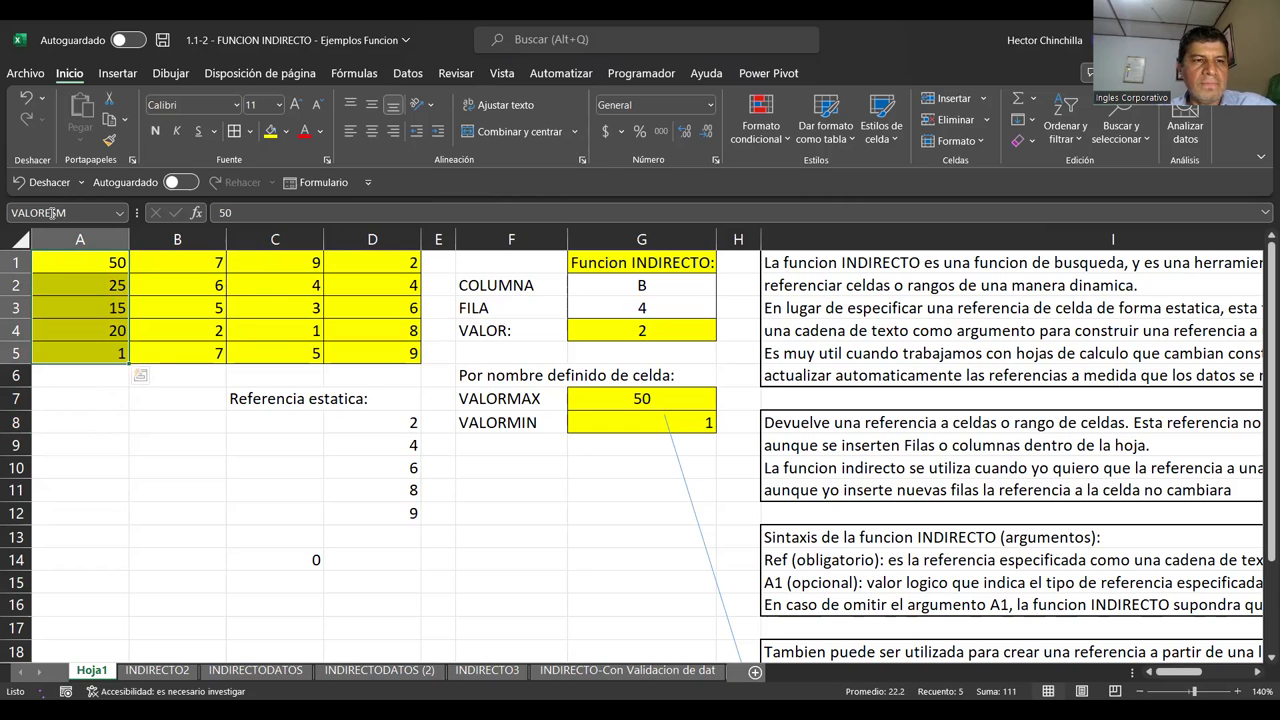
left_click(83, 421)
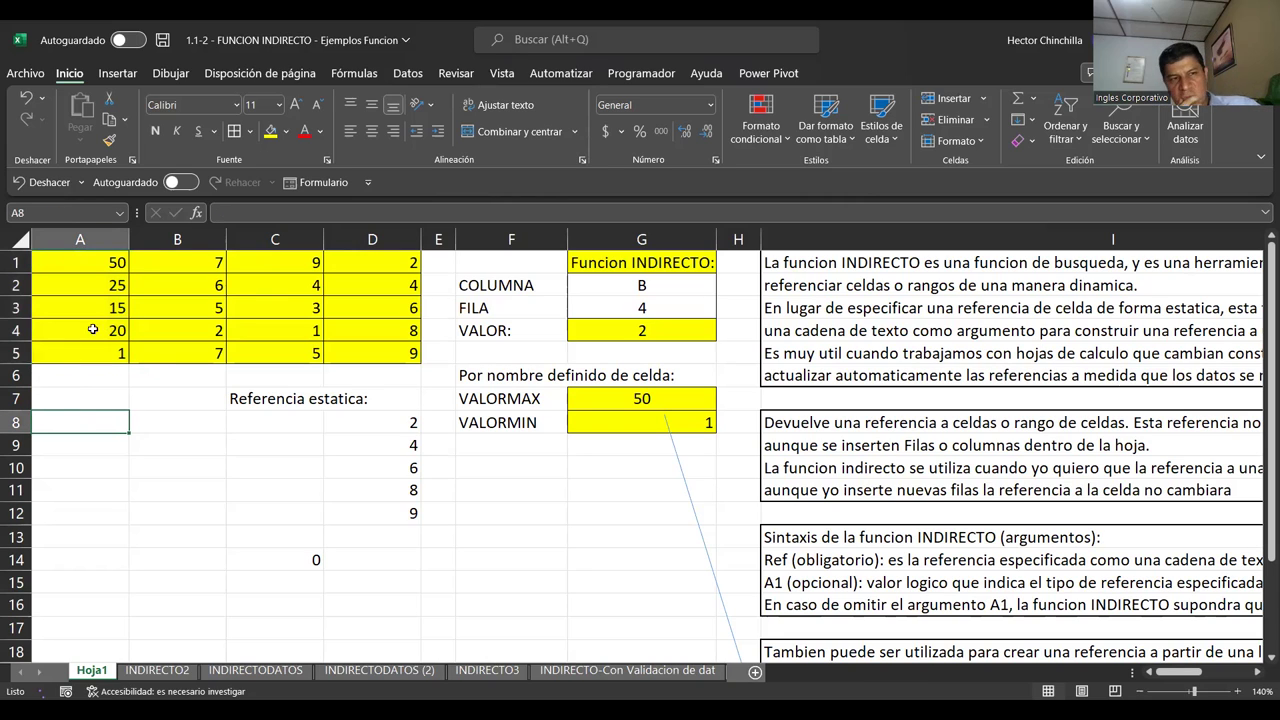
left_click_drag(86, 258, 94, 354)
type("VALORESM")
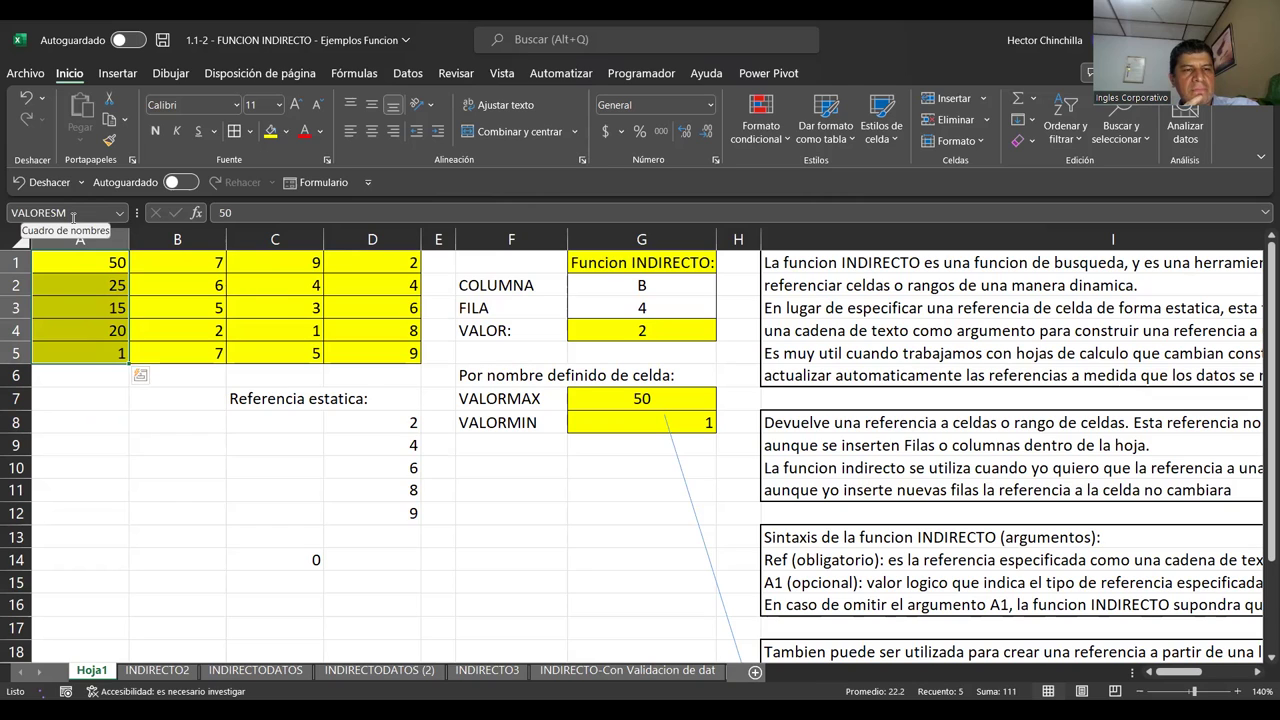
left_click(176, 438)
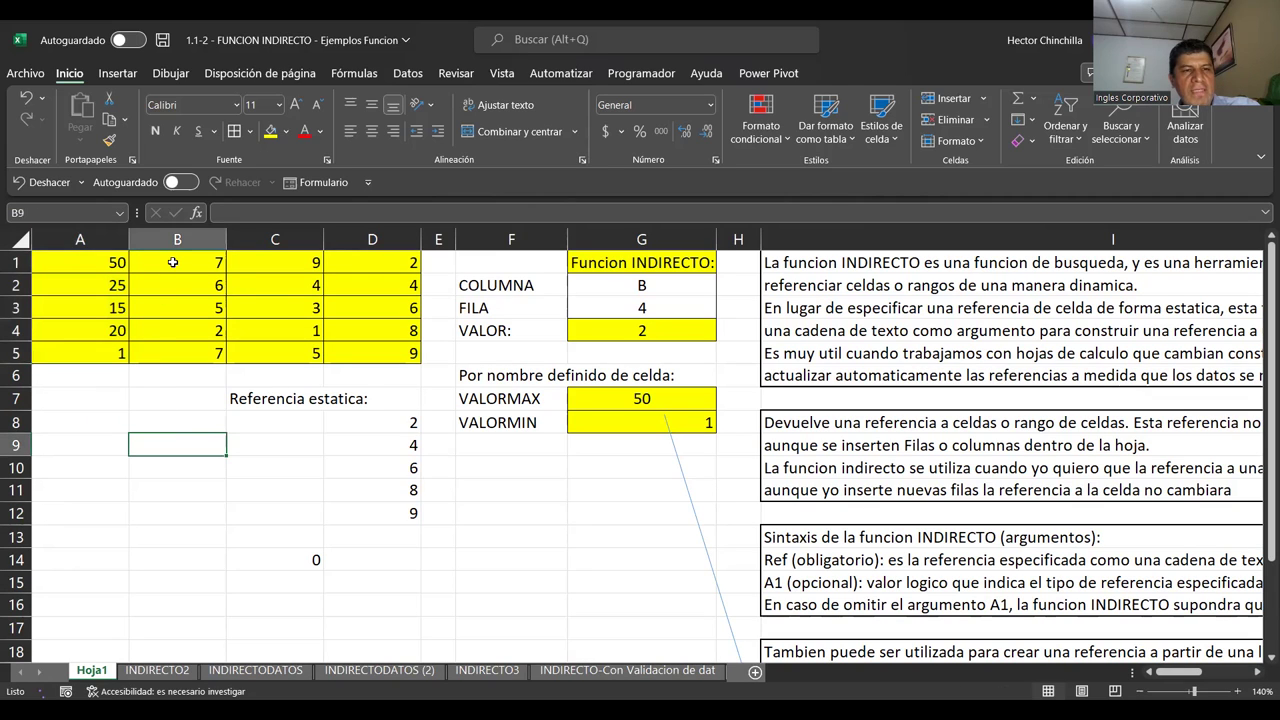
left_click_drag(173, 262, 175, 288)
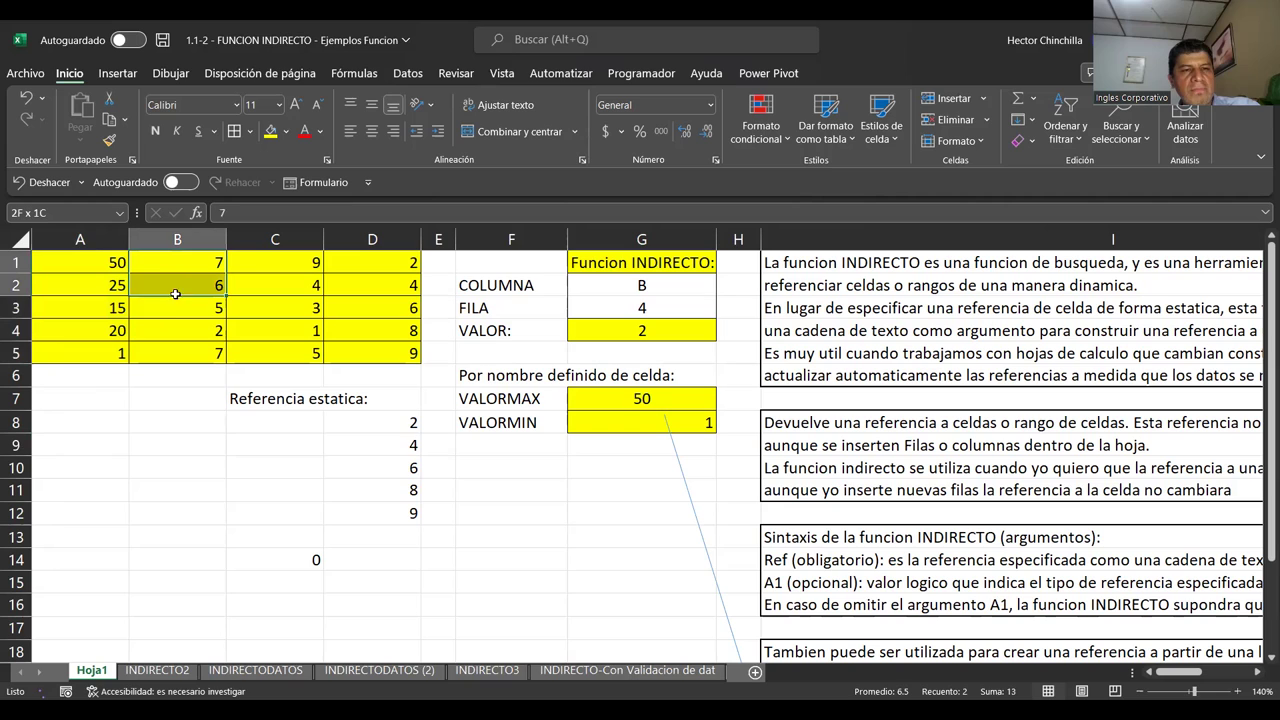
left_click_drag(175, 293, 175, 356)
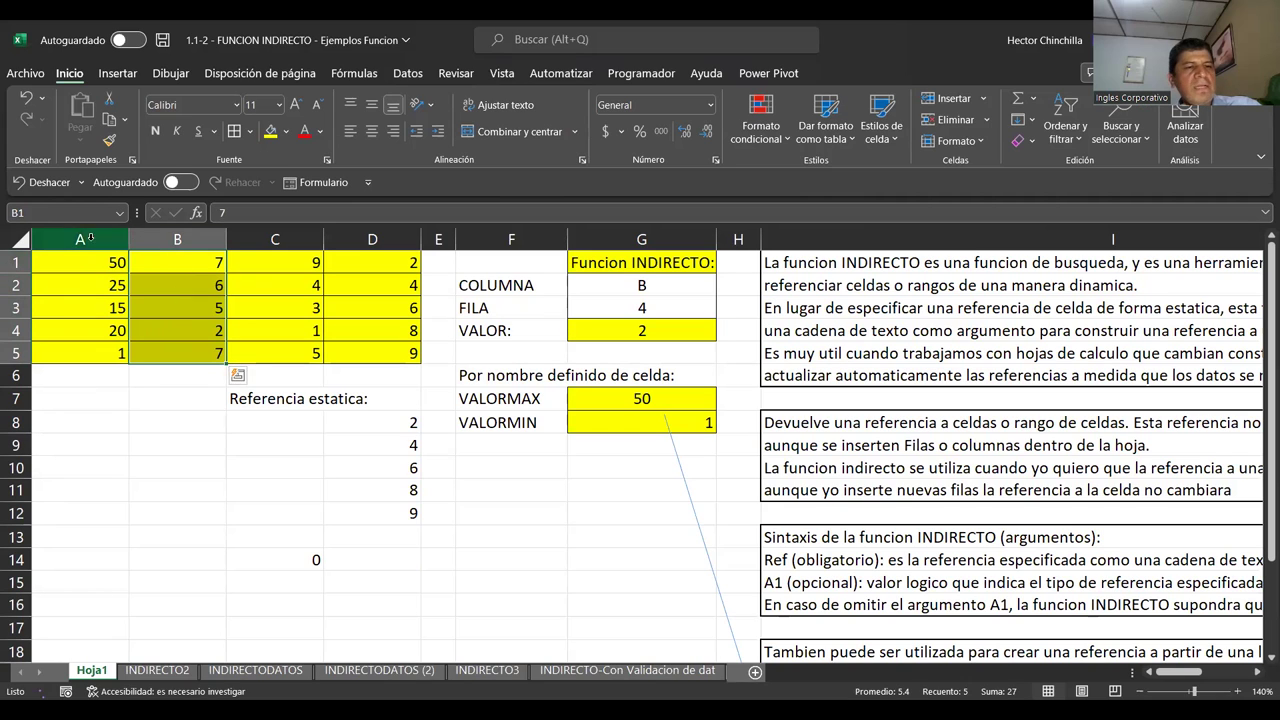
left_click(53, 213)
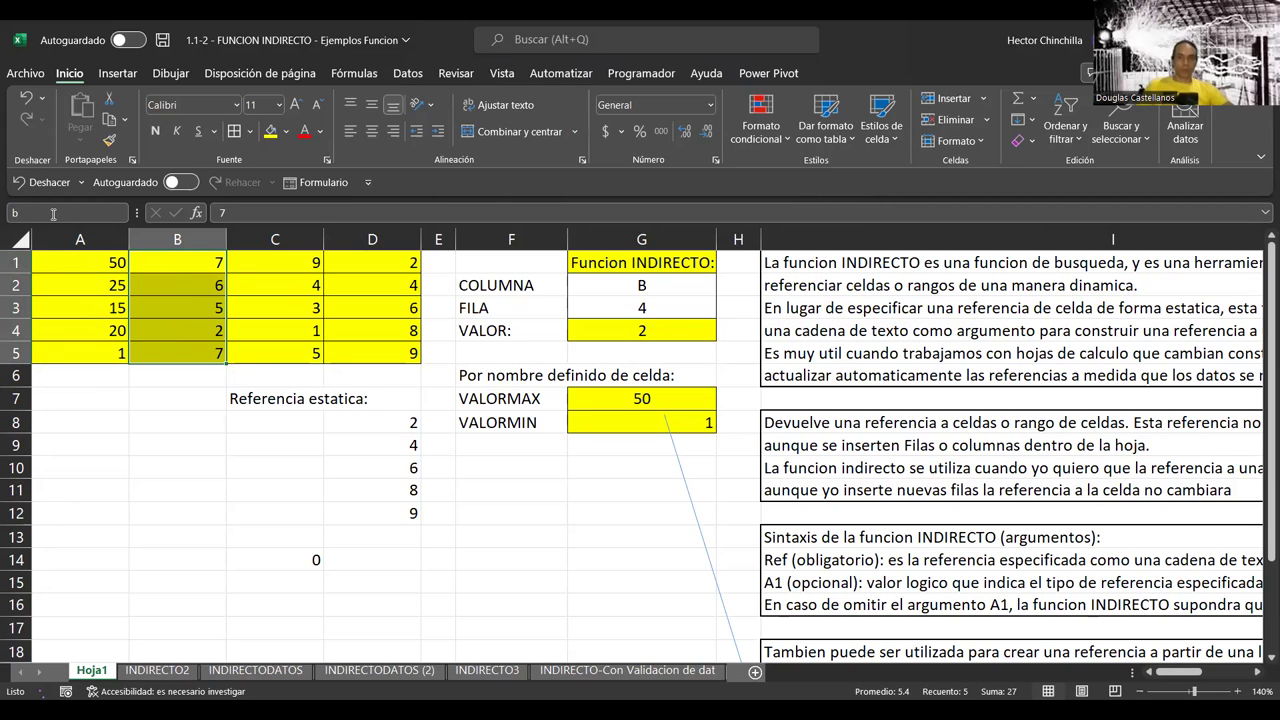
type("50")
key("Return")
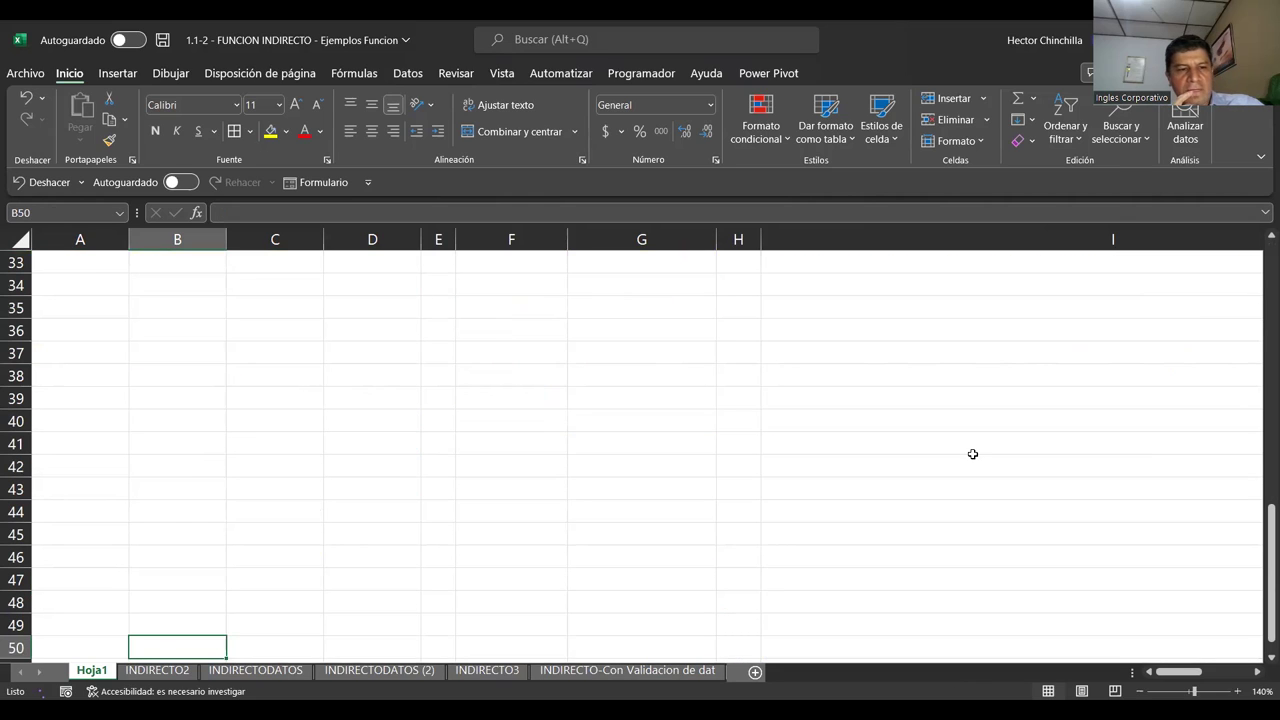
key("Up")
key("Up")
key("Up")
key("Up")
key("Up")
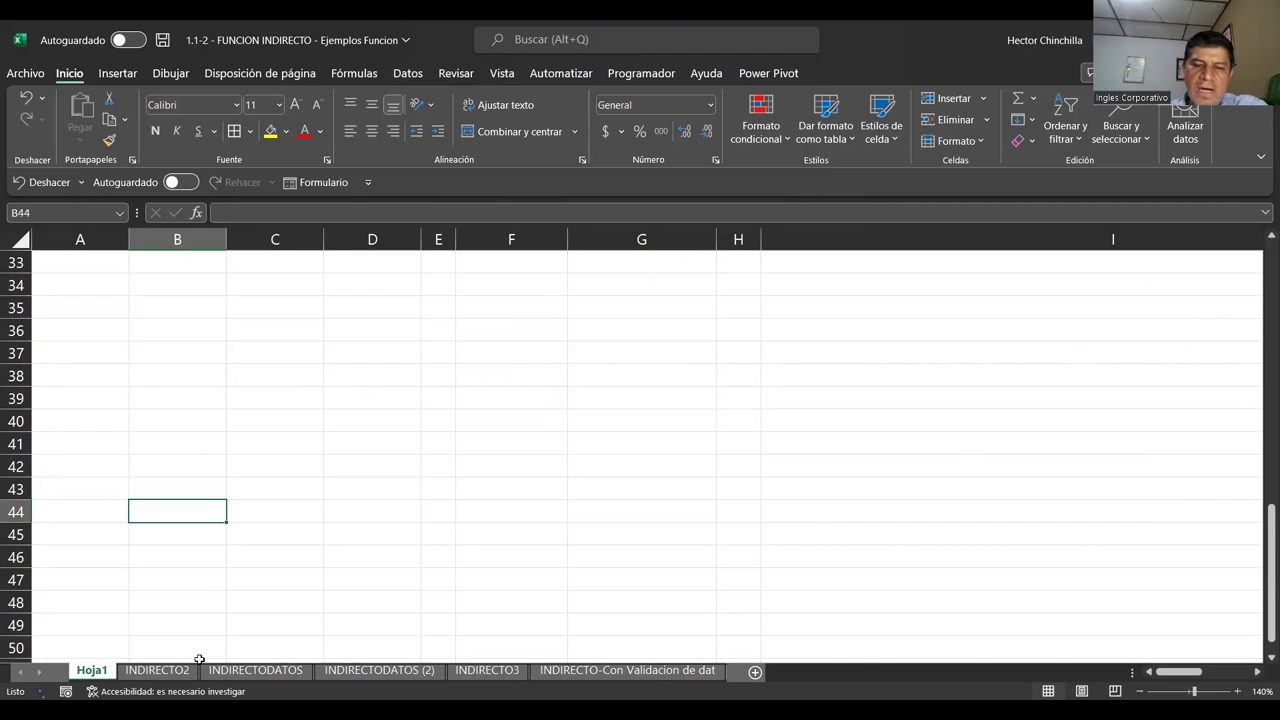
key("ctrl+Home")
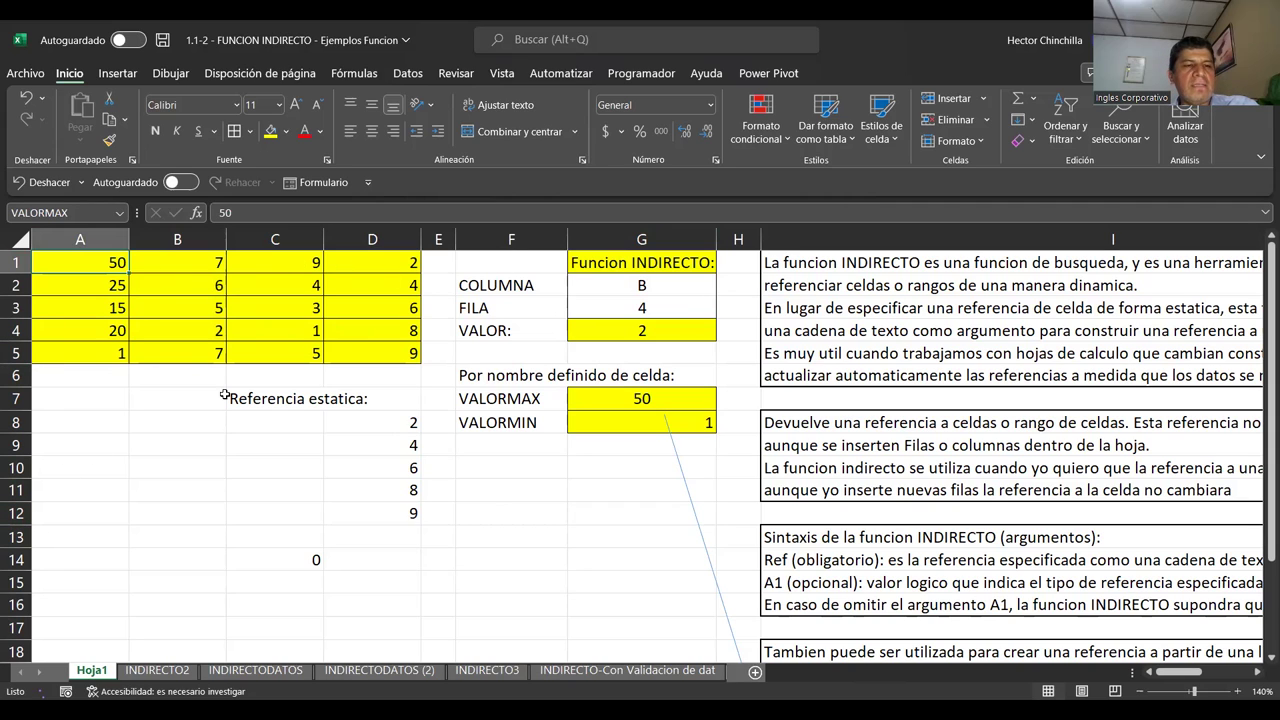
left_click(111, 412)
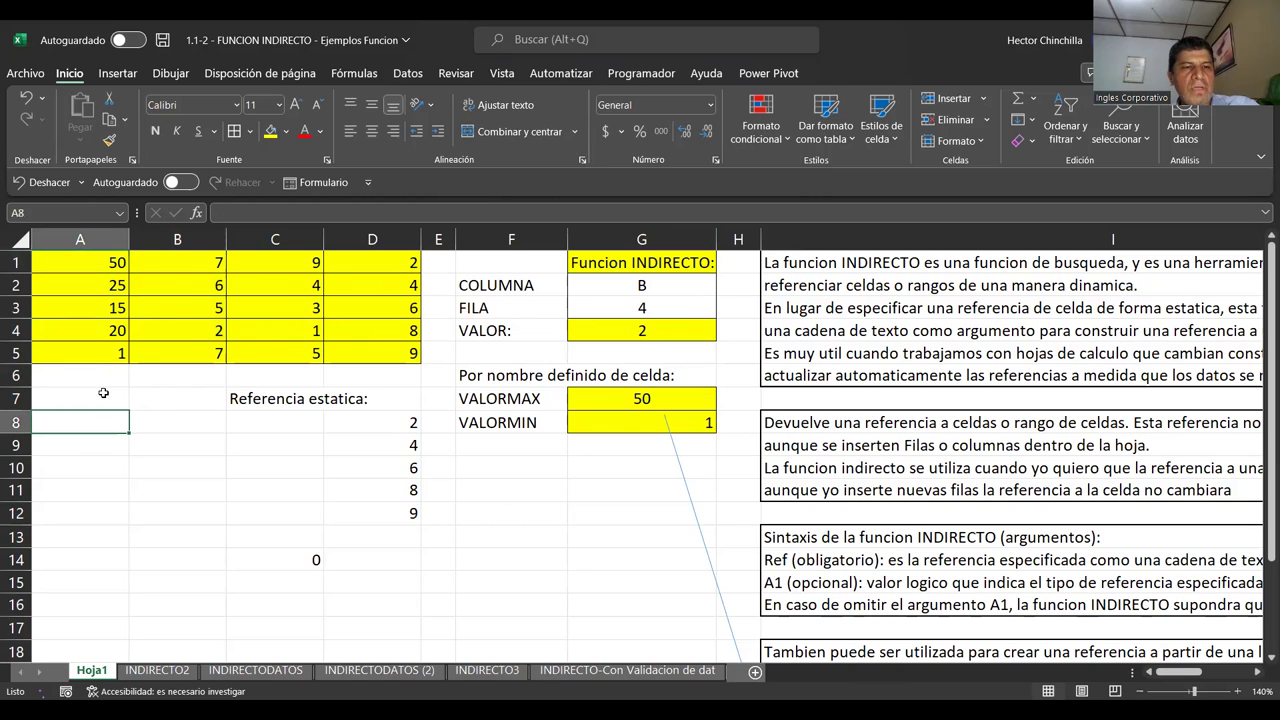
left_click(87, 265)
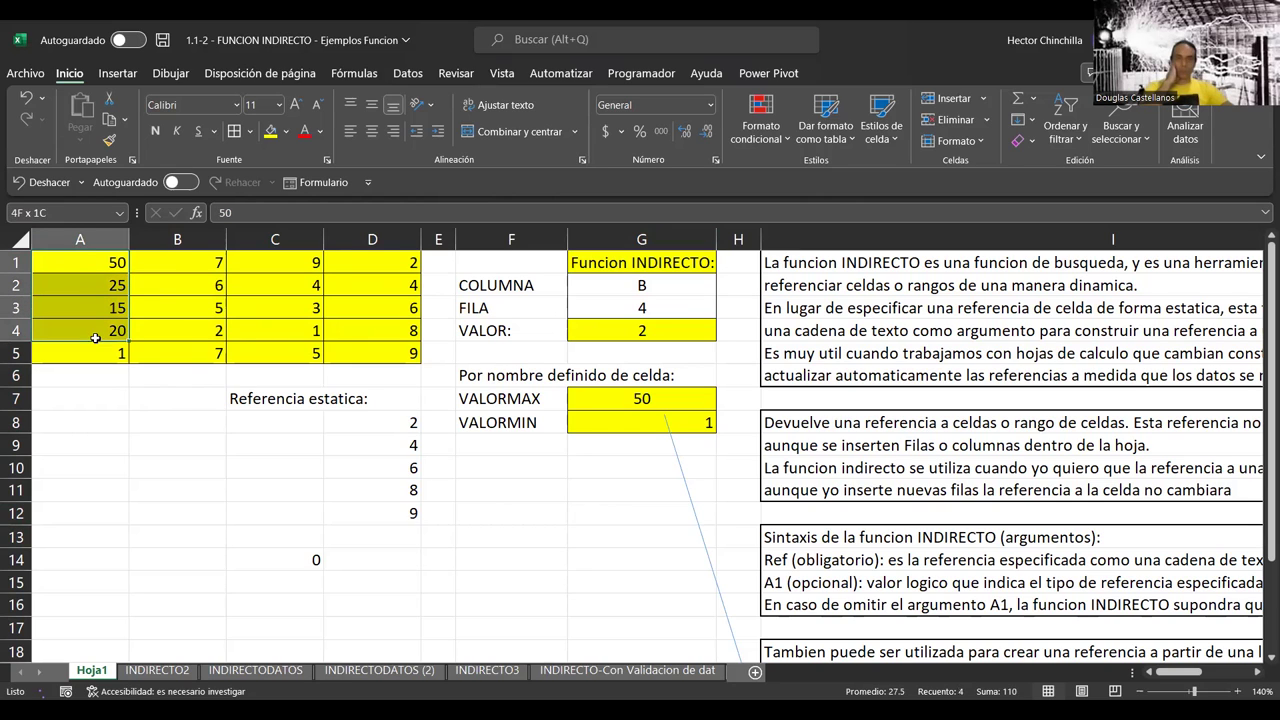
left_click_drag(90, 275, 96, 351)
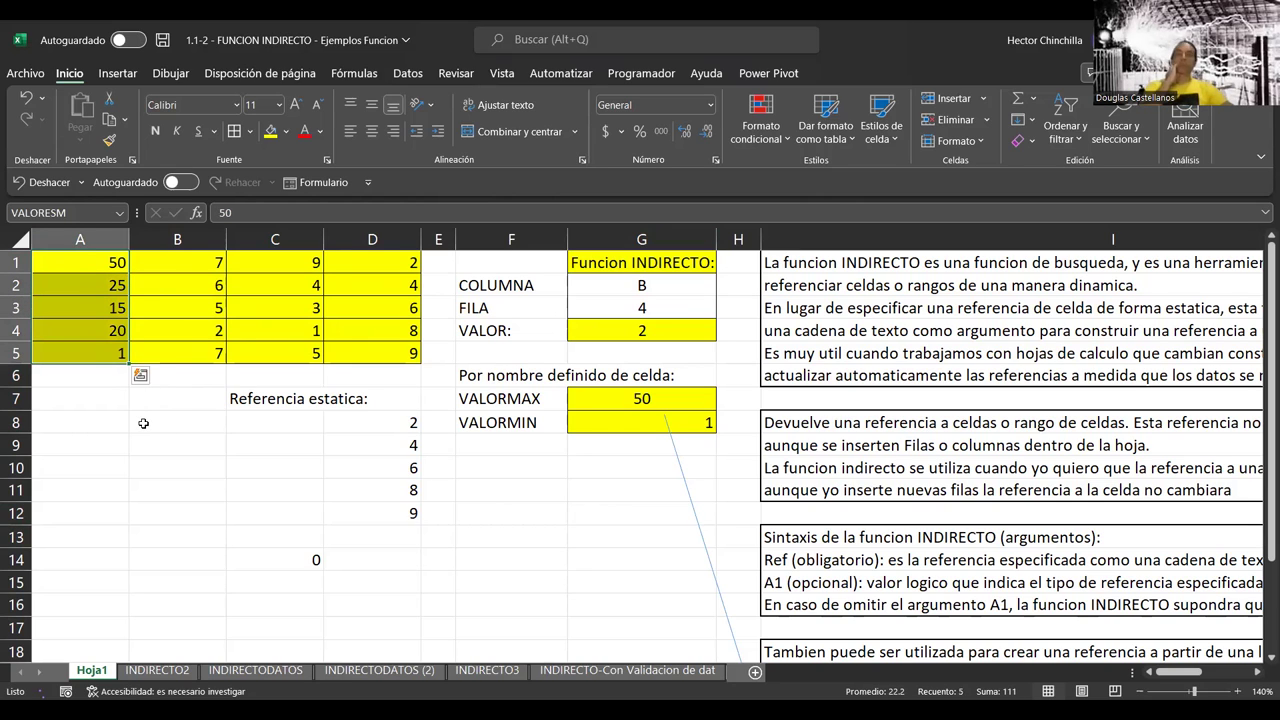
left_click(63, 419)
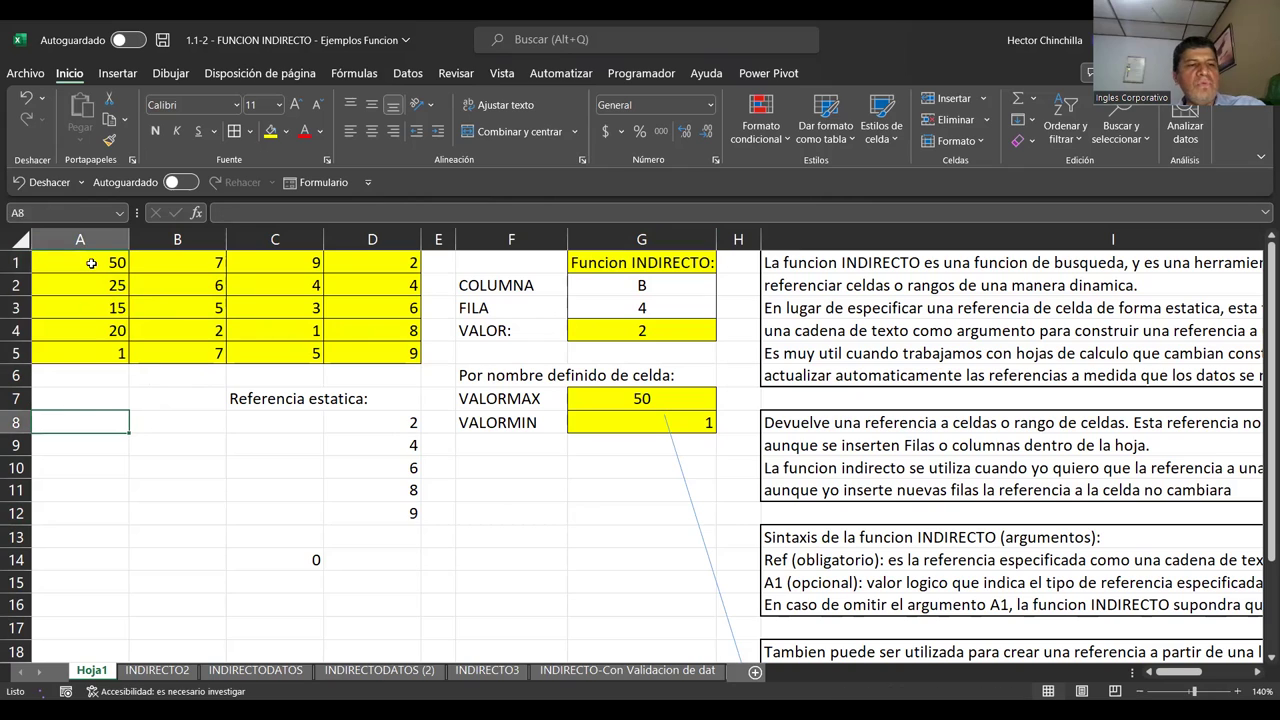
left_click_drag(91, 263, 96, 352)
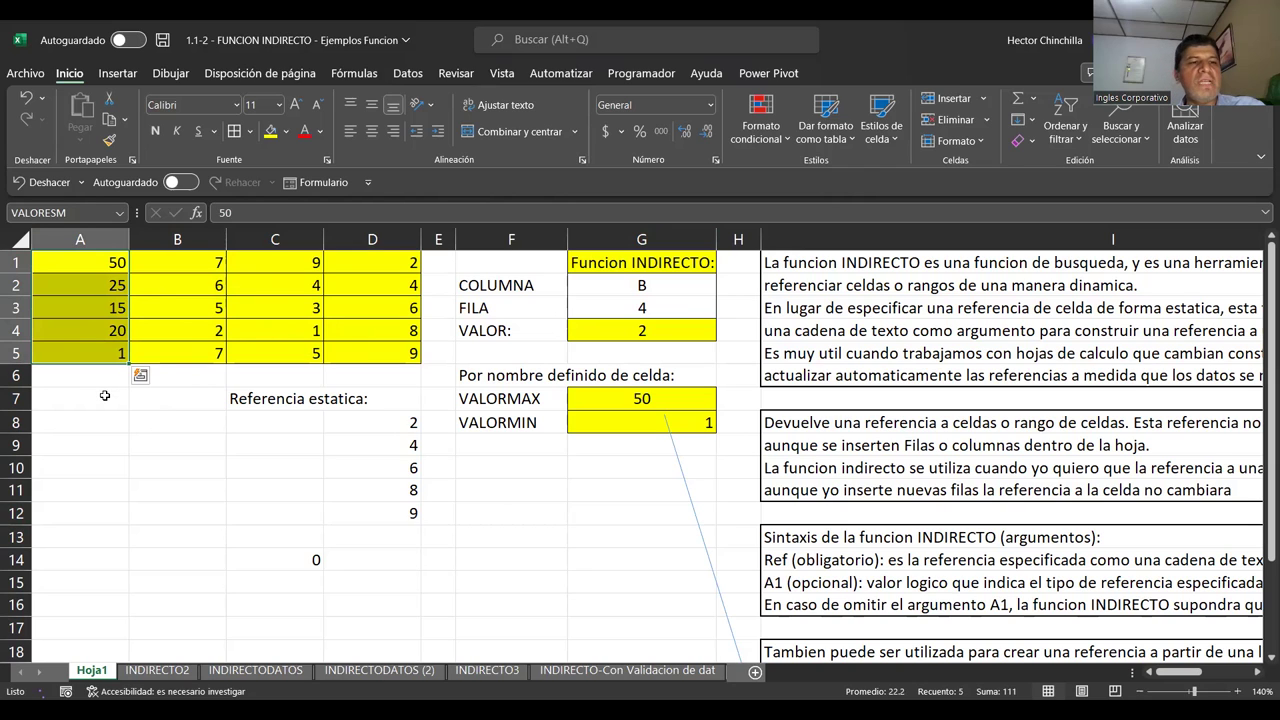
left_click(104, 396)
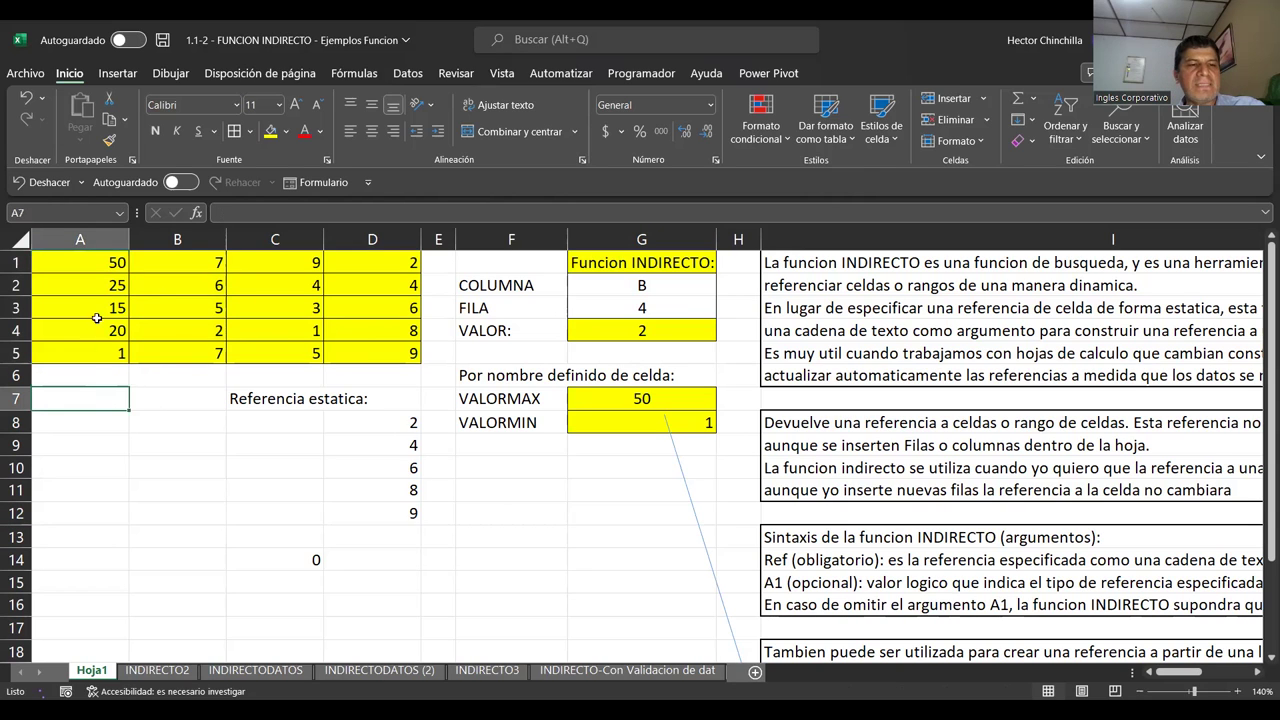
left_click(93, 267)
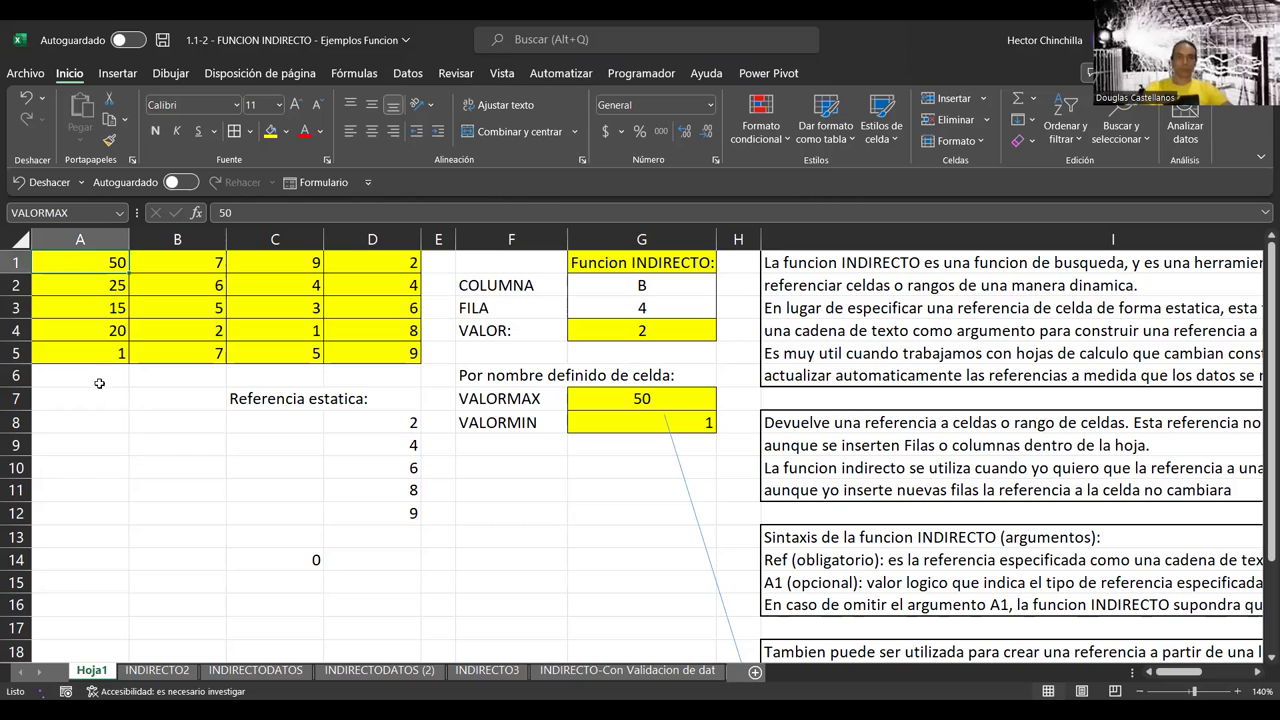
left_click_drag(85, 264, 90, 356)
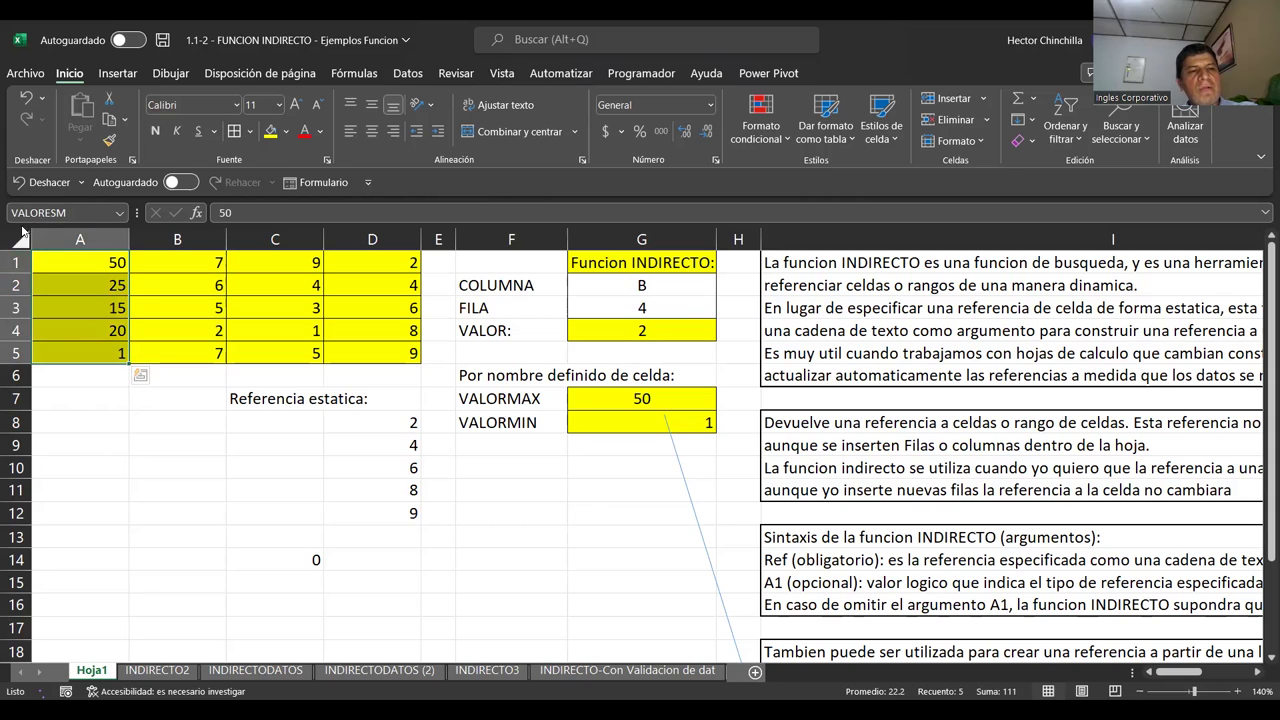
left_click(98, 422)
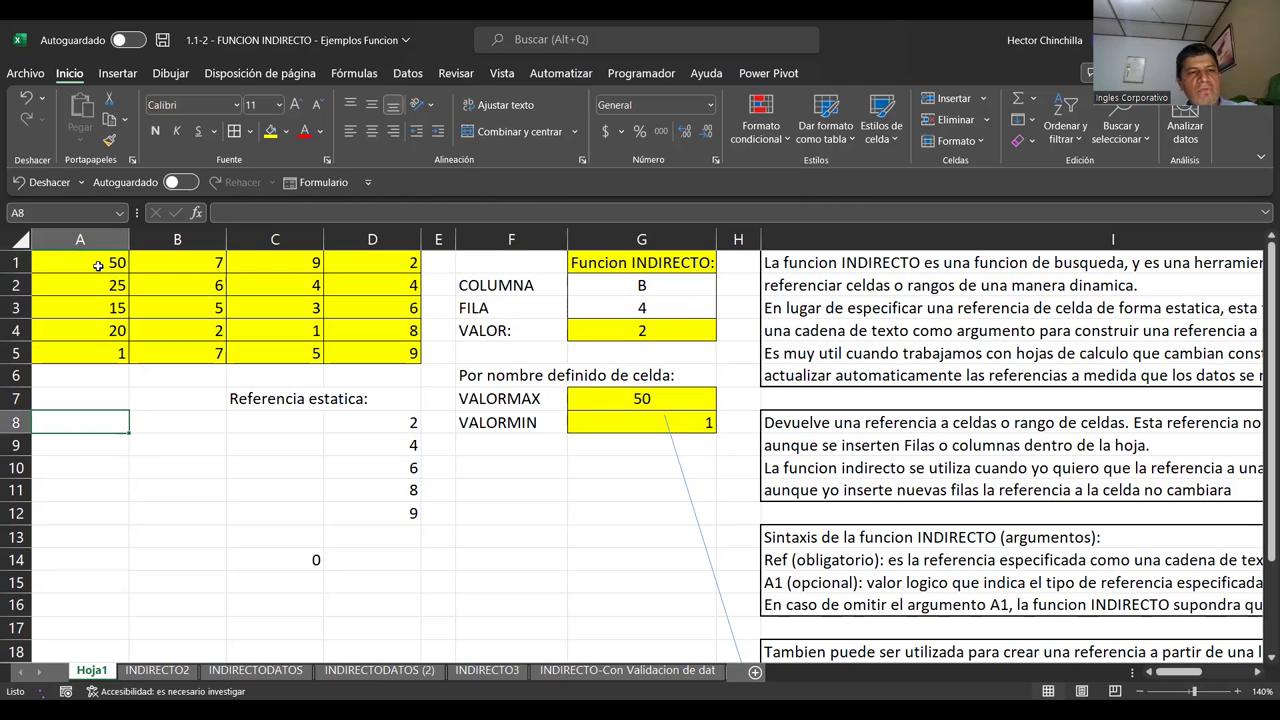
left_click_drag(98, 265, 102, 351)
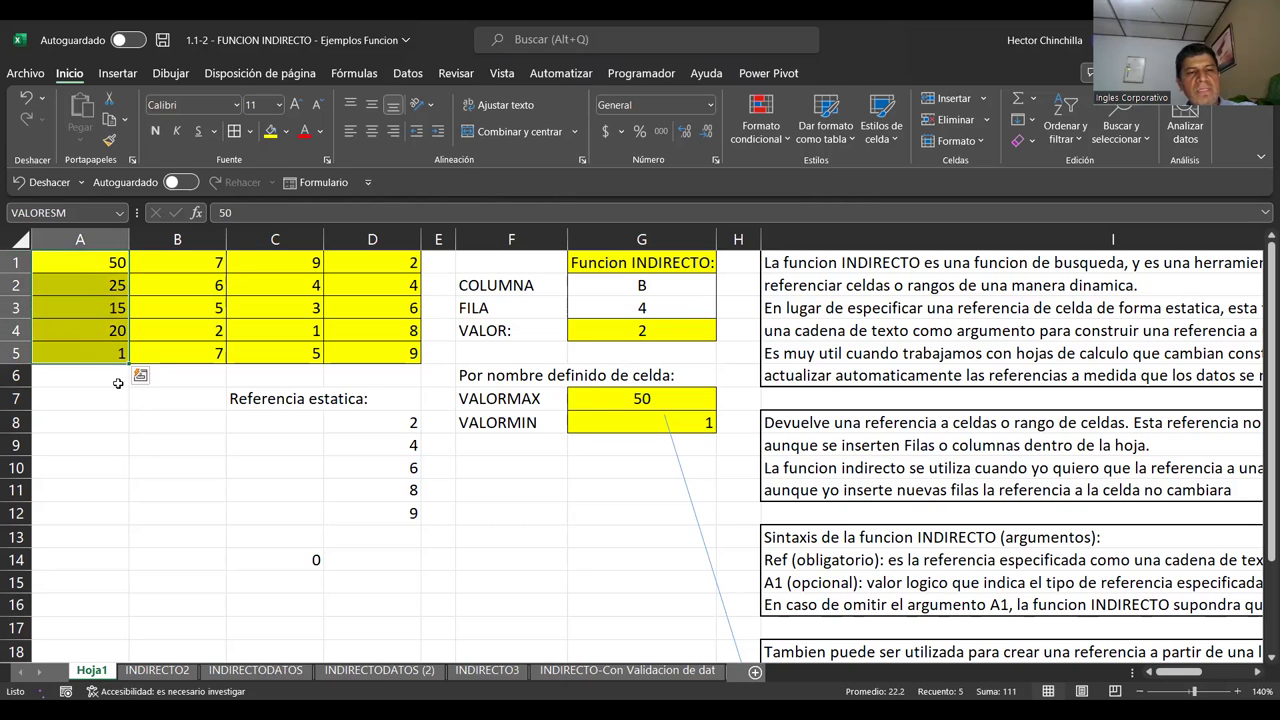
left_click(110, 416)
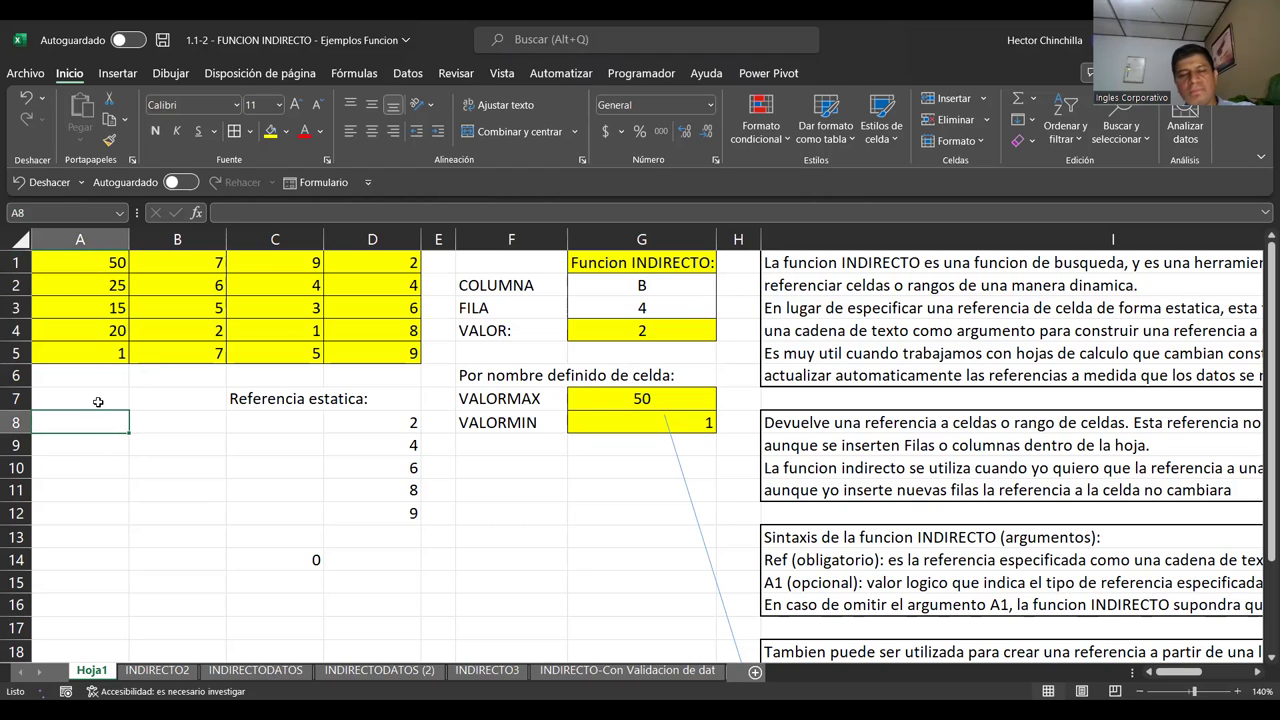
left_click_drag(83, 259, 83, 345)
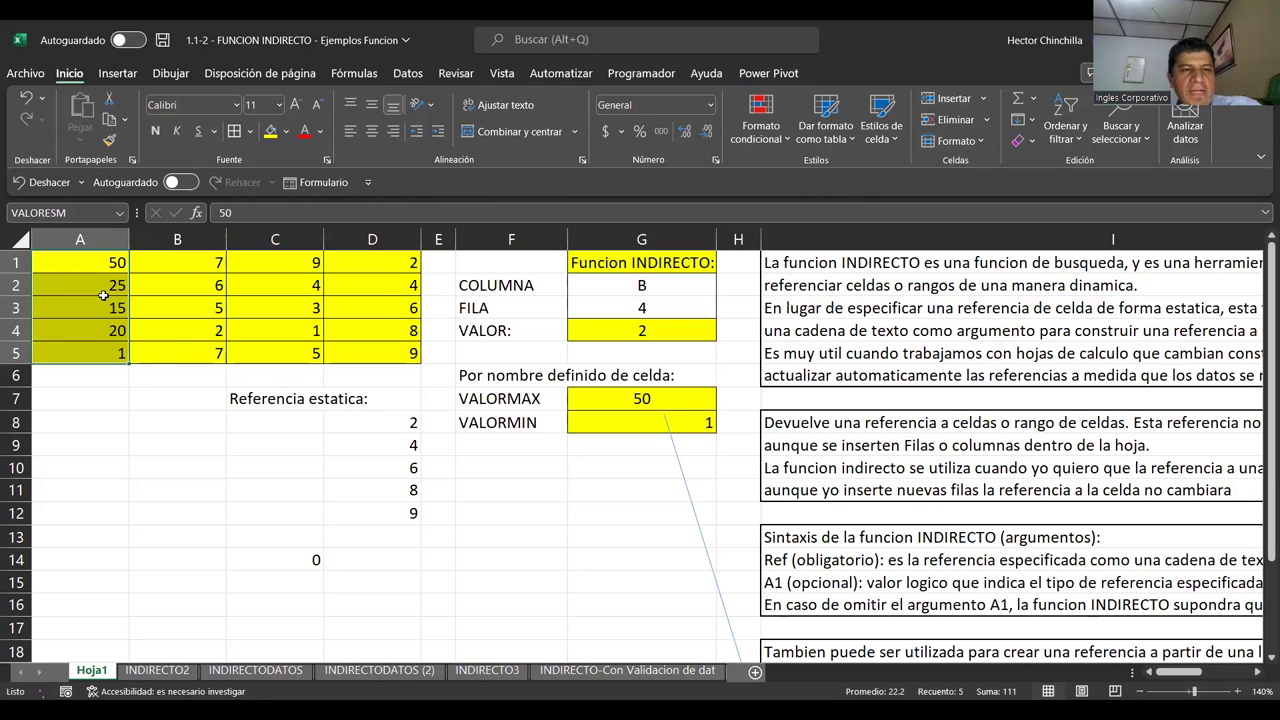
Reselect A1:A5, then jump to B1:B5 through the Name Box
left_click(89, 435)
left_click_drag(97, 268, 96, 352)
left_click(74, 213)
type("B1:B5")
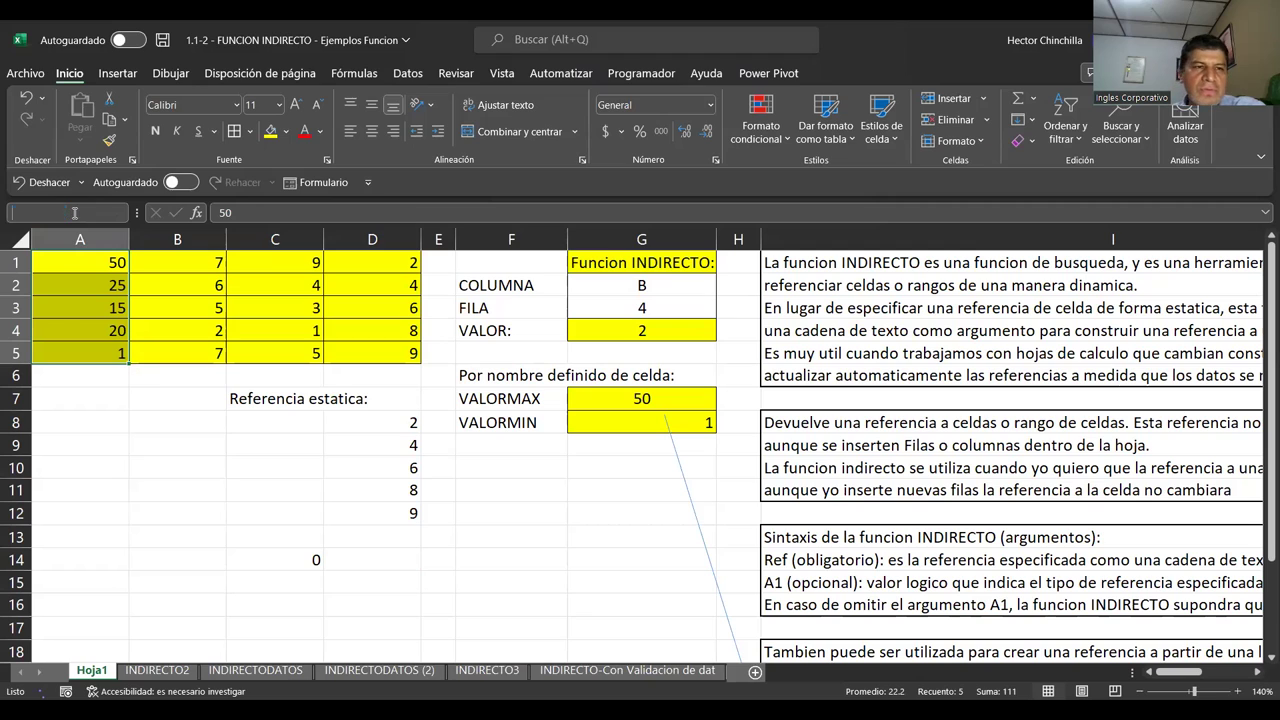
key("Return")
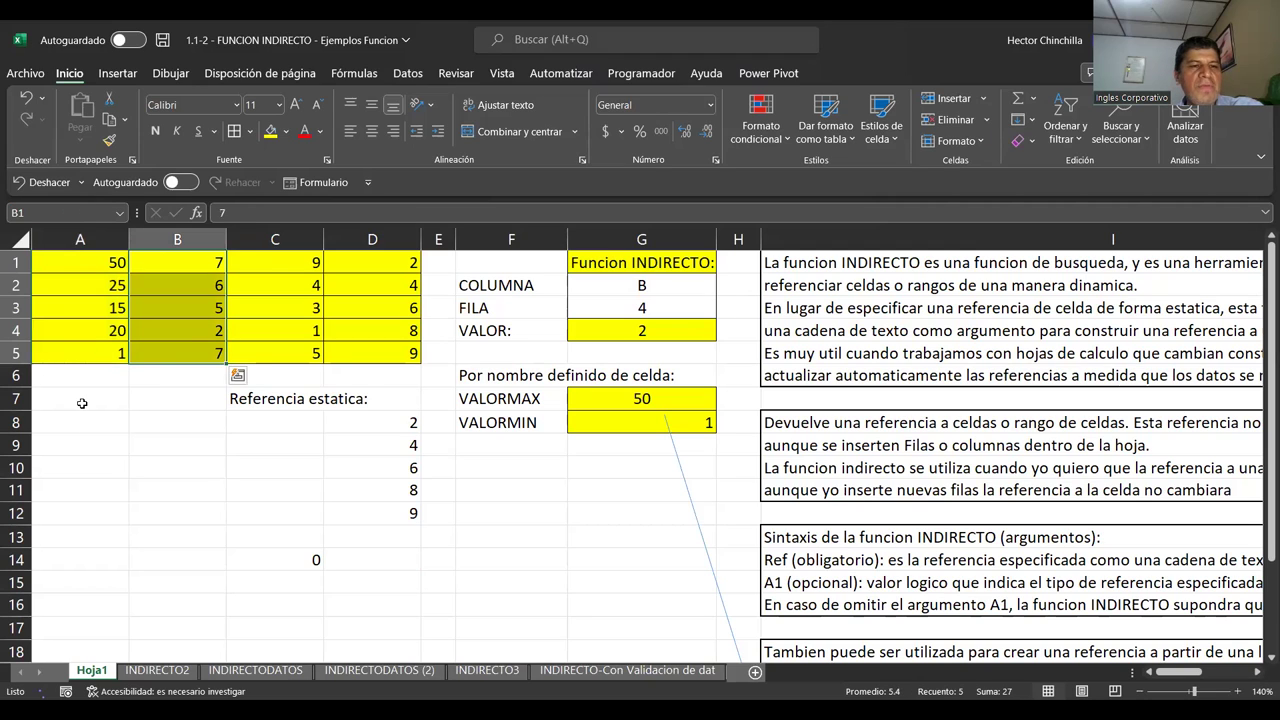
Confirm A1:A5 is named VALORESM and A1 is VALORMAX, then open the Fórmulas tab
left_click(82, 403)
left_click_drag(84, 265, 84, 352)
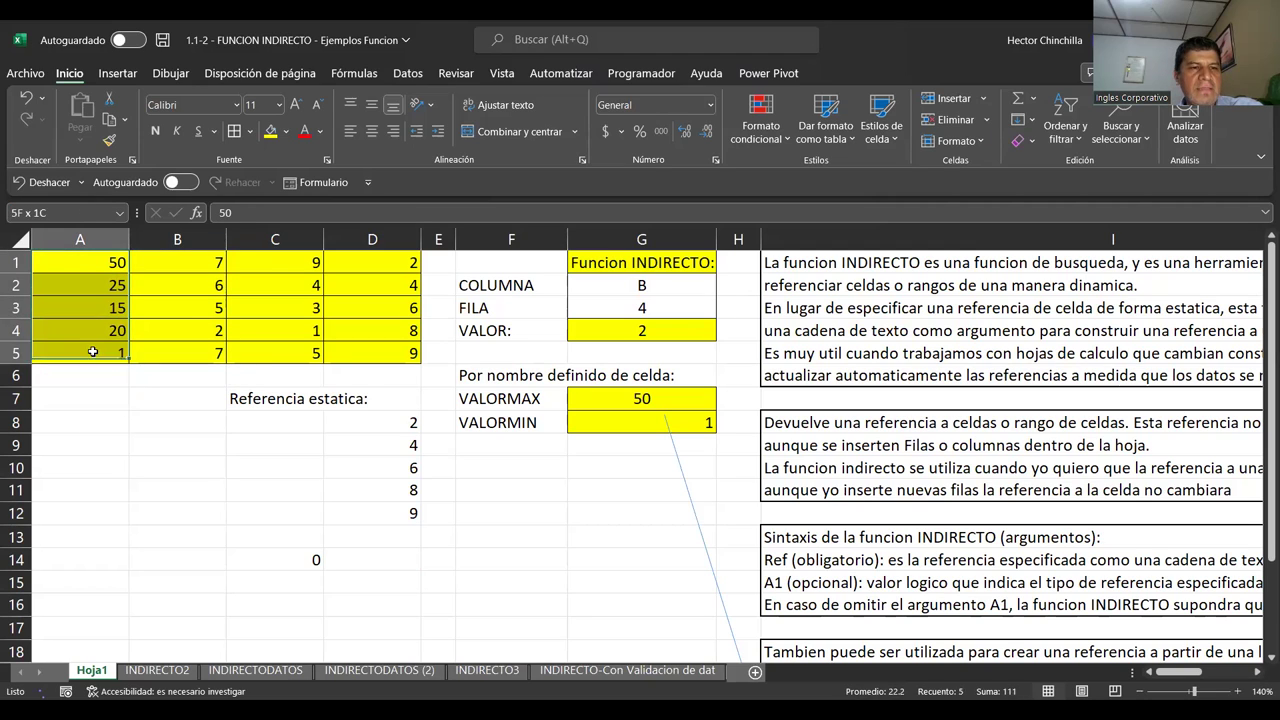
left_click(71, 212)
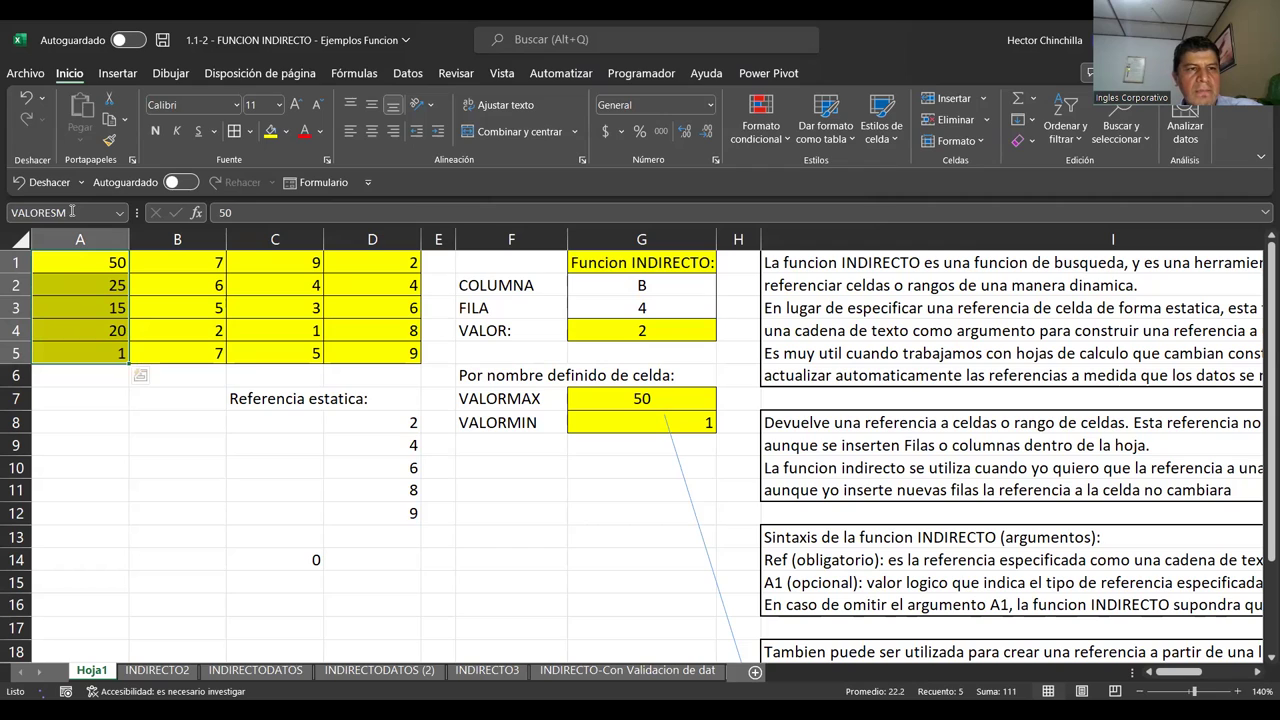
left_click_drag(80, 265, 80, 352)
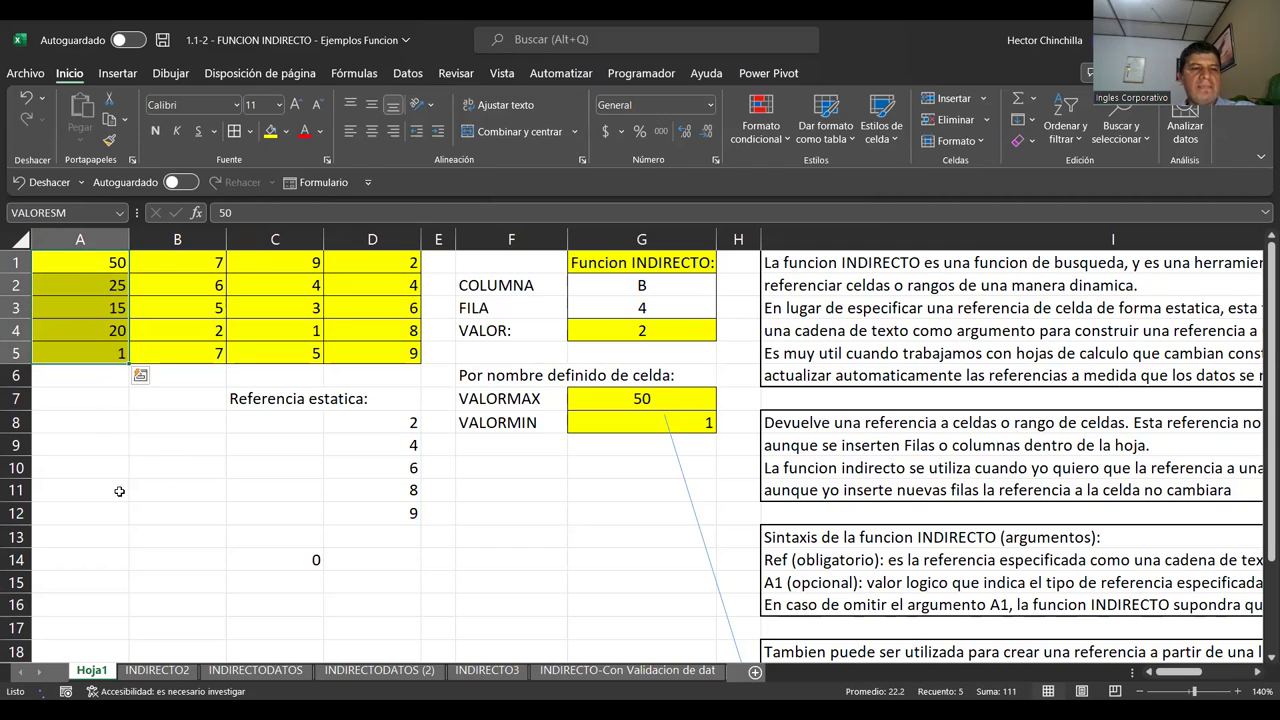
left_click(90, 438)
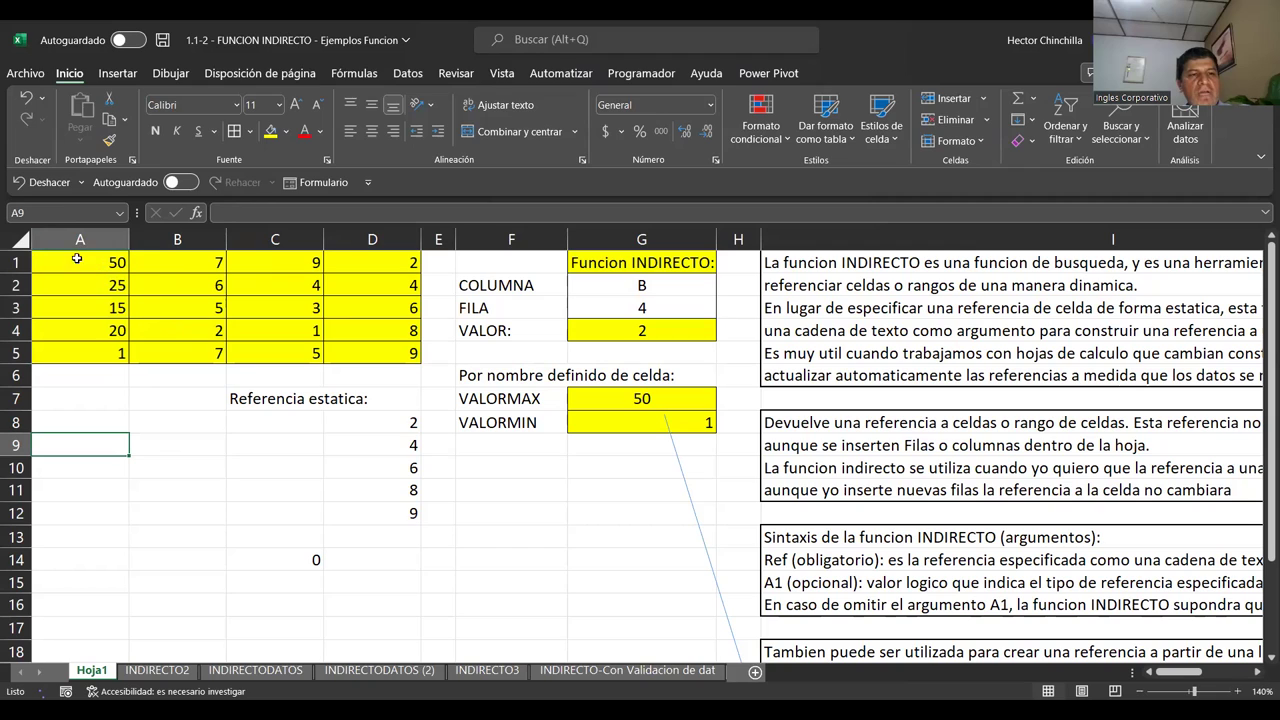
left_click_drag(104, 262, 90, 353)
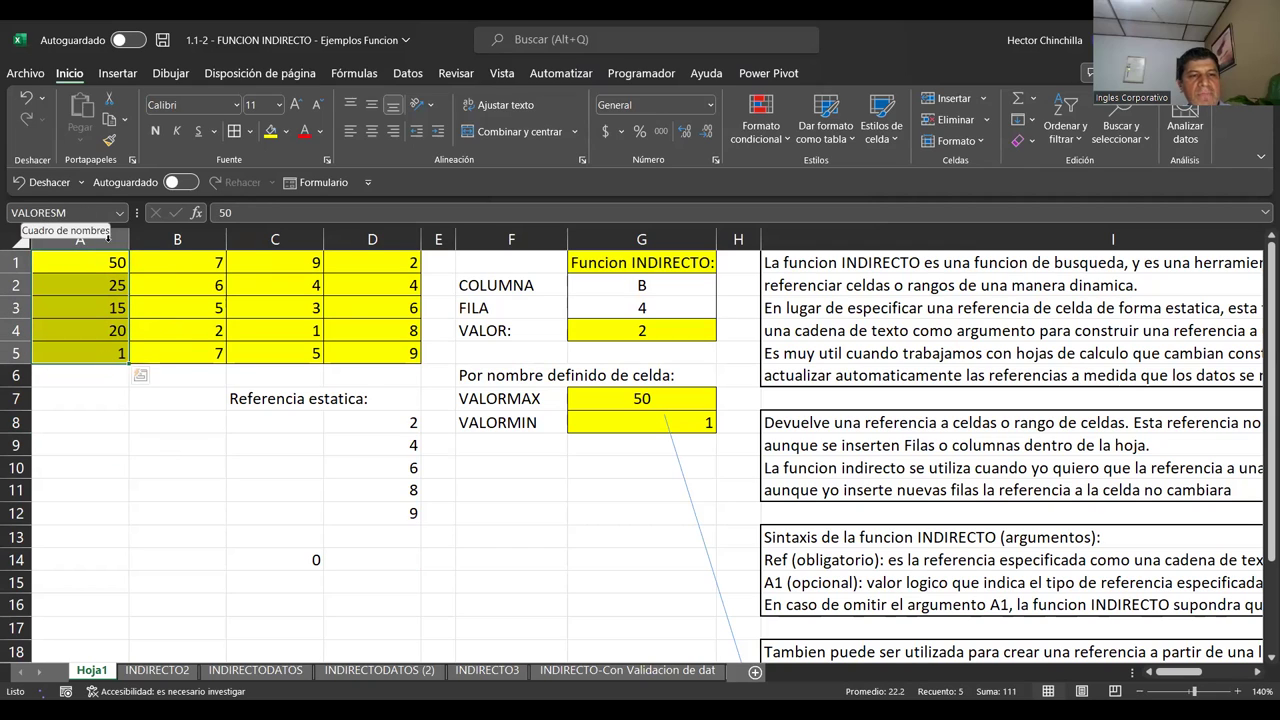
left_click(106, 415)
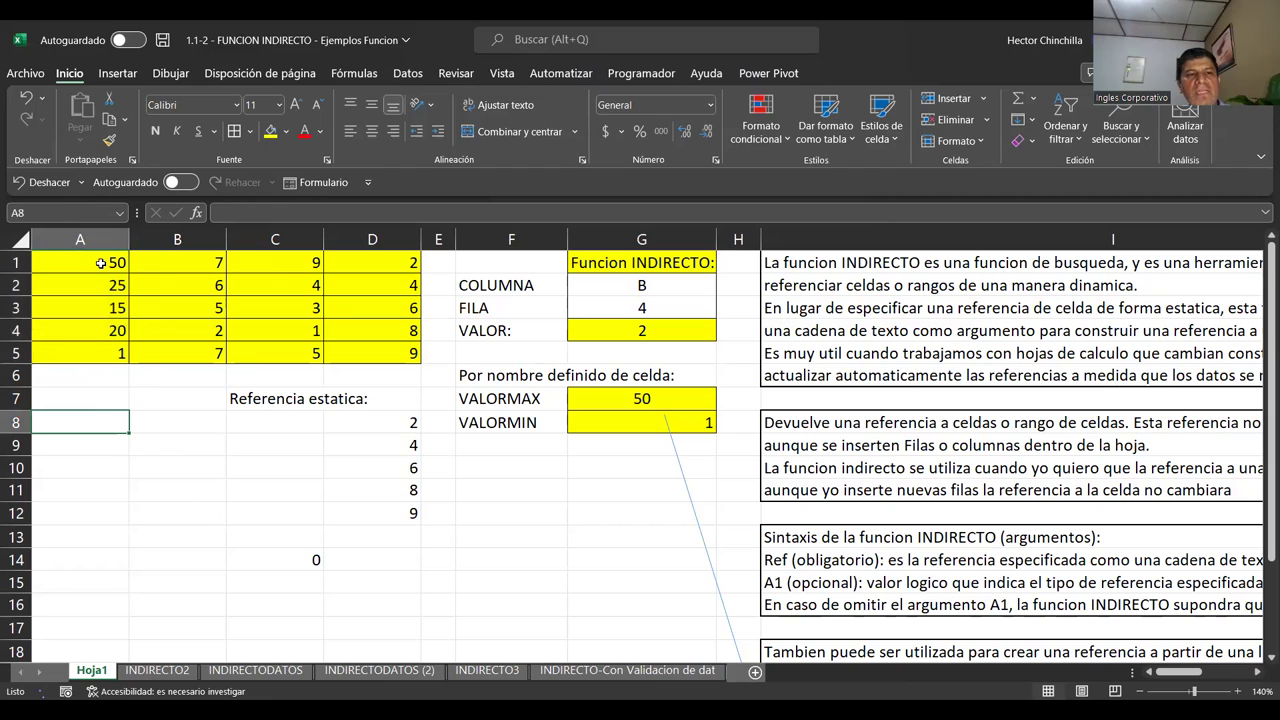
left_click(101, 263)
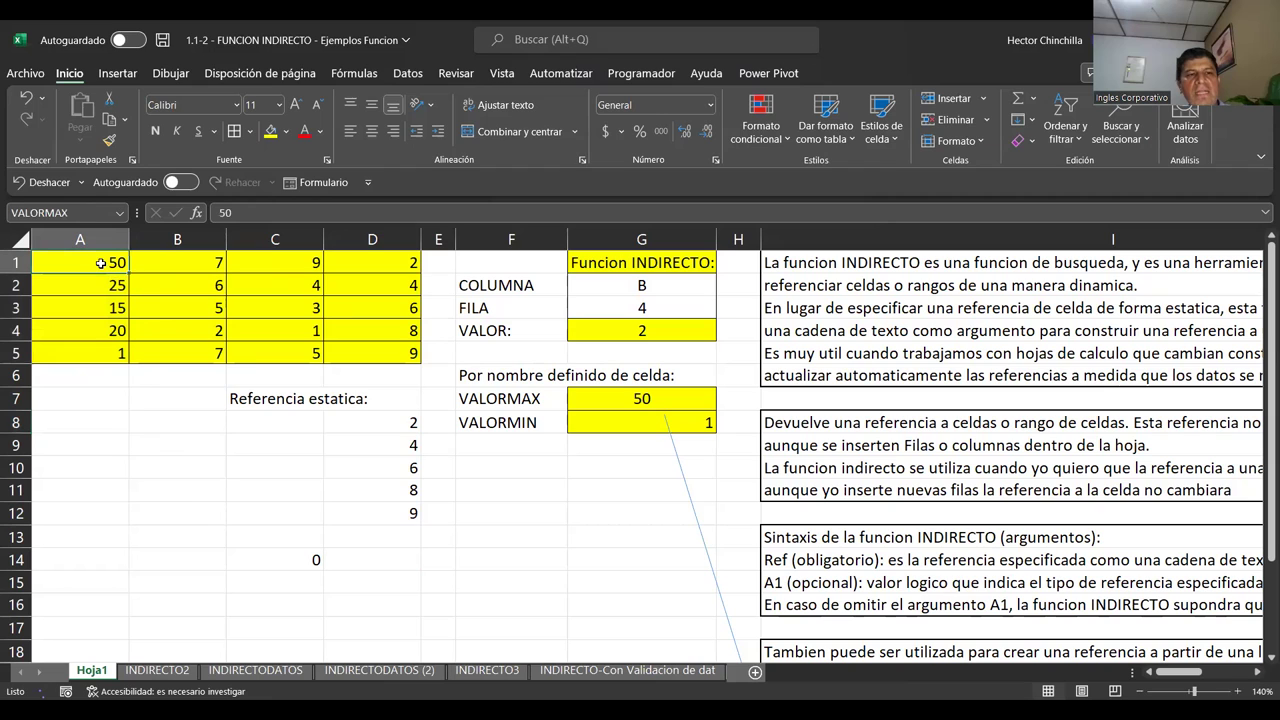
left_click(366, 82)
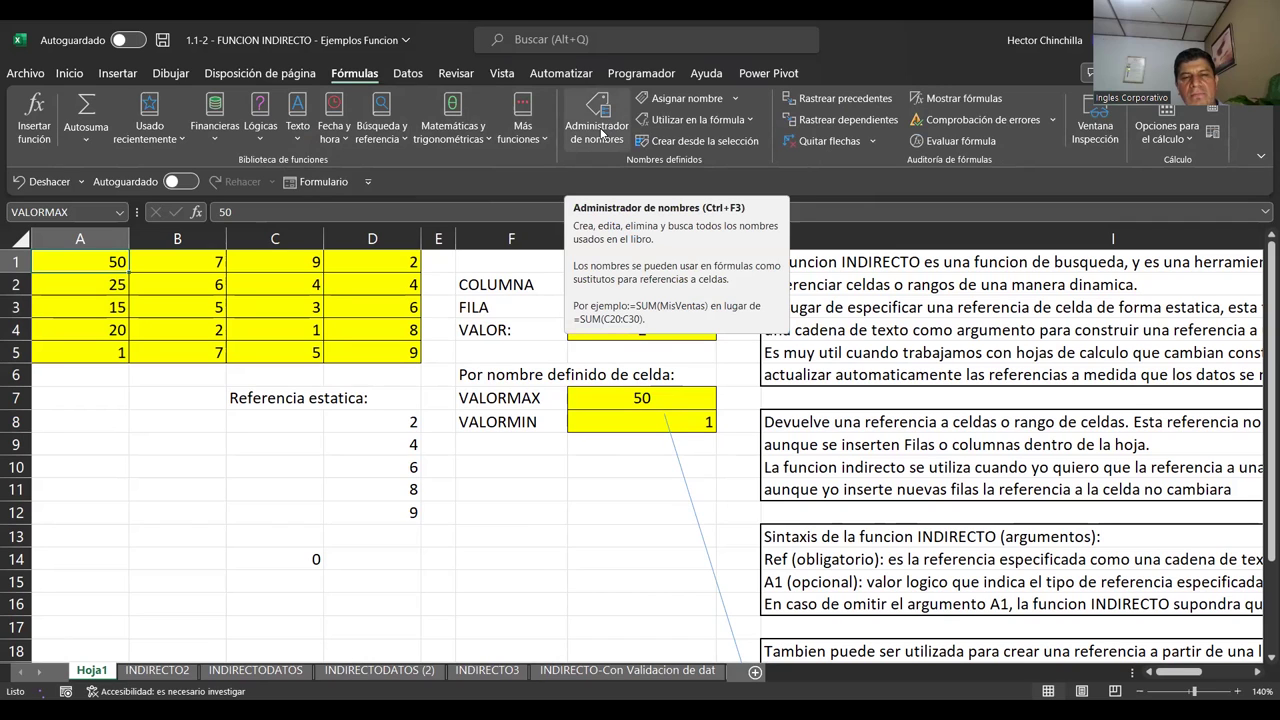
Delete the VALORESM name in Administrador de nombres and confirm the removal
left_click(594, 132)
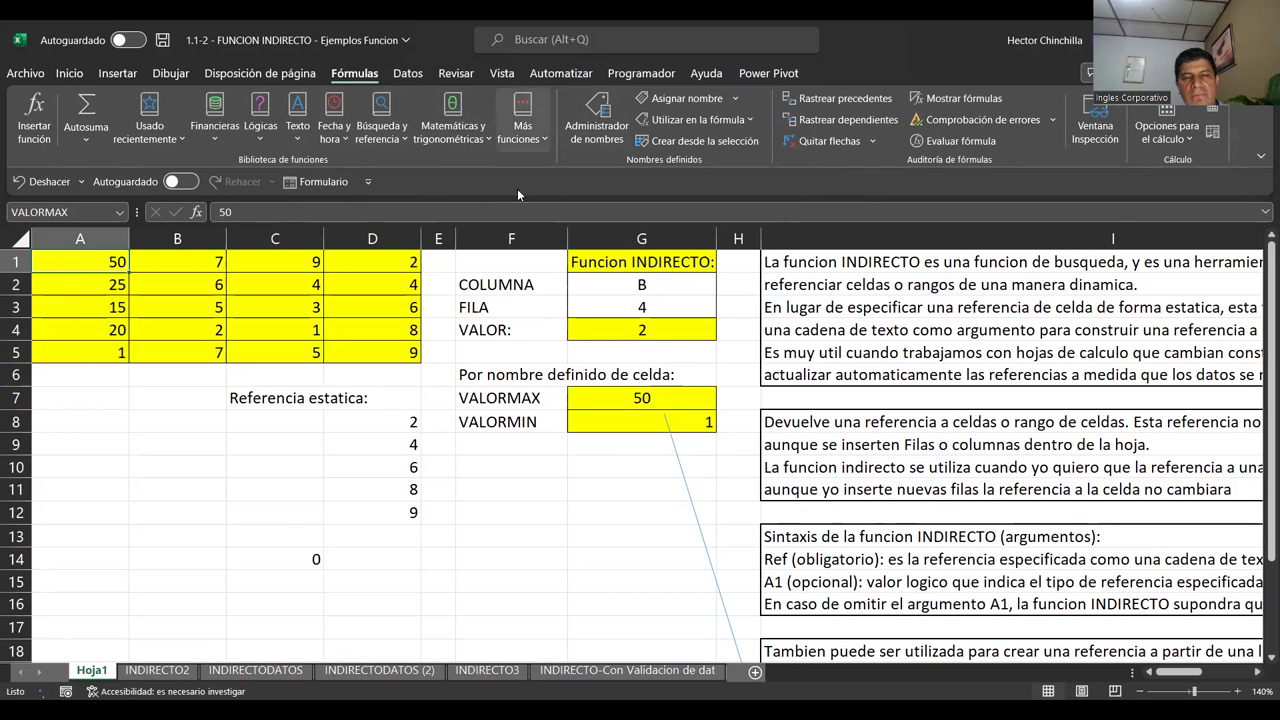
left_click(596, 121)
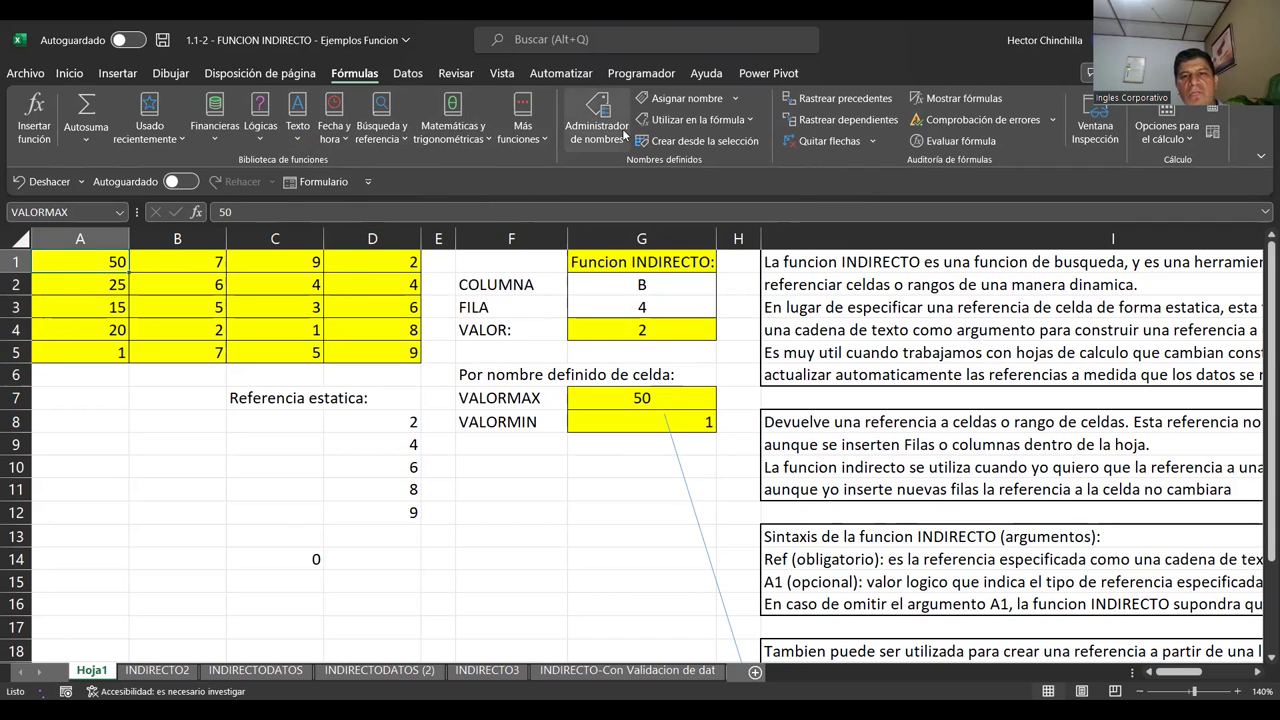
left_click_drag(1052, 196, 1076, 337)
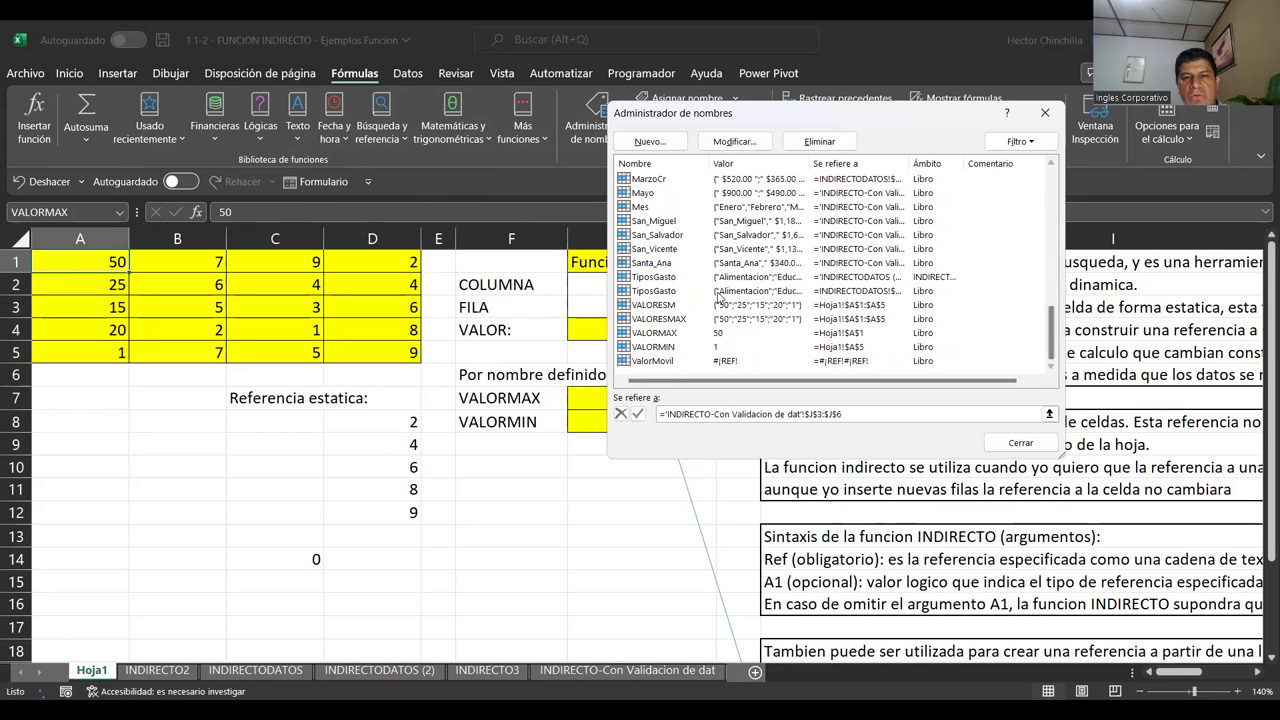
left_click(626, 308)
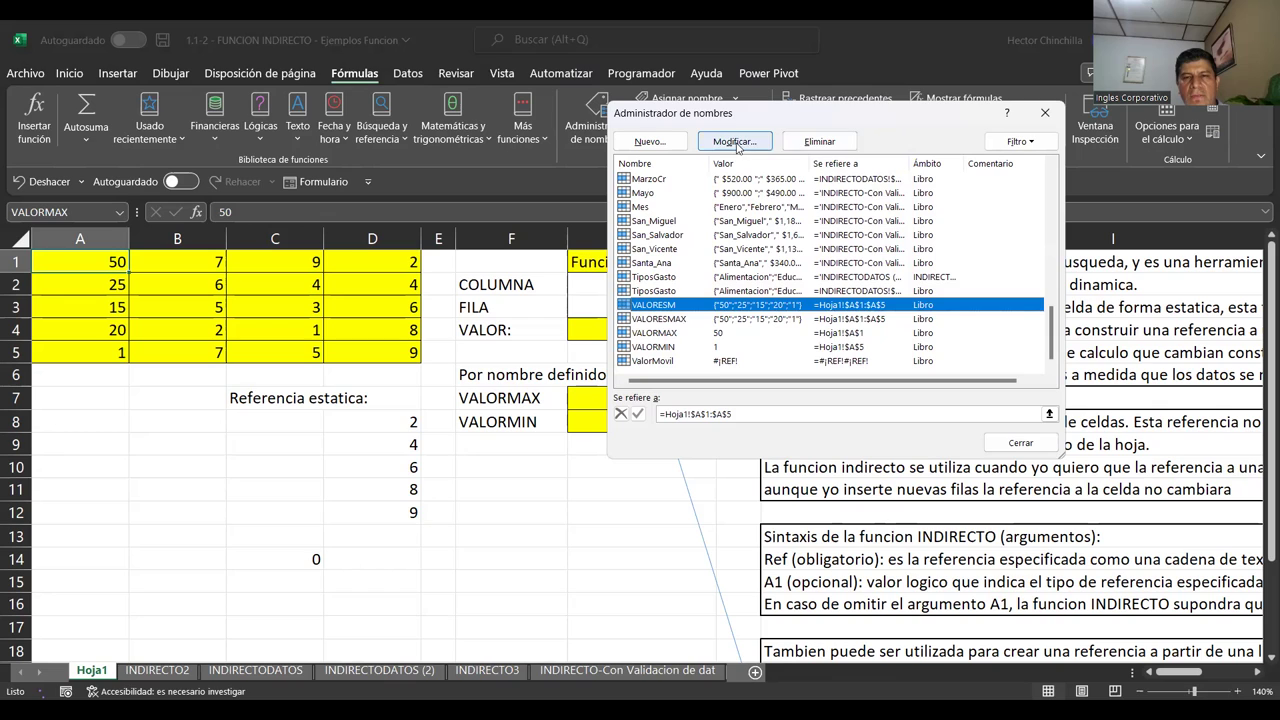
left_click(812, 145)
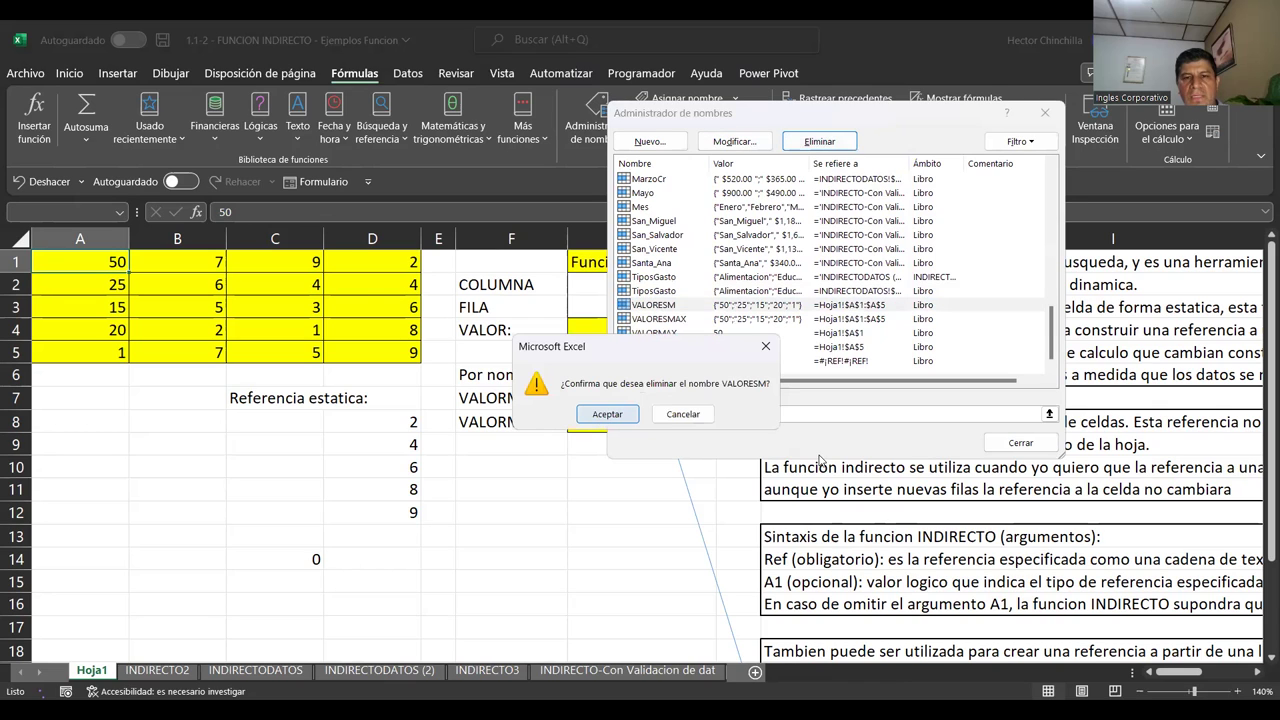
key("Return")
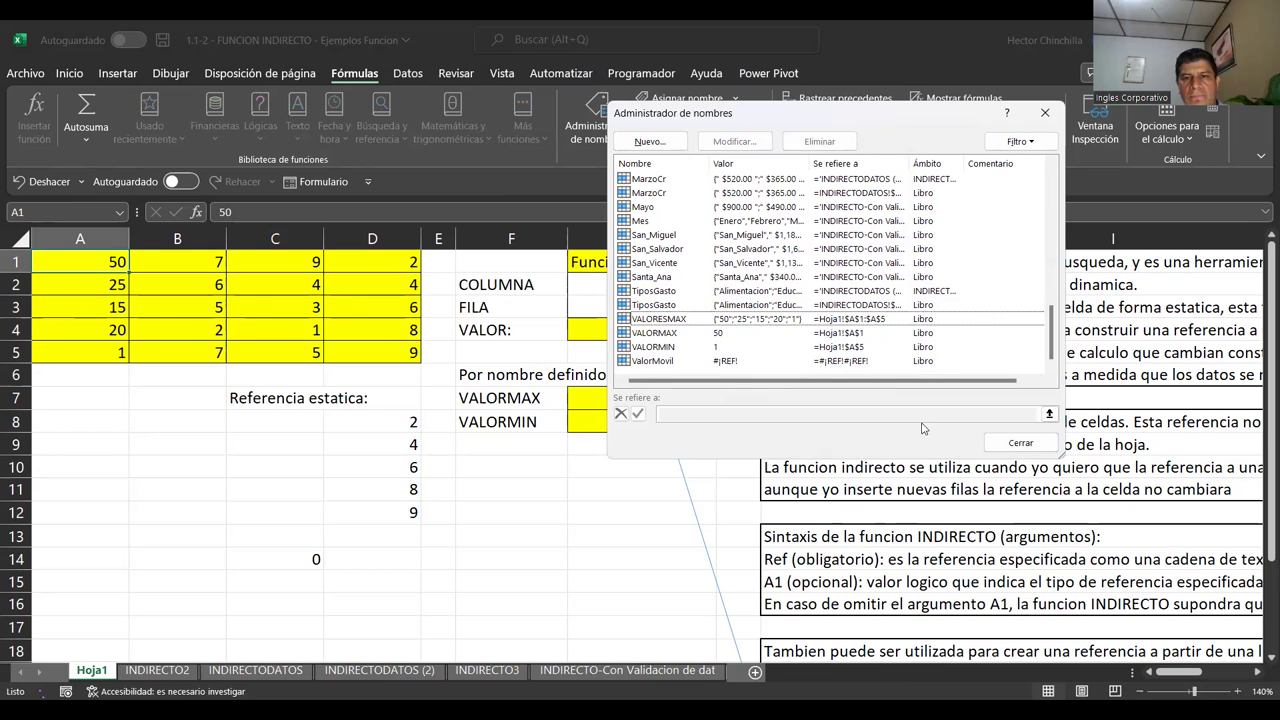
key("Escape")
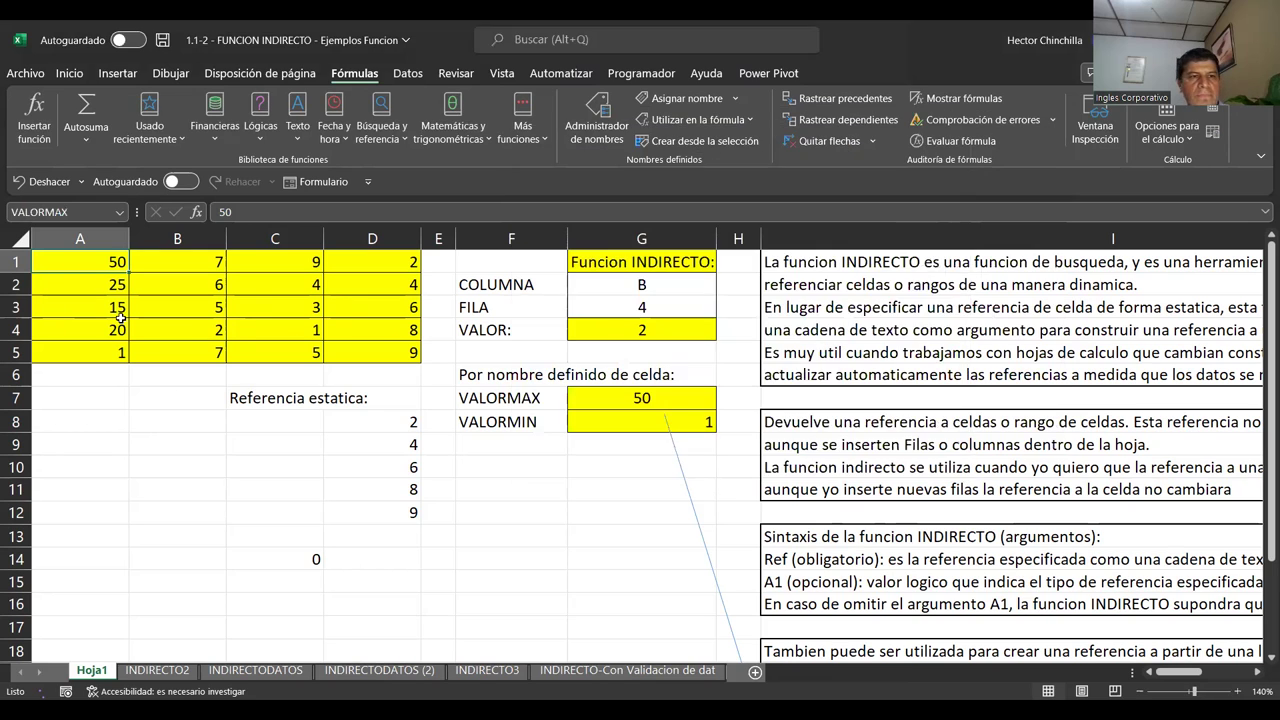
left_click(100, 330)
left_click_drag(93, 264, 93, 352)
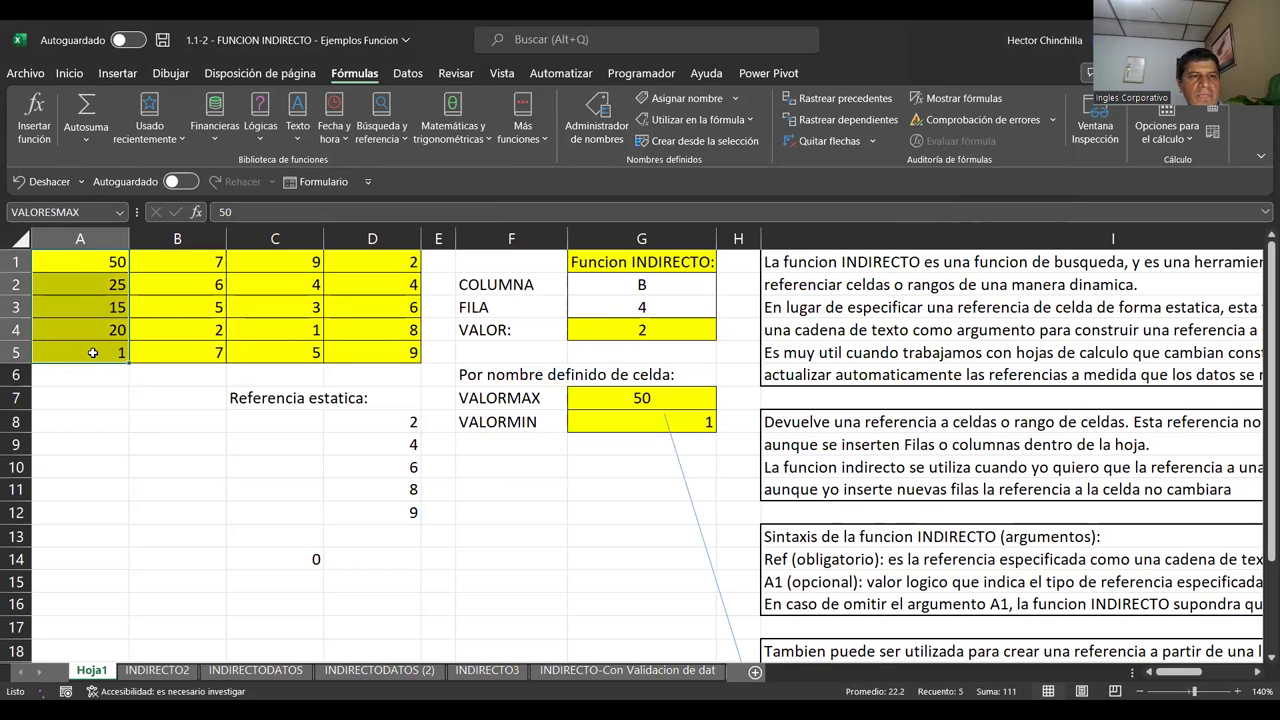
left_click(113, 369)
left_click_drag(93, 262, 94, 352)
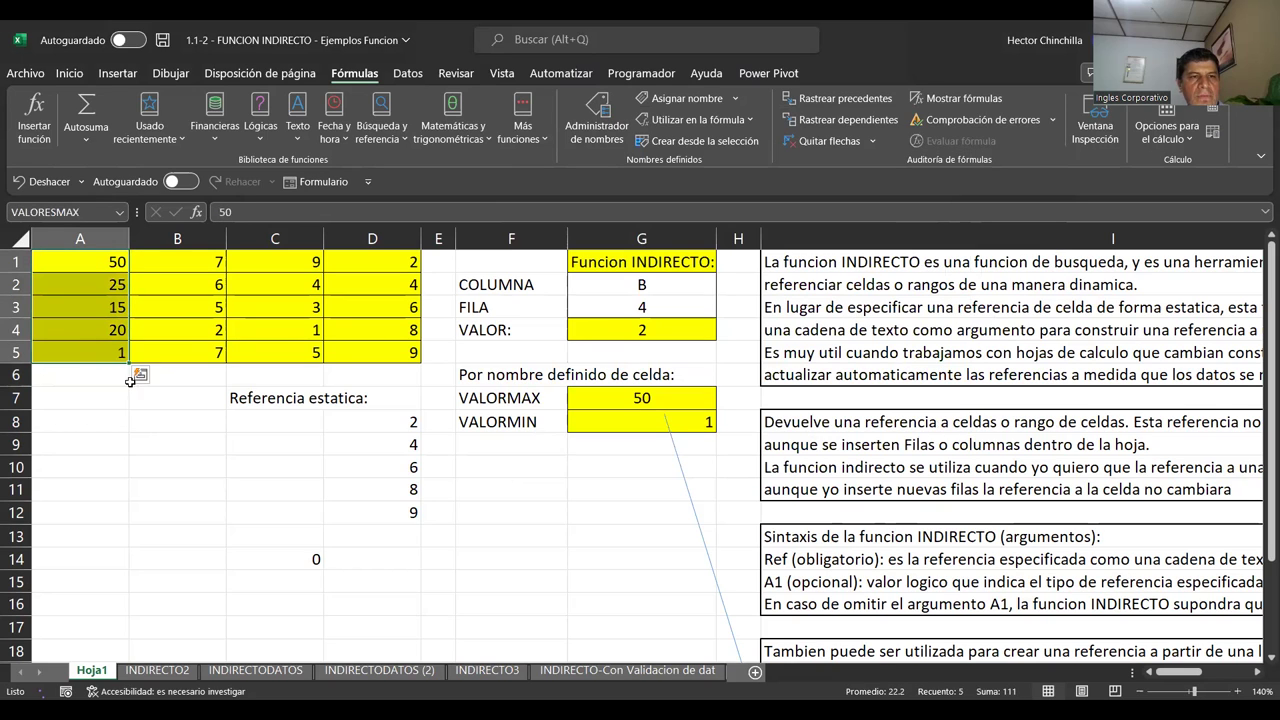
left_click(82, 423)
left_click_drag(66, 262, 70, 350)
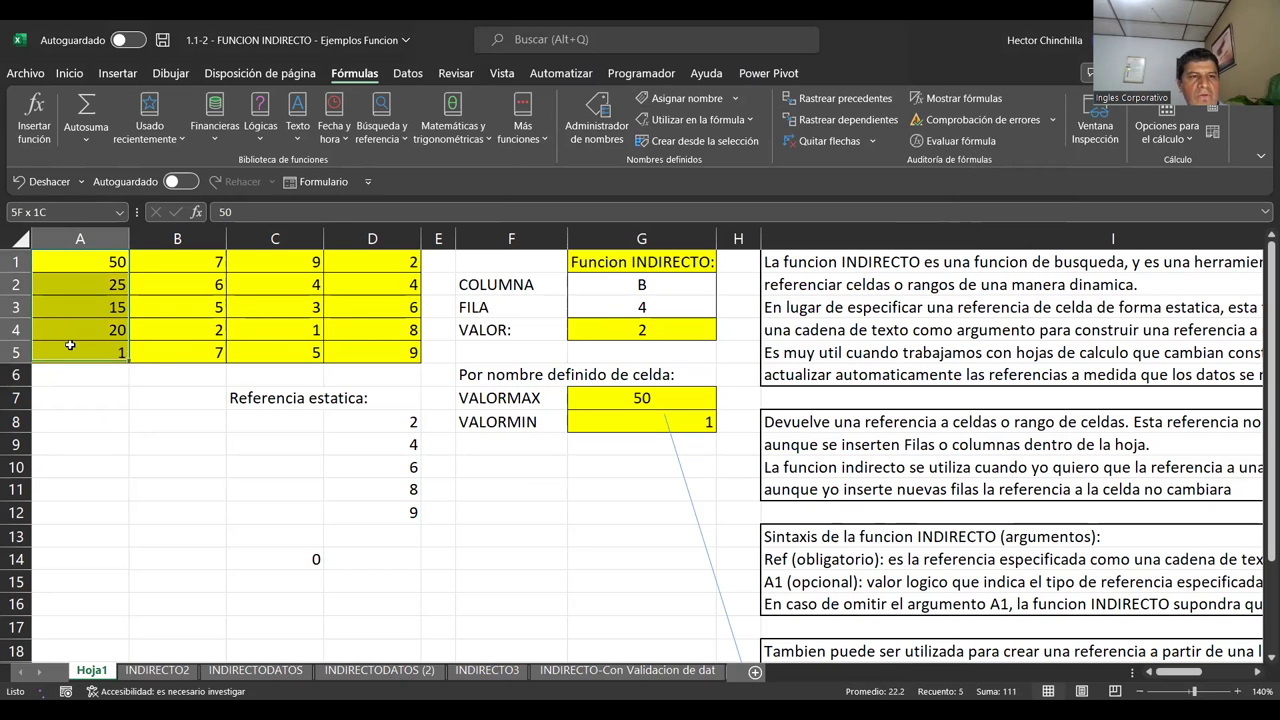
left_click(85, 420)
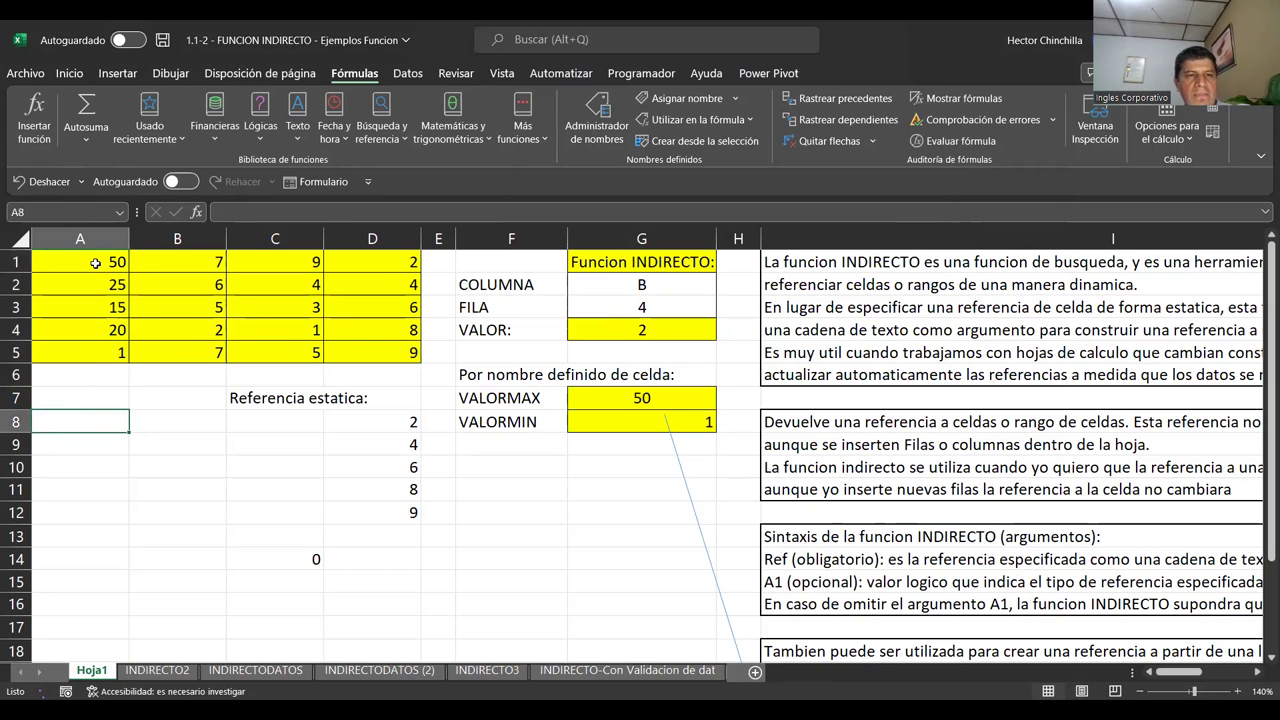
left_click_drag(95, 263, 98, 350)
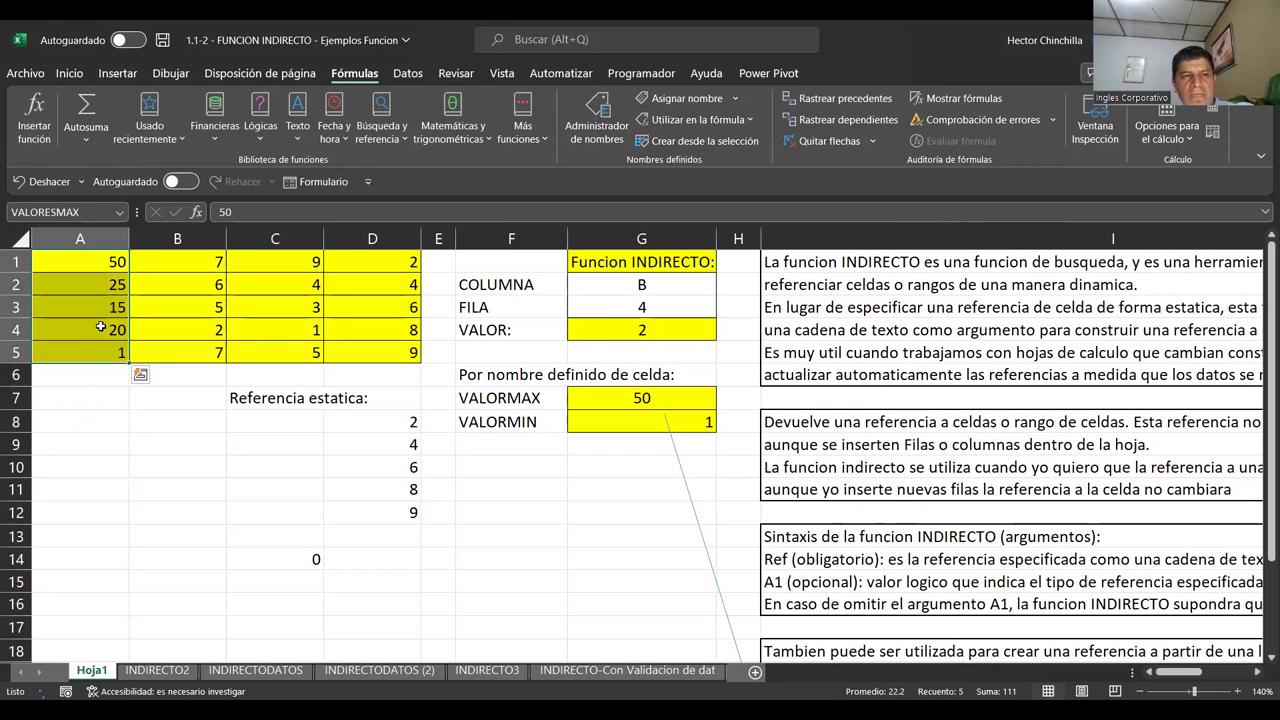
left_click(108, 395)
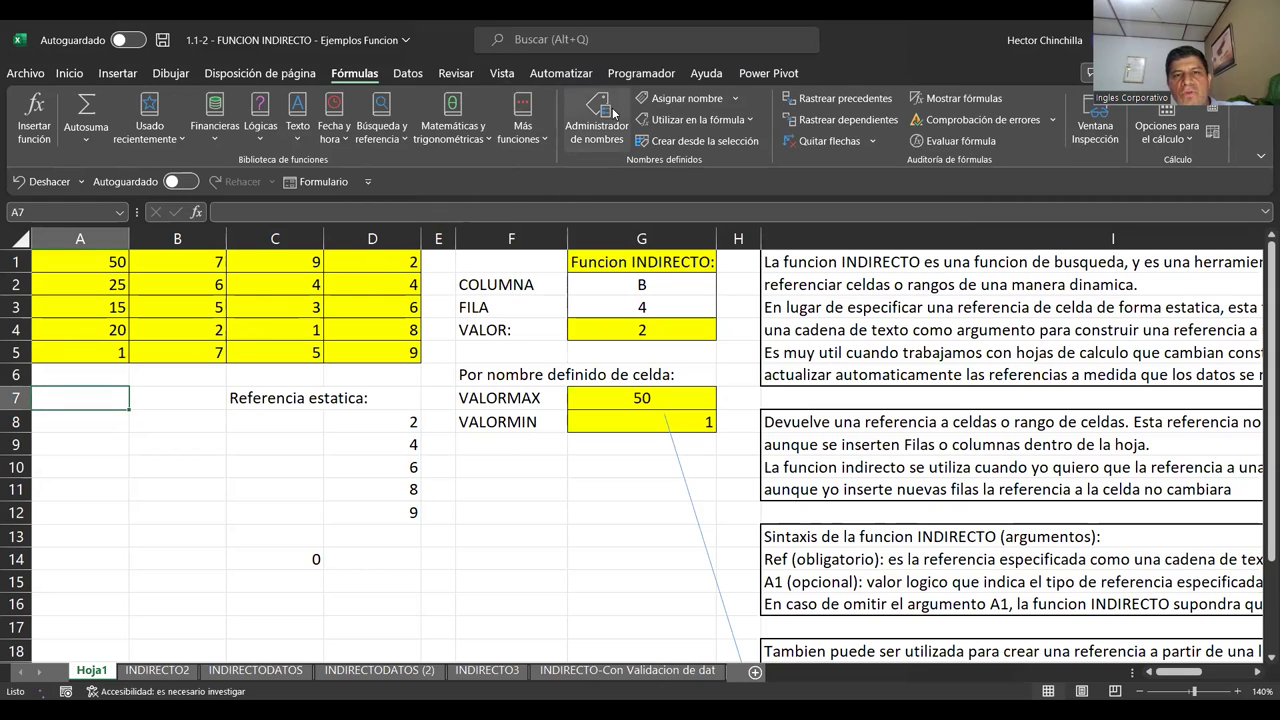
left_click(180, 422)
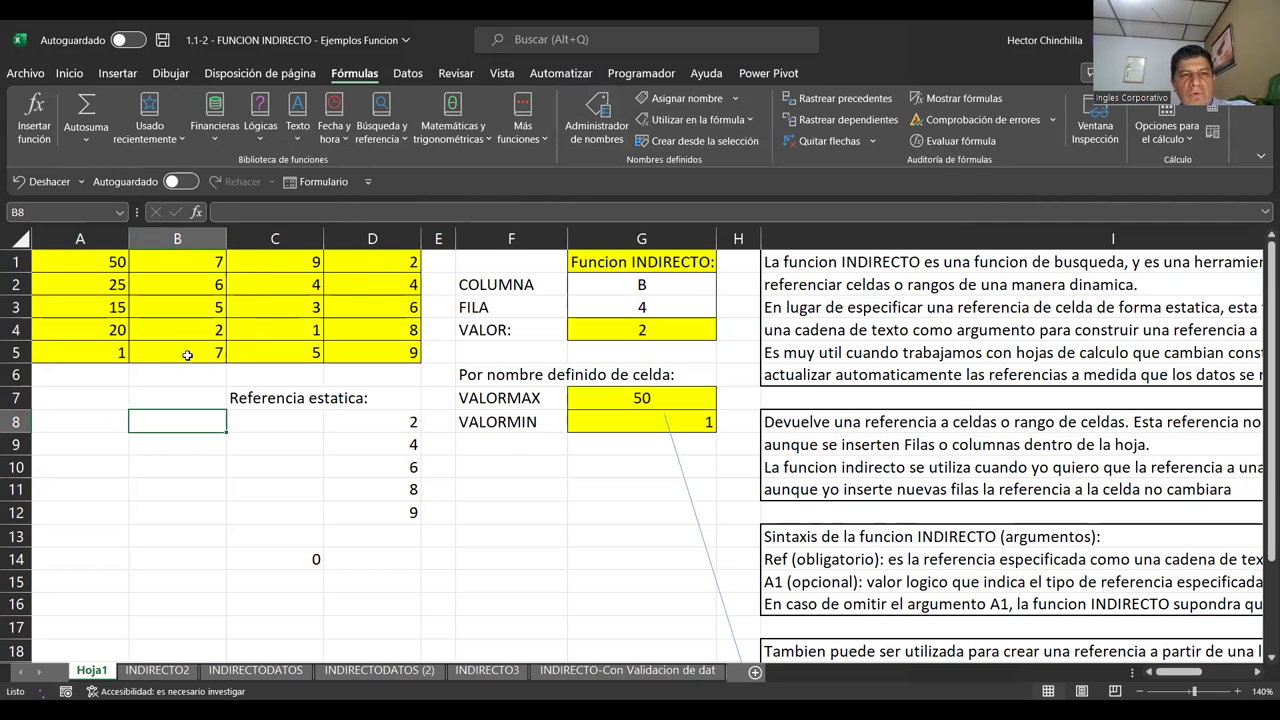
left_click(103, 359)
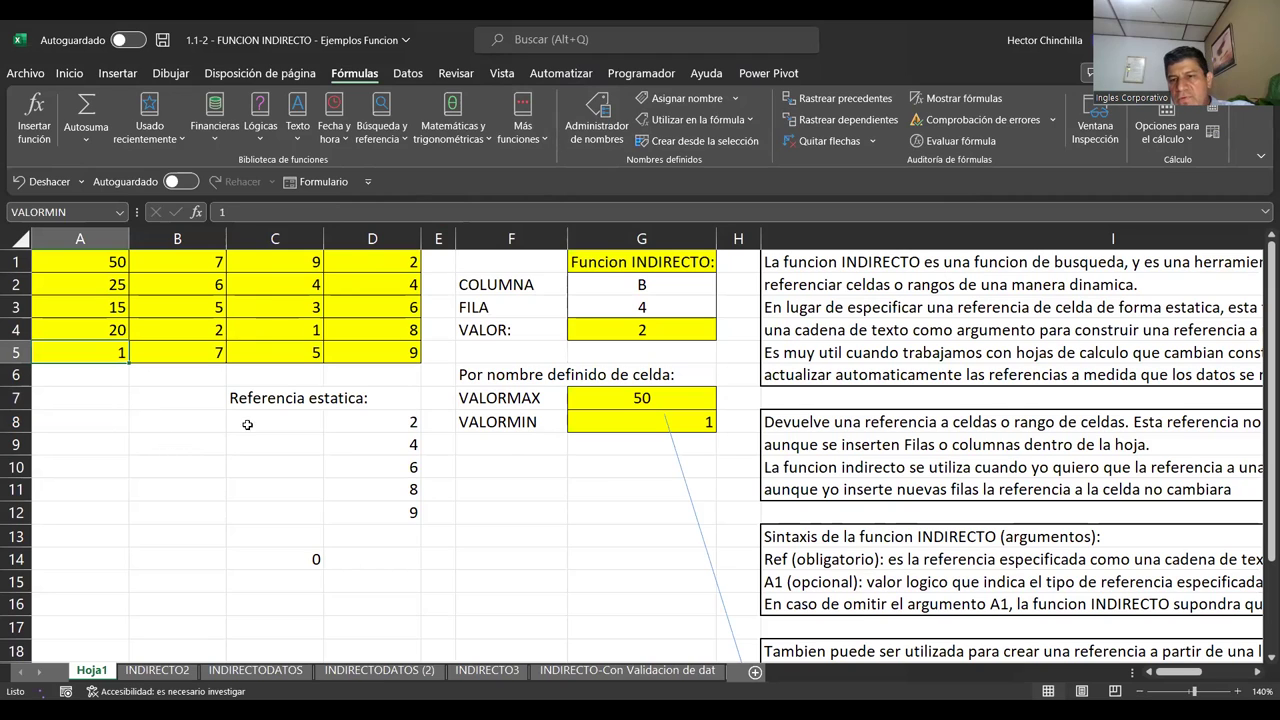